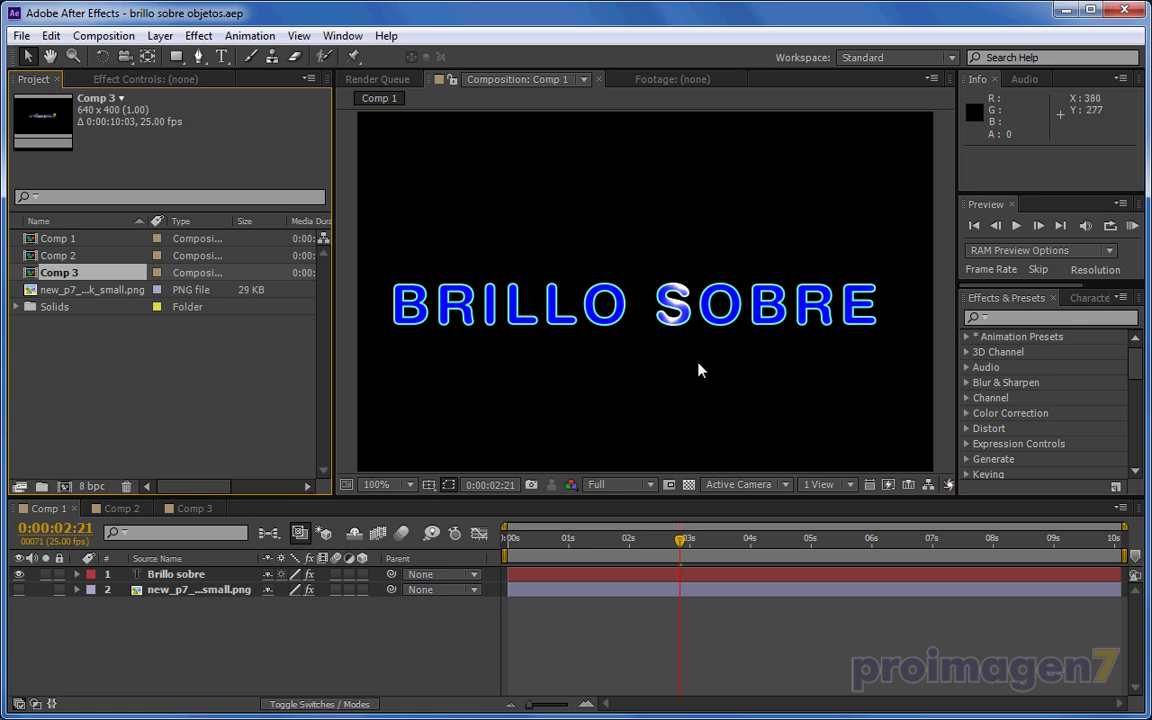
- Scrub Comp 1 to preview the glint sweeping across the text, stopping on the S
{"action": "mouse_move", "coordinate": [598, 543]}
{"action": "left_mouse_down"}
{"action": "mouse_move", "coordinate": [525, 545]}
{"action": "mouse_move", "coordinate": [722, 560]}
{"action": "mouse_move", "coordinate": [683, 557]}
{"action": "left_mouse_up"}
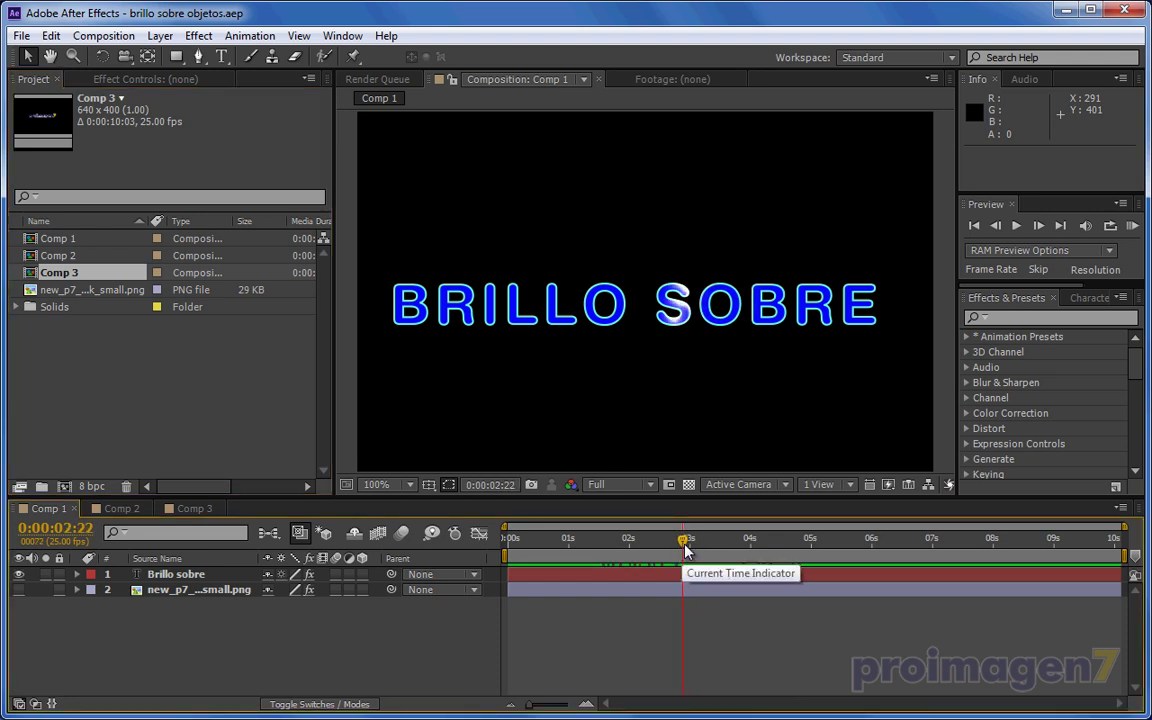
{"action": "left_click_drag", "start_coordinate": [685, 548], "coordinate": [682, 547]}
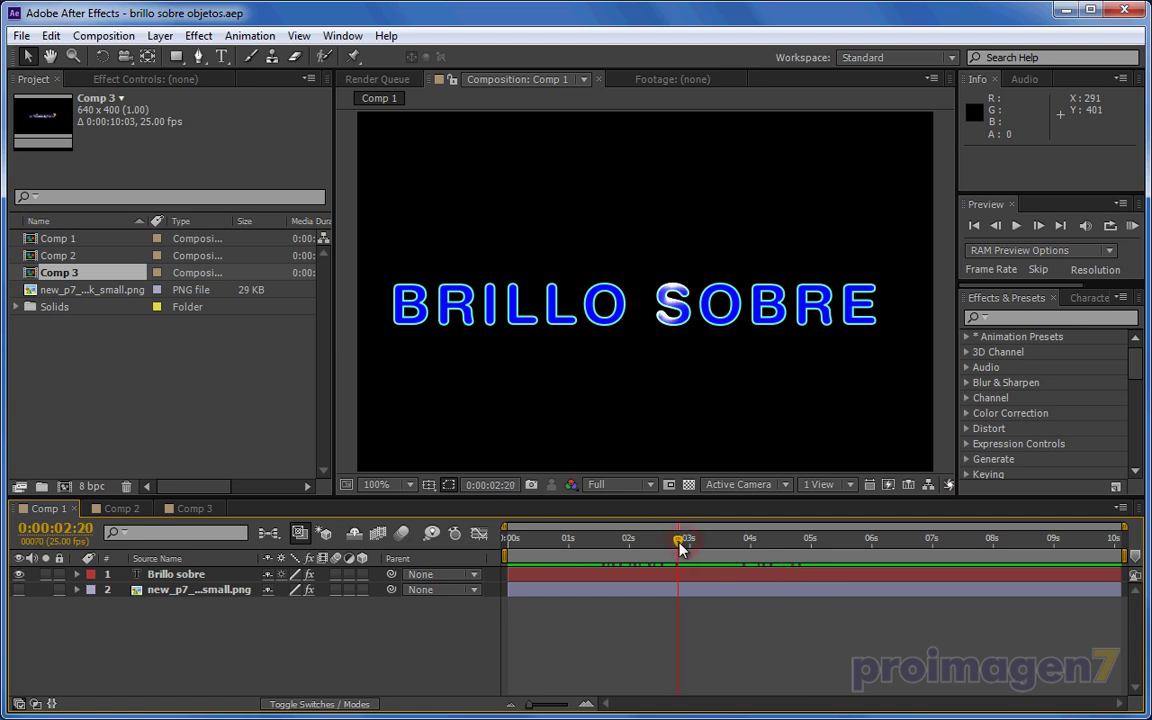
{"action": "scroll", "coordinate": [640, 290], "scroll_direction": "up", "scroll_amount": 1}
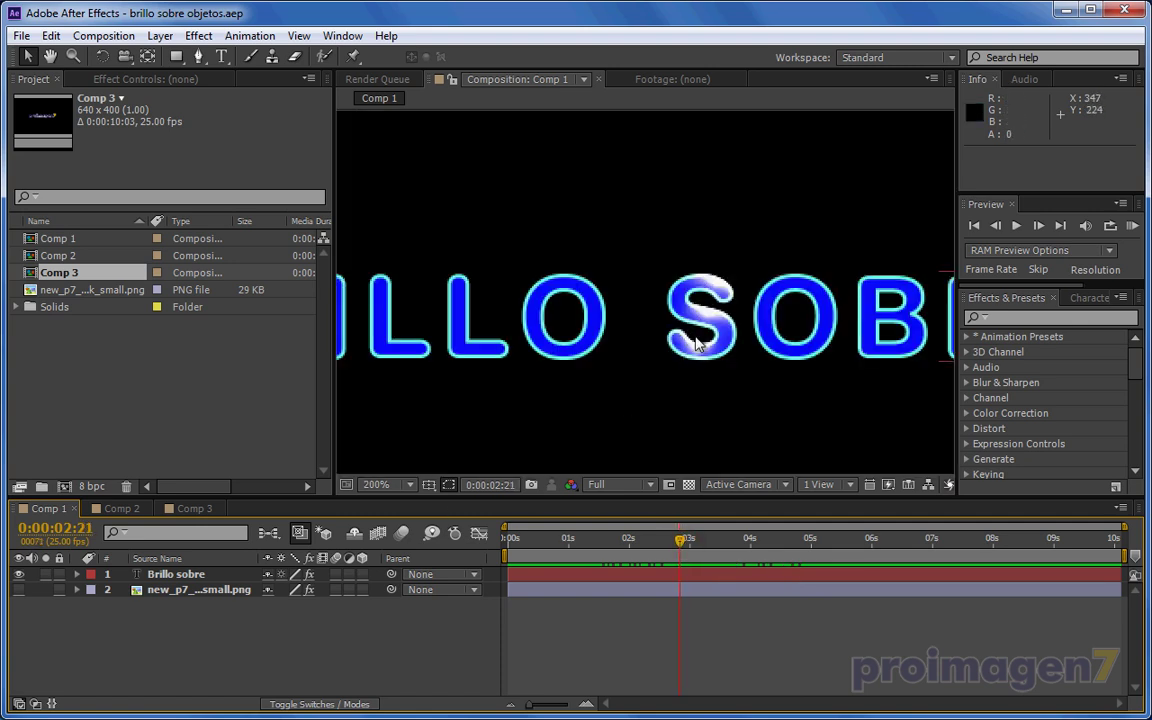
- Preview Comp 2's glow across the letters, compare it with Comp 1, and end in Comp 2
{"action": "left_click", "coordinate": [122, 509]}
{"action": "left_click_drag", "start_coordinate": [586, 551], "coordinate": [685, 556]}
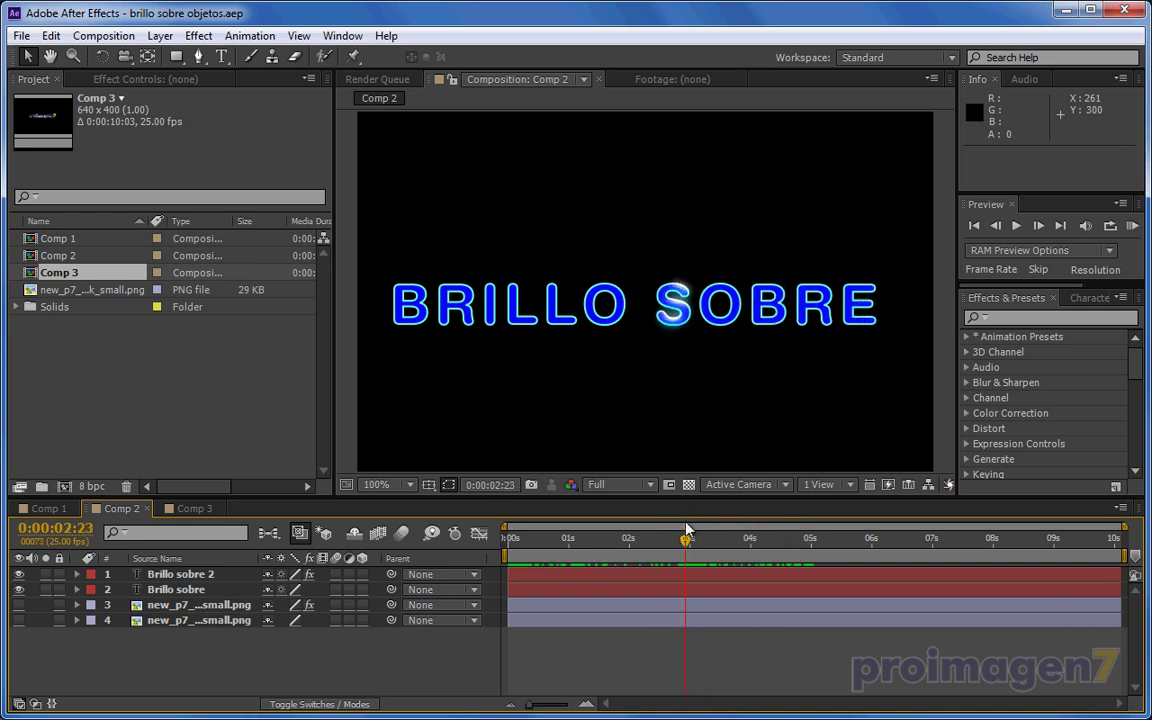
{"action": "key", "text": "period"}
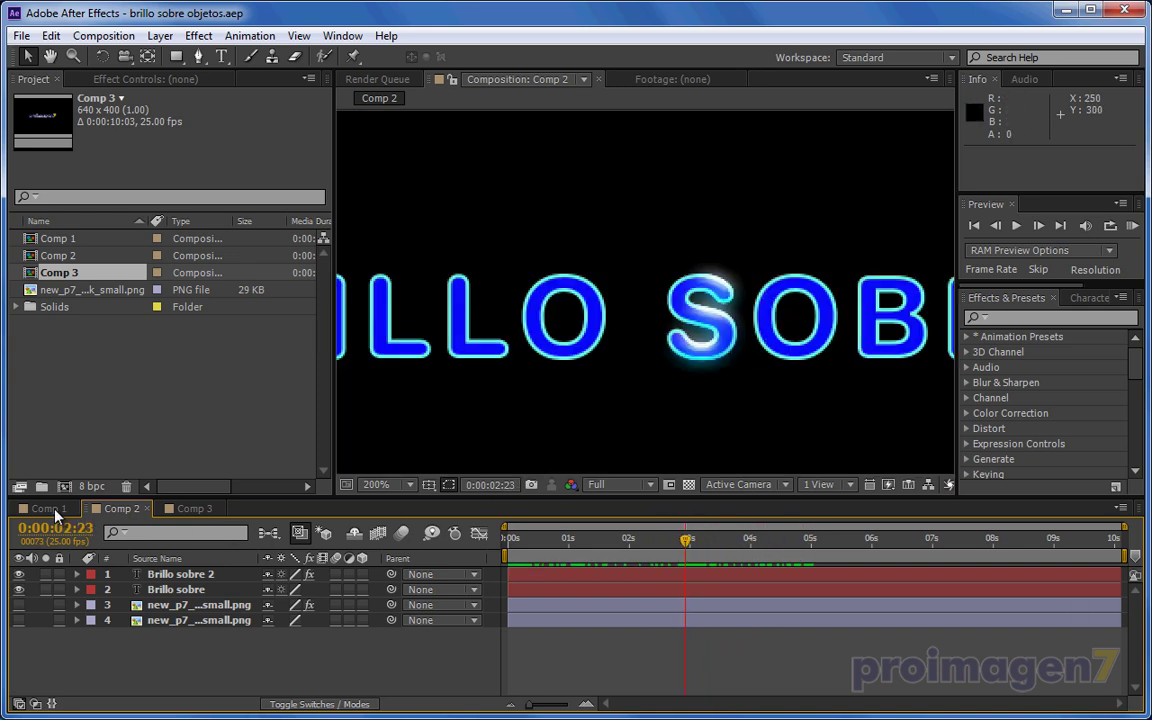
{"action": "left_click", "coordinate": [50, 509]}
{"action": "left_click", "coordinate": [103, 509]}
{"action": "left_click", "coordinate": [49, 509]}
{"action": "left_click", "coordinate": [125, 509]}
- Open Comp 3 and scrub through the Lens Flare travelling across the proimagen7 logo
{"action": "left_click", "coordinate": [190, 509]}
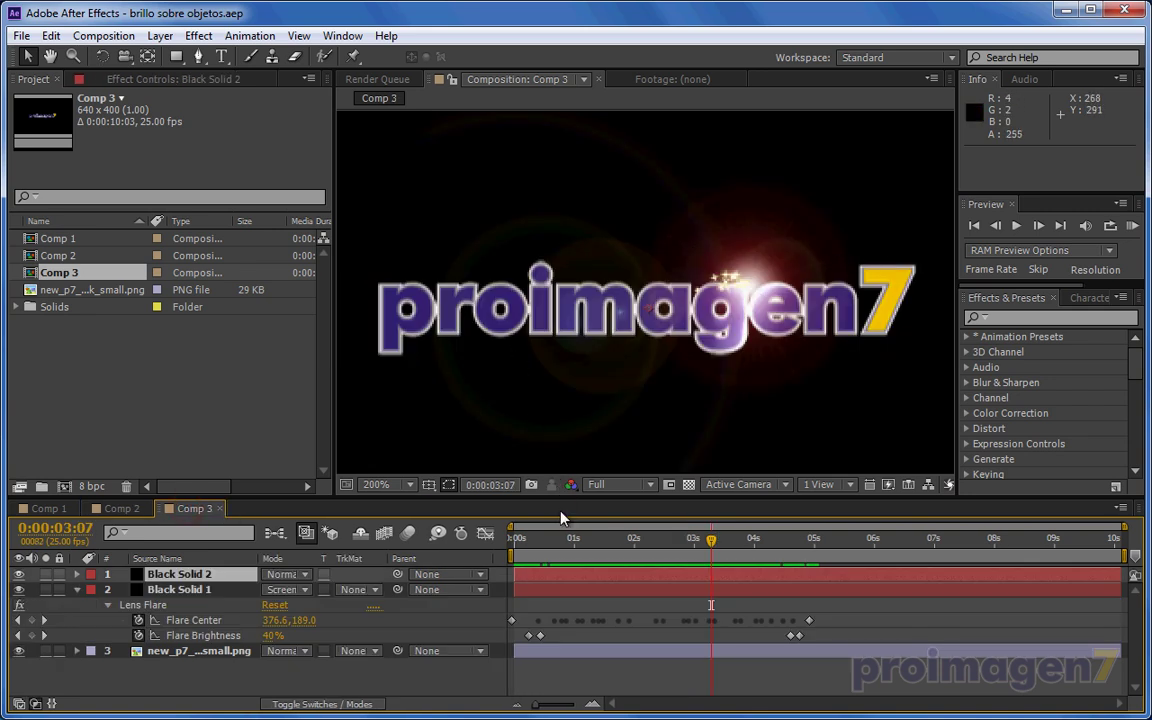
{"action": "left_click_drag", "start_coordinate": [515, 539], "coordinate": [553, 538]}
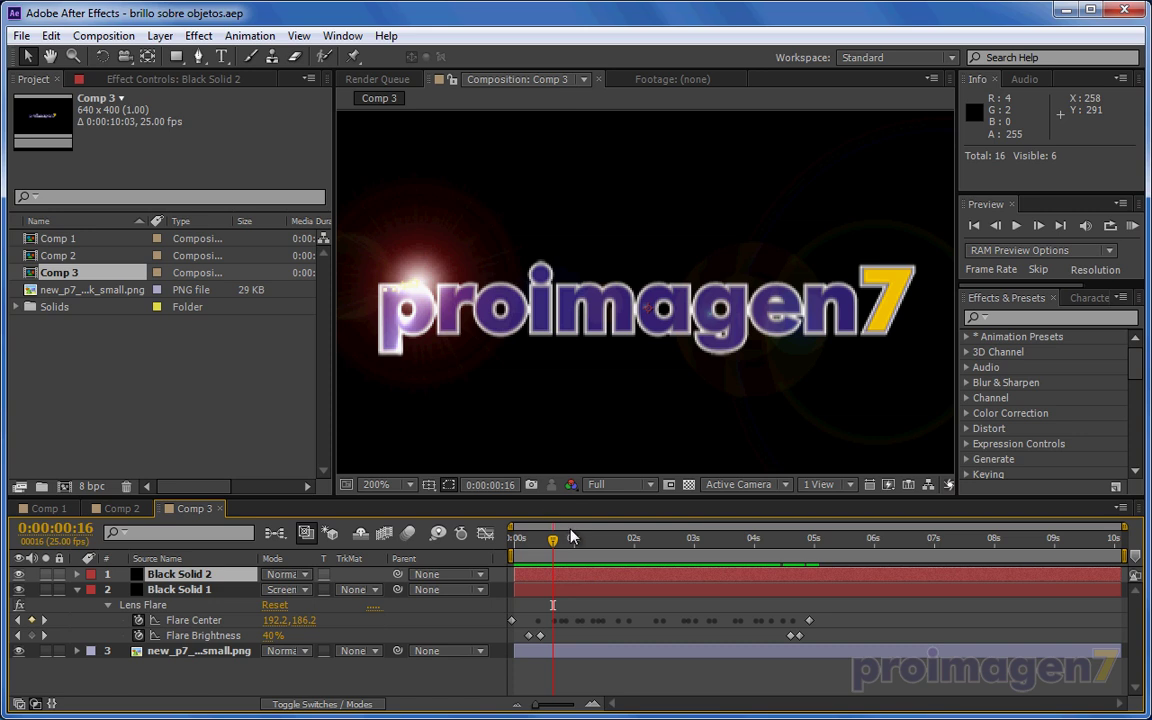
{"action": "left_click_drag", "start_coordinate": [554, 546], "coordinate": [579, 545]}
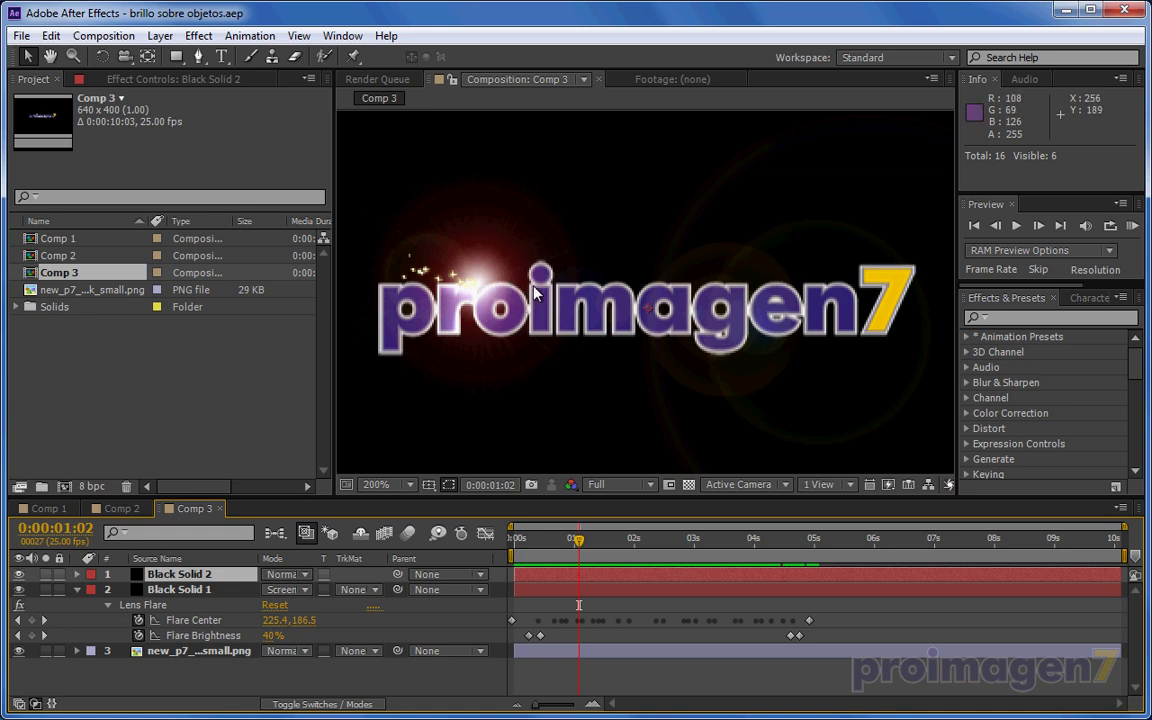
{"action": "left_click_drag", "start_coordinate": [582, 541], "coordinate": [638, 541]}
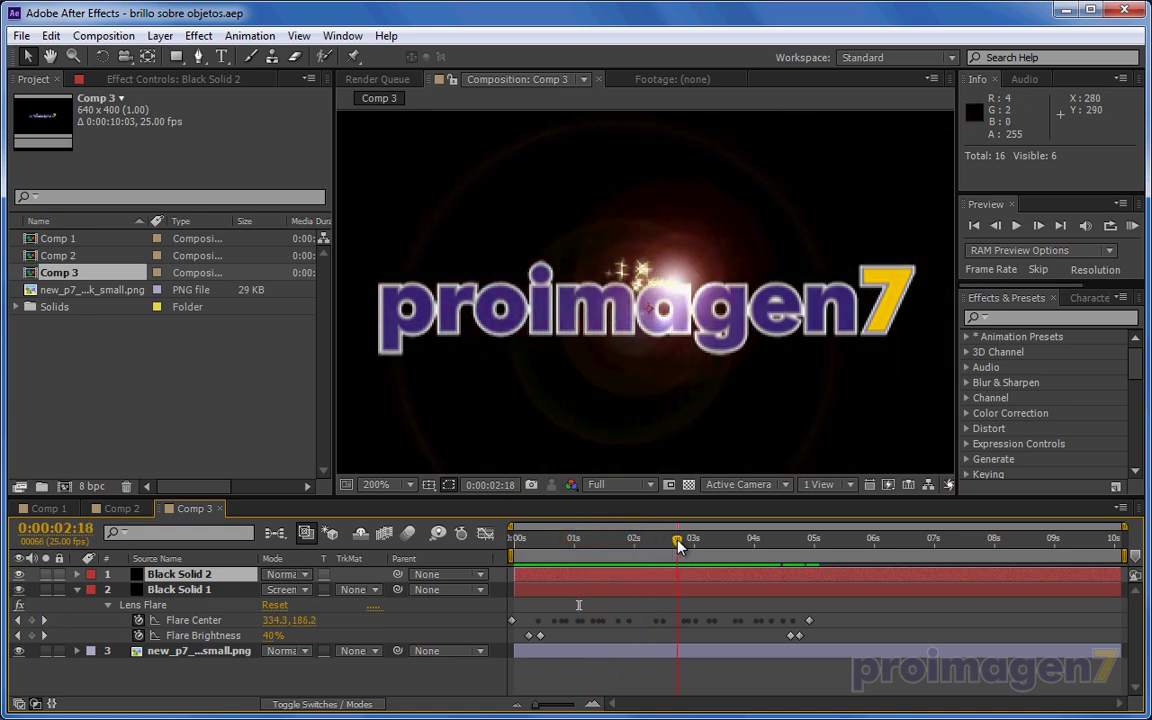
{"action": "left_click_drag", "start_coordinate": [638, 541], "coordinate": [687, 541]}
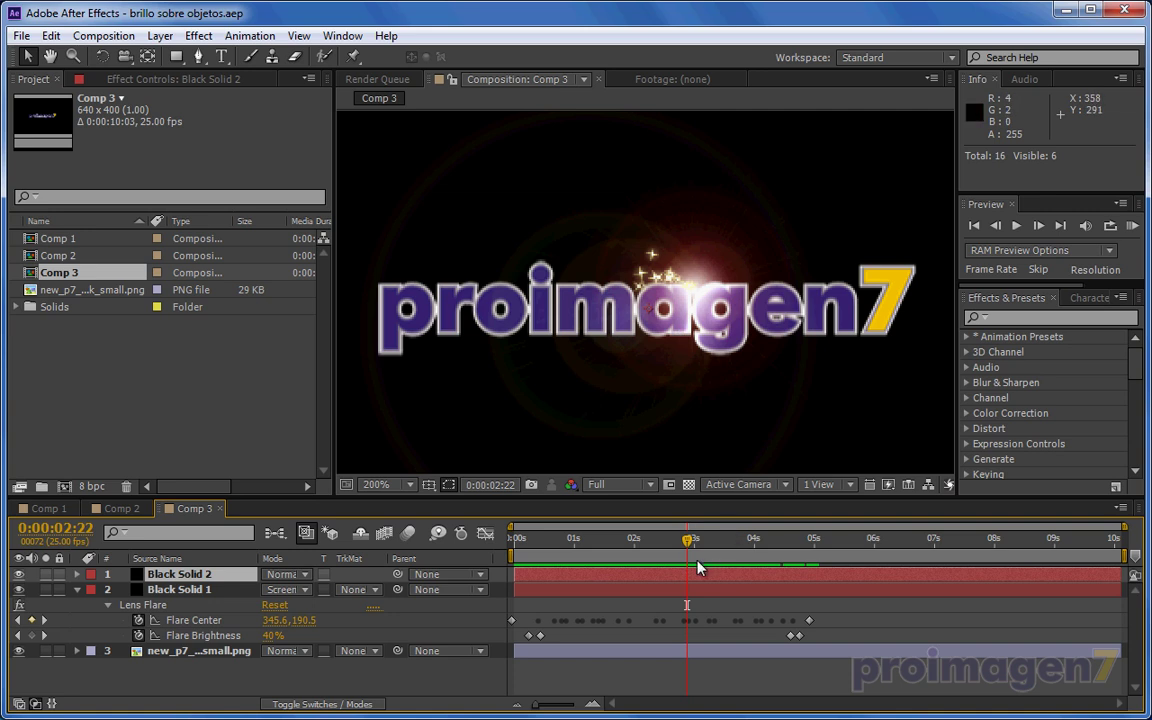
{"action": "mouse_move", "coordinate": [682, 539]}
{"action": "left_mouse_down"}
{"action": "mouse_move", "coordinate": [781, 546]}
{"action": "mouse_move", "coordinate": [597, 540]}
{"action": "mouse_move", "coordinate": [762, 563]}
{"action": "mouse_move", "coordinate": [450, 555]}
{"action": "left_mouse_up"}
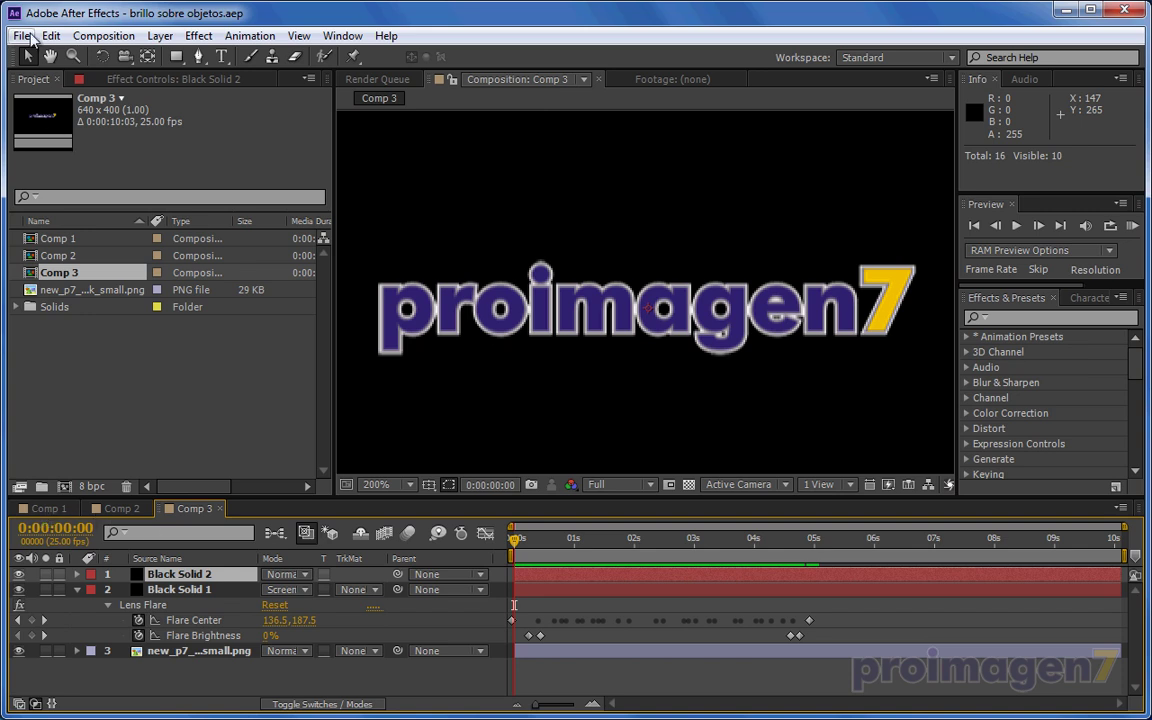
- Create a new composition, Comp 4, sized 640 x 400
{"action": "left_click", "coordinate": [95, 35]}
{"action": "left_click", "coordinate": [100, 56]}
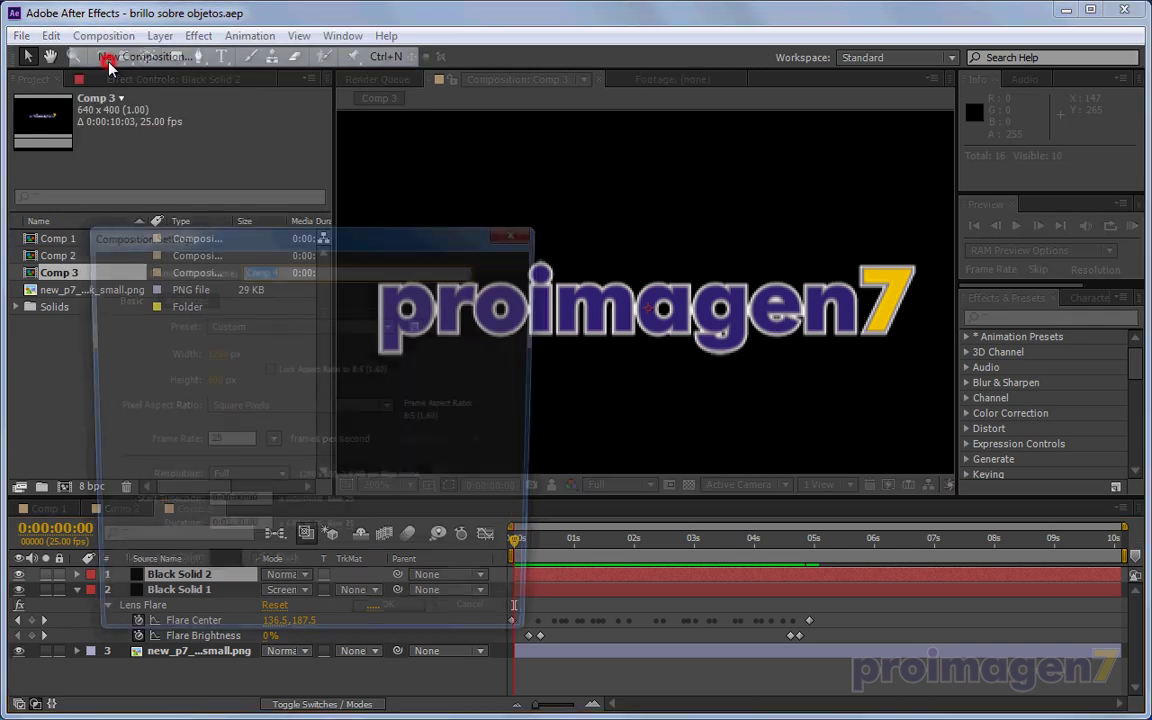
{"action": "left_click", "coordinate": [213, 354]}
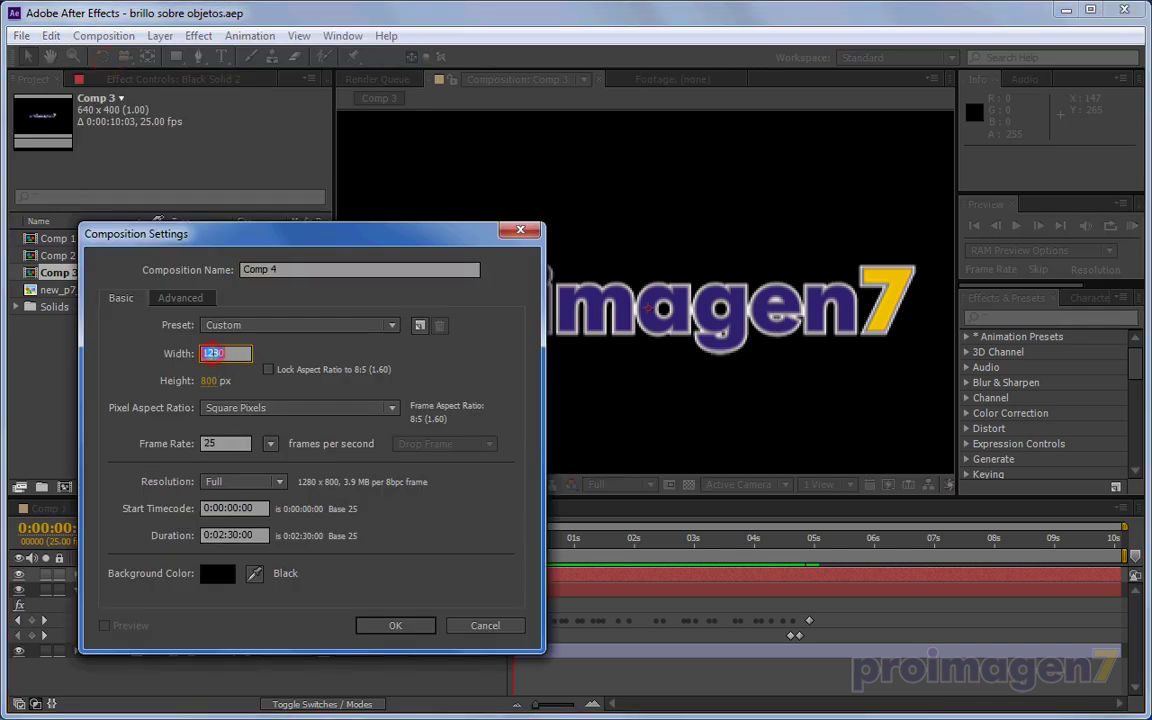
{"action": "type", "text": "640"}
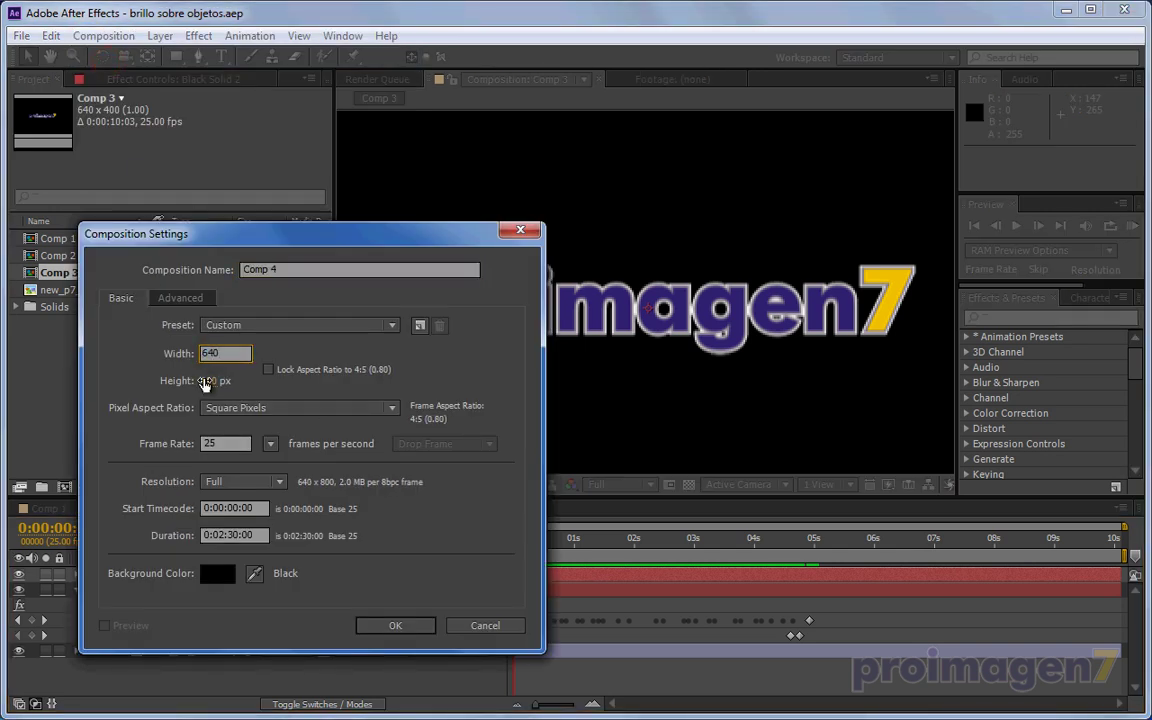
{"action": "left_click", "coordinate": [209, 381]}
{"action": "type", "text": "400"}
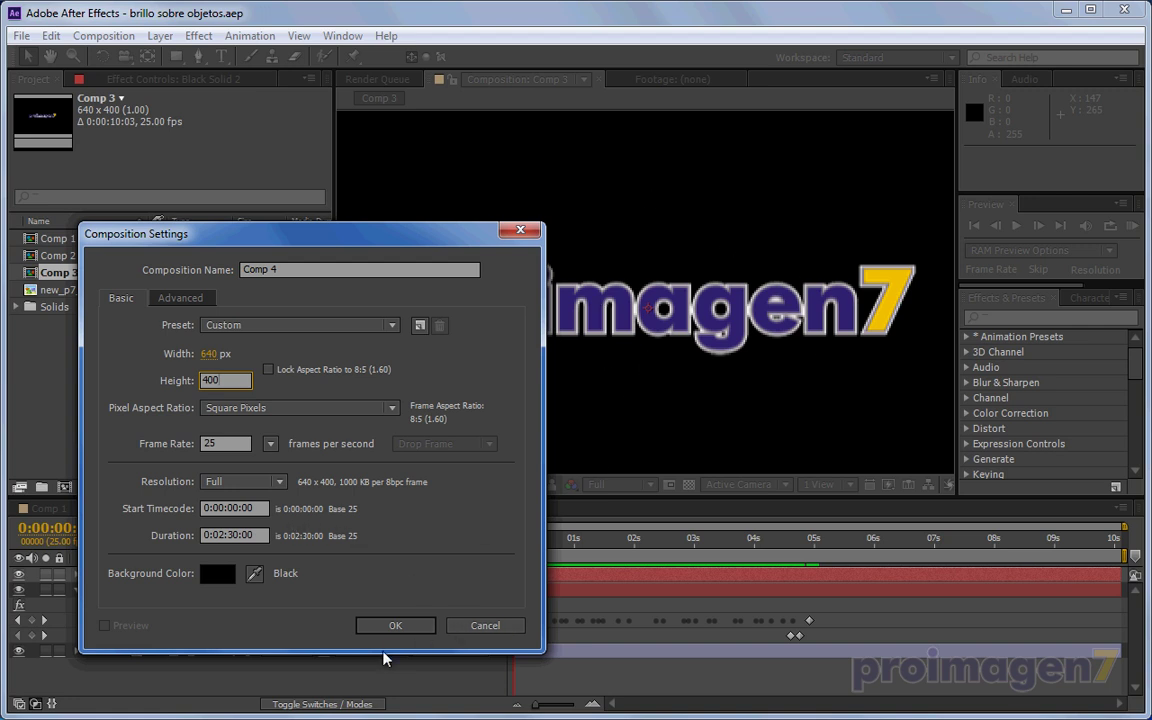
{"action": "left_click", "coordinate": [392, 624]}
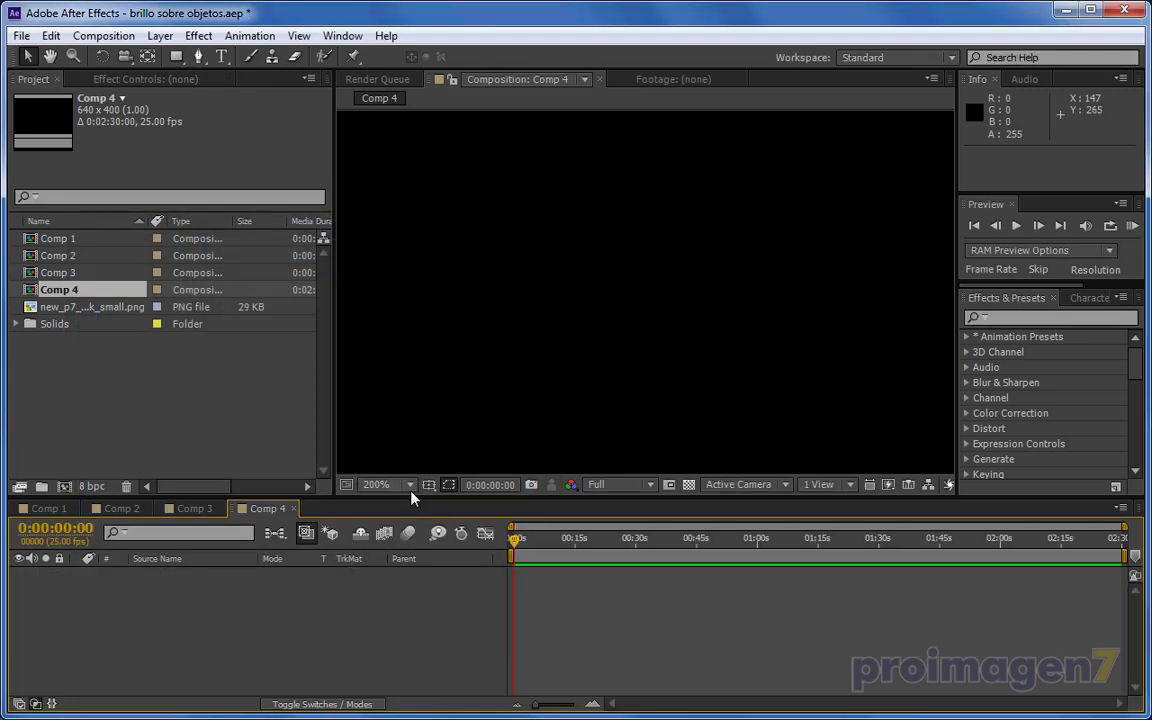
{"action": "left_click", "coordinate": [410, 486]}
- At 100% zoom, add a text layer reading 'TEXTO BRILLANTE'
{"action": "left_click", "coordinate": [406, 343]}
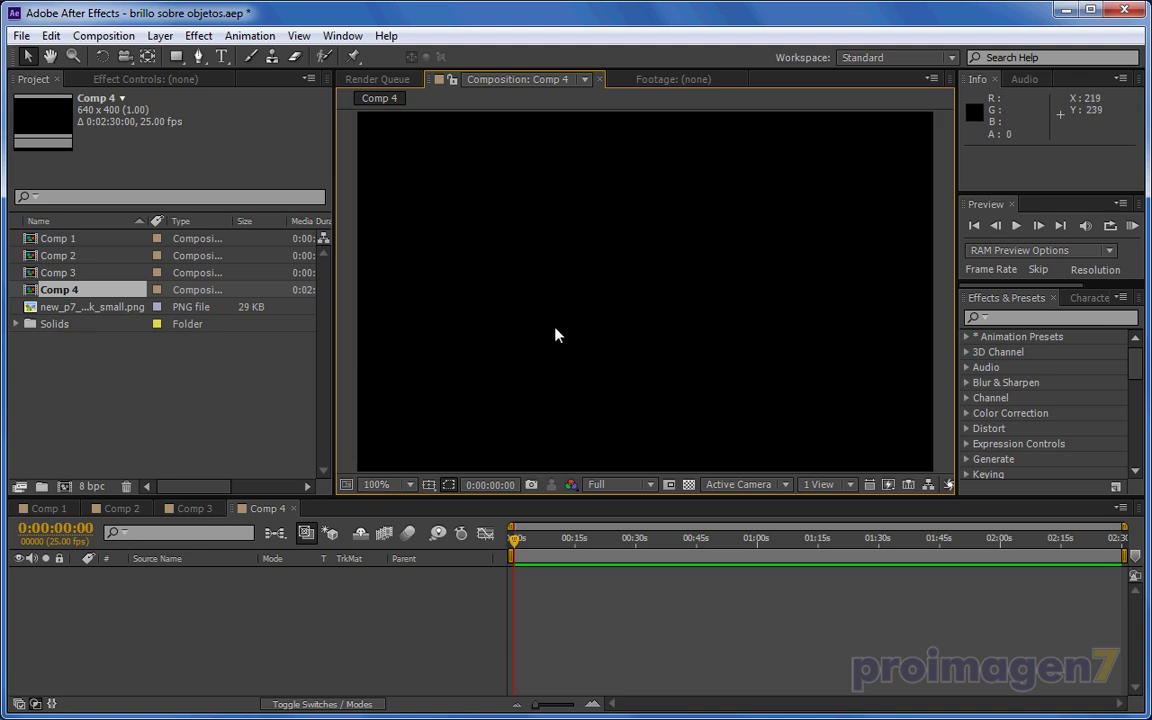
{"action": "left_click", "coordinate": [222, 56]}
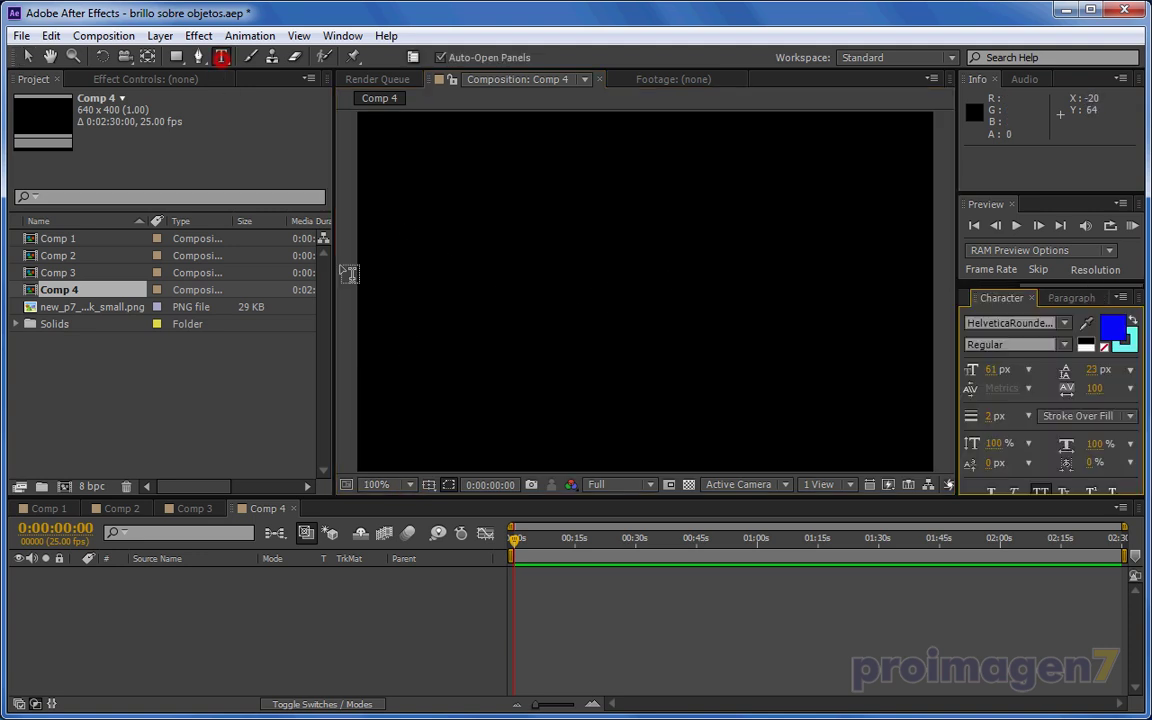
{"action": "left_click", "coordinate": [415, 312]}
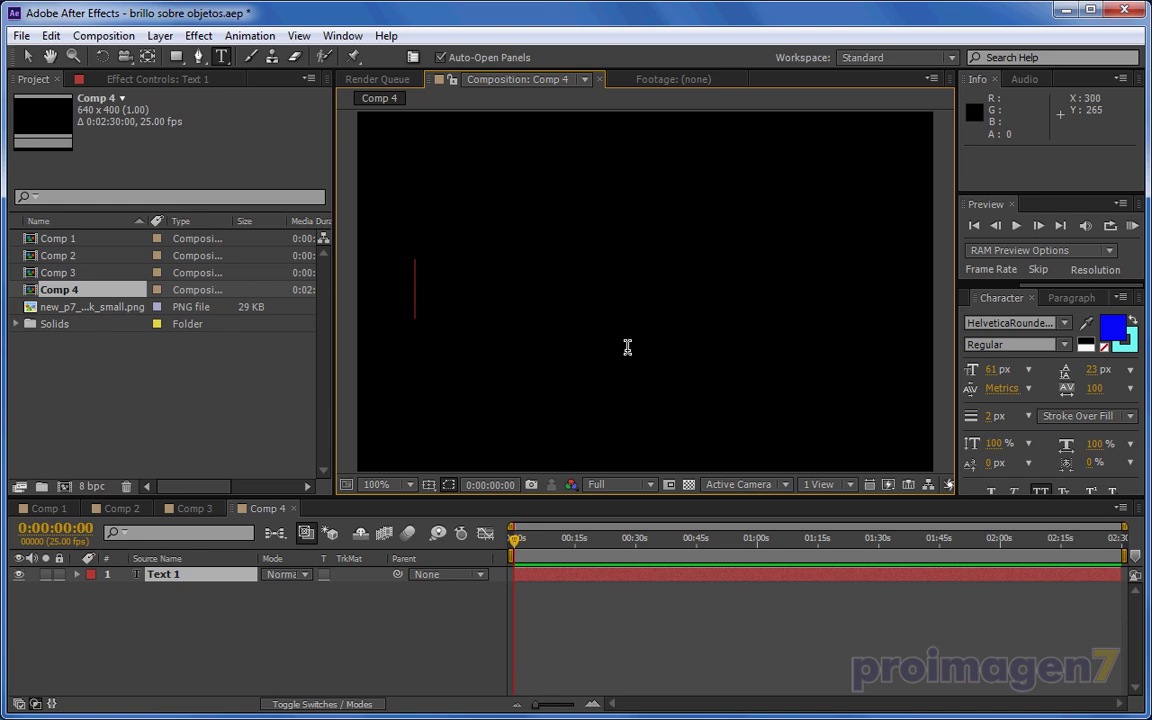
{"action": "type", "text": "TEXTO BRILLANTE"}
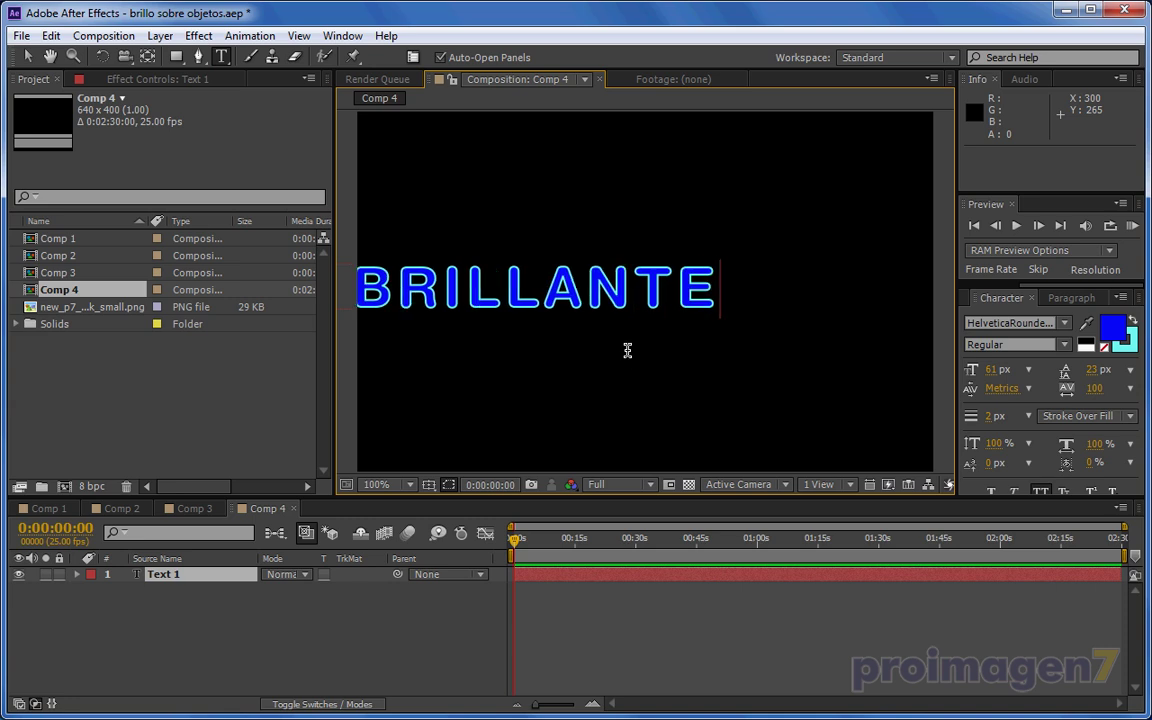
{"action": "left_click", "coordinate": [27, 56]}
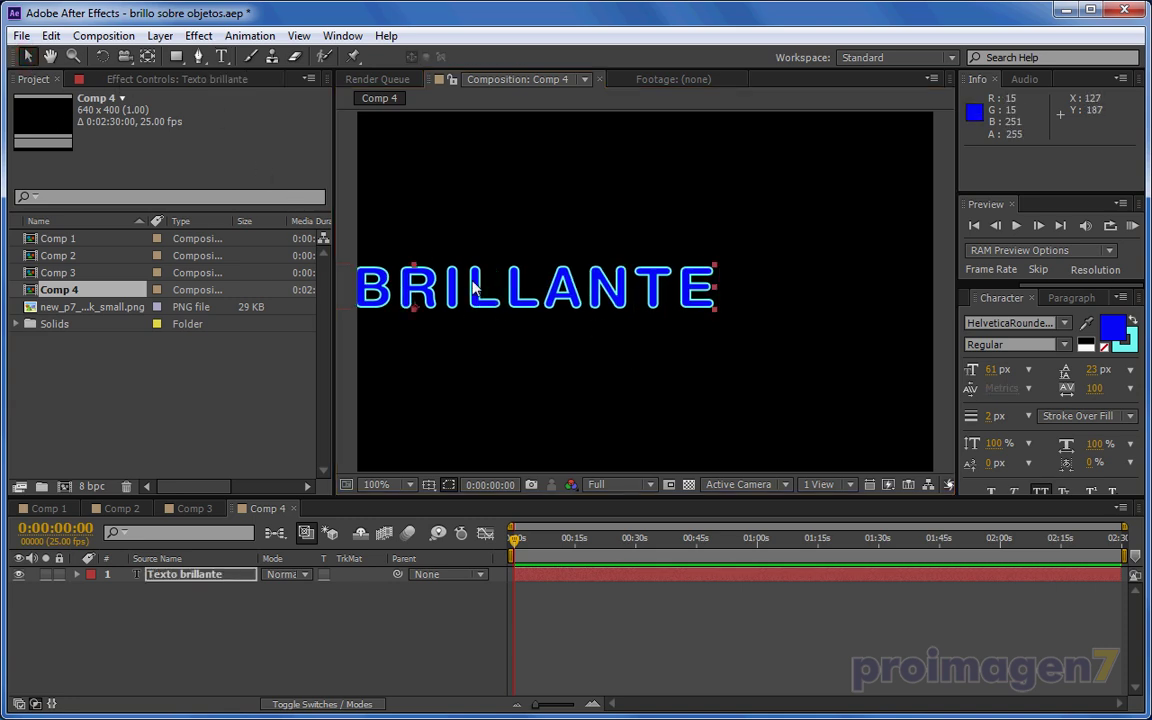
- Tighten the text's tracking to -6 and centre the layer in the frame
{"action": "left_click_drag", "start_coordinate": [664, 308], "coordinate": [912, 307]}
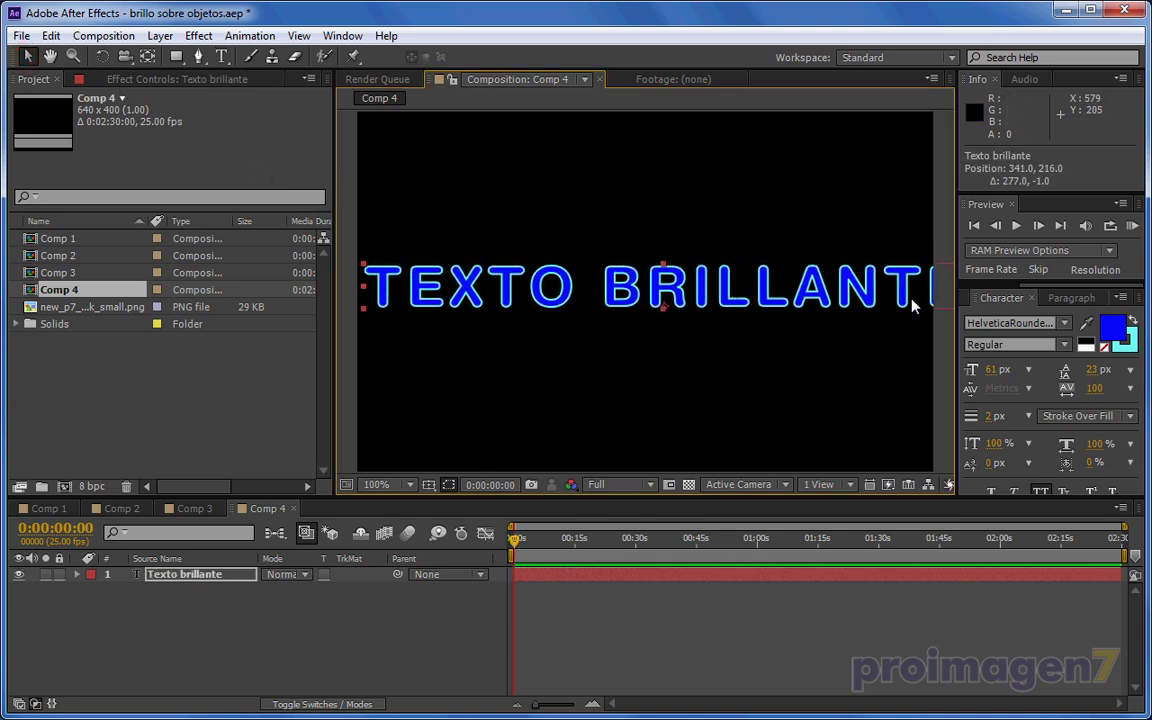
{"action": "left_click_drag", "start_coordinate": [1097, 393], "coordinate": [1008, 401]}
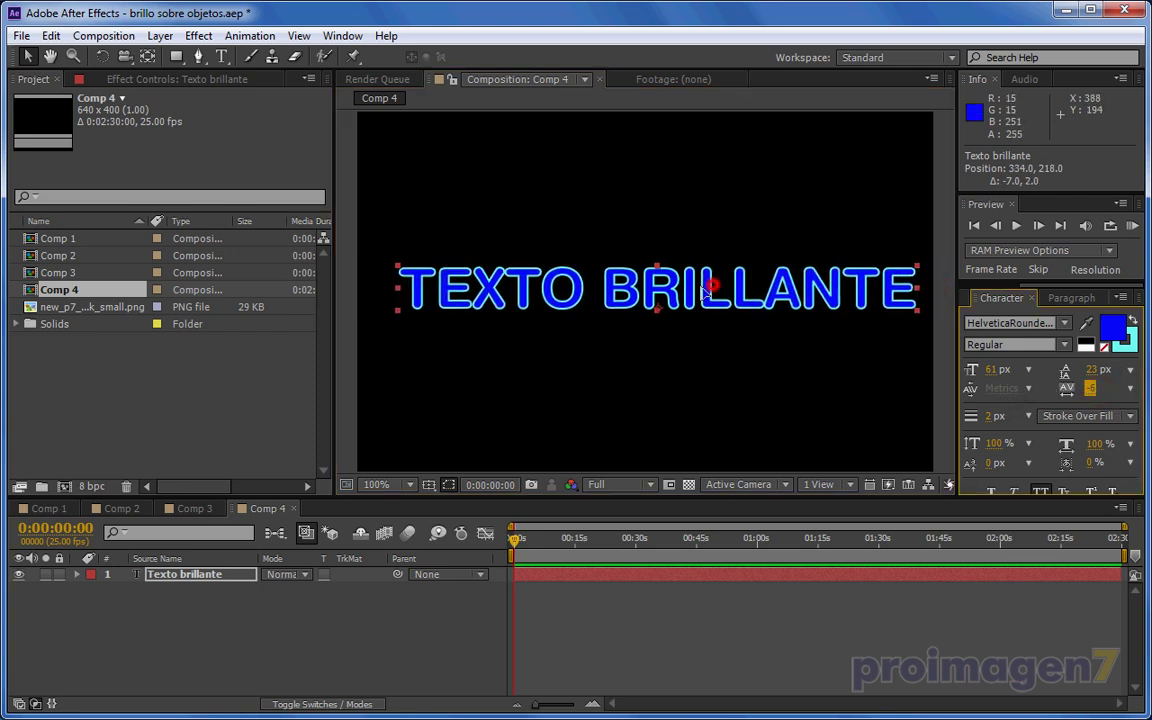
{"action": "left_click_drag", "start_coordinate": [652, 264], "coordinate": [631, 267]}
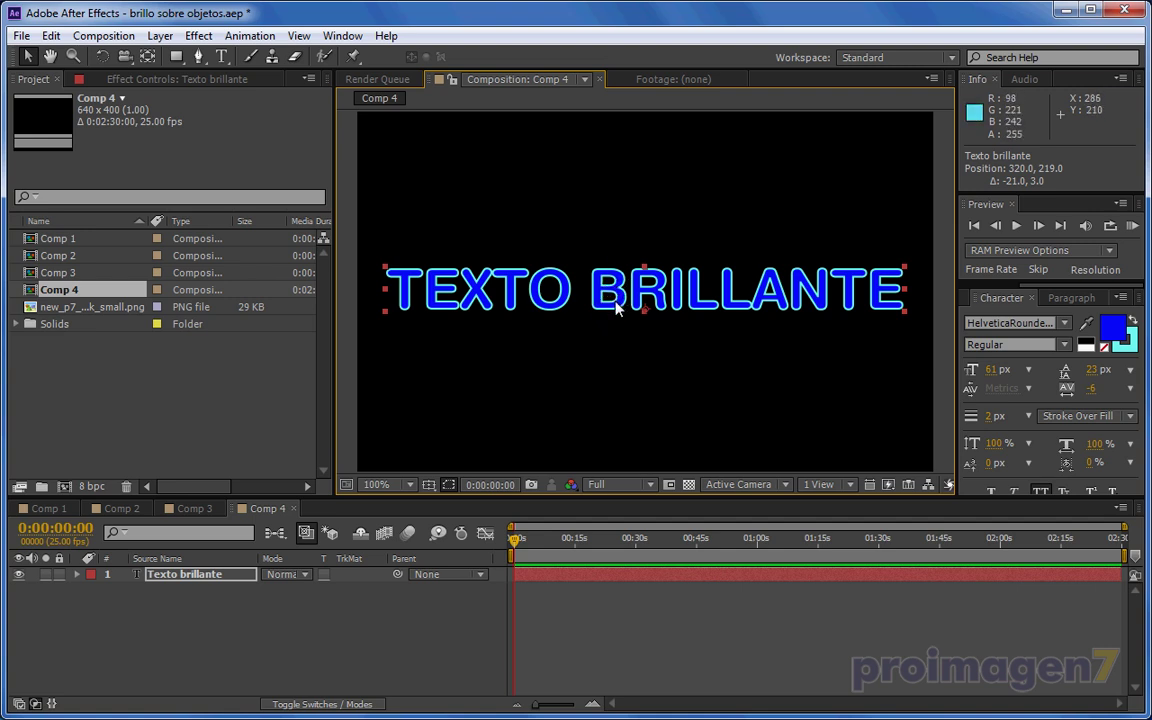
{"action": "left_click", "coordinate": [173, 585]}
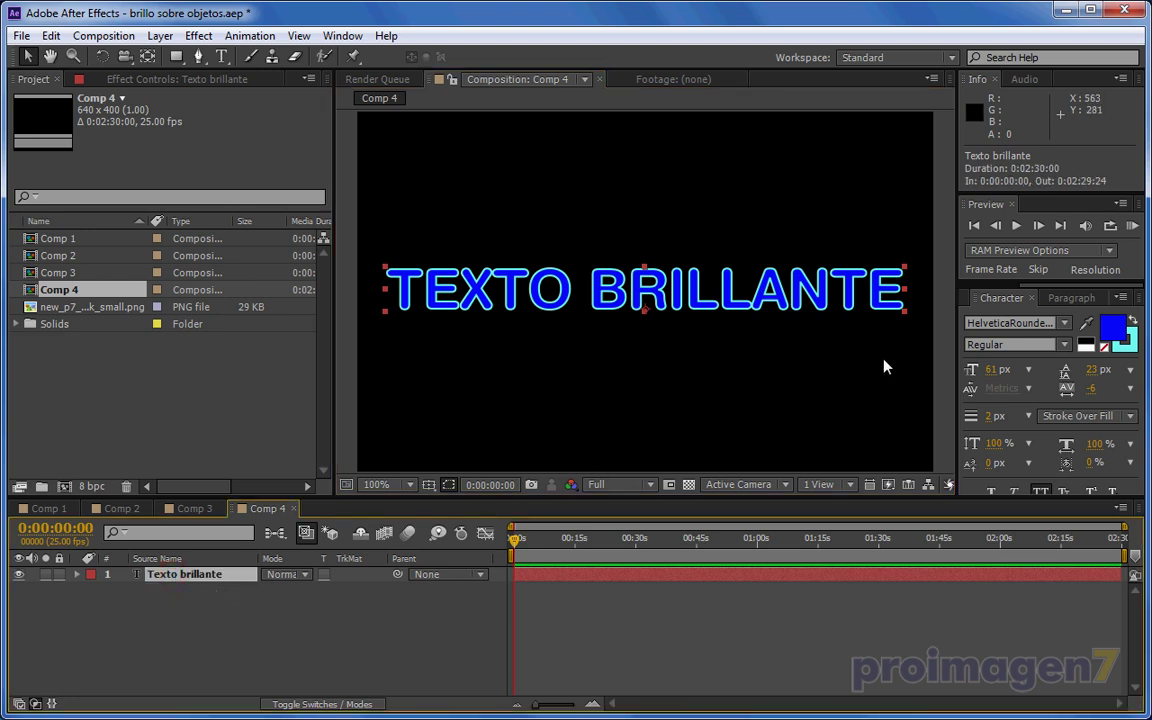
- Search 'cc li' in Effects & Presets and apply CC Light Sweep to the Texto brillante layer
{"action": "scroll", "coordinate": [1005, 290], "scroll_direction": "up", "scroll_amount": 3}
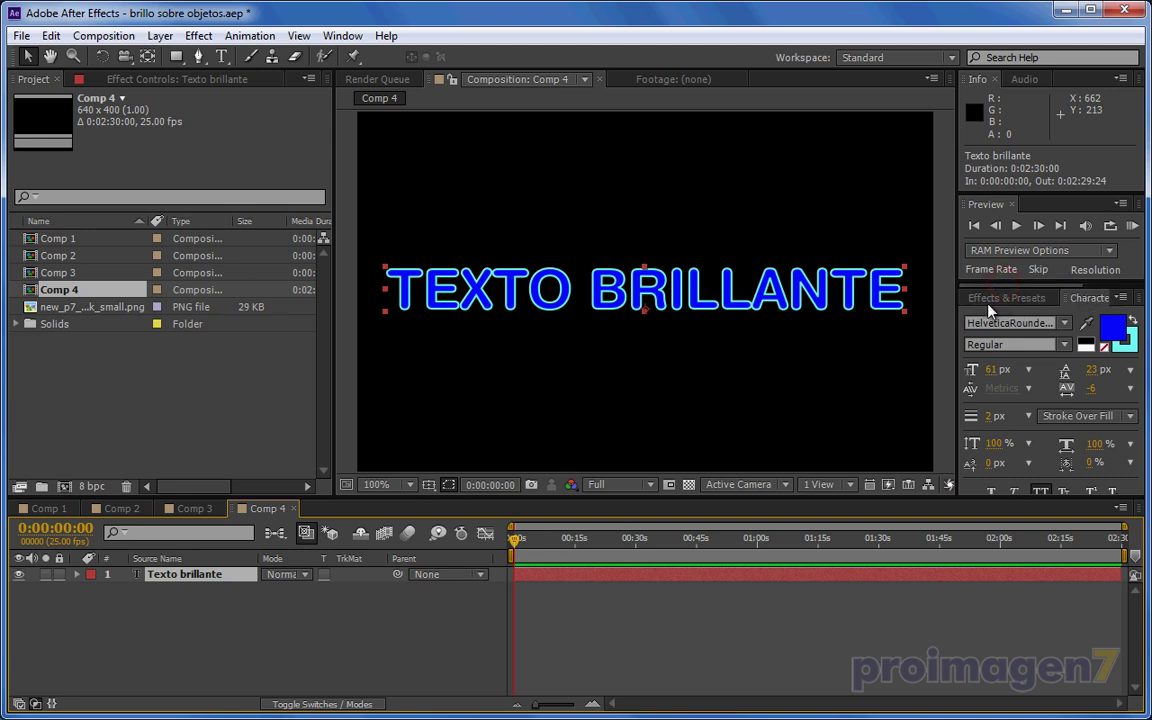
{"action": "left_click", "coordinate": [1004, 299]}
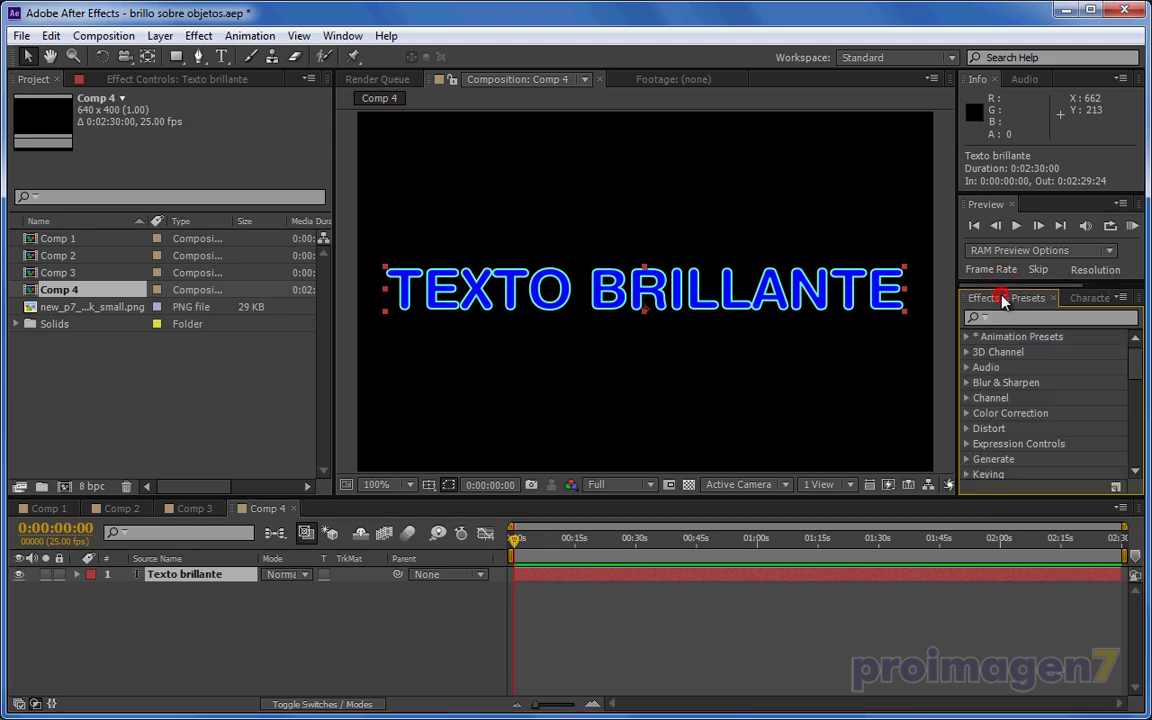
{"action": "left_click", "coordinate": [1012, 316]}
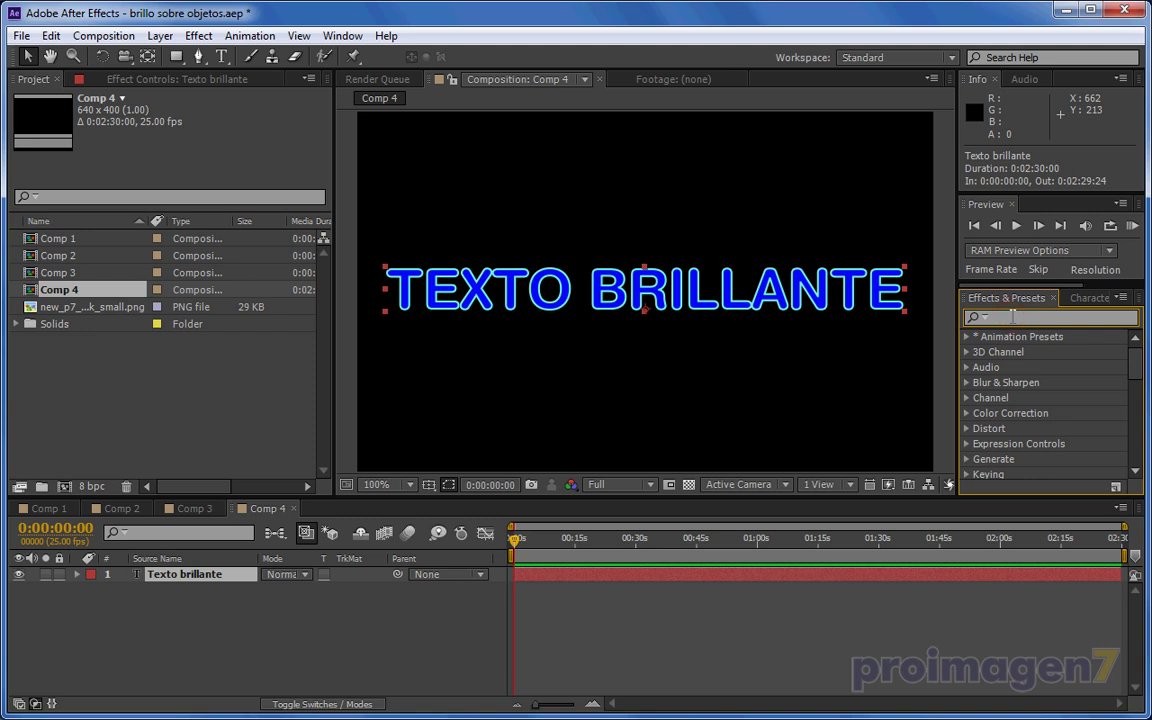
{"action": "type", "text": "cc li"}
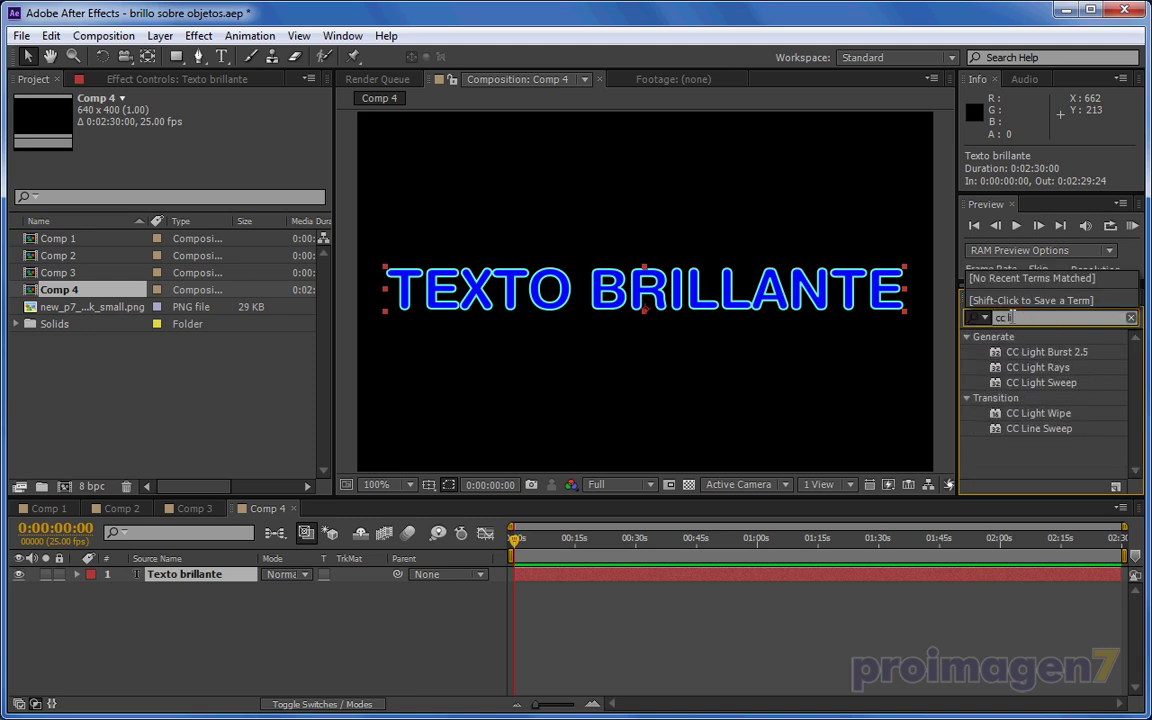
{"action": "left_click", "coordinate": [1065, 385]}
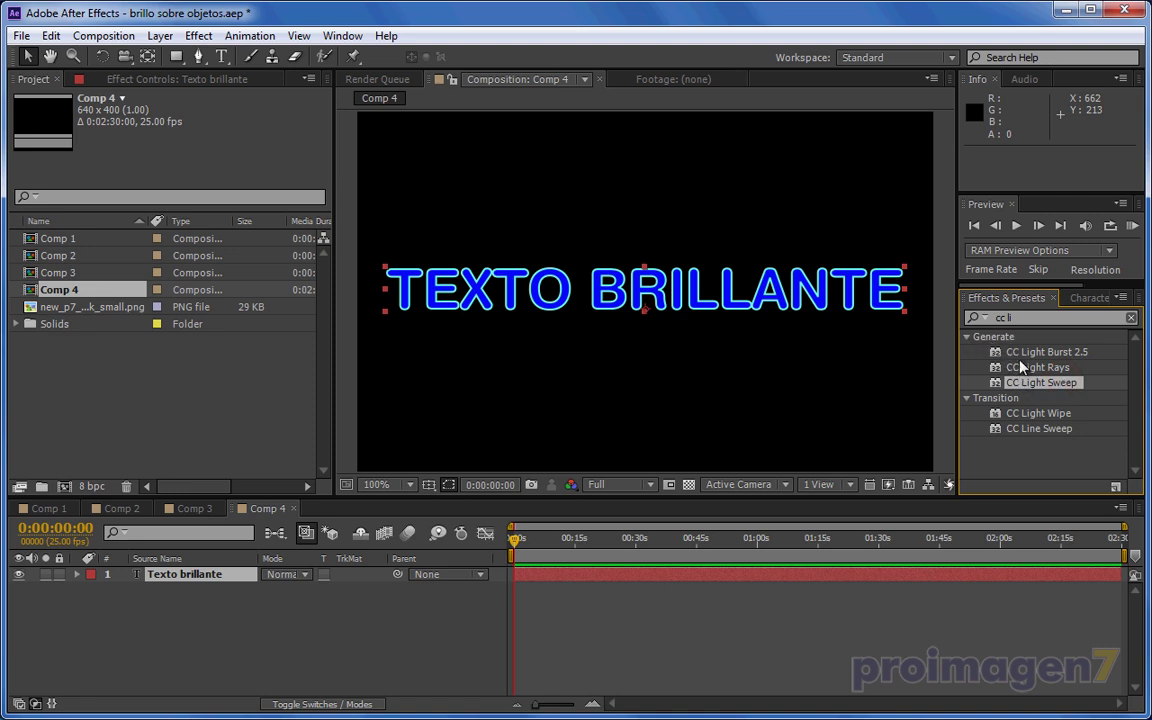
{"action": "left_click_drag", "start_coordinate": [1044, 390], "coordinate": [793, 300]}
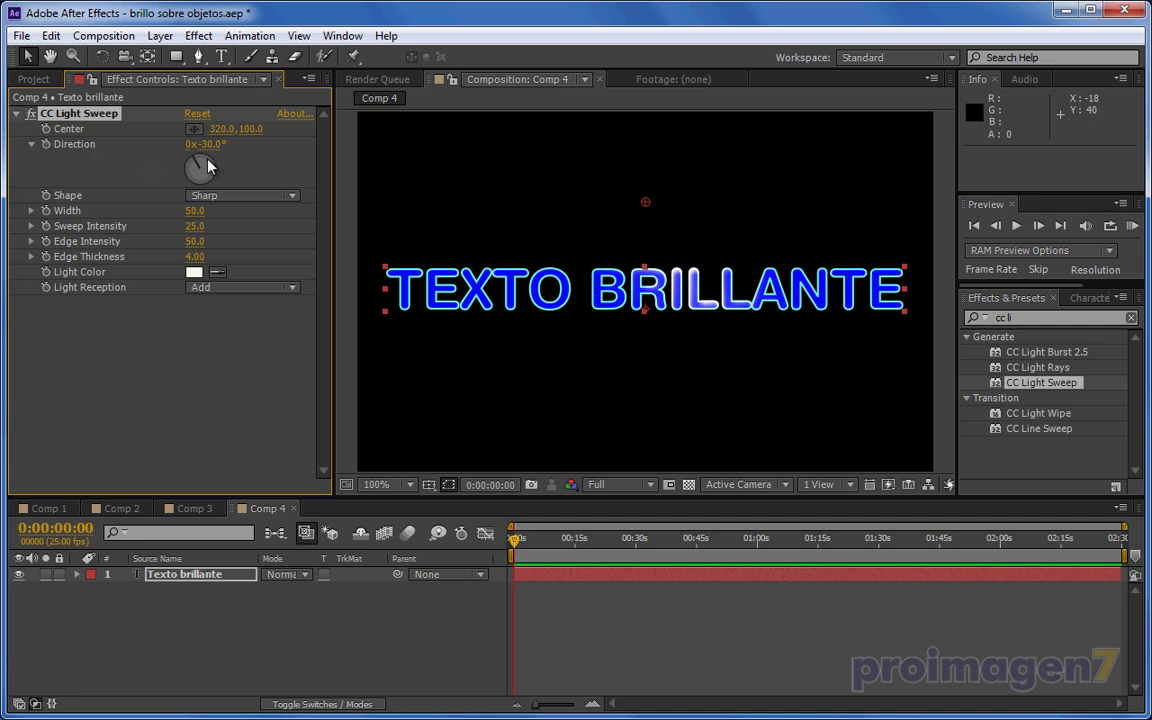
- Angle the CC Light Sweep at 194° and place its center near 283,131
{"action": "left_click_drag", "start_coordinate": [215, 150], "coordinate": [230, 150]}
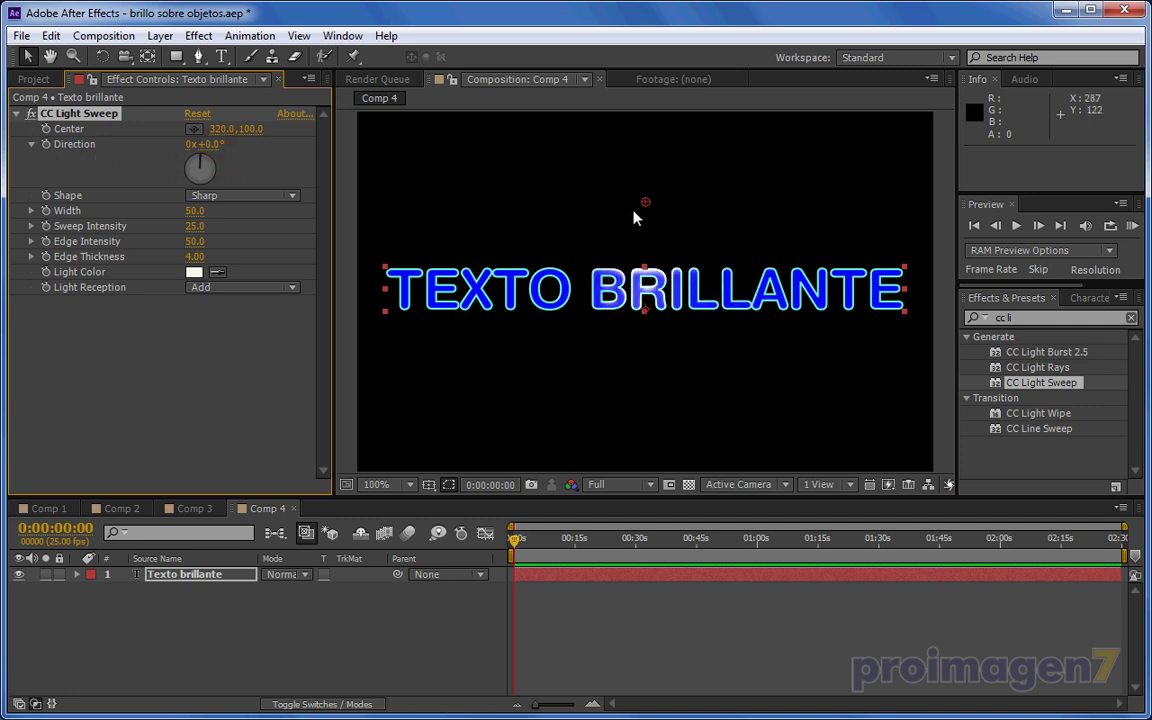
{"action": "mouse_move", "coordinate": [645, 203]}
{"action": "left_mouse_down"}
{"action": "mouse_move", "coordinate": [493, 226]}
{"action": "mouse_move", "coordinate": [517, 231]}
{"action": "left_mouse_up"}
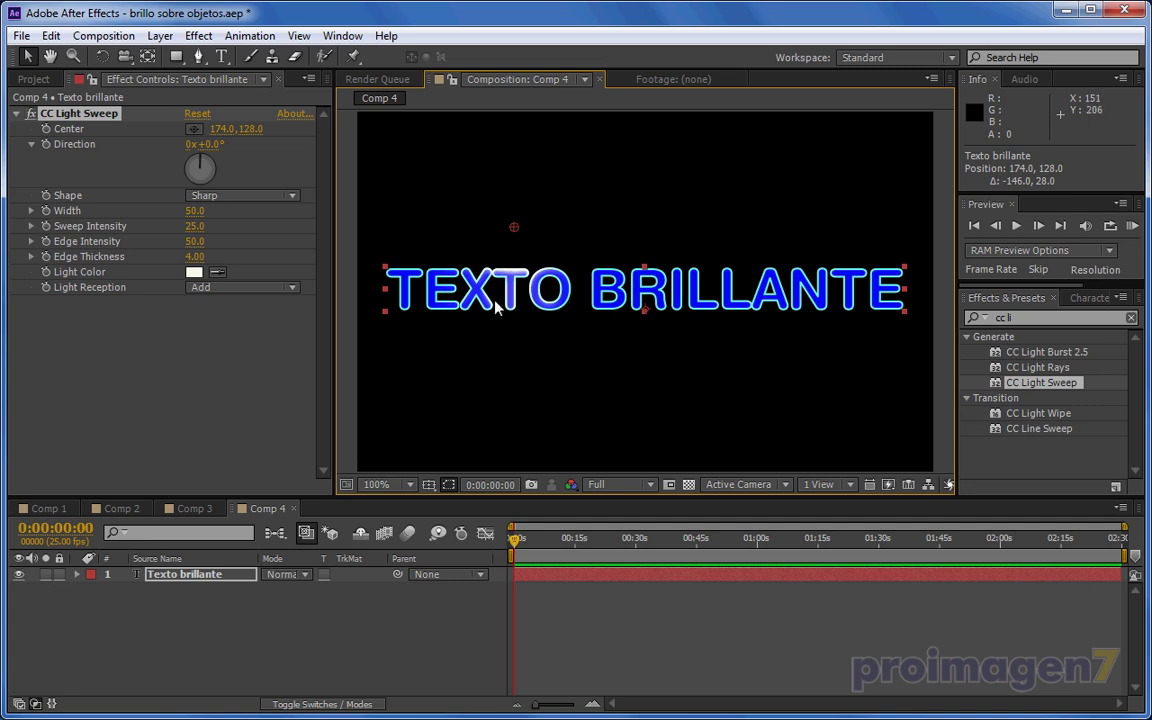
{"action": "mouse_move", "coordinate": [214, 147]}
{"action": "left_mouse_down"}
{"action": "mouse_move", "coordinate": [163, 167]}
{"action": "mouse_move", "coordinate": [359, 185]}
{"action": "mouse_move", "coordinate": [203, 178]}
{"action": "left_mouse_up"}
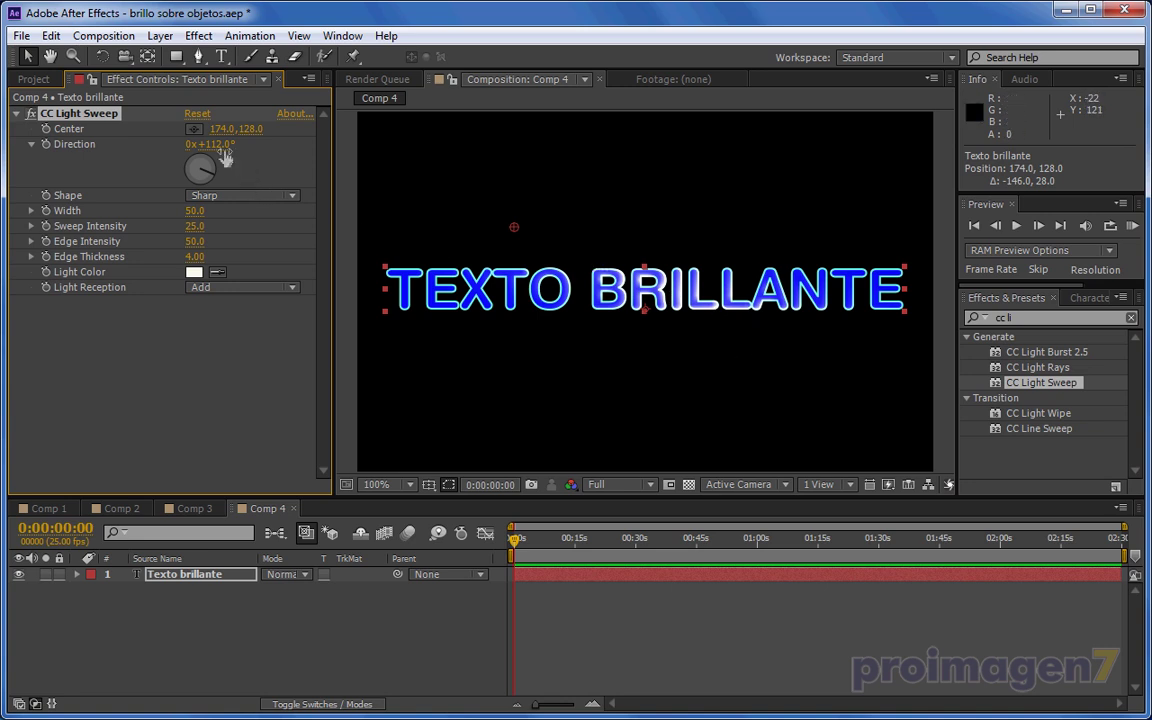
{"action": "left_click_drag", "start_coordinate": [224, 146], "coordinate": [48, 130]}
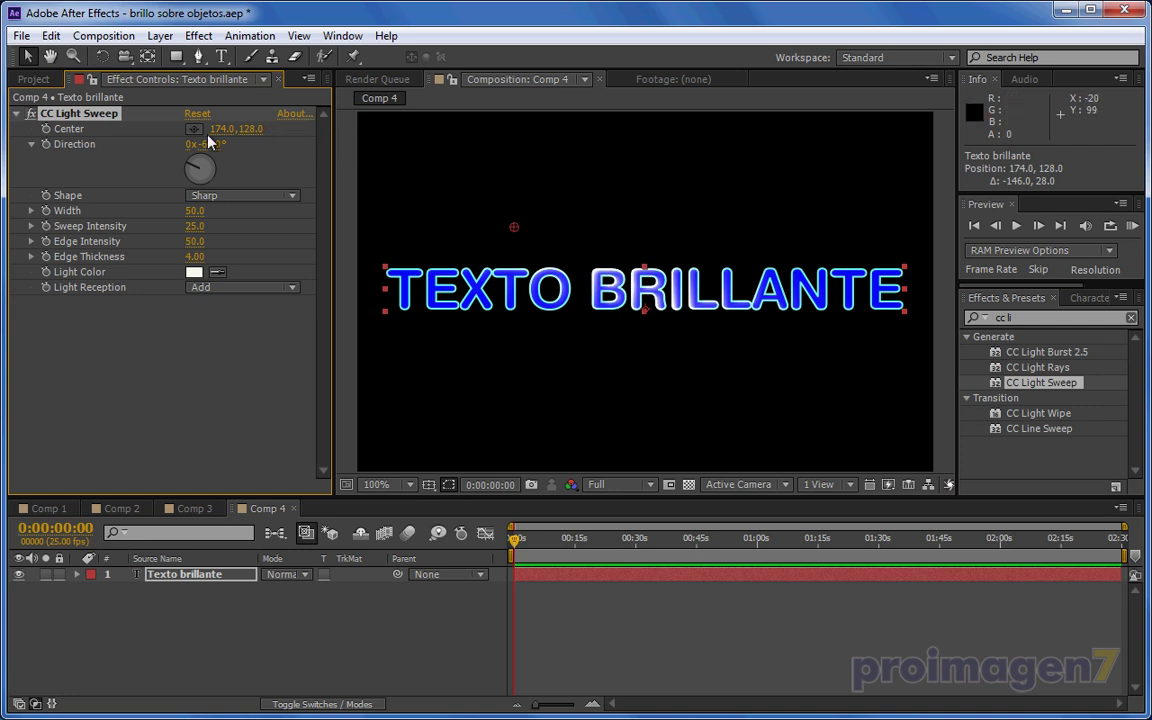
{"action": "mouse_move", "coordinate": [208, 144]}
{"action": "left_mouse_down"}
{"action": "mouse_move", "coordinate": [513, 204]}
{"action": "mouse_move", "coordinate": [464, 234]}
{"action": "mouse_move", "coordinate": [617, 250]}
{"action": "mouse_move", "coordinate": [810, 249]}
{"action": "mouse_move", "coordinate": [553, 231]}
{"action": "mouse_move", "coordinate": [615, 236]}
{"action": "left_mouse_up"}
- Zoom to 200% and adjust the sweep direction to about 28° with its center over the text
{"action": "key", "text": "period"}
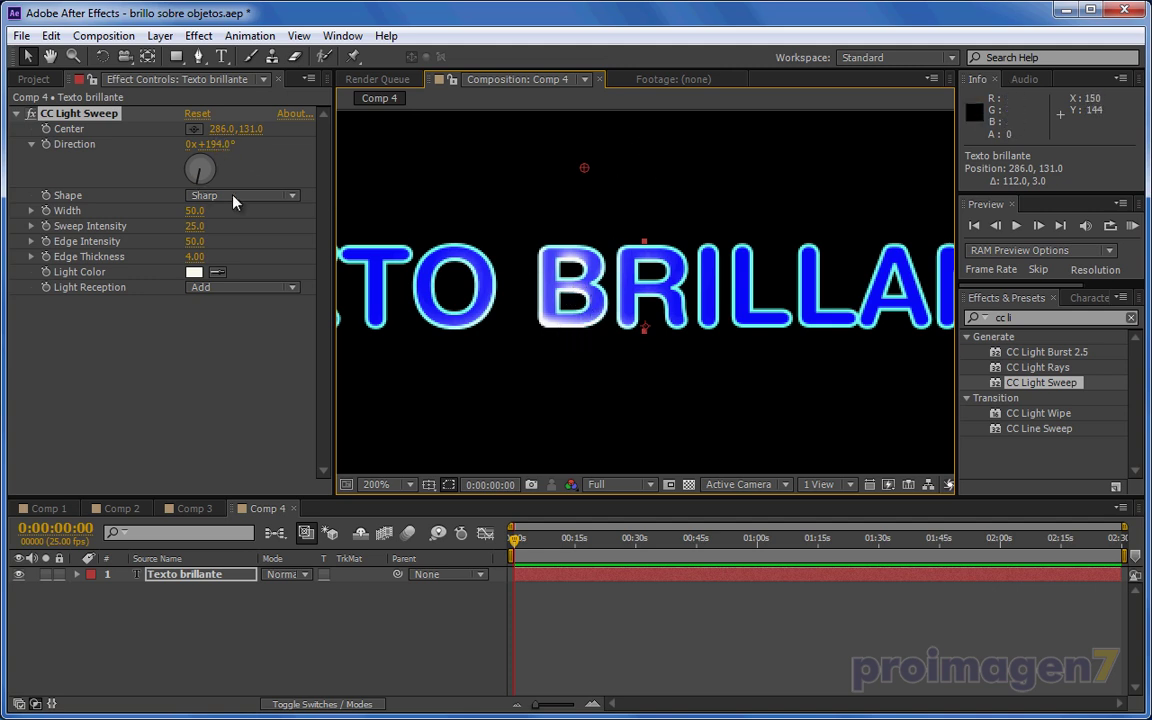
{"action": "mouse_move", "coordinate": [217, 144]}
{"action": "left_mouse_down"}
{"action": "mouse_move", "coordinate": [60, 144]}
{"action": "mouse_move", "coordinate": [211, 173]}
{"action": "mouse_move", "coordinate": [224, 145]}
{"action": "left_mouse_up"}
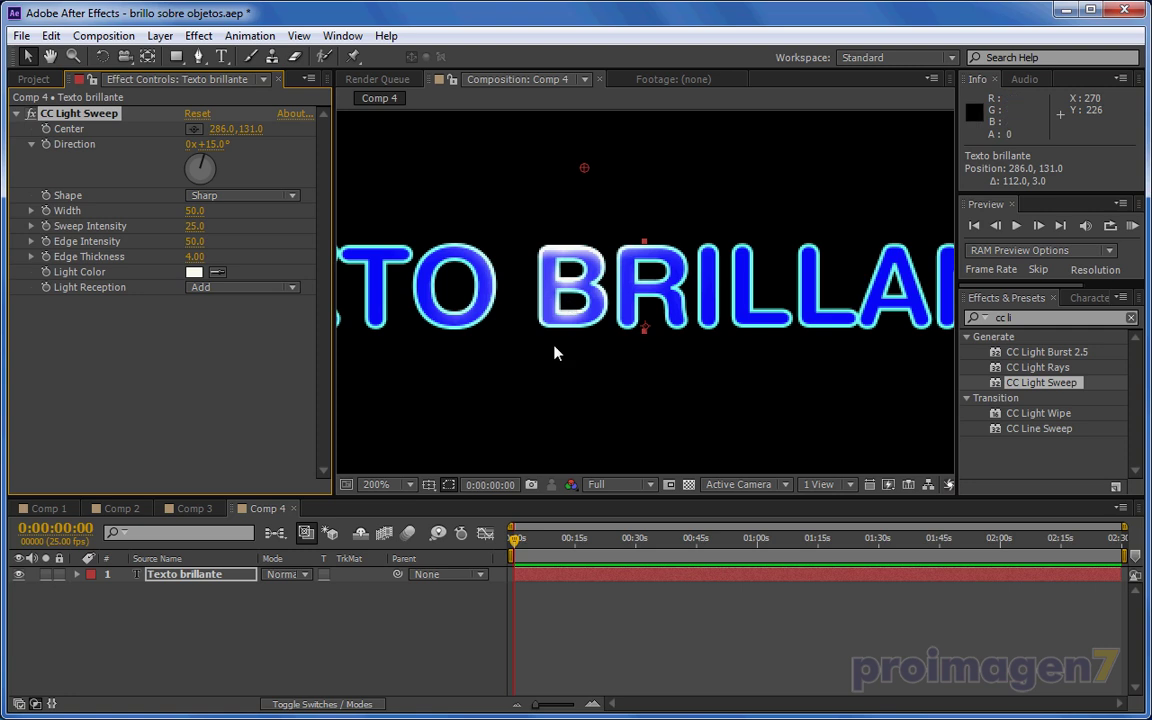
{"action": "left_click_drag", "start_coordinate": [584, 170], "coordinate": [488, 173]}
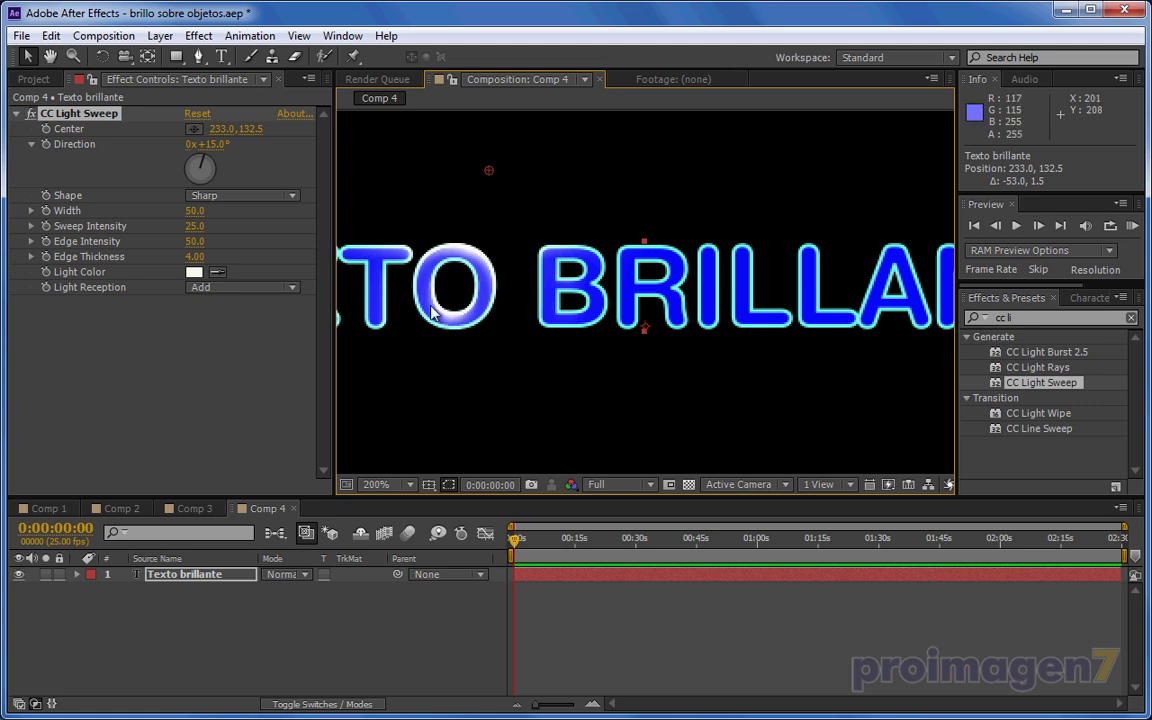
{"action": "mouse_move", "coordinate": [219, 144]}
{"action": "left_mouse_down"}
{"action": "mouse_move", "coordinate": [408, 172]}
{"action": "mouse_move", "coordinate": [427, 210]}
{"action": "left_mouse_up"}
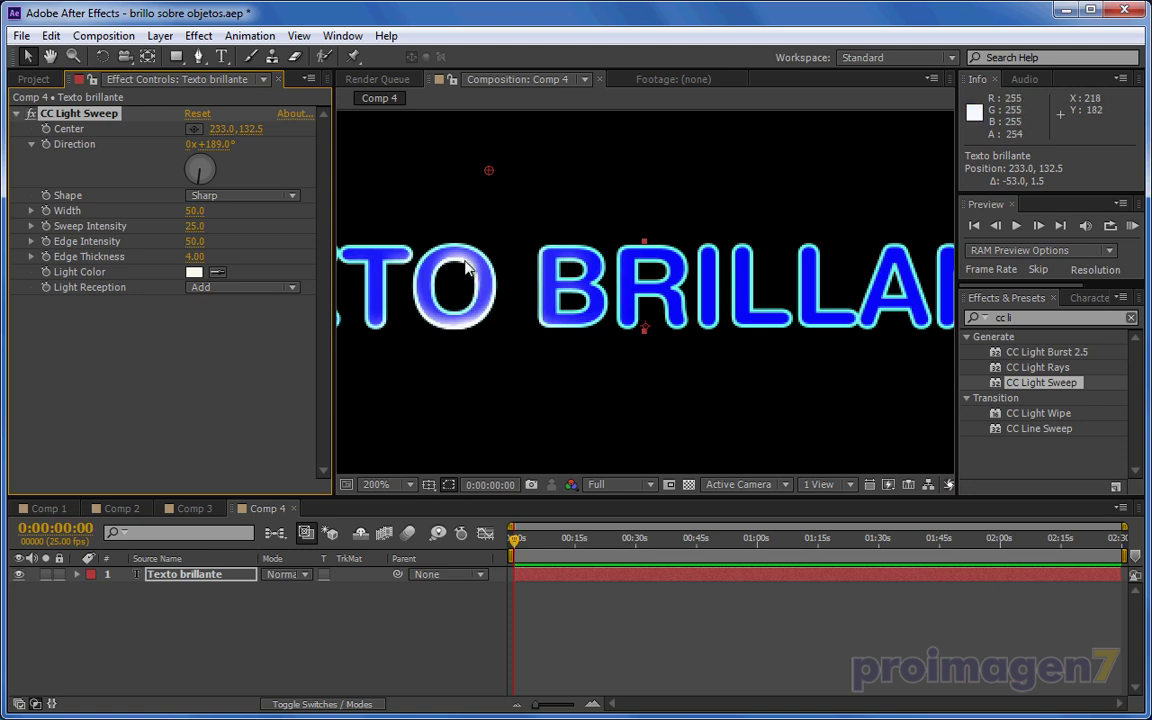
{"action": "left_click_drag", "start_coordinate": [489, 178], "coordinate": [579, 182]}
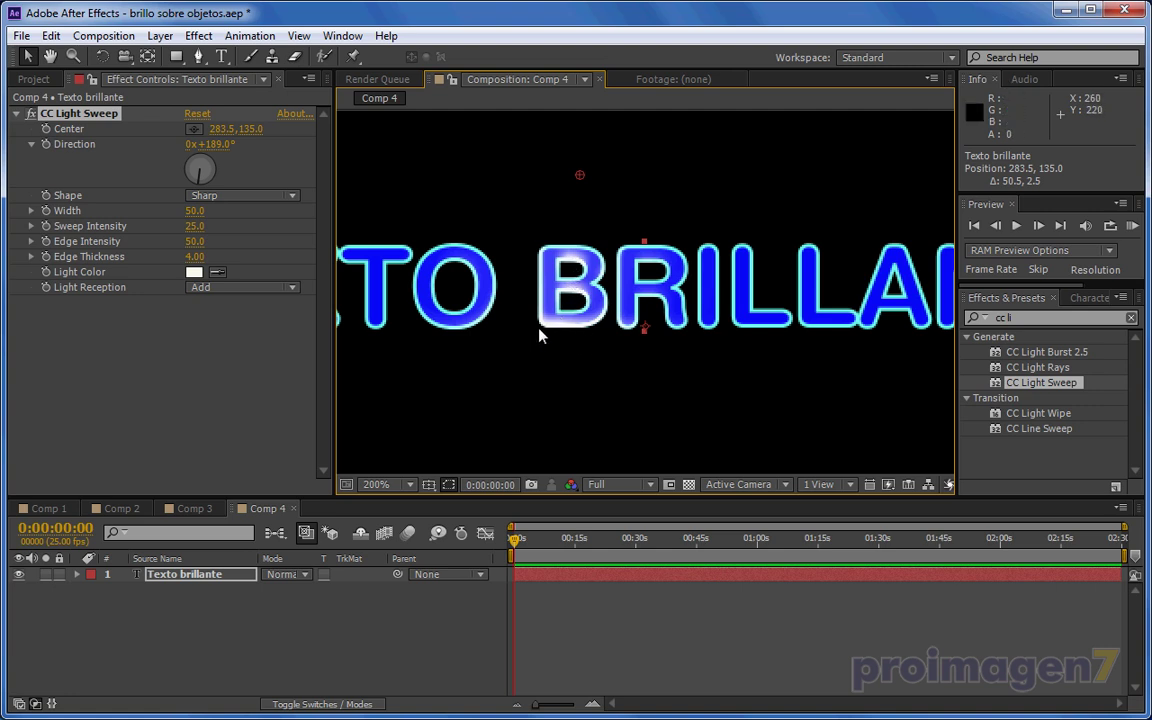
{"action": "left_click_drag", "start_coordinate": [219, 149], "coordinate": [87, 144]}
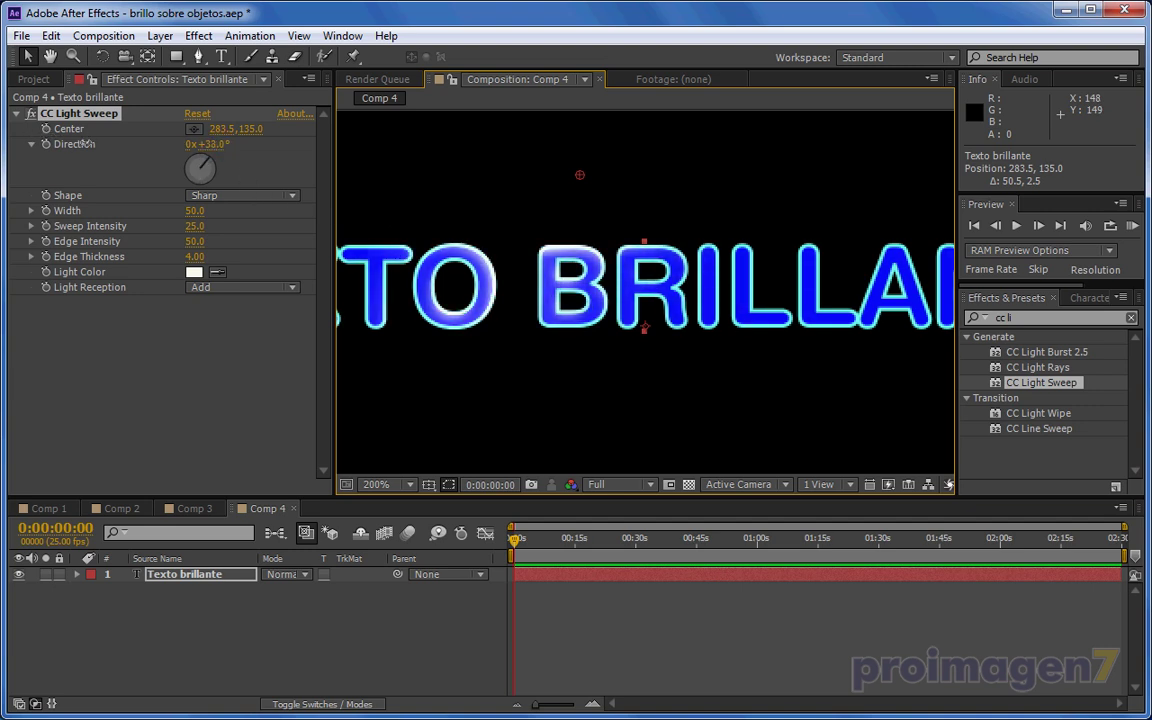
{"action": "left_click_drag", "start_coordinate": [85, 144], "coordinate": [76, 144]}
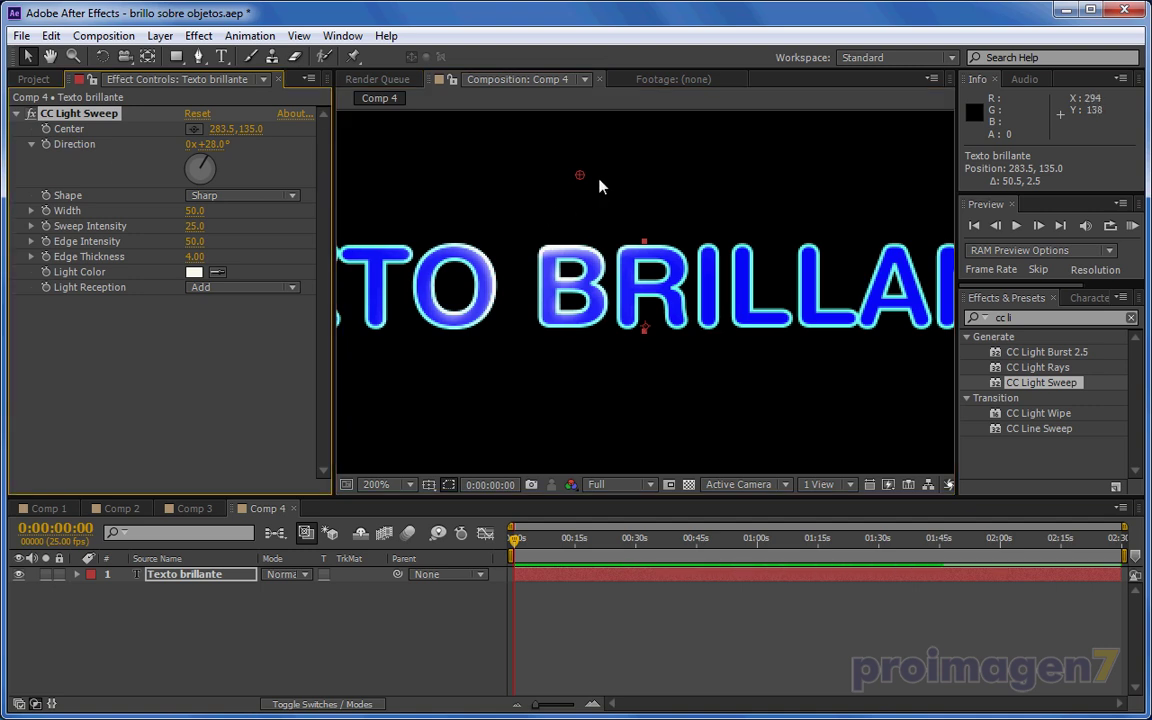
{"action": "mouse_move", "coordinate": [580, 176]}
{"action": "left_mouse_down"}
{"action": "mouse_move", "coordinate": [645, 177]}
{"action": "mouse_move", "coordinate": [537, 189]}
{"action": "mouse_move", "coordinate": [615, 189]}
{"action": "left_mouse_up"}
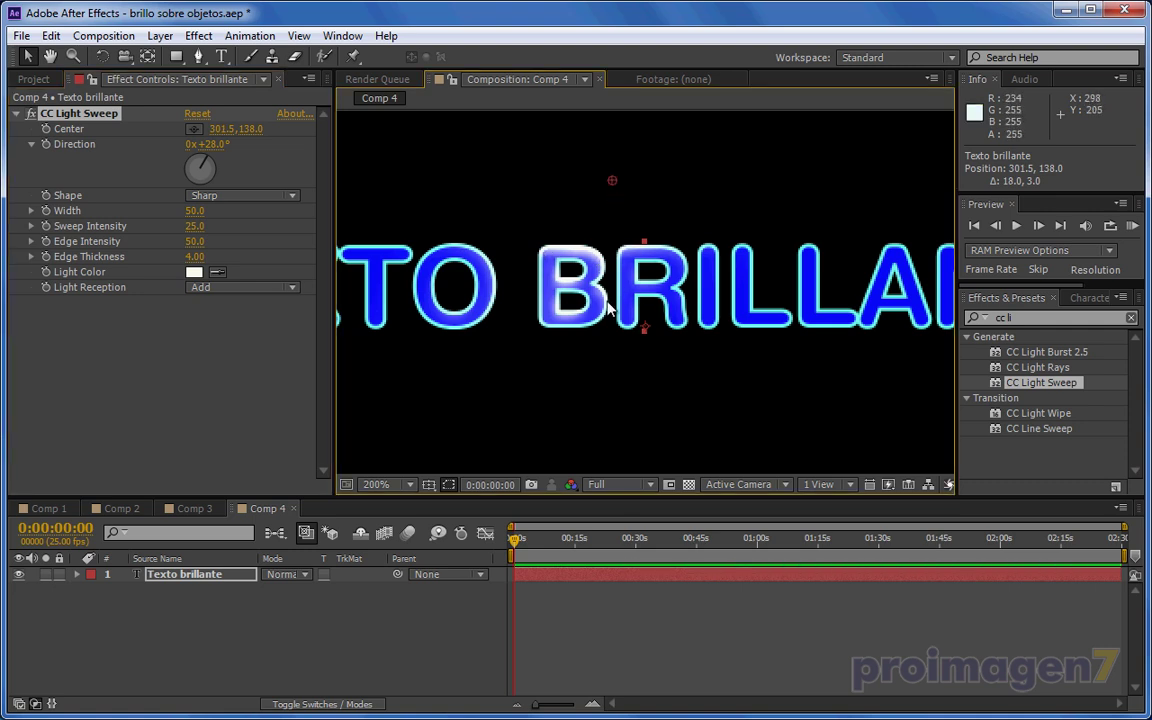
- Try the Smooth and Linear sweep shapes, then settle on Sharp
{"action": "left_click", "coordinate": [291, 197]}
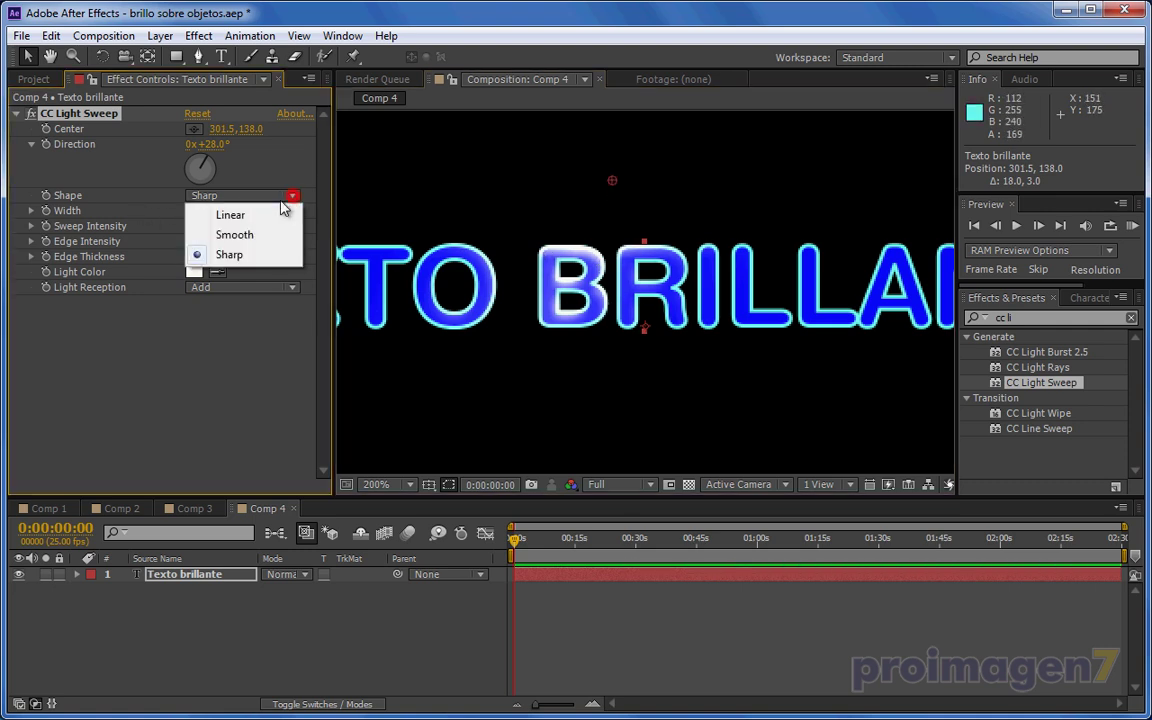
{"action": "left_click", "coordinate": [237, 235]}
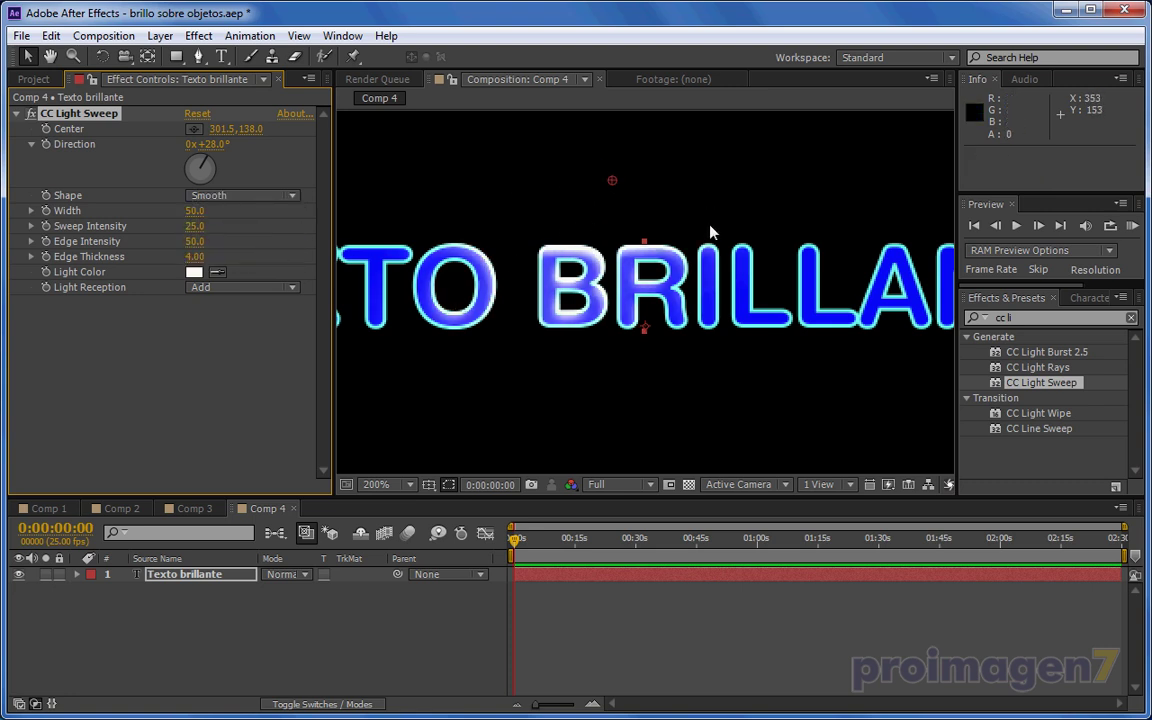
{"action": "left_click", "coordinate": [289, 195]}
{"action": "left_click", "coordinate": [262, 217]}
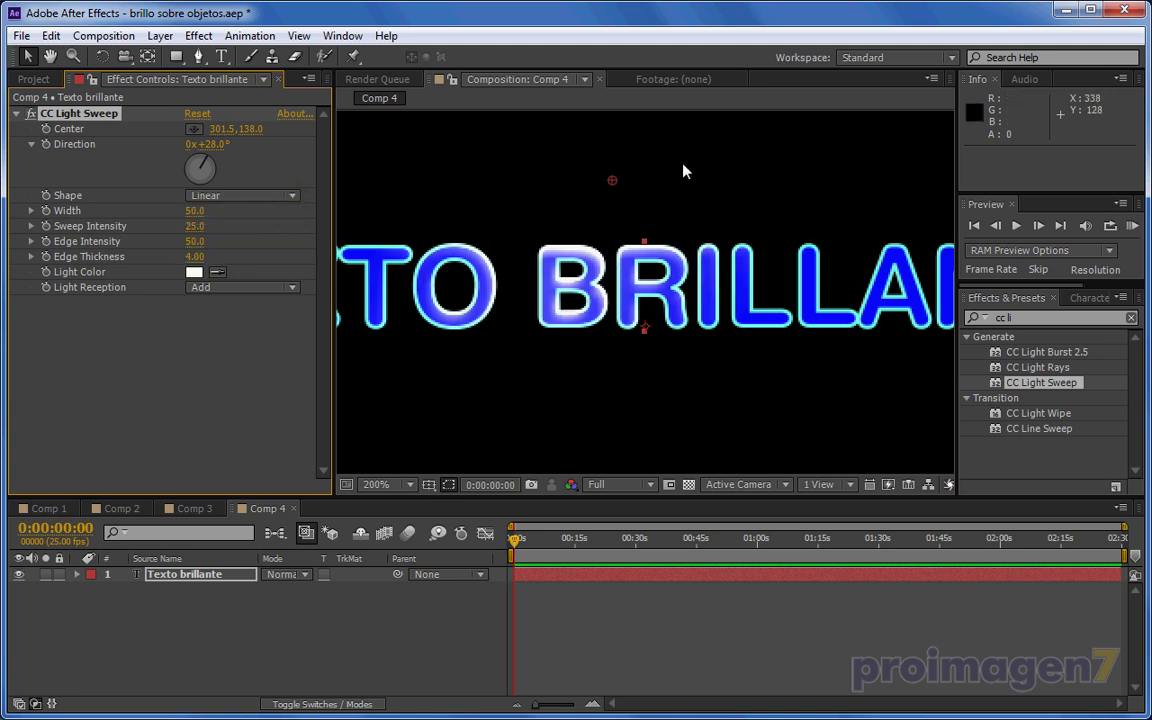
{"action": "left_click", "coordinate": [297, 197]}
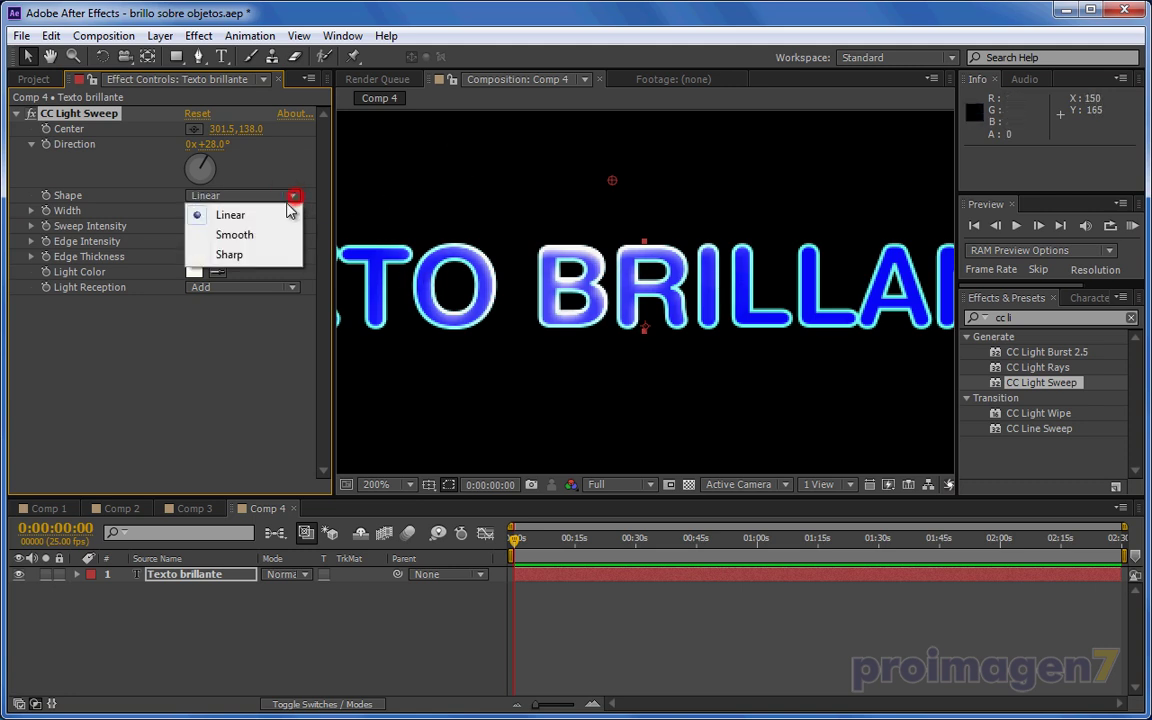
{"action": "left_click", "coordinate": [225, 256]}
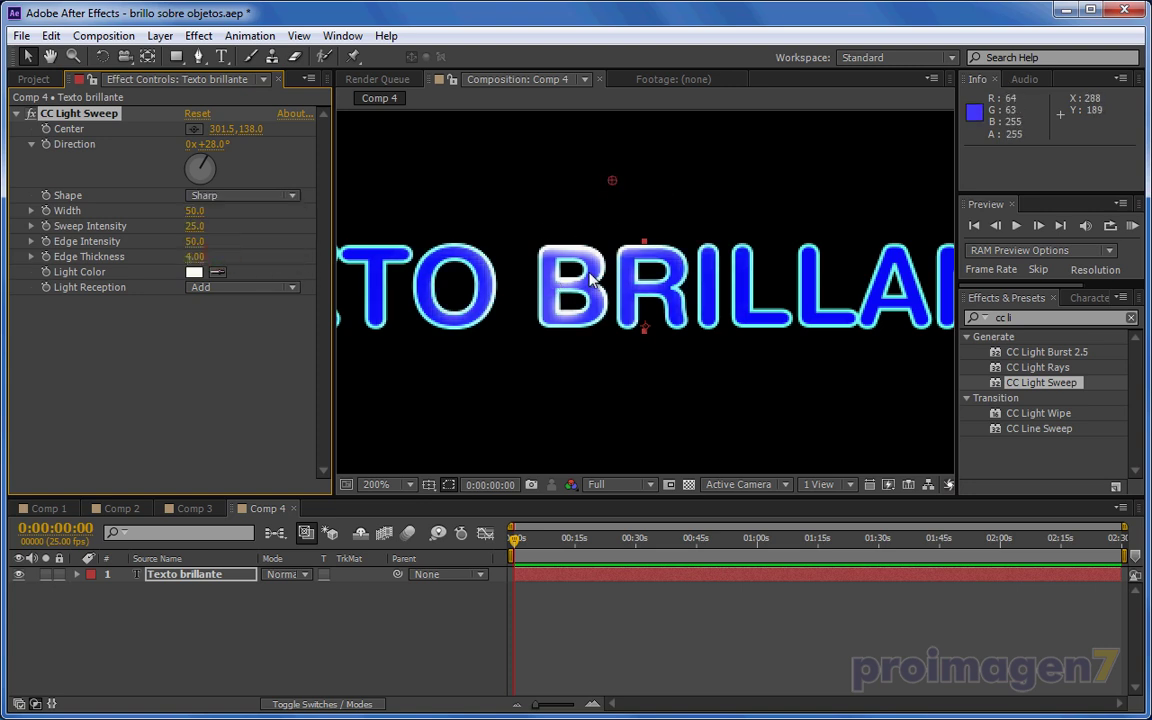
- Set sweep Width 8, Sweep Intensity 20, Edge Intensity 71 and Edge Thickness 8.3
{"action": "mouse_move", "coordinate": [195, 220]}
{"action": "left_mouse_down"}
{"action": "mouse_move", "coordinate": [133, 206]}
{"action": "mouse_move", "coordinate": [240, 195]}
{"action": "mouse_move", "coordinate": [293, 207]}
{"action": "mouse_move", "coordinate": [89, 196]}
{"action": "left_mouse_up"}
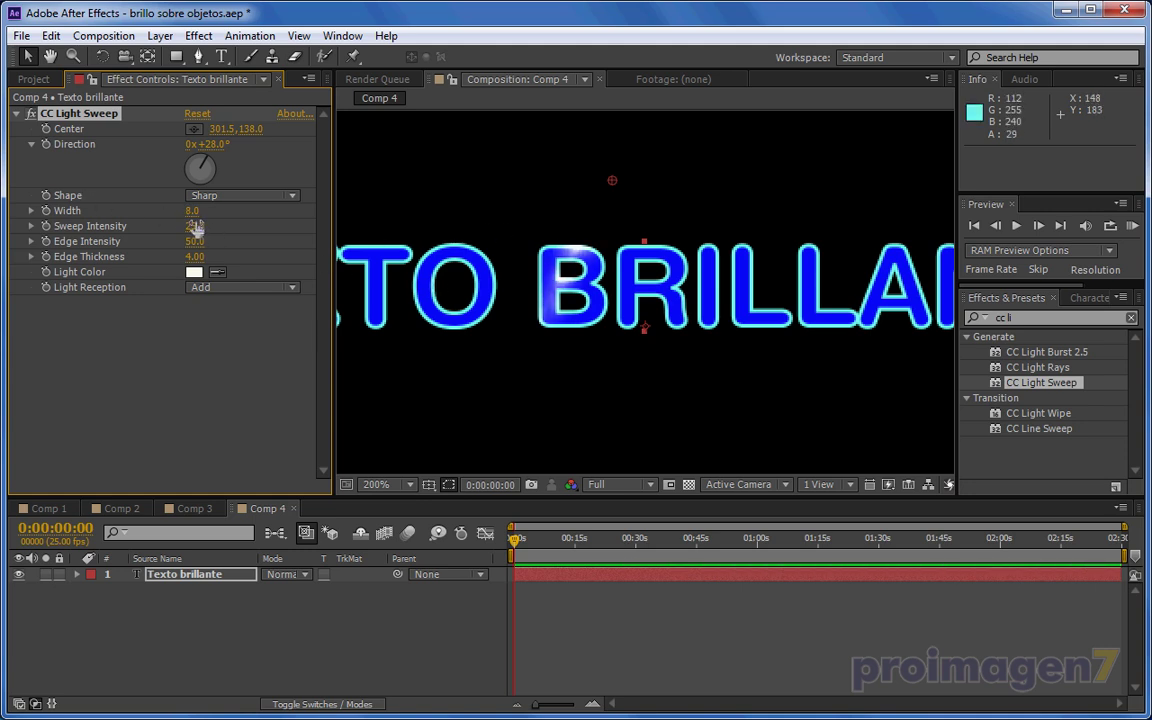
{"action": "mouse_move", "coordinate": [193, 226]}
{"action": "left_mouse_down"}
{"action": "mouse_move", "coordinate": [145, 228]}
{"action": "mouse_move", "coordinate": [160, 228]}
{"action": "left_mouse_up"}
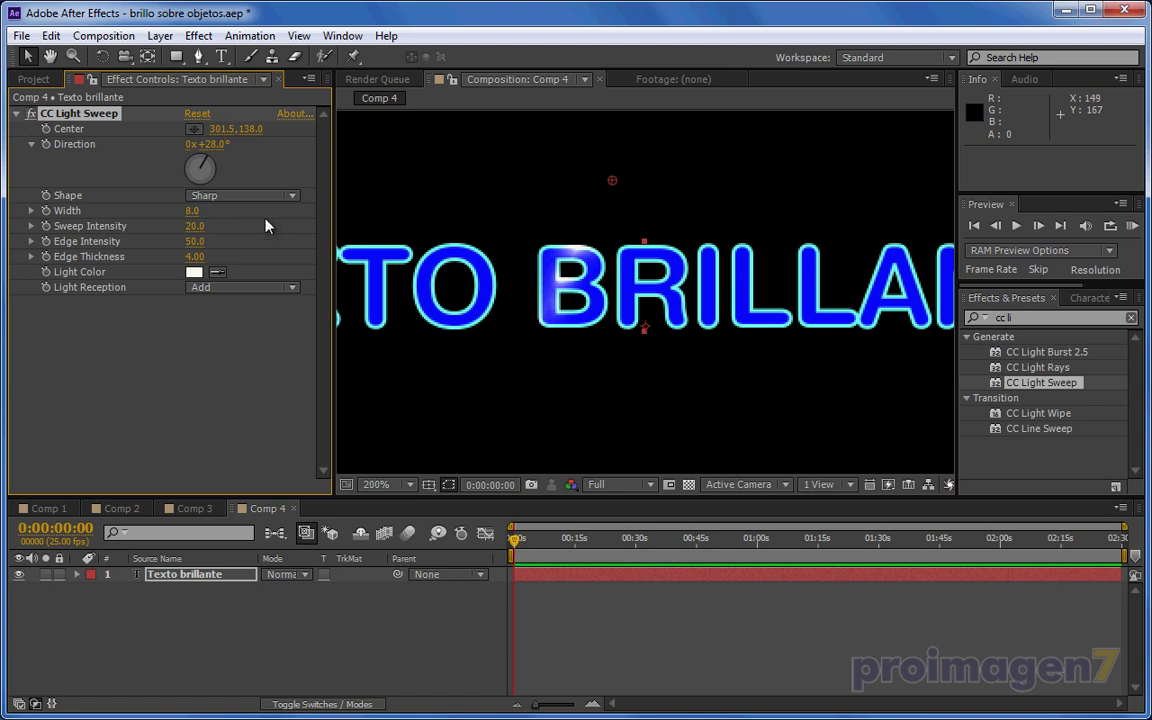
{"action": "mouse_move", "coordinate": [192, 239]}
{"action": "left_mouse_down"}
{"action": "mouse_move", "coordinate": [198, 228]}
{"action": "mouse_move", "coordinate": [203, 260]}
{"action": "mouse_move", "coordinate": [195, 237]}
{"action": "mouse_move", "coordinate": [245, 237]}
{"action": "mouse_move", "coordinate": [199, 238]}
{"action": "left_mouse_up"}
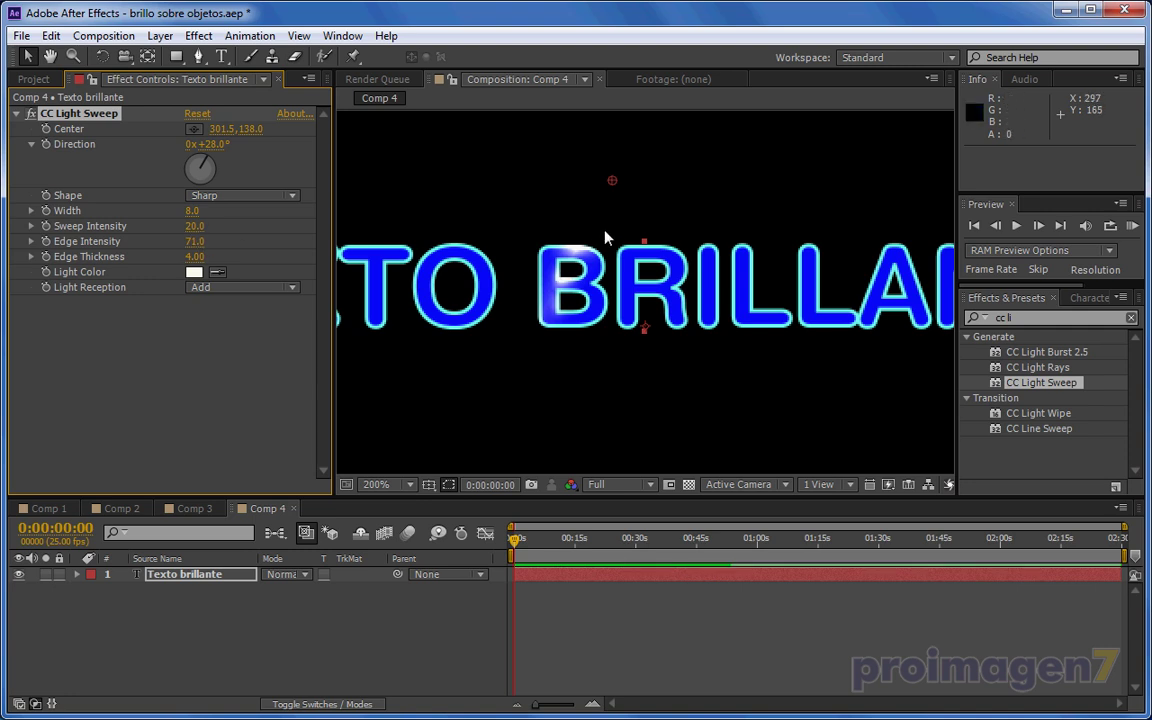
{"action": "left_click_drag", "start_coordinate": [200, 258], "coordinate": [314, 235]}
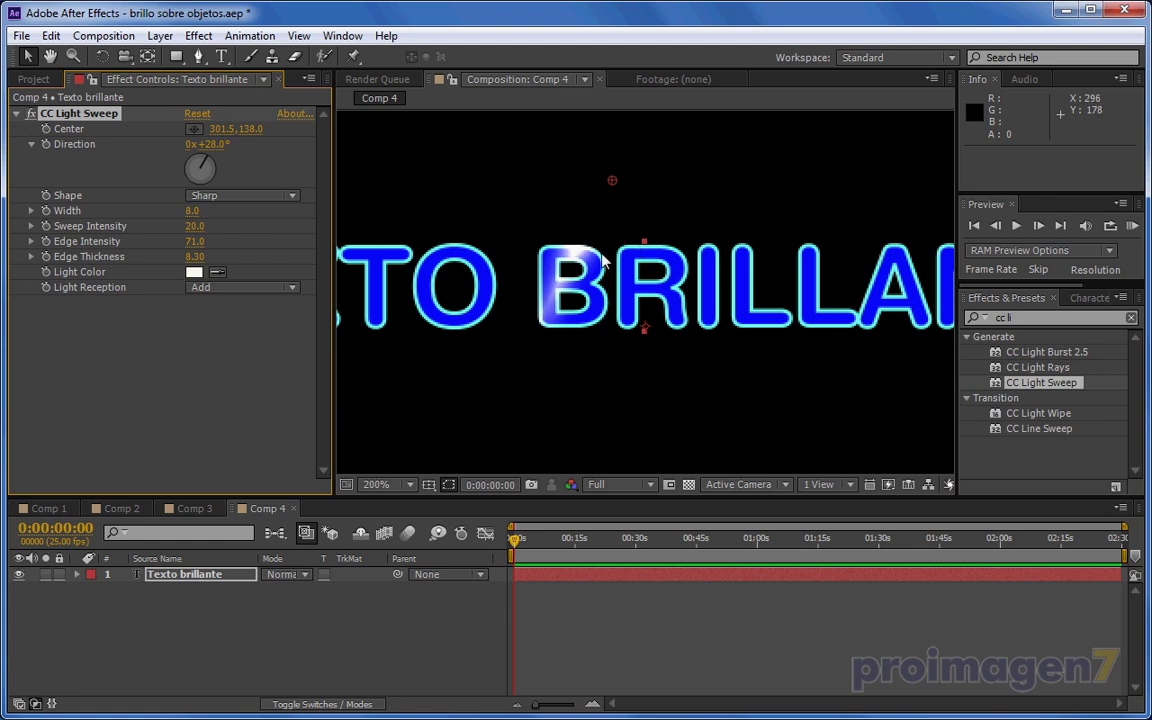
- Compare Composite and Cutout light reception, then keep Add
{"action": "left_click", "coordinate": [289, 288]}
{"action": "left_click", "coordinate": [280, 328]}
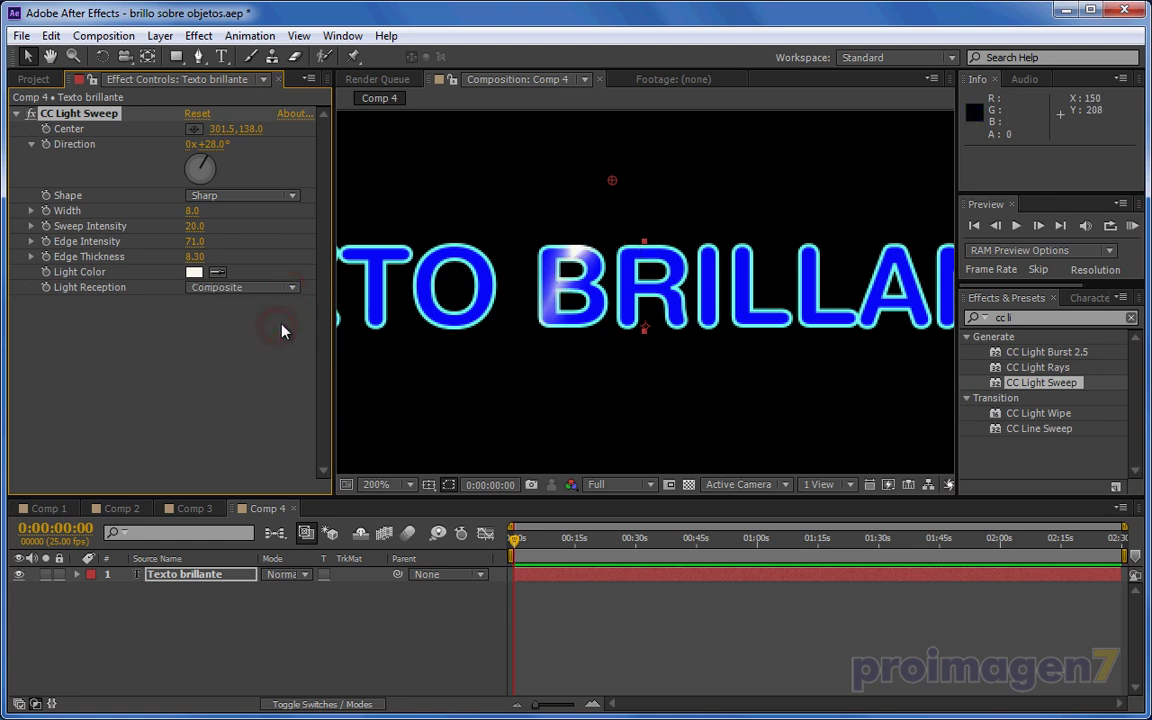
{"action": "left_click", "coordinate": [293, 288]}
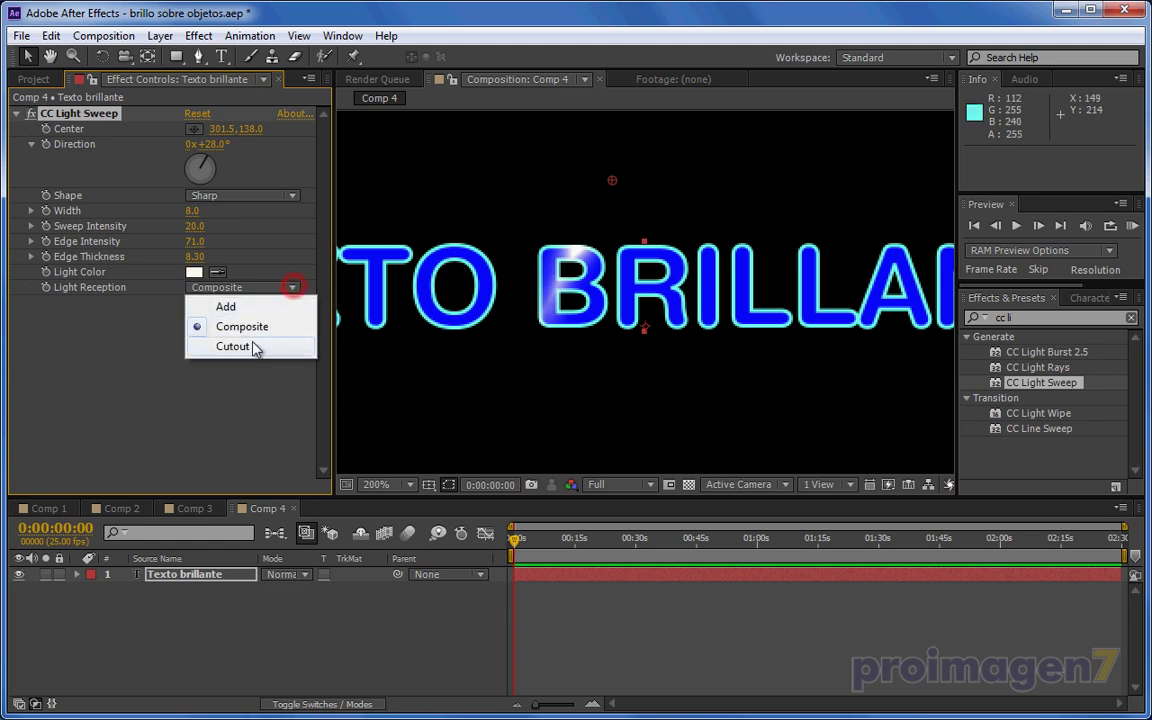
{"action": "left_click", "coordinate": [262, 345]}
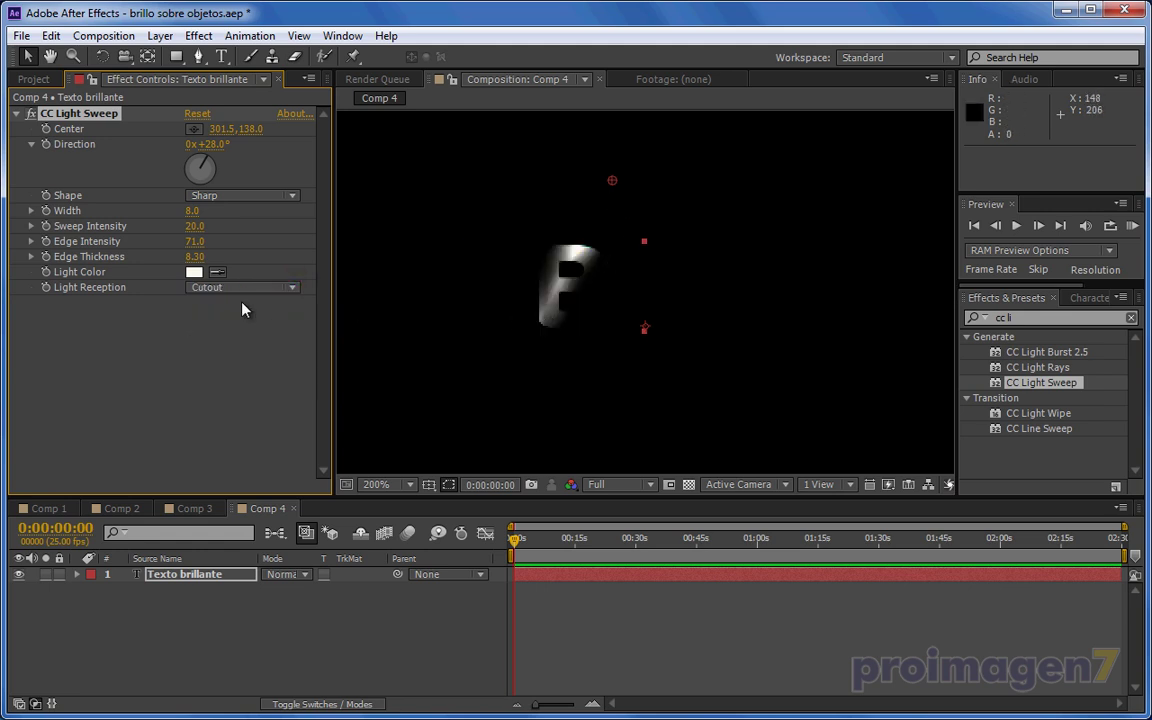
{"action": "left_click", "coordinate": [289, 292]}
{"action": "left_click", "coordinate": [258, 310]}
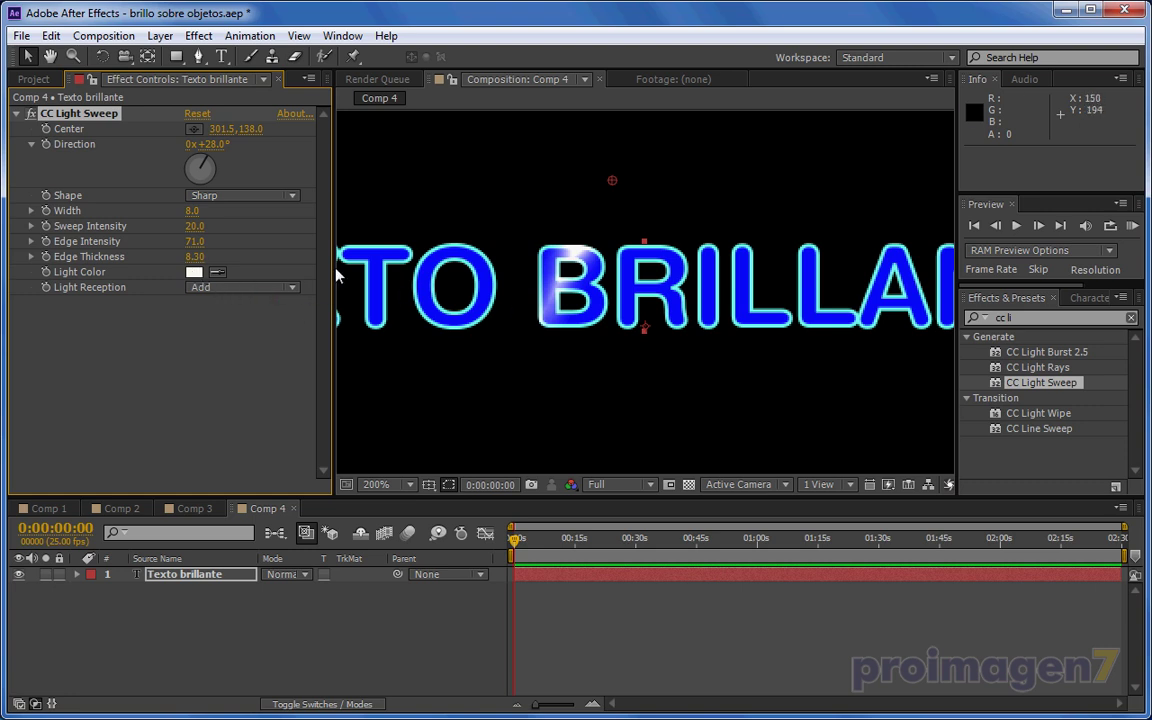
{"action": "scroll", "coordinate": [565, 245], "scroll_direction": "down", "scroll_amount": 1}
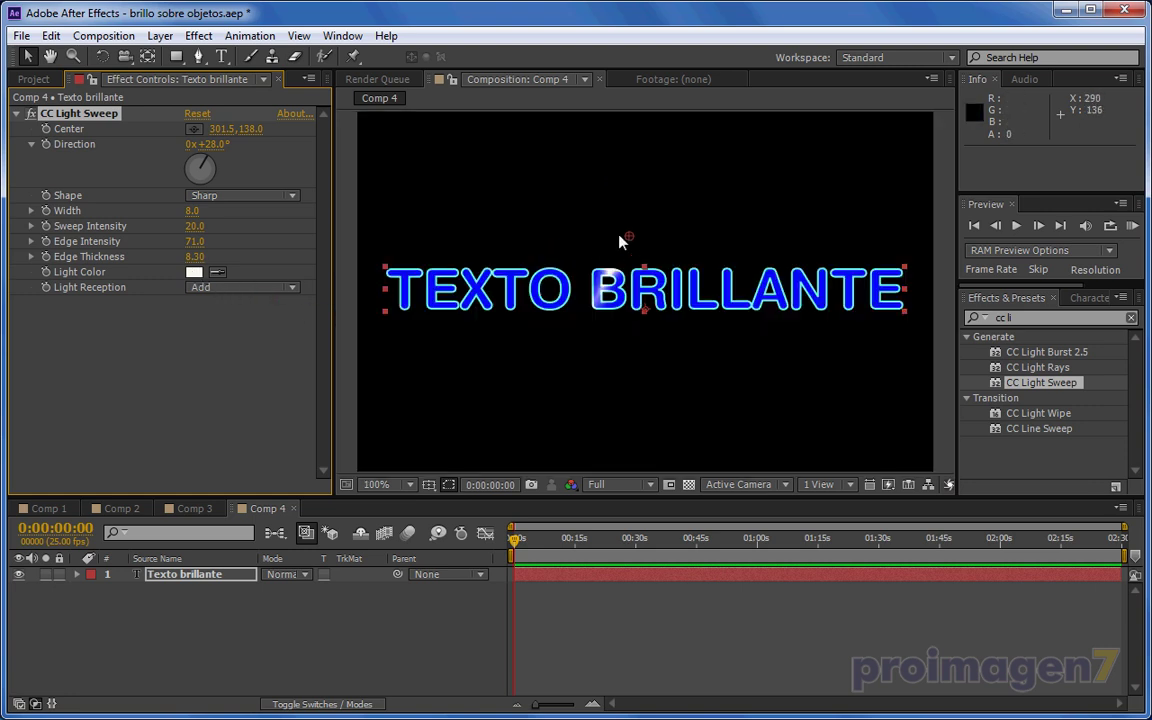
- Keyframe the sweep Center at the start of the text and preview the moving sweep
{"action": "left_click_drag", "start_coordinate": [620, 238], "coordinate": [380, 245]}
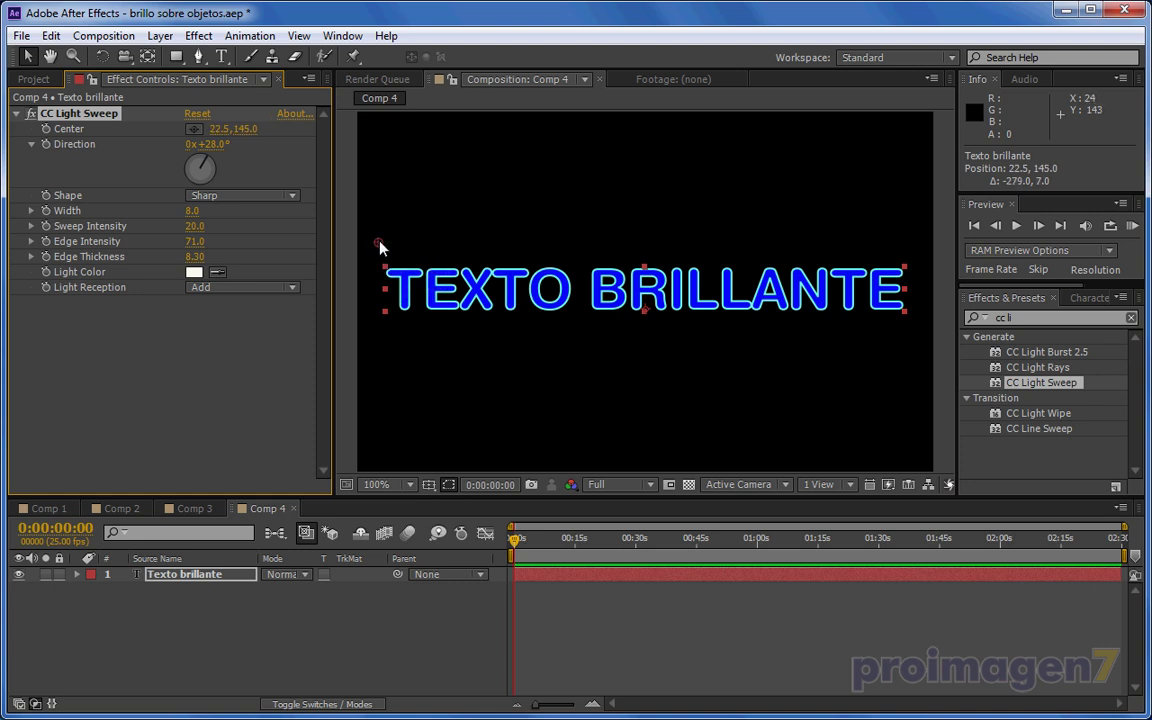
{"action": "left_click", "coordinate": [45, 130]}
{"action": "left_click_drag", "start_coordinate": [1028, 546], "coordinate": [1122, 540]}
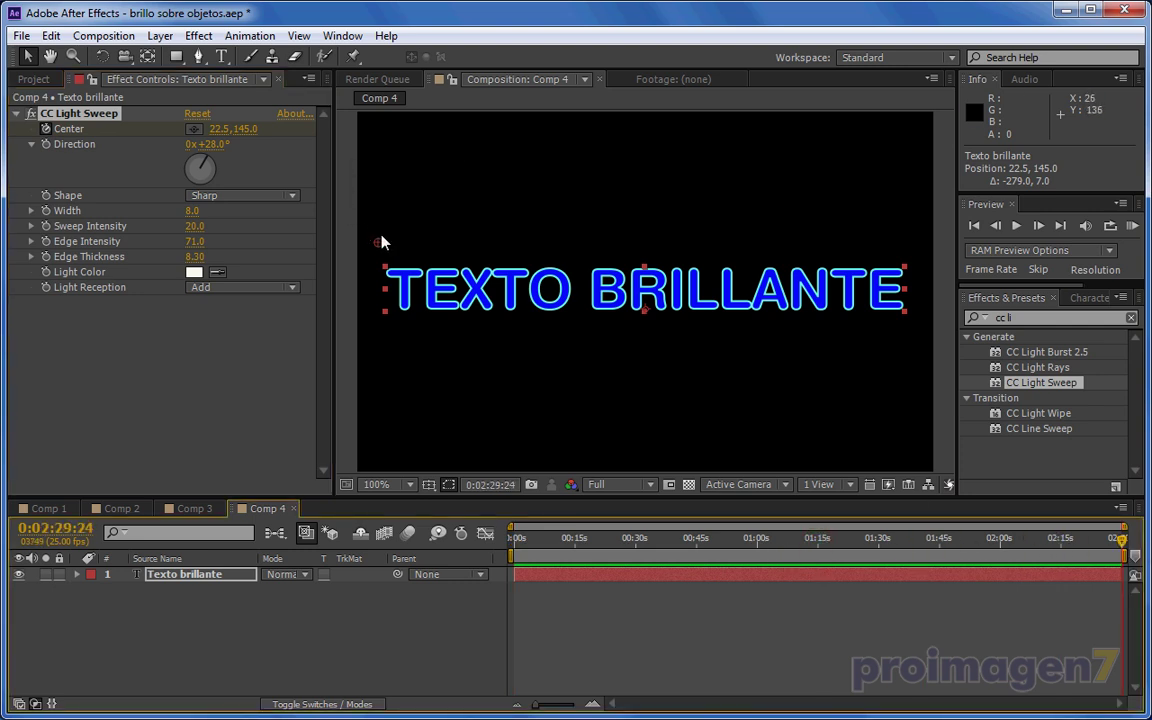
{"action": "left_click_drag", "start_coordinate": [379, 242], "coordinate": [953, 260]}
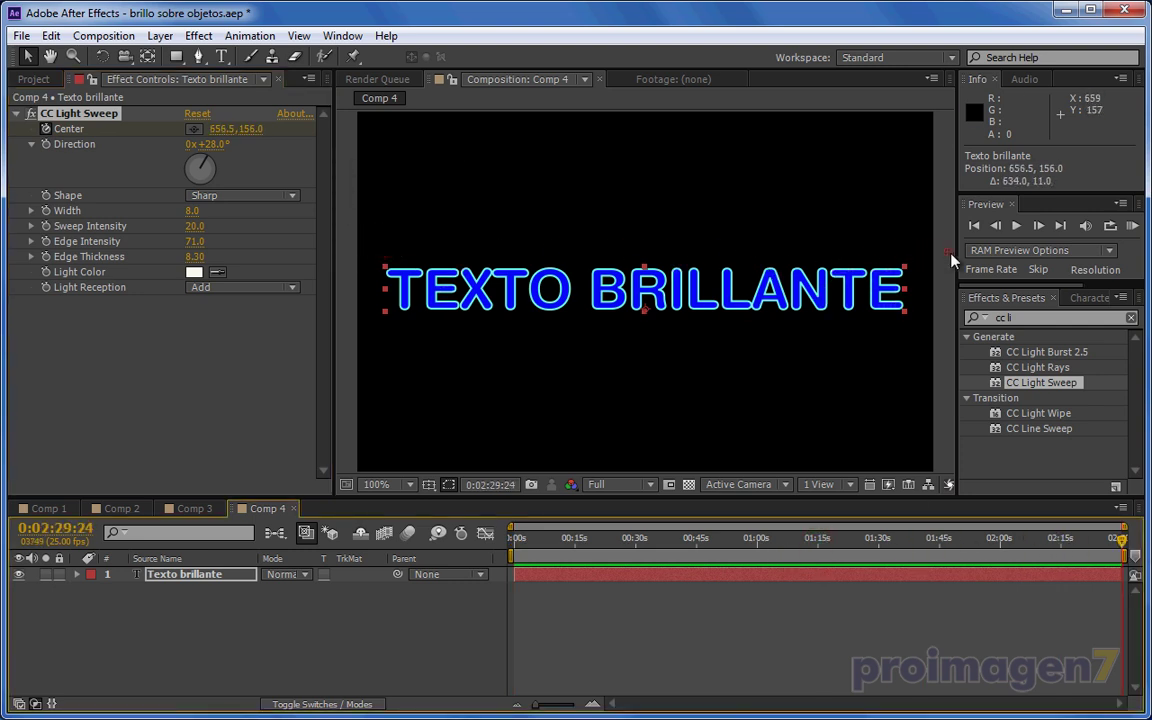
{"action": "left_click", "coordinate": [537, 541]}
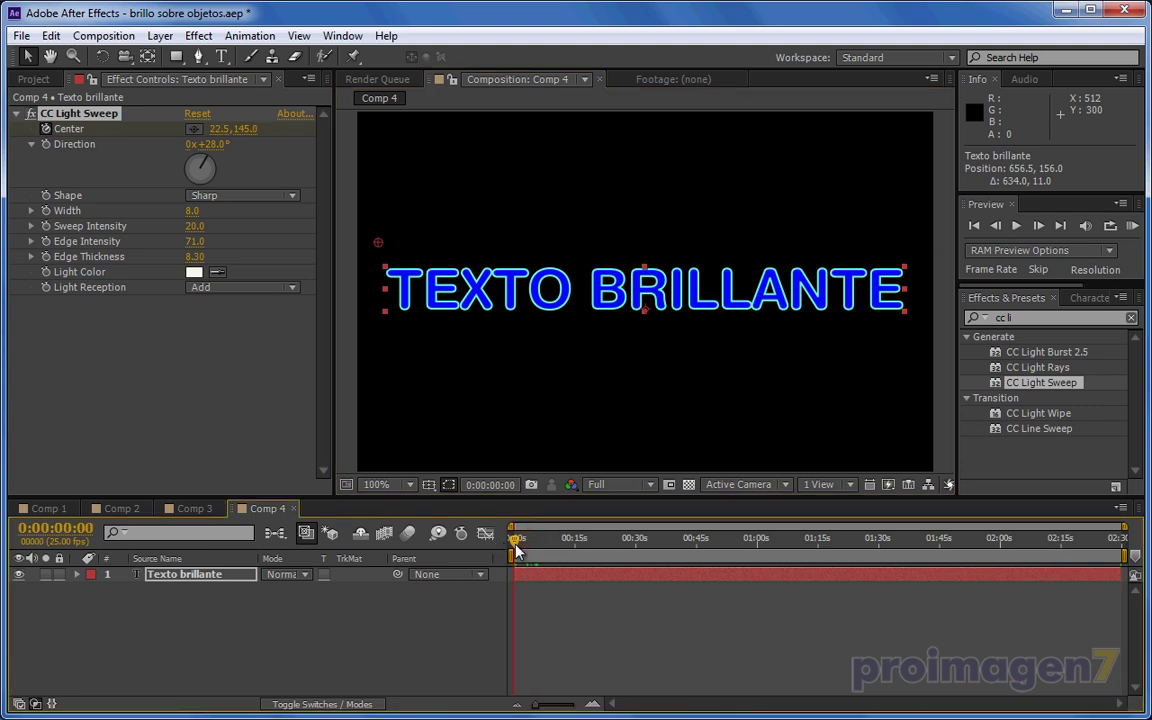
{"action": "key", "text": "space"}
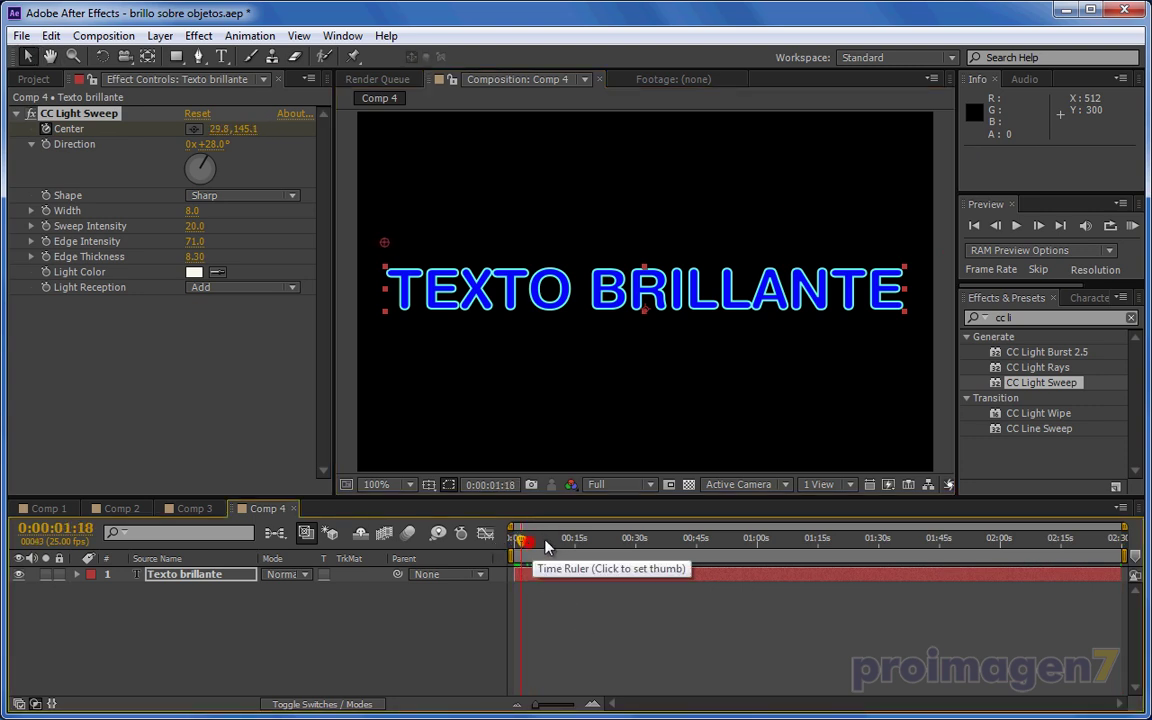
{"action": "mouse_move", "coordinate": [521, 540]}
{"action": "left_mouse_down"}
{"action": "mouse_move", "coordinate": [576, 540]}
{"action": "mouse_move", "coordinate": [515, 555]}
{"action": "left_mouse_up"}
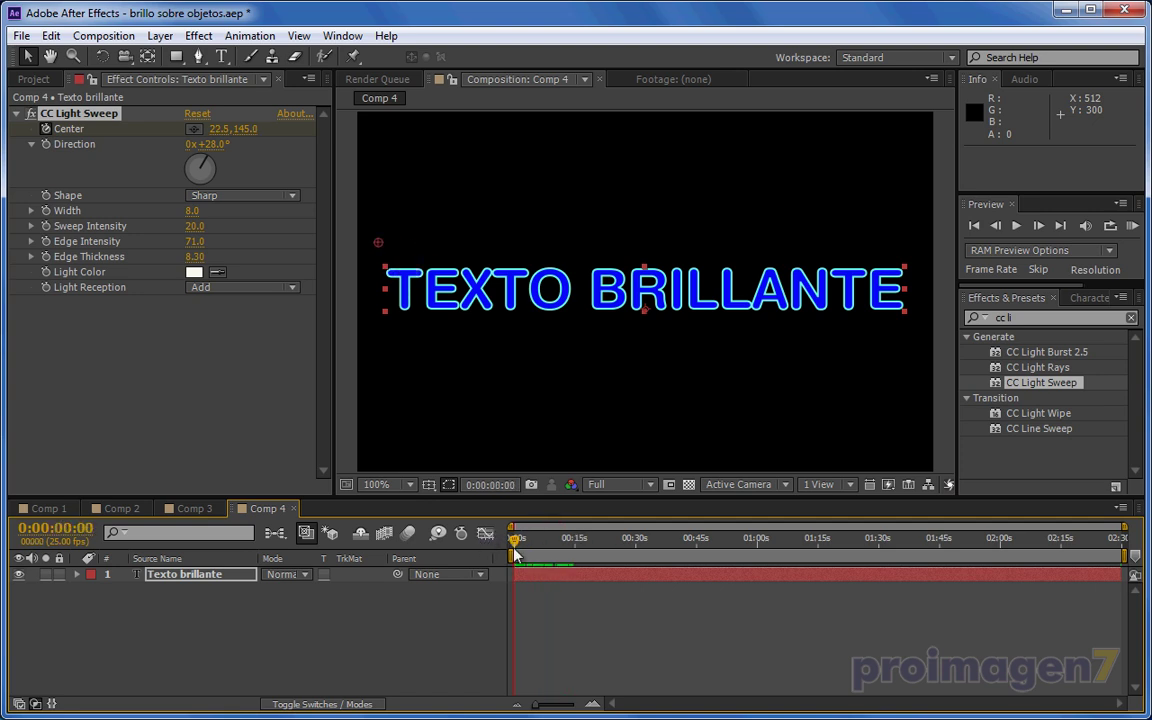
- Delete the extra end Center keyframe, keeping only the one at 22.5,145.0
{"action": "left_click", "coordinate": [121, 38]}
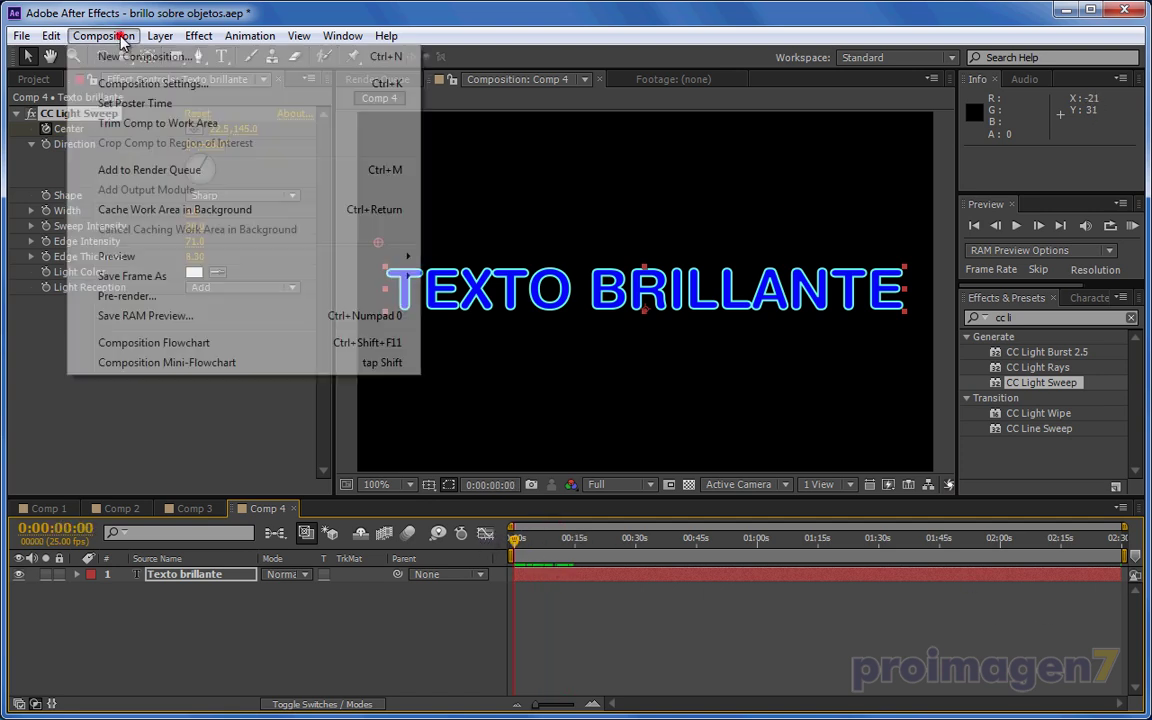
{"action": "left_click", "coordinate": [121, 38]}
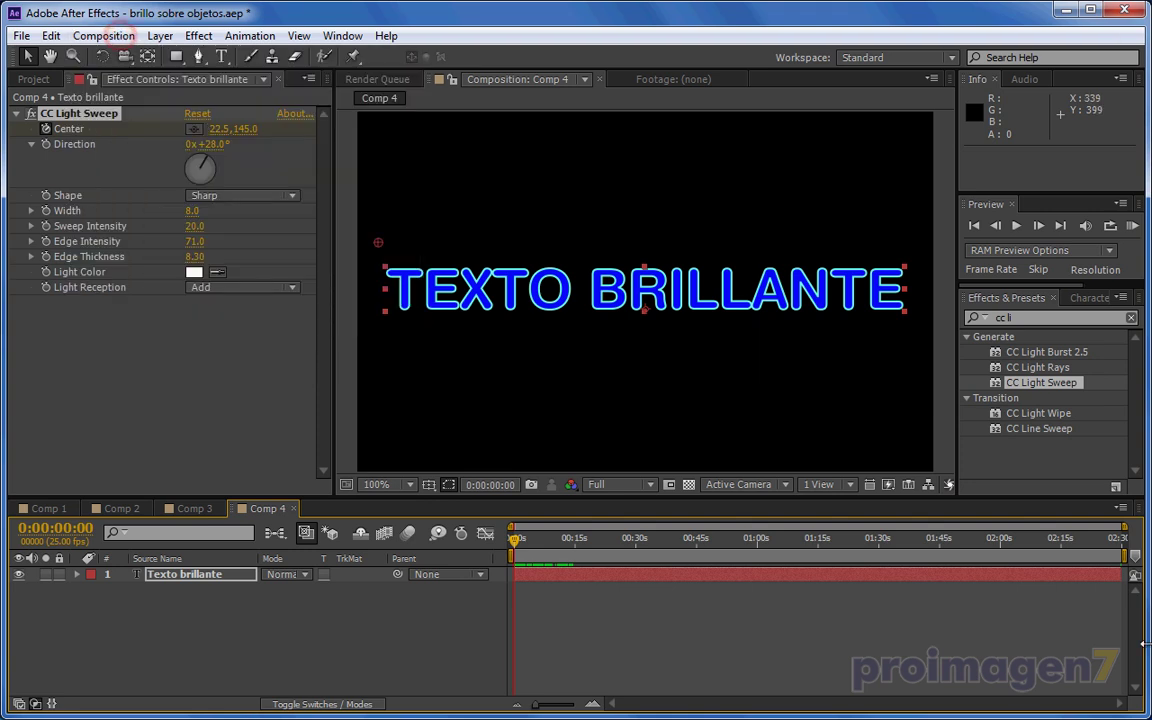
{"action": "key", "text": "u"}
{"action": "left_click", "coordinate": [1121, 605]}
{"action": "key", "text": "Delete"}
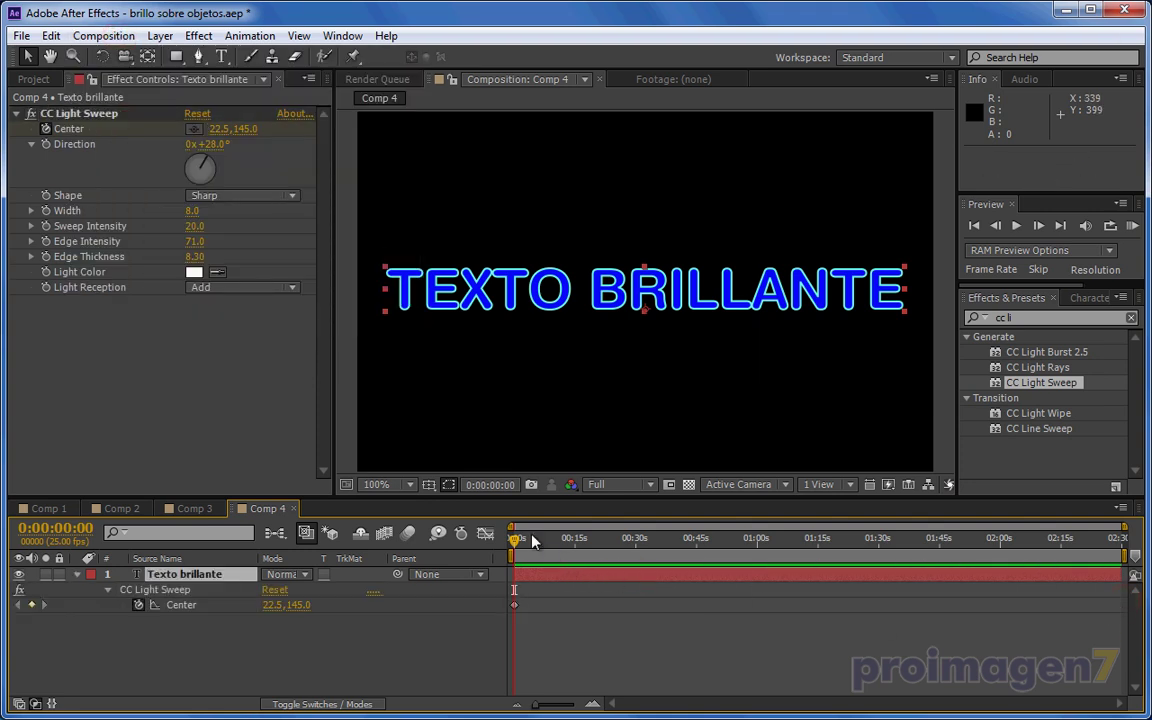
- Change Comp 4's duration to 10 seconds in Composition Settings
{"action": "left_click", "coordinate": [103, 36]}
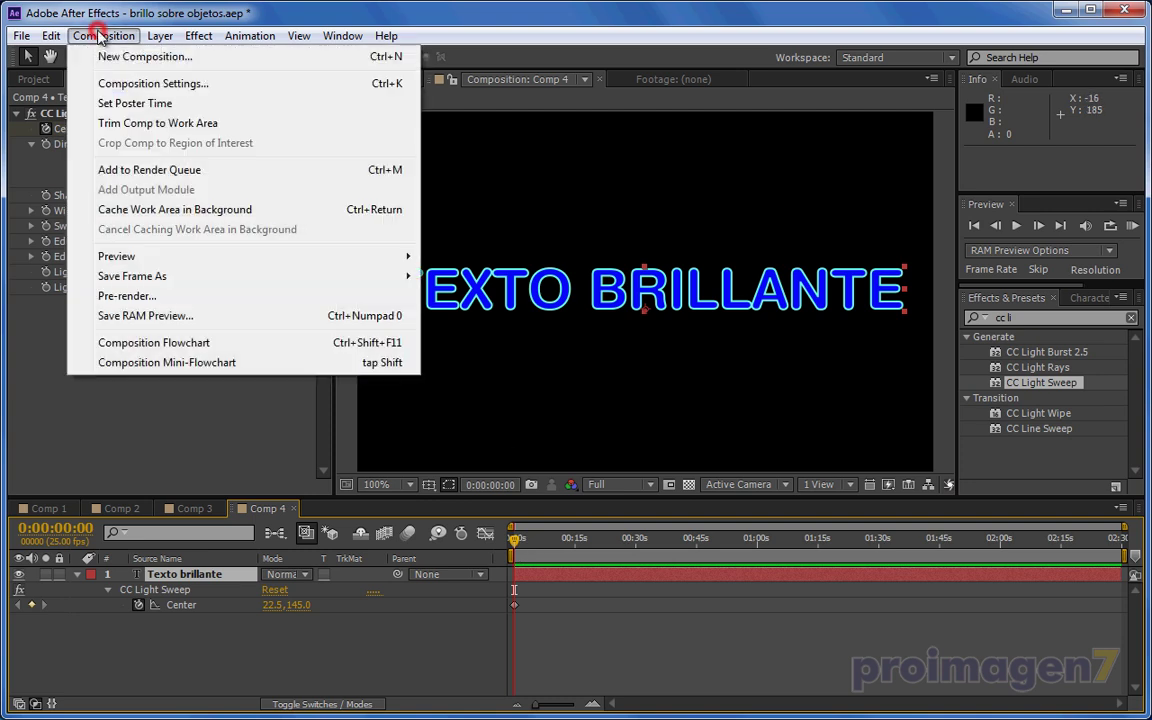
{"action": "left_click", "coordinate": [117, 86]}
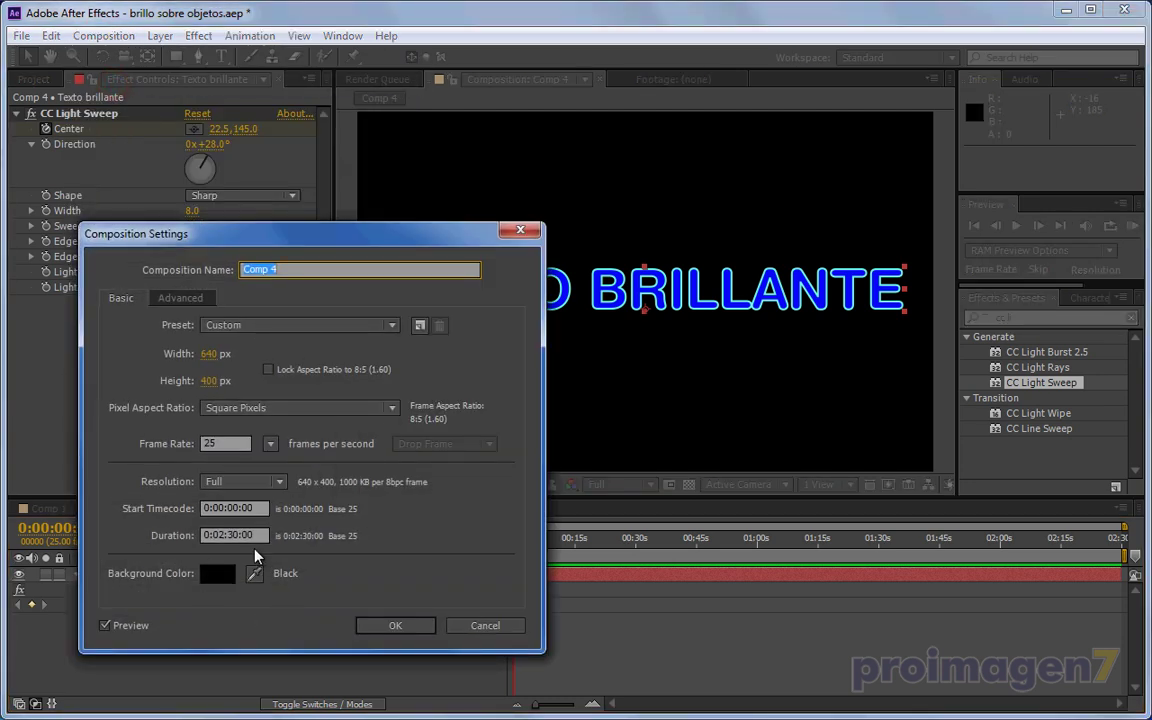
{"action": "left_click", "coordinate": [232, 535]}
{"action": "type", "text": "3000"}
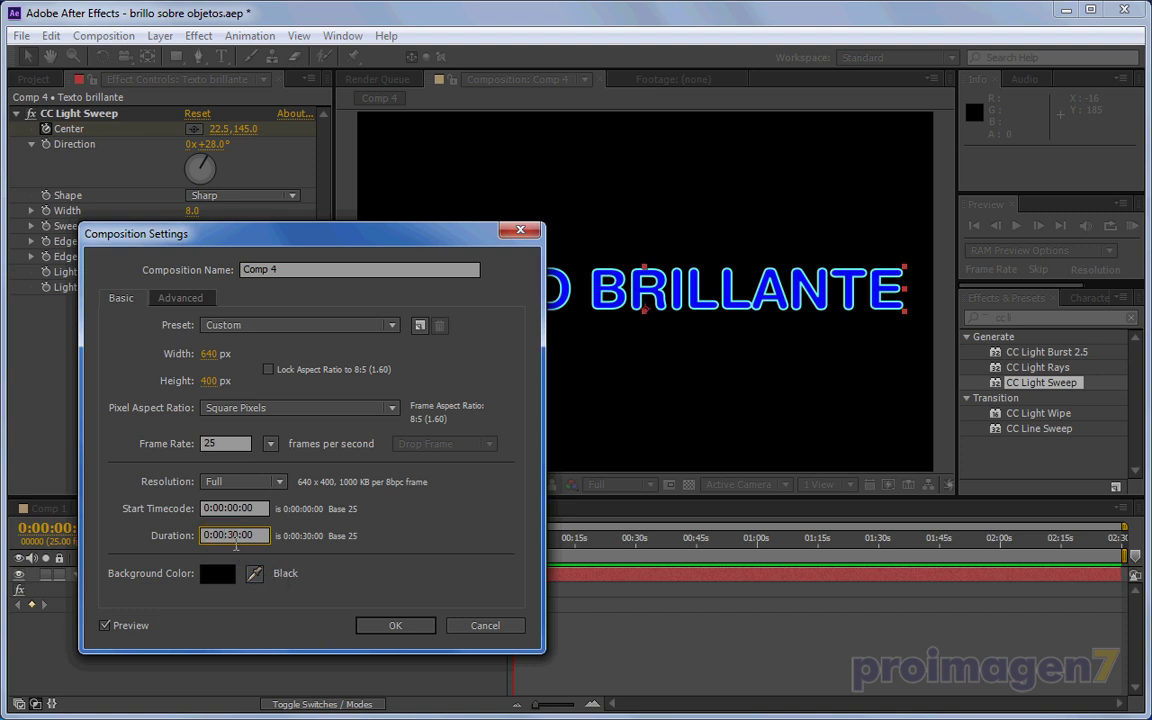
{"action": "type", "text": "1000"}
{"action": "left_click", "coordinate": [385, 622]}
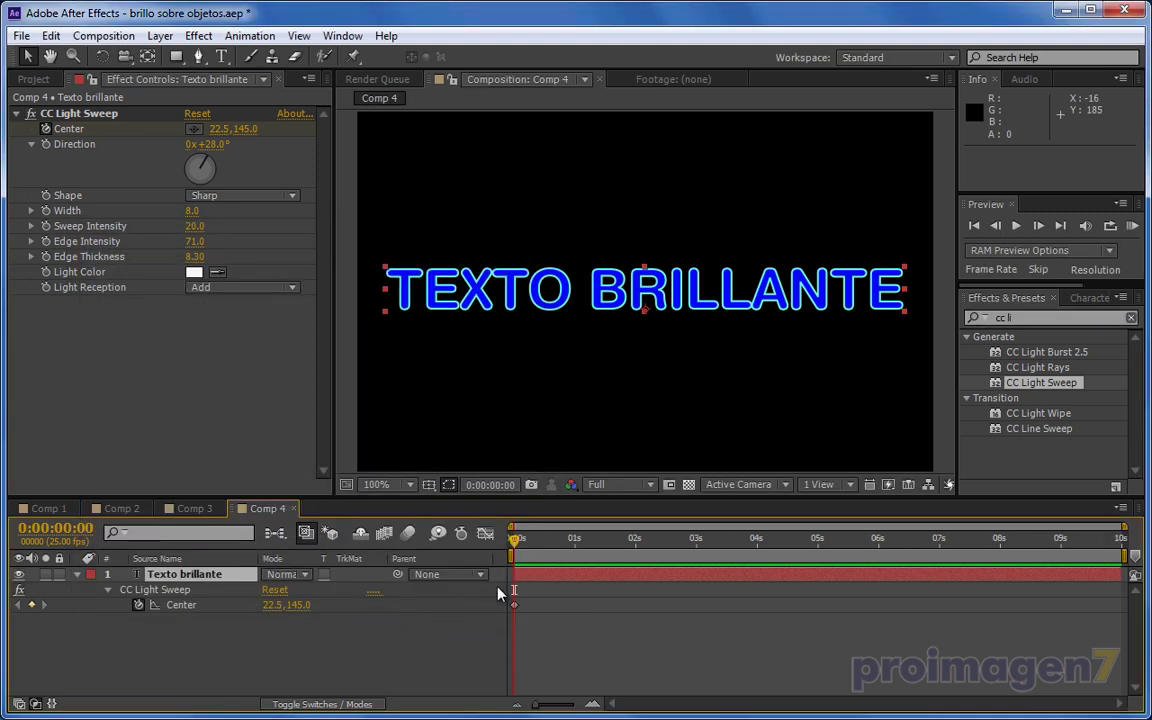
- At the last frame, keyframe the Center at 640.5,145.0, then scrub from the start to preview
{"action": "key", "text": "End"}
{"action": "left_click_drag", "start_coordinate": [213, 129], "coordinate": [847, 182]}
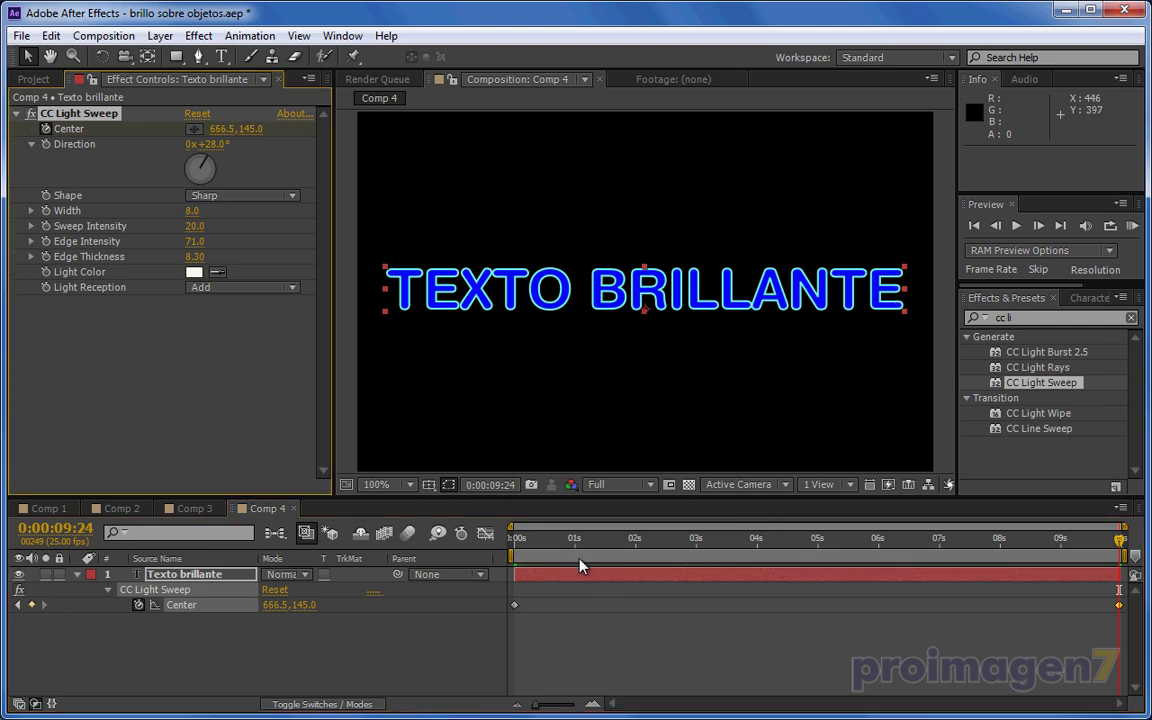
{"action": "key", "text": "Home"}
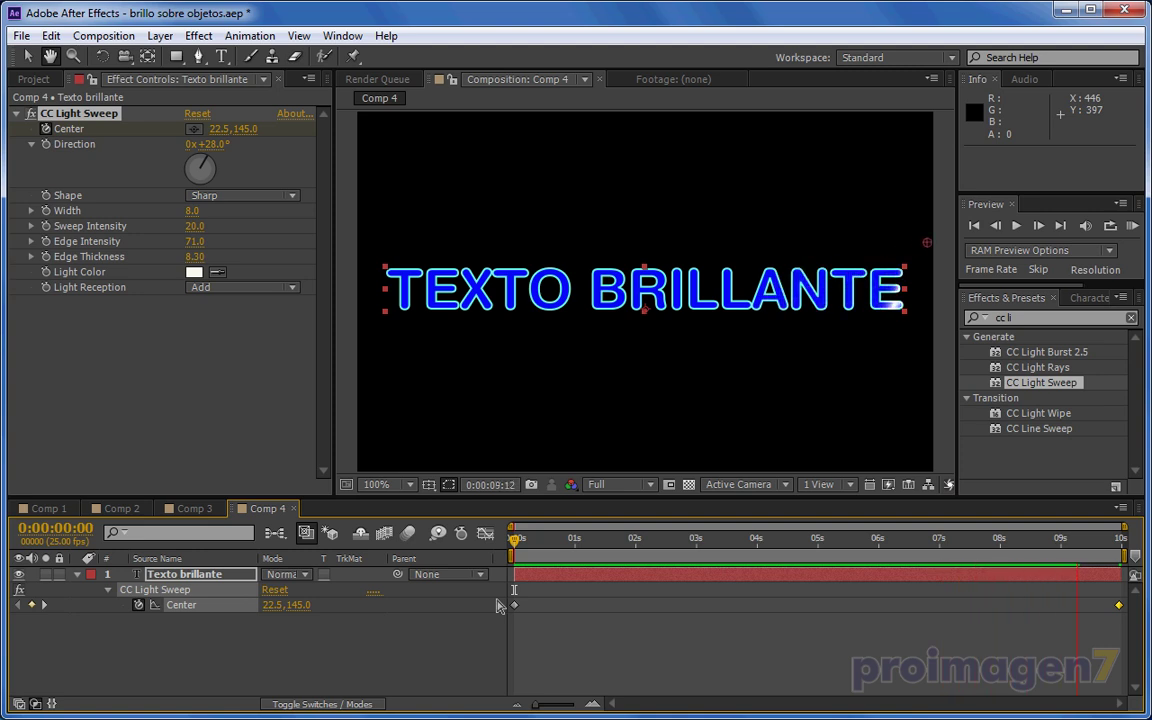
{"action": "left_click_drag", "start_coordinate": [656, 540], "coordinate": [985, 542]}
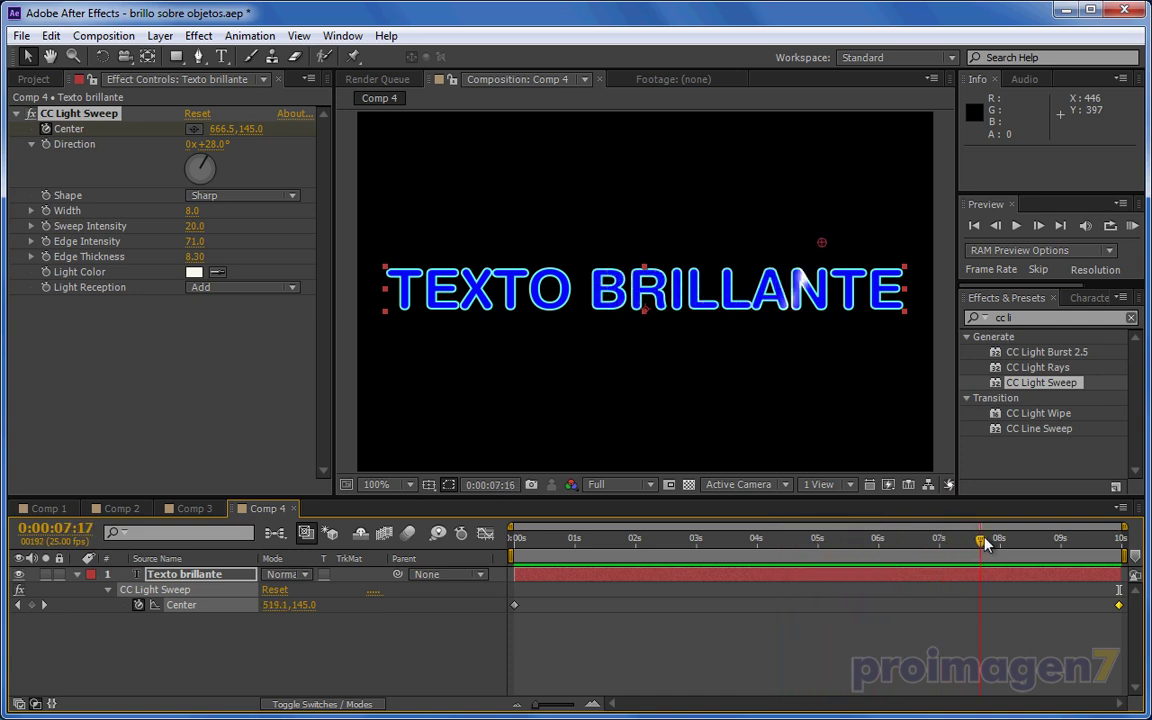
{"action": "mouse_move", "coordinate": [985, 542]}
{"action": "left_mouse_down"}
{"action": "mouse_move", "coordinate": [640, 528]}
{"action": "mouse_move", "coordinate": [897, 543]}
{"action": "mouse_move", "coordinate": [840, 541]}
{"action": "left_mouse_up"}
- Create Comp 5 and paste in a copy of Comp 4's Texto brillante layer
{"action": "left_click", "coordinate": [87, 38]}
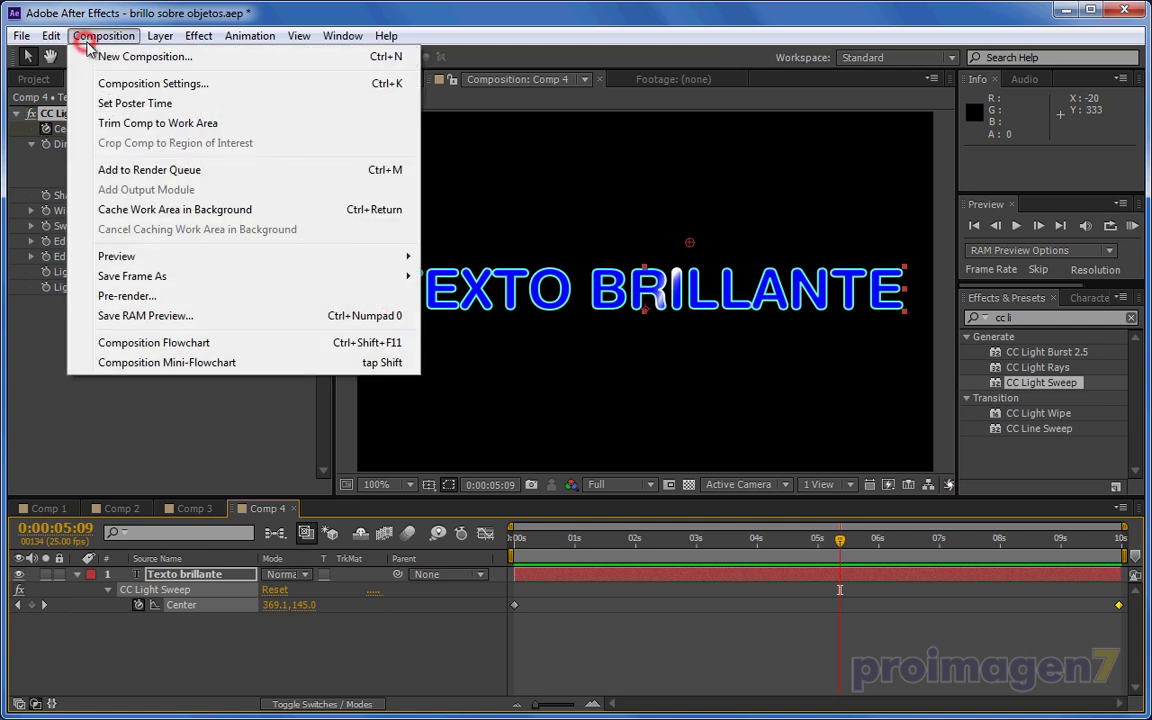
{"action": "left_click", "coordinate": [100, 56]}
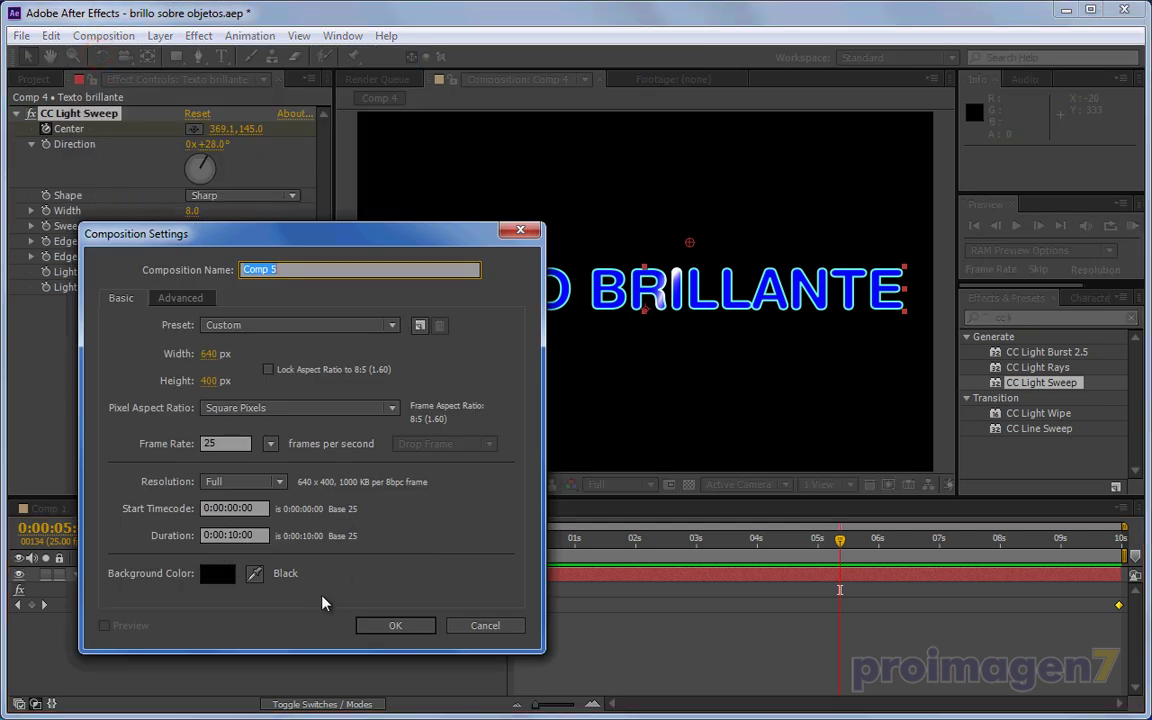
{"action": "left_click", "coordinate": [395, 625]}
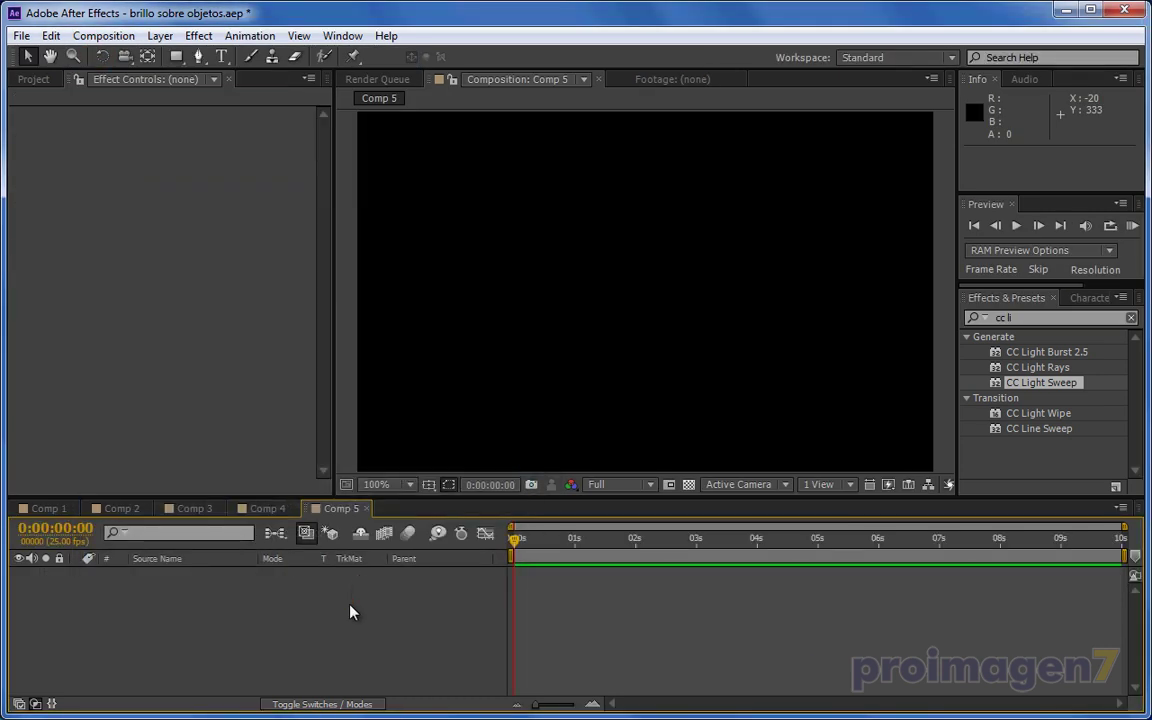
{"action": "left_click", "coordinate": [265, 510]}
{"action": "left_click", "coordinate": [185, 575]}
{"action": "key", "text": "ctrl+c"}
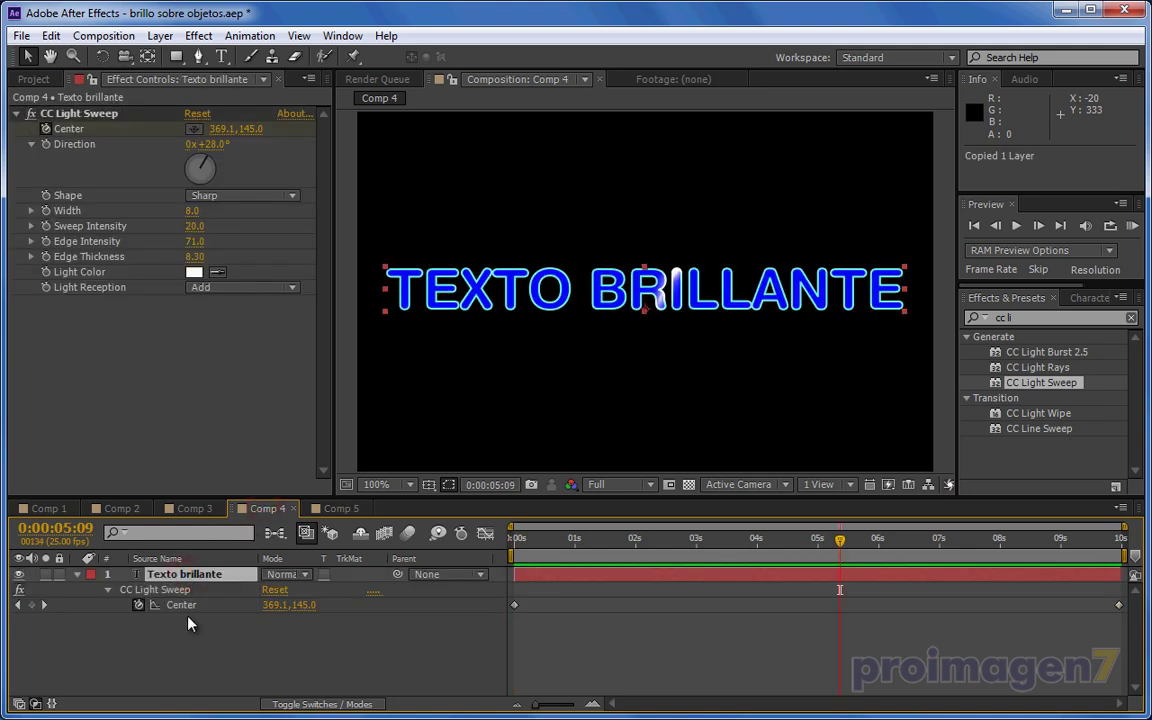
{"action": "left_click", "coordinate": [340, 508]}
{"action": "left_click", "coordinate": [231, 613]}
{"action": "key", "text": "ctrl+v"}
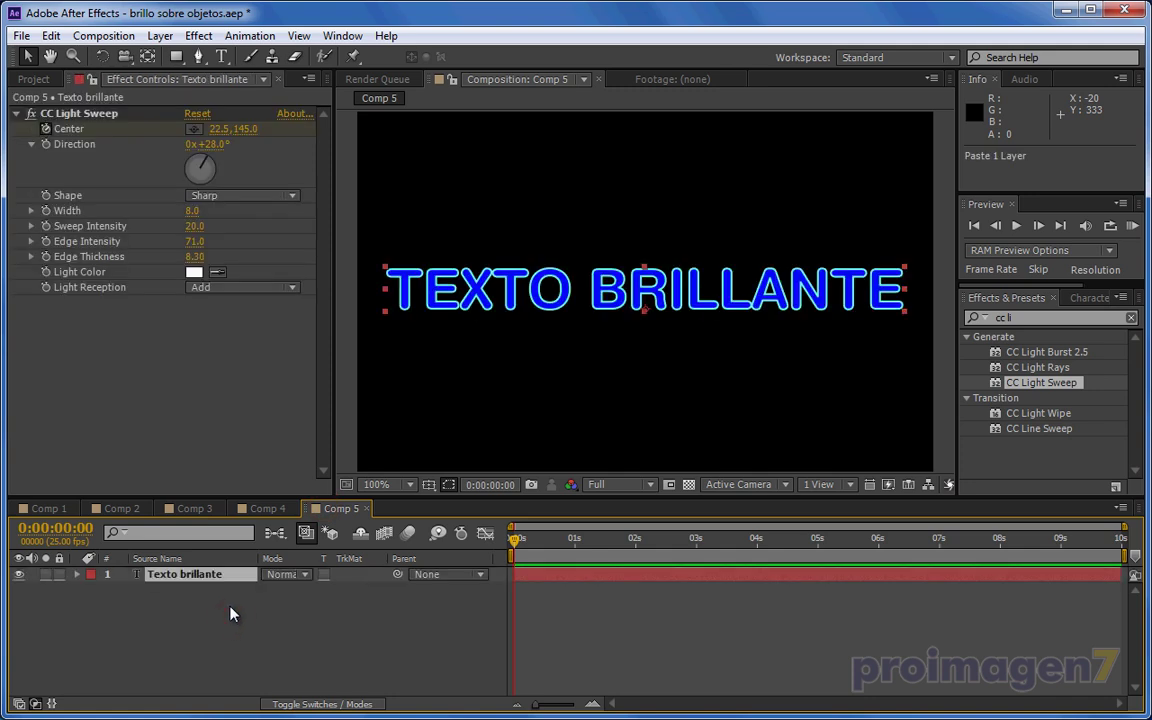
- Remove CC Light Sweep from the pasted layer and scrub to check the plain text
{"action": "left_click", "coordinate": [204, 579]}
{"action": "left_click", "coordinate": [74, 114]}
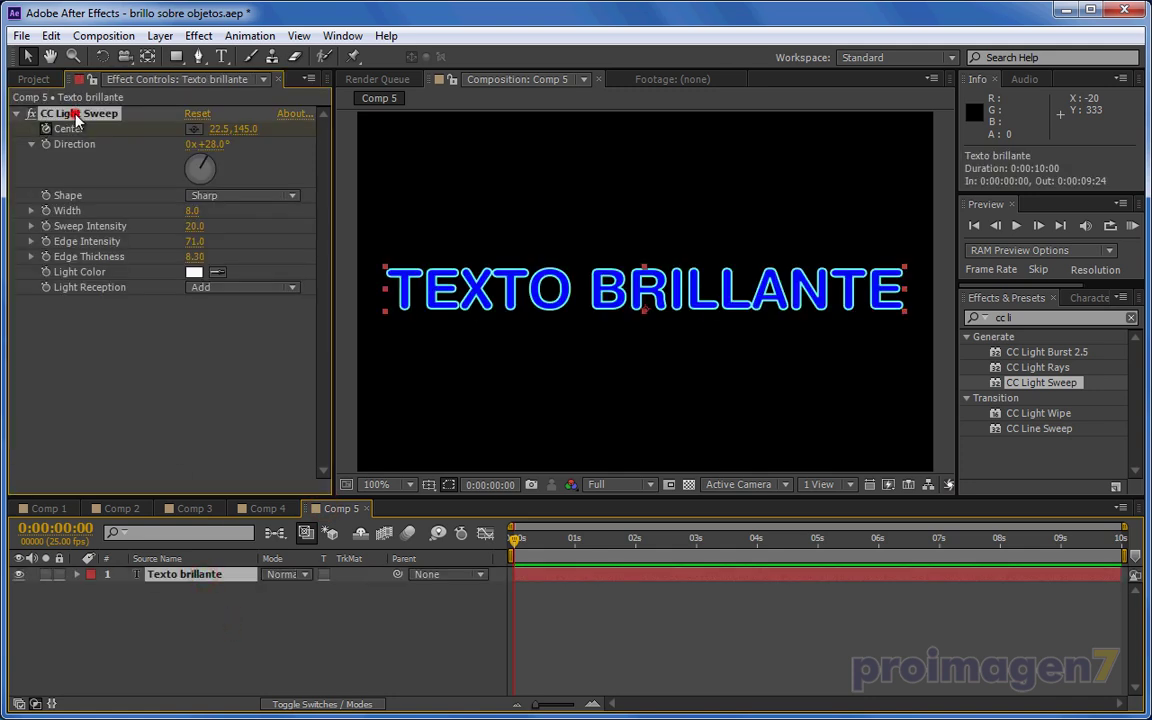
{"action": "key", "text": "Delete"}
{"action": "left_click", "coordinate": [281, 614]}
{"action": "mouse_move", "coordinate": [516, 545]}
{"action": "left_mouse_down"}
{"action": "mouse_move", "coordinate": [905, 538]}
{"action": "mouse_move", "coordinate": [617, 538]}
{"action": "mouse_move", "coordinate": [527, 570]}
{"action": "left_mouse_up"}
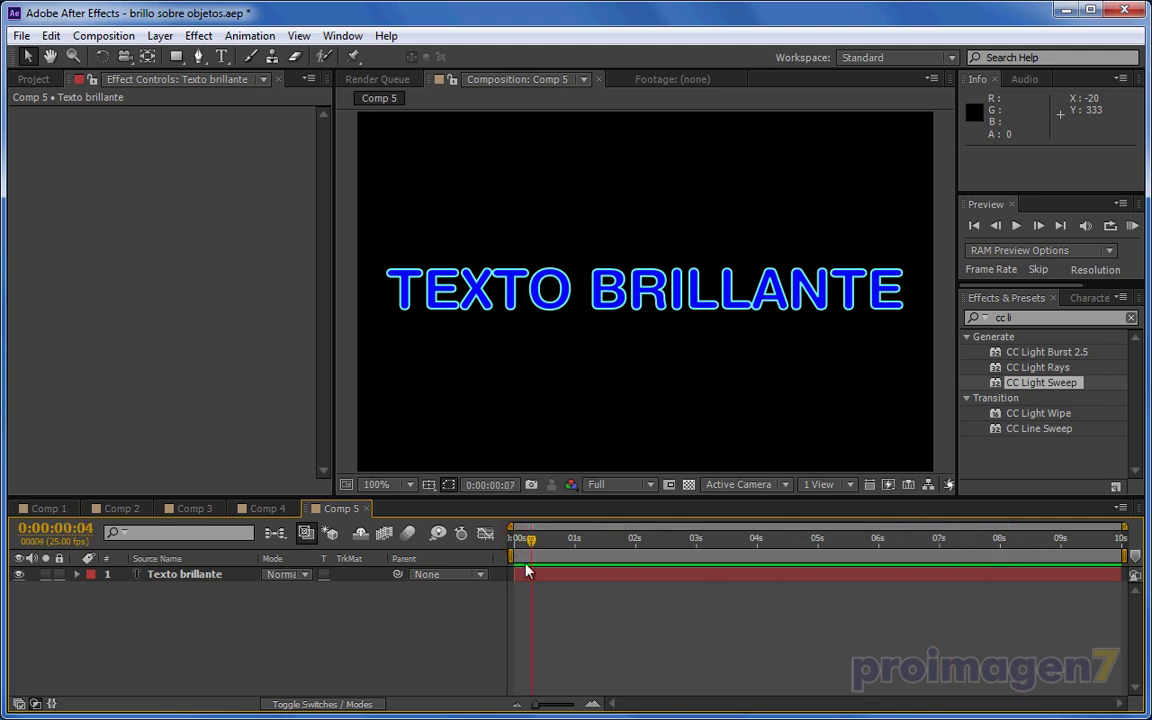
- Duplicate the text layer and rename the lower copy Texto abajo
{"action": "left_click", "coordinate": [200, 574]}
{"action": "key", "text": "ctrl+d"}
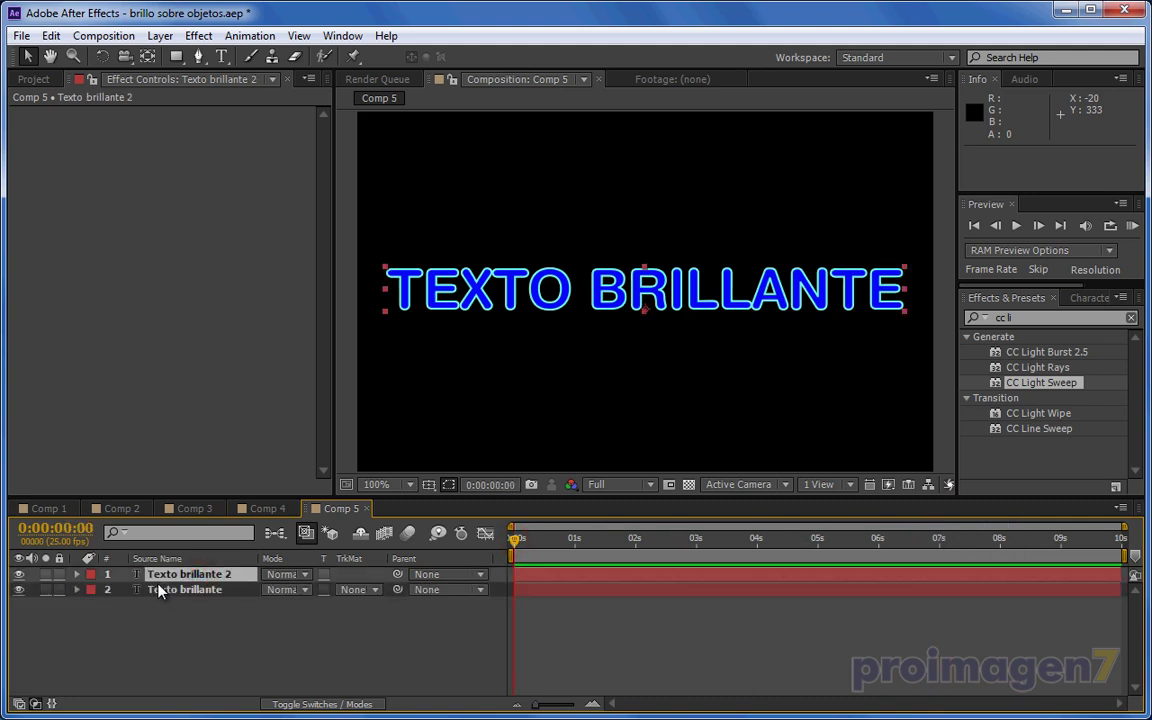
{"action": "left_click", "coordinate": [180, 575]}
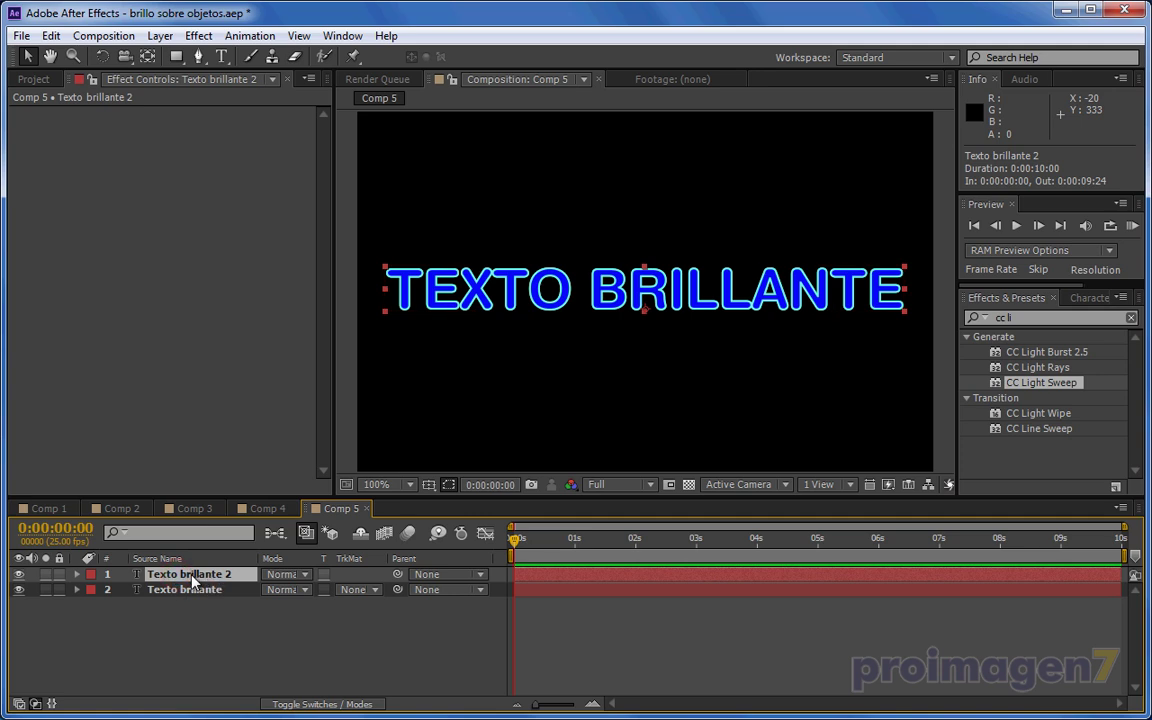
{"action": "left_click", "coordinate": [193, 590]}
{"action": "key", "text": "Return"}
{"action": "key", "text": "Right"}
{"action": "key", "text": "BackSpace"}
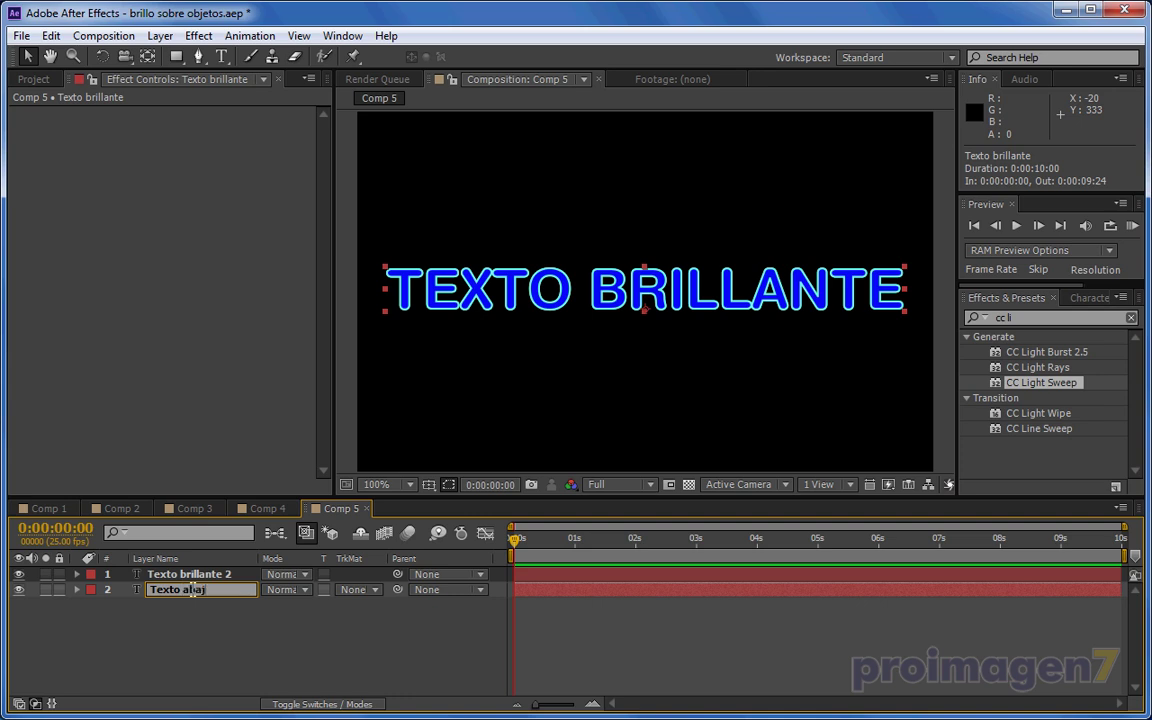
- Rename the top layer Texto arriba and select it
{"action": "left_click", "coordinate": [200, 576]}
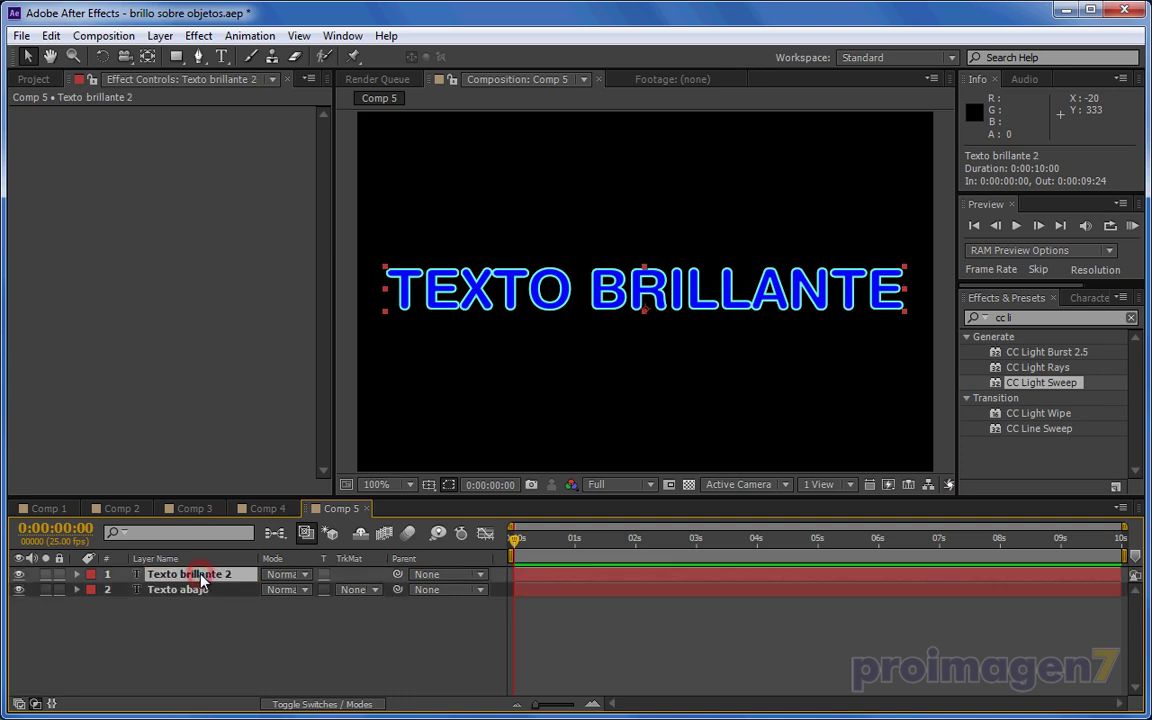
{"action": "key", "text": "Return"}
{"action": "left_click", "coordinate": [202, 574]}
{"action": "type", "text": "arrib"}
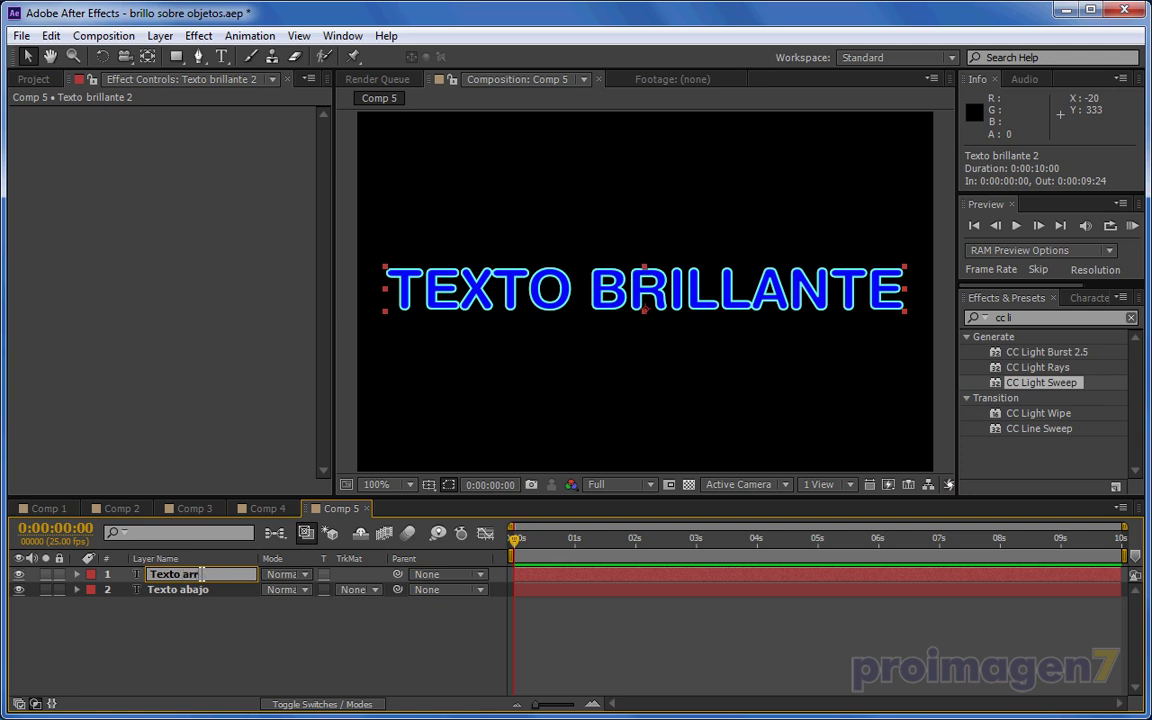
{"action": "key", "text": "Return"}
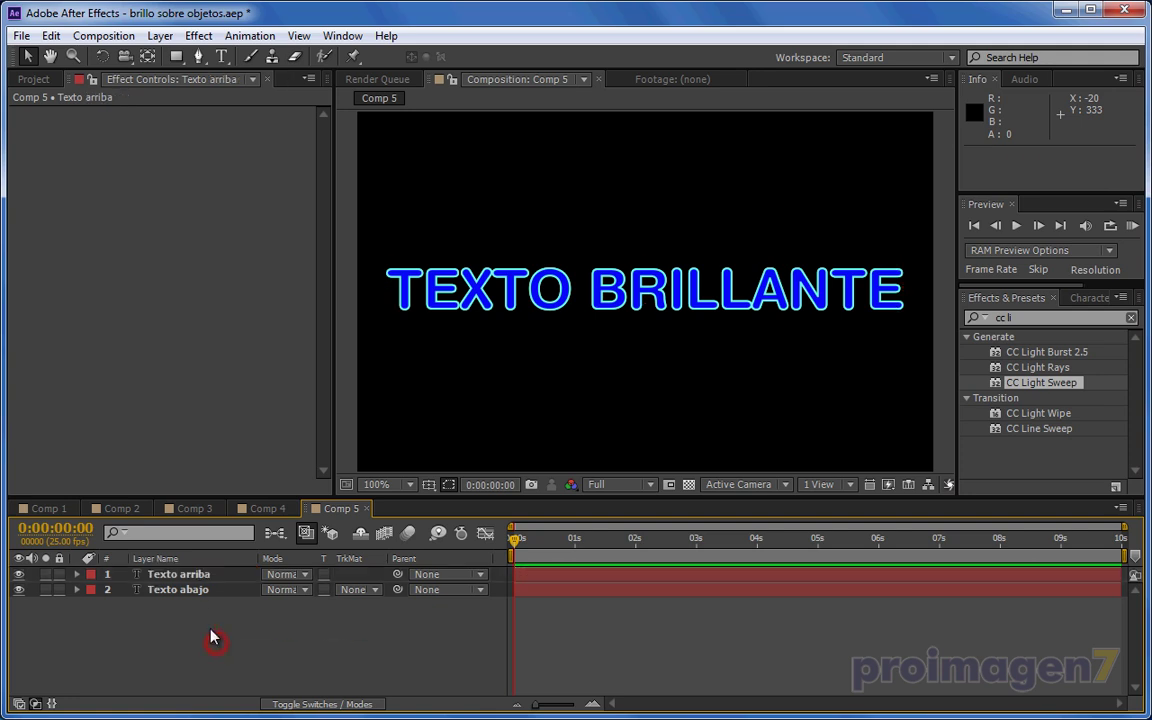
{"action": "left_click", "coordinate": [194, 576]}
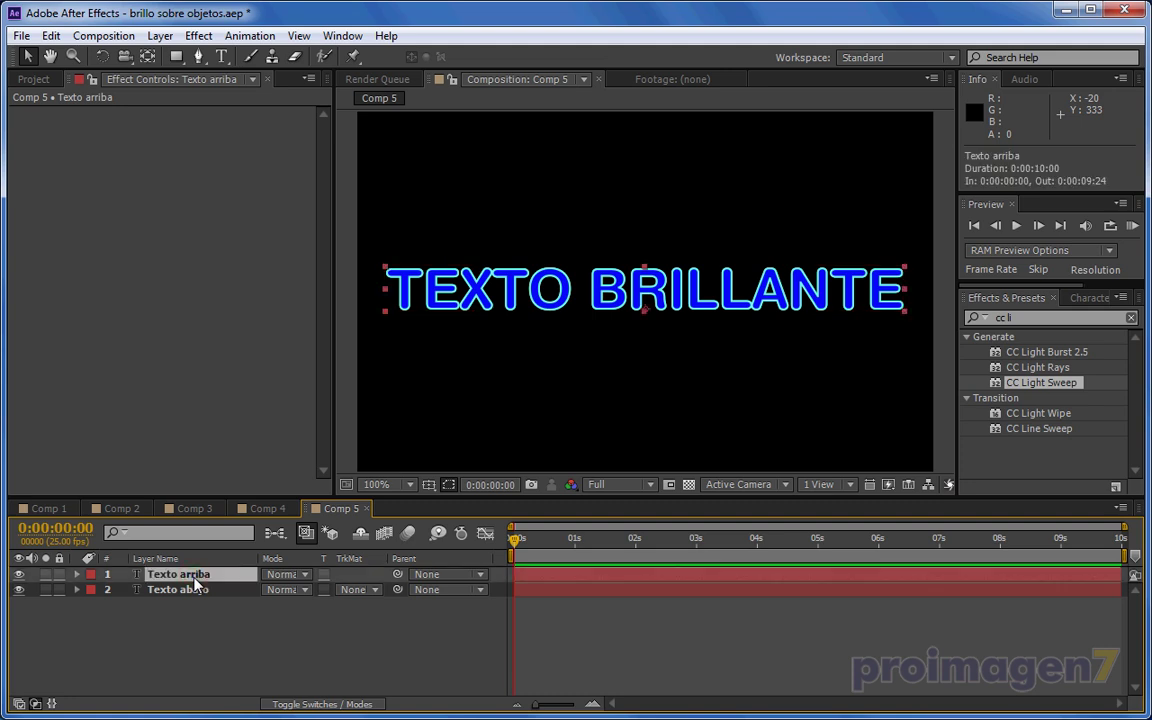
- Apply the Stylize > Glow effect to the Texto arriba layer
{"action": "left_click", "coordinate": [197, 38]}
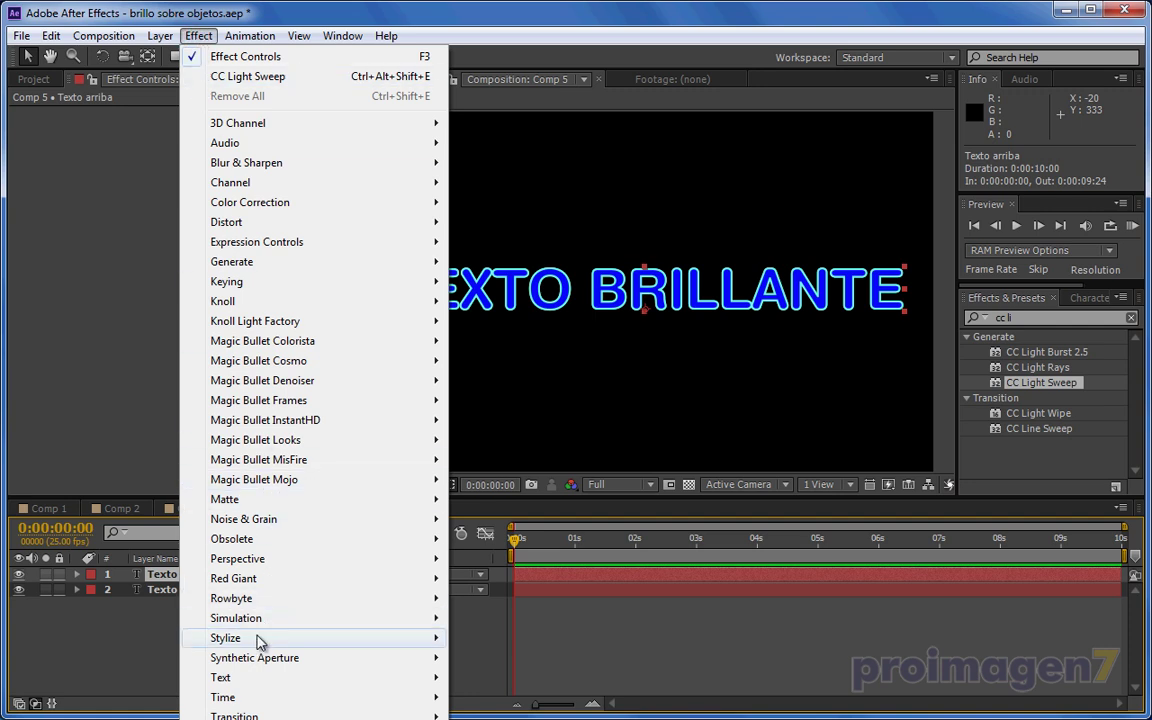
{"action": "mouse_move", "coordinate": [298, 642]}
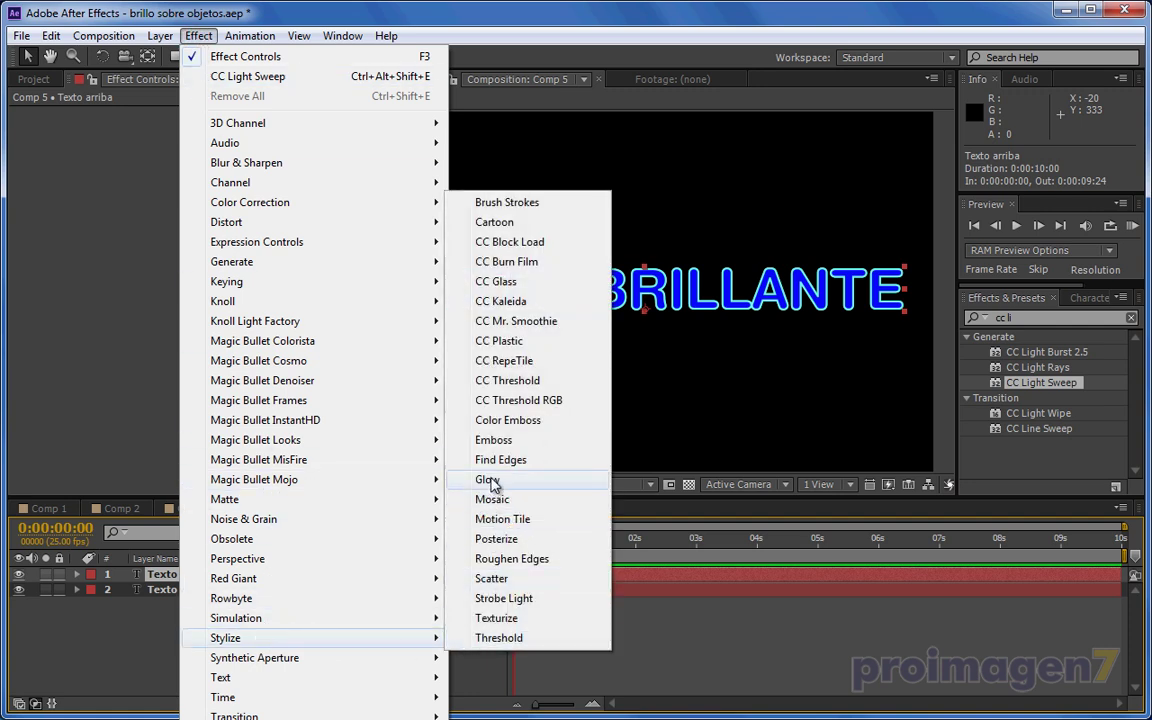
{"action": "left_click", "coordinate": [490, 479]}
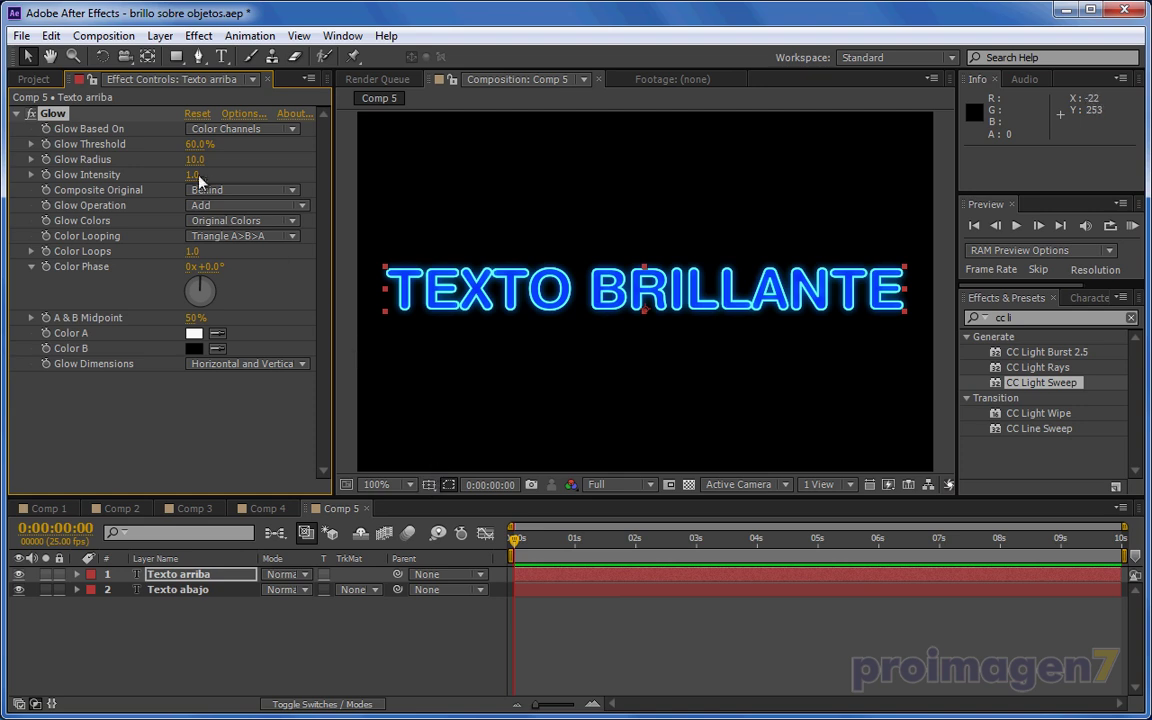
- Set Glow threshold to 26.7%, radius to 25.0 and intensity to 2.5
{"action": "left_click", "coordinate": [196, 144]}
{"action": "left_click_drag", "start_coordinate": [231, 144], "coordinate": [197, 146]}
{"action": "left_click_drag", "start_coordinate": [193, 175], "coordinate": [333, 183]}
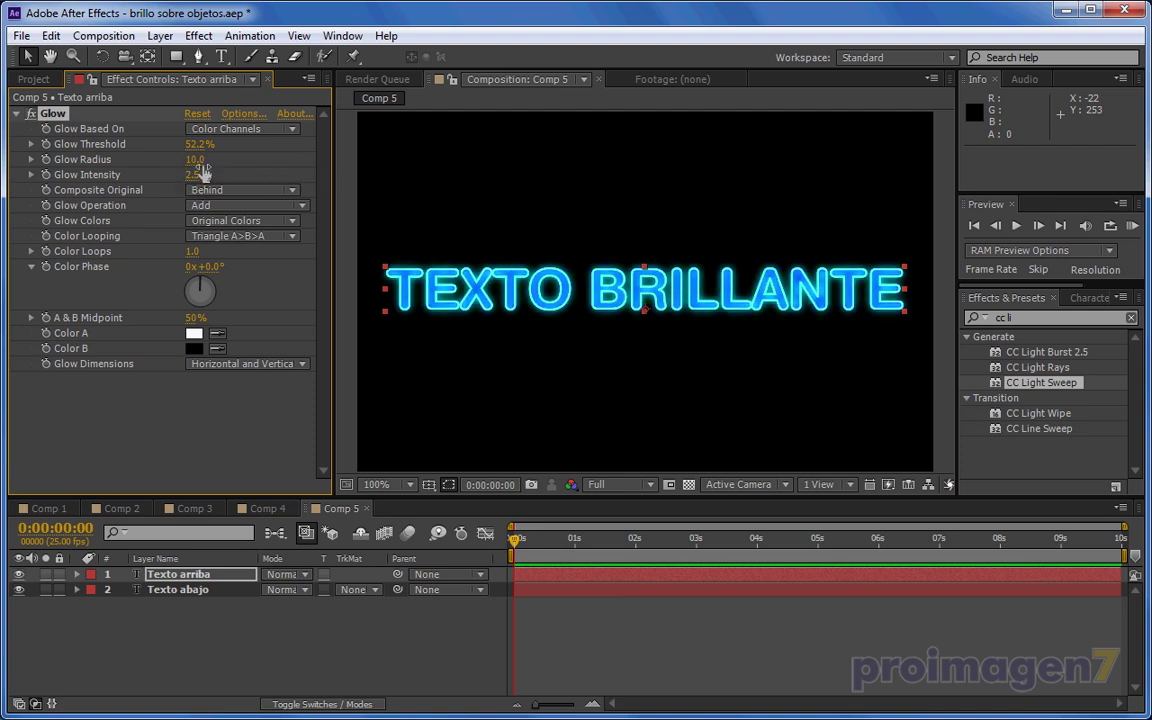
{"action": "mouse_move", "coordinate": [193, 159]}
{"action": "left_mouse_down"}
{"action": "mouse_move", "coordinate": [313, 172]}
{"action": "mouse_move", "coordinate": [213, 165]}
{"action": "left_mouse_up"}
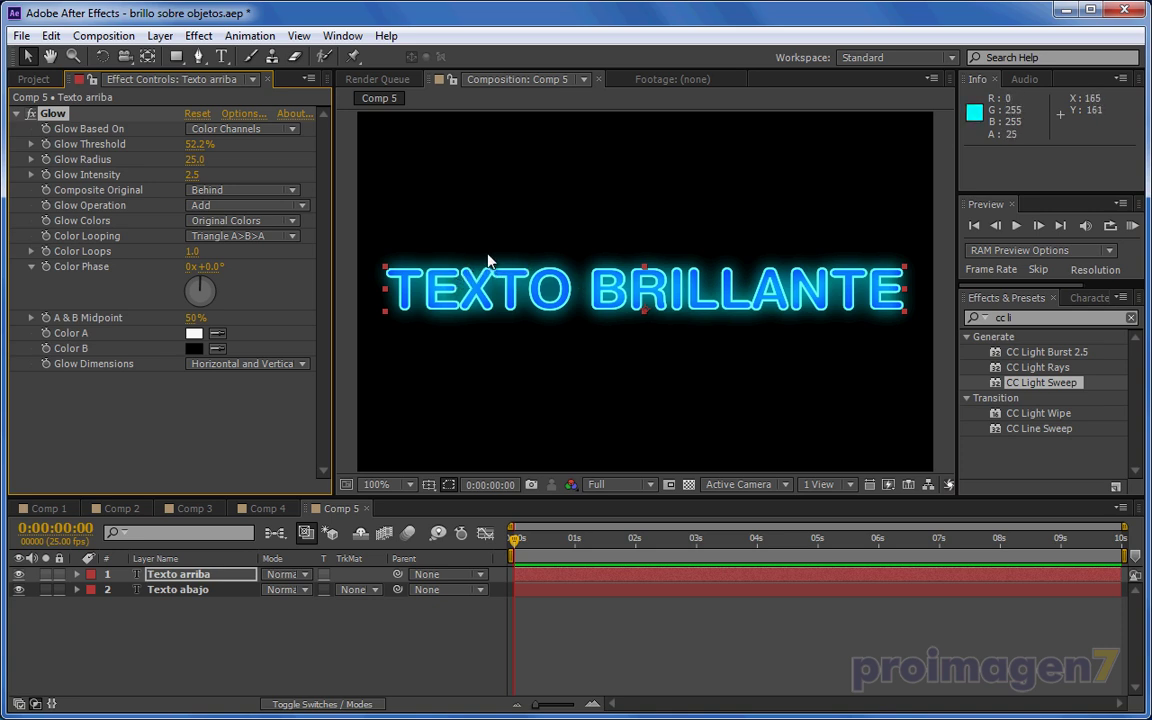
{"action": "mouse_move", "coordinate": [192, 144]}
{"action": "left_mouse_down"}
{"action": "mouse_move", "coordinate": [213, 144]}
{"action": "mouse_move", "coordinate": [156, 147]}
{"action": "left_mouse_up"}
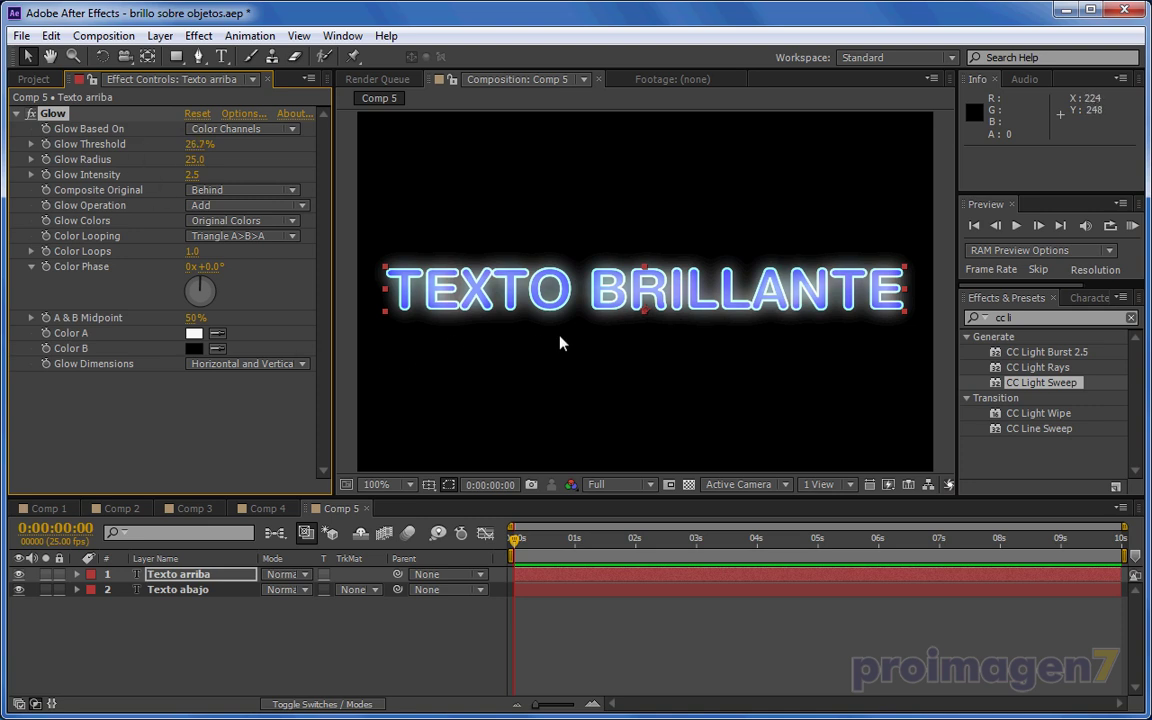
{"action": "left_click", "coordinate": [278, 660]}
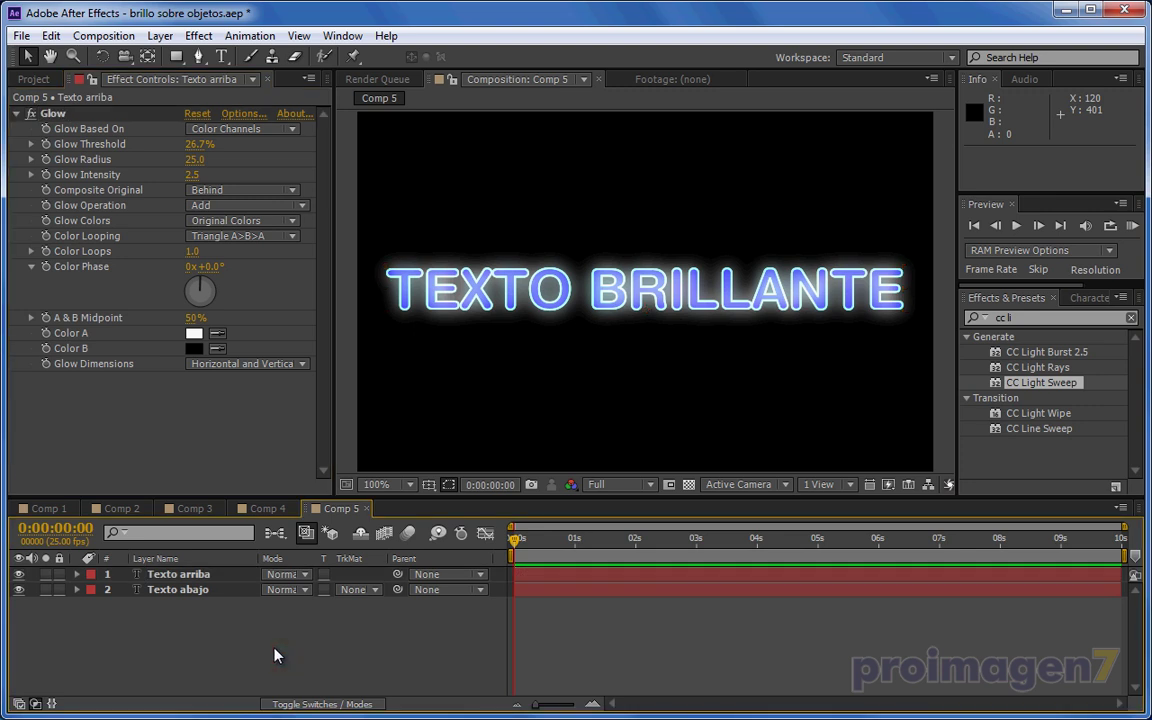
{"action": "left_click", "coordinate": [185, 575]}
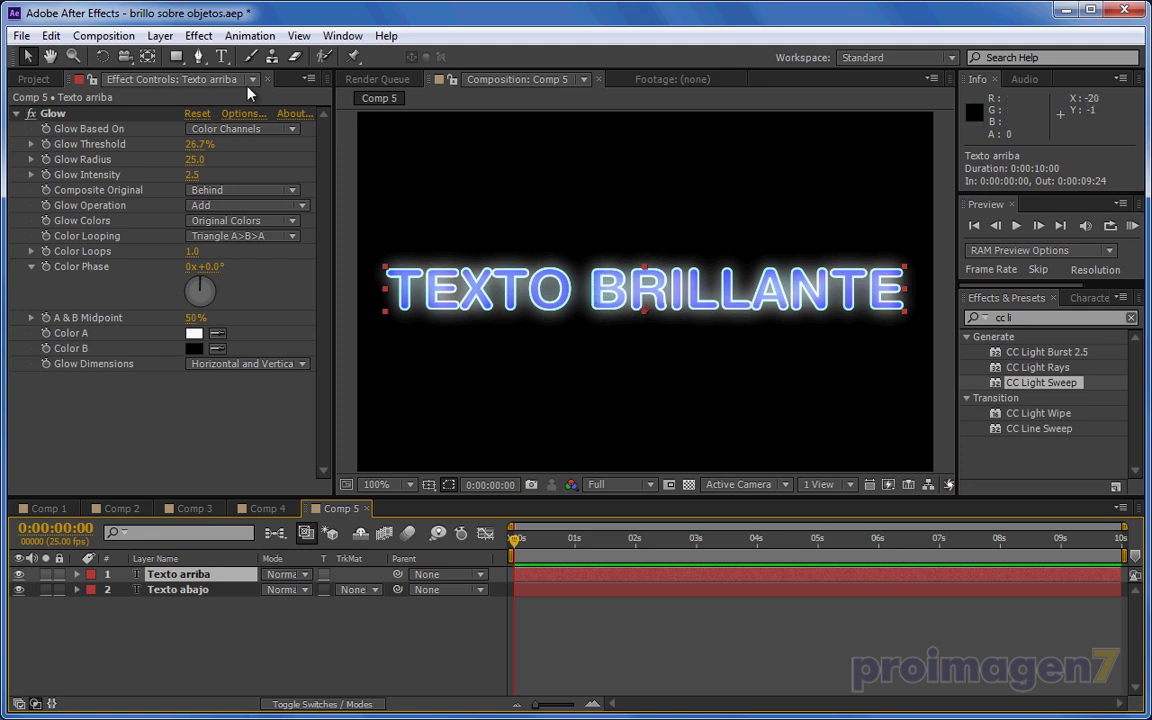
{"action": "left_click", "coordinate": [176, 57]}
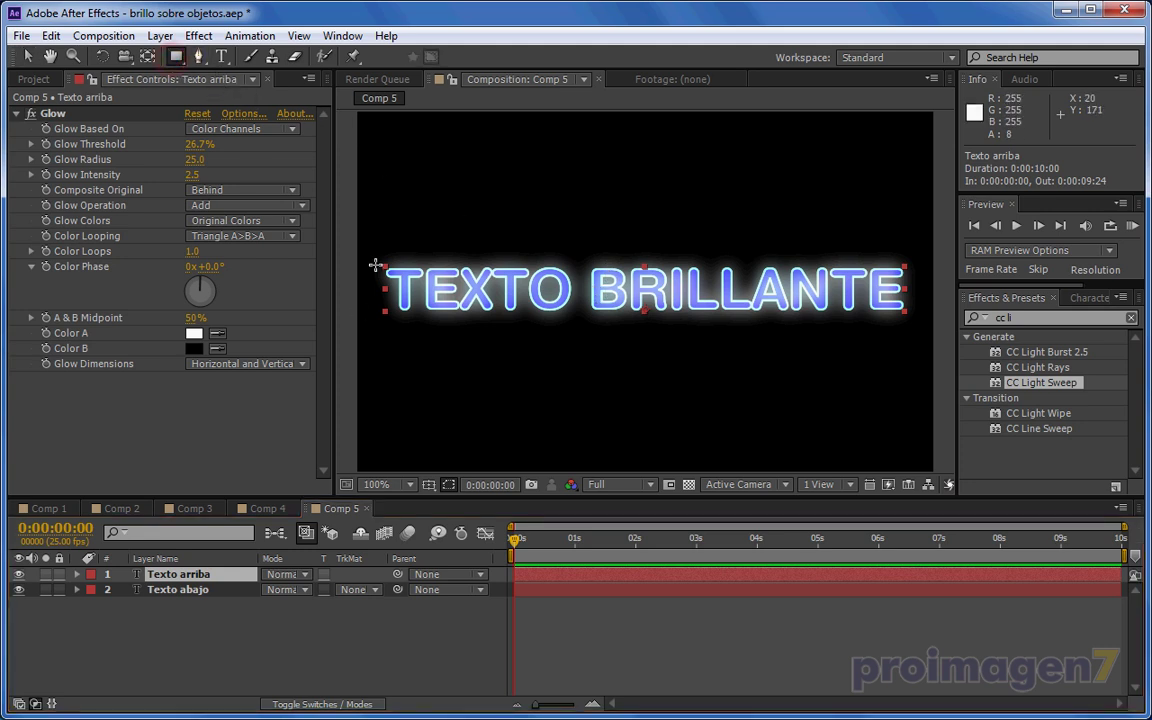
- Draw a thin rectangular mask left of TEXTO and slant it by dragging its top corner
{"action": "left_click_drag", "start_coordinate": [366, 240], "coordinate": [377, 335]}
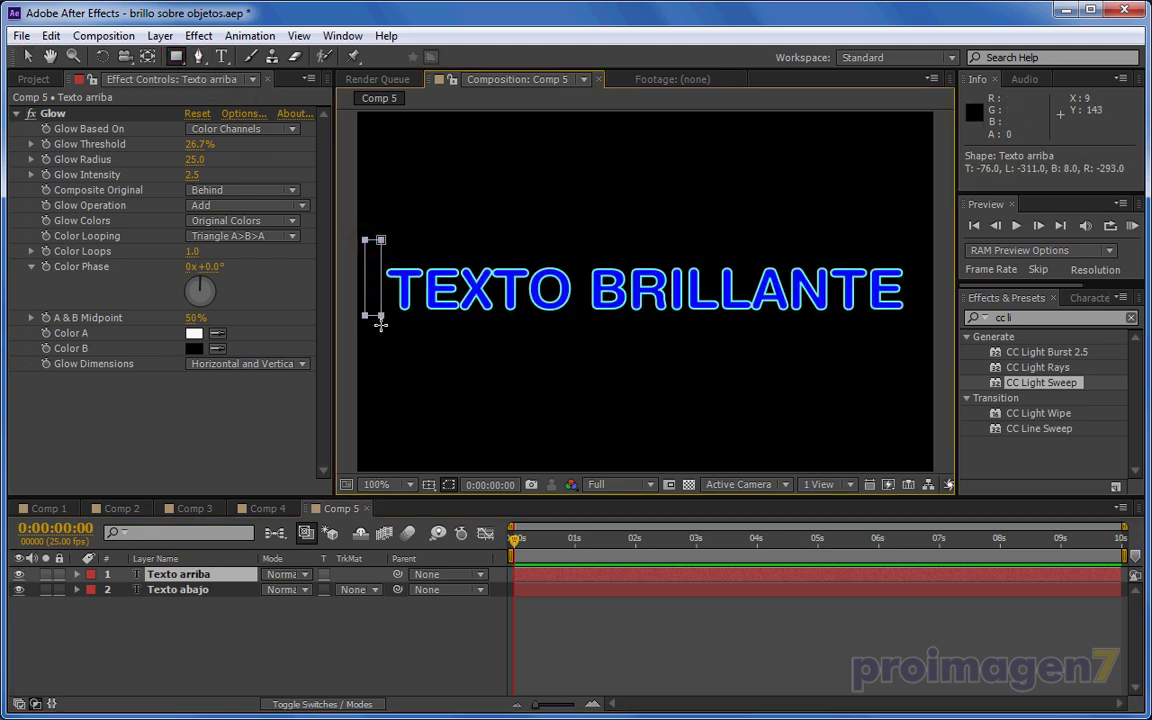
{"action": "left_click_drag", "start_coordinate": [377, 335], "coordinate": [381, 334]}
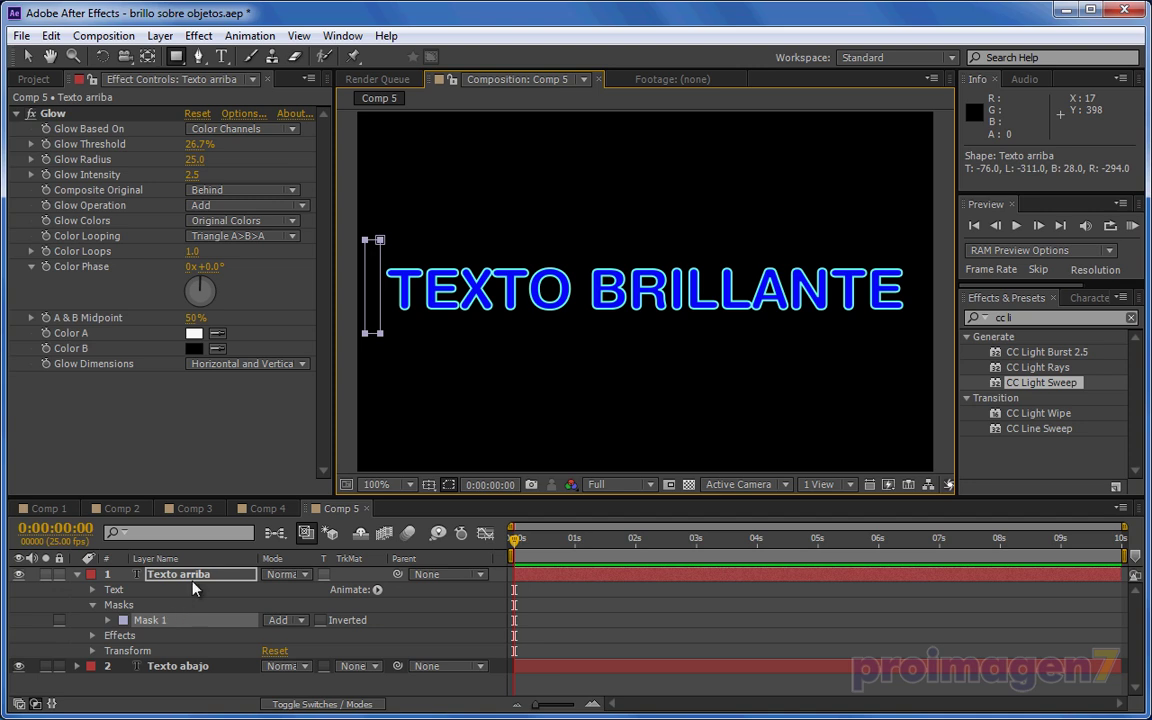
{"action": "left_click", "coordinate": [30, 58]}
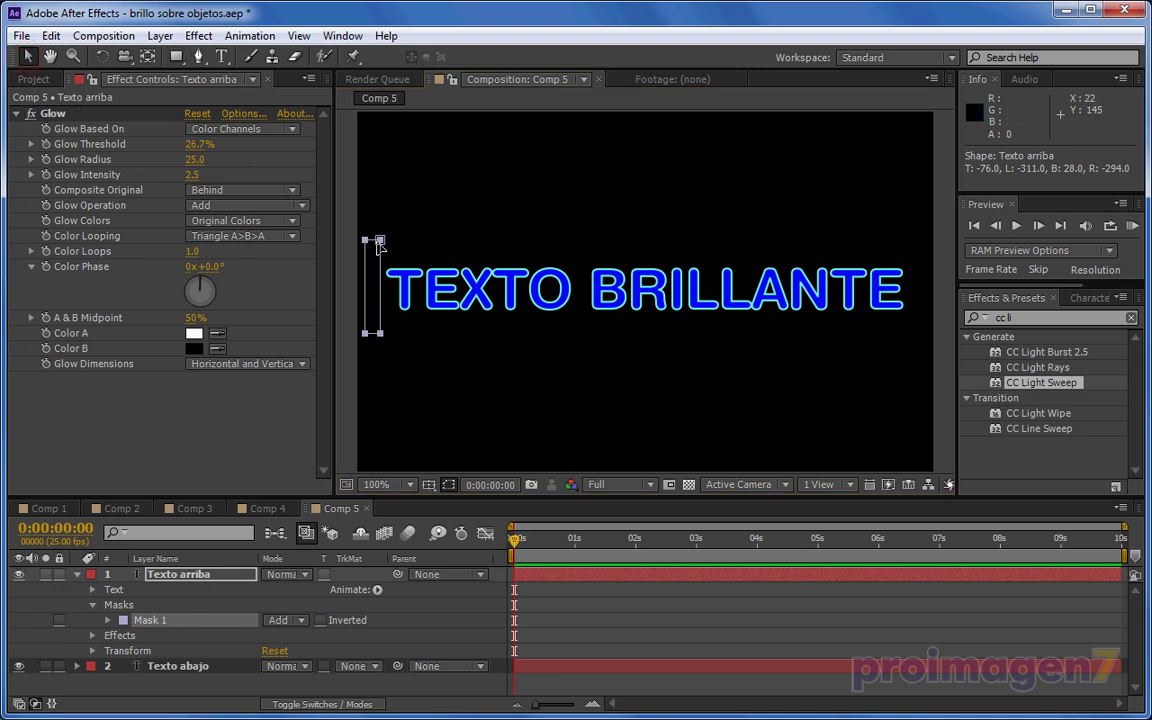
{"action": "left_click", "coordinate": [375, 247]}
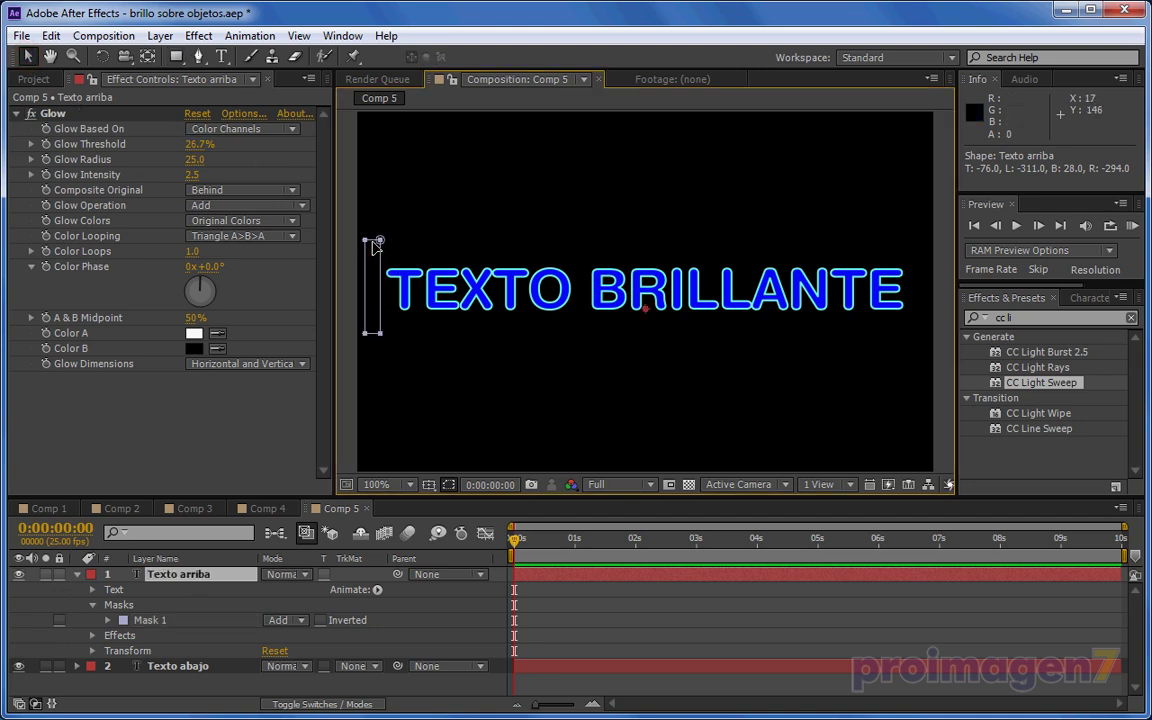
{"action": "mouse_move", "coordinate": [372, 242]}
{"action": "left_mouse_down"}
{"action": "mouse_move", "coordinate": [357, 241]}
{"action": "mouse_move", "coordinate": [410, 242]}
{"action": "mouse_move", "coordinate": [393, 243]}
{"action": "left_mouse_up"}
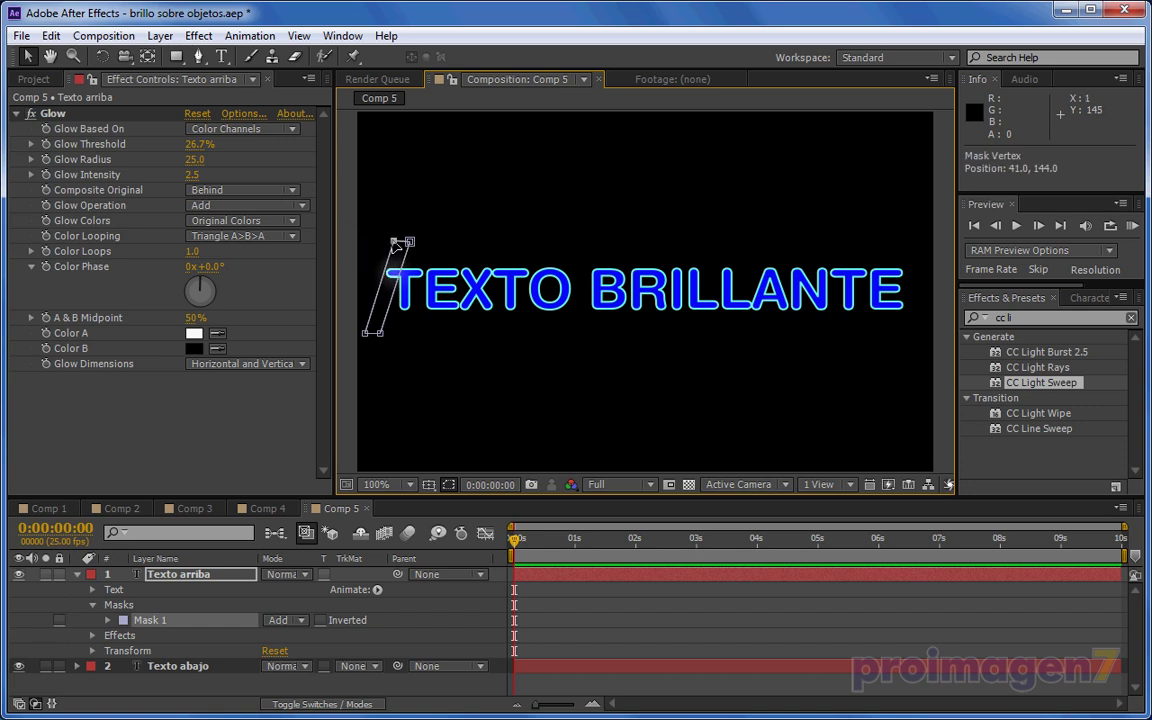
{"action": "left_click", "coordinate": [94, 606]}
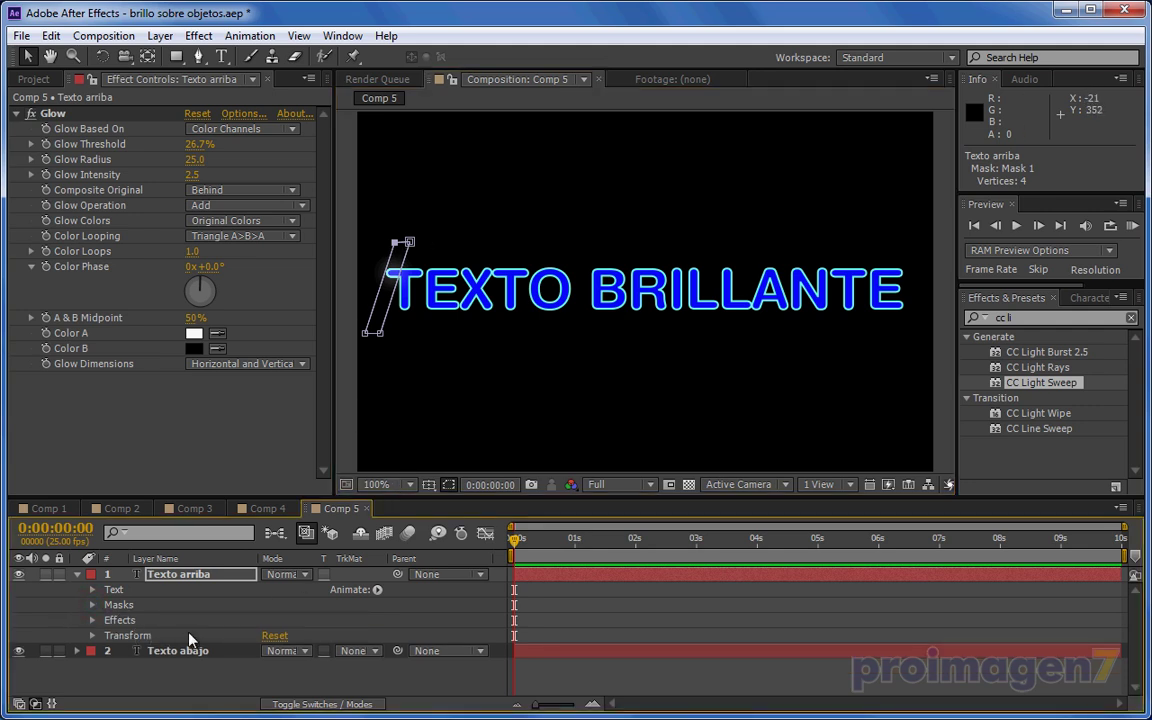
- Set a Mask Path keyframe at 0s with the strip nudged left of the text
{"action": "left_click", "coordinate": [92, 605]}
{"action": "left_click", "coordinate": [105, 621]}
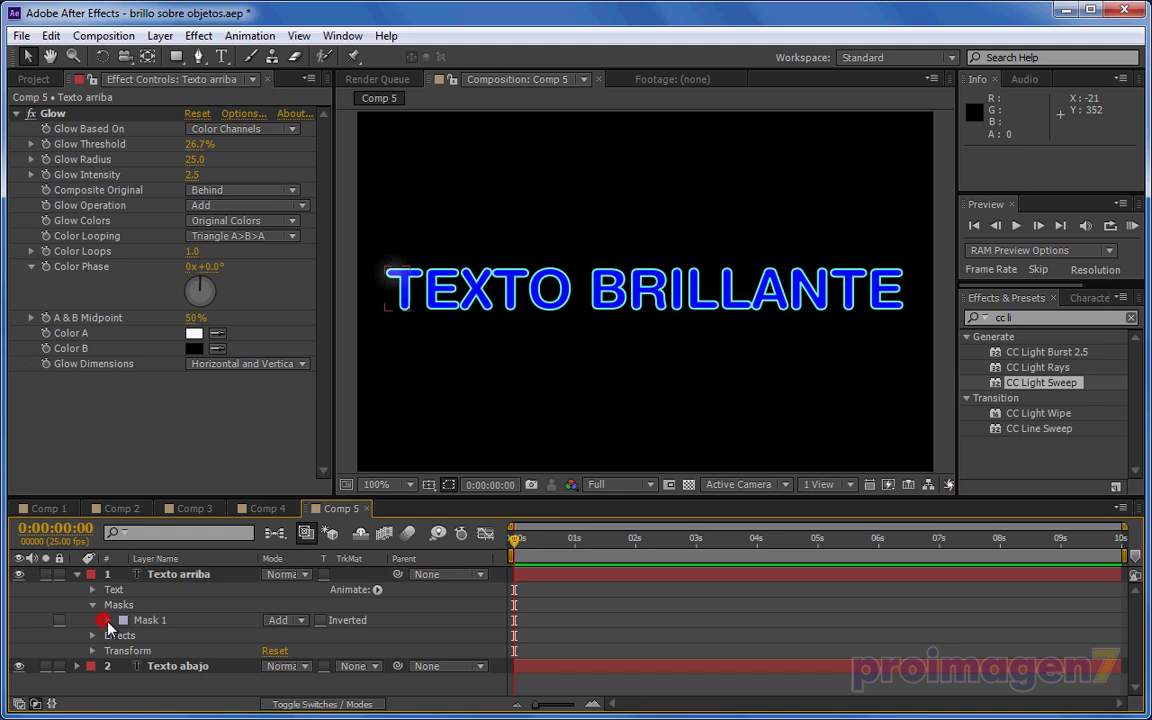
{"action": "left_click", "coordinate": [107, 621]}
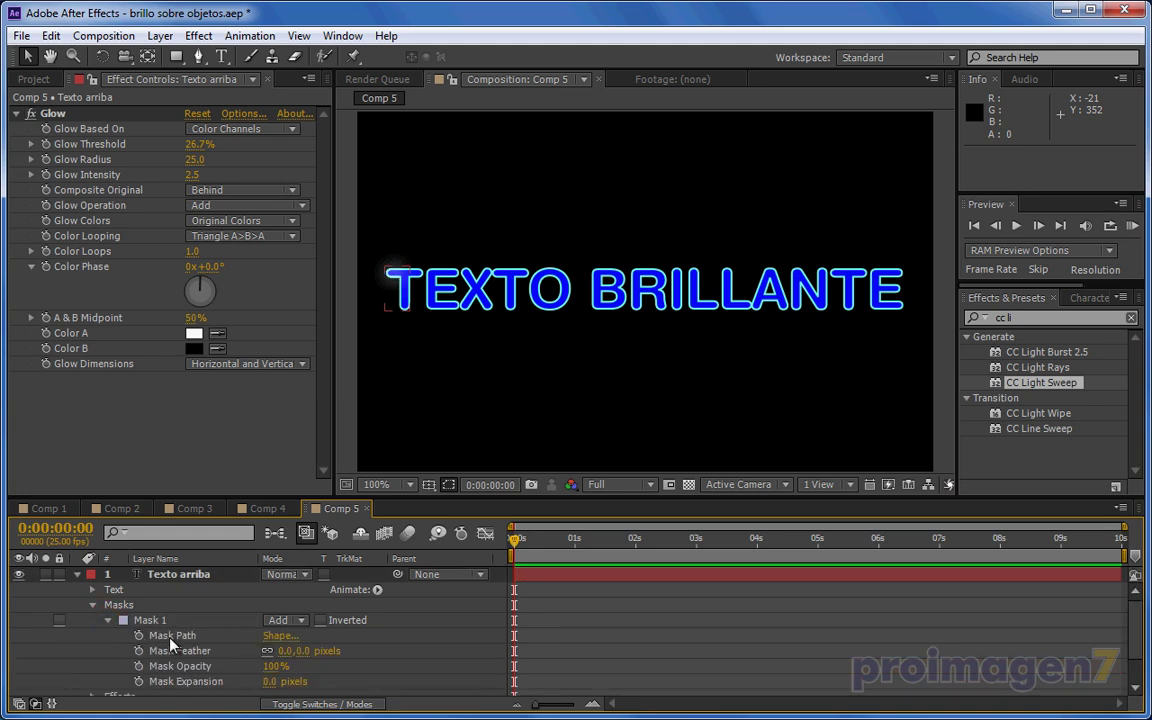
{"action": "left_click", "coordinate": [163, 635]}
{"action": "left_click", "coordinate": [139, 635]}
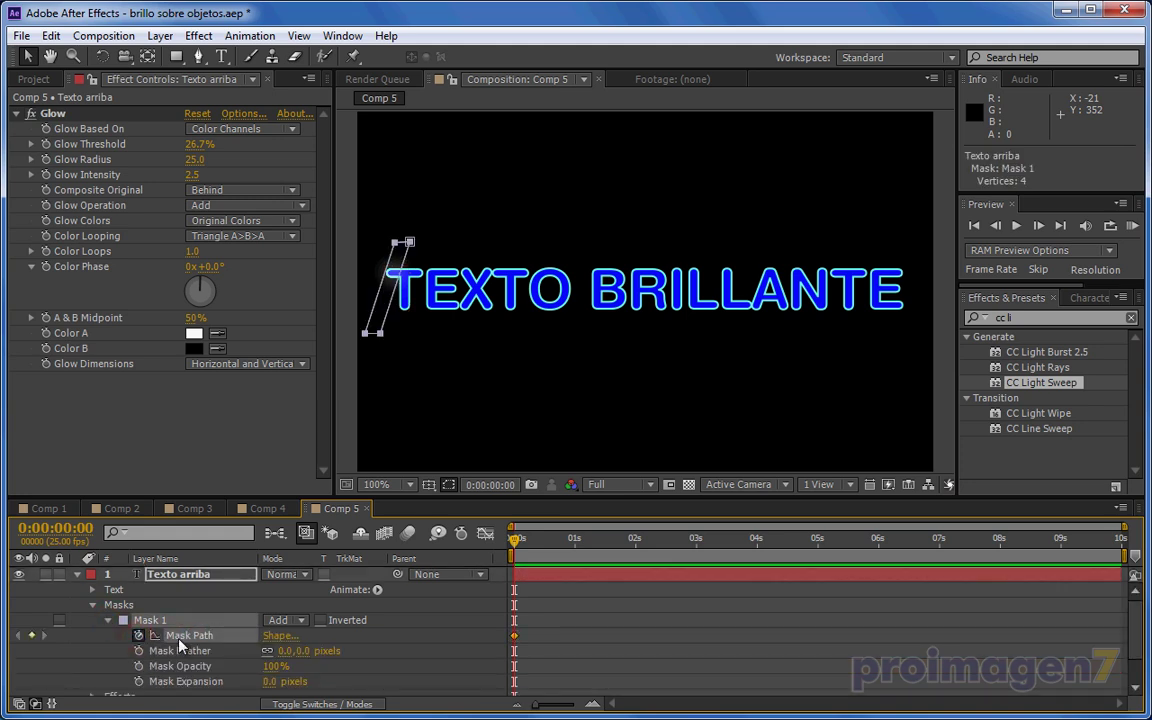
{"action": "key", "text": "Left"}
{"action": "key", "text": "Left"}
{"action": "key", "text": "Left"}
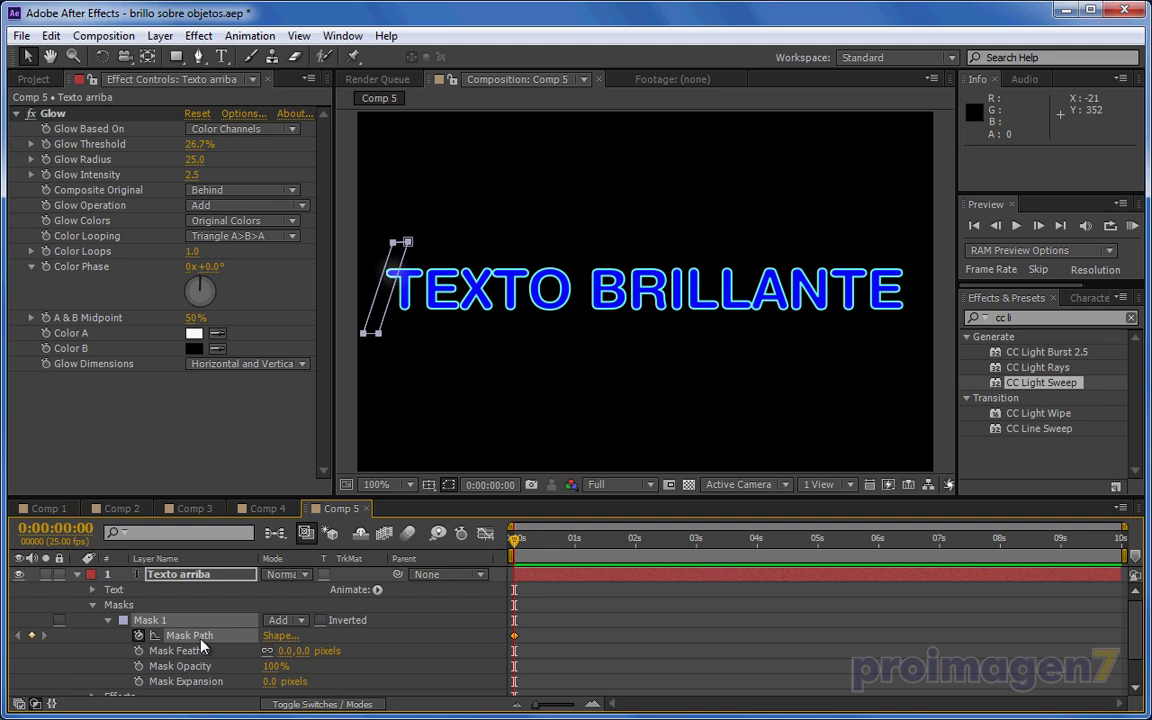
{"action": "key", "text": "Left"}
{"action": "key", "text": "Left"}
{"action": "key", "text": "Left"}
{"action": "key", "text": "Left"}
{"action": "key", "text": "Left"}
- At 9:24, shift the mask right past BRILLANTE, then check the midway position
{"action": "left_click", "coordinate": [1105, 539]}
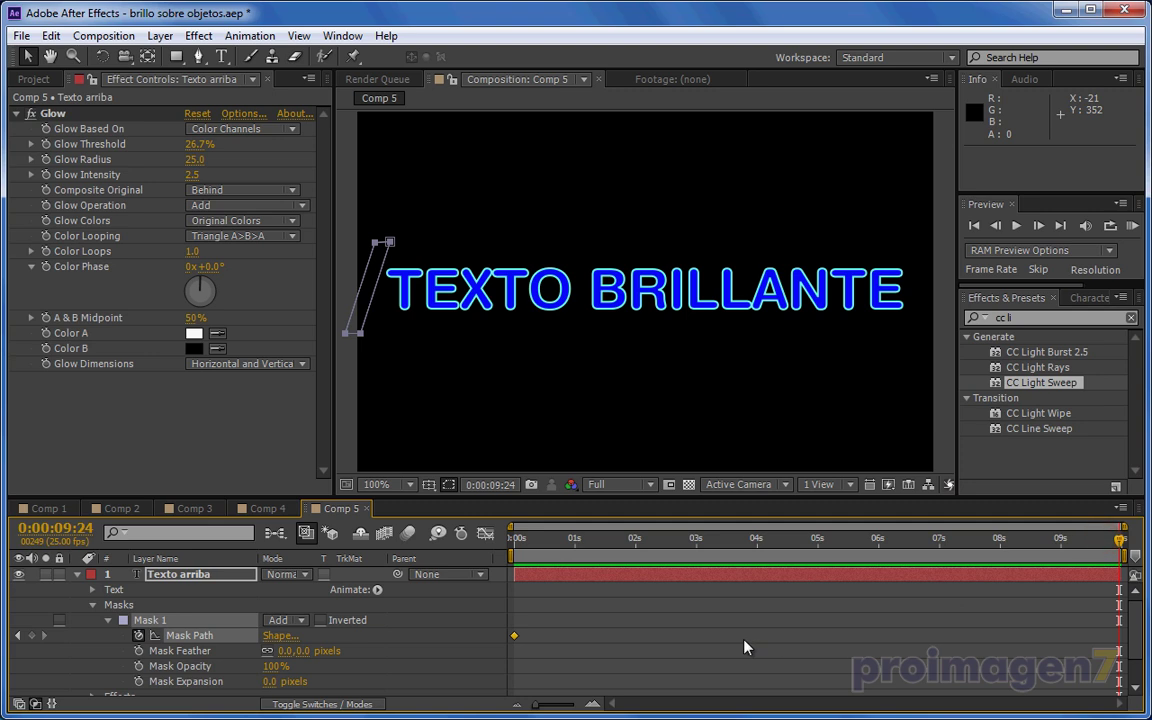
{"action": "key", "text": "shift+Right"}
{"action": "key", "text": "shift+Right"}
{"action": "key", "text": "shift+Right"}
{"action": "key", "text": "shift+Right"}
{"action": "key", "text": "shift+Right"}
{"action": "key", "text": "shift+Right"}
{"action": "key", "text": "shift+Right"}
{"action": "key", "text": "shift+Right"}
{"action": "key", "text": "shift+Right"}
{"action": "key", "text": "shift+Right"}
{"action": "key", "text": "shift+Right"}
{"action": "key", "text": "shift+Right"}
{"action": "key", "text": "shift+Right"}
{"action": "key", "text": "shift+Right"}
{"action": "key", "text": "shift+Right"}
{"action": "key", "text": "Right"}
{"action": "mouse_move", "coordinate": [734, 557]}
{"action": "left_mouse_down"}
{"action": "mouse_move", "coordinate": [780, 543]}
{"action": "mouse_move", "coordinate": [823, 555]}
{"action": "left_mouse_up"}
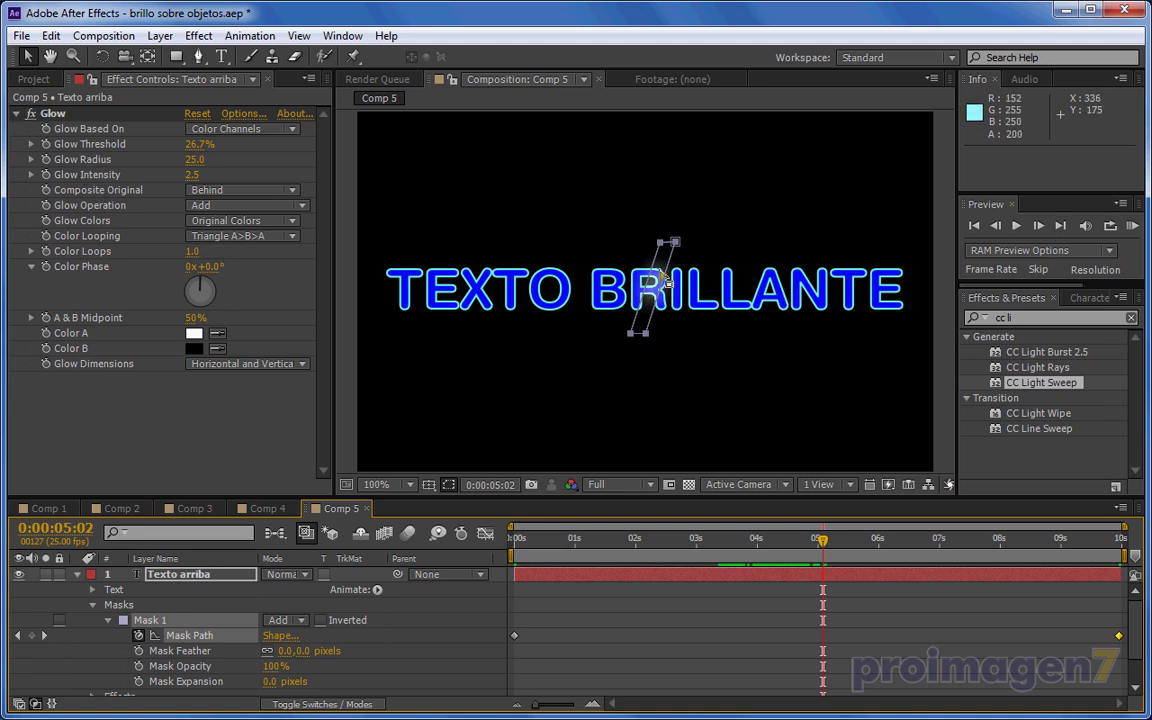
- Hide Texto abajo and retune the Glow to 11.4% threshold and radius 7
{"action": "left_click", "coordinate": [78, 575]}
{"action": "left_click", "coordinate": [18, 590]}
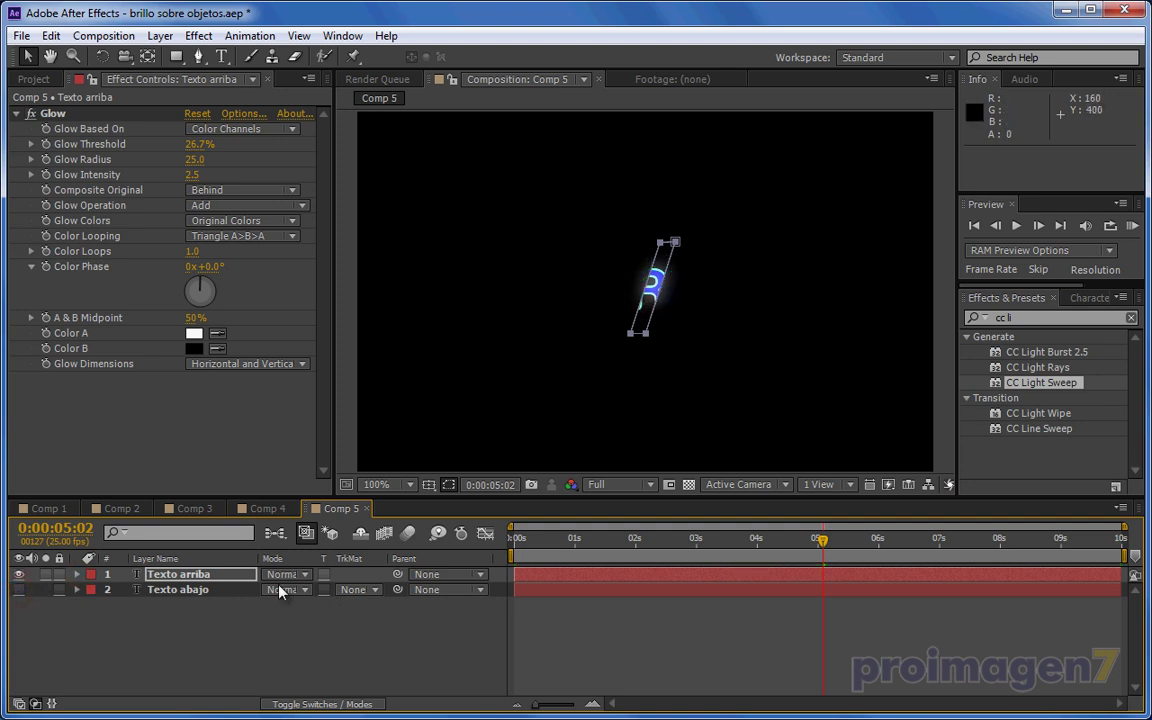
{"action": "left_click", "coordinate": [182, 574]}
{"action": "left_click", "coordinate": [31, 114]}
{"action": "left_click", "coordinate": [31, 114]}
{"action": "left_click", "coordinate": [31, 114]}
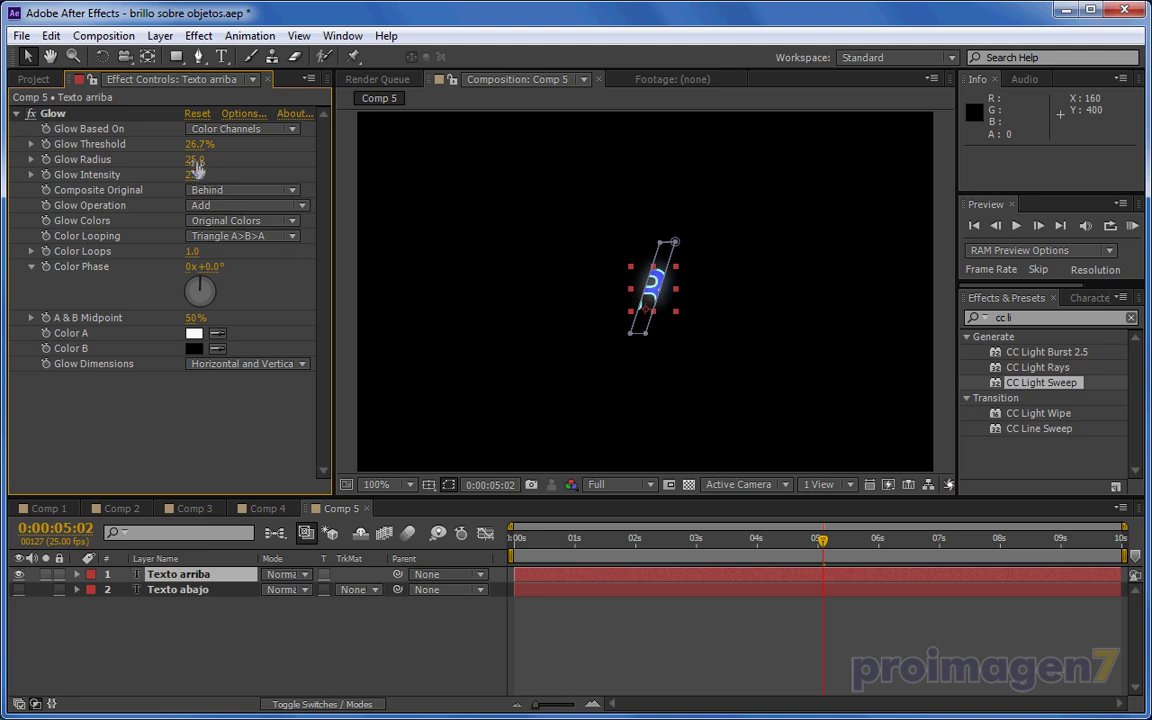
{"action": "left_click", "coordinate": [168, 132]}
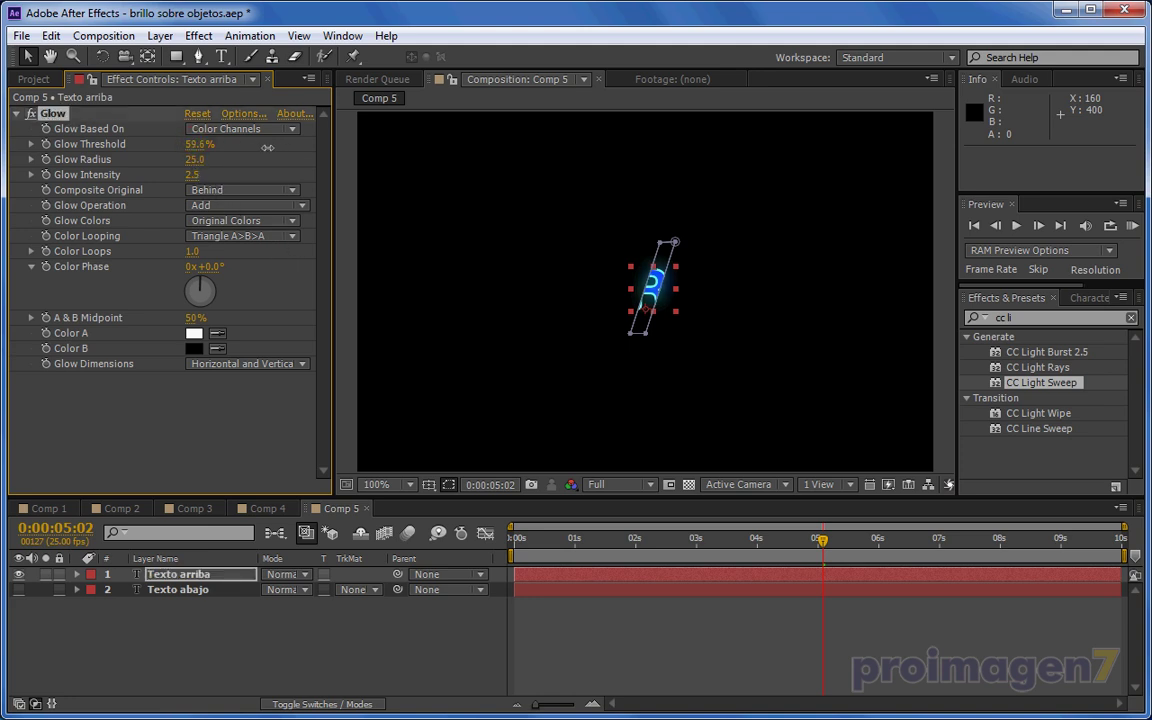
{"action": "left_click_drag", "start_coordinate": [166, 147], "coordinate": [127, 145]}
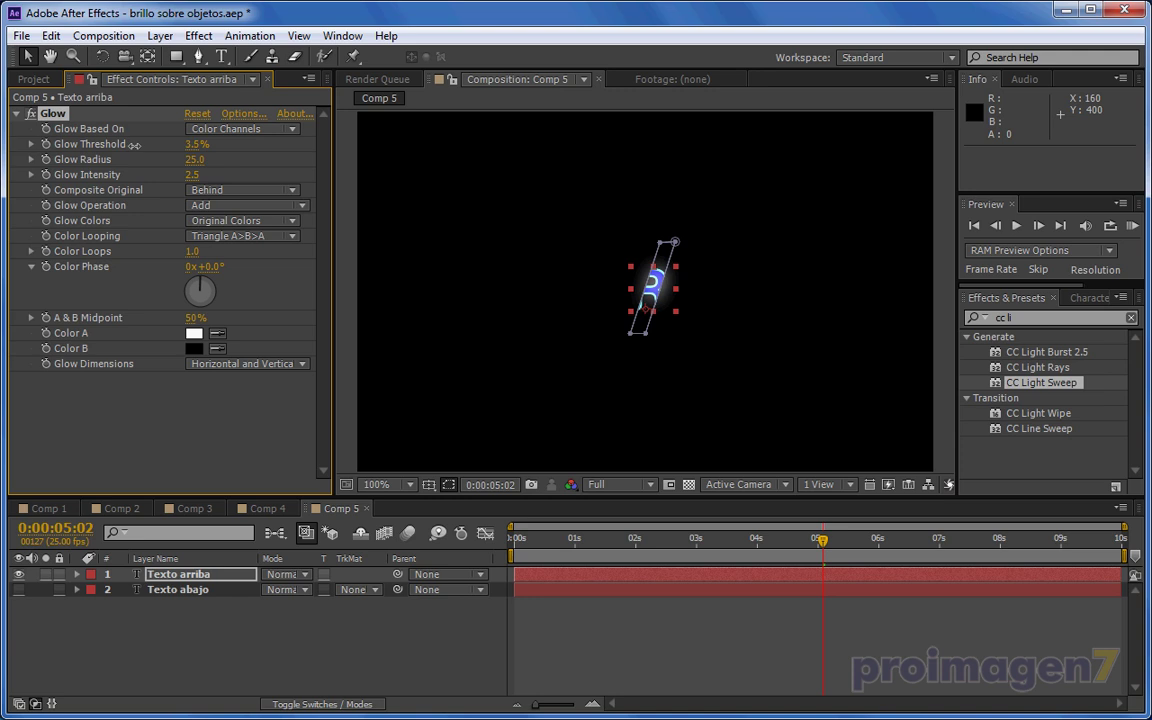
{"action": "mouse_move", "coordinate": [191, 165]}
{"action": "left_mouse_down"}
{"action": "mouse_move", "coordinate": [200, 160]}
{"action": "mouse_move", "coordinate": [204, 175]}
{"action": "mouse_move", "coordinate": [189, 176]}
{"action": "mouse_move", "coordinate": [199, 181]}
{"action": "left_mouse_up"}
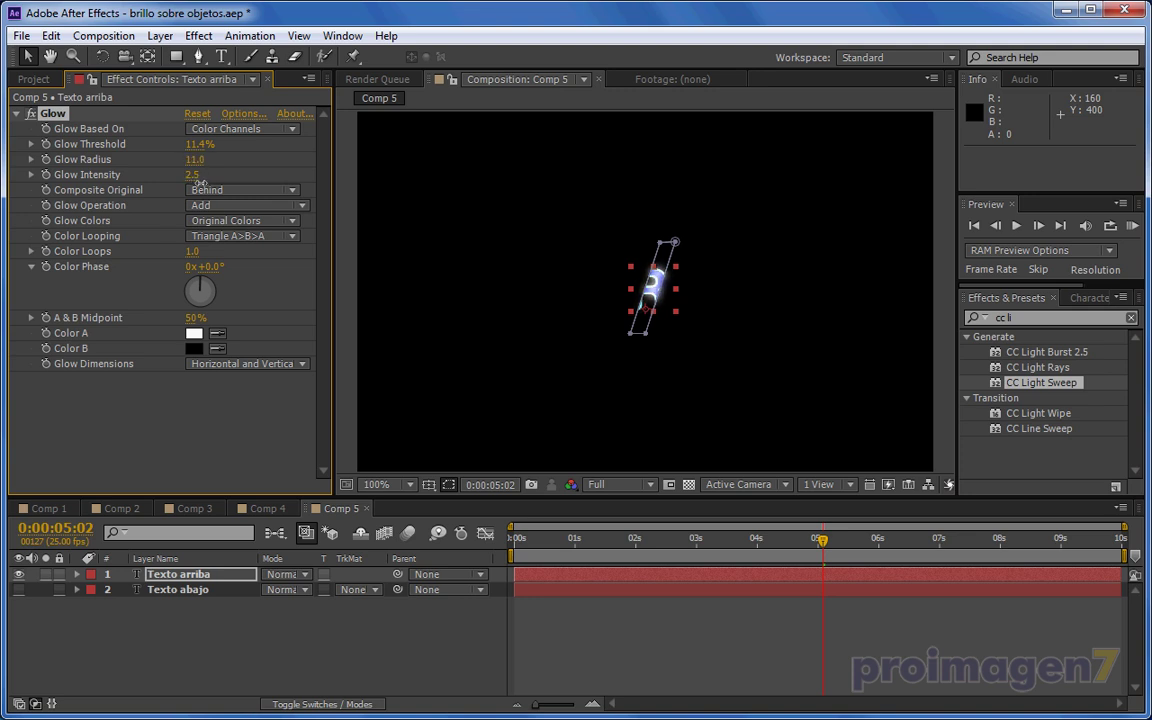
{"action": "left_click_drag", "start_coordinate": [193, 178], "coordinate": [193, 178]}
- Give Mask 1 a 14 px feather and 1 px expansion
{"action": "left_click", "coordinate": [78, 575]}
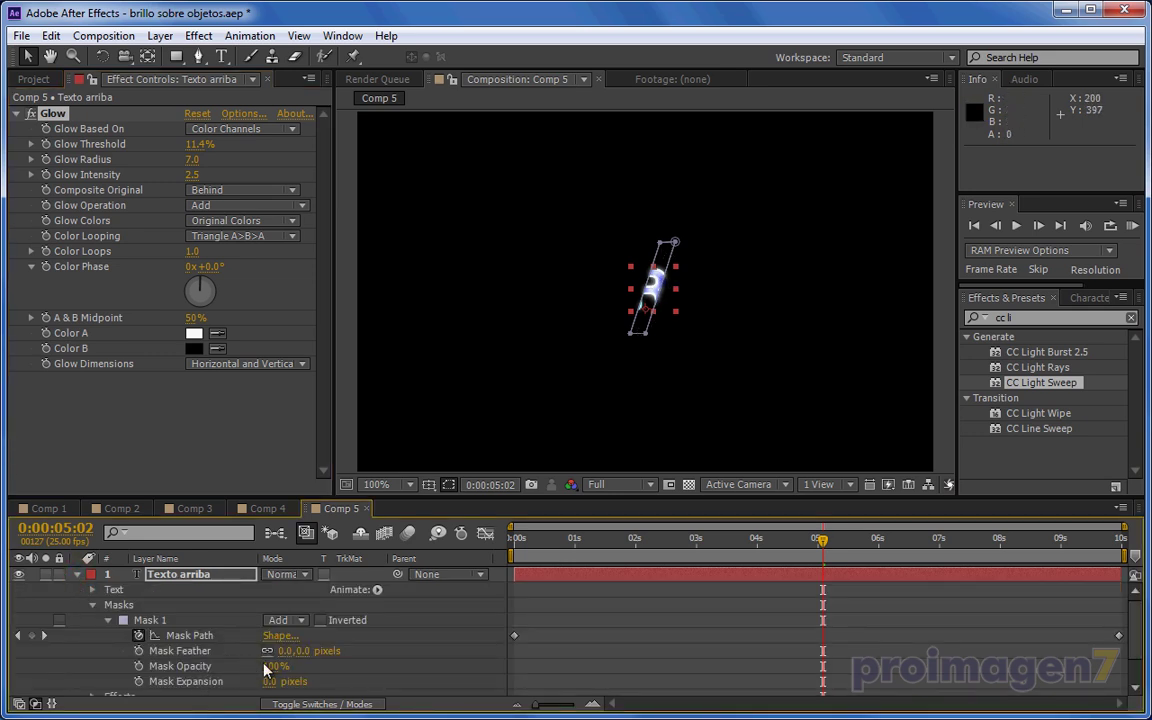
{"action": "mouse_move", "coordinate": [302, 651]}
{"action": "left_mouse_down"}
{"action": "mouse_move", "coordinate": [311, 654]}
{"action": "mouse_move", "coordinate": [277, 684]}
{"action": "left_mouse_up"}
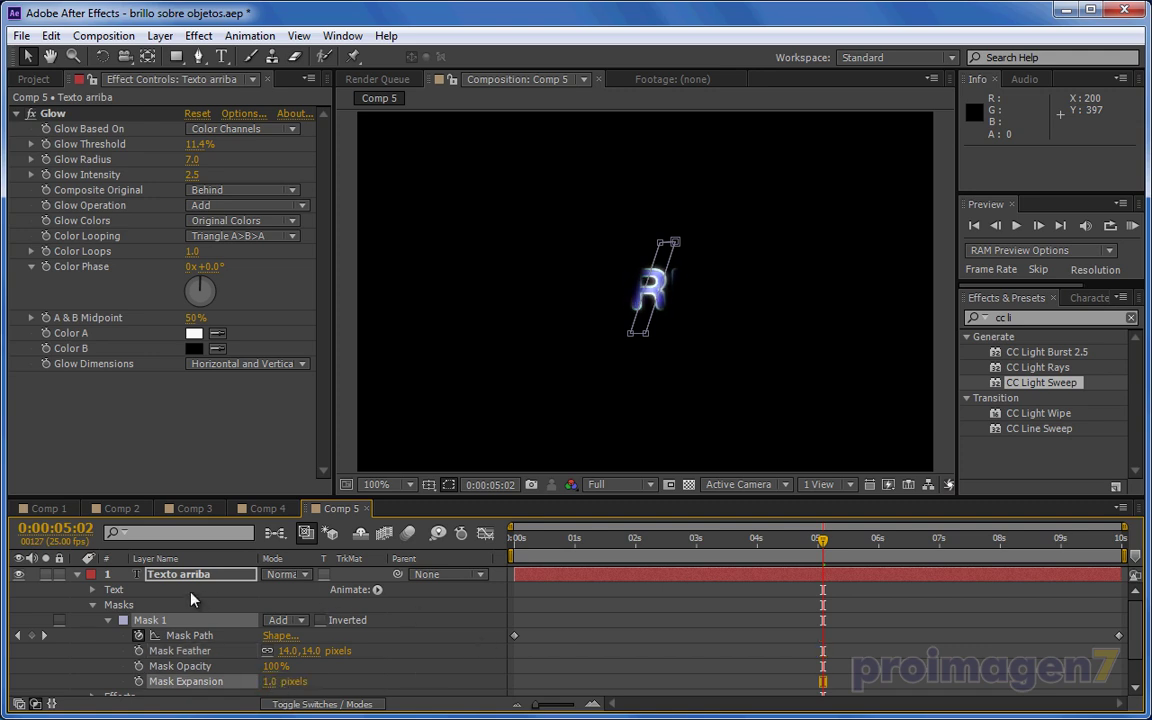
{"action": "left_click", "coordinate": [77, 575]}
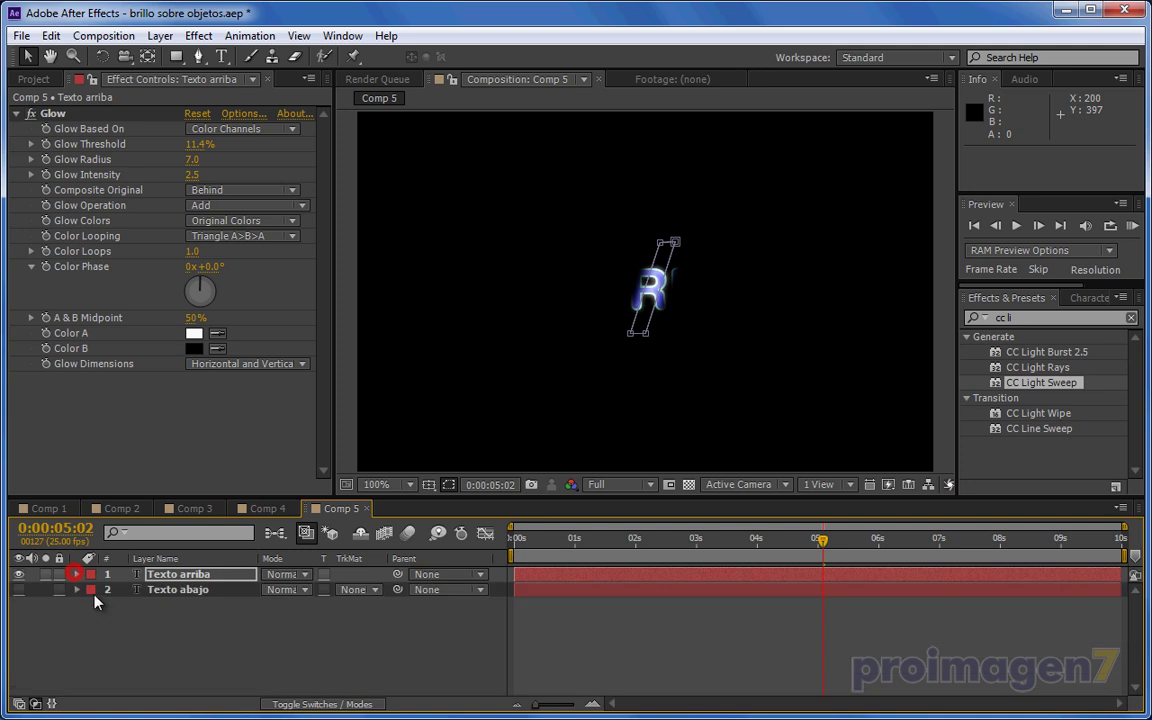
- Unhide Texto abajo, preview the sweep at 200% zoom, then review Comp 4's light sweep
{"action": "left_click", "coordinate": [18, 590]}
{"action": "left_click", "coordinate": [375, 656]}
{"action": "left_click_drag", "start_coordinate": [540, 541], "coordinate": [773, 557]}
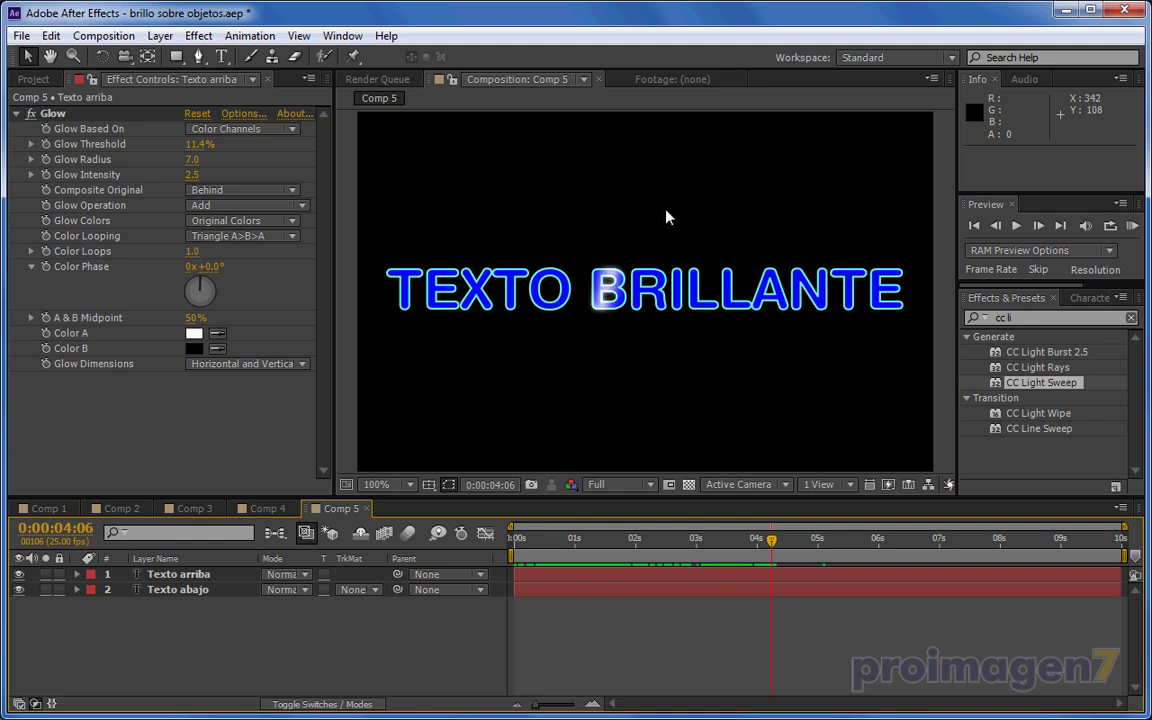
{"action": "key", "text": "period"}
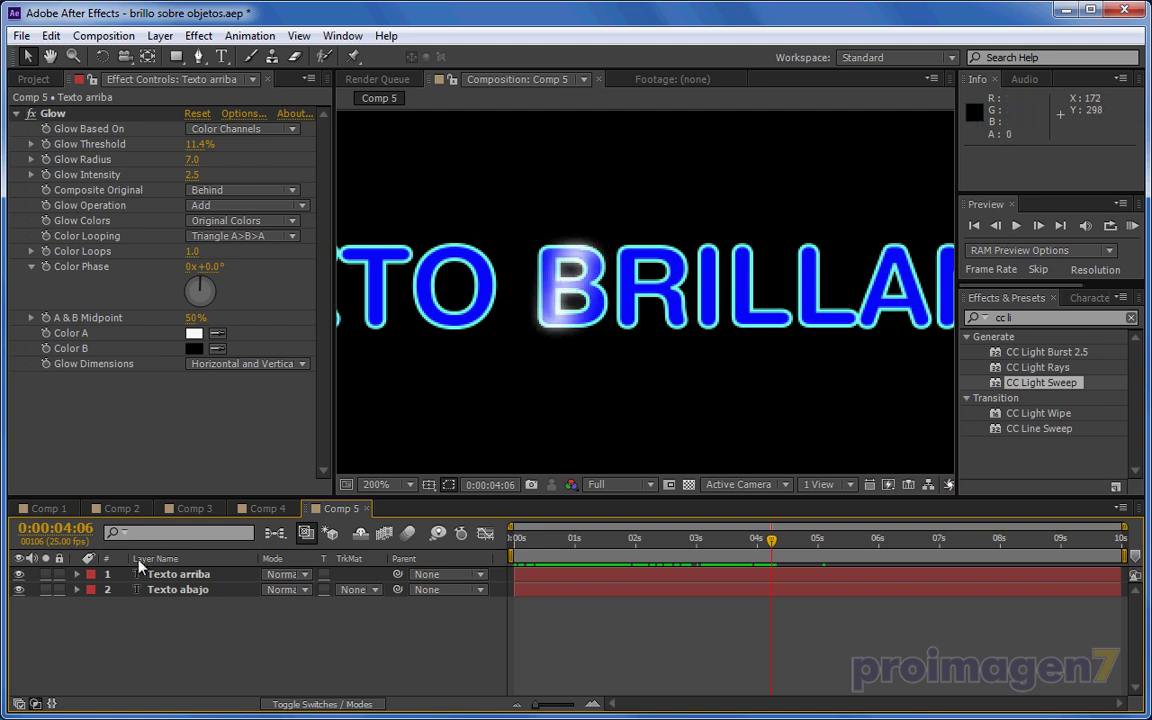
{"action": "left_click", "coordinate": [266, 508]}
{"action": "left_click_drag", "start_coordinate": [840, 545], "coordinate": [777, 561]}
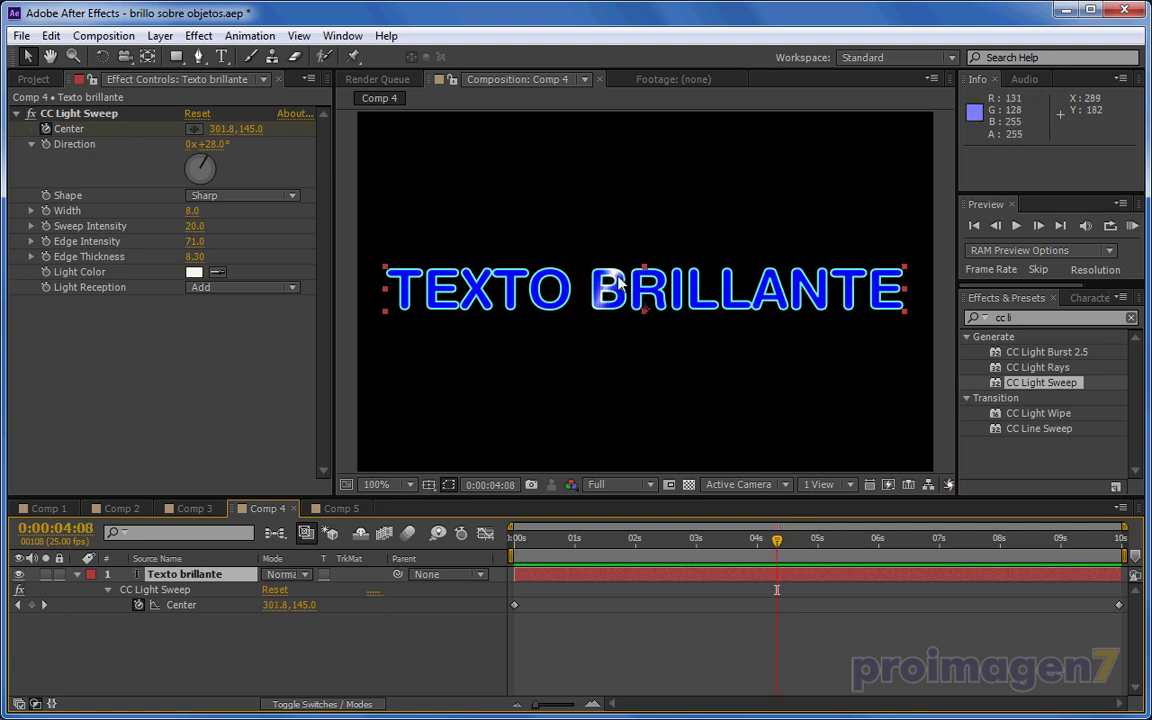
- Zoom Comp 4 to 200%, compare it with Comp 5, and select Texto arriba in Comp 5
{"action": "key", "text": "period"}
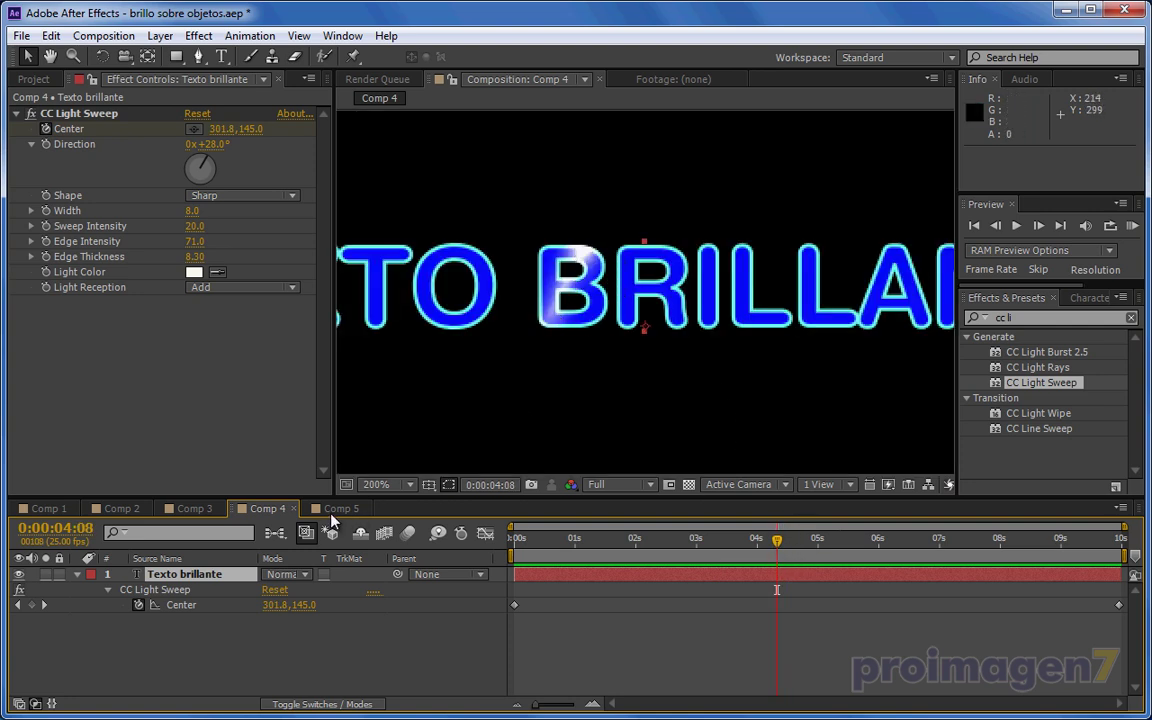
{"action": "left_click", "coordinate": [336, 508]}
{"action": "left_click", "coordinate": [280, 510]}
{"action": "left_click", "coordinate": [336, 510]}
{"action": "left_click", "coordinate": [268, 510]}
{"action": "left_click", "coordinate": [338, 510]}
{"action": "left_click", "coordinate": [268, 510]}
{"action": "left_click", "coordinate": [338, 510]}
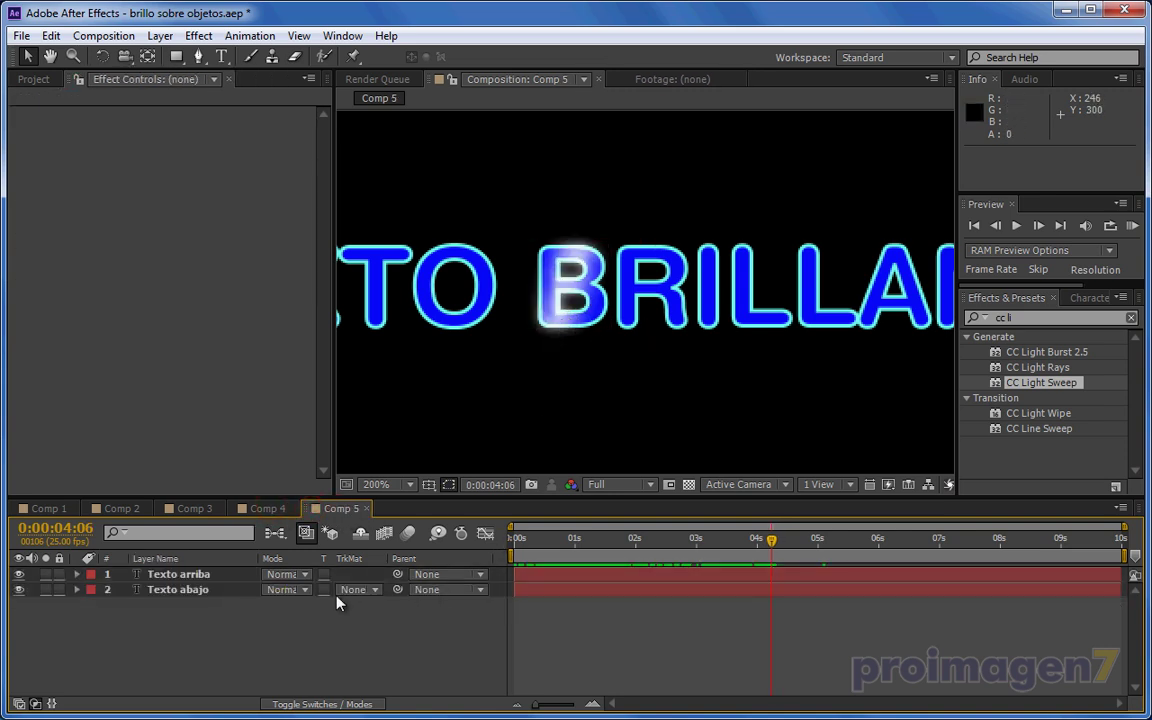
{"action": "left_click", "coordinate": [176, 578]}
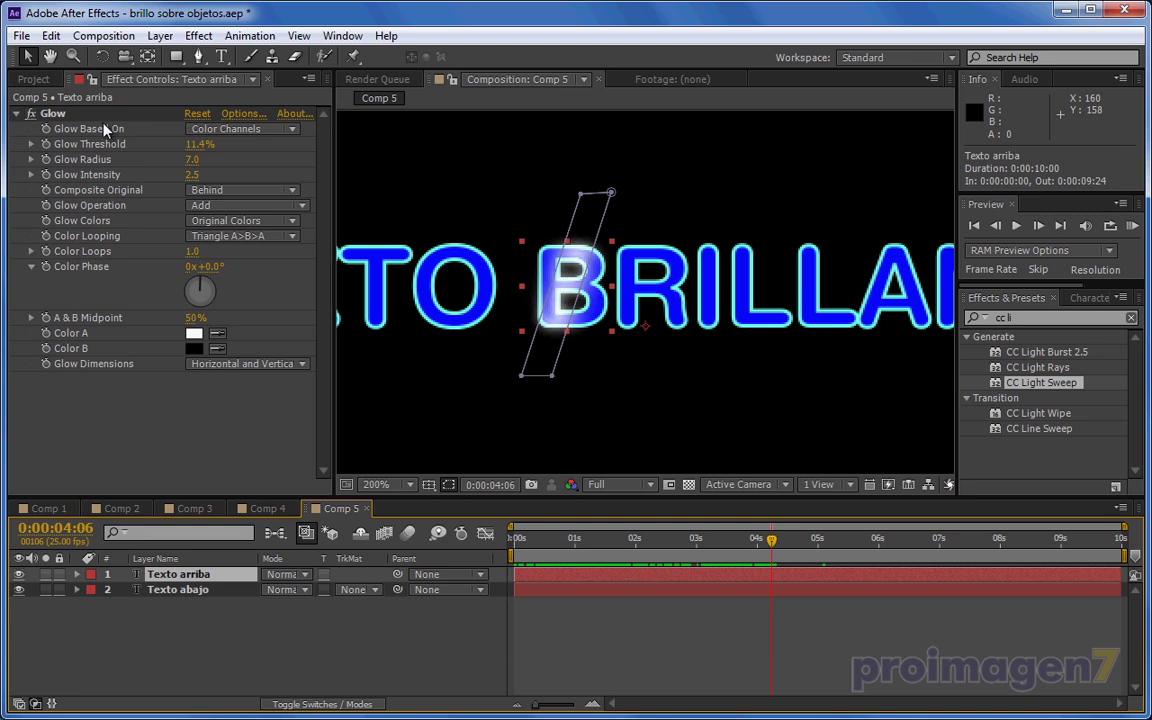
- Turn off Glow and add Trapcode Shine with Ray Length 2.2 and Boost Light 9.1
{"action": "left_click", "coordinate": [31, 114]}
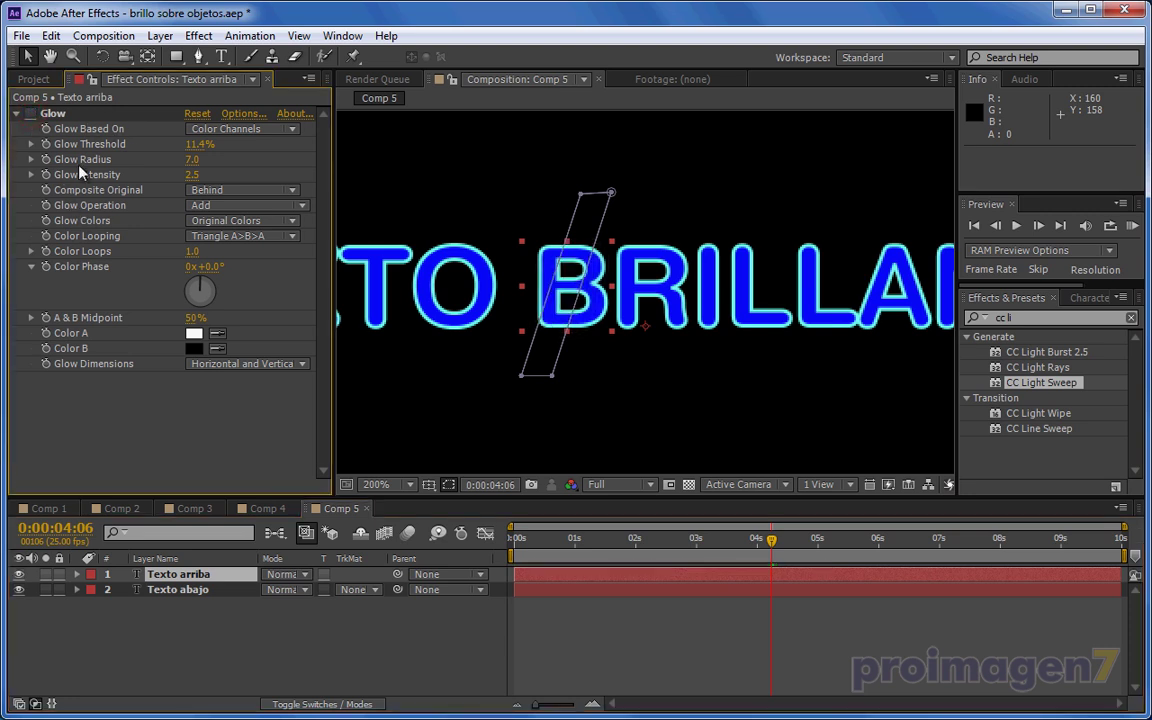
{"action": "left_click", "coordinate": [198, 36]}
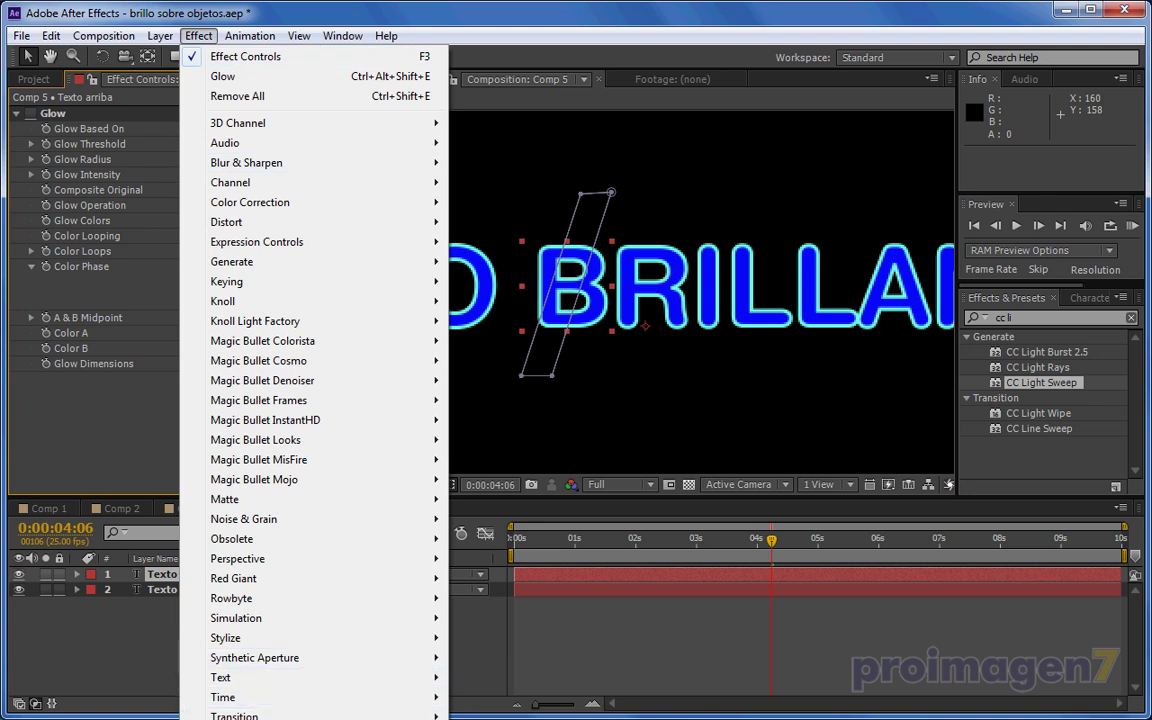
{"action": "mouse_move", "coordinate": [400, 718]}
{"action": "left_click", "coordinate": [490, 697]}
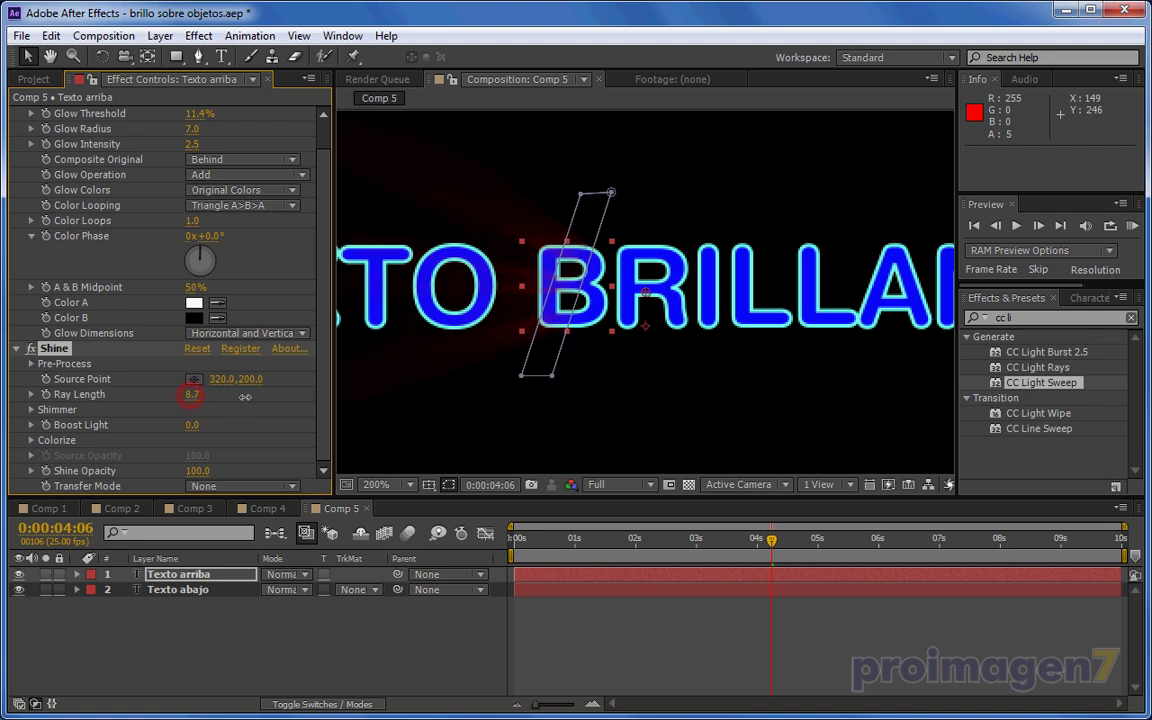
{"action": "left_click_drag", "start_coordinate": [189, 394], "coordinate": [162, 394]}
{"action": "left_click_drag", "start_coordinate": [239, 427], "coordinate": [275, 430]}
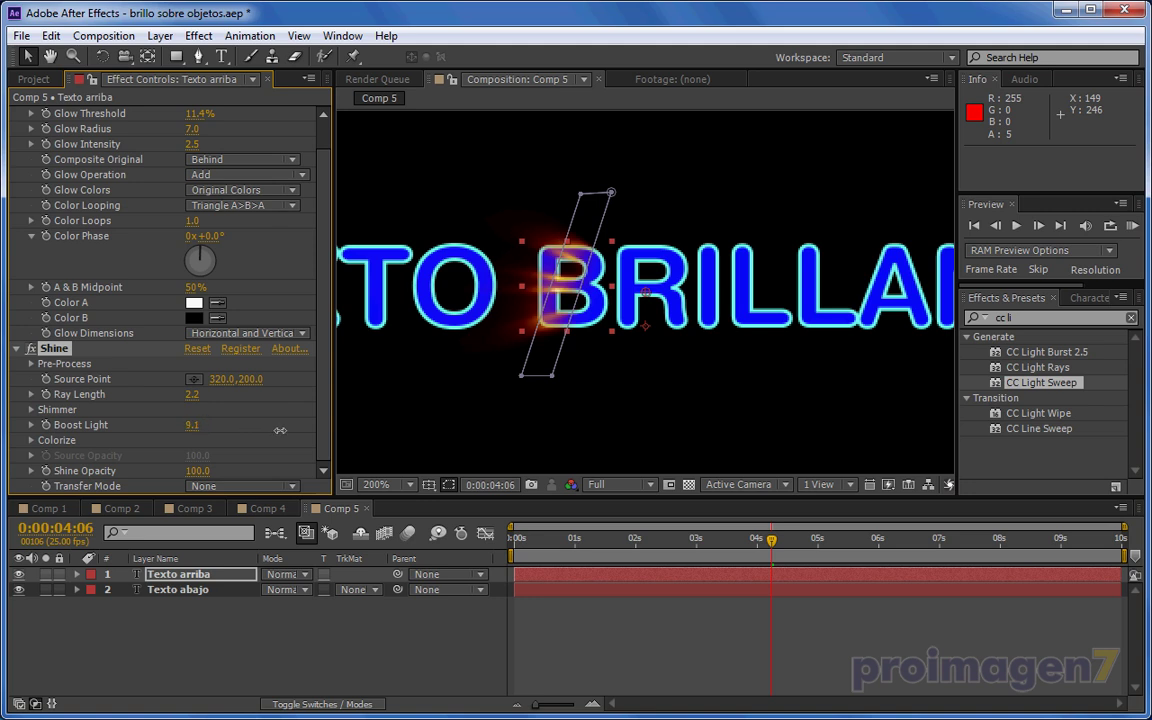
- Scrub the timeline to watch the shine rays sweep across the letters
{"action": "left_click", "coordinate": [594, 541]}
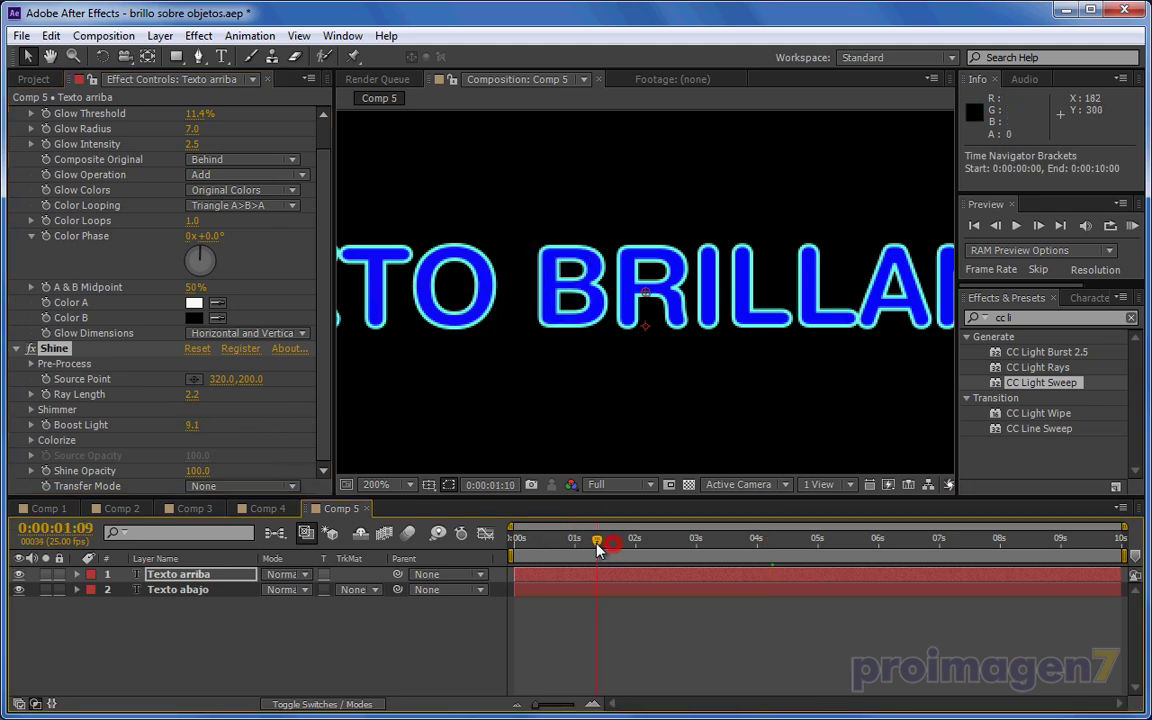
{"action": "left_click_drag", "start_coordinate": [598, 549], "coordinate": [848, 570]}
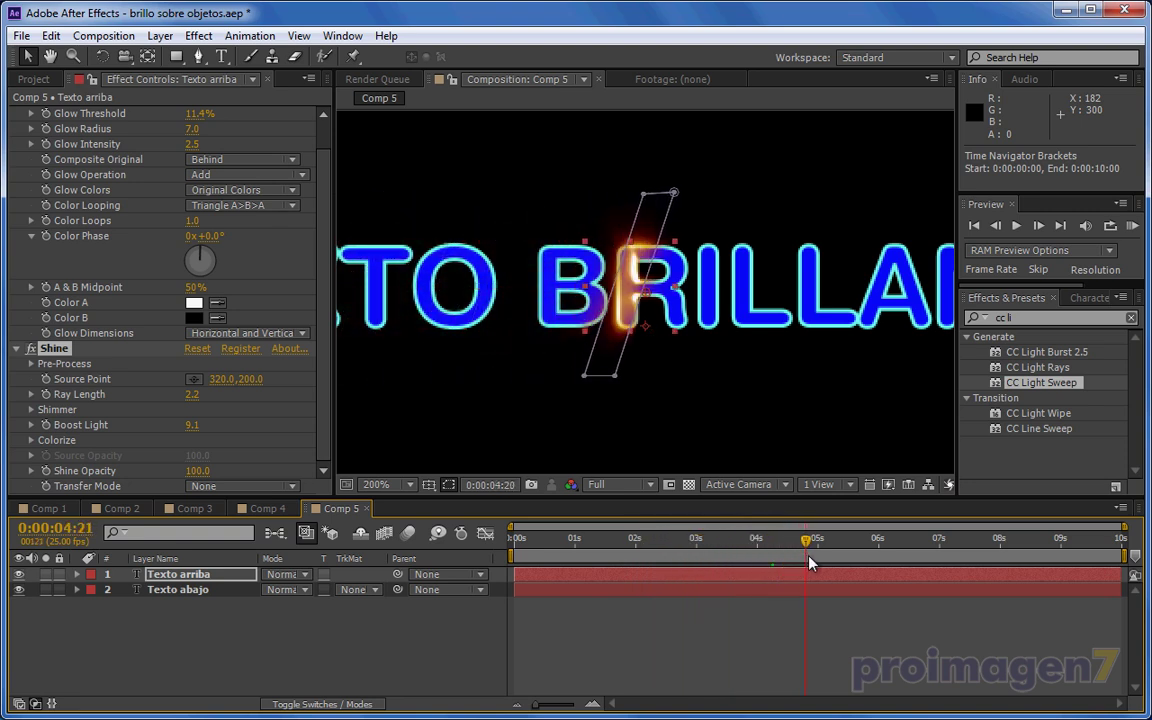
{"action": "left_click_drag", "start_coordinate": [848, 570], "coordinate": [835, 575]}
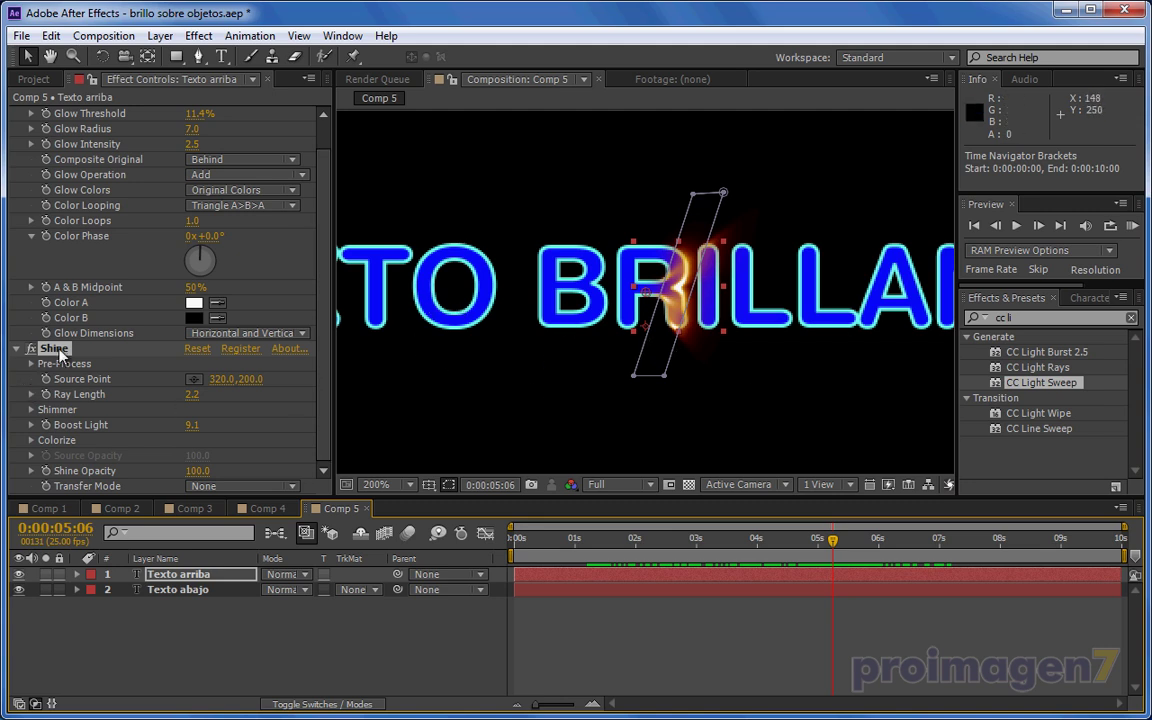
- Delete Shine, re-enable Glow, and set Glow Radius 4.0 and Intensity 3.6
{"action": "key", "text": "Delete"}
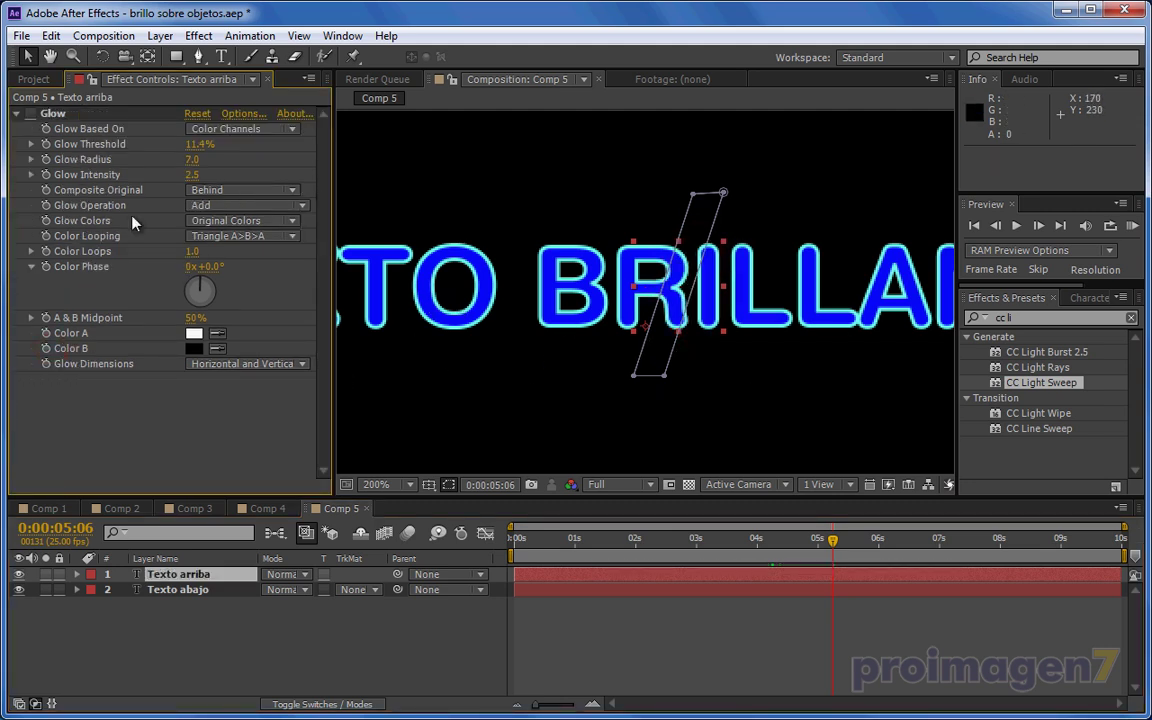
{"action": "left_click", "coordinate": [30, 114]}
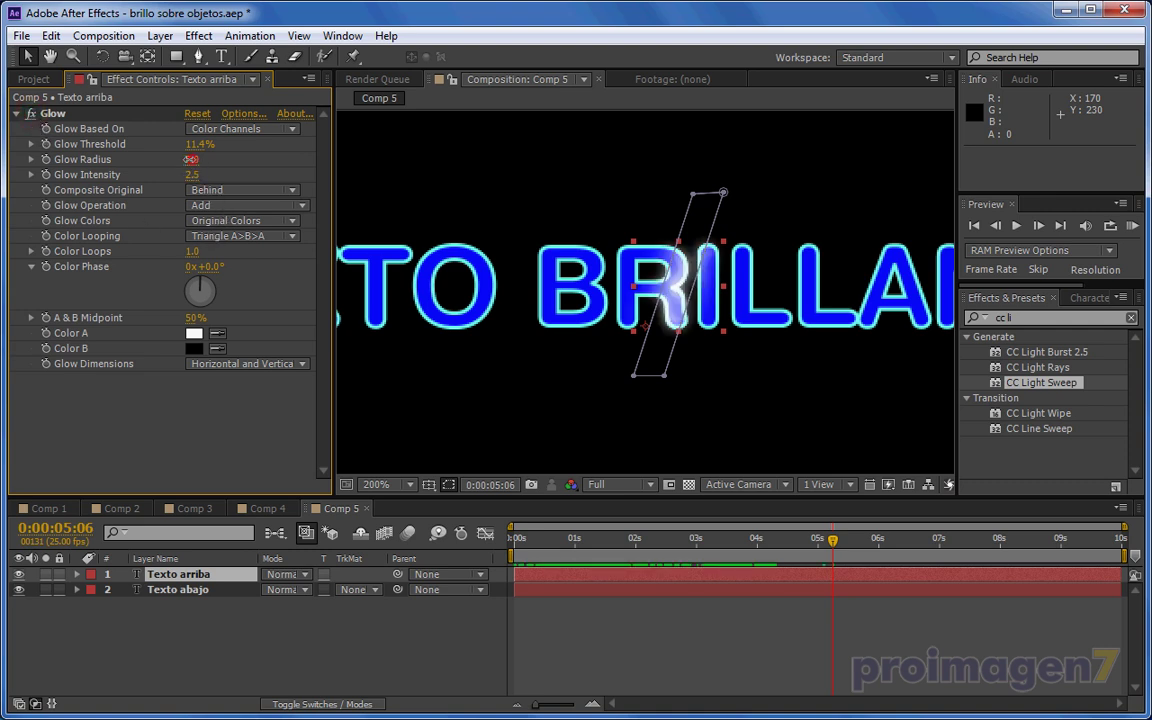
{"action": "left_click_drag", "start_coordinate": [190, 159], "coordinate": [192, 166]}
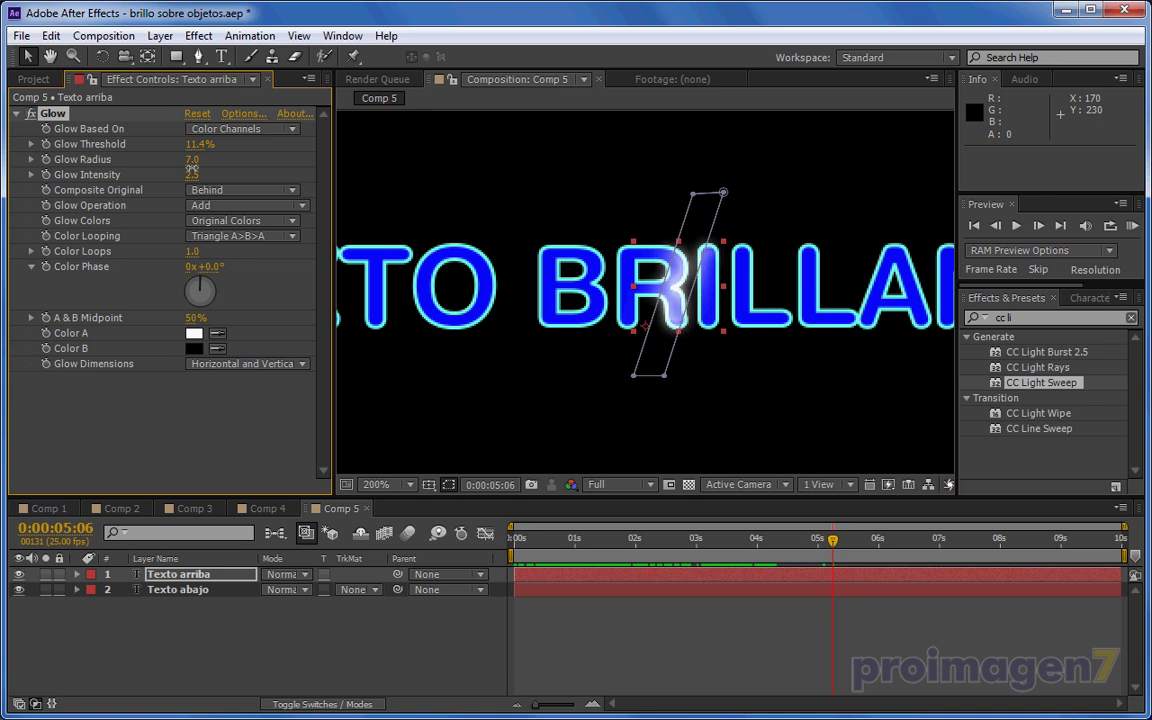
{"action": "left_click_drag", "start_coordinate": [191, 175], "coordinate": [189, 161]}
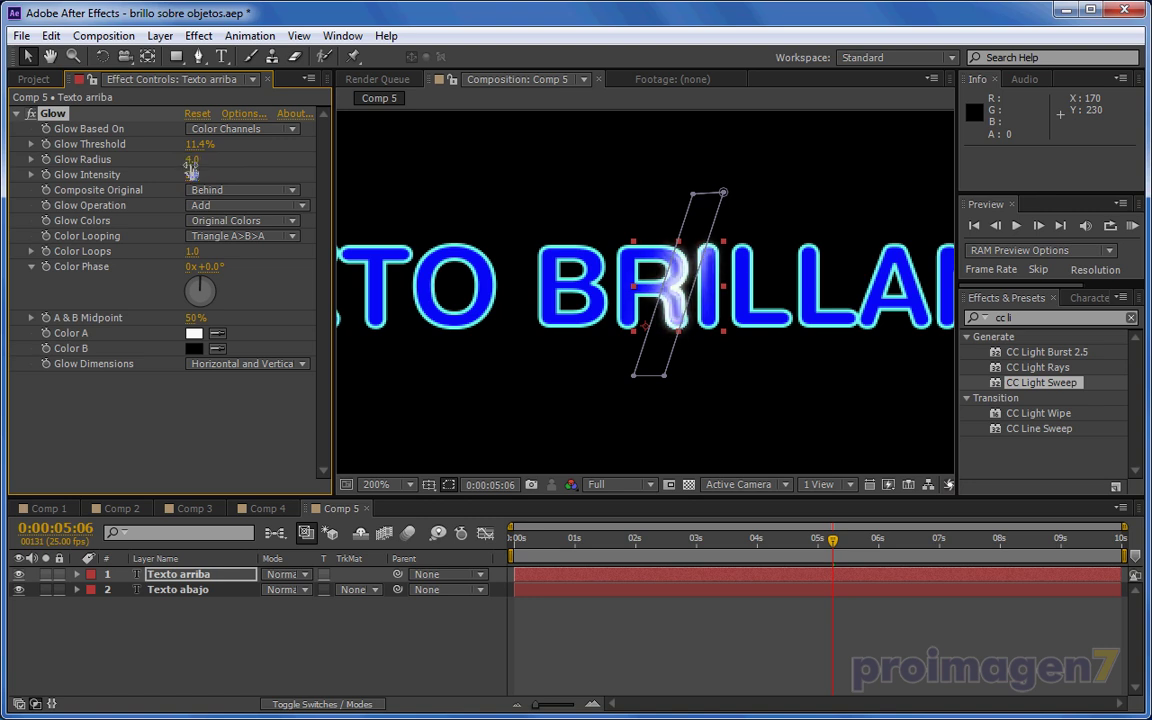
{"action": "mouse_move", "coordinate": [199, 144]}
{"action": "left_mouse_down"}
{"action": "mouse_move", "coordinate": [316, 148]}
{"action": "mouse_move", "coordinate": [237, 158]}
{"action": "mouse_move", "coordinate": [250, 154]}
{"action": "left_mouse_up"}
- Deselect the layer and preview the tighter glow sweep along the timeline
{"action": "left_click", "coordinate": [757, 455]}
{"action": "mouse_move", "coordinate": [761, 540]}
{"action": "left_mouse_down"}
{"action": "mouse_move", "coordinate": [918, 530]}
{"action": "mouse_move", "coordinate": [710, 528]}
{"action": "mouse_move", "coordinate": [838, 527]}
{"action": "left_mouse_up"}
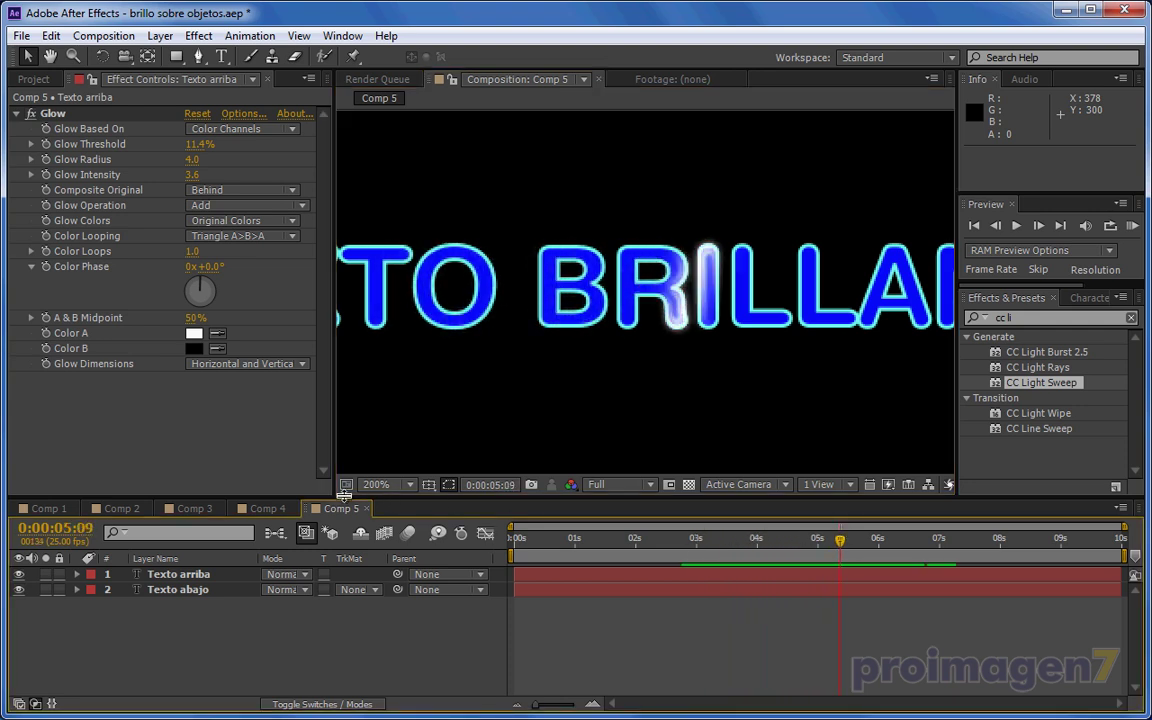
{"action": "left_click", "coordinate": [270, 510]}
- Widen Comp 4's CC Light Sweep to Width 20.0 and show the Project panel
{"action": "left_click_drag", "start_coordinate": [643, 538], "coordinate": [765, 540]}
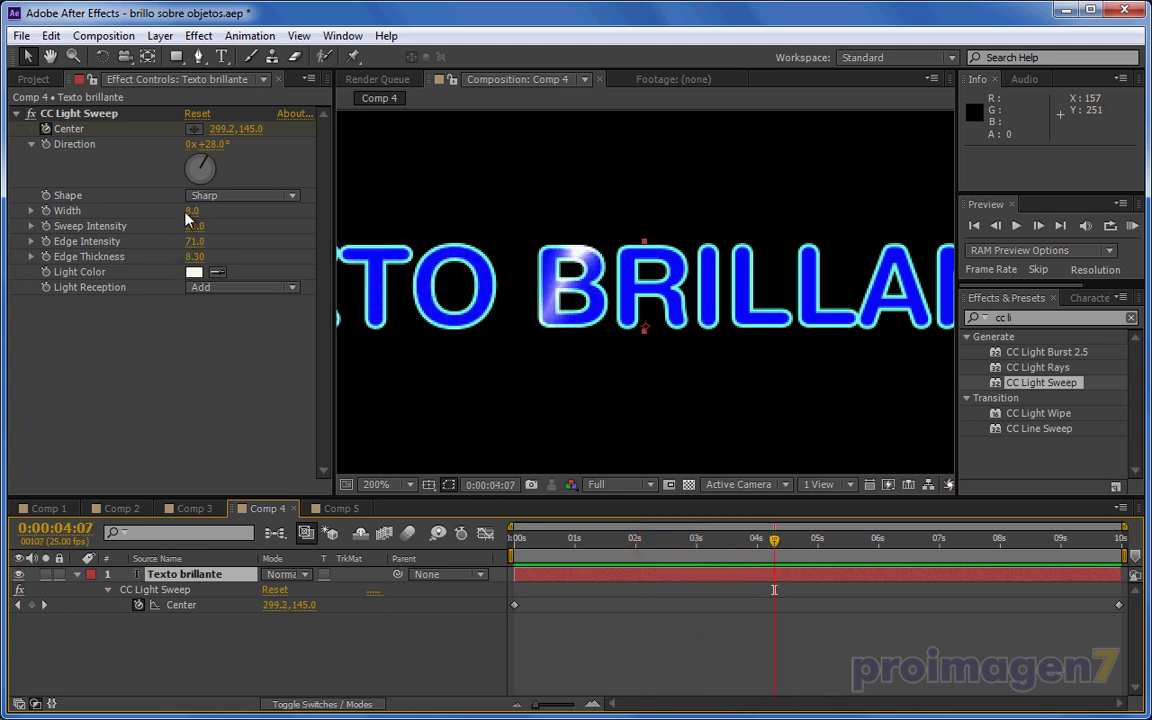
{"action": "left_click_drag", "start_coordinate": [191, 211], "coordinate": [225, 211]}
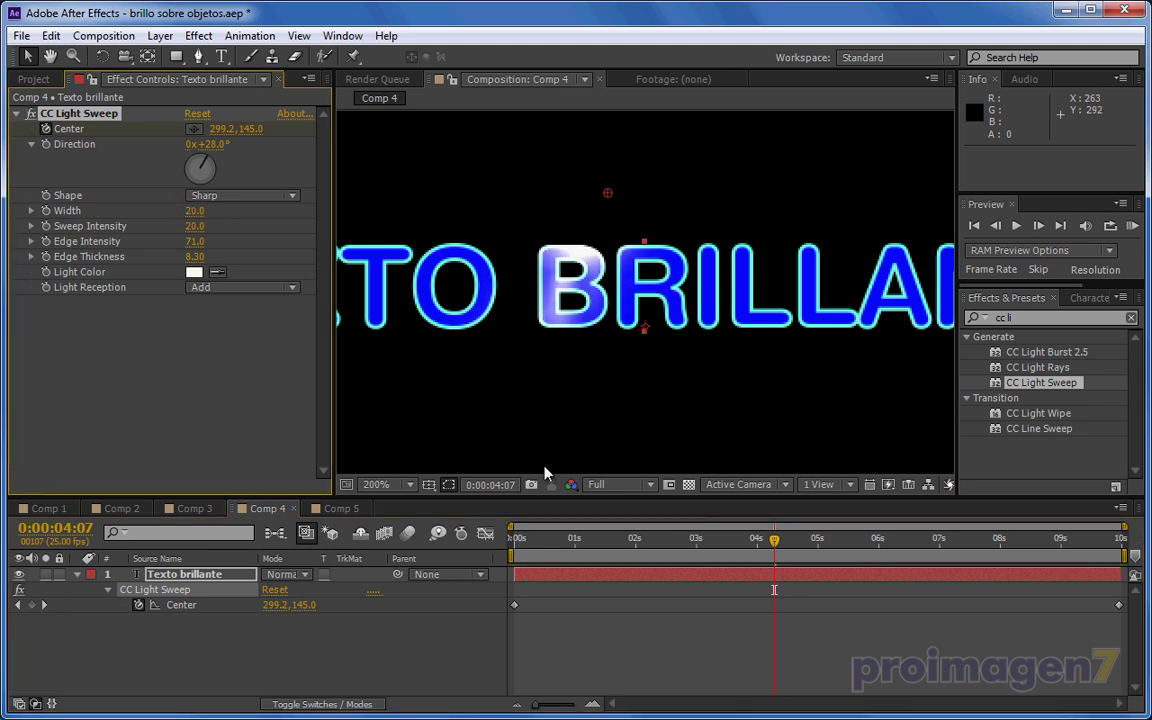
{"action": "mouse_move", "coordinate": [596, 555]}
{"action": "left_mouse_down"}
{"action": "mouse_move", "coordinate": [952, 577]}
{"action": "mouse_move", "coordinate": [630, 578]}
{"action": "mouse_move", "coordinate": [833, 580]}
{"action": "mouse_move", "coordinate": [786, 625]}
{"action": "left_mouse_up"}
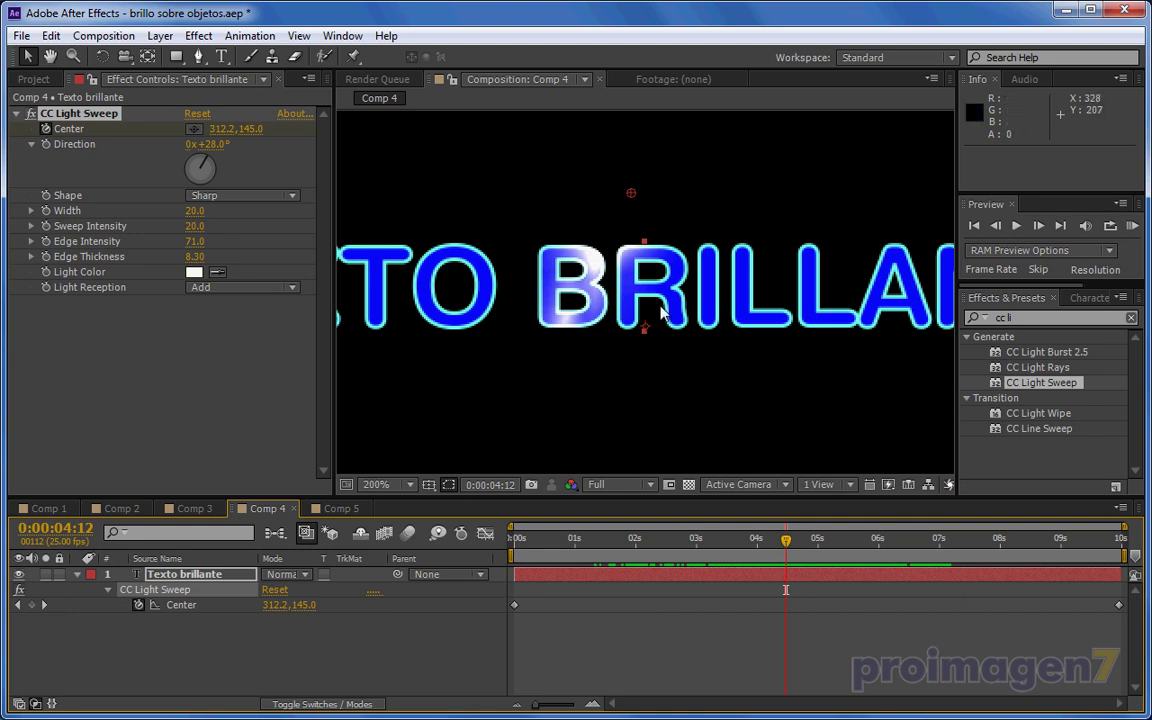
{"action": "left_click", "coordinate": [33, 79]}
{"action": "left_click", "coordinate": [160, 412]}
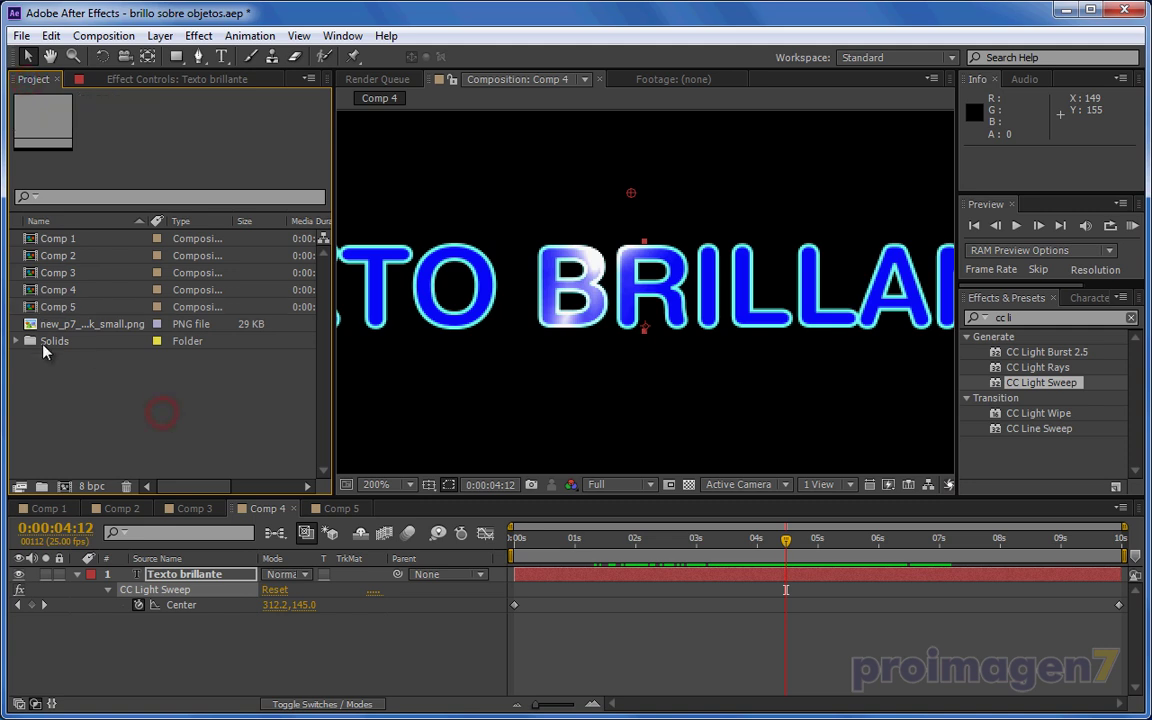
- Create a 640×400, 25 fps Comp 6 and add the proimagen7 logo PNG as its layer
{"action": "left_click", "coordinate": [99, 40]}
{"action": "left_click", "coordinate": [125, 57]}
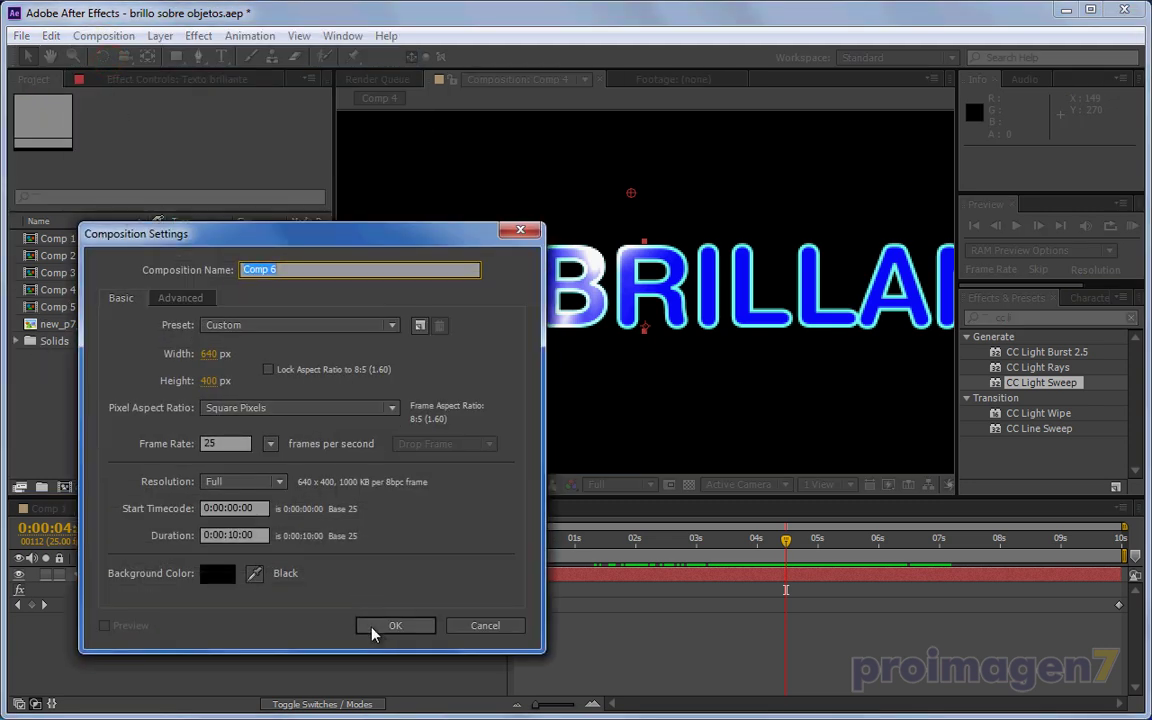
{"action": "left_click", "coordinate": [390, 626]}
{"action": "left_click_drag", "start_coordinate": [43, 343], "coordinate": [141, 591]}
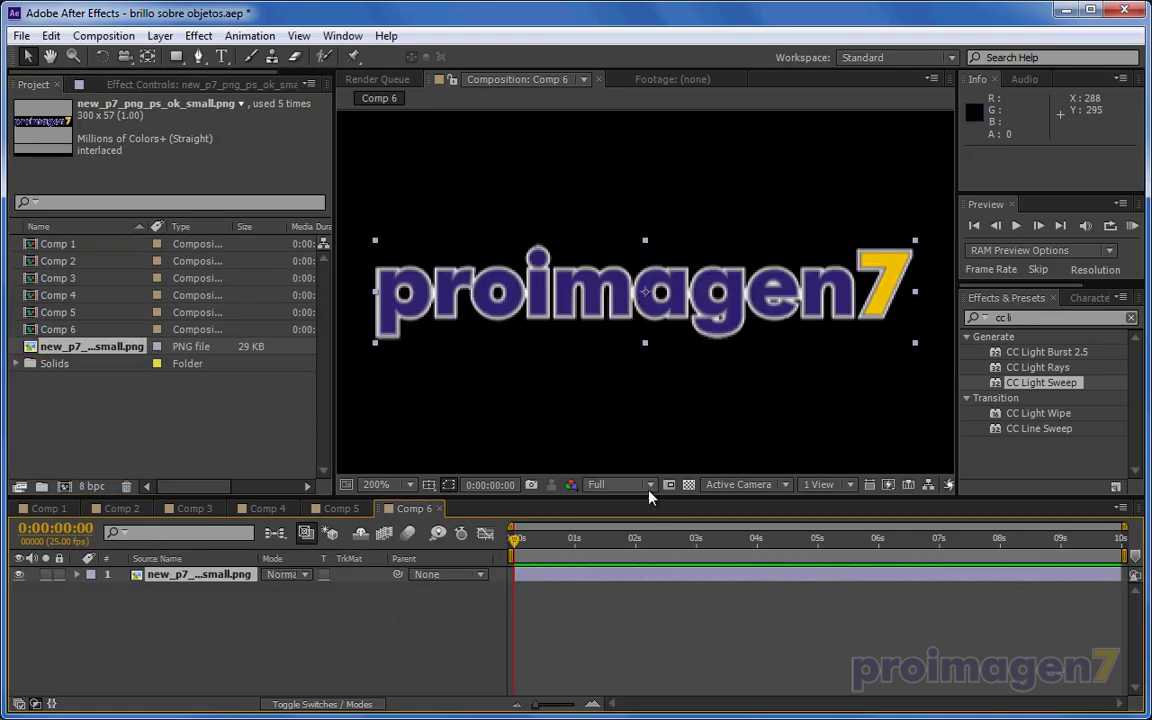
{"action": "left_click", "coordinate": [688, 487]}
- Turn off the transparency grid and apply CC Light Sweep to the logo layer
{"action": "left_click", "coordinate": [688, 487]}
{"action": "left_click", "coordinate": [387, 633]}
{"action": "left_click", "coordinate": [226, 575]}
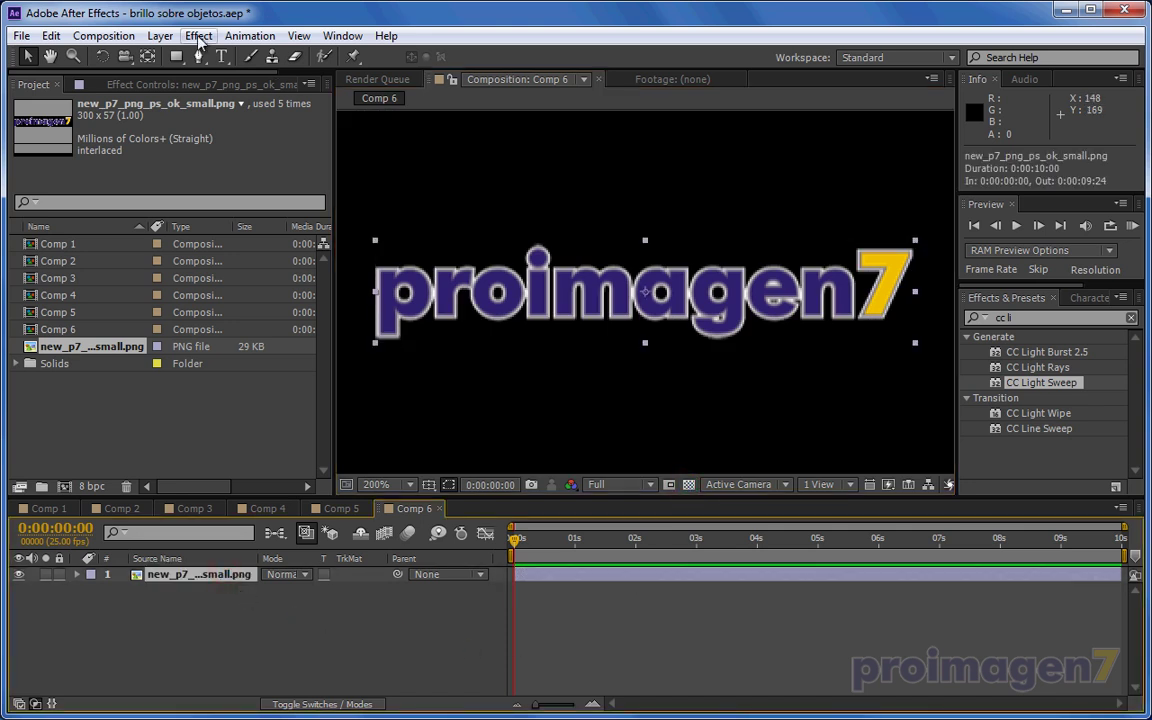
{"action": "left_click", "coordinate": [198, 36]}
{"action": "mouse_move", "coordinate": [240, 261]}
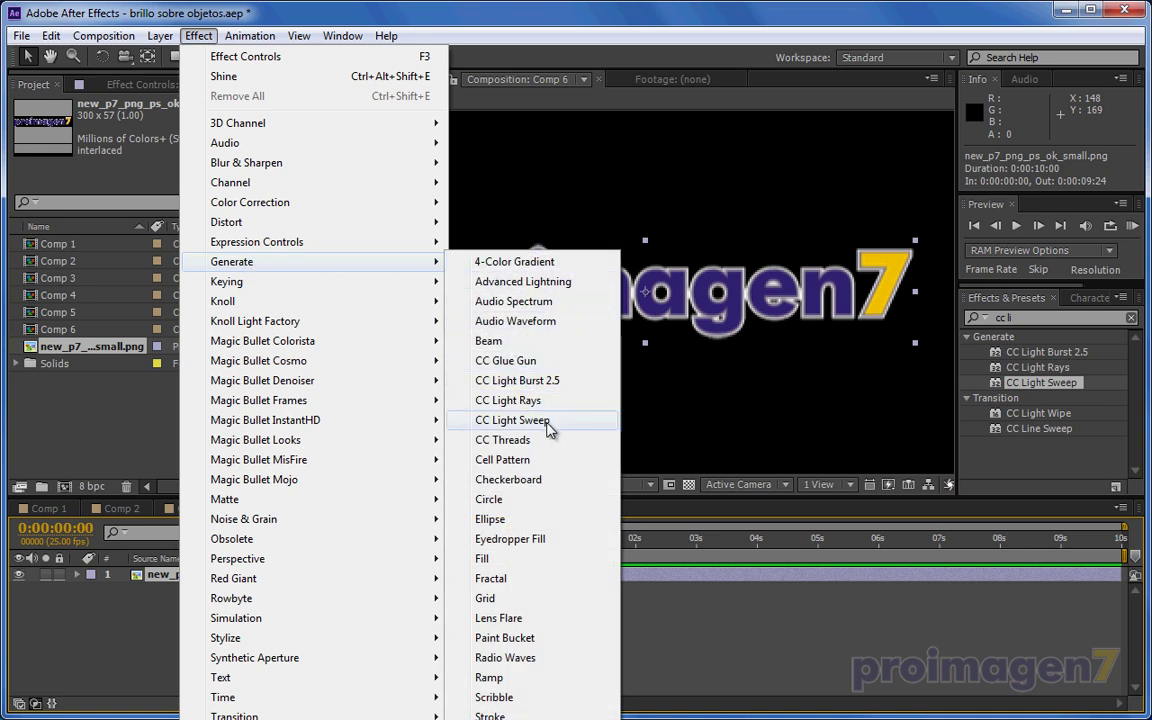
{"action": "left_click", "coordinate": [548, 421]}
- Try the sweep at +33° with thicker edges across the logo, then delete the effect
{"action": "mouse_move", "coordinate": [647, 280]}
{"action": "left_mouse_down"}
{"action": "mouse_move", "coordinate": [605, 215]}
{"action": "mouse_move", "coordinate": [572, 228]}
{"action": "left_mouse_up"}
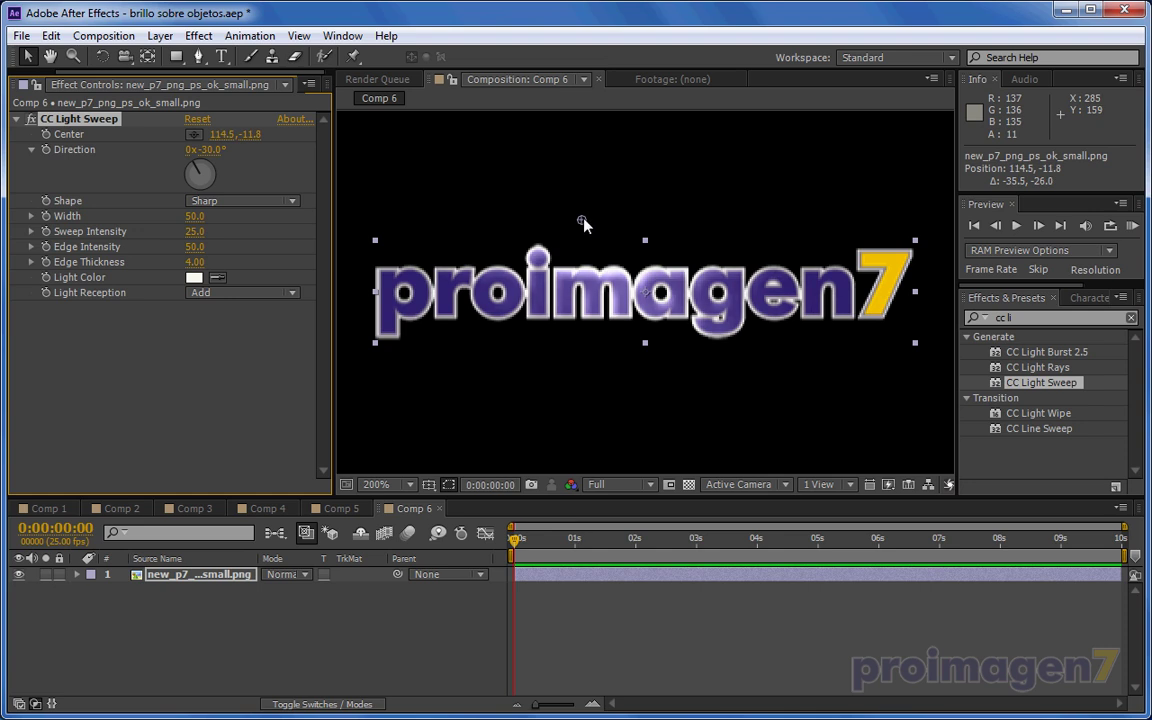
{"action": "mouse_move", "coordinate": [207, 150]}
{"action": "left_mouse_down"}
{"action": "mouse_move", "coordinate": [250, 207]}
{"action": "mouse_move", "coordinate": [157, 219]}
{"action": "mouse_move", "coordinate": [252, 232]}
{"action": "mouse_move", "coordinate": [213, 252]}
{"action": "mouse_move", "coordinate": [148, 254]}
{"action": "left_mouse_up"}
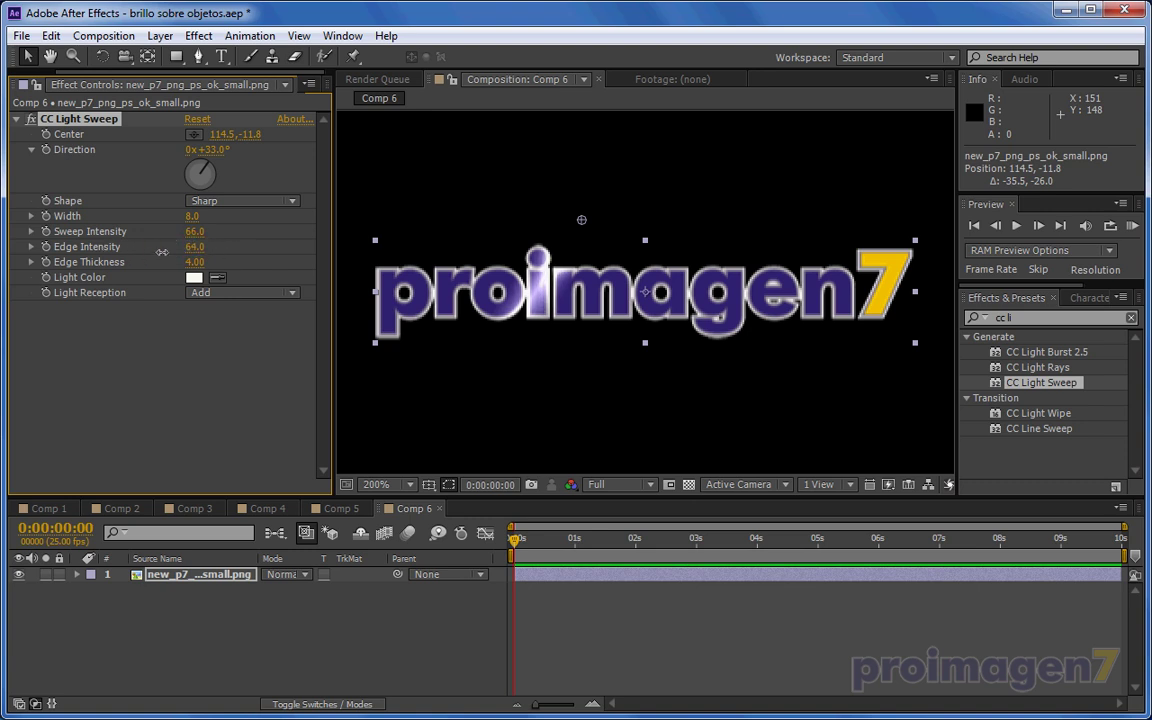
{"action": "left_click_drag", "start_coordinate": [194, 263], "coordinate": [237, 260]}
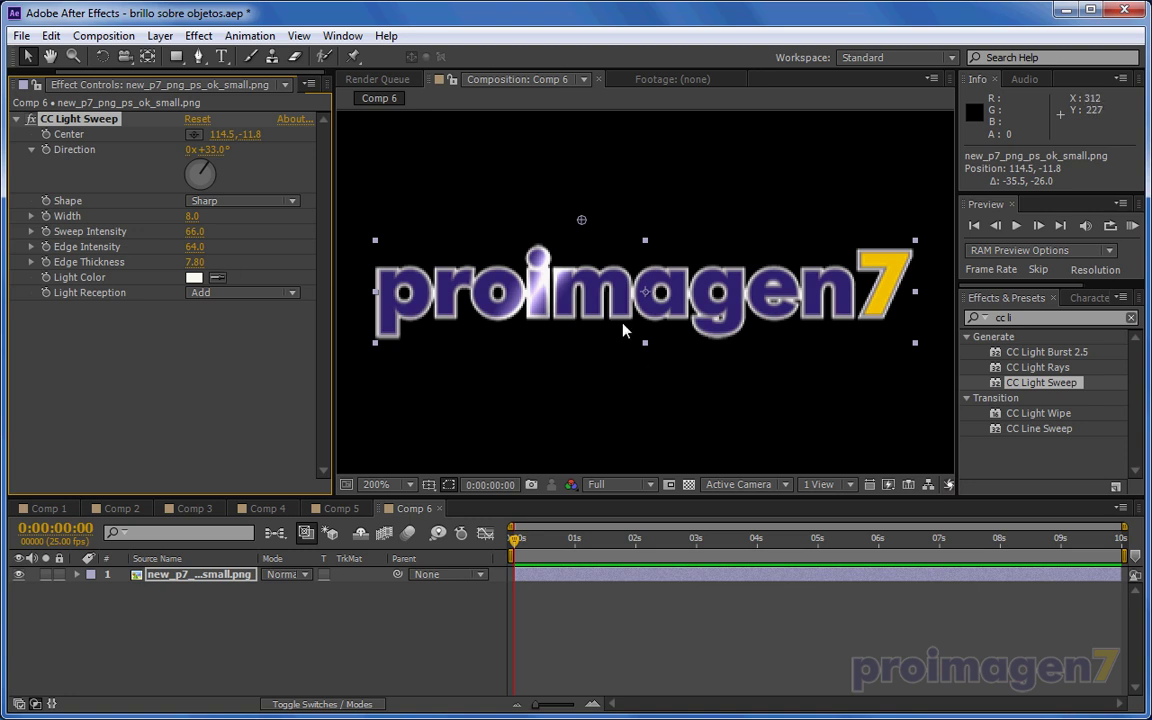
{"action": "mouse_move", "coordinate": [573, 219]}
{"action": "left_mouse_down"}
{"action": "mouse_move", "coordinate": [873, 215]}
{"action": "mouse_move", "coordinate": [665, 215]}
{"action": "left_mouse_up"}
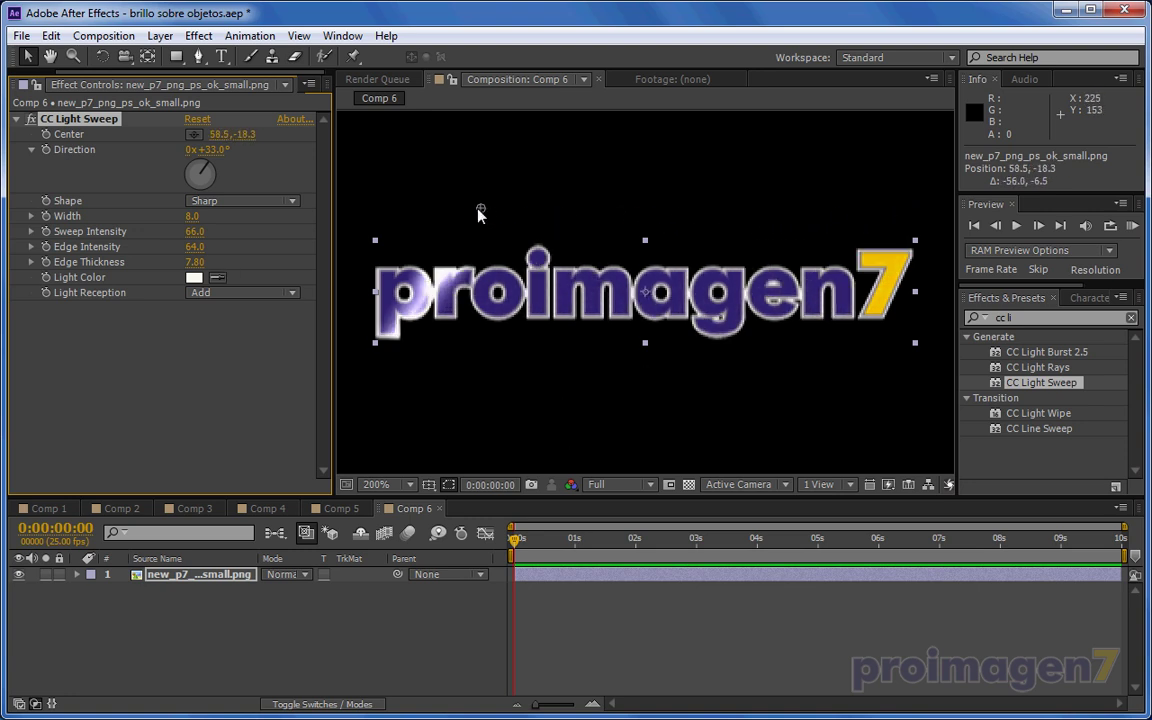
{"action": "left_click_drag", "start_coordinate": [665, 215], "coordinate": [613, 203]}
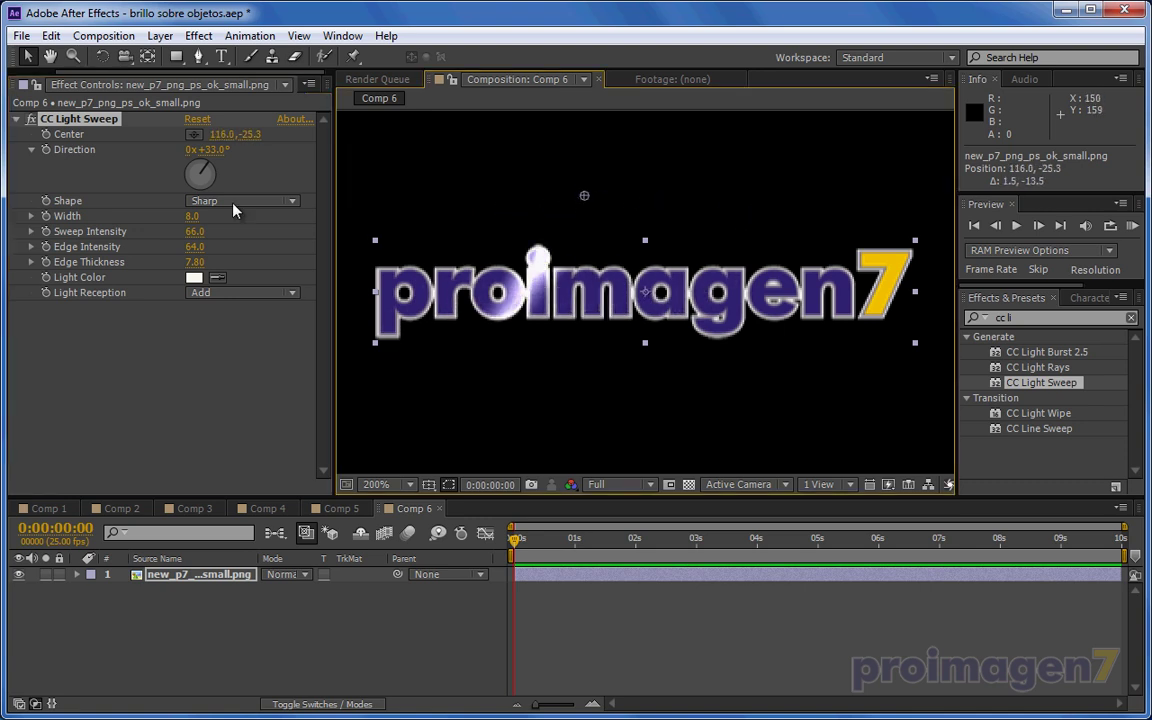
{"action": "left_click", "coordinate": [88, 121]}
{"action": "key", "text": "Delete"}
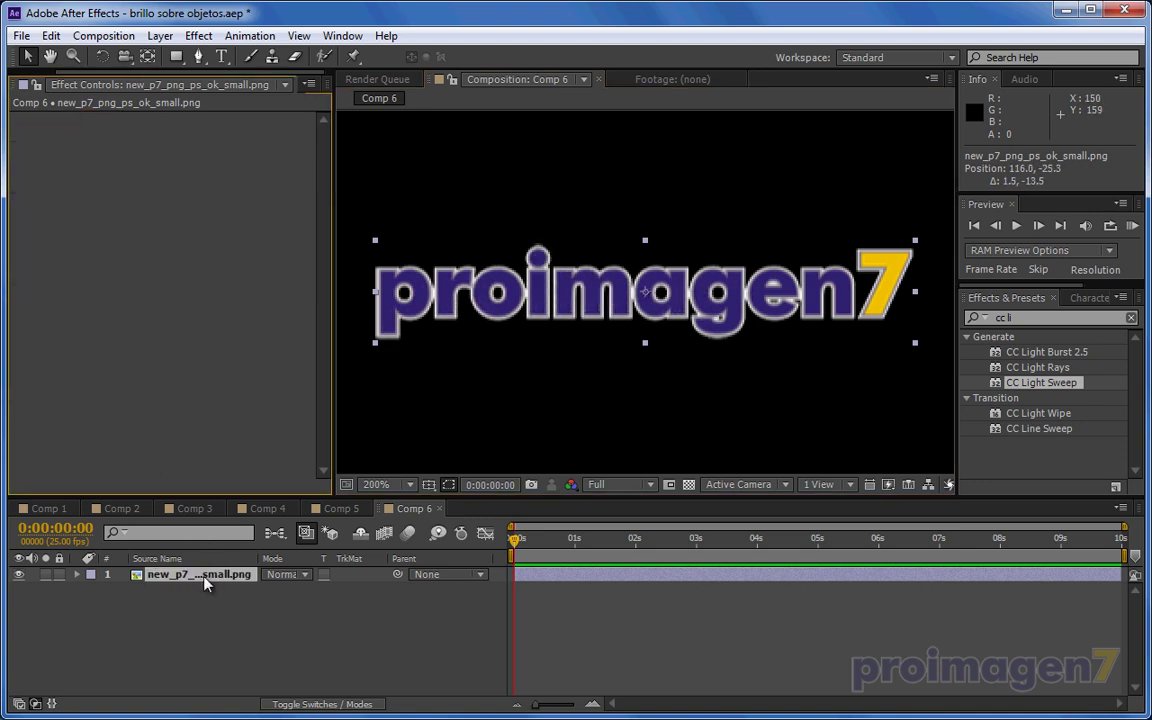
- Duplicate the logo layer and give the copy a Glow with intensity 2.3 and radius 22
{"action": "left_click", "coordinate": [205, 580]}
{"action": "key", "text": "ctrl+d"}
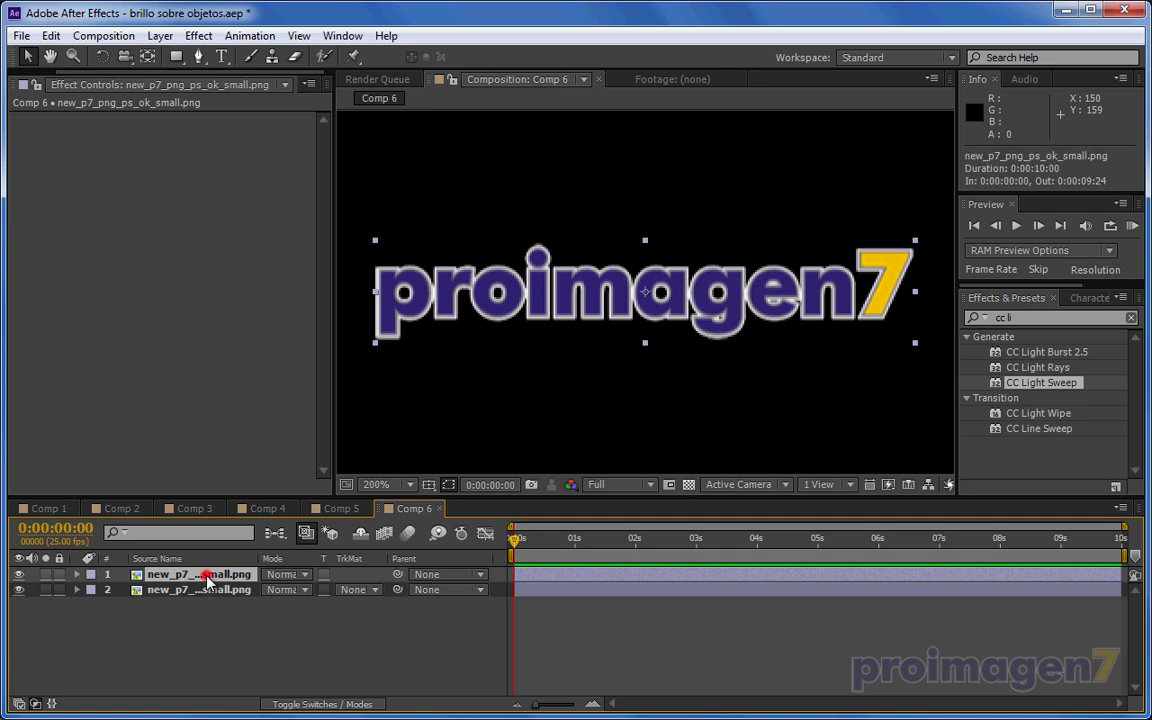
{"action": "left_click", "coordinate": [196, 36]}
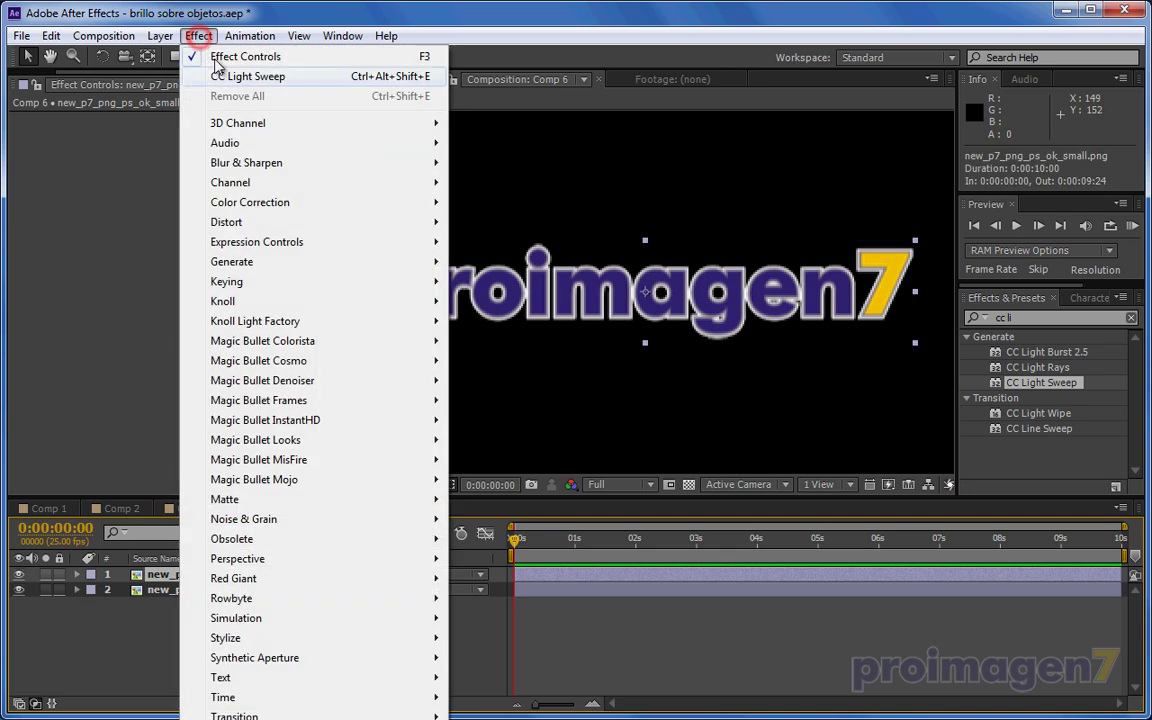
{"action": "mouse_move", "coordinate": [330, 640]}
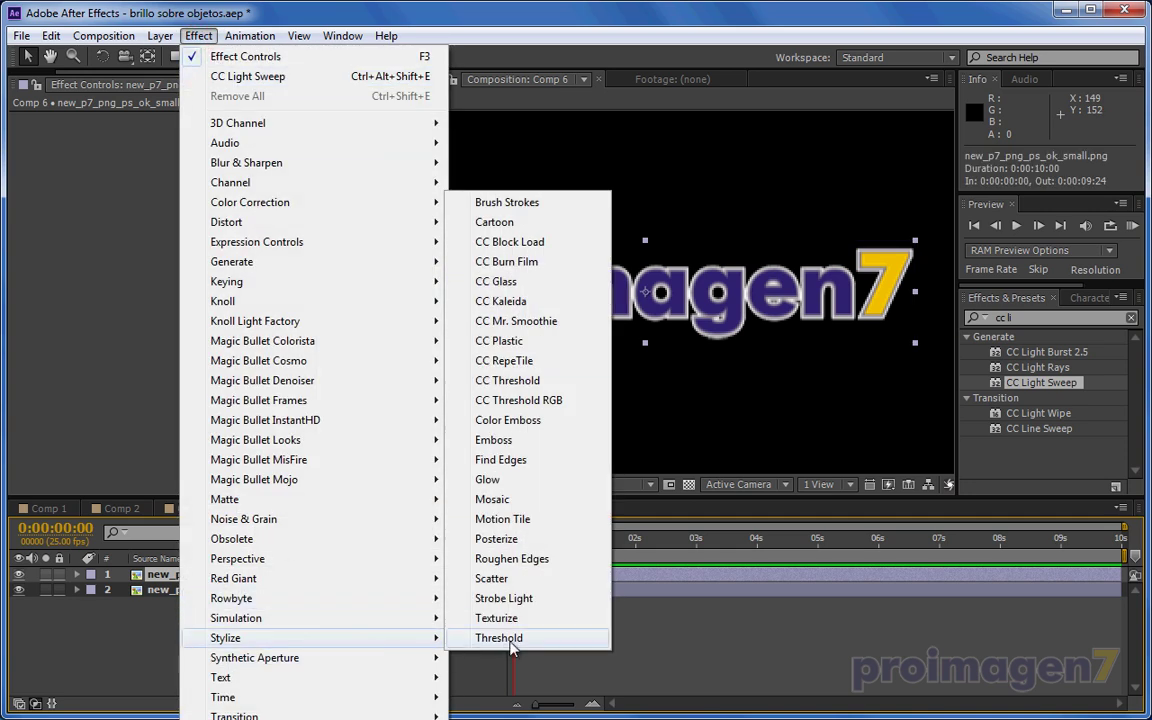
{"action": "left_click", "coordinate": [480, 550]}
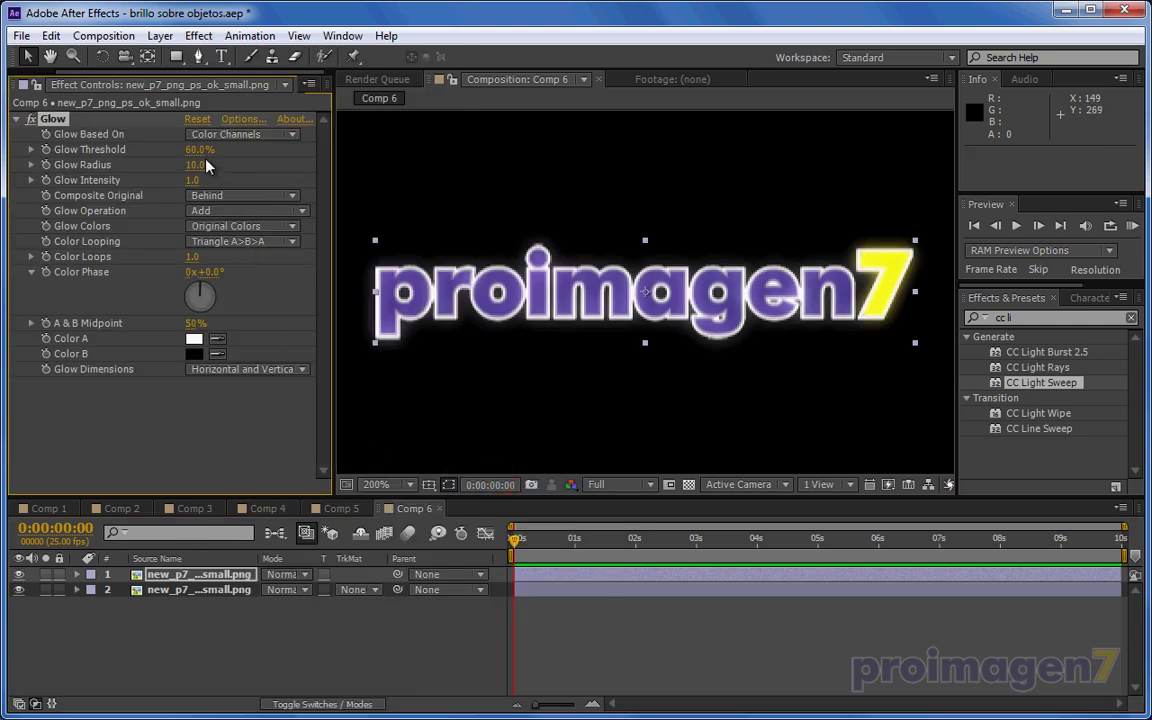
{"action": "left_click_drag", "start_coordinate": [192, 180], "coordinate": [316, 185]}
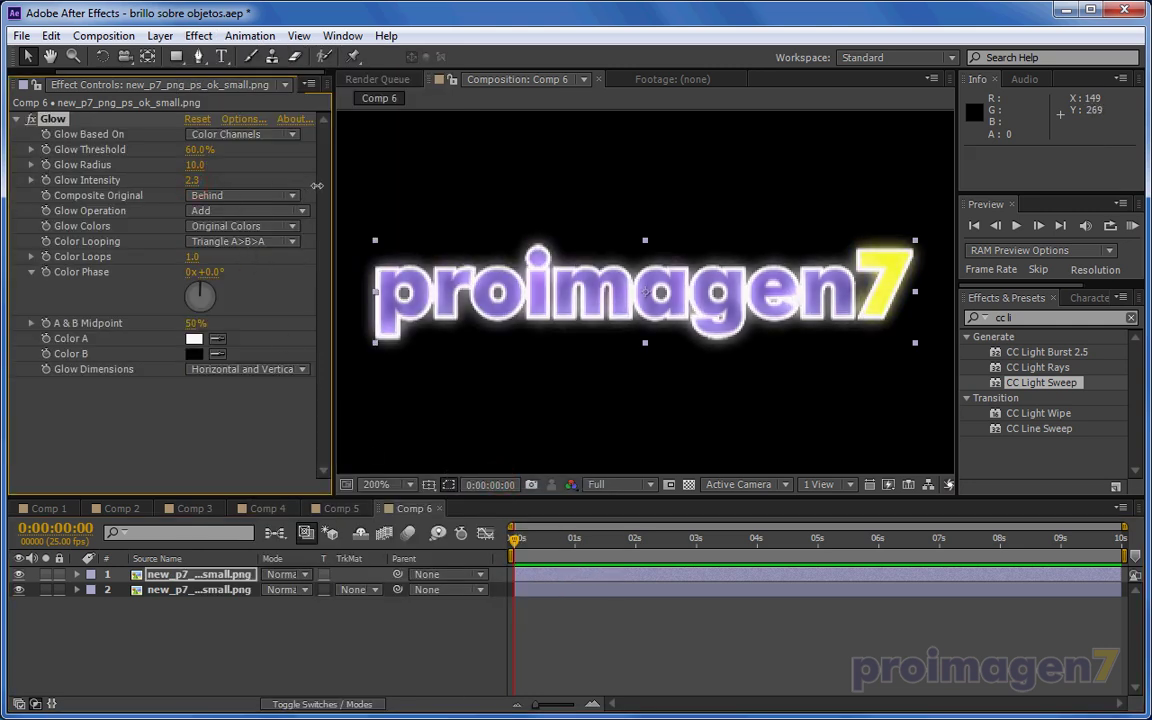
{"action": "left_click_drag", "start_coordinate": [192, 165], "coordinate": [147, 151]}
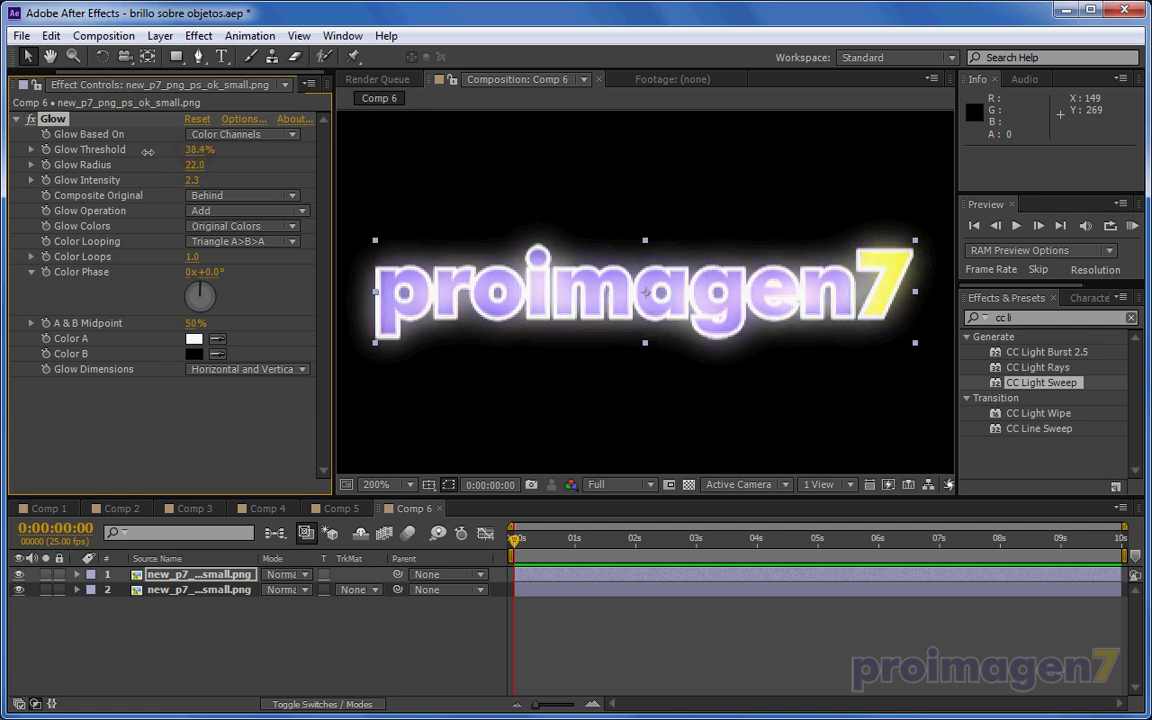
- Draw a thin, tall rectangle mask at the logo's left edge on the top copy
{"action": "left_click", "coordinate": [225, 575]}
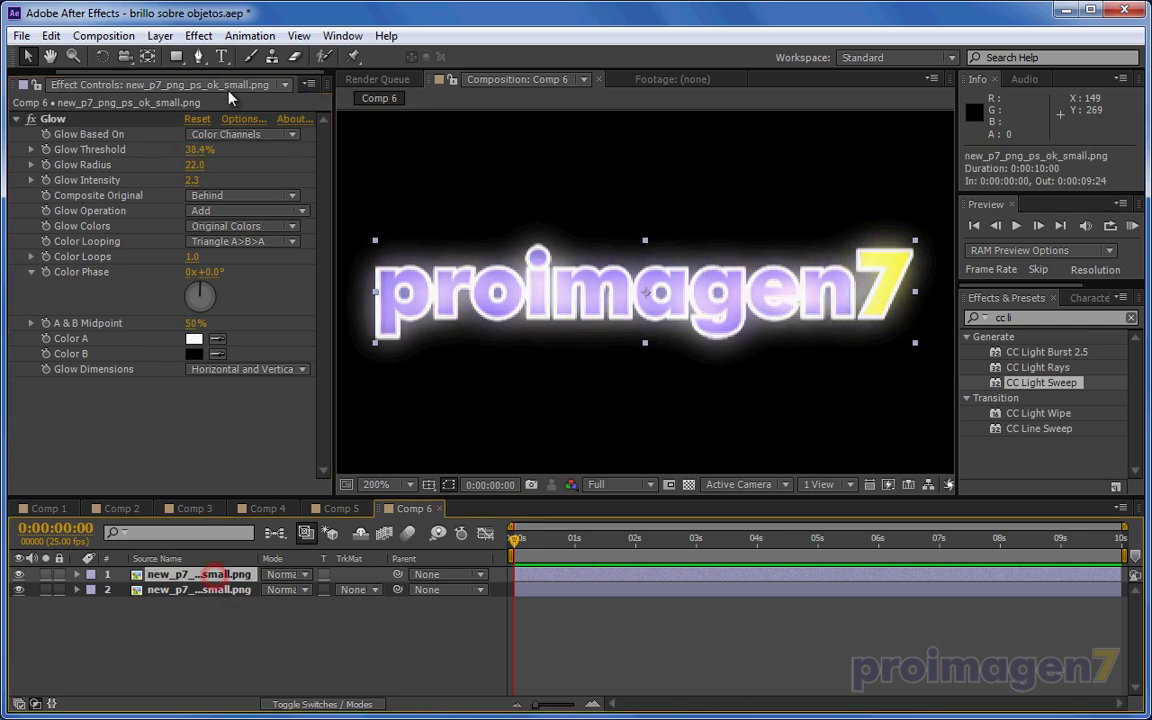
{"action": "left_click", "coordinate": [176, 56]}
{"action": "left_click_drag", "start_coordinate": [345, 217], "coordinate": [359, 362]}
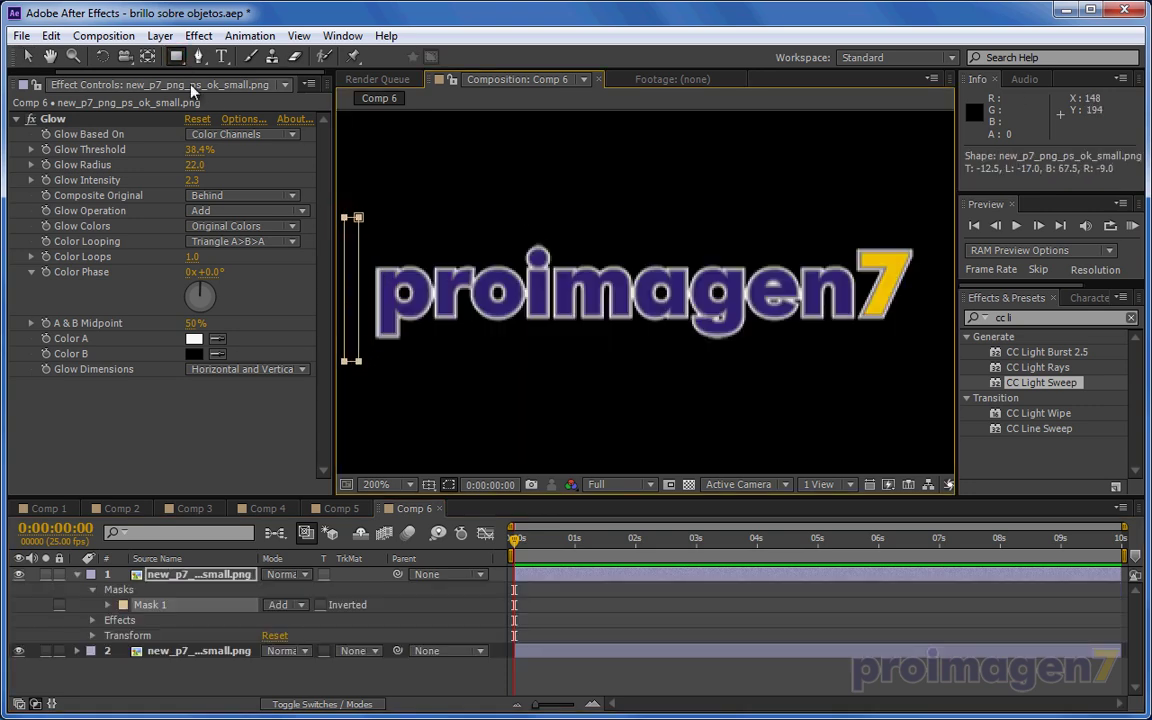
- Keyframe Mask 1's path to move from left of the logo to past its end
{"action": "left_click", "coordinate": [28, 57]}
{"action": "mouse_move", "coordinate": [358, 216]}
{"action": "left_mouse_down"}
{"action": "mouse_move", "coordinate": [384, 240]}
{"action": "mouse_move", "coordinate": [392, 215]}
{"action": "mouse_move", "coordinate": [375, 217]}
{"action": "mouse_move", "coordinate": [407, 225]}
{"action": "mouse_move", "coordinate": [390, 223]}
{"action": "left_mouse_up"}
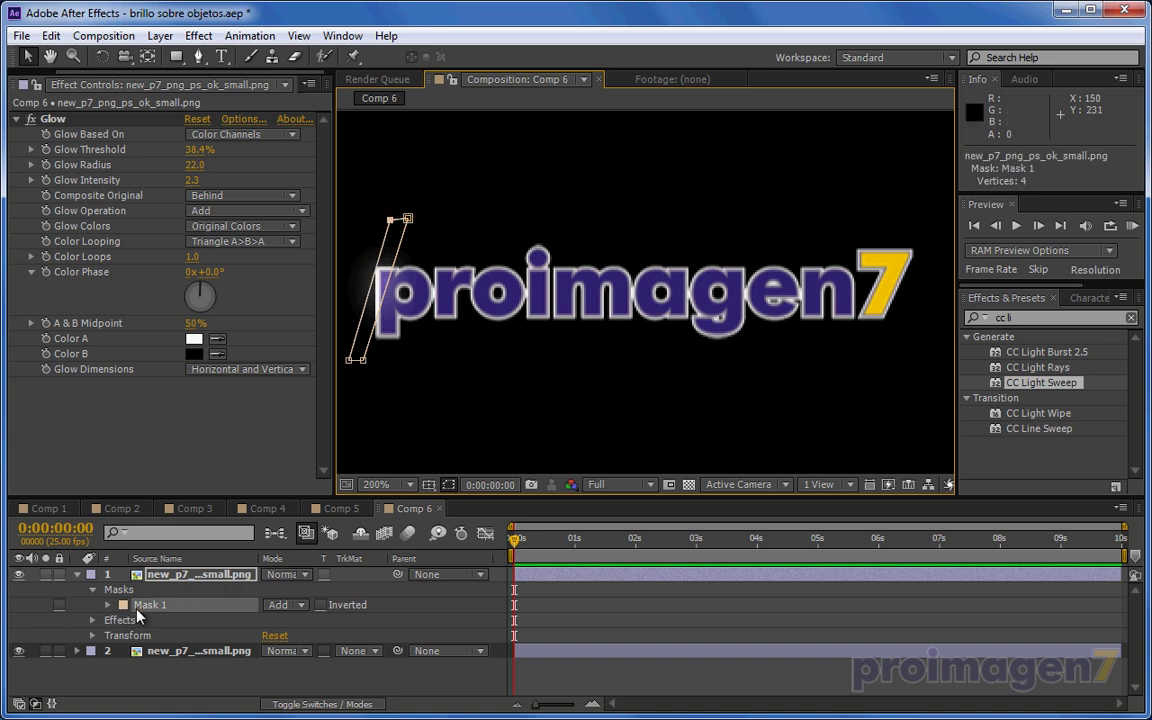
{"action": "left_click", "coordinate": [106, 605]}
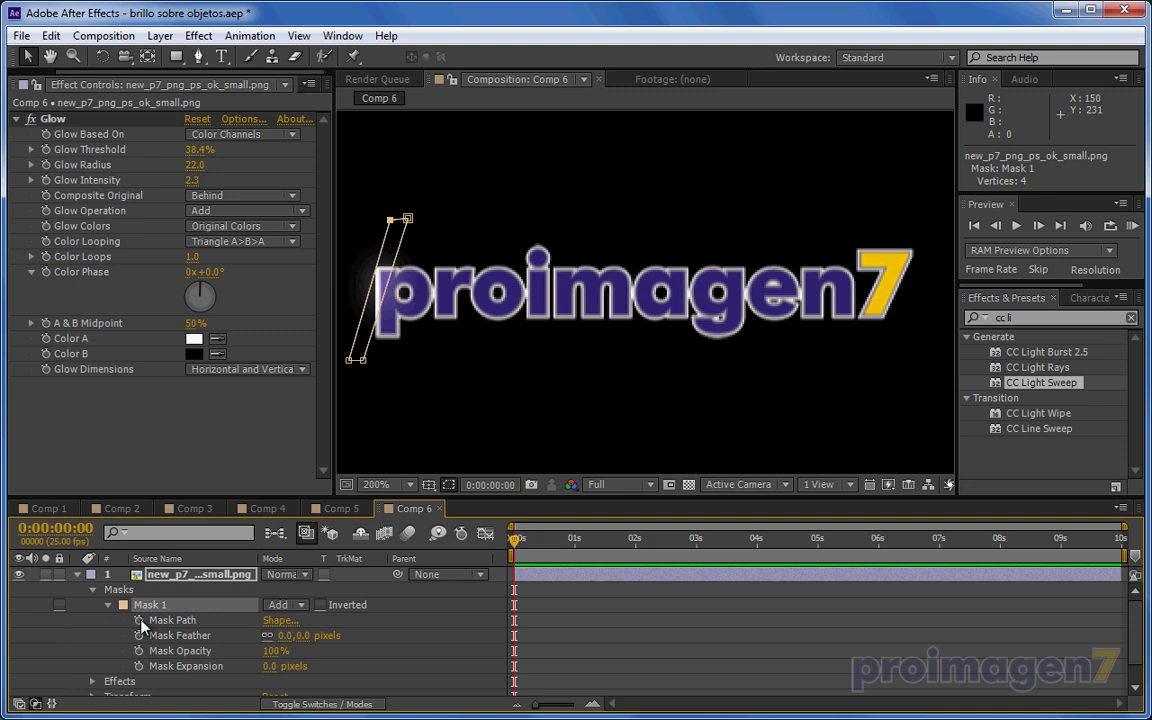
{"action": "left_click", "coordinate": [140, 620]}
{"action": "key", "text": "Left"}
{"action": "key", "text": "Left"}
{"action": "key", "text": "Left"}
{"action": "key", "text": "Left"}
{"action": "key", "text": "Left"}
{"action": "key", "text": "Left"}
{"action": "key", "text": "Left"}
{"action": "key", "text": "Left"}
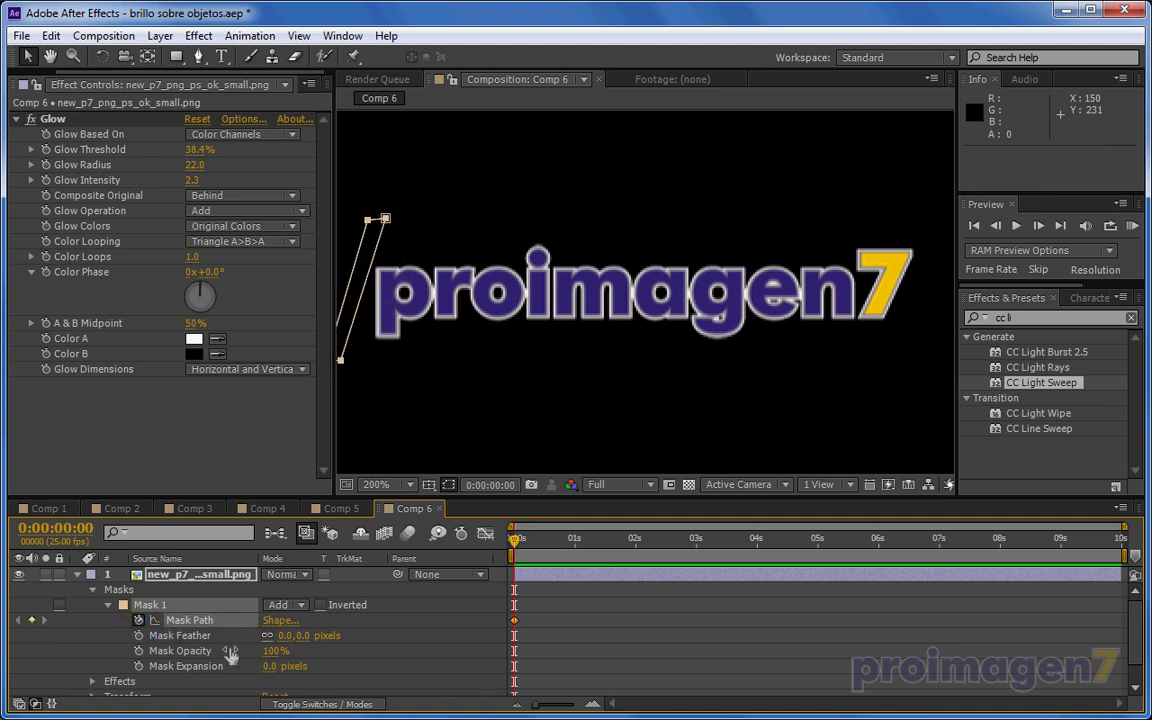
{"action": "mouse_move", "coordinate": [514, 540]}
{"action": "left_mouse_down"}
{"action": "mouse_move", "coordinate": [1011, 540]}
{"action": "mouse_move", "coordinate": [1128, 690]}
{"action": "left_mouse_up"}
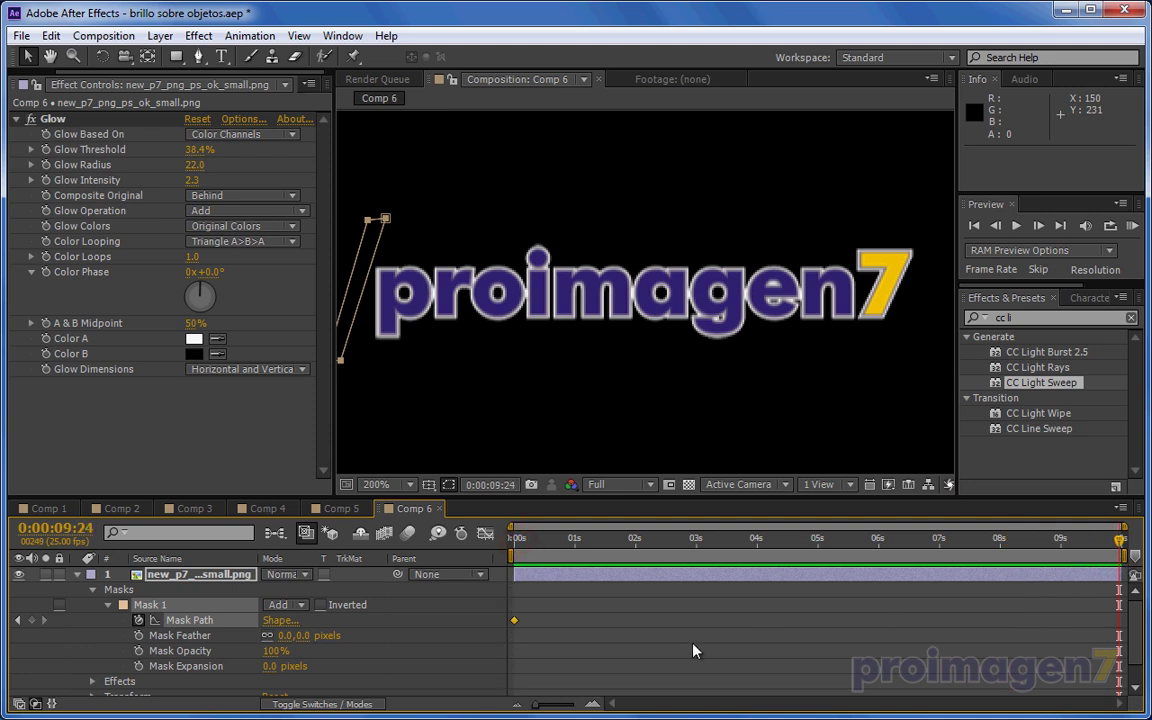
{"action": "key", "text": "shift+Right"}
{"action": "key", "text": "shift+Right"}
{"action": "key", "text": "shift+Right"}
{"action": "key", "text": "shift+Right"}
{"action": "key", "text": "shift+Right"}
{"action": "key", "text": "shift+Right"}
{"action": "key", "text": "shift+Right"}
{"action": "key", "text": "shift+Right"}
{"action": "key", "text": "shift+Right"}
{"action": "key", "text": "shift+Right"}
{"action": "key", "text": "shift+Right"}
{"action": "key", "text": "shift+Right"}
{"action": "key", "text": "shift+Right"}
{"action": "key", "text": "shift+Right"}
{"action": "key", "text": "shift+Right"}
{"action": "key", "text": "shift+Right"}
{"action": "key", "text": "shift+Right"}
{"action": "key", "text": "shift+Right"}
{"action": "key", "text": "shift+Right"}
{"action": "key", "text": "shift+Right"}
{"action": "key", "text": "shift+Right"}
{"action": "key", "text": "shift+Right"}
{"action": "key", "text": "shift+Right"}
{"action": "key", "text": "shift+Right"}
{"action": "key", "text": "shift+Right"}
{"action": "key", "text": "shift+Right"}
{"action": "key", "text": "shift+Right"}
- Set mask feather to 6 px, expansion to 5 px and Glow radius to 8, previewing the sweep
{"action": "left_click_drag", "start_coordinate": [622, 543], "coordinate": [768, 530]}
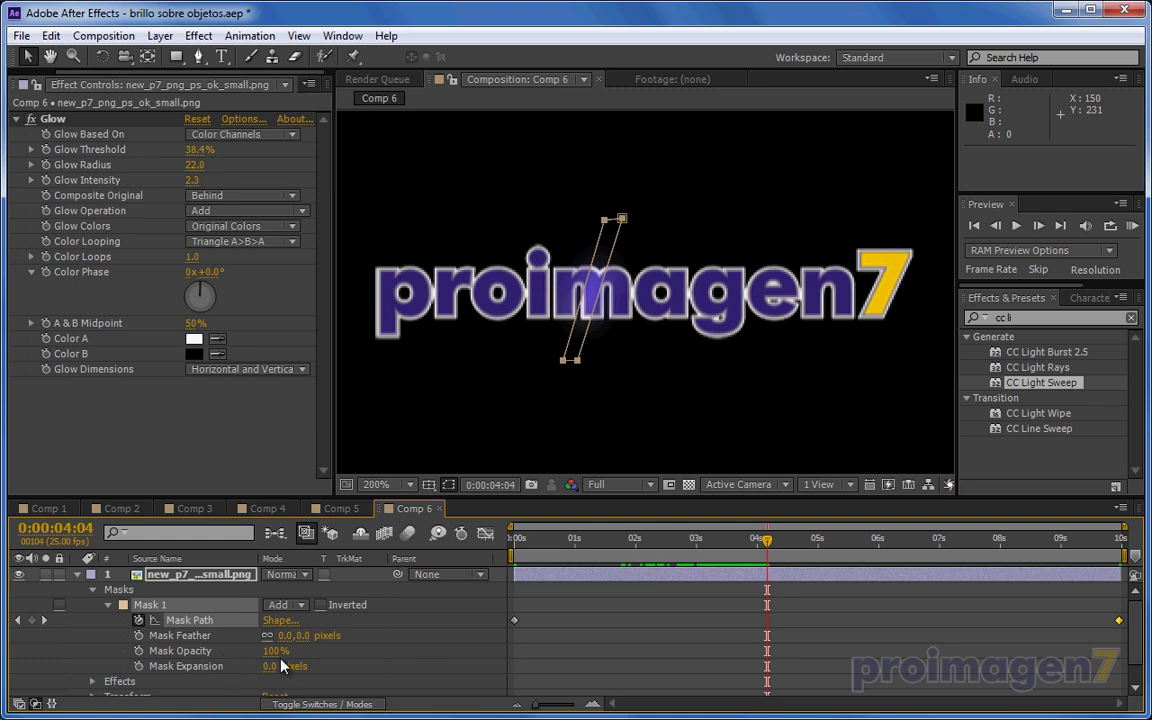
{"action": "mouse_move", "coordinate": [288, 636]}
{"action": "left_mouse_down"}
{"action": "mouse_move", "coordinate": [313, 633]}
{"action": "mouse_move", "coordinate": [303, 630]}
{"action": "left_mouse_up"}
{"action": "mouse_move", "coordinate": [262, 666]}
{"action": "left_mouse_down"}
{"action": "mouse_move", "coordinate": [313, 652]}
{"action": "mouse_move", "coordinate": [303, 637]}
{"action": "left_mouse_up"}
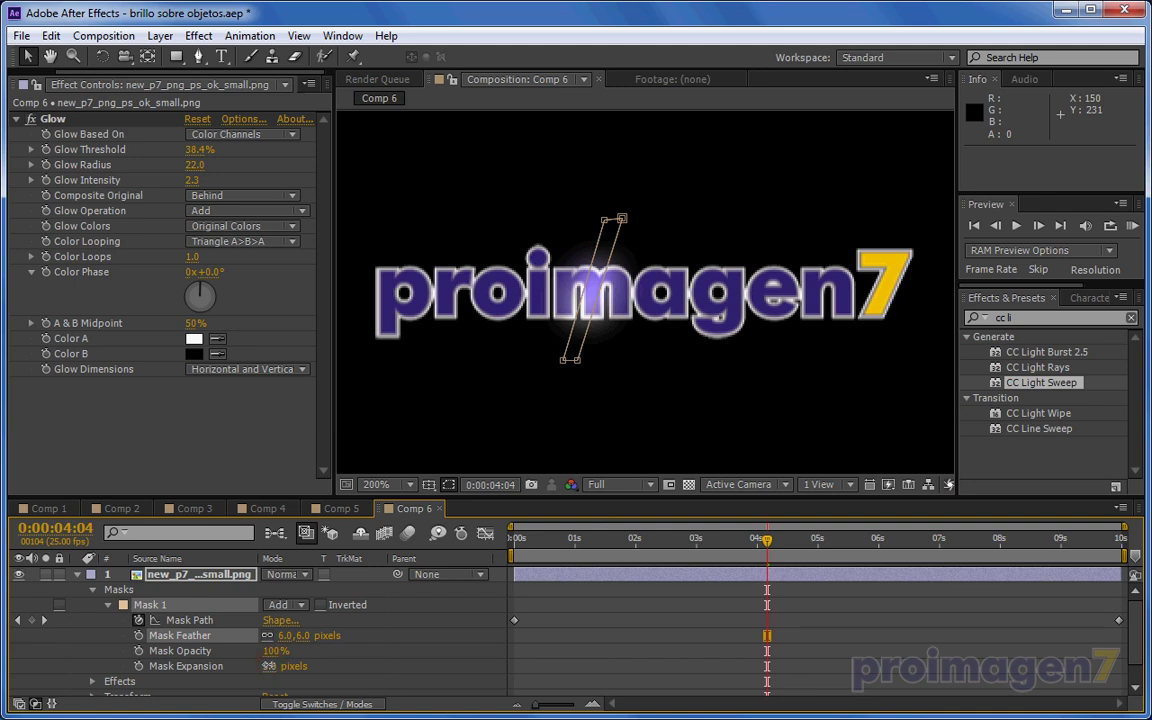
{"action": "mouse_move", "coordinate": [566, 545]}
{"action": "left_mouse_down"}
{"action": "mouse_move", "coordinate": [852, 560]}
{"action": "mouse_move", "coordinate": [786, 556]}
{"action": "left_mouse_up"}
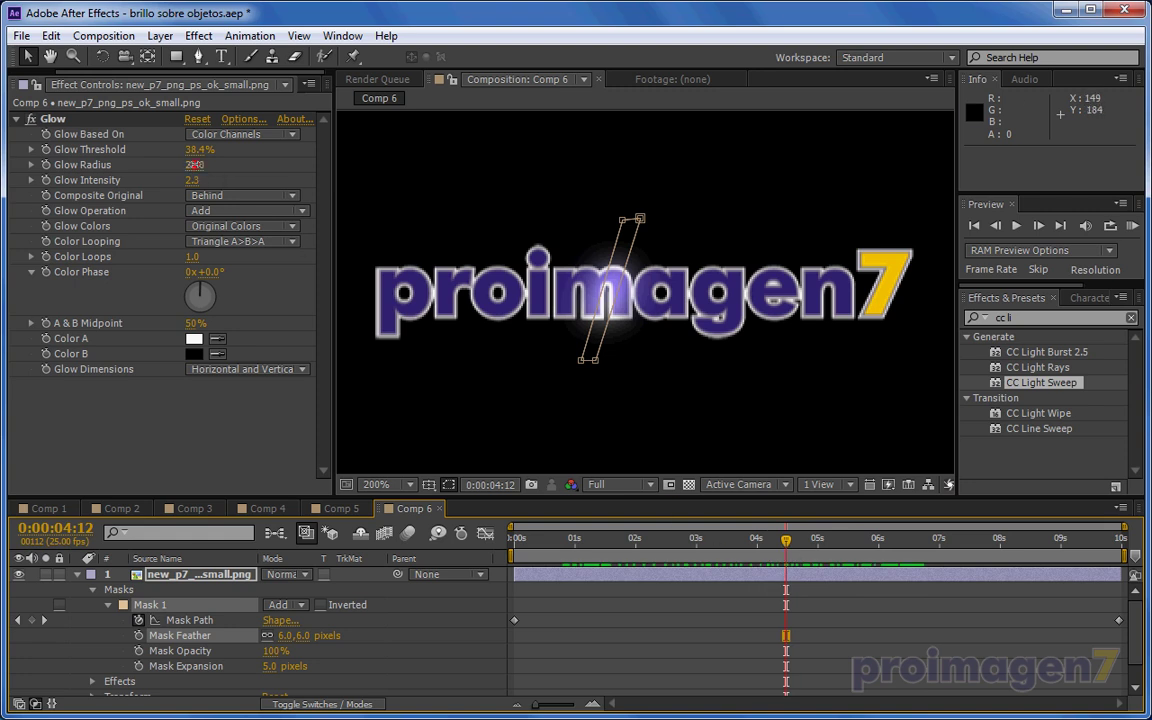
{"action": "left_click_drag", "start_coordinate": [193, 165], "coordinate": [191, 172]}
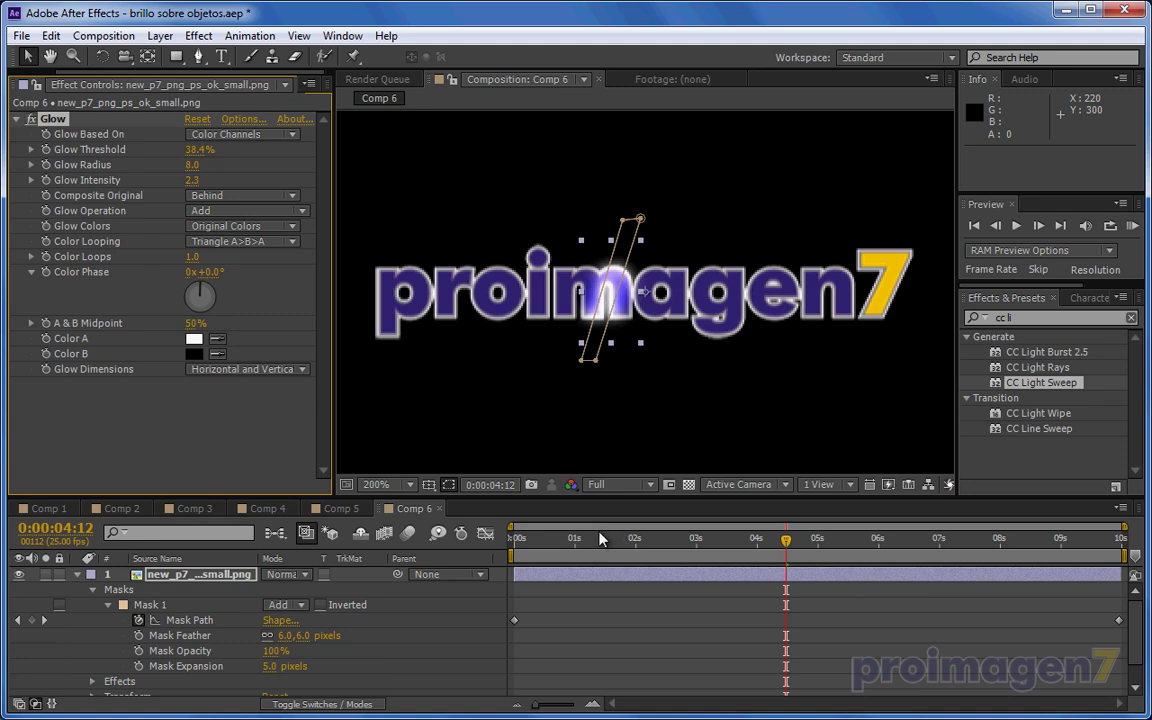
{"action": "left_click_drag", "start_coordinate": [600, 540], "coordinate": [570, 541]}
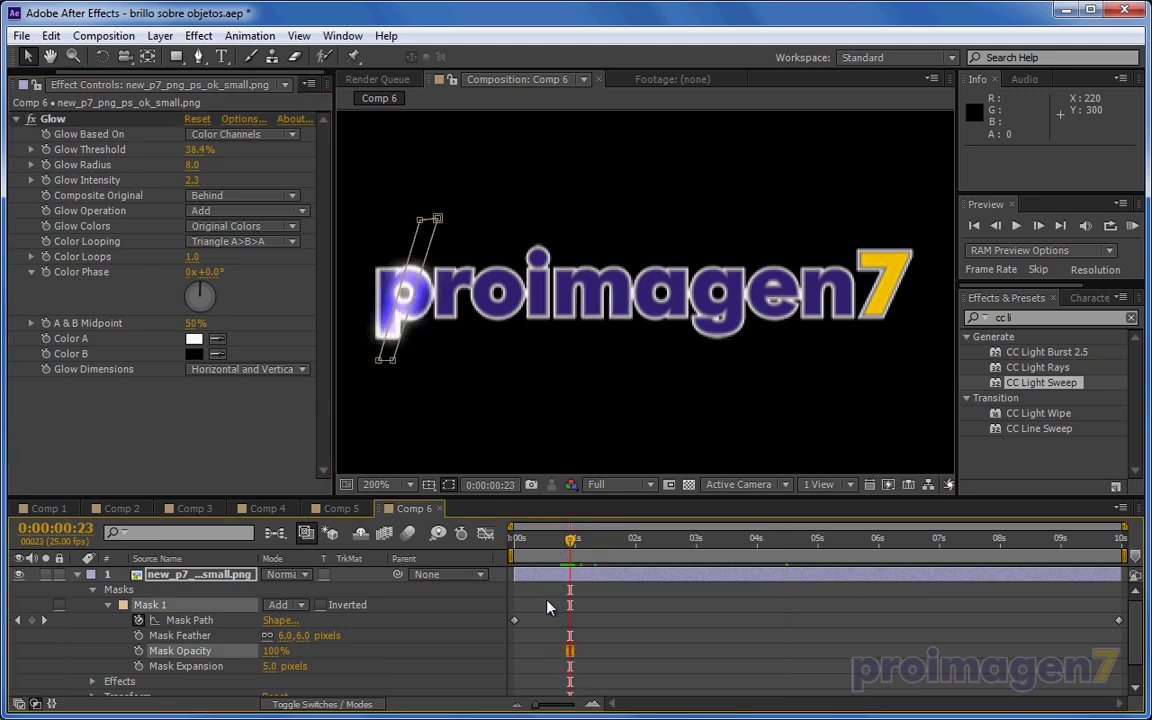
{"action": "left_click", "coordinate": [527, 430]}
{"action": "mouse_move", "coordinate": [566, 545]}
{"action": "left_mouse_down"}
{"action": "mouse_move", "coordinate": [955, 562]}
{"action": "mouse_move", "coordinate": [505, 548]}
{"action": "left_mouse_up"}
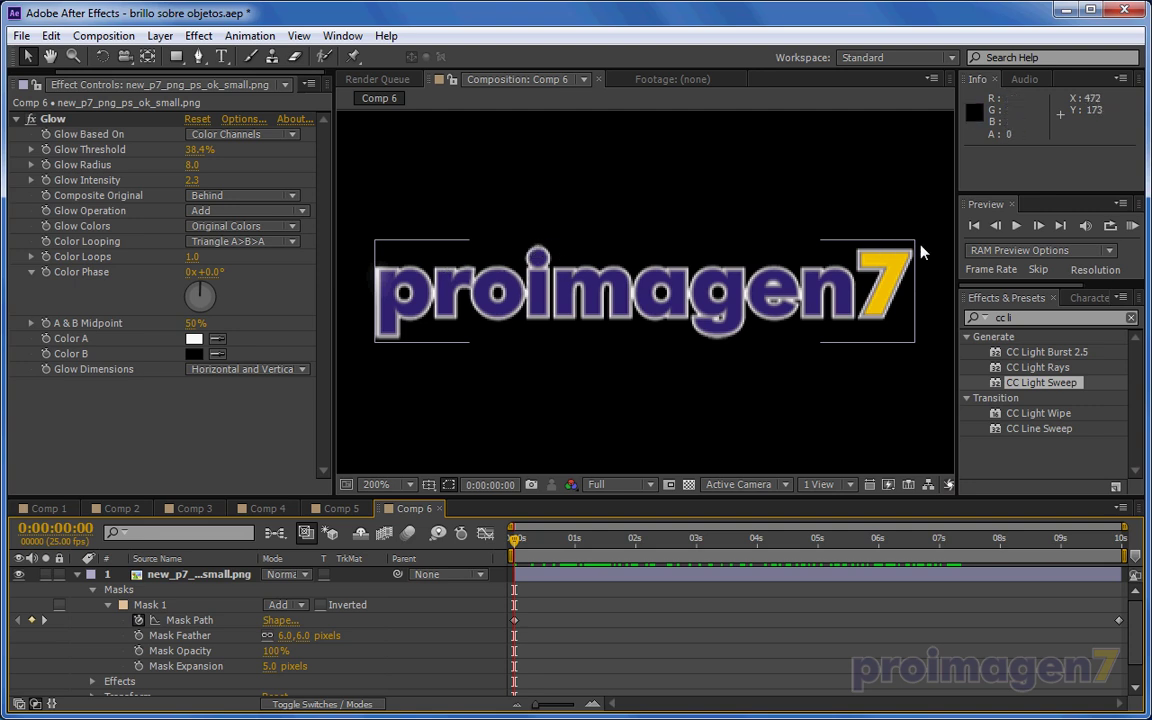
{"action": "left_click", "coordinate": [520, 444]}
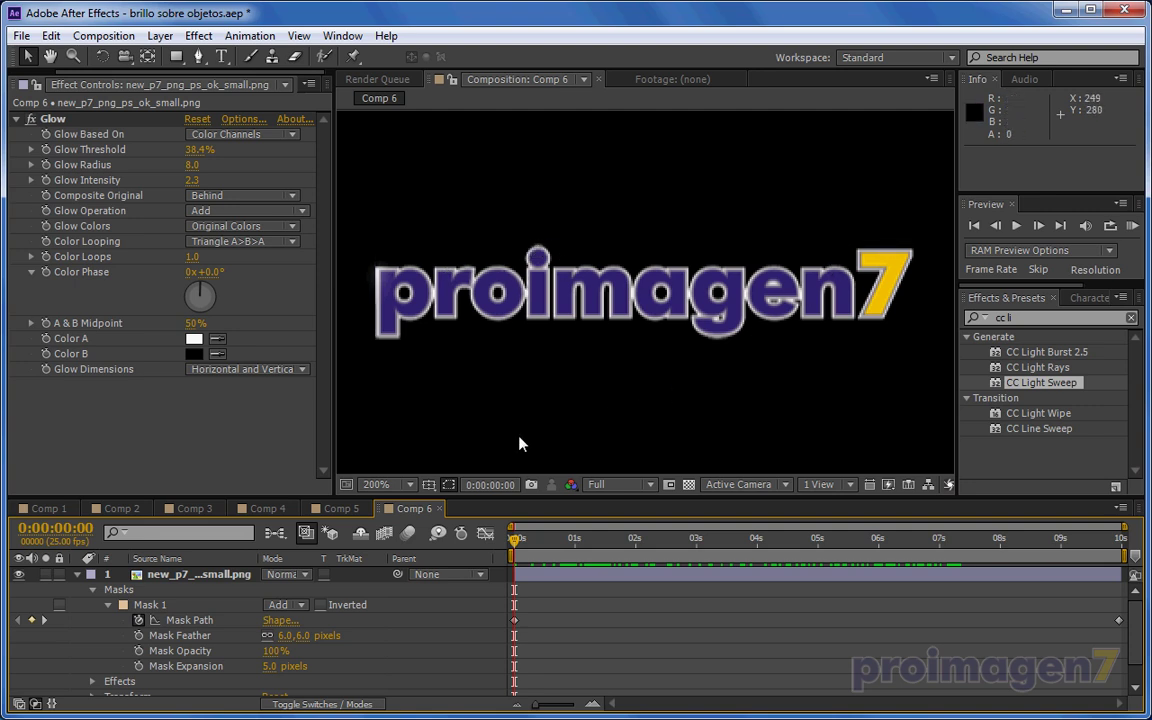
- Glance at Comp 5, then remove the masked glow copy in Comp 6 and select the remaining logo layer
{"action": "left_click", "coordinate": [341, 508]}
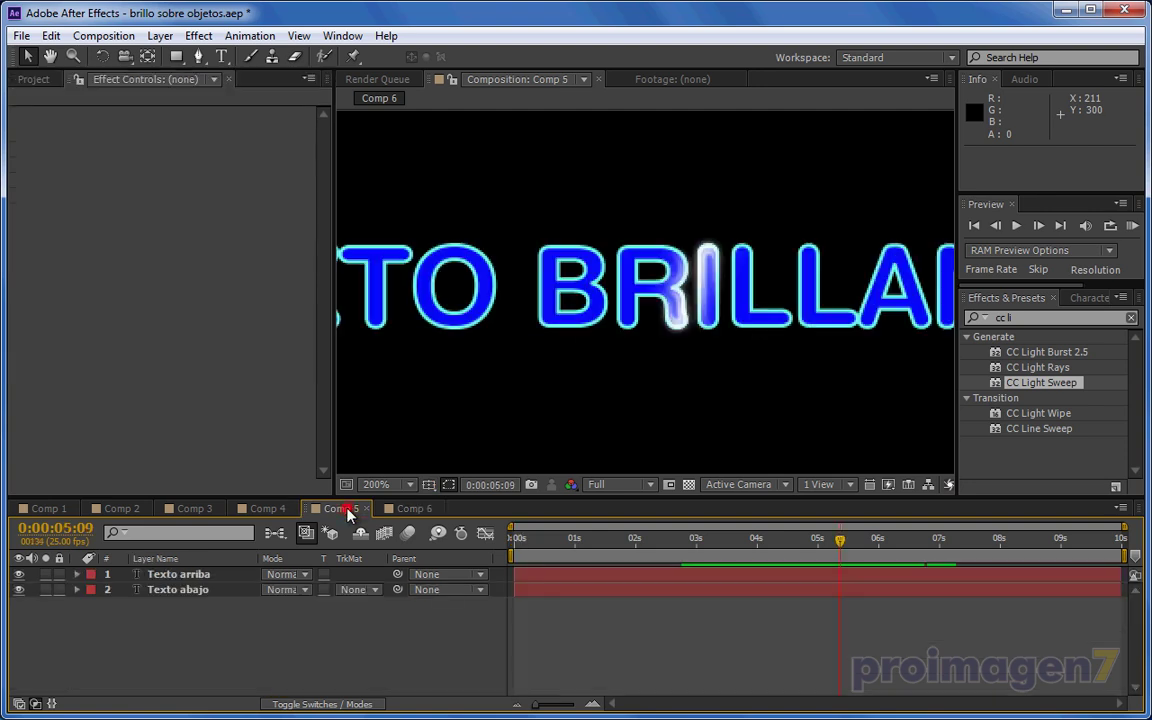
{"action": "scroll", "coordinate": [462, 346], "scroll_direction": "down", "scroll_amount": 1}
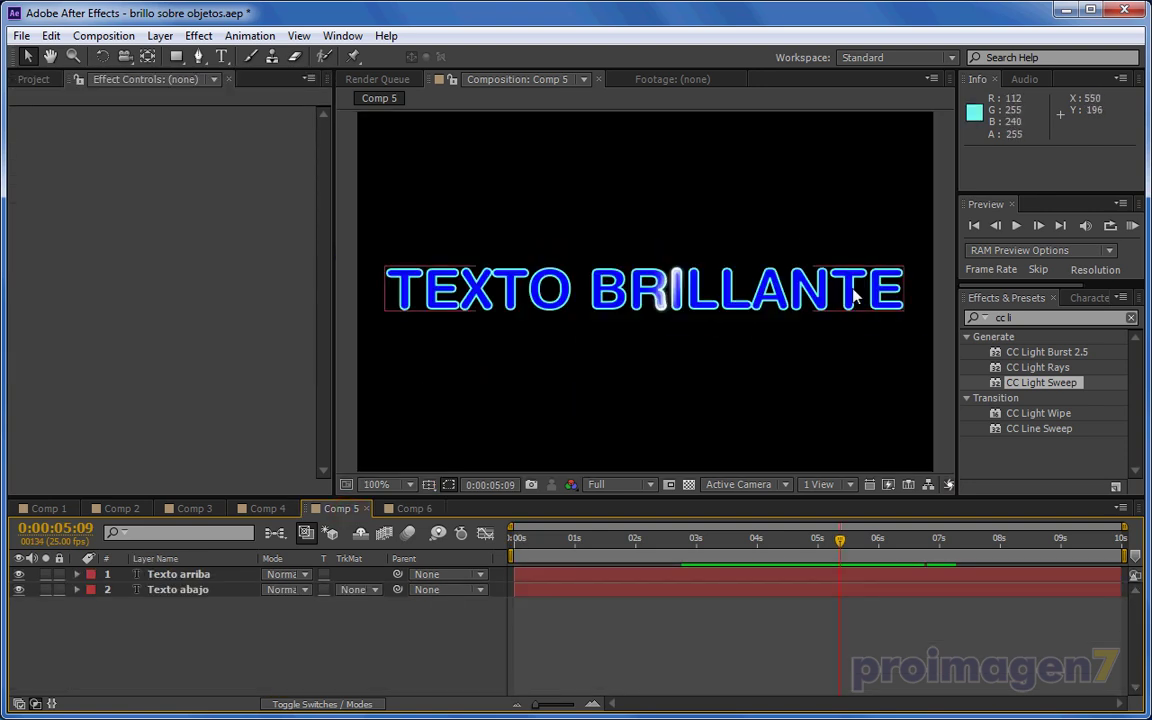
{"action": "left_click", "coordinate": [418, 510]}
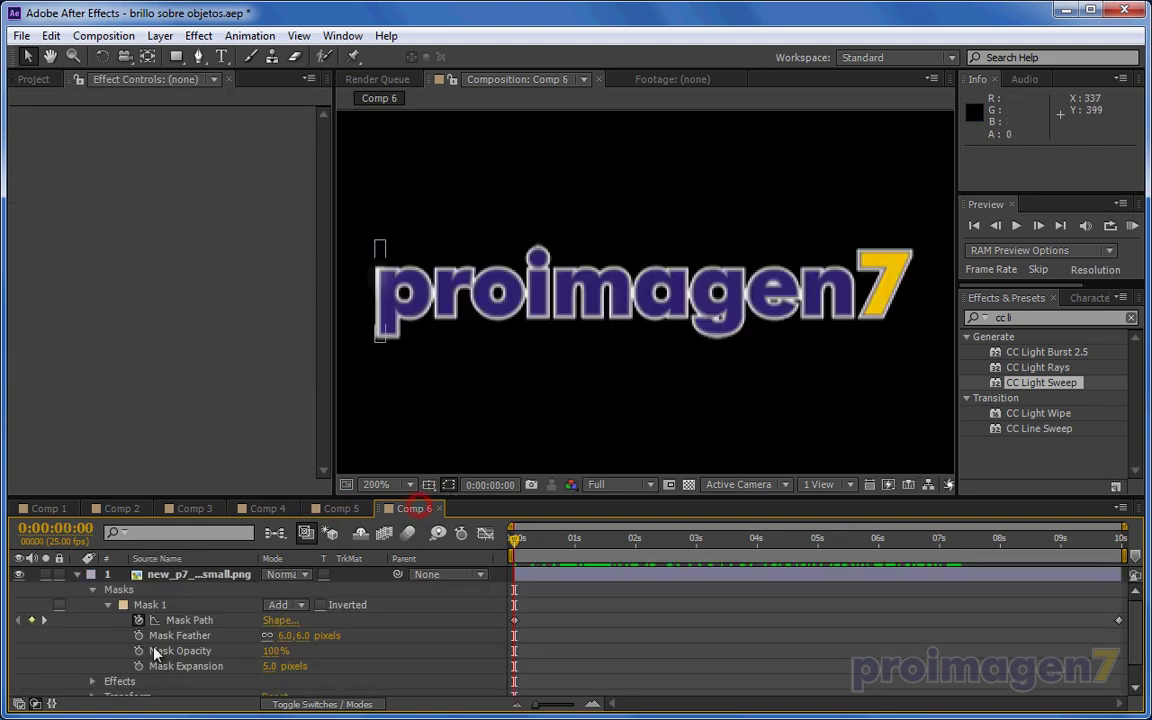
{"action": "left_click", "coordinate": [167, 575]}
{"action": "key", "text": "u"}
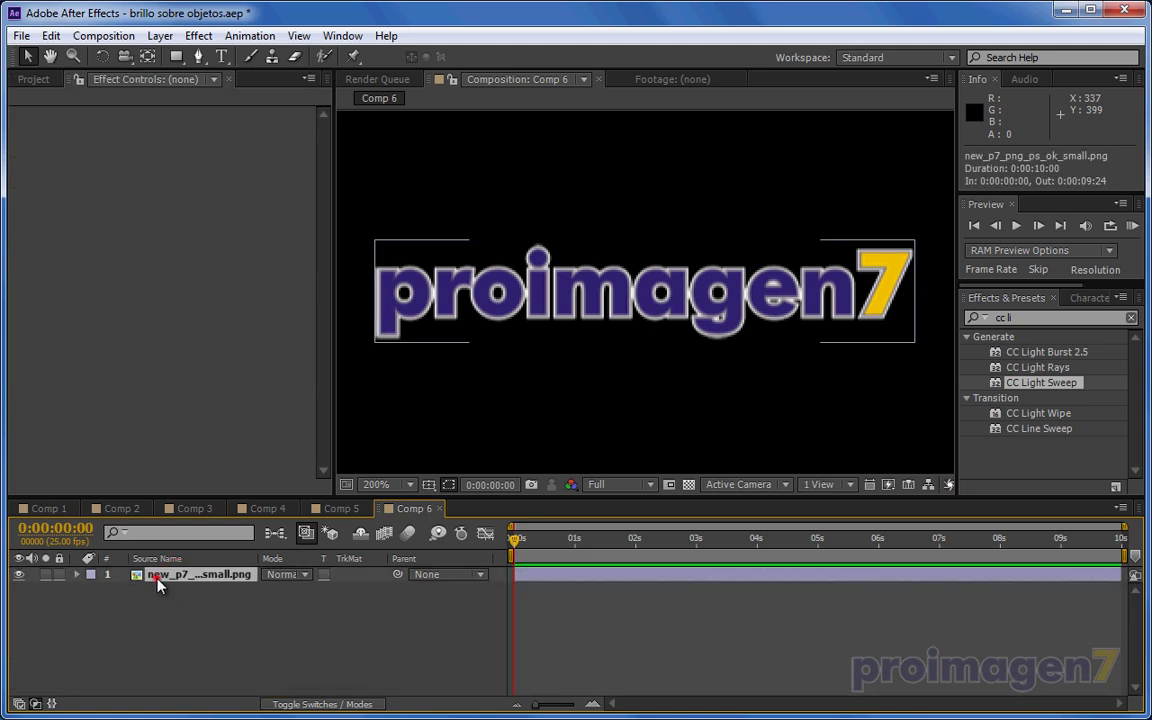
{"action": "left_click", "coordinate": [157, 584]}
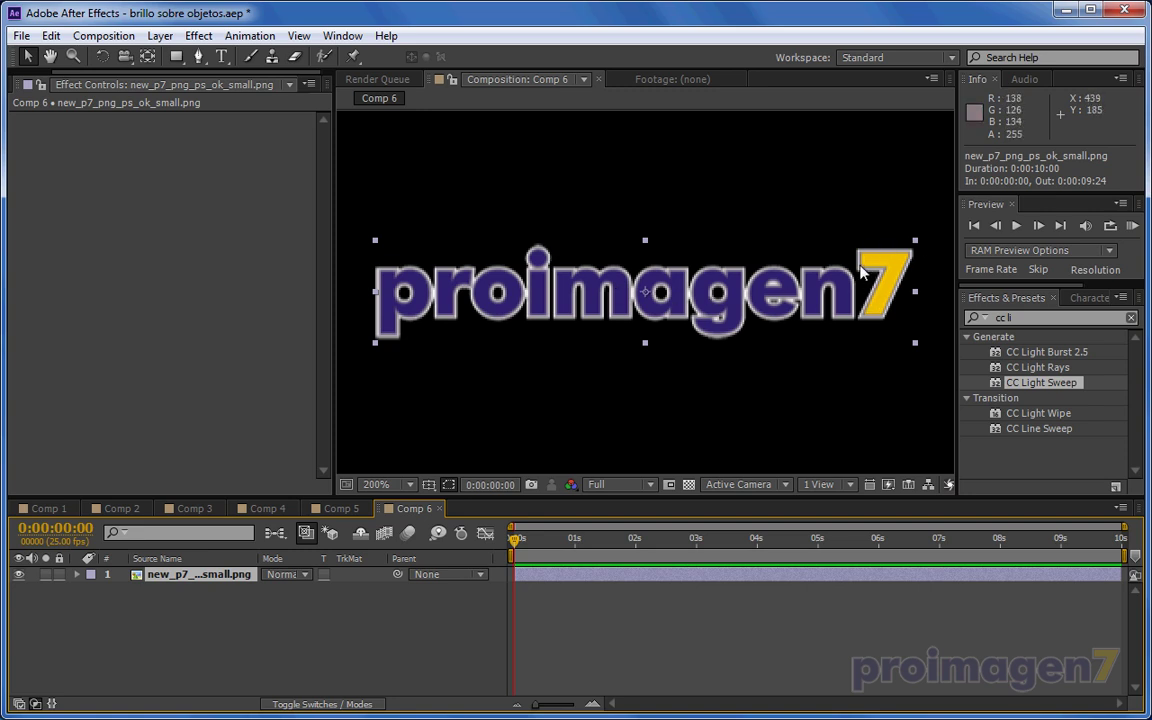
- Auto-trace the logo layer onto a new layer with Threshold 2 % and Minimum Area 28 px
{"action": "left_click", "coordinate": [200, 574]}
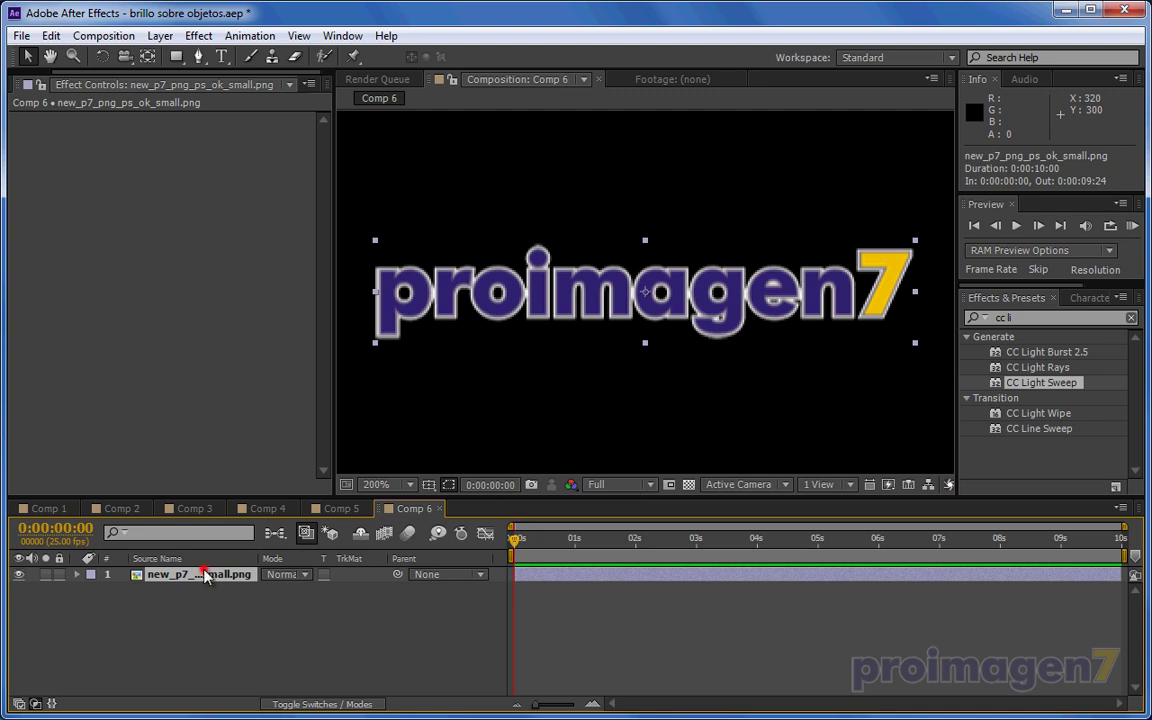
{"action": "left_click", "coordinate": [157, 40]}
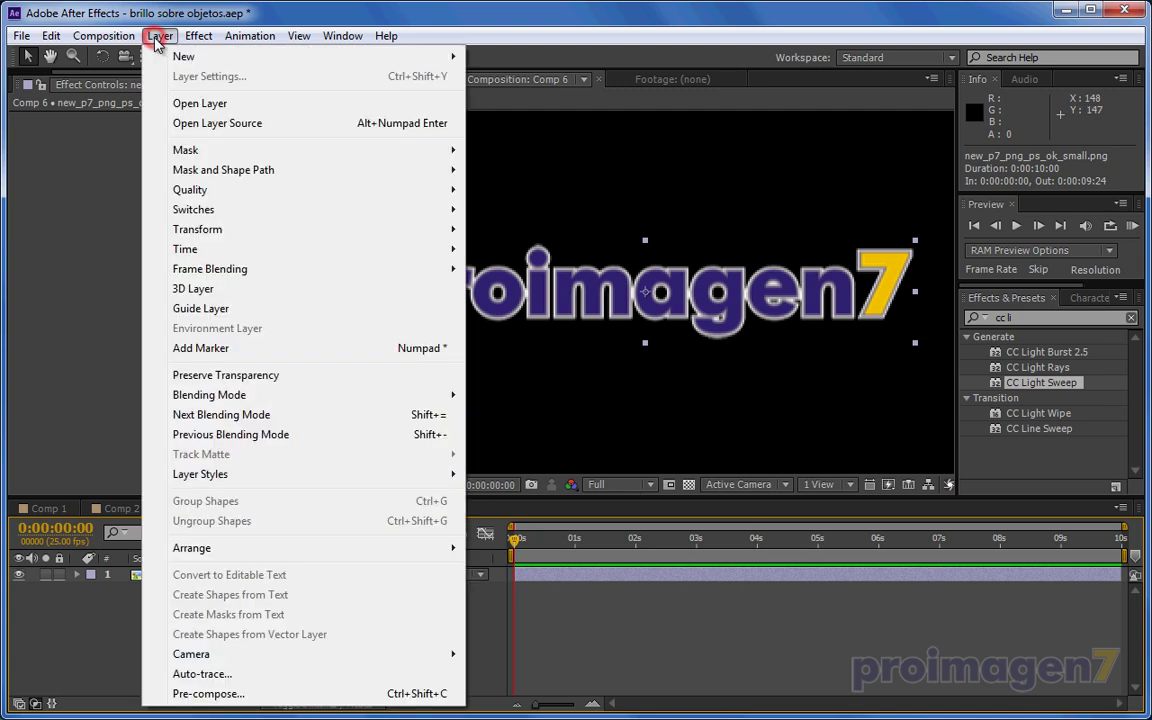
{"action": "left_click", "coordinate": [203, 674]}
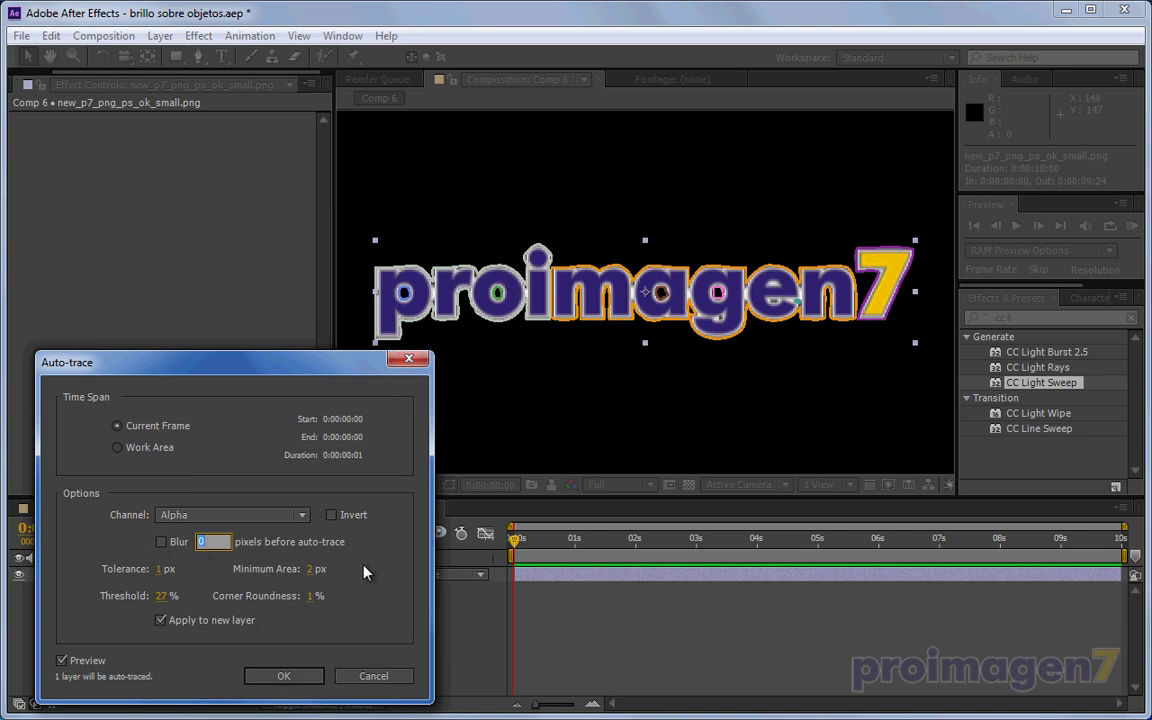
{"action": "left_click", "coordinate": [311, 568]}
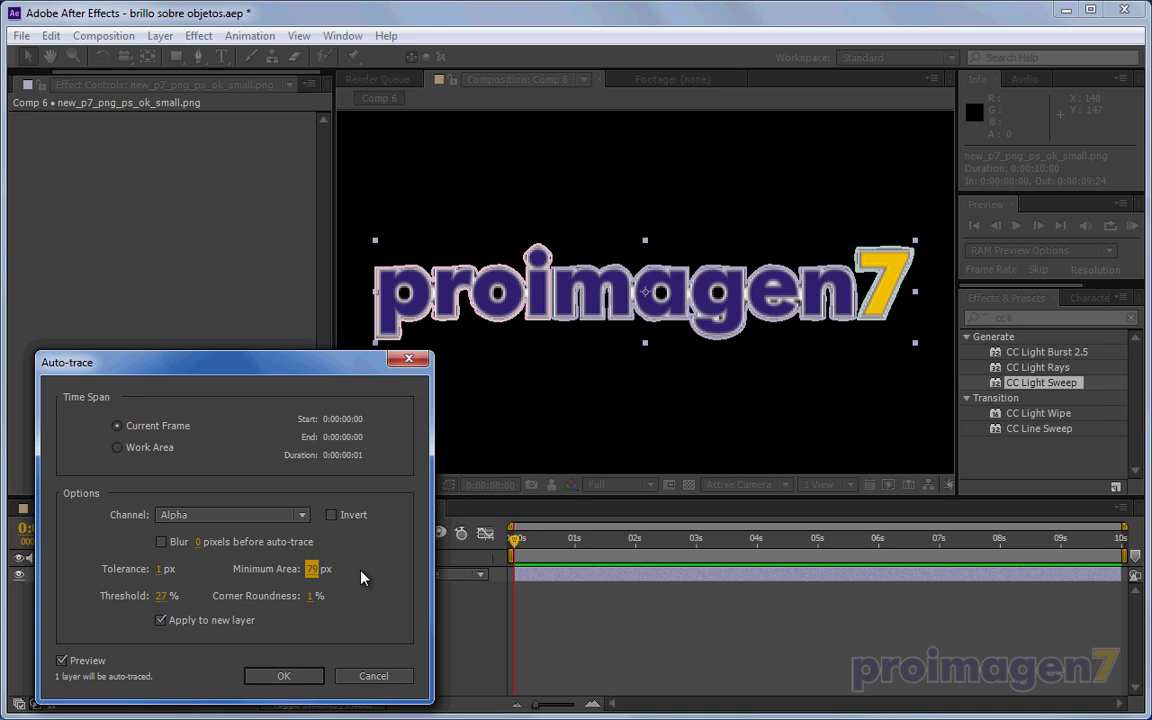
{"action": "mouse_move", "coordinate": [311, 568]}
{"action": "left_mouse_down"}
{"action": "mouse_move", "coordinate": [166, 578]}
{"action": "mouse_move", "coordinate": [200, 572]}
{"action": "left_mouse_up"}
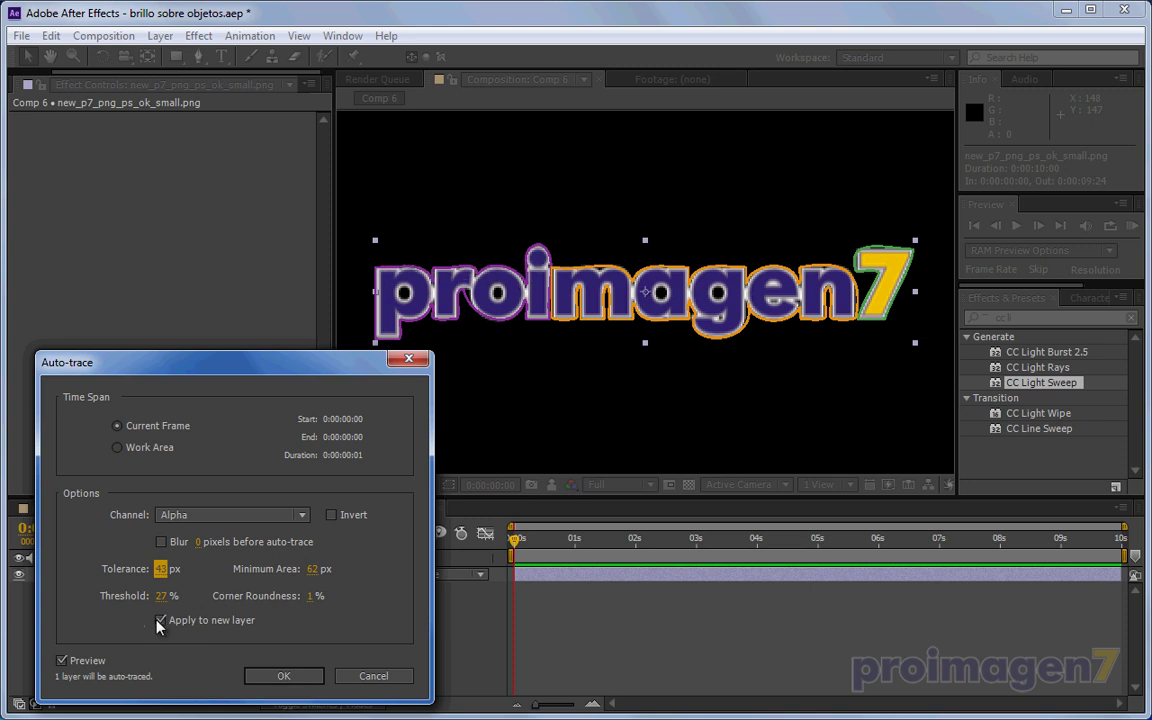
{"action": "left_click_drag", "start_coordinate": [163, 604], "coordinate": [112, 610]}
{"action": "left_click", "coordinate": [161, 597]}
{"action": "type", "text": "2"}
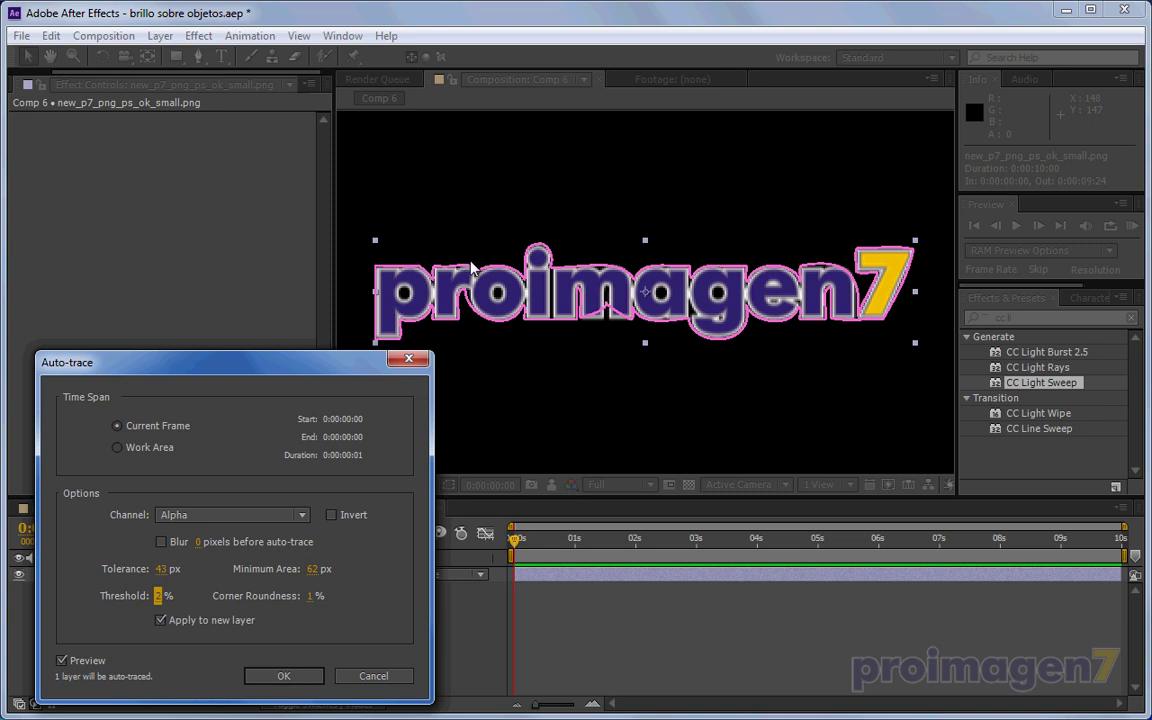
{"action": "left_click", "coordinate": [312, 568]}
{"action": "type", "text": "28"}
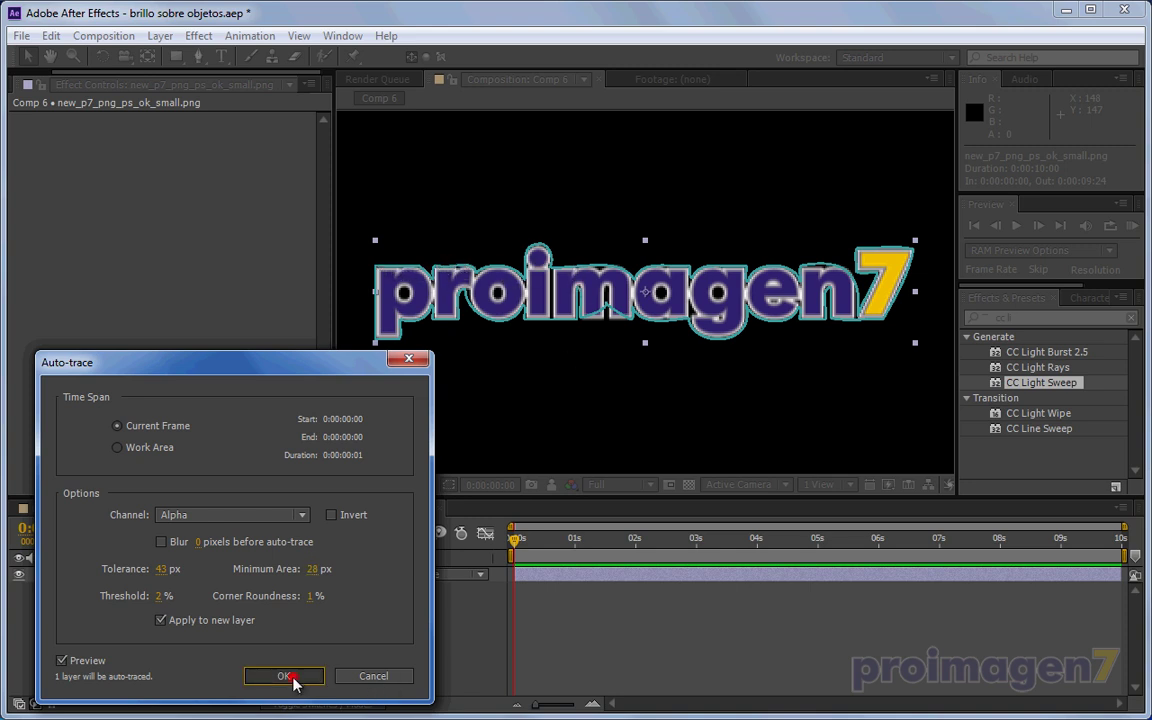
{"action": "left_click", "coordinate": [284, 677]}
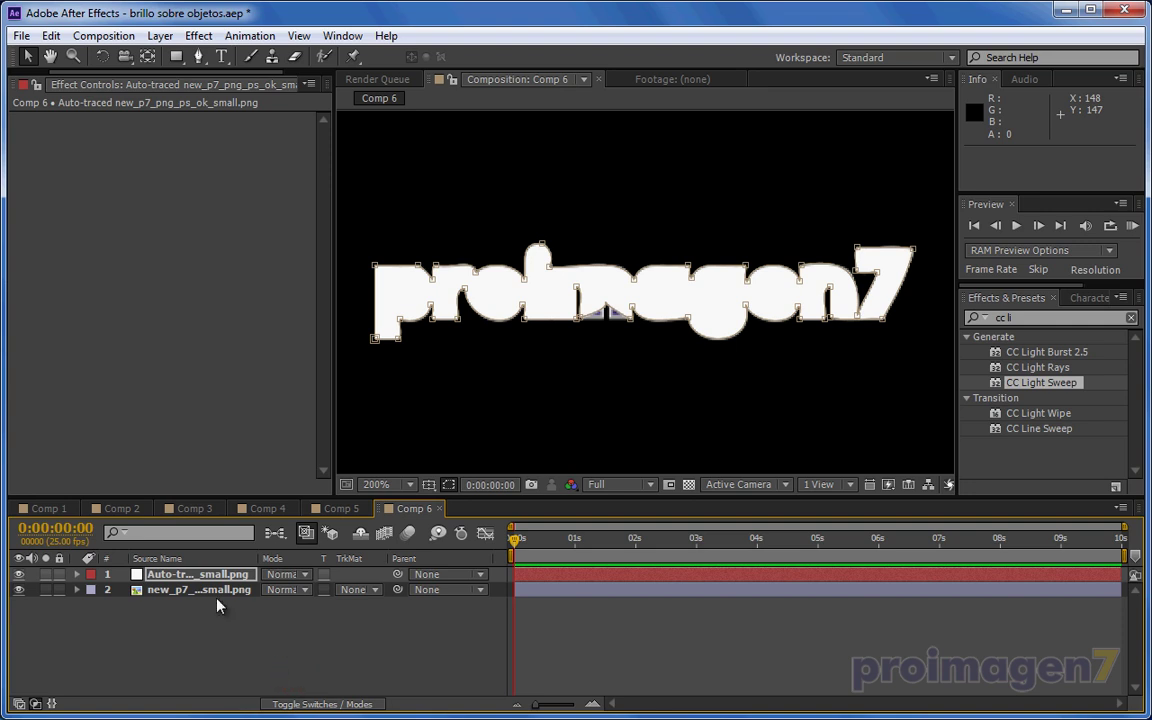
{"action": "left_click", "coordinate": [160, 35]}
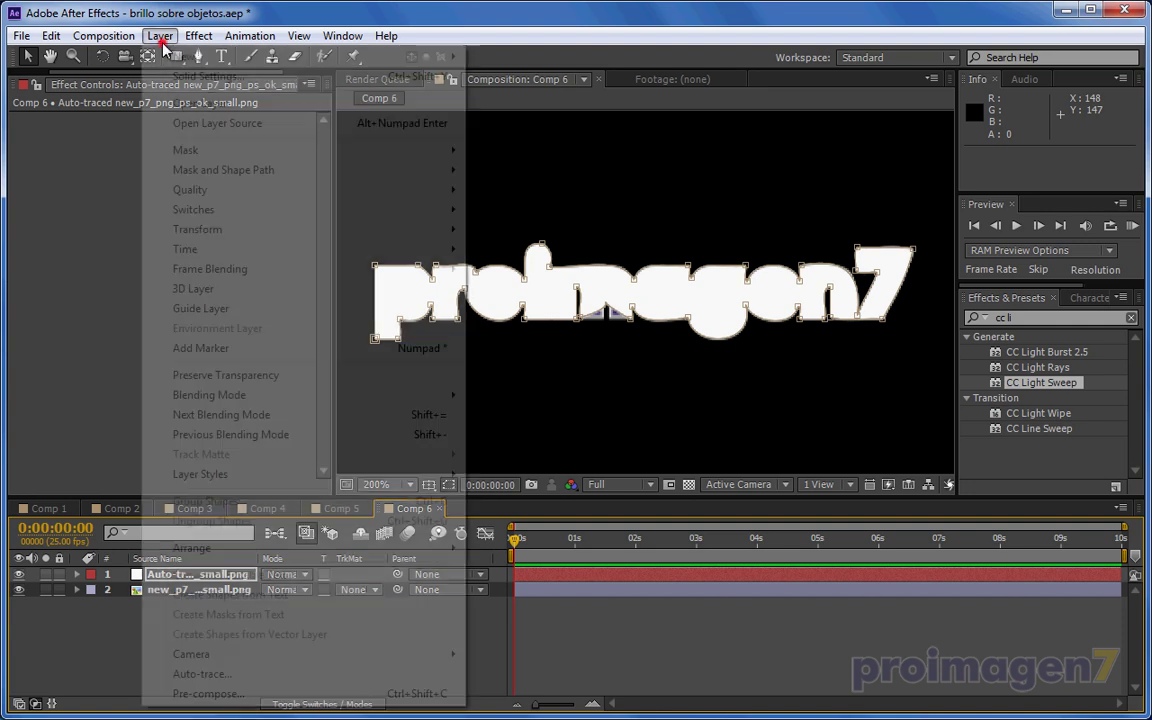
{"action": "left_click", "coordinate": [207, 674]}
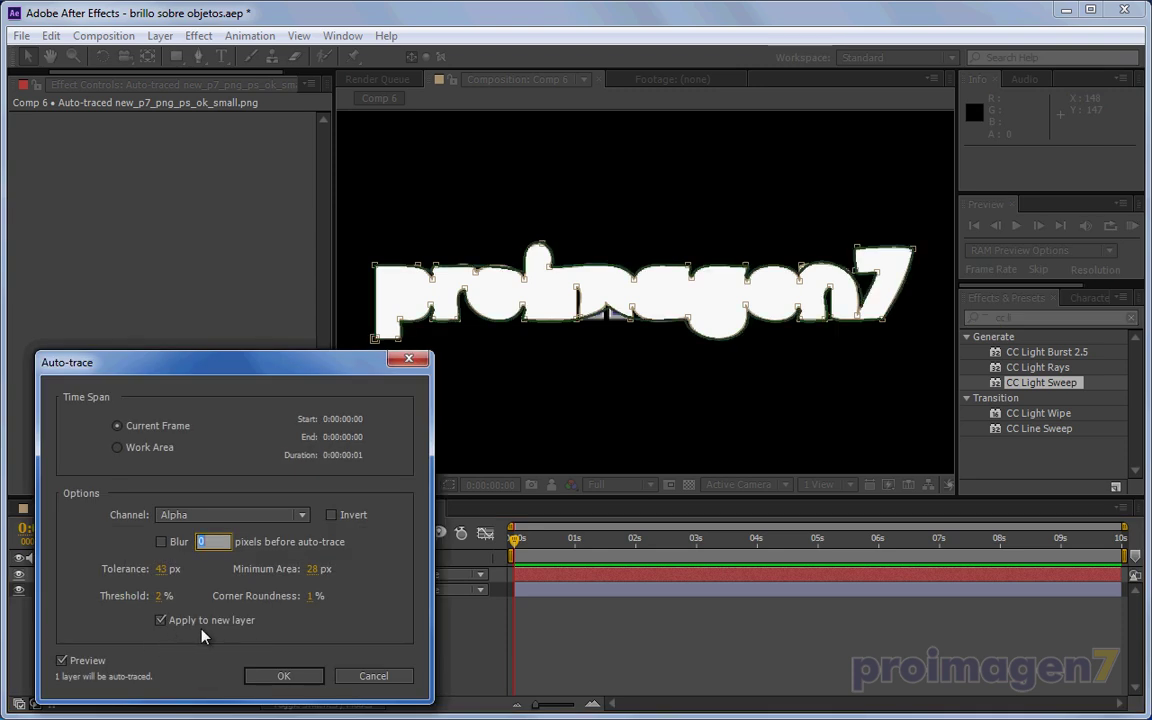
{"action": "left_click", "coordinate": [373, 676]}
{"action": "left_click", "coordinate": [270, 646]}
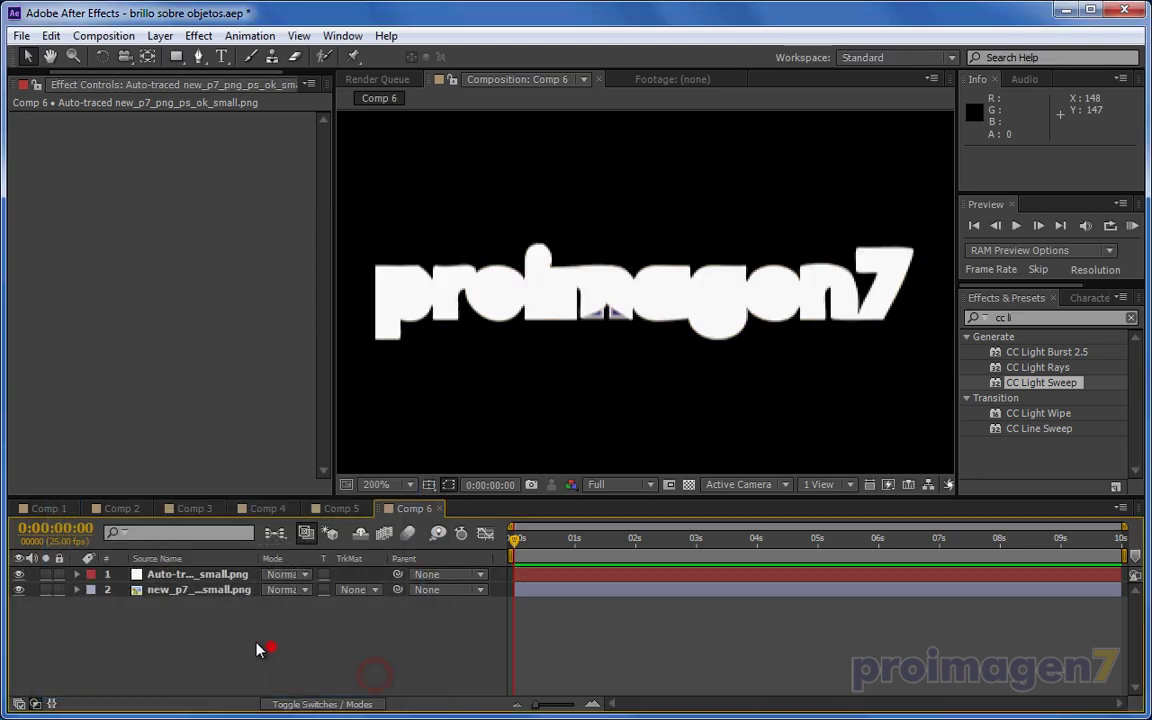
{"action": "left_click", "coordinate": [185, 574]}
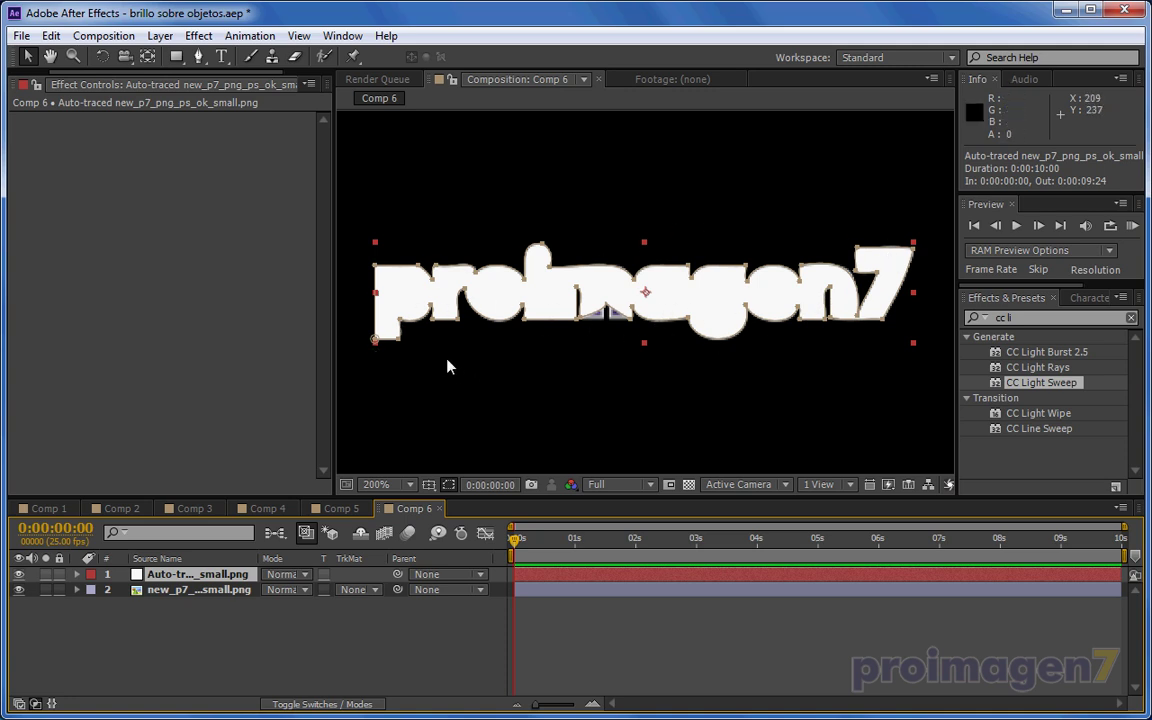
- Delete two mask vertices at the bottom of the p on the auto-traced layer
{"action": "left_click", "coordinate": [398, 339]}
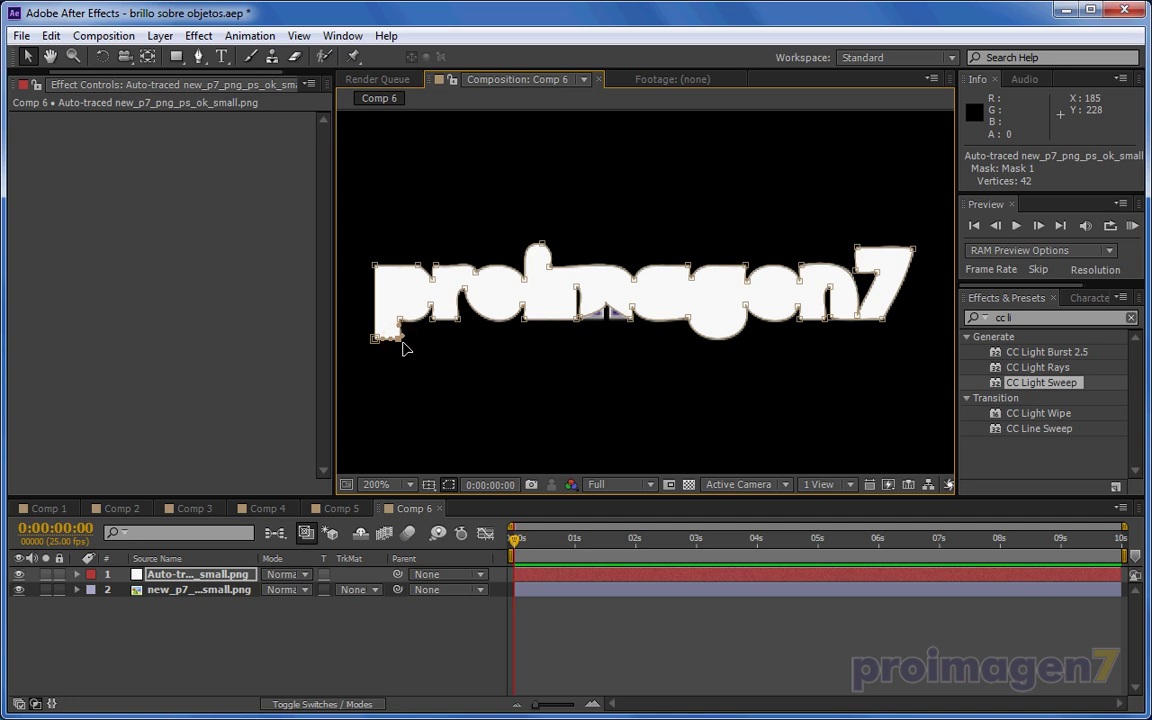
{"action": "left_click", "coordinate": [399, 322]}
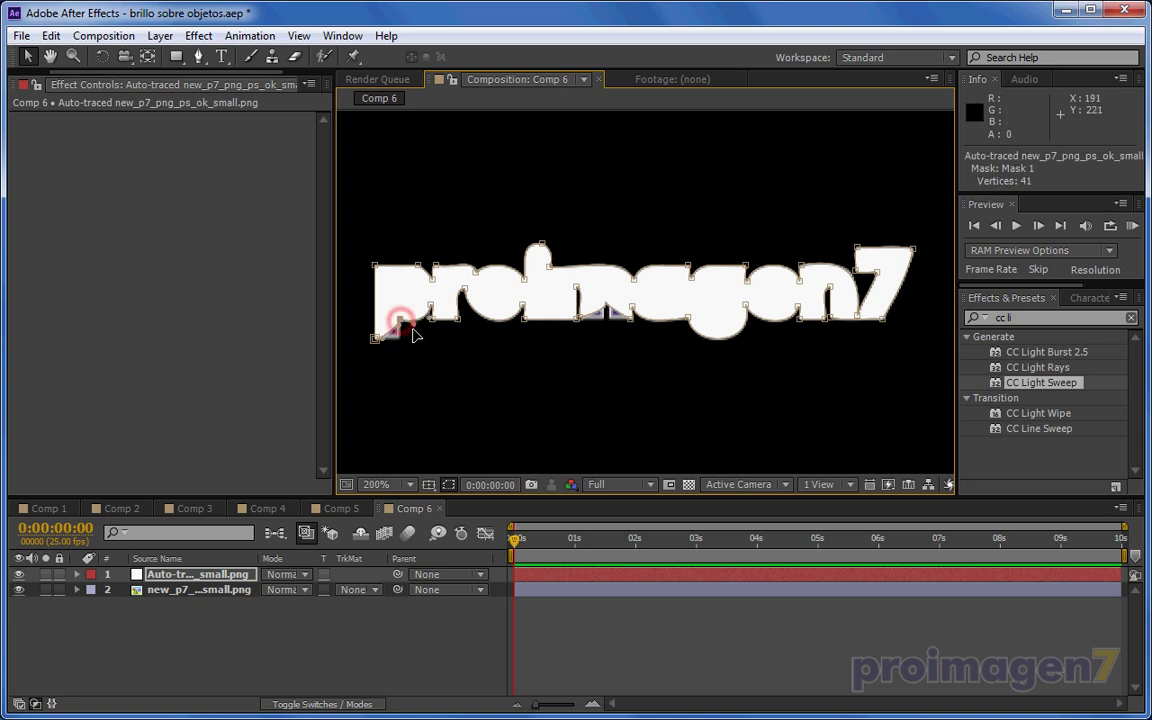
{"action": "left_click", "coordinate": [424, 318]}
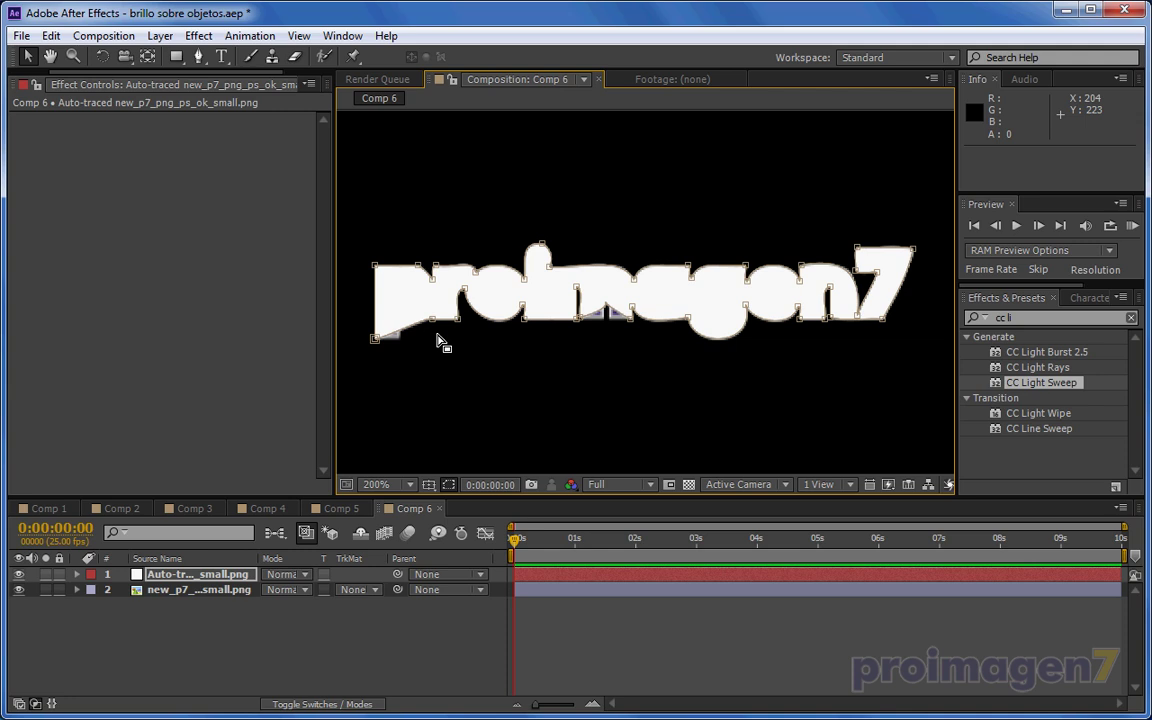
- Select Mask 1 under the layer's Masks group and copy its path
{"action": "left_click", "coordinate": [77, 575]}
{"action": "left_click", "coordinate": [93, 590]}
{"action": "left_click", "coordinate": [140, 605]}
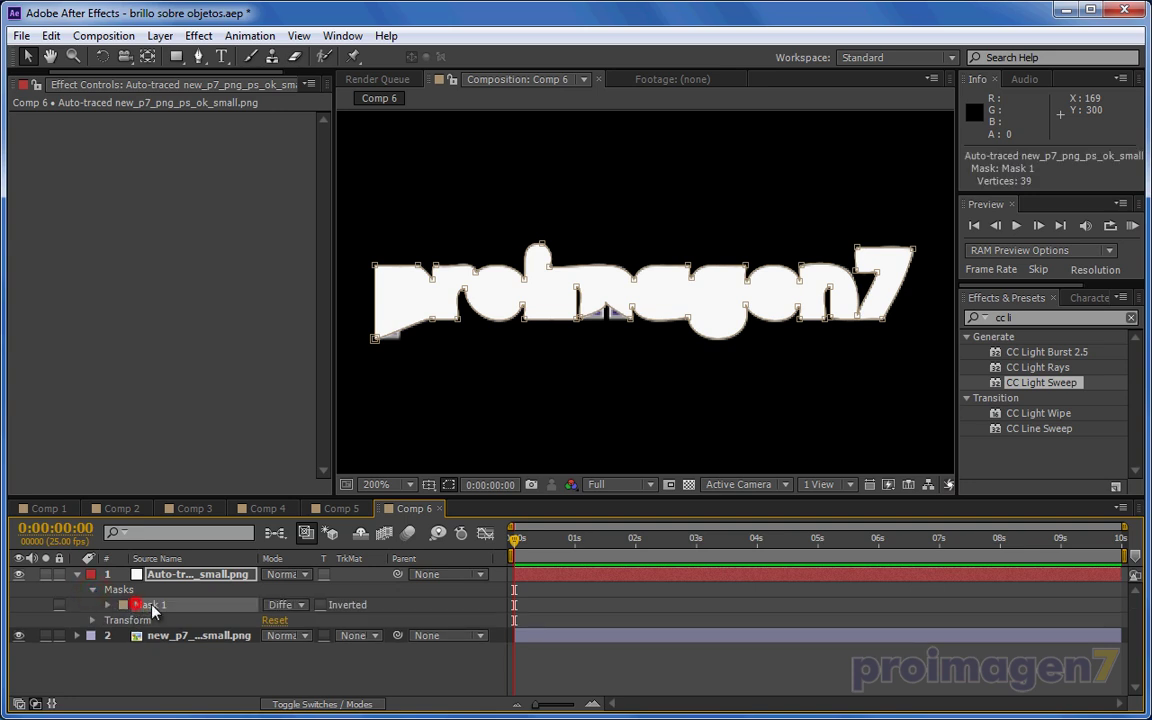
{"action": "left_click", "coordinate": [51, 36]}
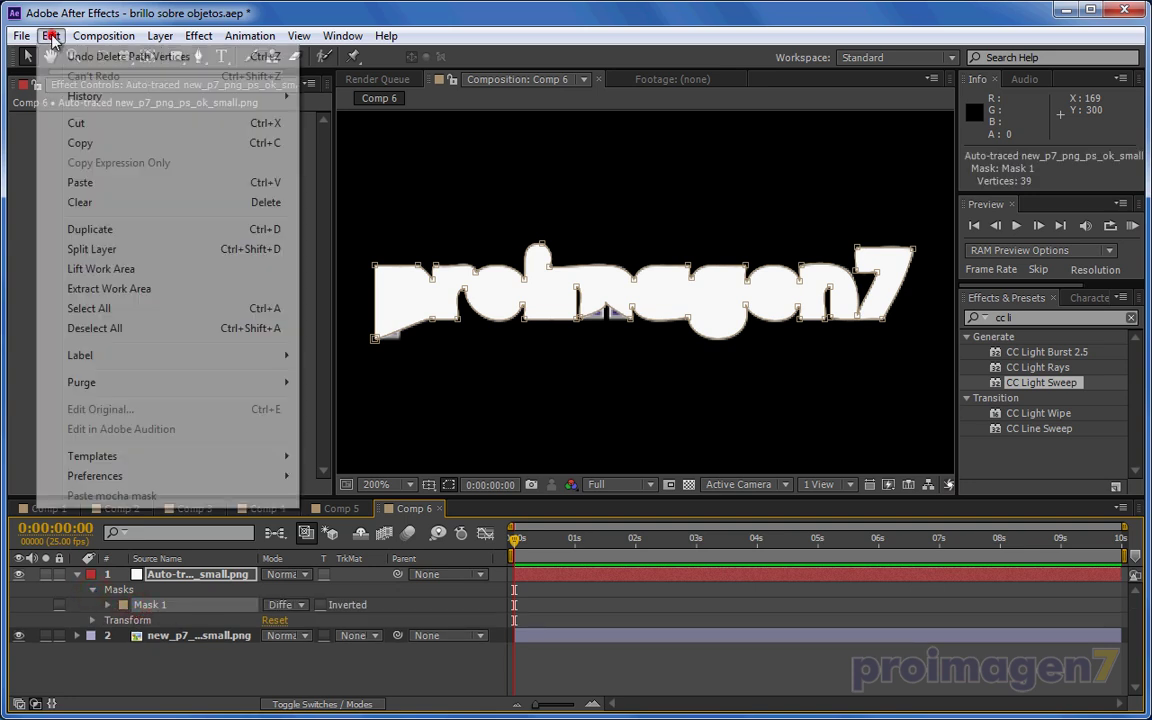
{"action": "left_click", "coordinate": [84, 145]}
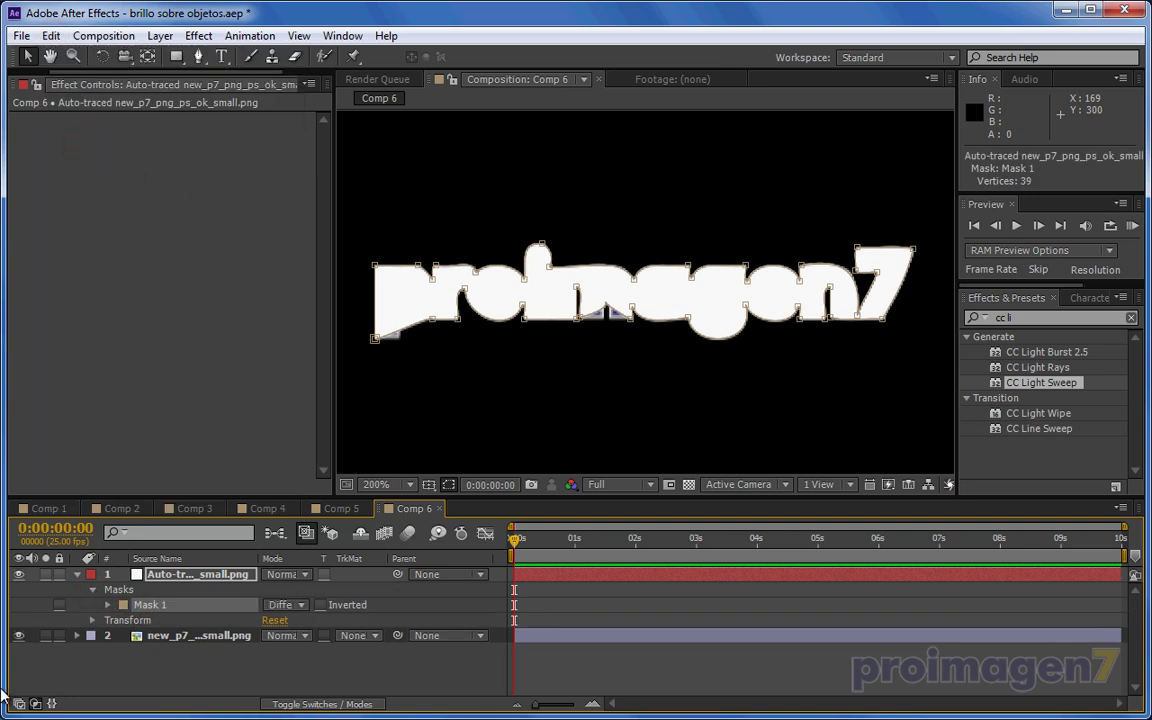
- In Illustrator, create a new blank 600 x 500 px document
{"action": "key", "text": "alt+Tab"}
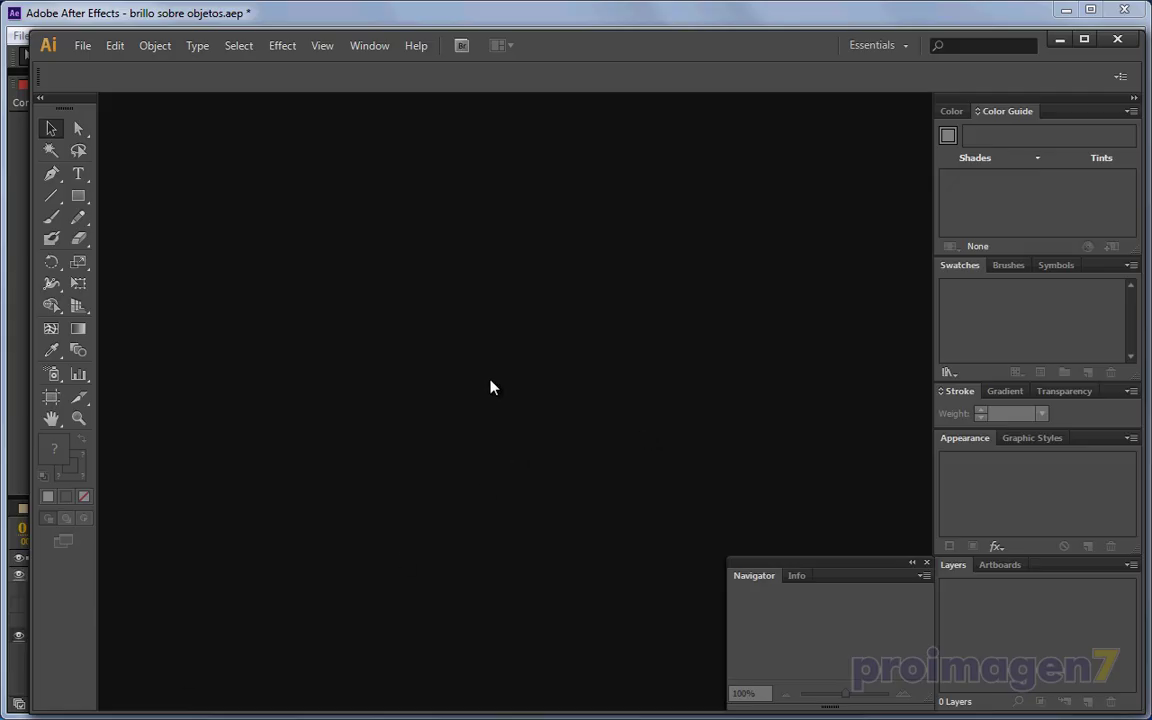
{"action": "left_click", "coordinate": [83, 46]}
{"action": "left_click", "coordinate": [106, 68]}
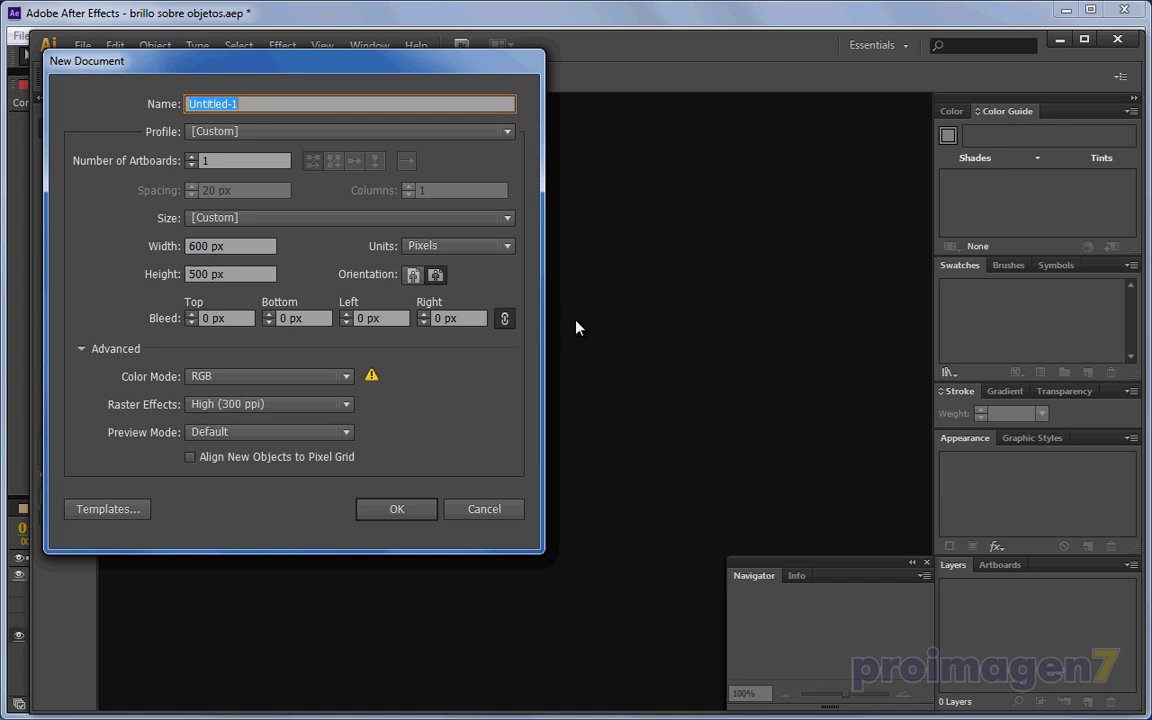
{"action": "left_click", "coordinate": [397, 509]}
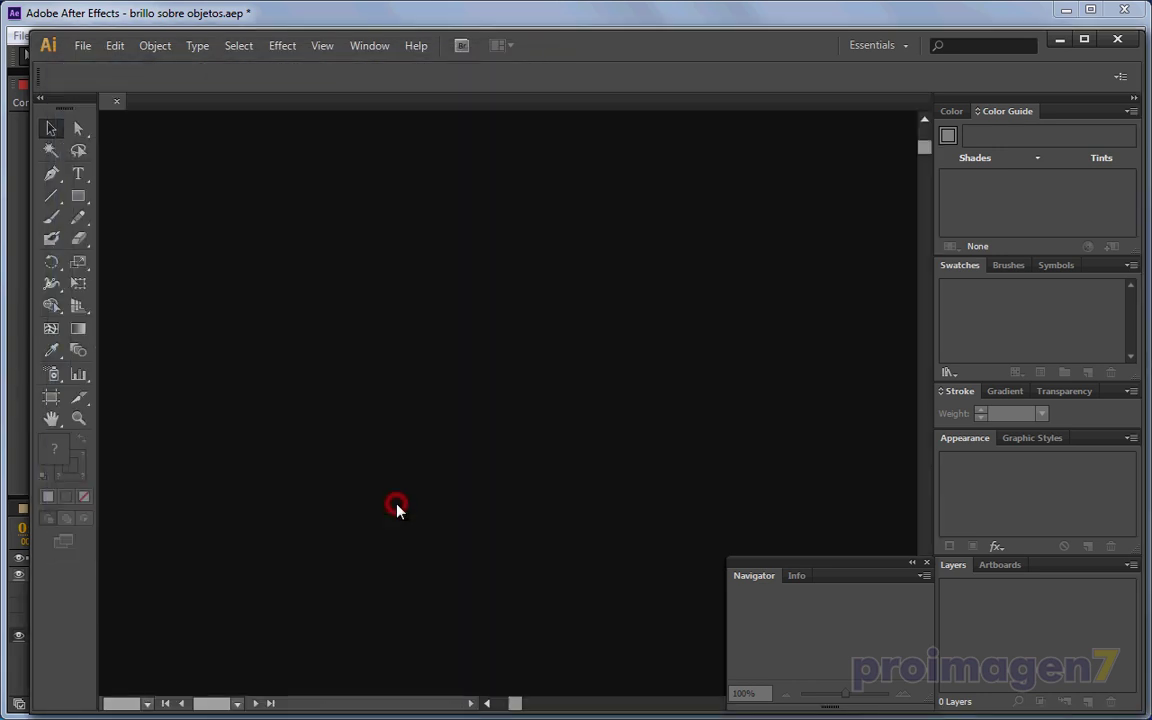
- Paste the logo outline path and zoom to 300%, restoring it after an accidental delete
{"action": "left_click", "coordinate": [115, 45]}
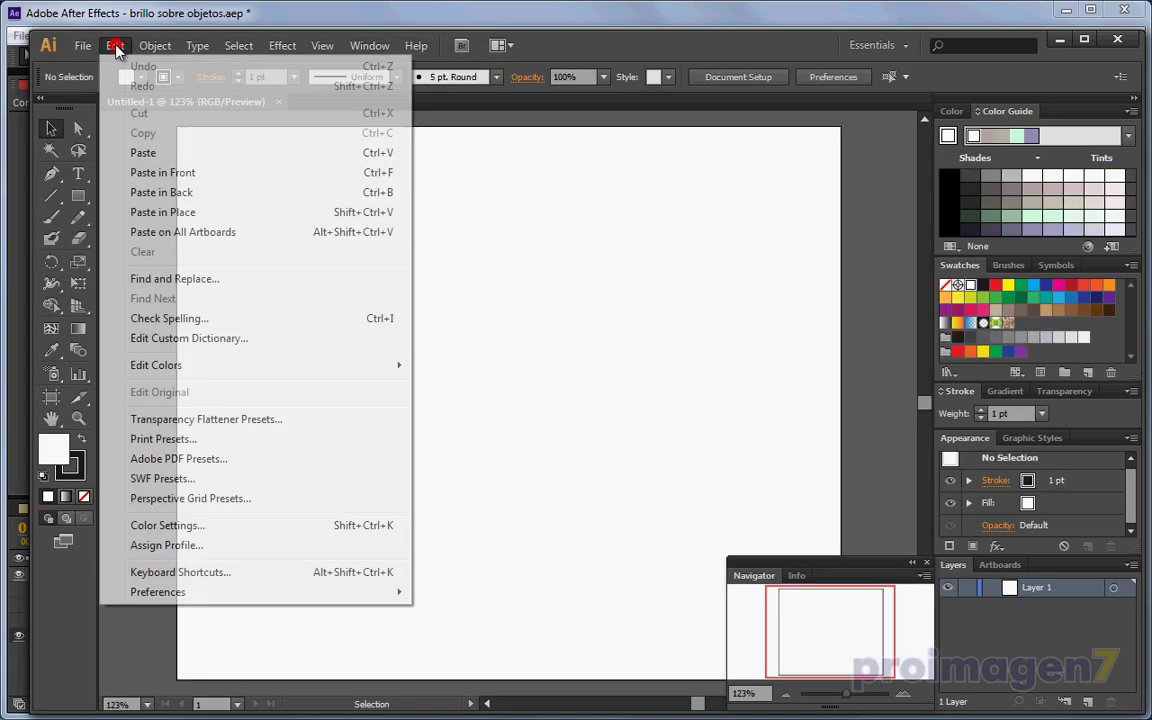
{"action": "left_click", "coordinate": [143, 154]}
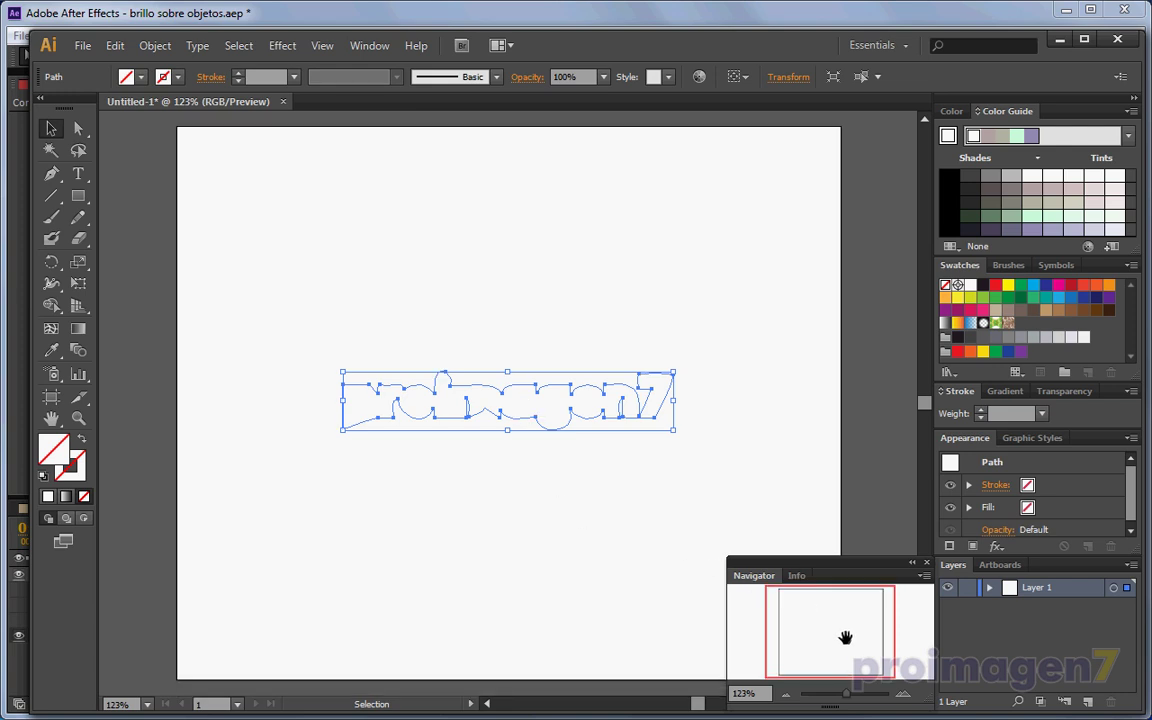
{"action": "left_click", "coordinate": [903, 694]}
{"action": "left_click", "coordinate": [903, 694]}
{"action": "left_click", "coordinate": [903, 694]}
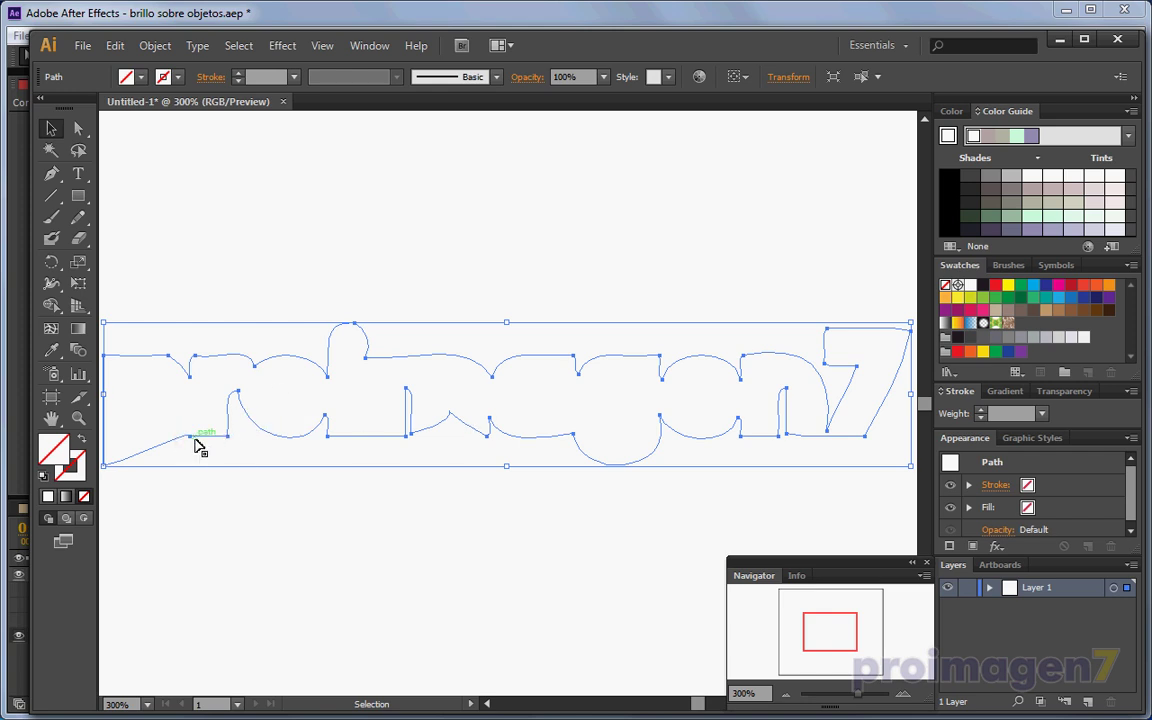
{"action": "left_click", "coordinate": [190, 437]}
{"action": "key", "text": "Delete"}
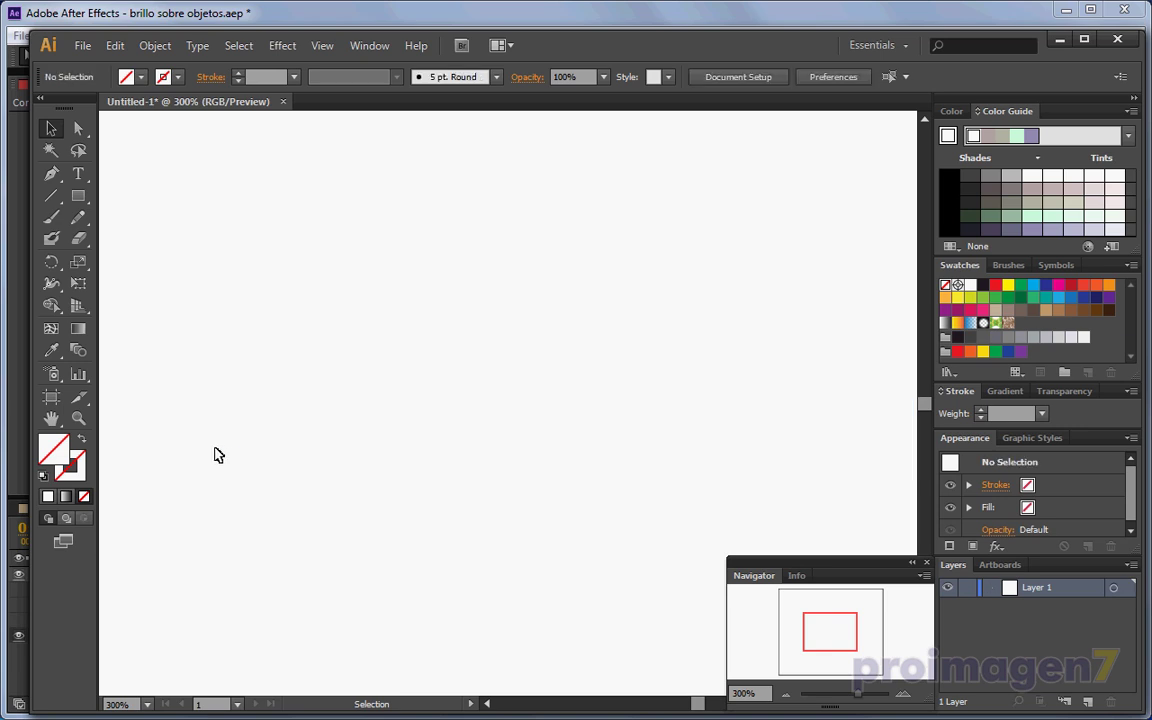
{"action": "key", "text": "ctrl+z"}
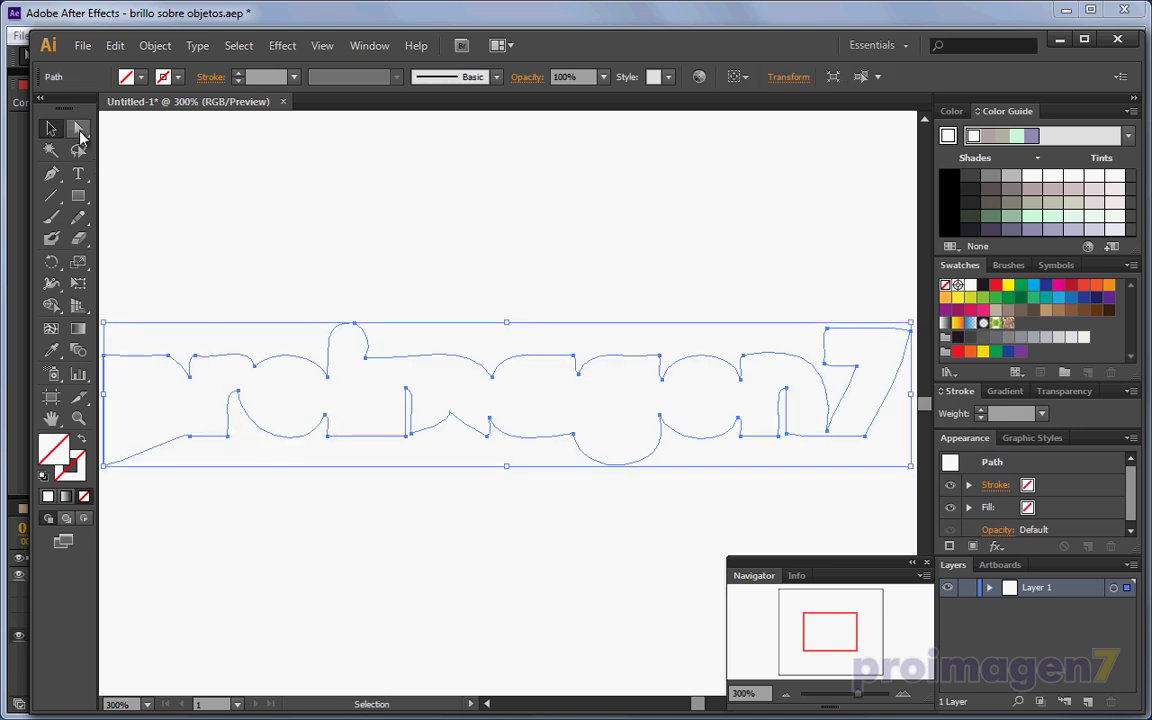
- Delete the lower anchor points along the start of the outline with Direct Selection
{"action": "left_click", "coordinate": [80, 130]}
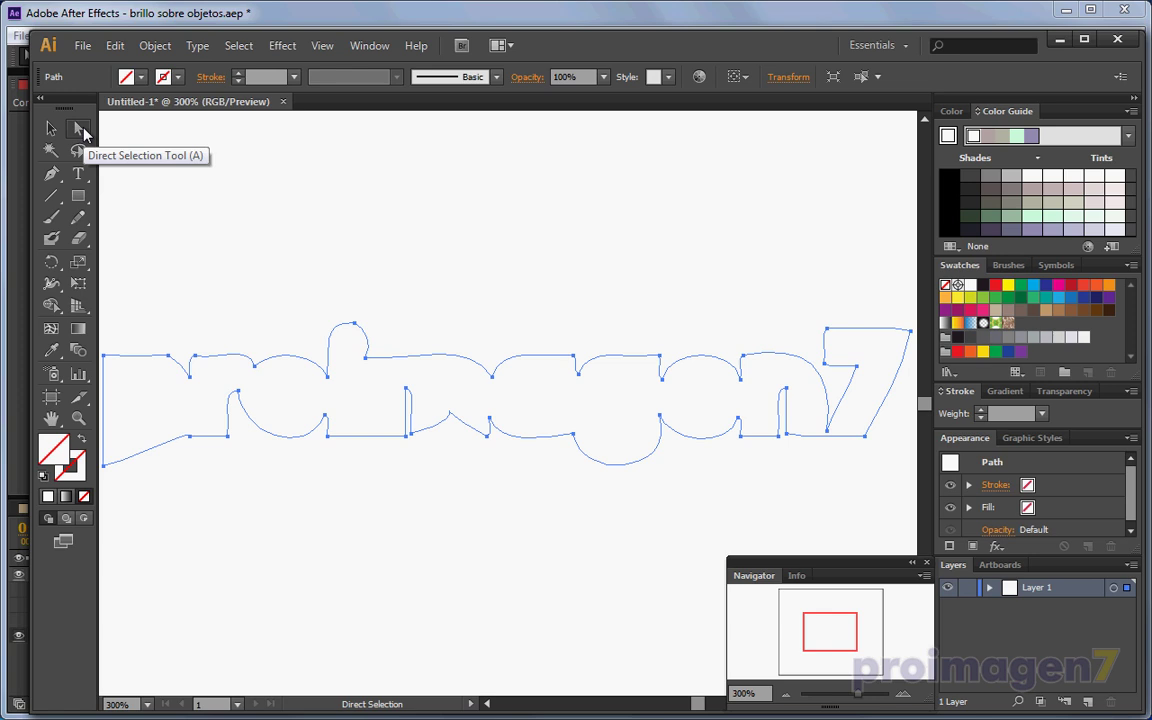
{"action": "left_click", "coordinate": [191, 437]}
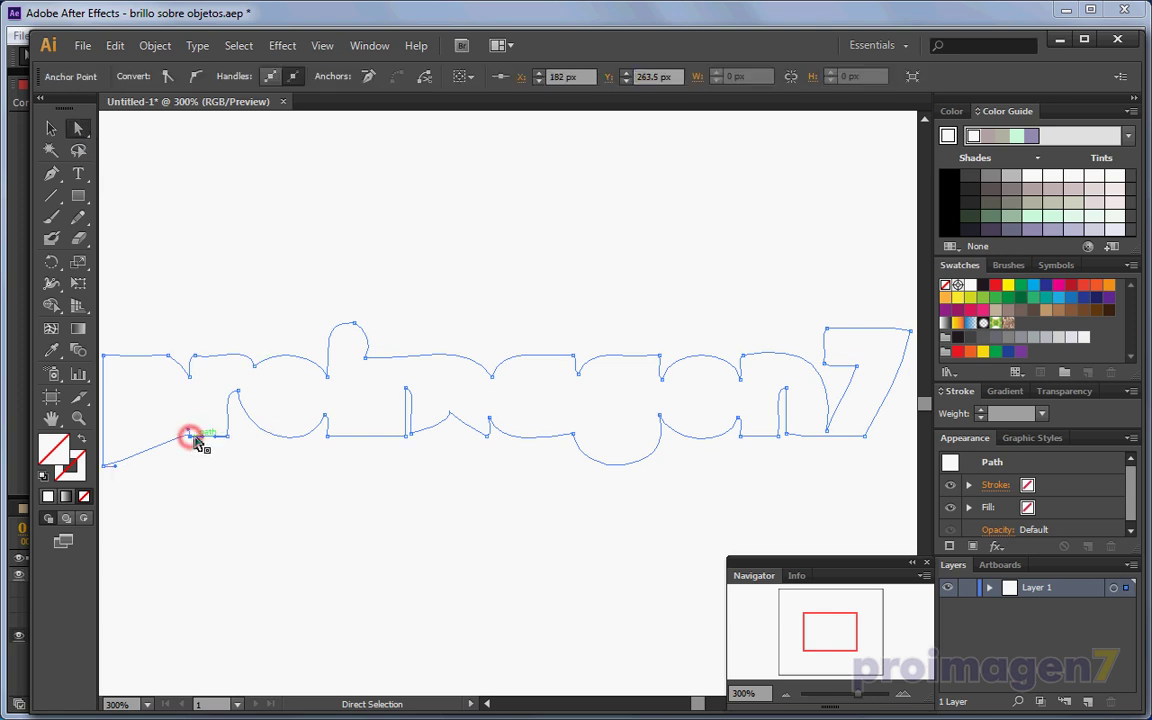
{"action": "key", "text": "Delete"}
{"action": "left_click", "coordinate": [227, 437]}
{"action": "key", "text": "Delete"}
{"action": "left_click", "coordinate": [236, 390]}
{"action": "key", "text": "Delete"}
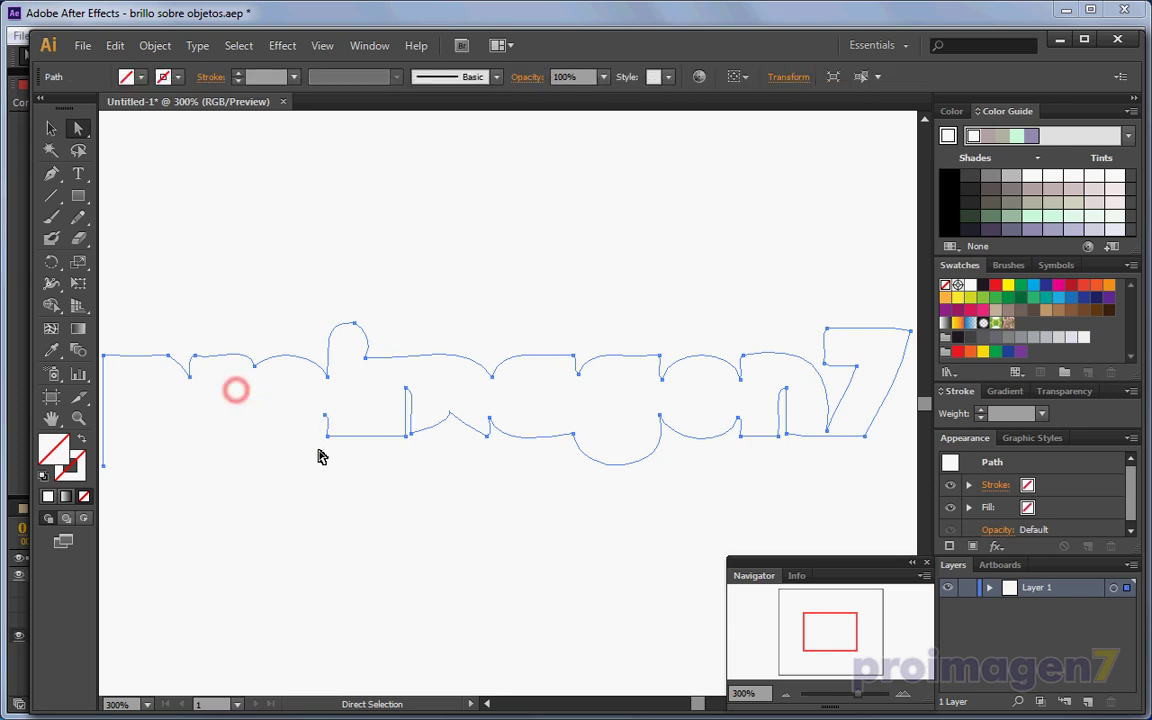
{"action": "left_click", "coordinate": [325, 413]}
{"action": "key", "text": "Delete"}
{"action": "left_click", "coordinate": [328, 435]}
{"action": "key", "text": "Delete"}
- Delete the lower anchors of the a, g and o and the stem anchors near the 7
{"action": "left_click_drag", "start_coordinate": [392, 380], "coordinate": [487, 437]}
{"action": "key", "text": "Delete"}
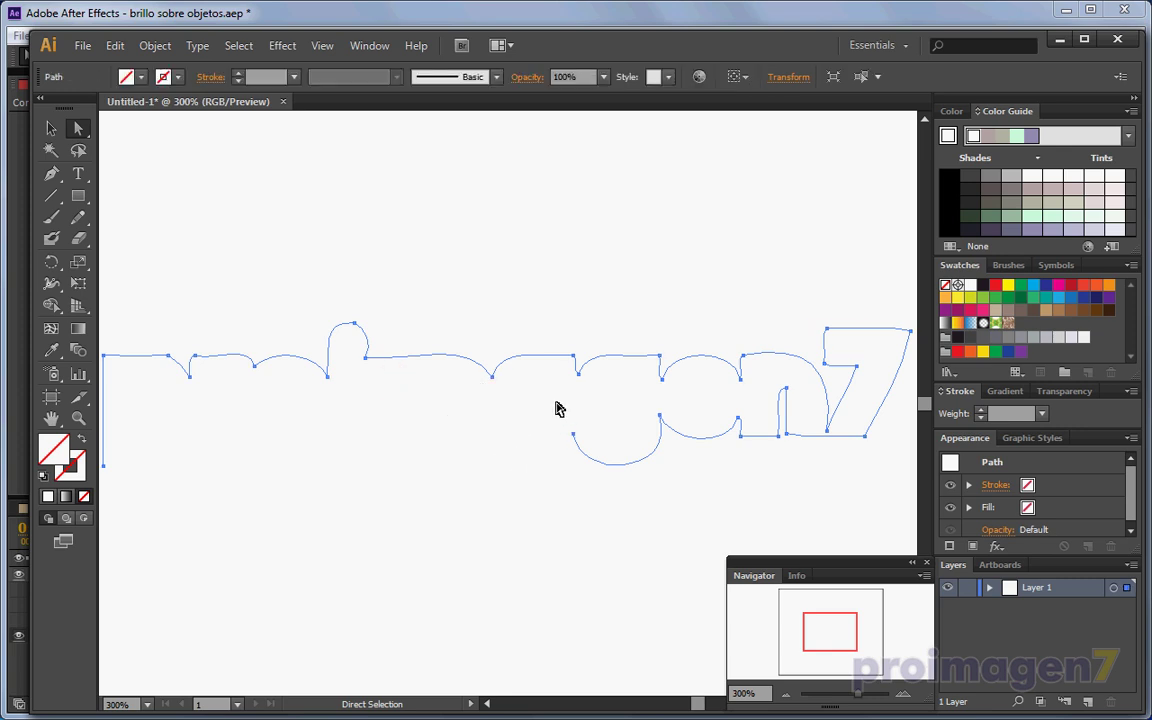
{"action": "left_click_drag", "start_coordinate": [556, 399], "coordinate": [760, 474]}
{"action": "key", "text": "Delete"}
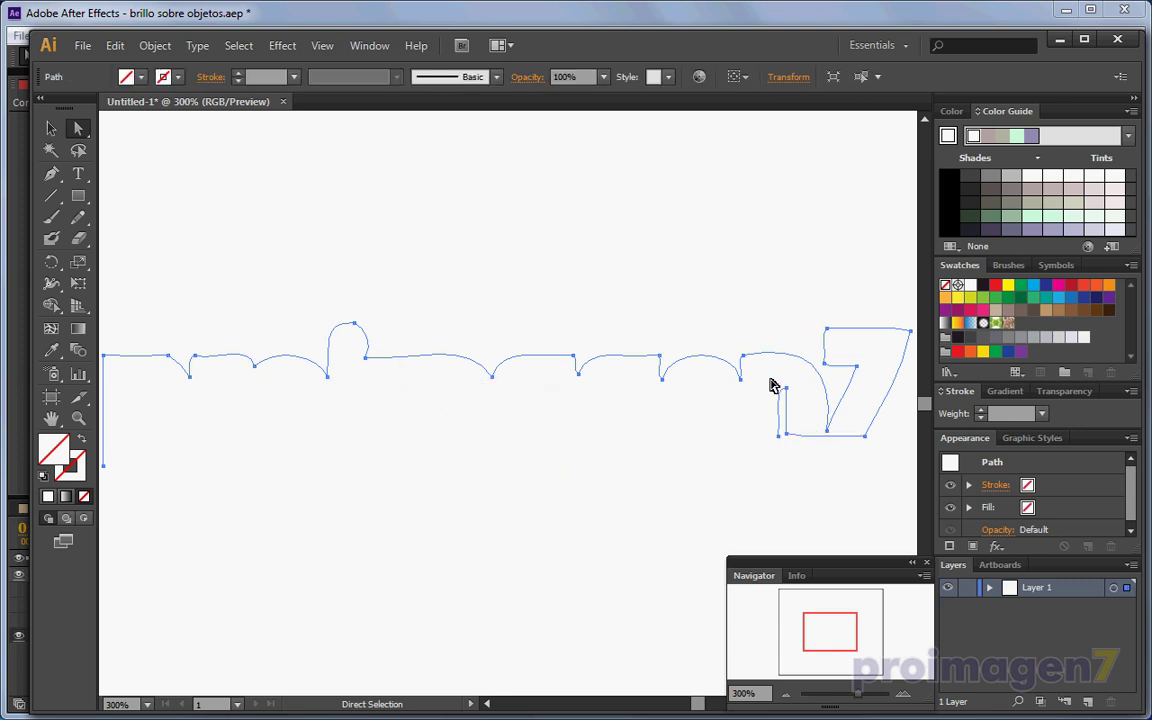
{"action": "left_click_drag", "start_coordinate": [768, 380], "coordinate": [805, 455]}
{"action": "key", "text": "Delete"}
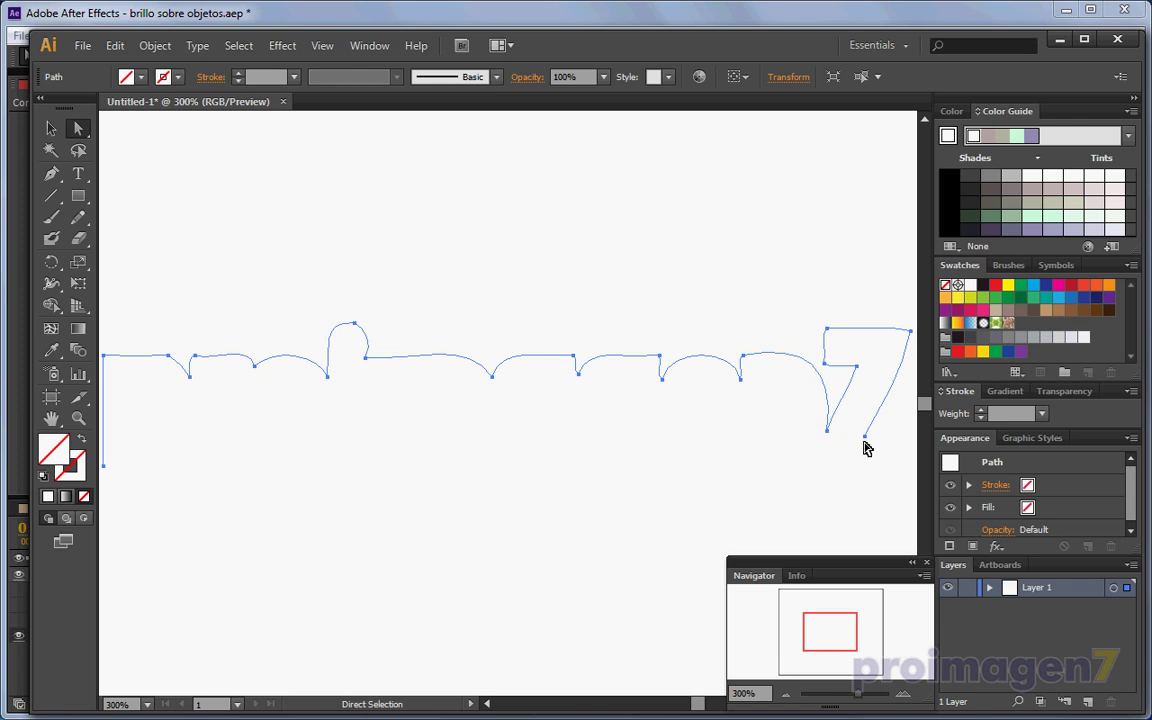
- At 200% zoom, flatten both ends of the path by moving anchors, then select the whole path
{"action": "left_click", "coordinate": [865, 438]}
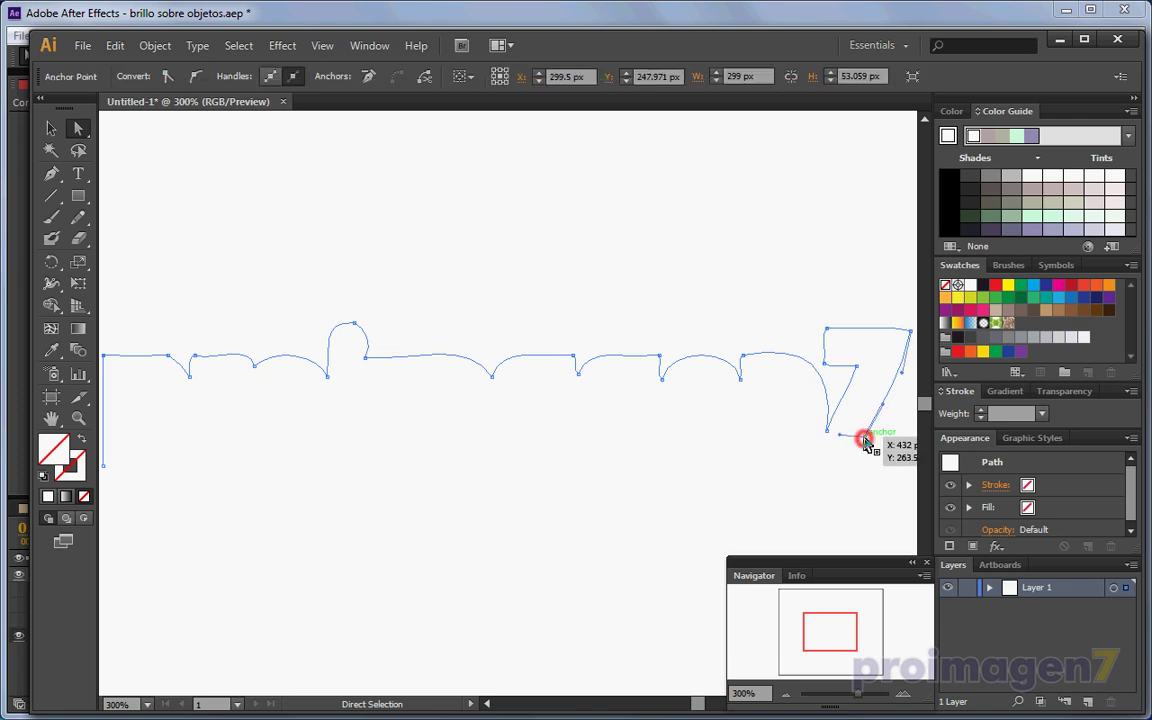
{"action": "left_click", "coordinate": [785, 693]}
{"action": "mouse_move", "coordinate": [746, 424]}
{"action": "left_mouse_down"}
{"action": "mouse_move", "coordinate": [822, 397]}
{"action": "mouse_move", "coordinate": [771, 383]}
{"action": "left_mouse_up"}
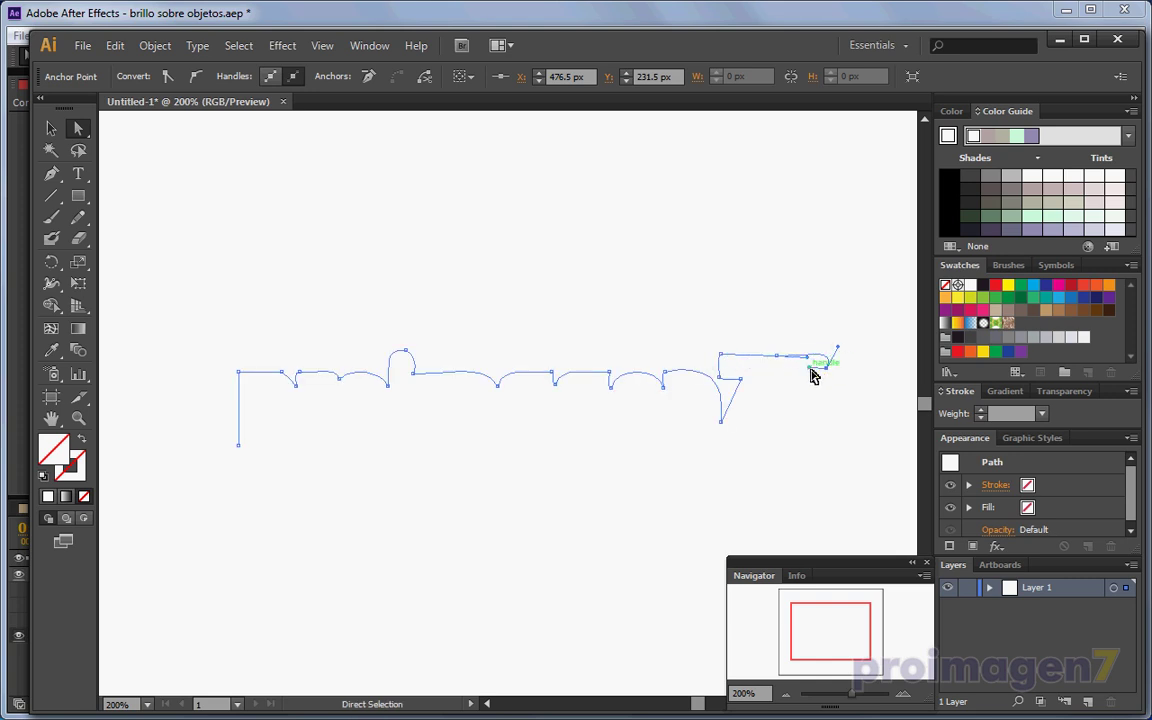
{"action": "left_click_drag", "start_coordinate": [838, 351], "coordinate": [828, 368]}
{"action": "left_click_drag", "start_coordinate": [238, 446], "coordinate": [180, 382]}
{"action": "mouse_move", "coordinate": [241, 403]}
{"action": "left_mouse_down"}
{"action": "mouse_move", "coordinate": [192, 368]}
{"action": "mouse_move", "coordinate": [194, 390]}
{"action": "mouse_move", "coordinate": [172, 376]}
{"action": "left_mouse_up"}
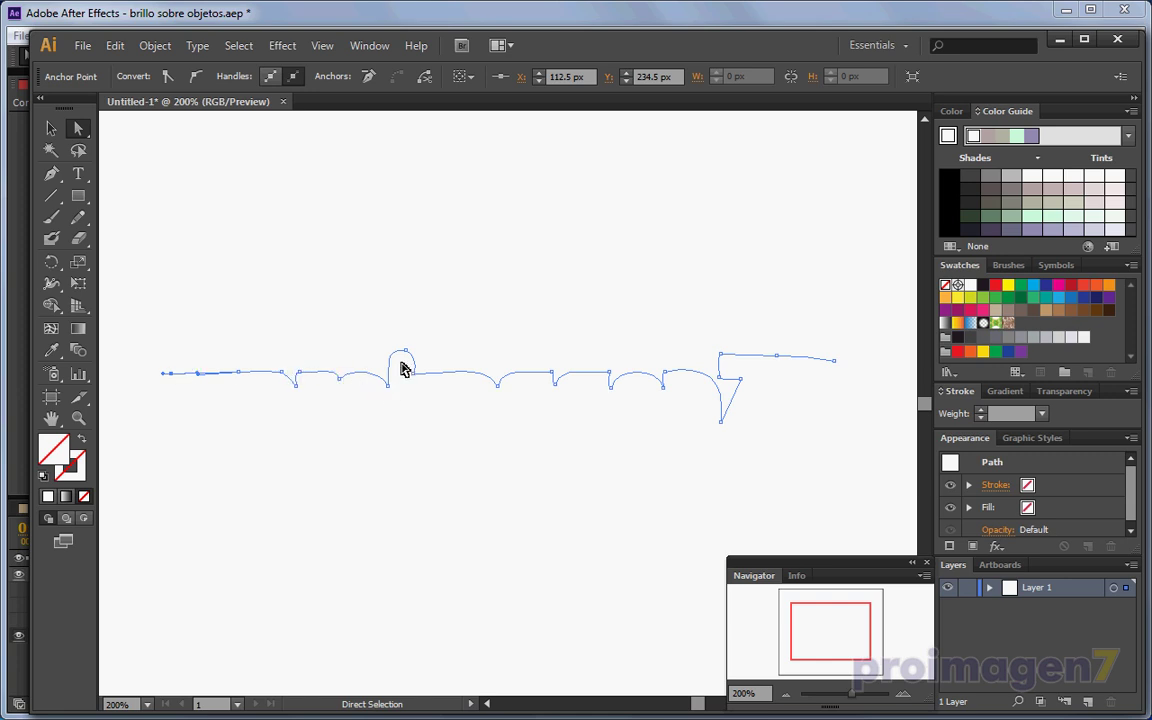
{"action": "mouse_move", "coordinate": [836, 362]}
{"action": "left_mouse_down"}
{"action": "mouse_move", "coordinate": [809, 359]}
{"action": "mouse_move", "coordinate": [815, 367]}
{"action": "left_mouse_up"}
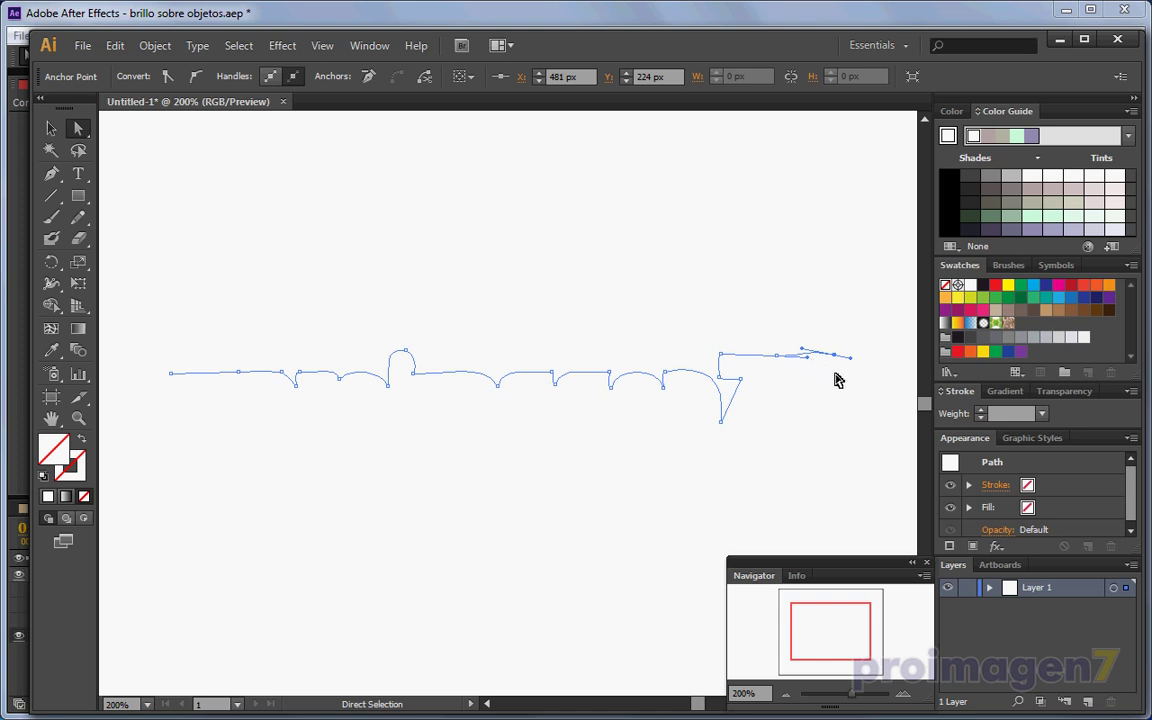
{"action": "left_click_drag", "start_coordinate": [804, 354], "coordinate": [795, 359]}
{"action": "left_click", "coordinate": [53, 131]}
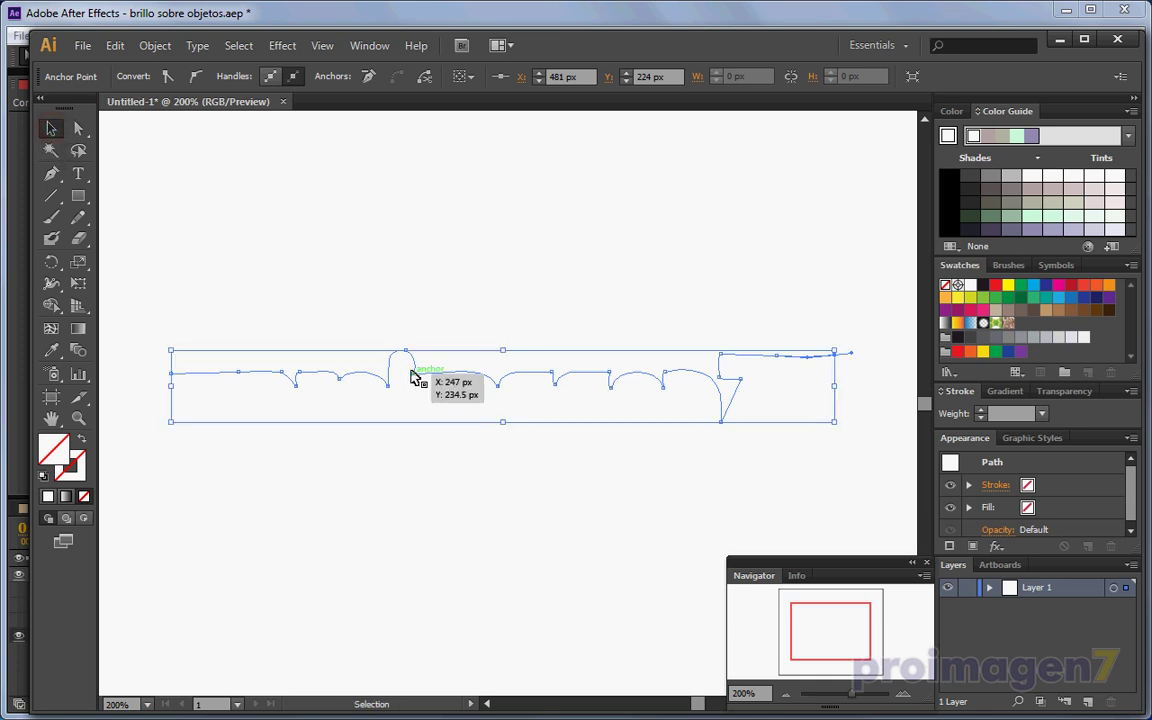
{"action": "left_click", "coordinate": [411, 368]}
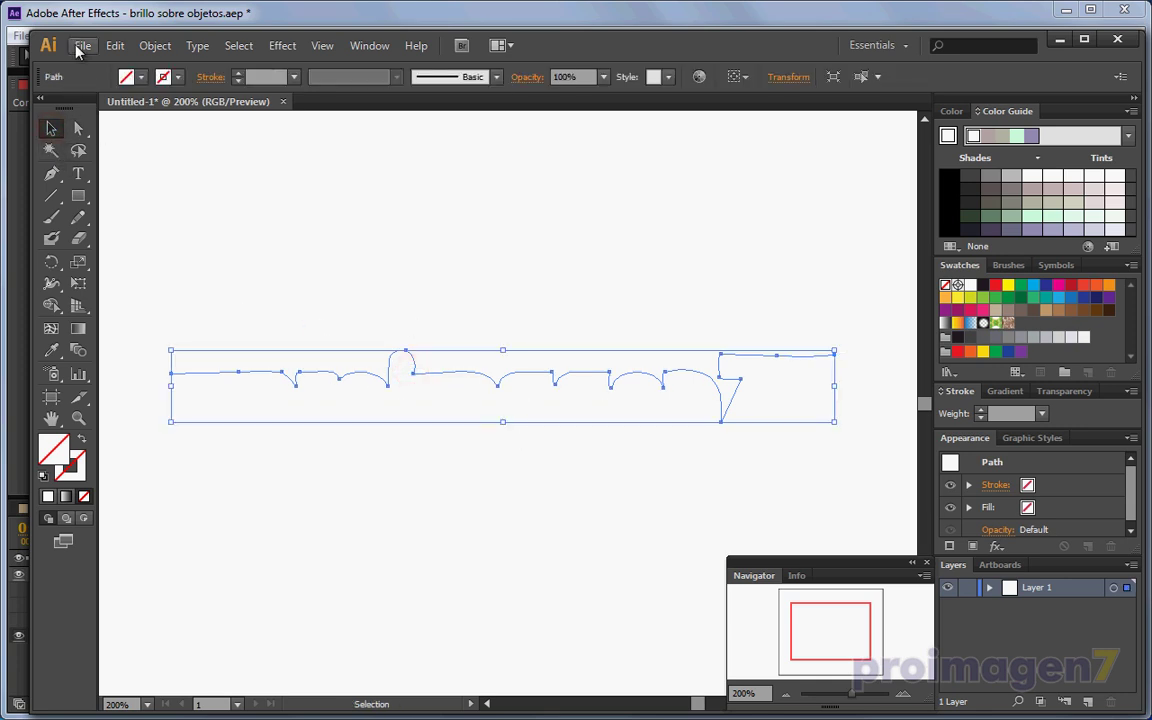
- Copy the top-edge path in Illustrator and delete the auto-traced layer in After Effects
{"action": "left_click", "coordinate": [115, 45]}
{"action": "left_click", "coordinate": [150, 135]}
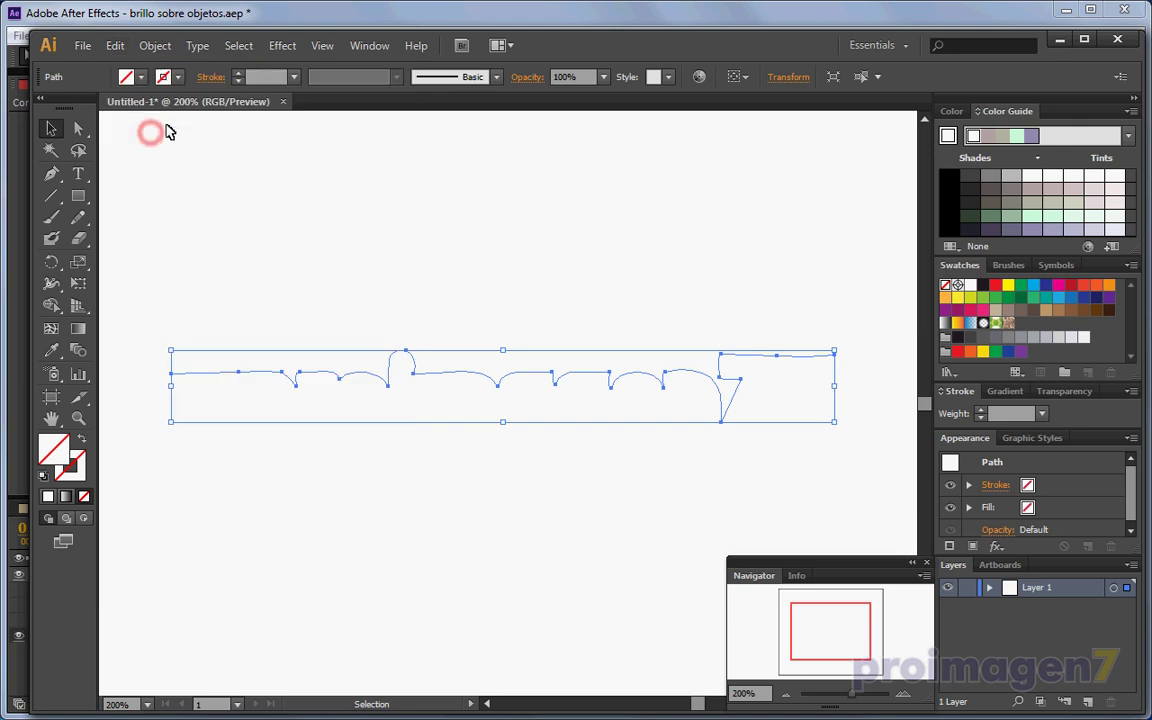
{"action": "left_click", "coordinate": [208, 15]}
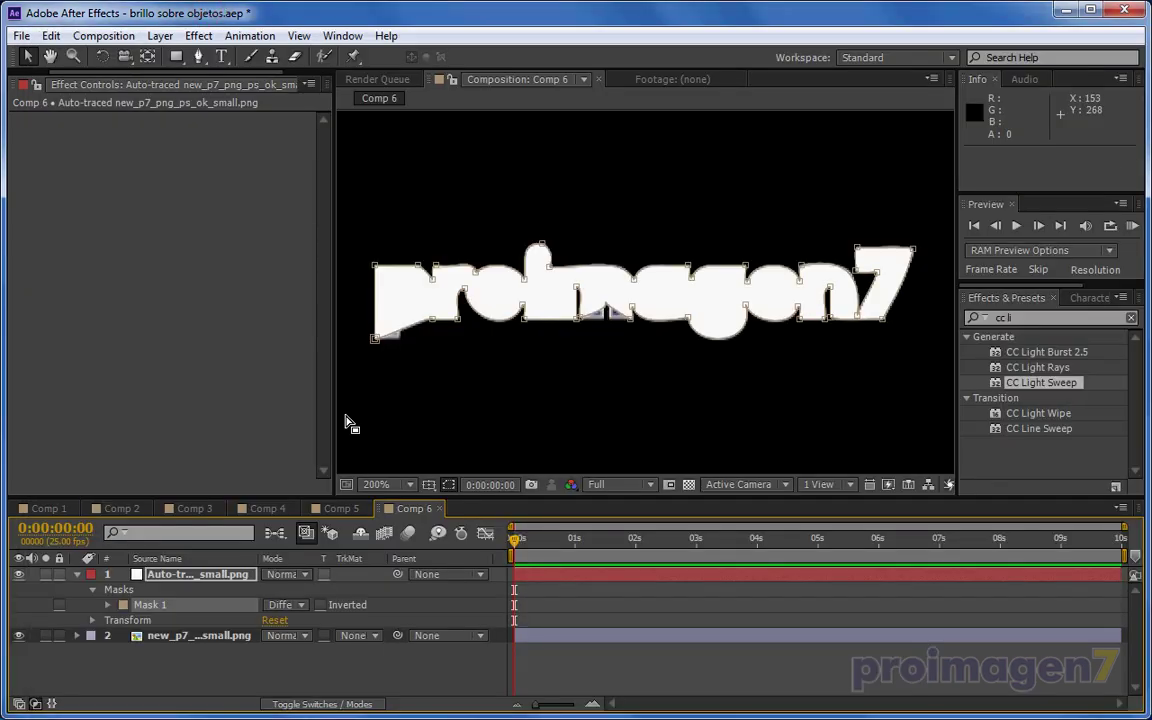
{"action": "left_click", "coordinate": [155, 577]}
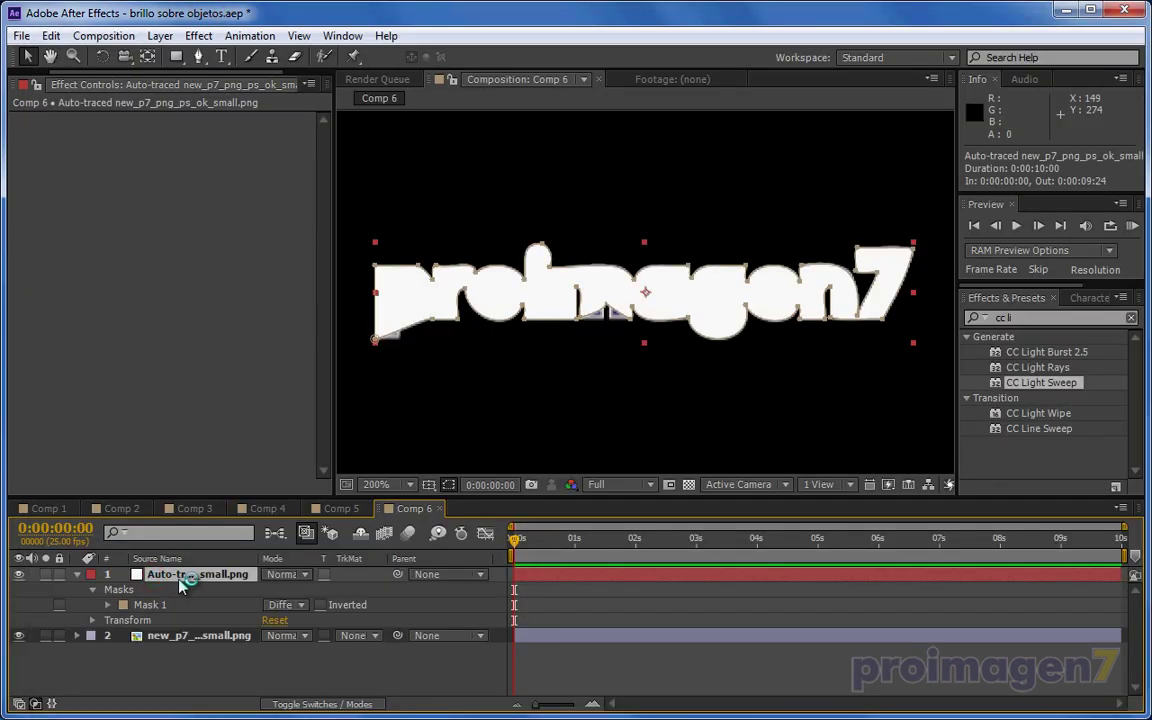
{"action": "key", "text": "Delete"}
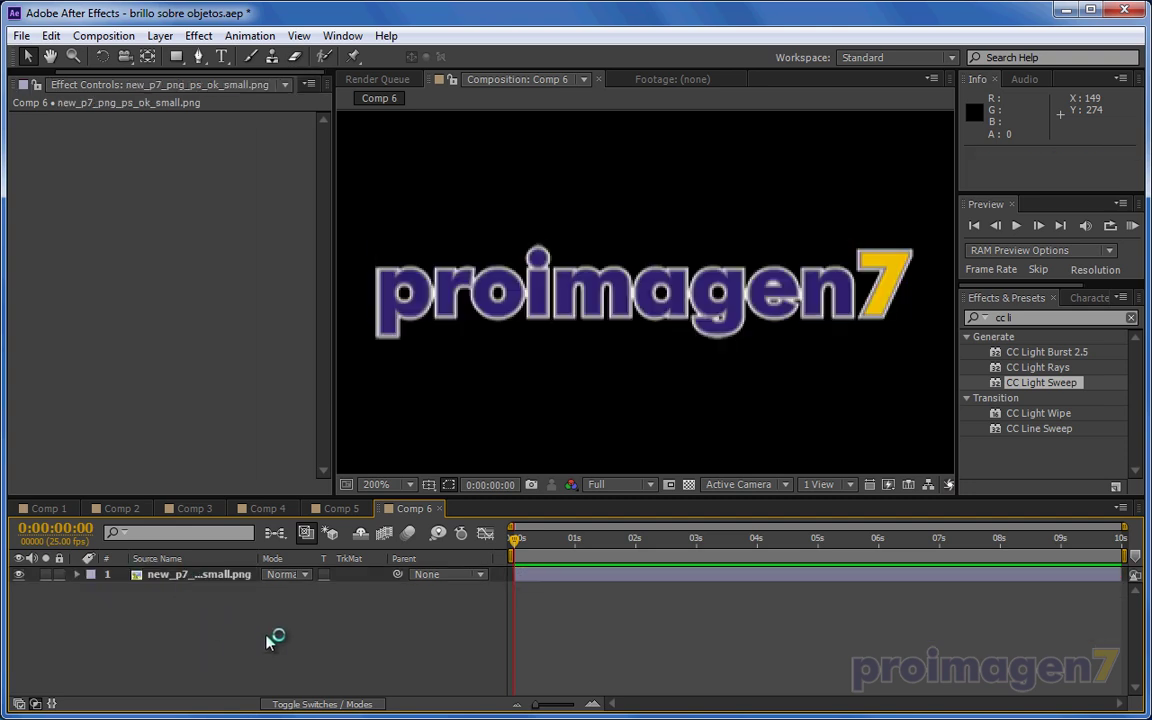
- Create a new black solid named 'Flare' in Comp 6 and select it
{"action": "right_click", "coordinate": [268, 637]}
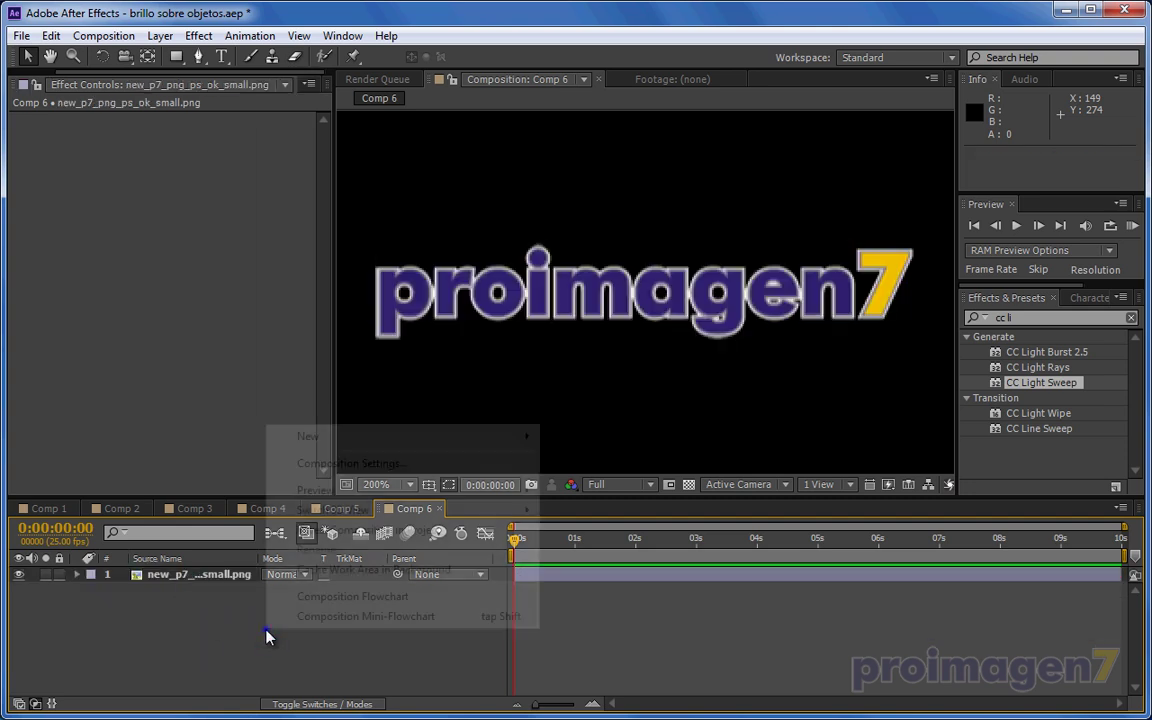
{"action": "mouse_move", "coordinate": [413, 441]}
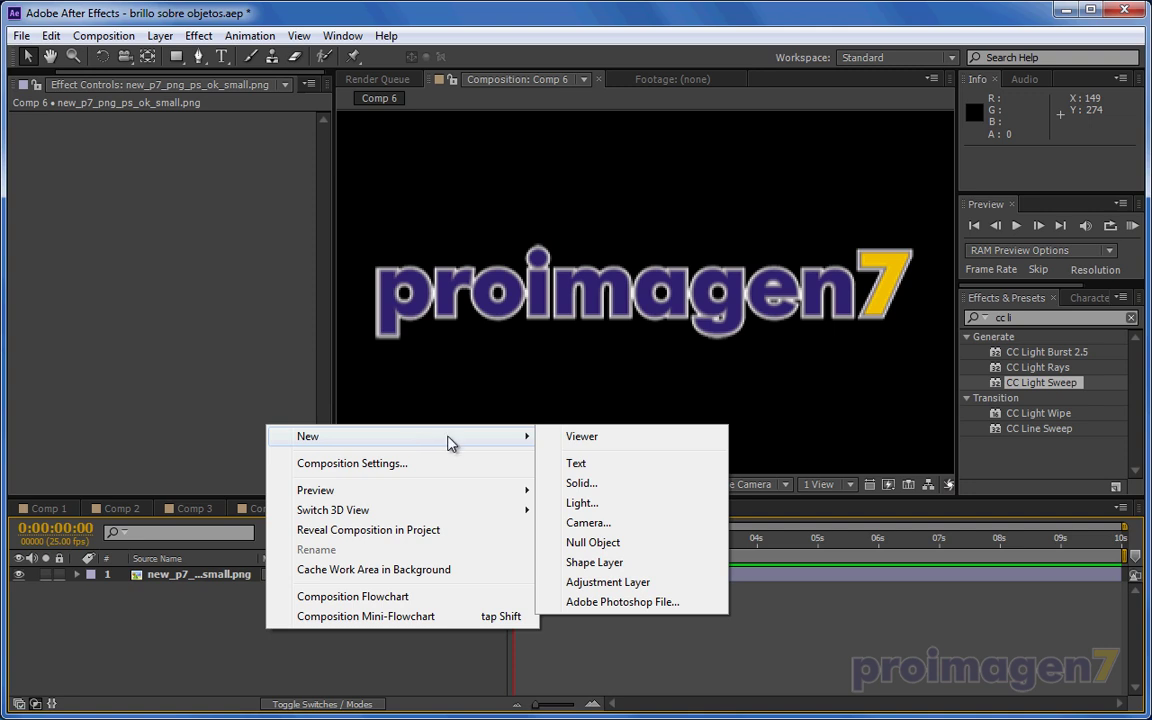
{"action": "left_click", "coordinate": [610, 484]}
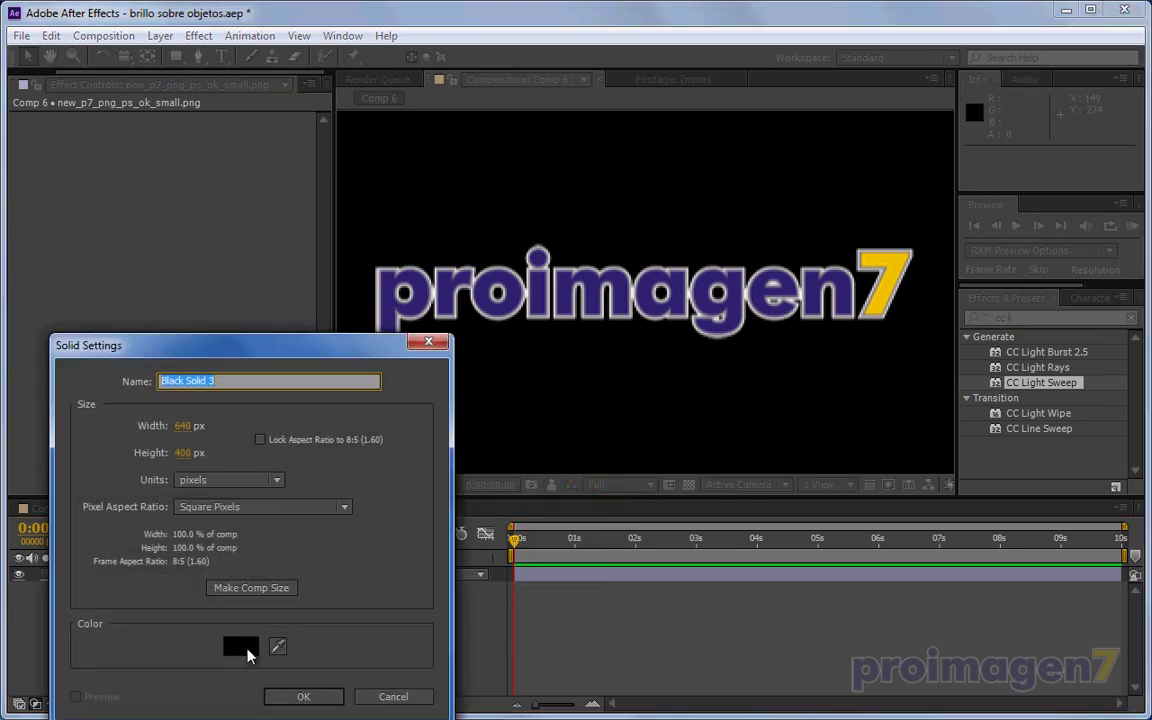
{"action": "left_click", "coordinate": [240, 646]}
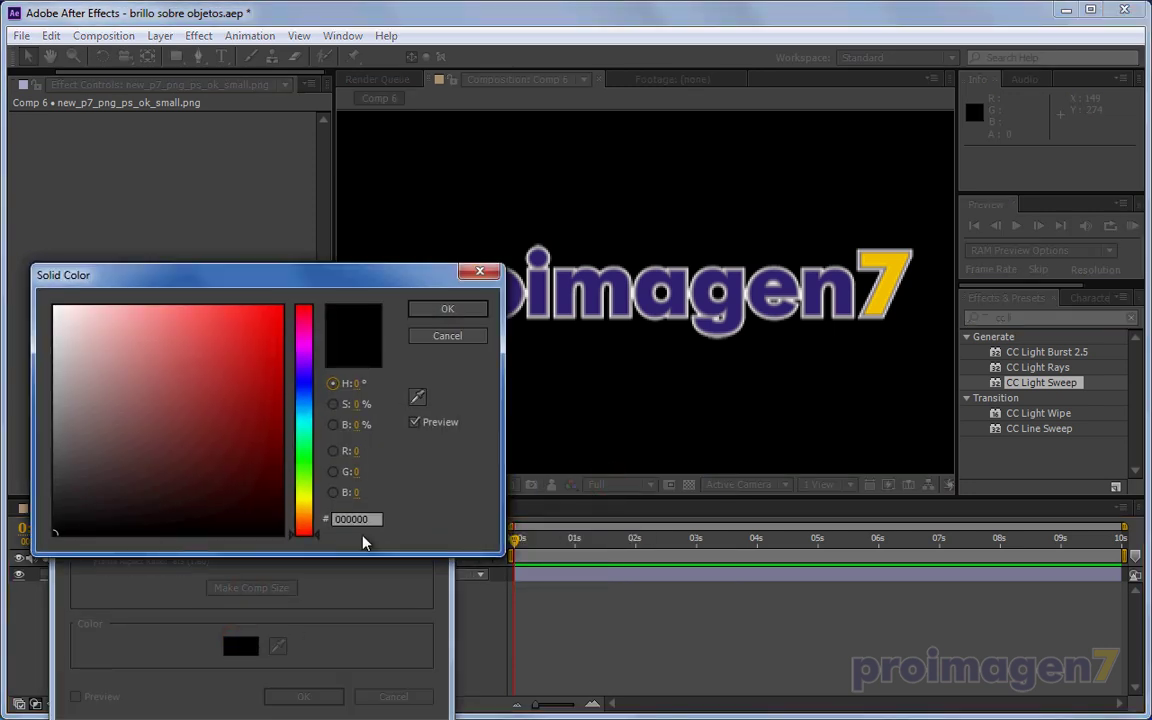
{"action": "left_click", "coordinate": [476, 306]}
{"action": "left_click_drag", "start_coordinate": [236, 381], "coordinate": [103, 385]}
{"action": "type", "text": "Flare"}
{"action": "left_click", "coordinate": [298, 695]}
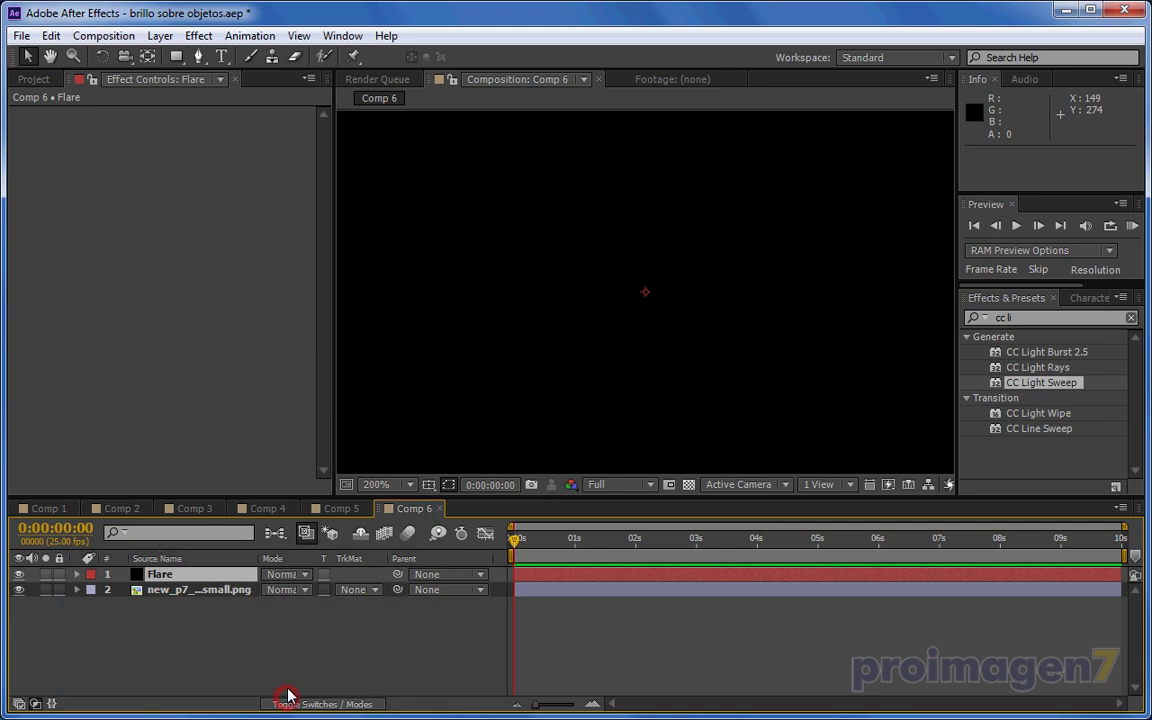
{"action": "left_click", "coordinate": [183, 578]}
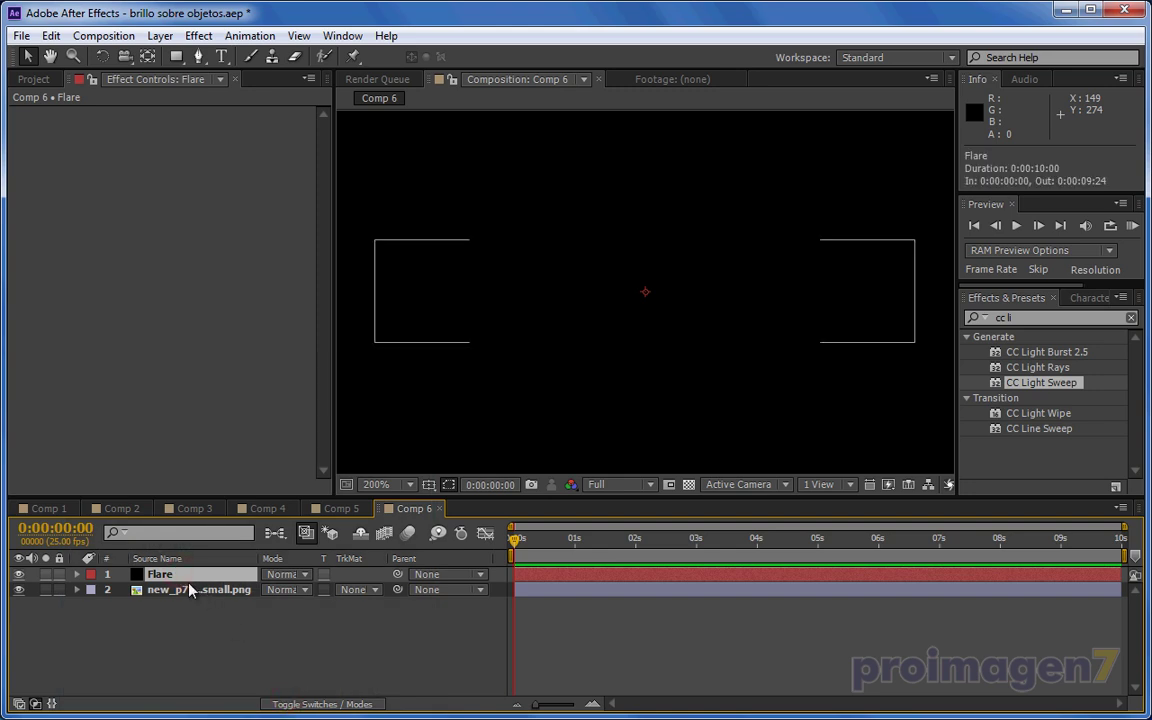
- Apply Lens Flare (50-300mm Zoom, 100%) to the Flare solid and select its keyframed Flare Center
{"action": "left_click", "coordinate": [198, 36]}
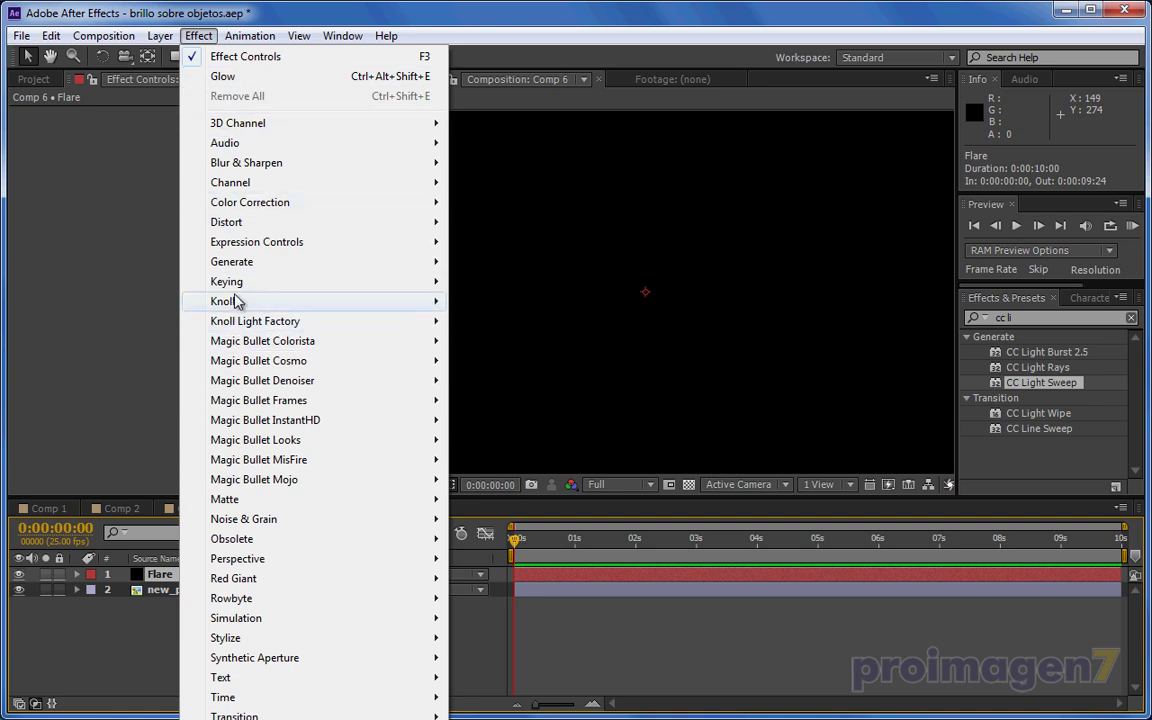
{"action": "mouse_move", "coordinate": [225, 261]}
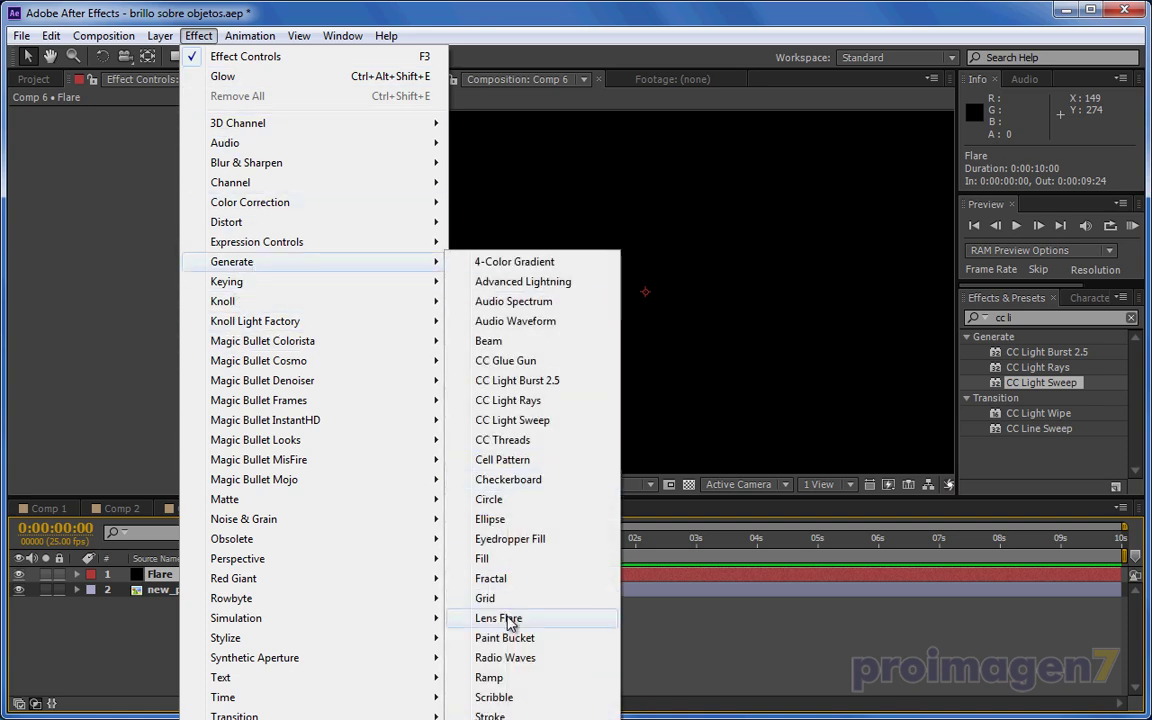
{"action": "left_click", "coordinate": [498, 618]}
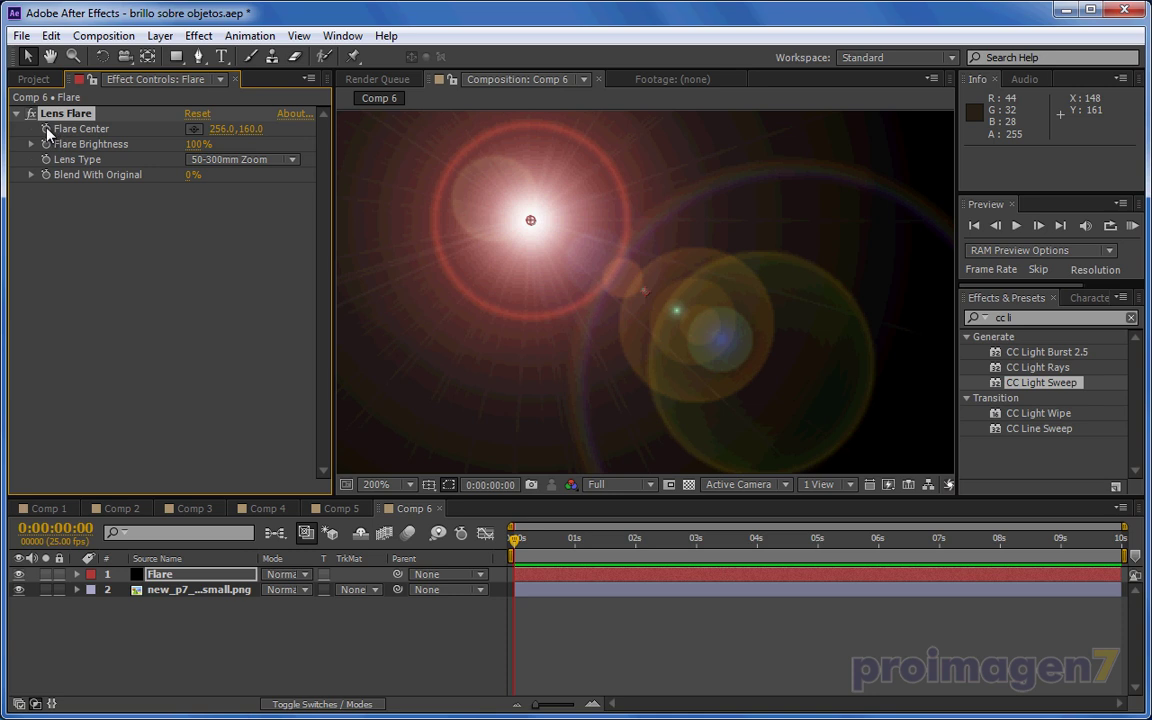
{"action": "left_click", "coordinate": [155, 576]}
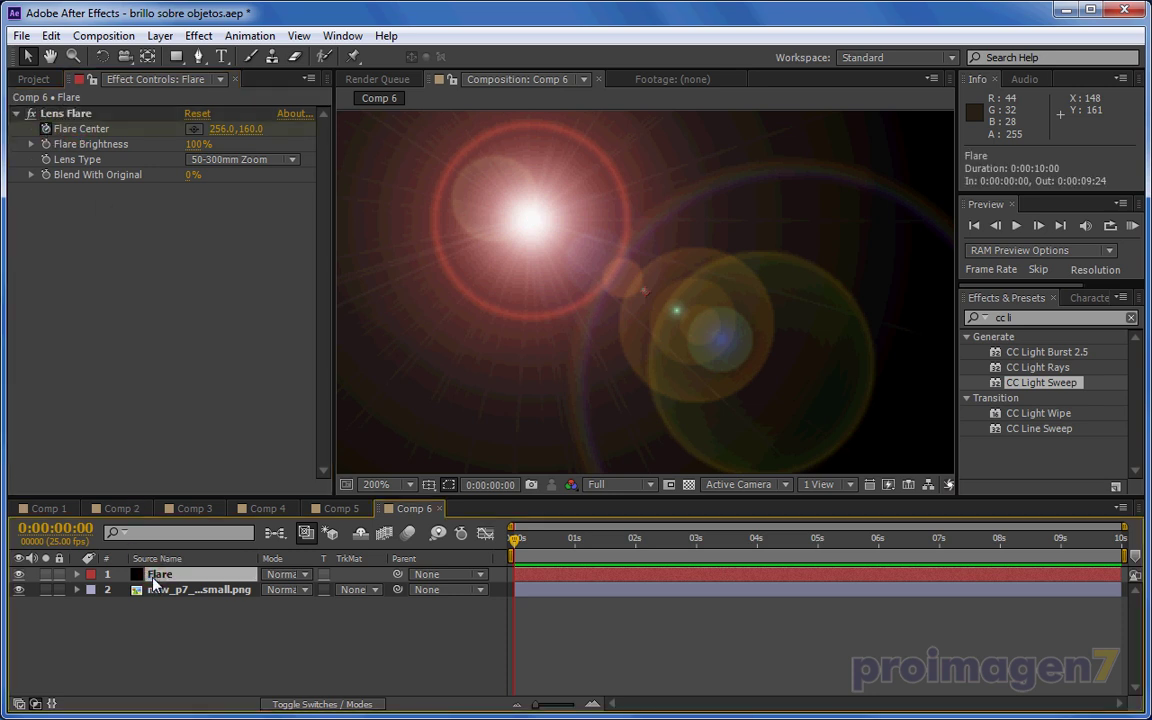
{"action": "key", "text": "u"}
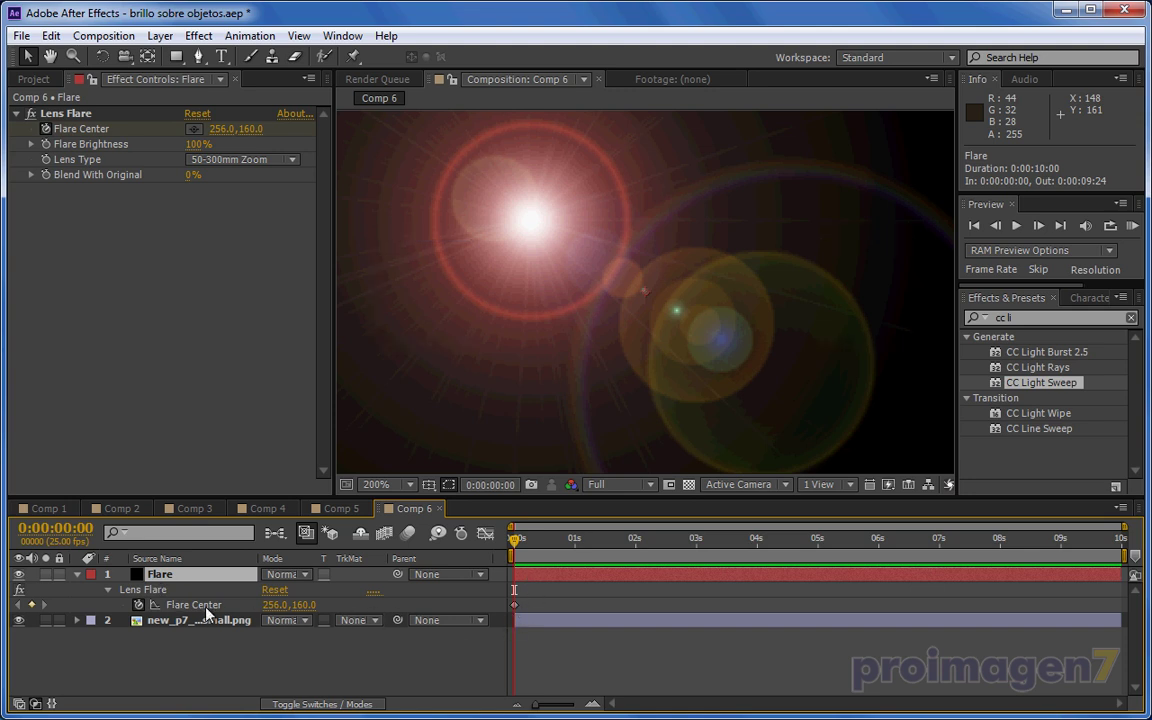
{"action": "left_click", "coordinate": [191, 604]}
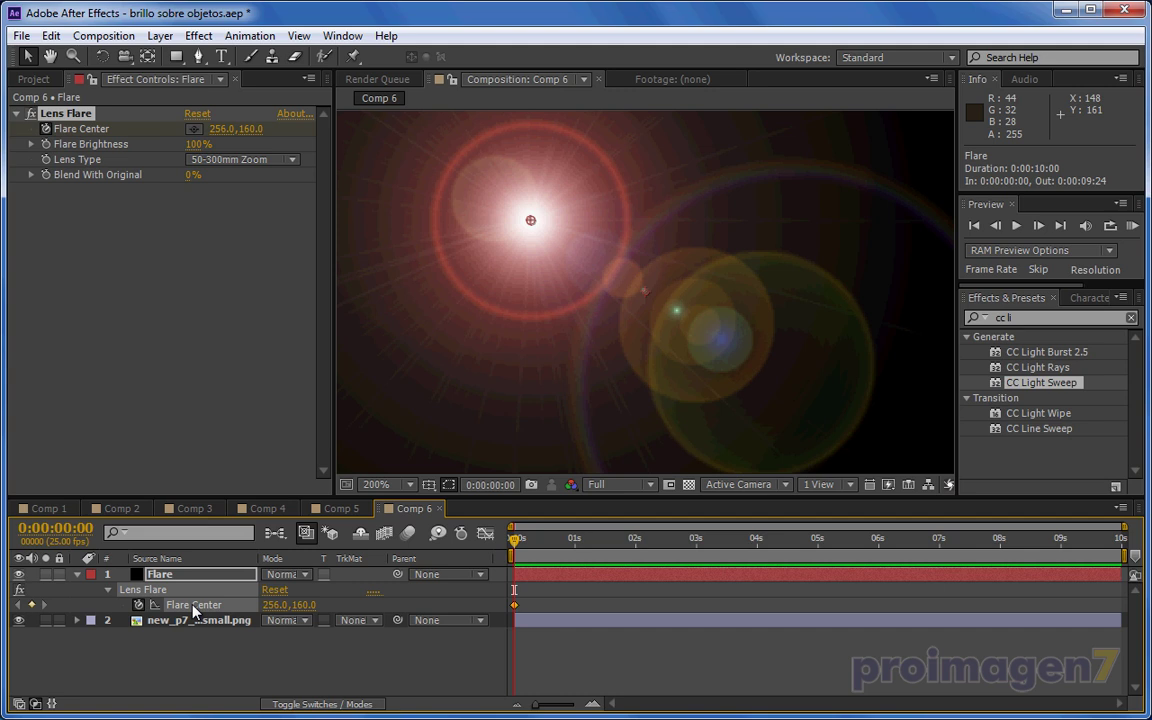
{"action": "left_click", "coordinate": [50, 36]}
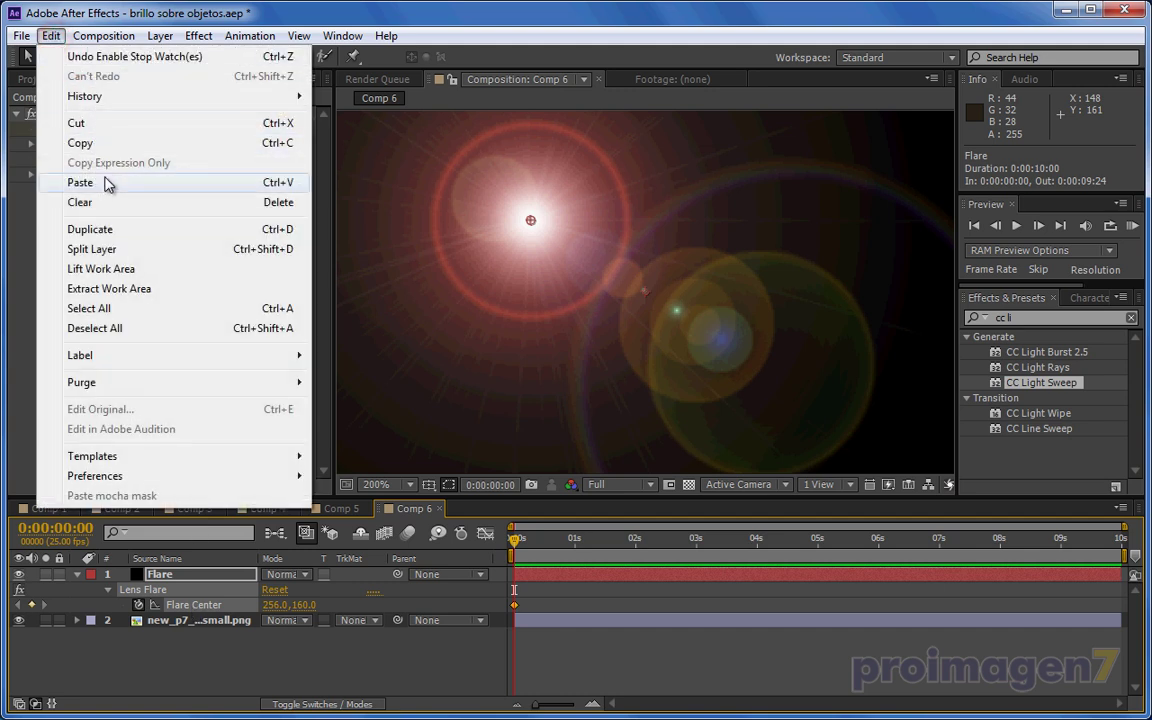
- Paste the logo path into Flare Center as keyframes starting at 504.3,183.0, then preview the first two seconds
{"action": "left_click", "coordinate": [105, 183]}
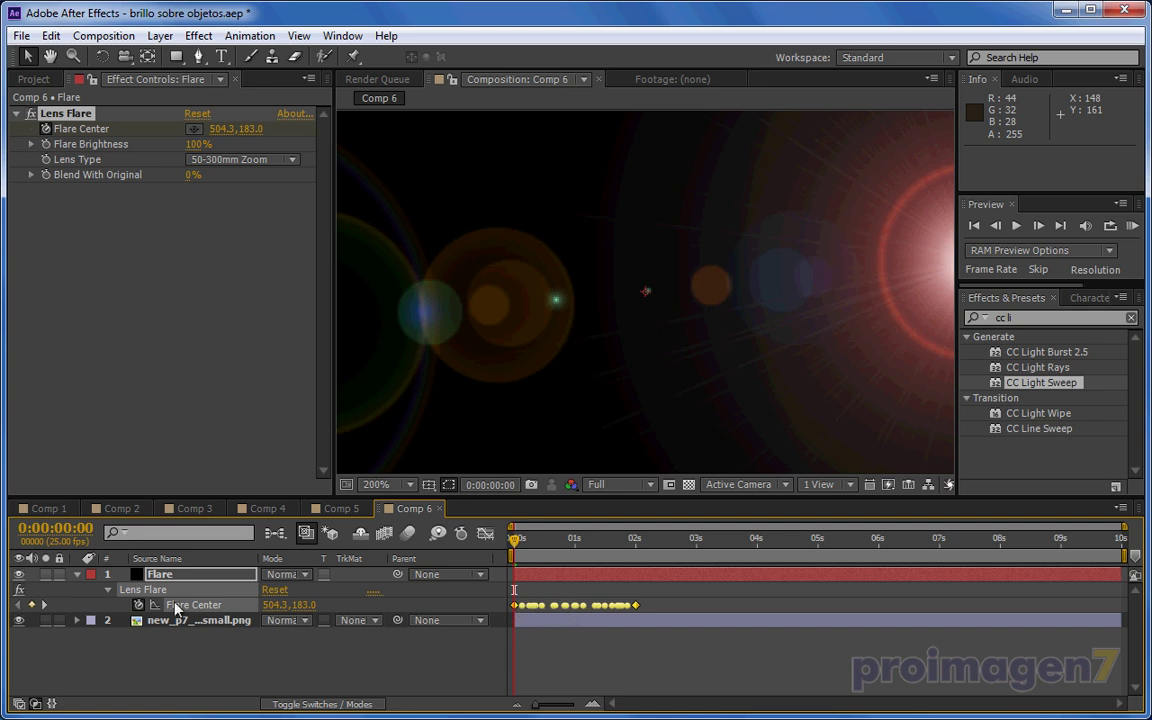
{"action": "mouse_move", "coordinate": [518, 543]}
{"action": "left_mouse_down"}
{"action": "mouse_move", "coordinate": [591, 541]}
{"action": "mouse_move", "coordinate": [510, 540]}
{"action": "left_mouse_up"}
{"action": "left_click", "coordinate": [577, 541]}
{"action": "mouse_move", "coordinate": [577, 543]}
{"action": "left_mouse_down"}
{"action": "mouse_move", "coordinate": [499, 553]}
{"action": "mouse_move", "coordinate": [563, 545]}
{"action": "left_mouse_up"}
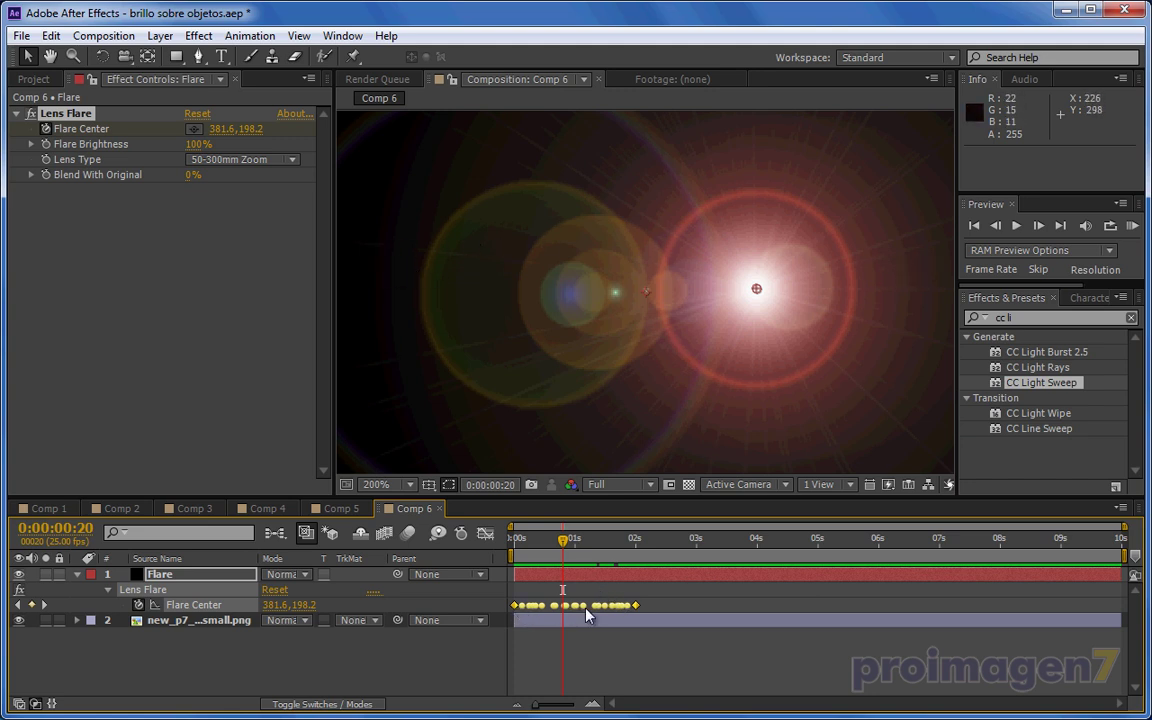
- Time-reverse all the Flare Center keyframes with Keyframe Assistant, then return the playhead to the start
{"action": "right_click", "coordinate": [515, 606]}
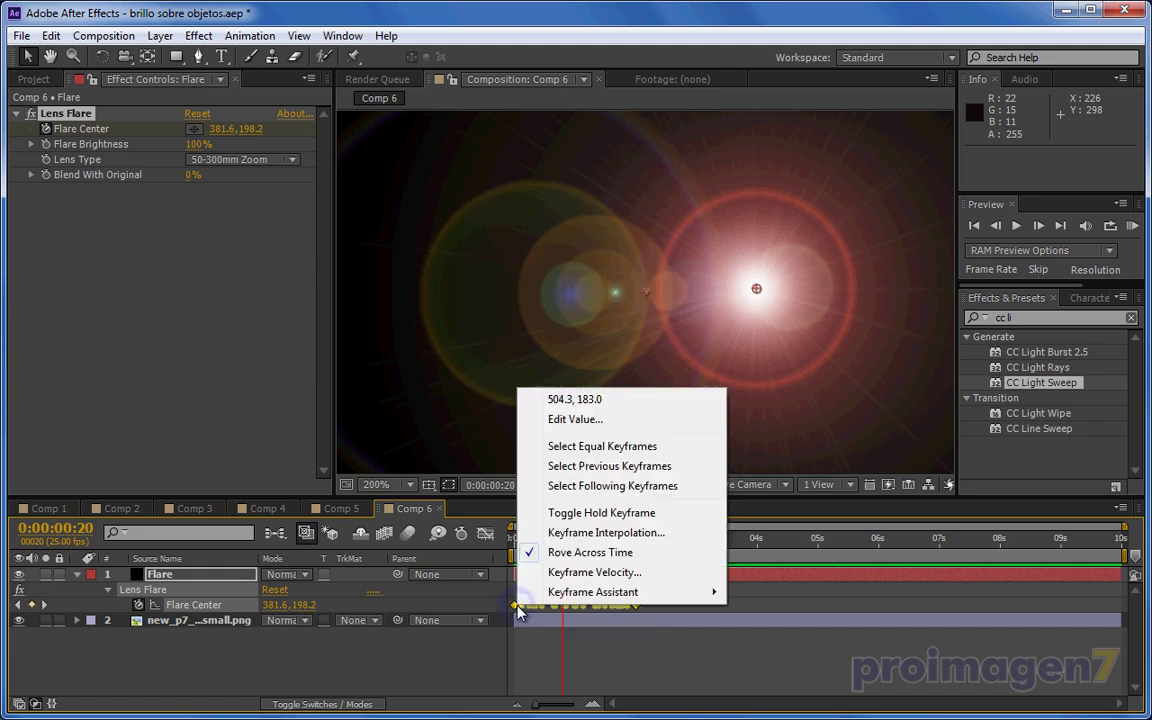
{"action": "mouse_move", "coordinate": [643, 594]}
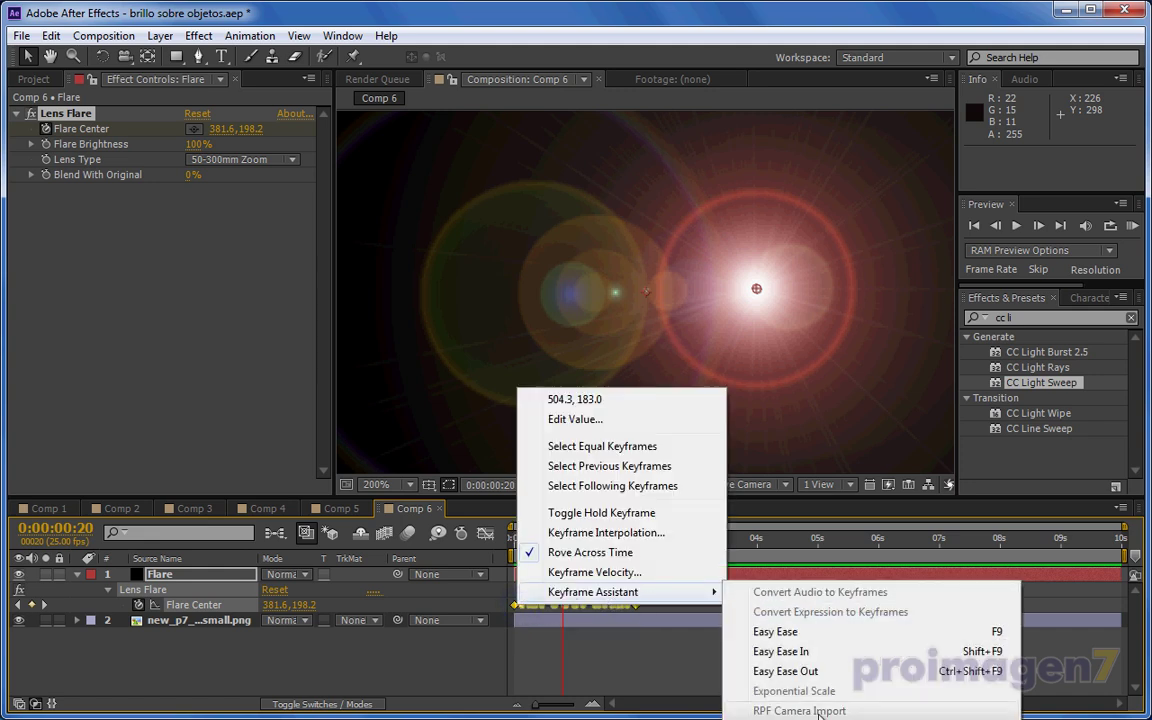
{"action": "left_click", "coordinate": [596, 663]}
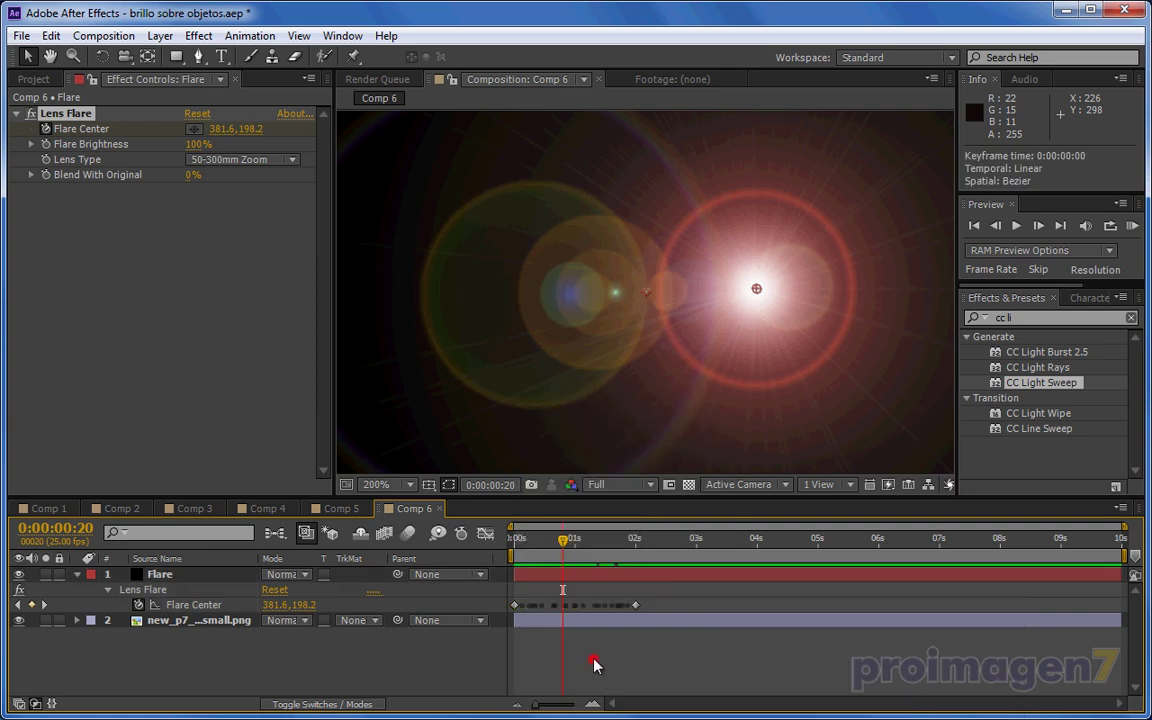
{"action": "left_click_drag", "start_coordinate": [583, 497], "coordinate": [575, 399]}
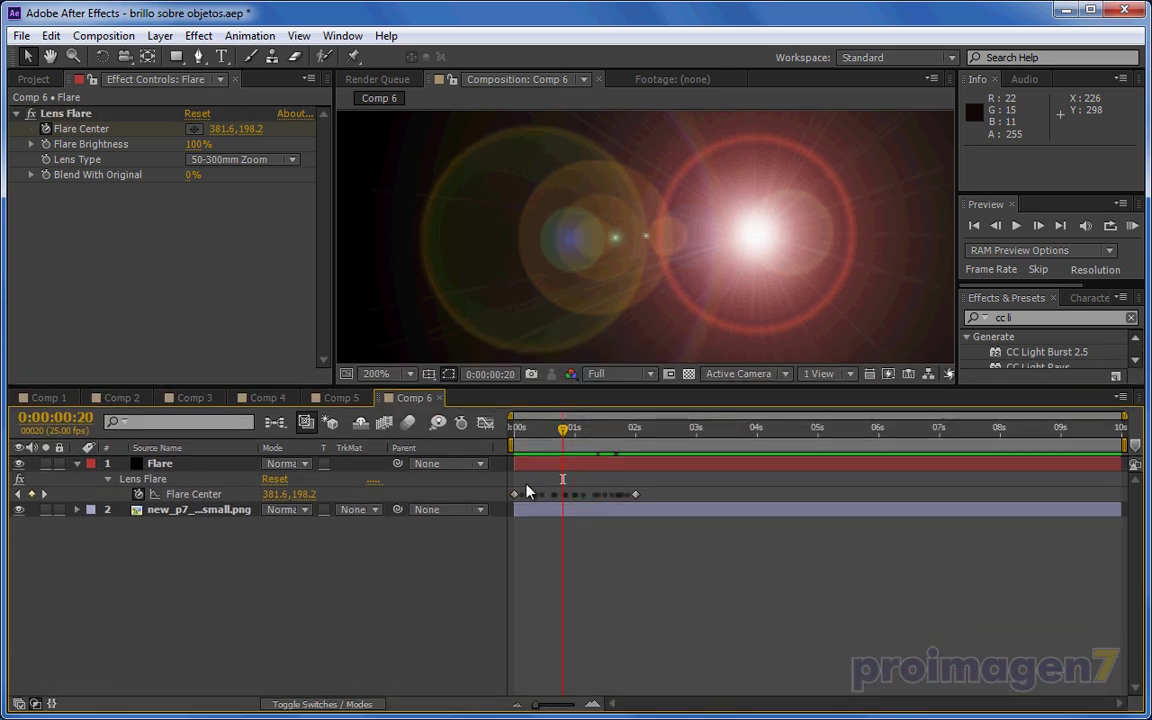
{"action": "left_click_drag", "start_coordinate": [676, 490], "coordinate": [512, 500]}
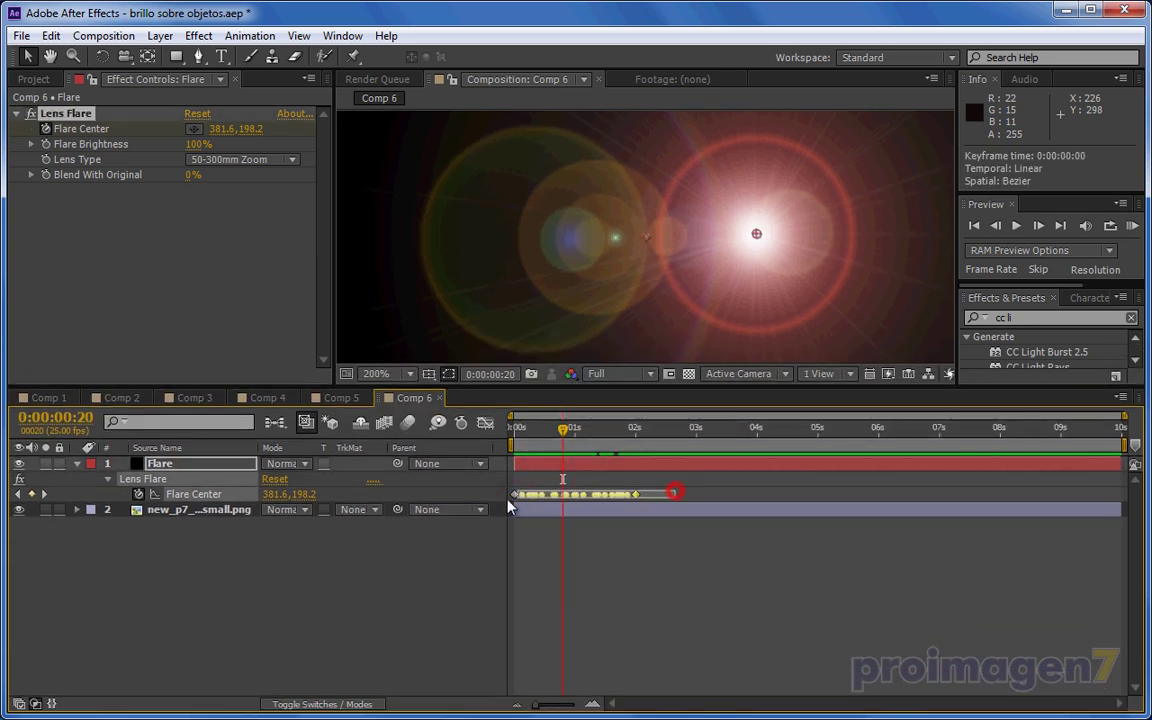
{"action": "right_click", "coordinate": [516, 496]}
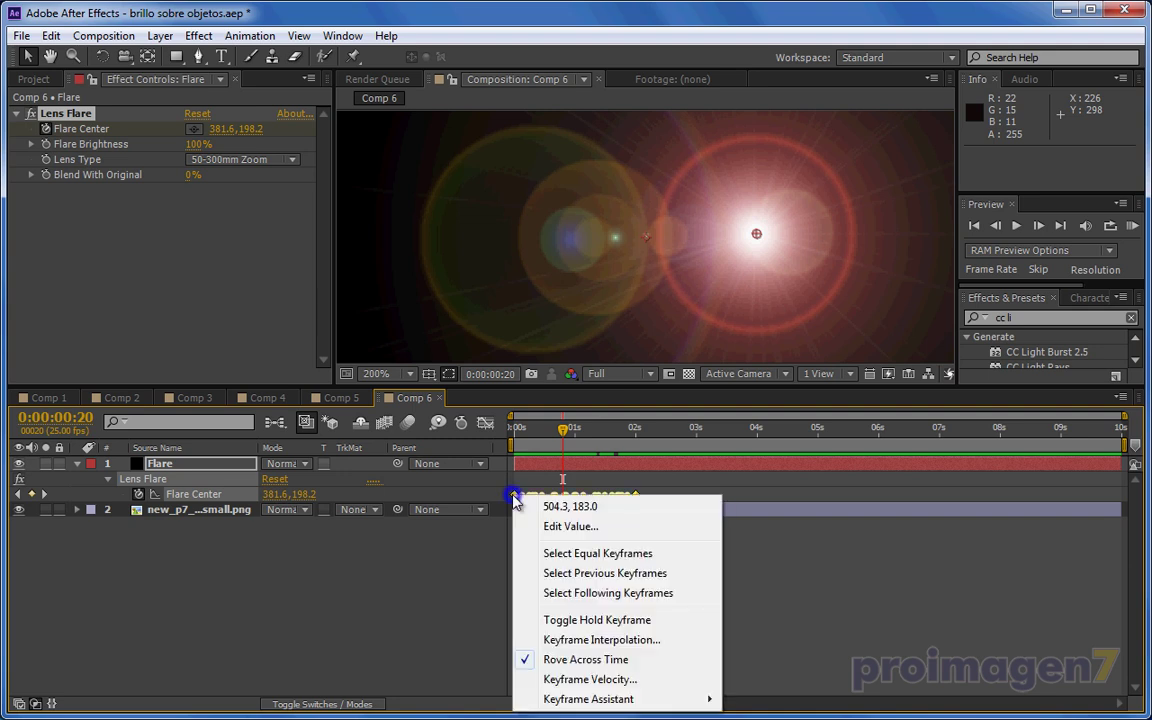
{"action": "mouse_move", "coordinate": [668, 706]}
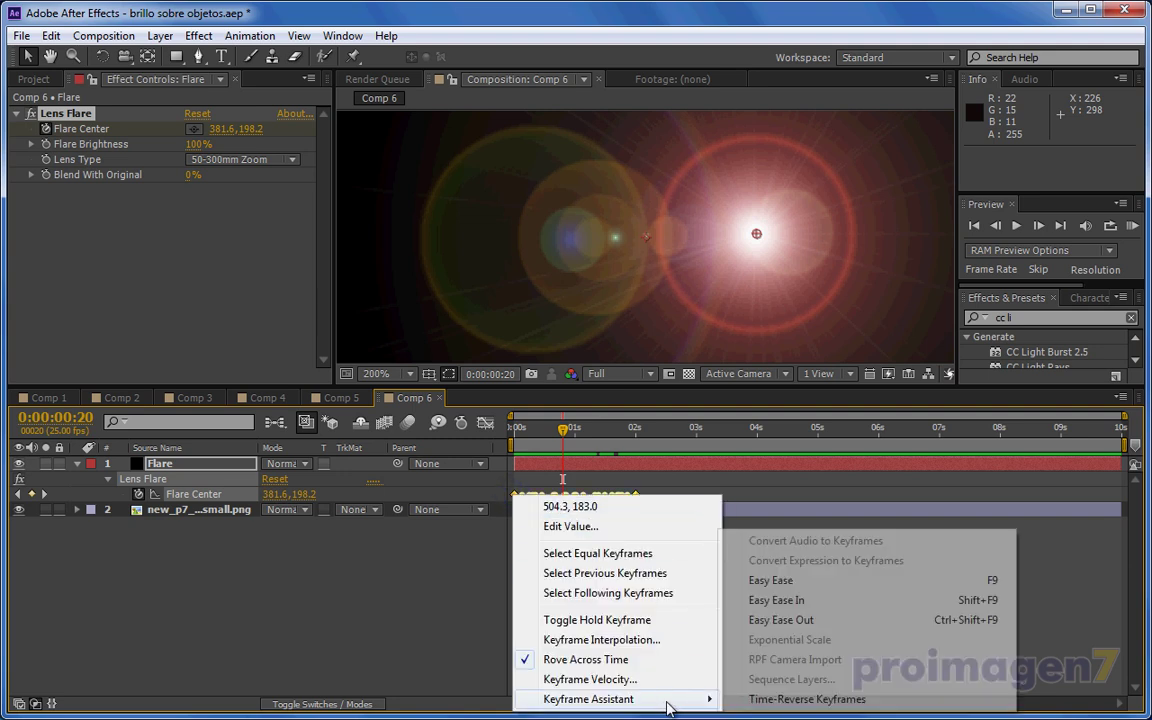
{"action": "left_click", "coordinate": [783, 703]}
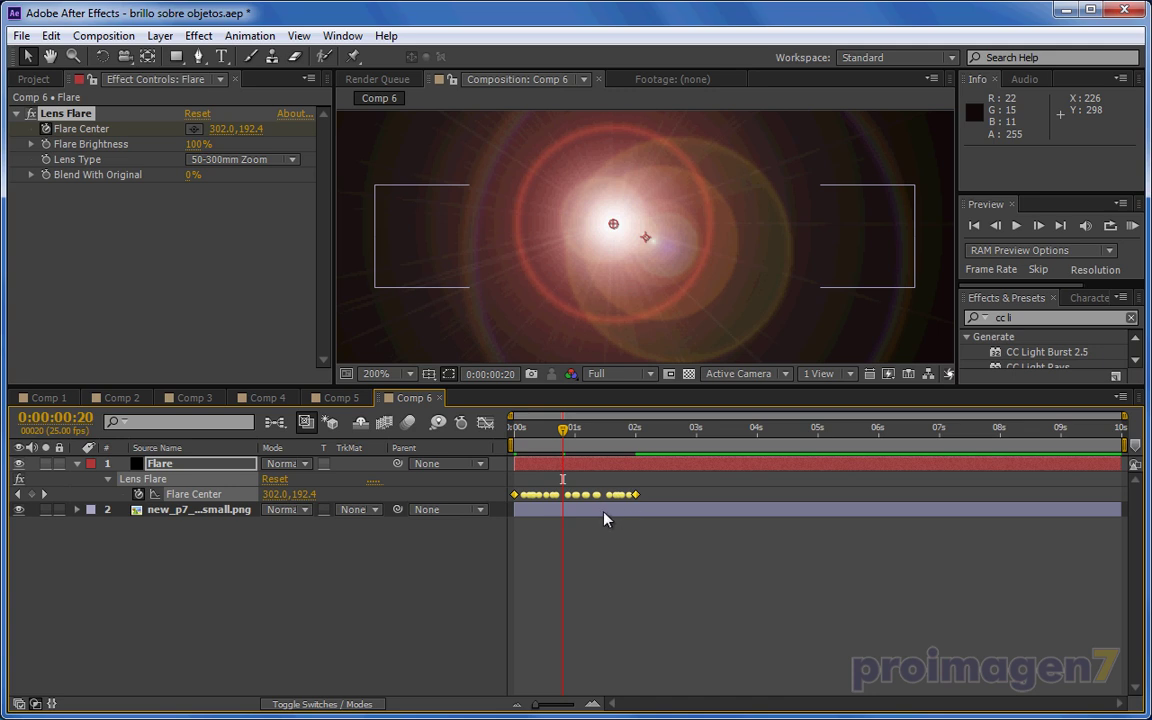
{"action": "mouse_move", "coordinate": [560, 428]}
{"action": "left_mouse_down"}
{"action": "mouse_move", "coordinate": [513, 430]}
{"action": "mouse_move", "coordinate": [574, 440]}
{"action": "left_mouse_up"}
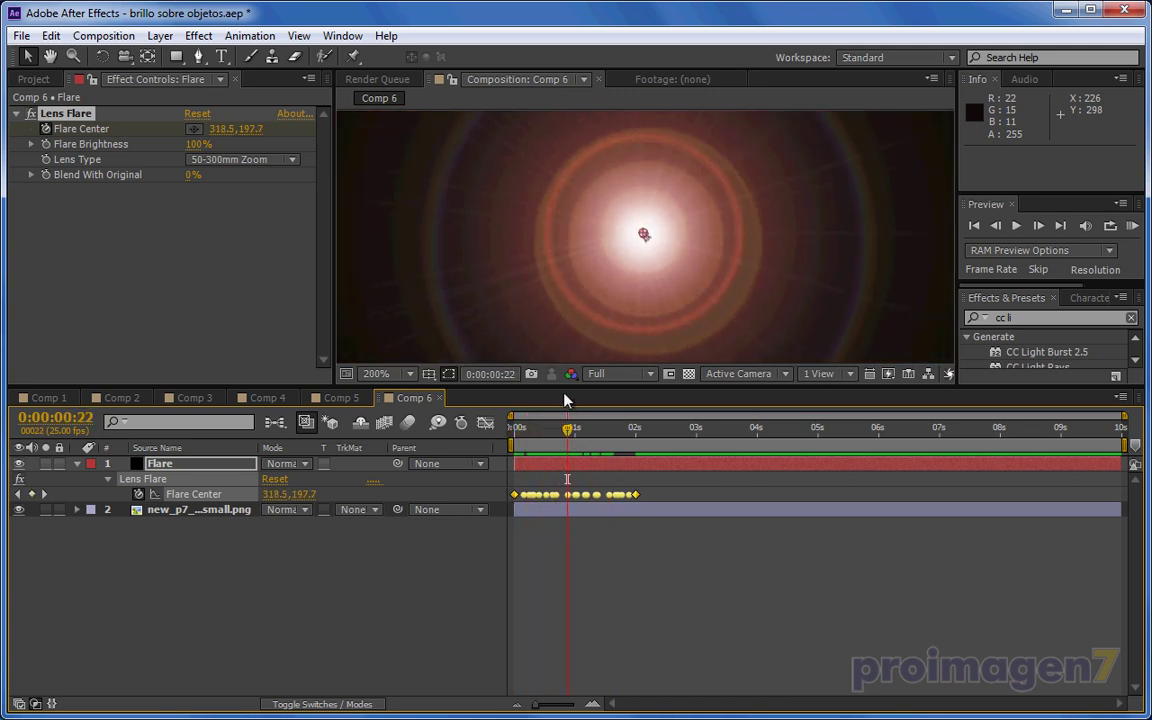
{"action": "left_click_drag", "start_coordinate": [563, 386], "coordinate": [563, 489]}
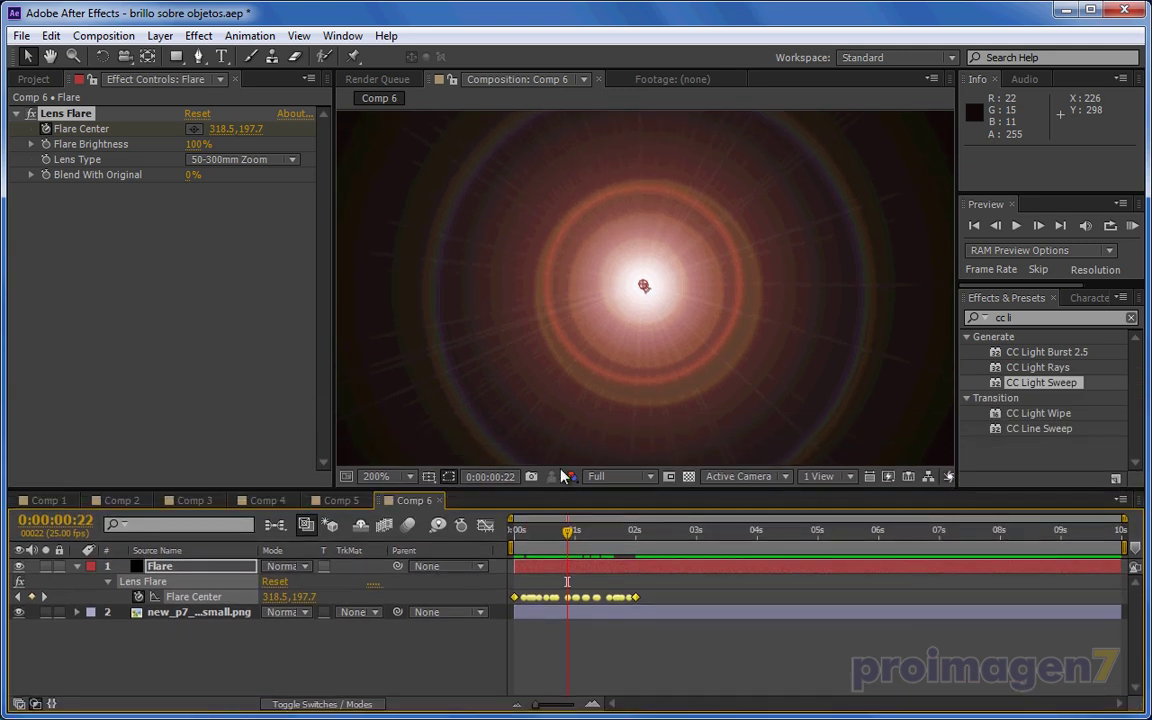
- Set the Flare layer's blending mode to Screen and scrub to preview the flare
{"action": "left_click", "coordinate": [304, 568]}
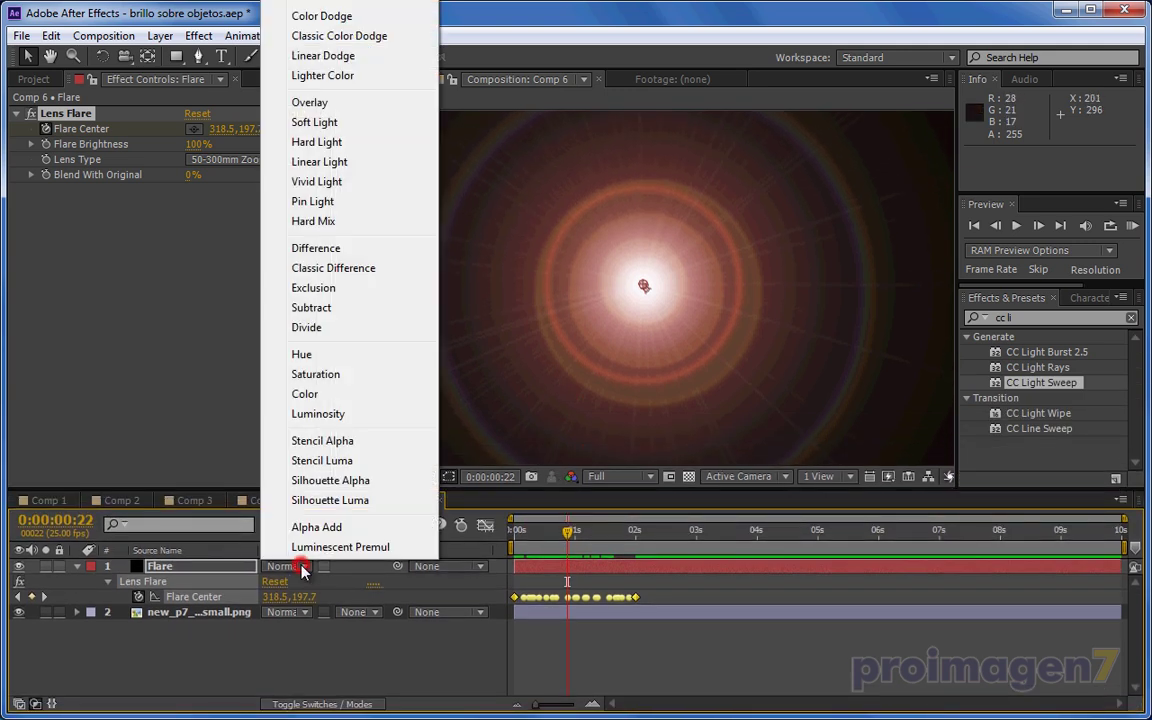
{"action": "left_click", "coordinate": [338, 5]}
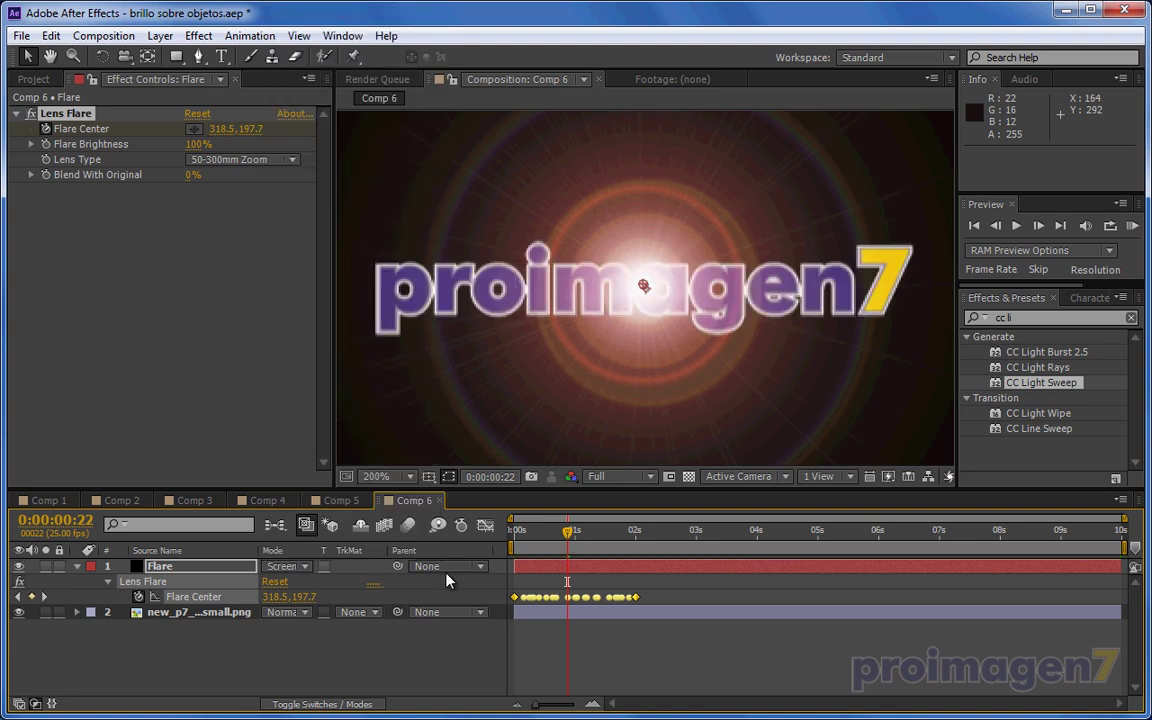
{"action": "left_click", "coordinate": [512, 530]}
{"action": "mouse_move", "coordinate": [512, 532]}
{"action": "left_mouse_down"}
{"action": "mouse_move", "coordinate": [637, 537]}
{"action": "mouse_move", "coordinate": [607, 535]}
{"action": "left_mouse_up"}
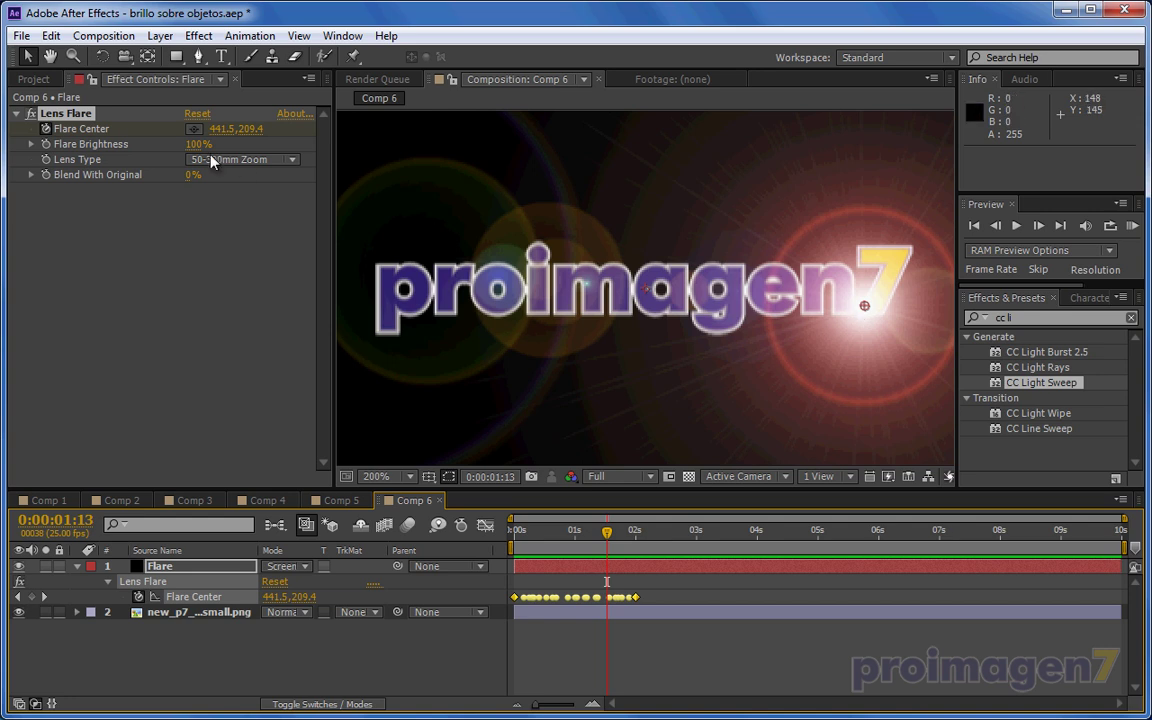
- Lower Flare Brightness to 54%, nudge the flare centre right, and select all Flare Center keyframes
{"action": "left_click_drag", "start_coordinate": [193, 144], "coordinate": [147, 144]}
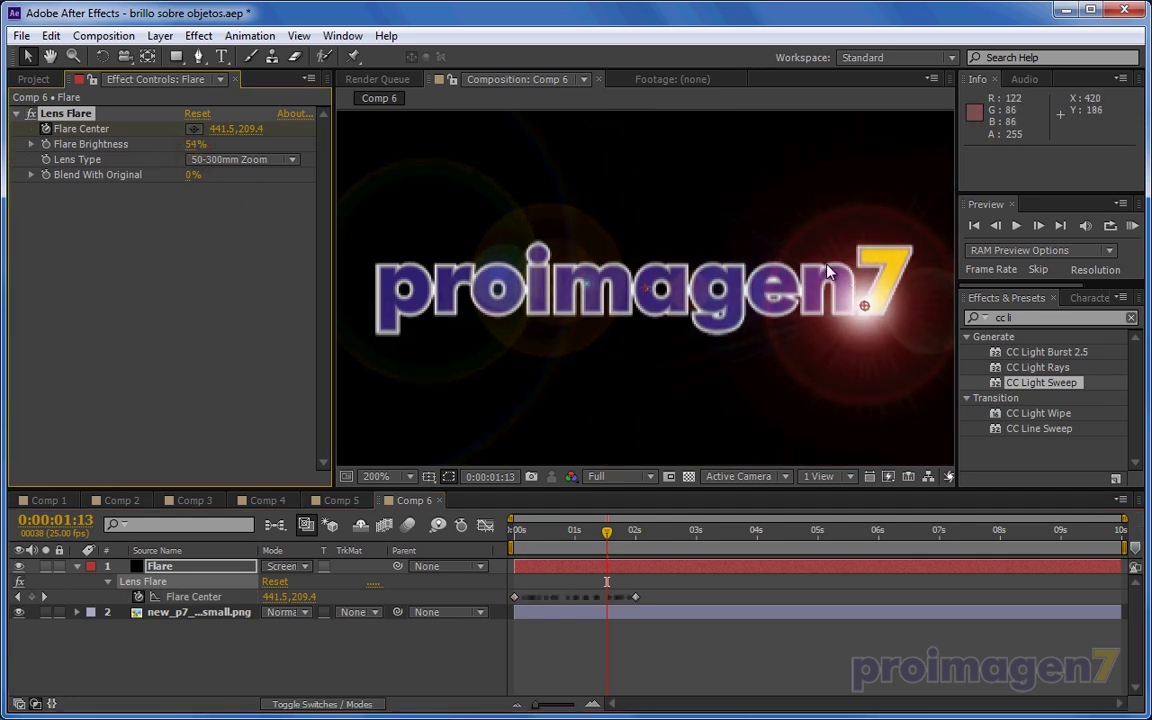
{"action": "mouse_move", "coordinate": [607, 537]}
{"action": "left_mouse_down"}
{"action": "mouse_move", "coordinate": [490, 548]}
{"action": "mouse_move", "coordinate": [535, 517]}
{"action": "left_mouse_up"}
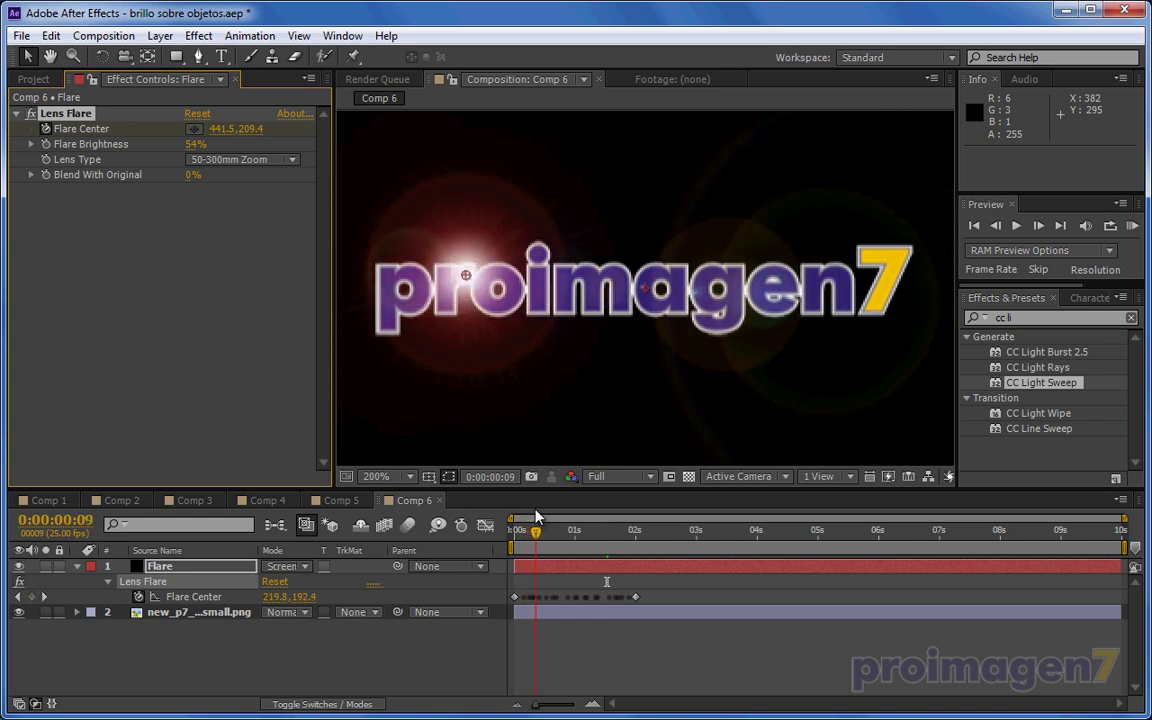
{"action": "left_click_drag", "start_coordinate": [535, 515], "coordinate": [523, 510]}
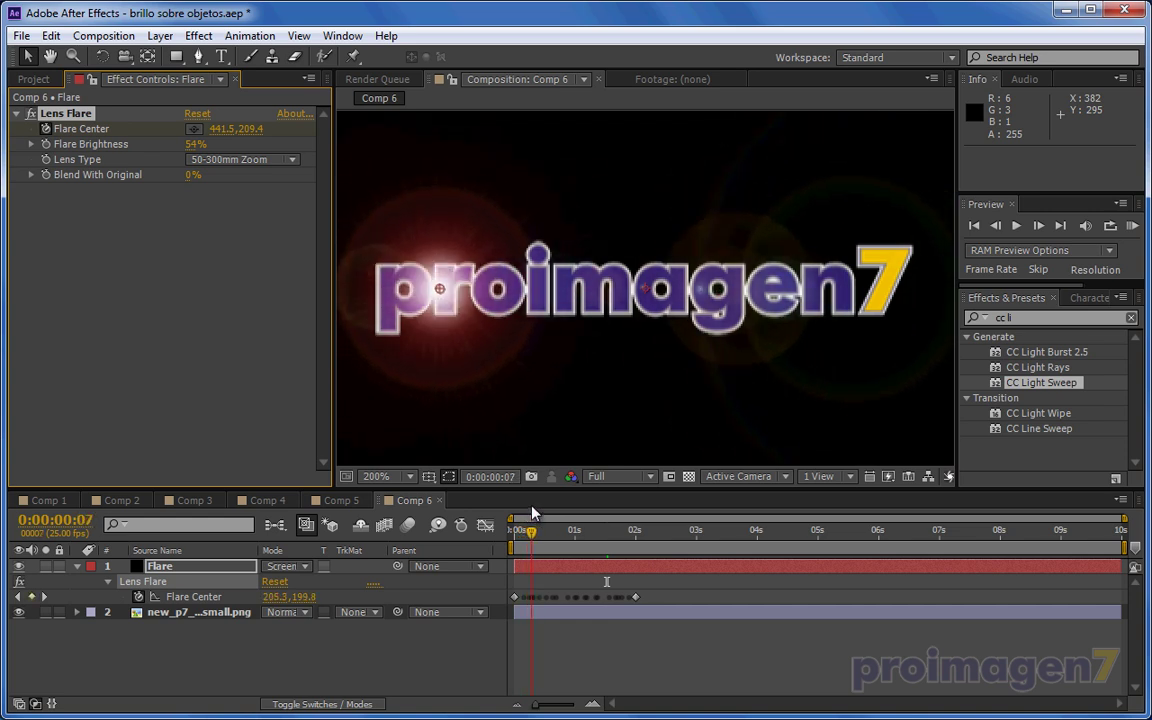
{"action": "left_click_drag", "start_coordinate": [390, 275], "coordinate": [490, 288]}
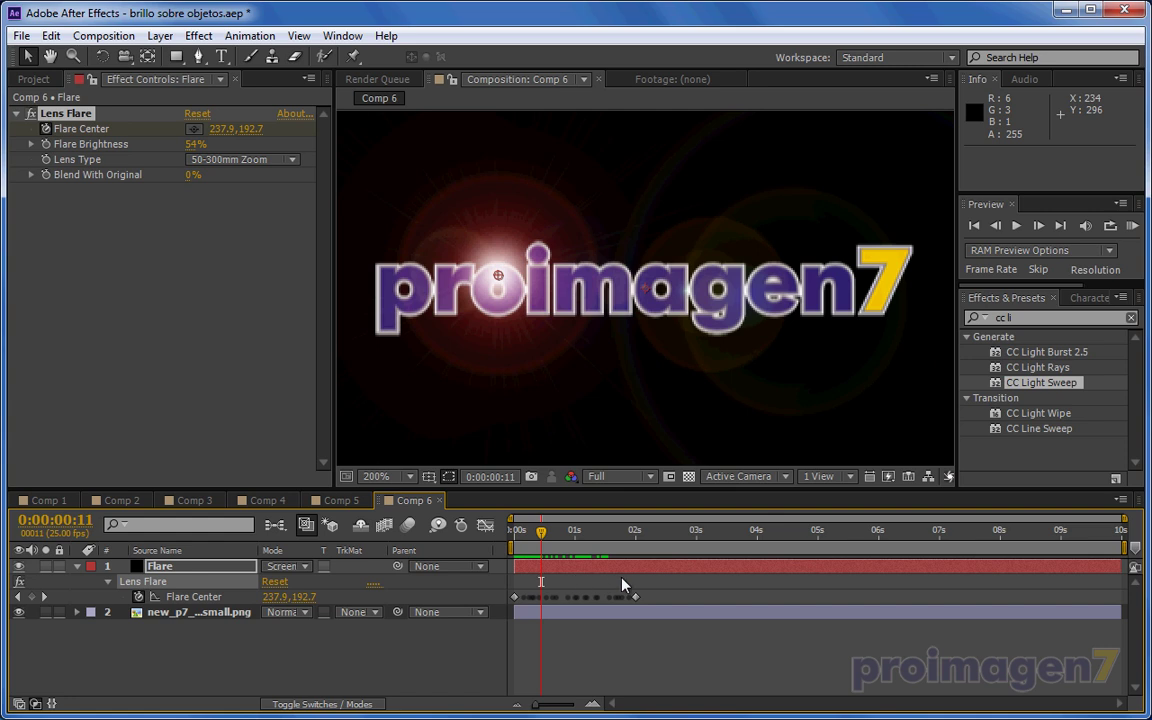
{"action": "left_click_drag", "start_coordinate": [648, 597], "coordinate": [504, 600]}
- Delete the Flare Center keyframes, hide the logo layer, and remove the Lens Flare effect
{"action": "key", "text": "Delete"}
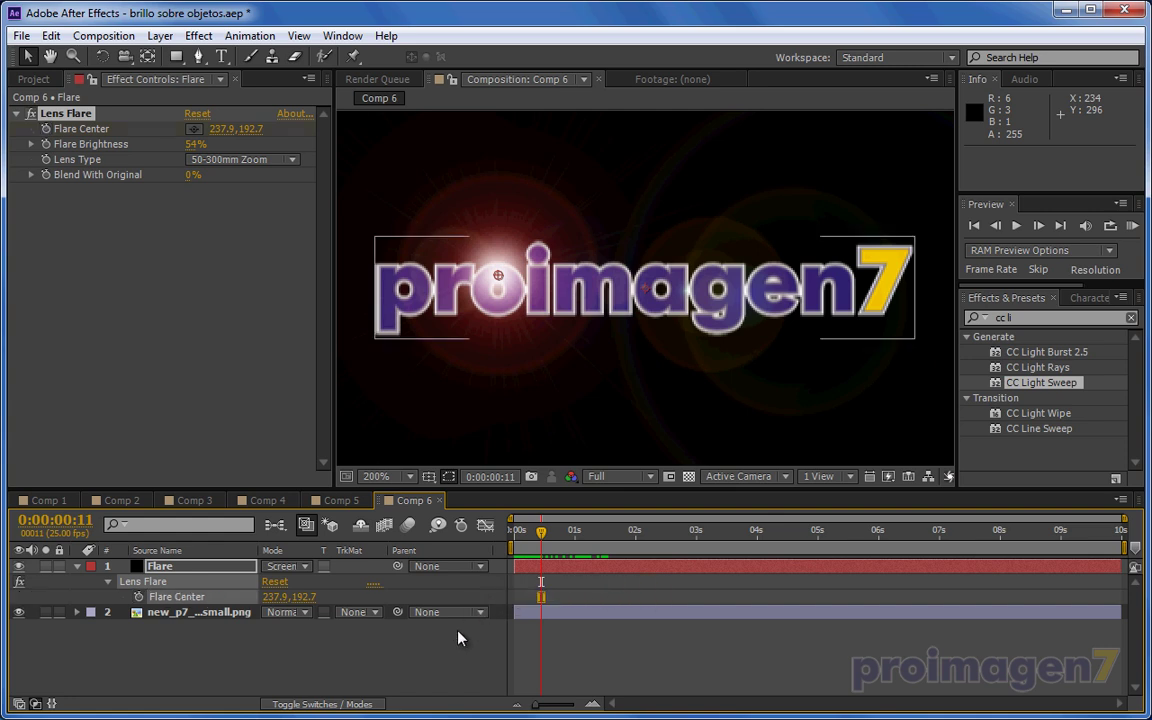
{"action": "left_click", "coordinate": [420, 640]}
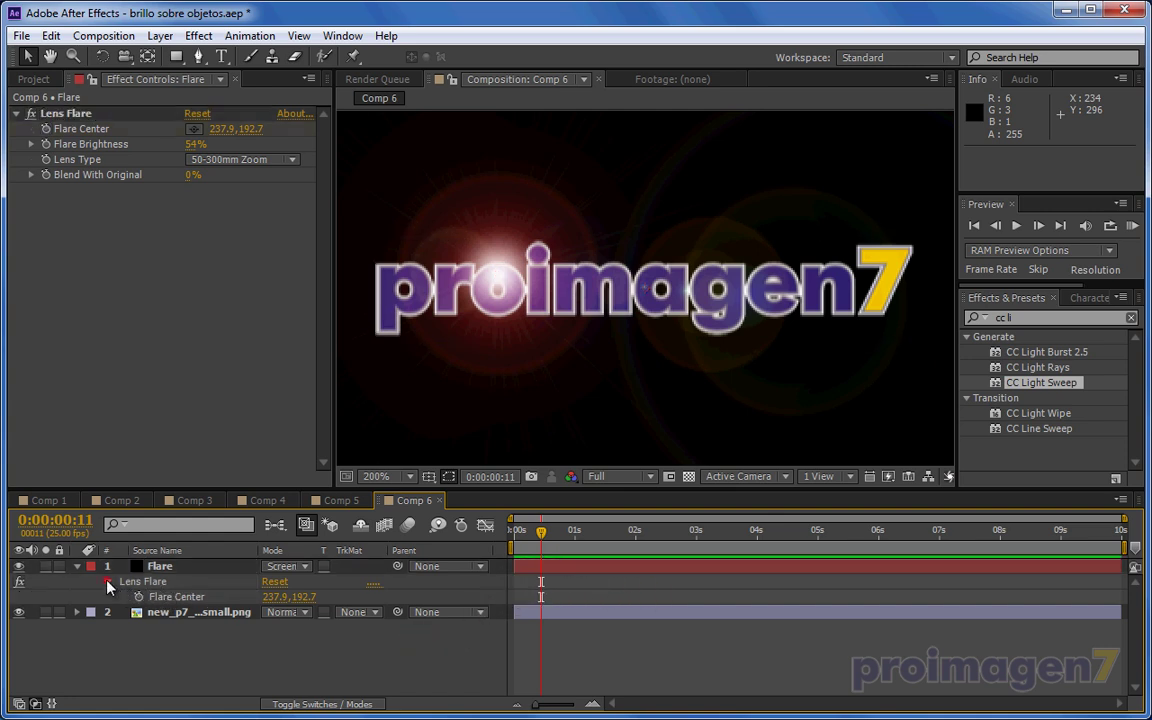
{"action": "left_click", "coordinate": [107, 582]}
{"action": "left_click", "coordinate": [18, 596]}
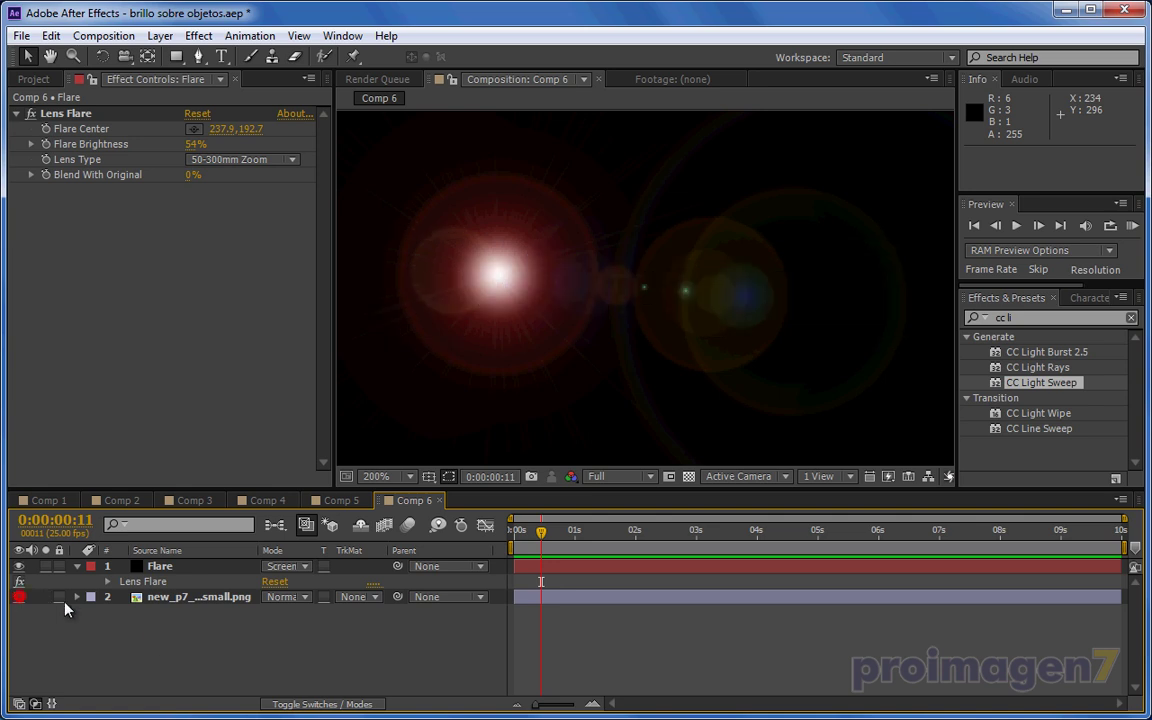
{"action": "left_click", "coordinate": [160, 566]}
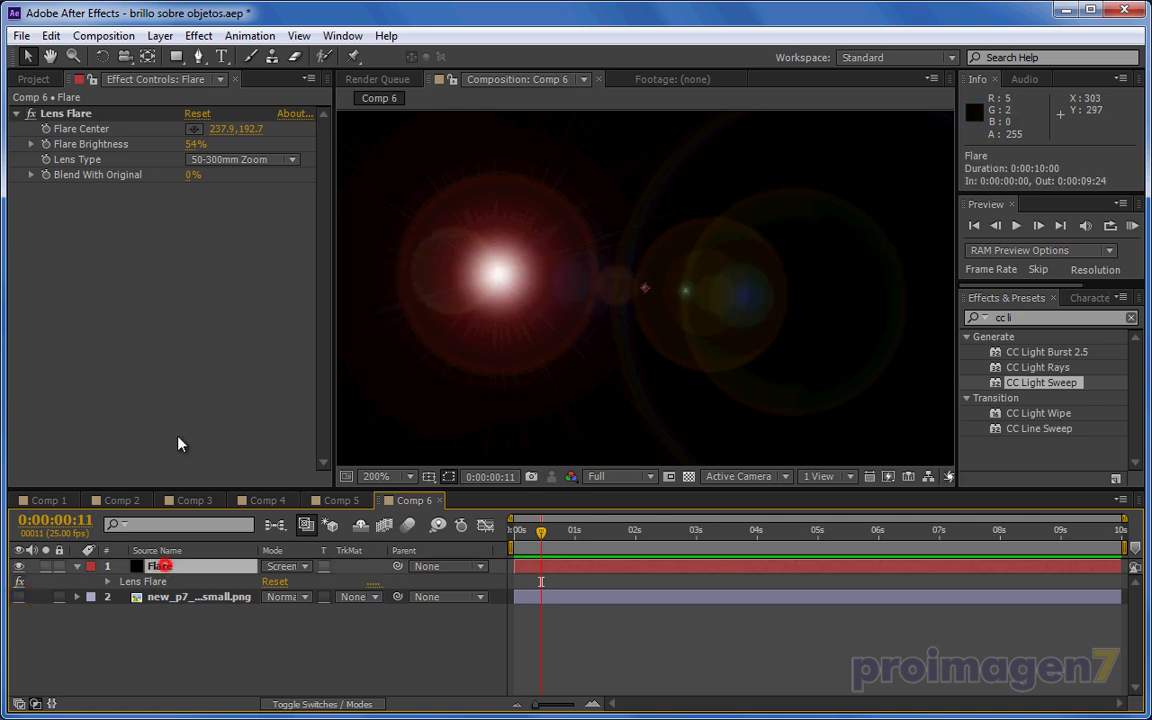
{"action": "left_click", "coordinate": [68, 114]}
{"action": "key", "text": "Delete"}
- Paste the copied mask path onto the Flare layer, view at 100%, and show the logo layer
{"action": "left_click", "coordinate": [210, 620]}
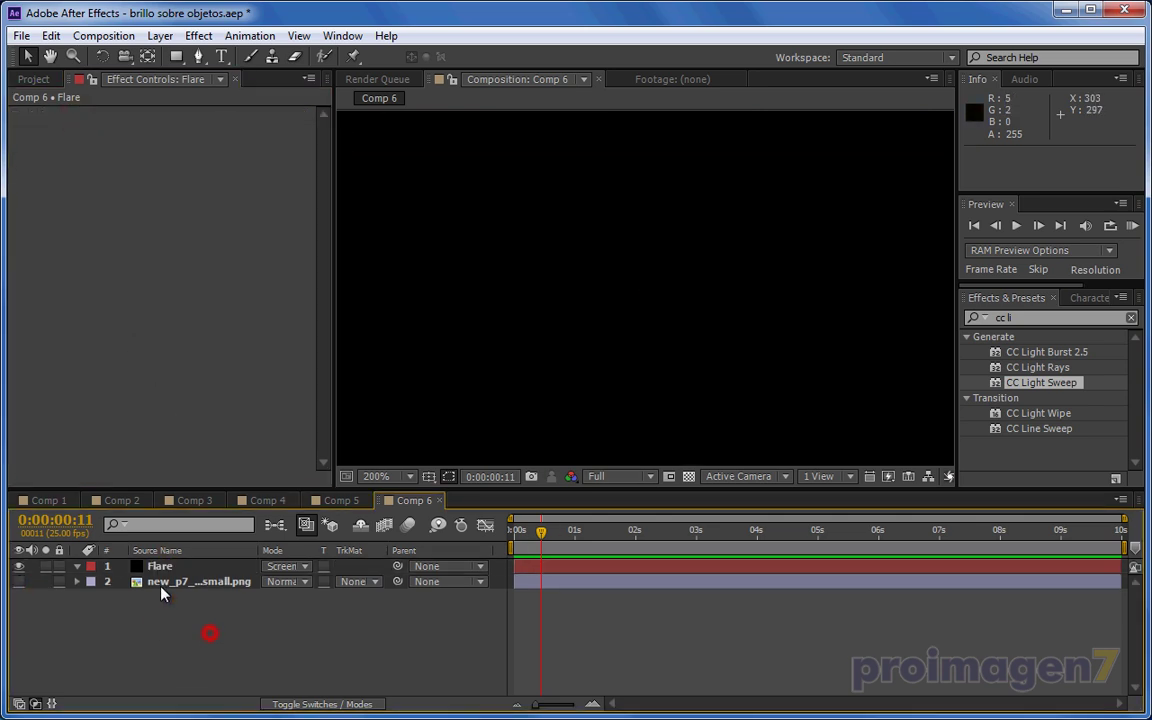
{"action": "left_click", "coordinate": [158, 566]}
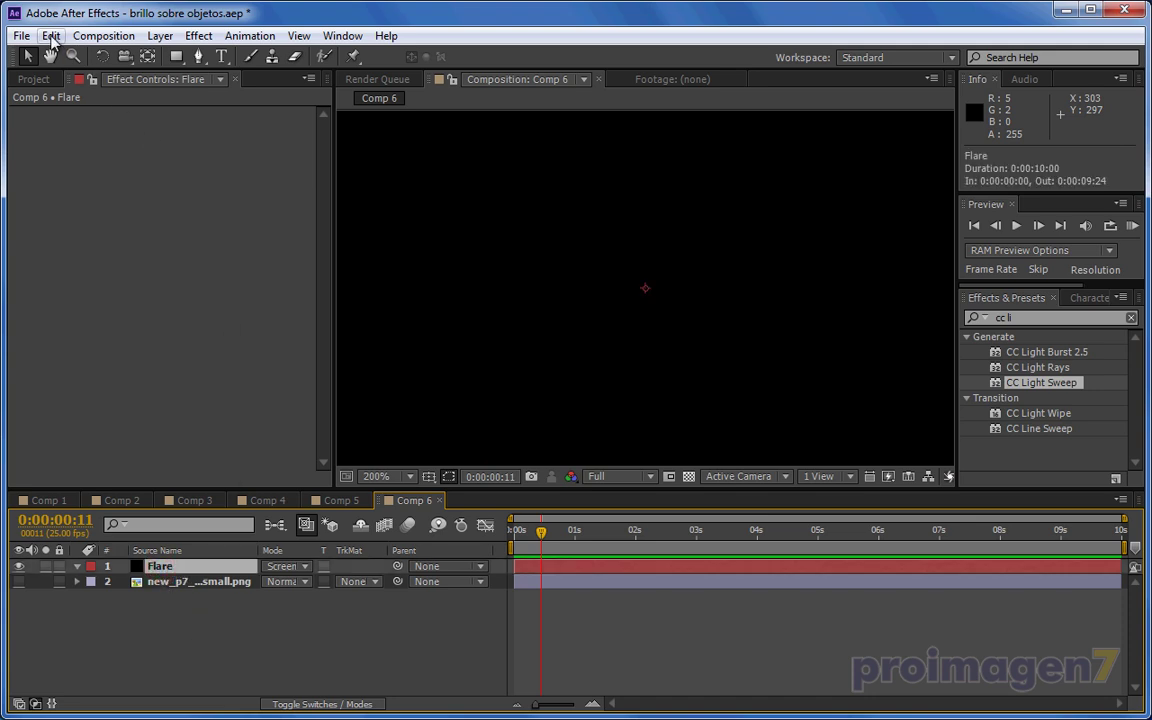
{"action": "left_click", "coordinate": [51, 38]}
{"action": "left_click", "coordinate": [88, 180]}
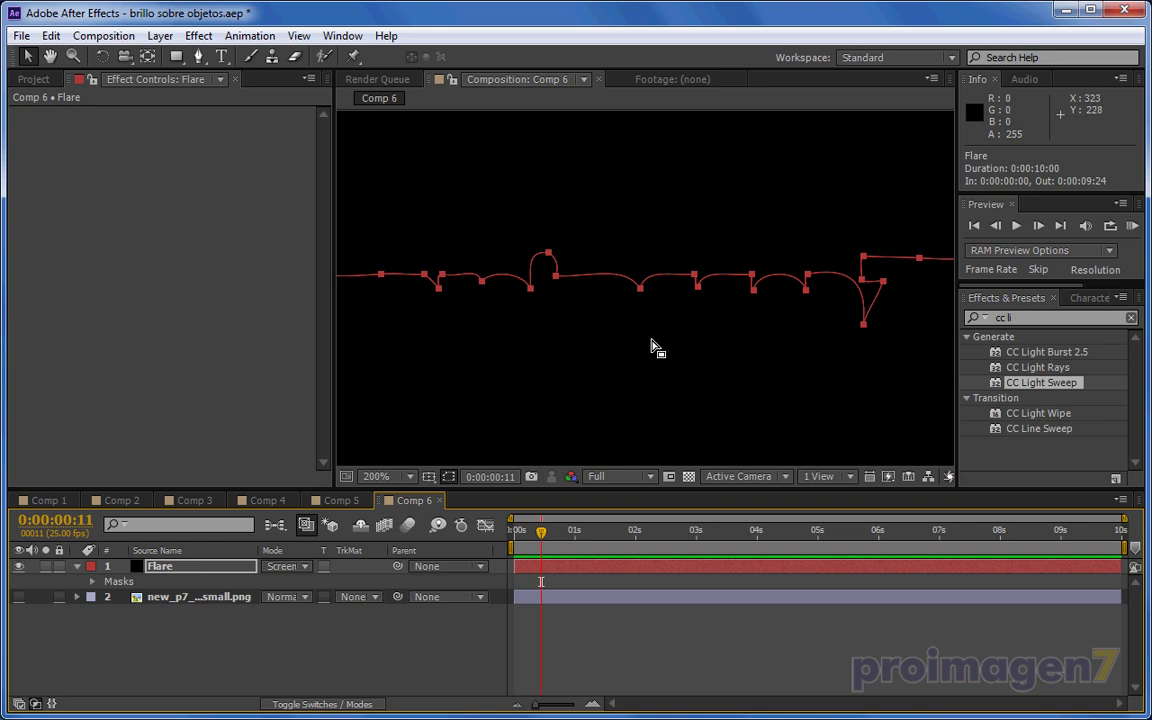
{"action": "left_click", "coordinate": [400, 476]}
{"action": "left_click", "coordinate": [397, 339]}
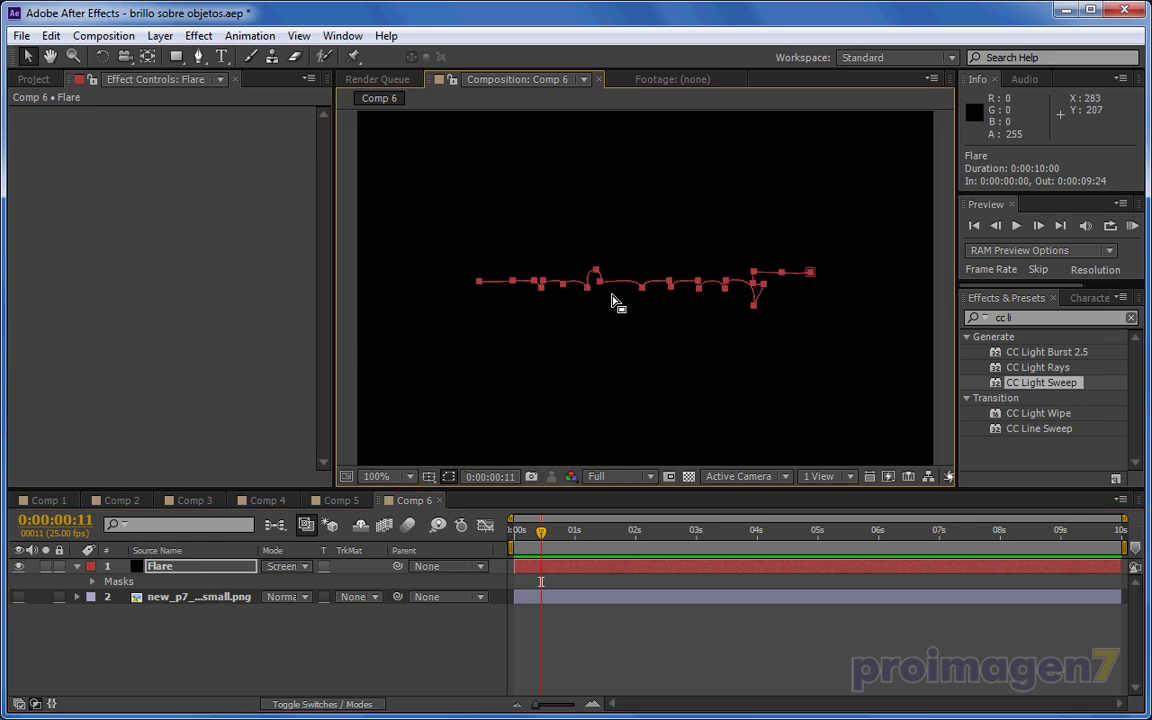
{"action": "left_click", "coordinate": [17, 597]}
{"action": "scroll", "coordinate": [706, 302], "scroll_direction": "up", "scroll_amount": 1}
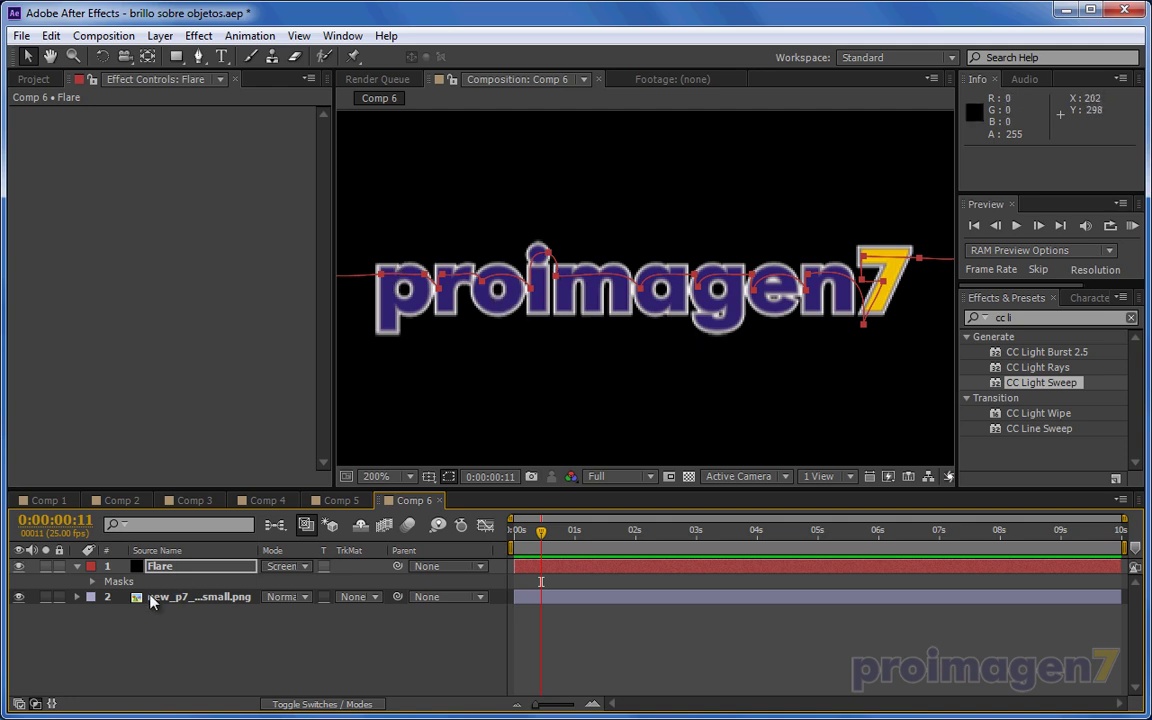
- Select Mask 1 on the Flare layer and remove two mask points near the 7
{"action": "left_click", "coordinate": [92, 581]}
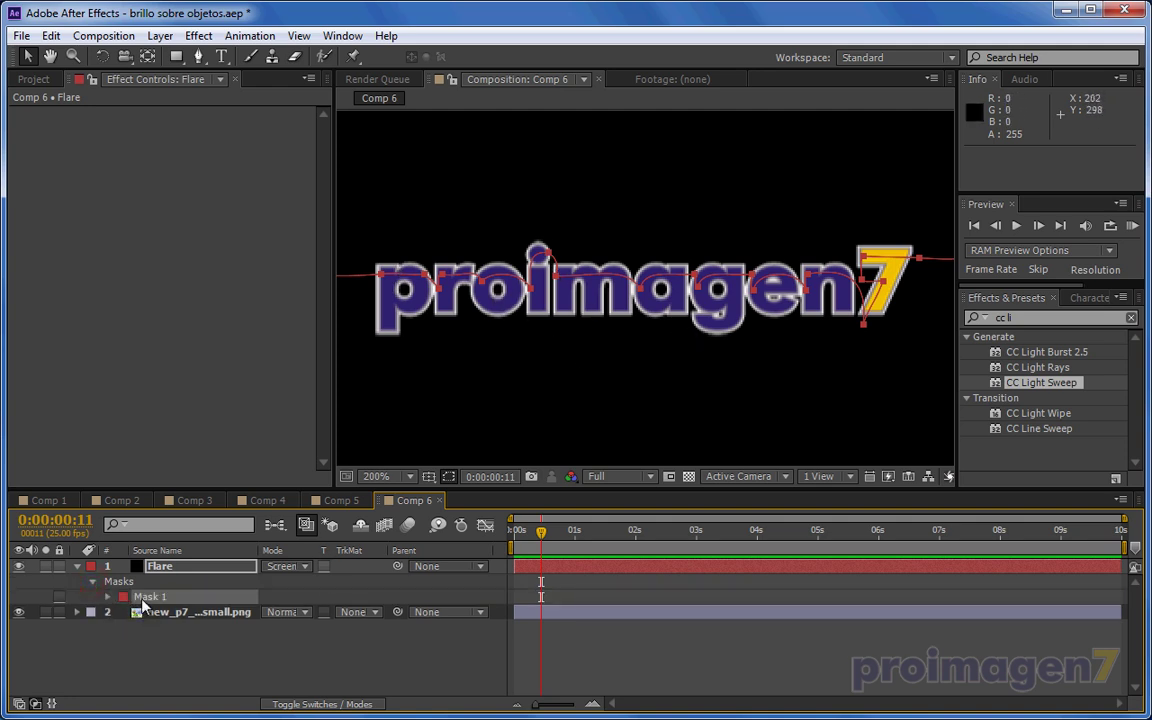
{"action": "left_click", "coordinate": [141, 598]}
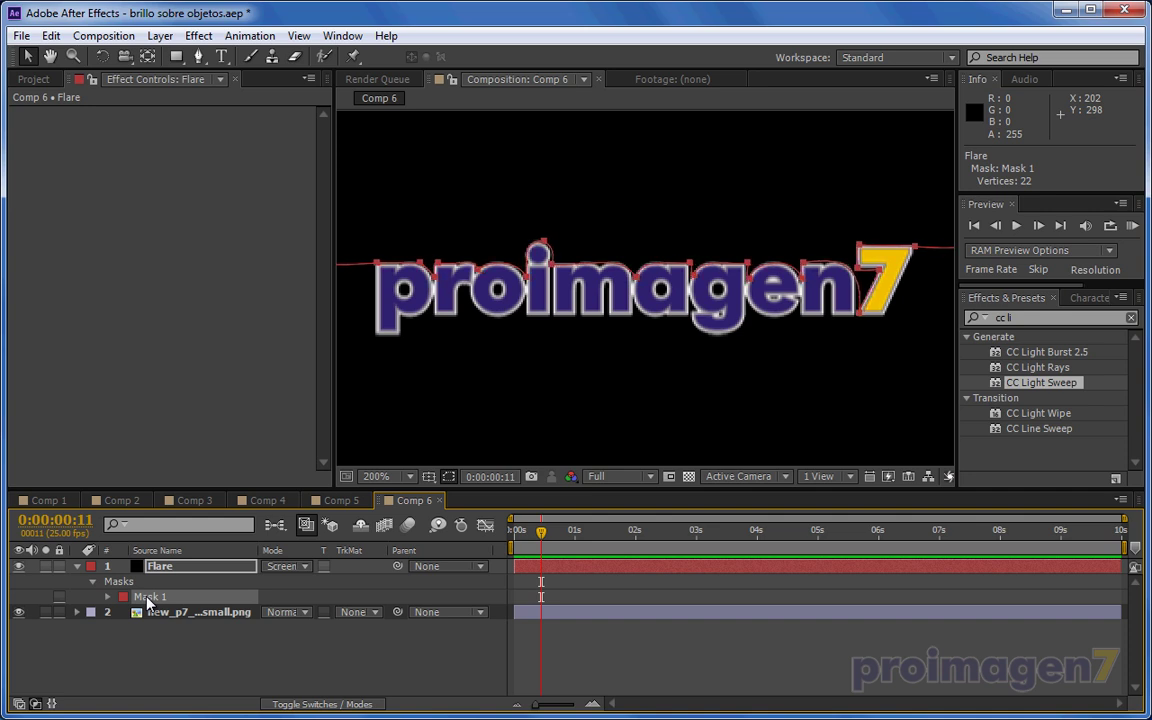
{"action": "left_click", "coordinate": [864, 328]}
{"action": "left_click", "coordinate": [866, 366]}
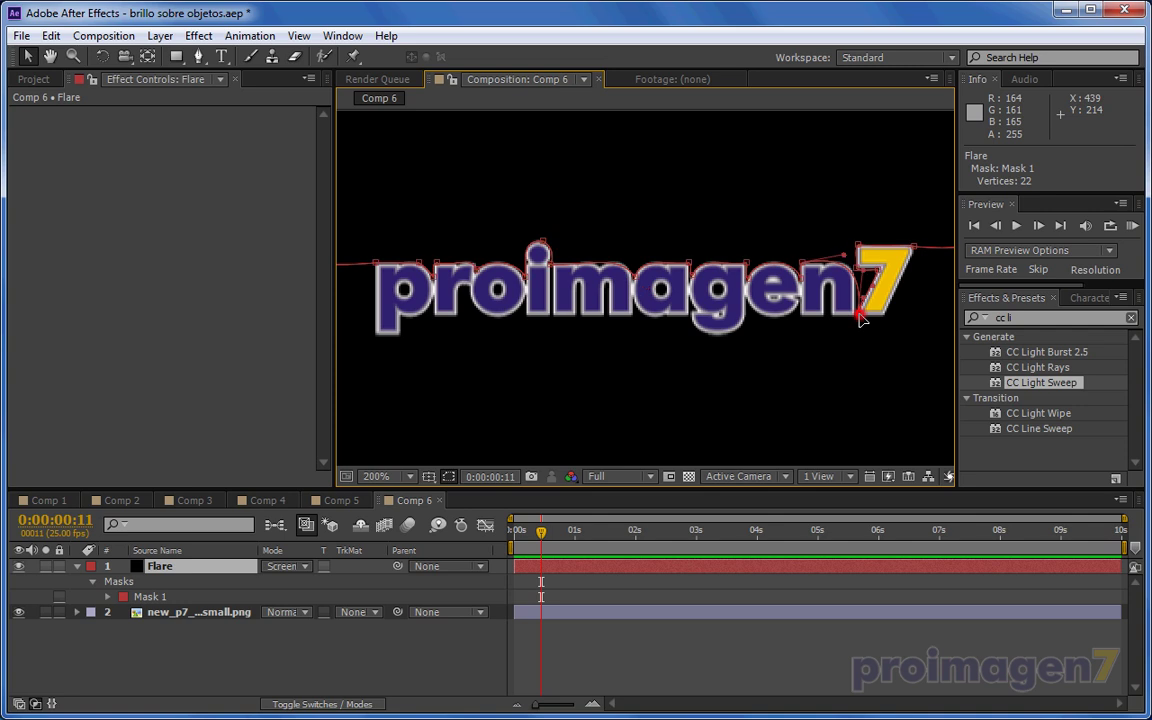
{"action": "left_click", "coordinate": [857, 325]}
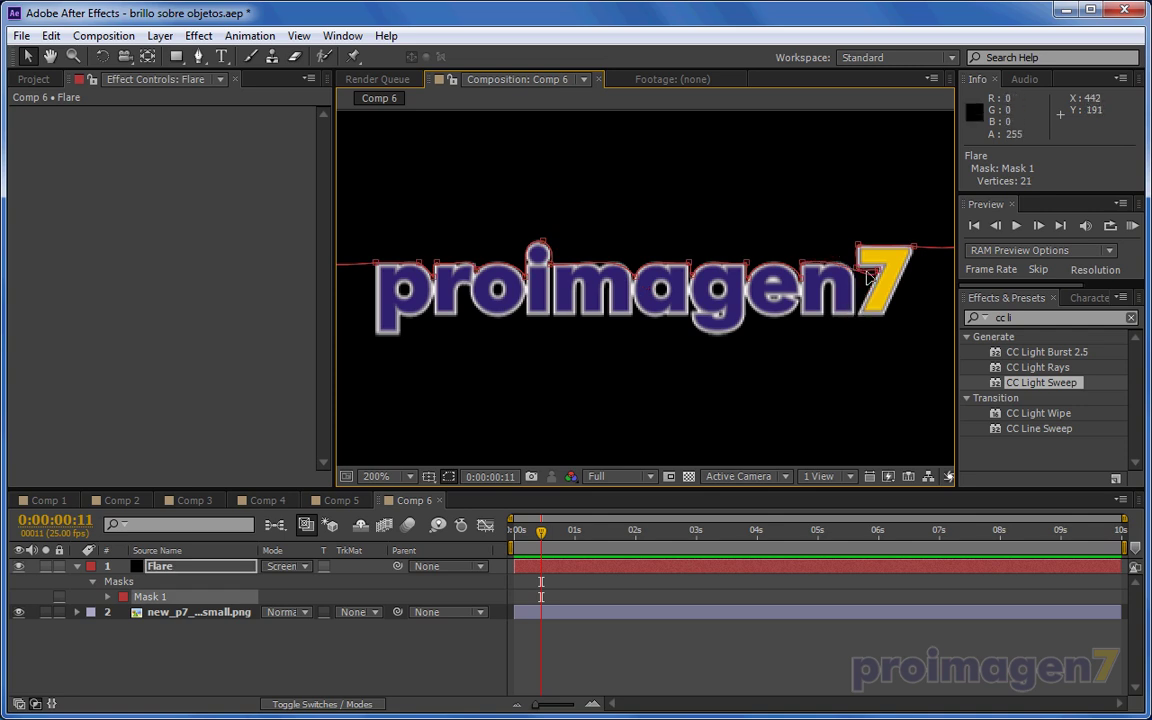
{"action": "left_click", "coordinate": [879, 274]}
{"action": "left_click", "coordinate": [843, 256]}
- Cut Mask 1's path from the Flare layer
{"action": "left_click", "coordinate": [108, 597]}
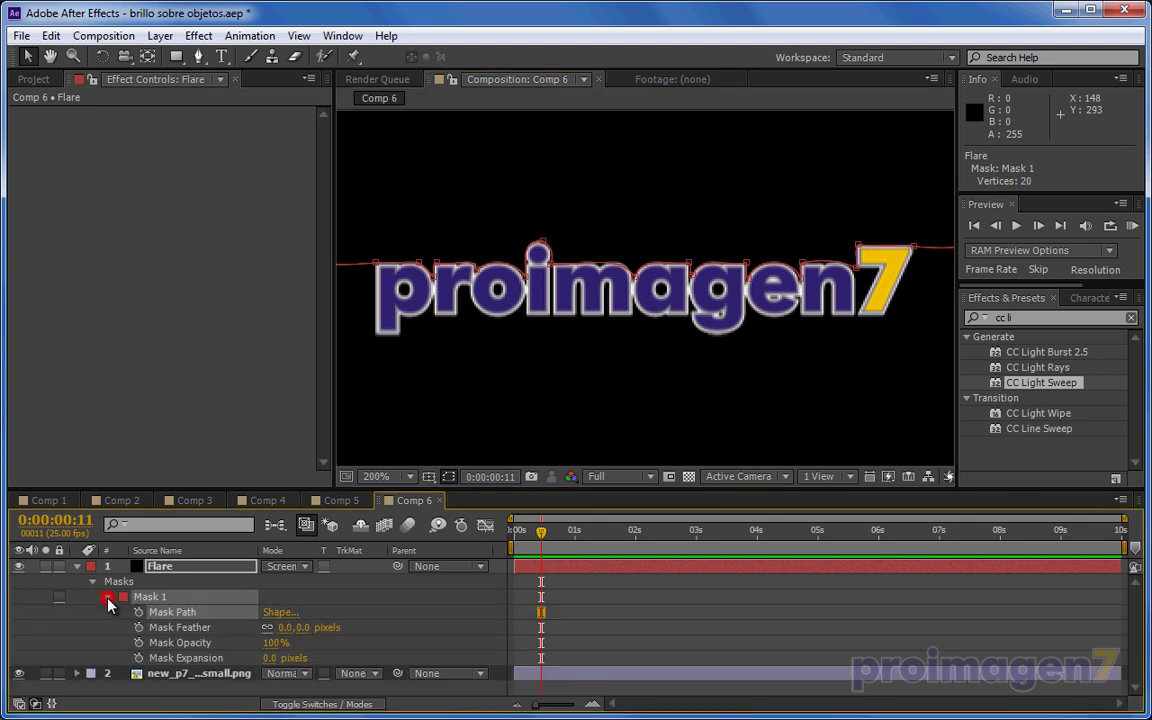
{"action": "left_click", "coordinate": [170, 613]}
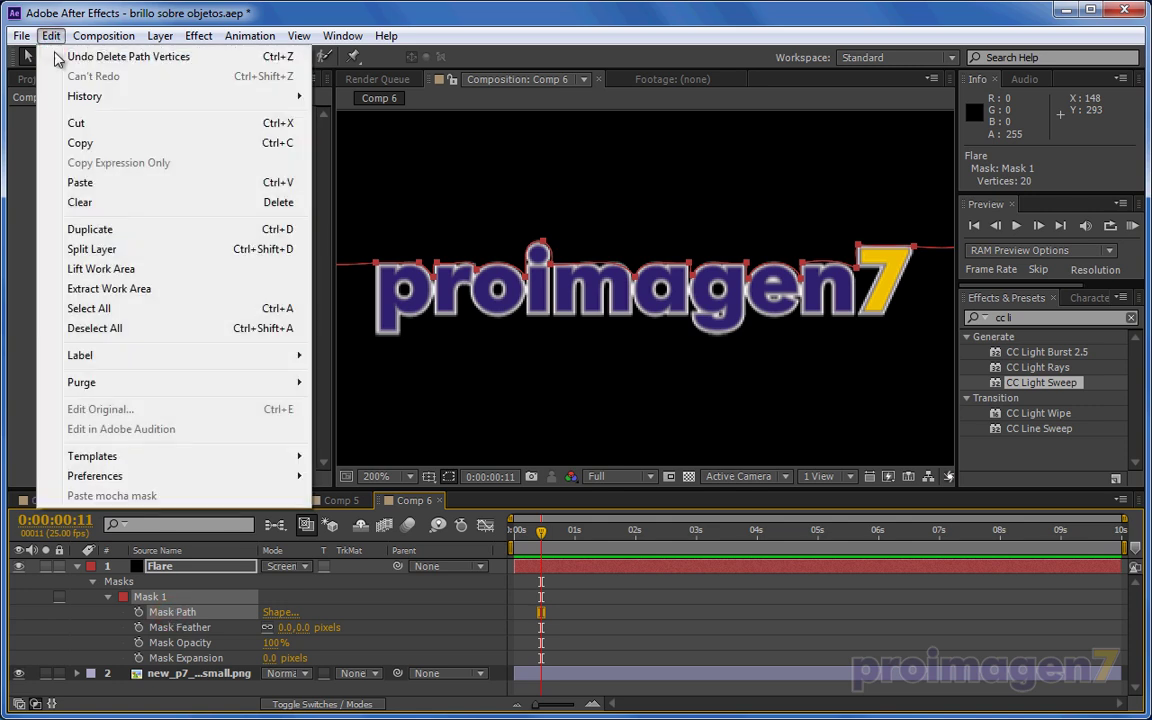
{"action": "left_click", "coordinate": [79, 123]}
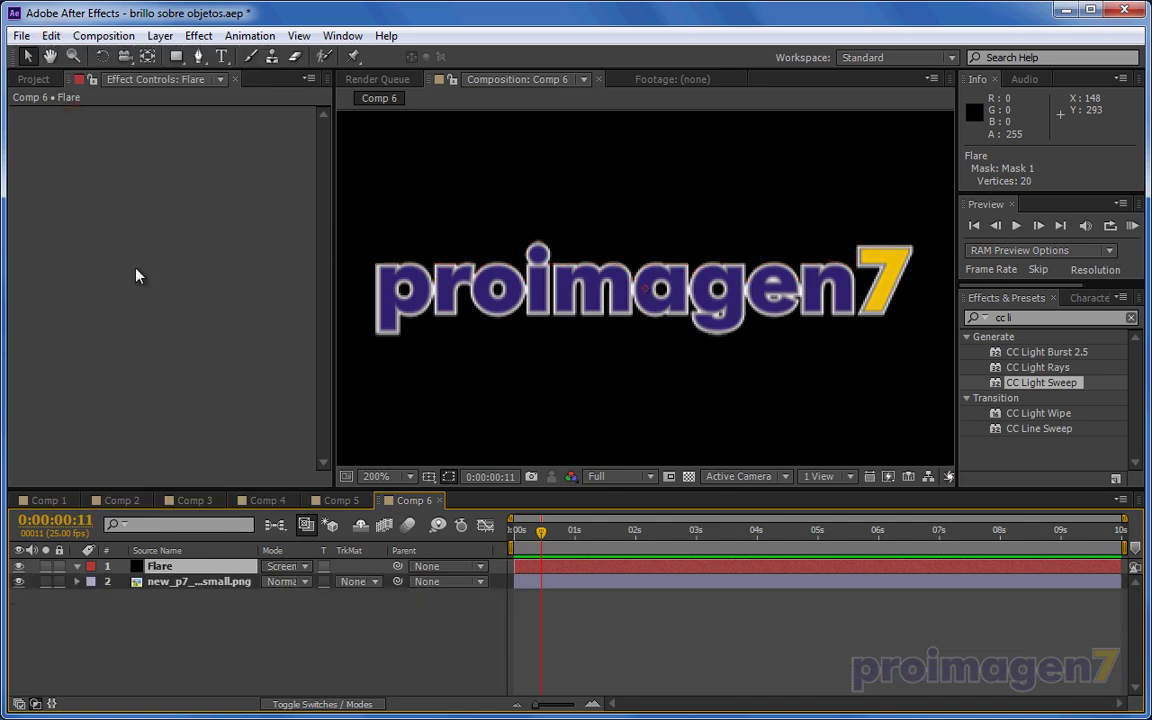
- Add a Lens Flare to the Flare layer and enable the Flare Center stopwatch
{"action": "left_click", "coordinate": [198, 35]}
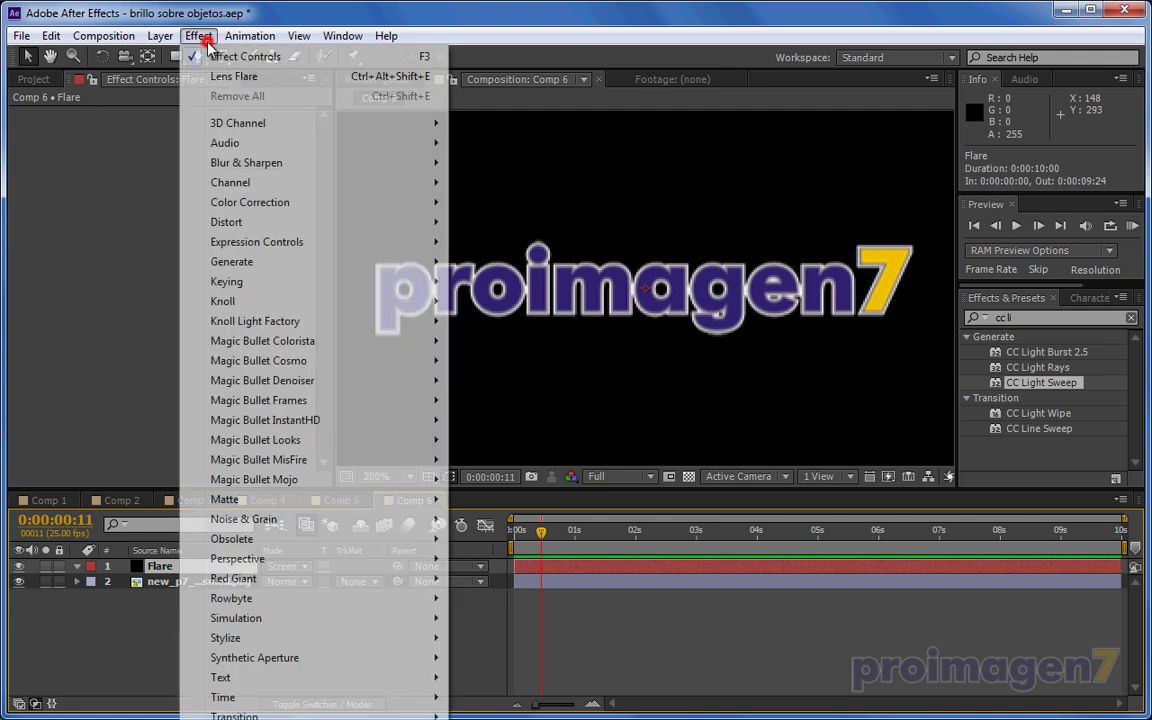
{"action": "left_click", "coordinate": [222, 77]}
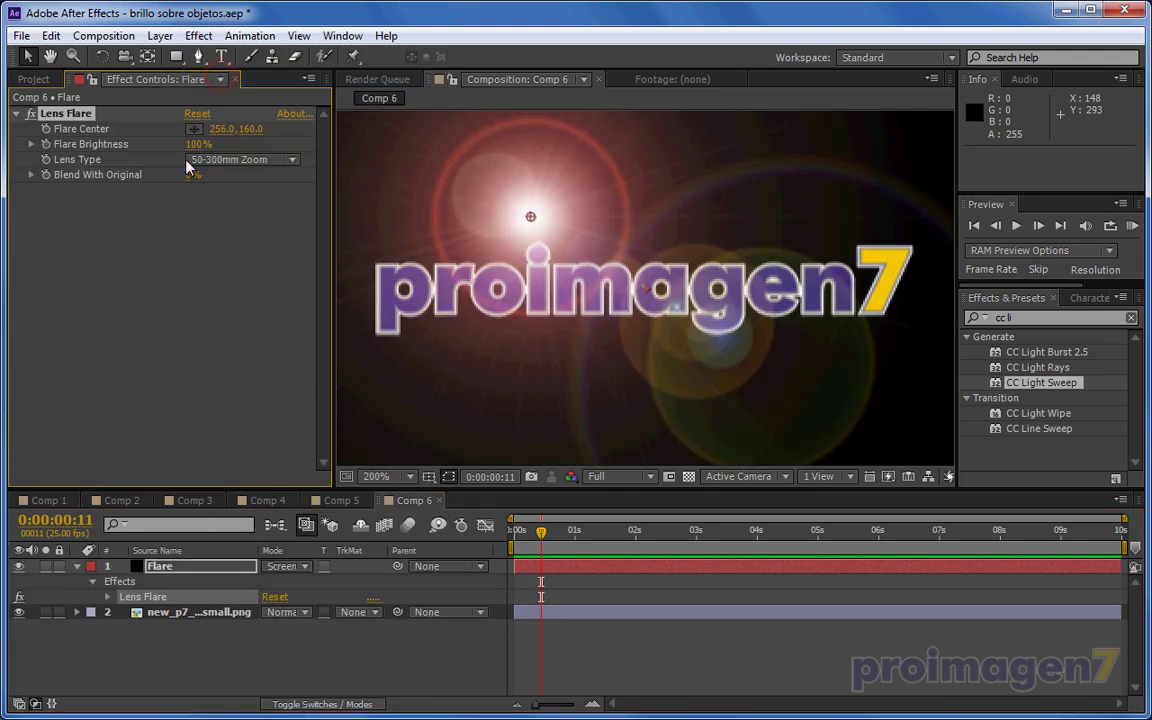
{"action": "left_click", "coordinate": [46, 129]}
{"action": "left_click", "coordinate": [208, 569]}
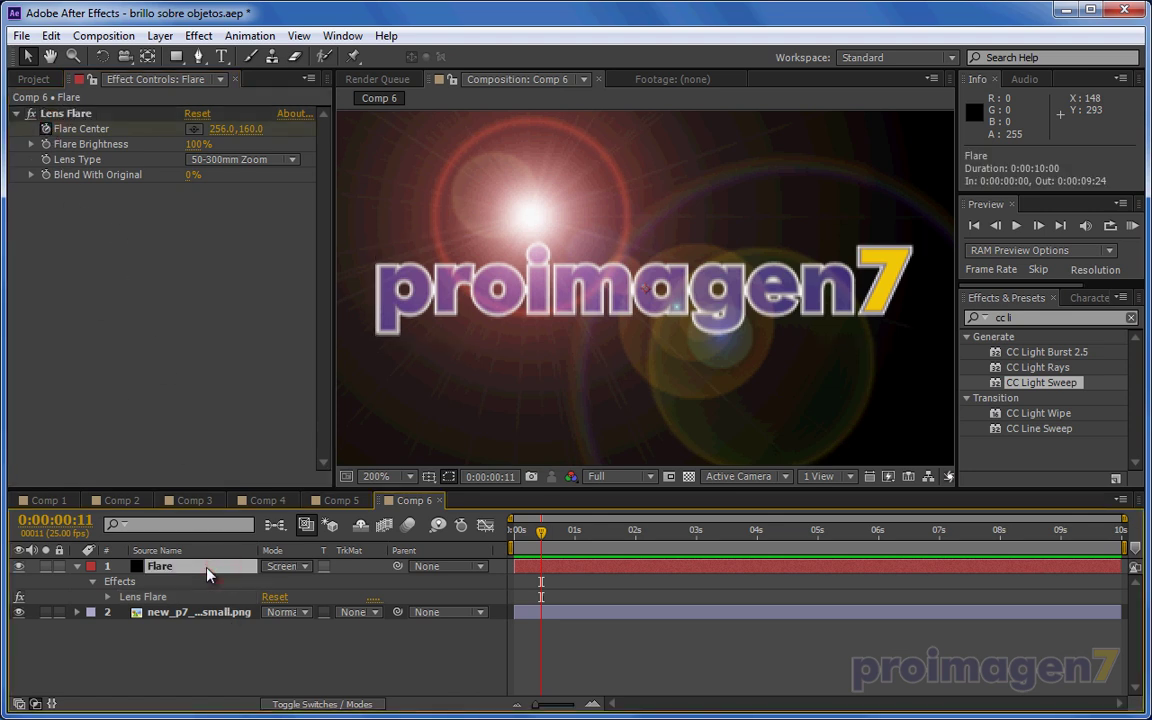
{"action": "key", "text": "u"}
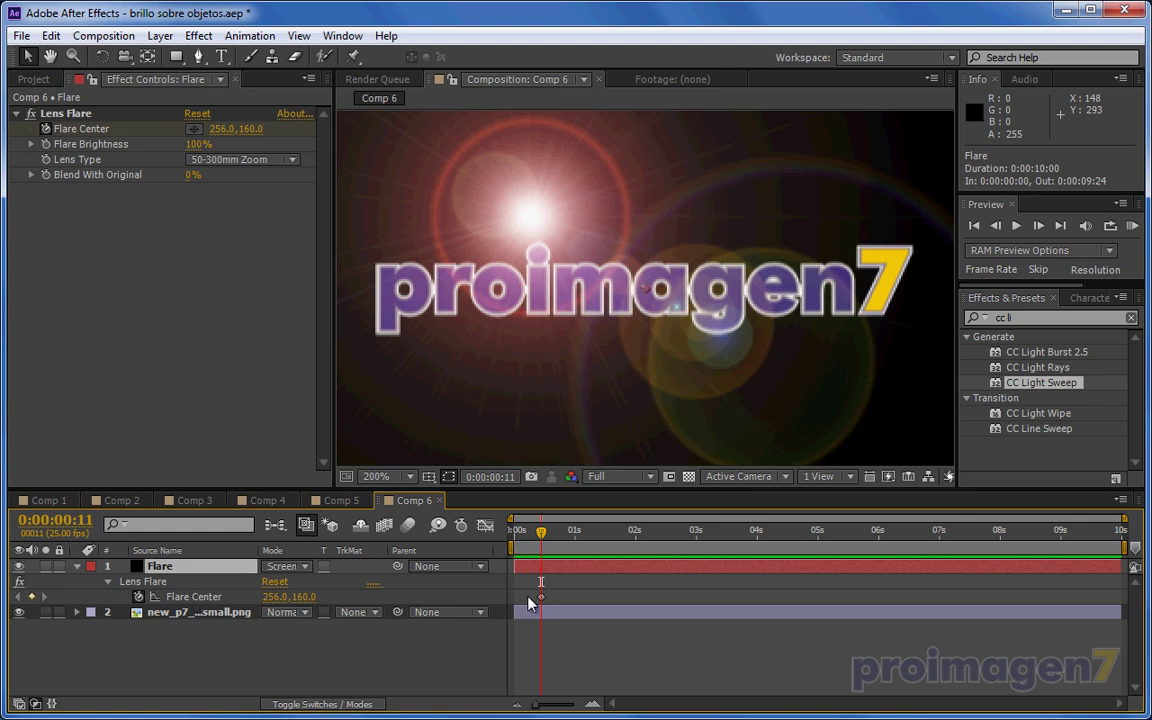
{"action": "left_click", "coordinate": [541, 597]}
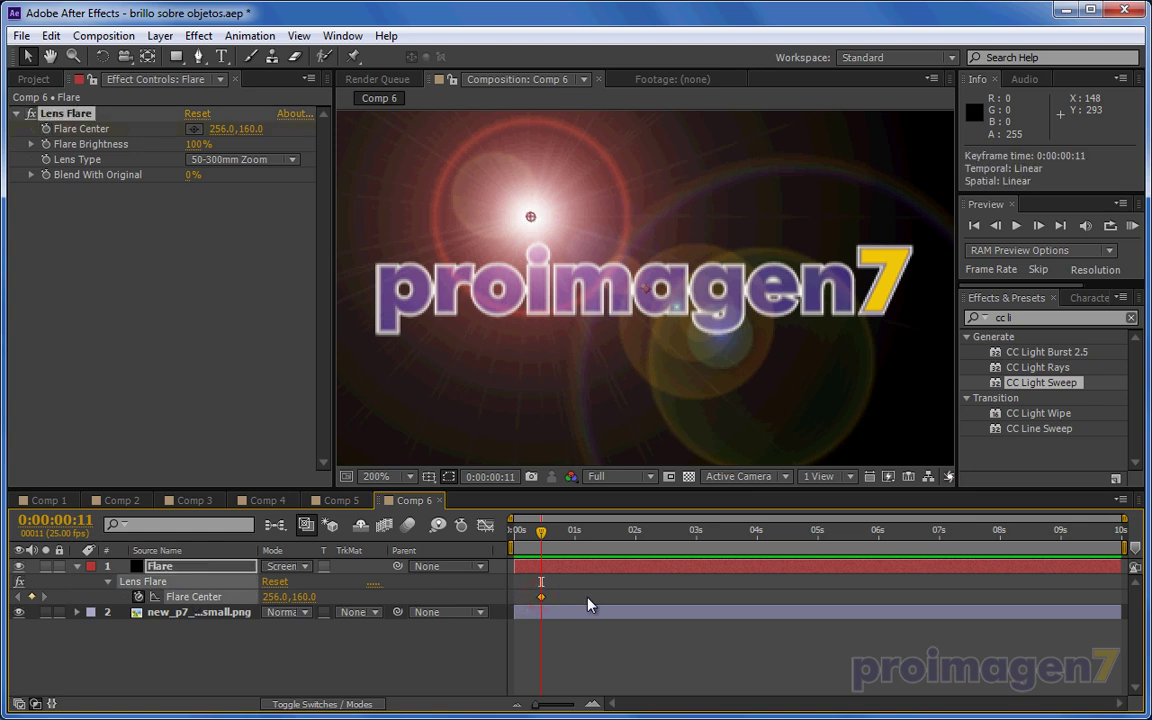
{"action": "left_click", "coordinate": [588, 600]}
- Paste the mask path into Flare Center at frame 0 as a row of keyframes
{"action": "left_click_drag", "start_coordinate": [540, 540], "coordinate": [470, 540]}
{"action": "left_click", "coordinate": [138, 597]}
{"action": "left_click", "coordinate": [177, 598]}
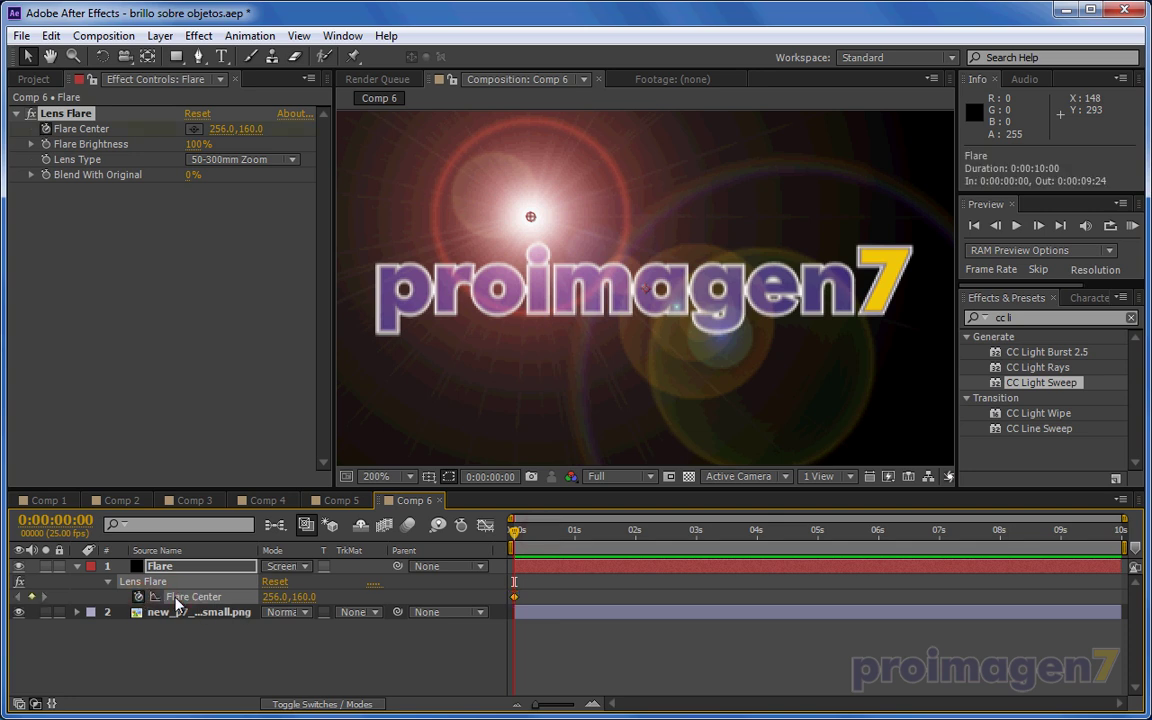
{"action": "left_click", "coordinate": [50, 35]}
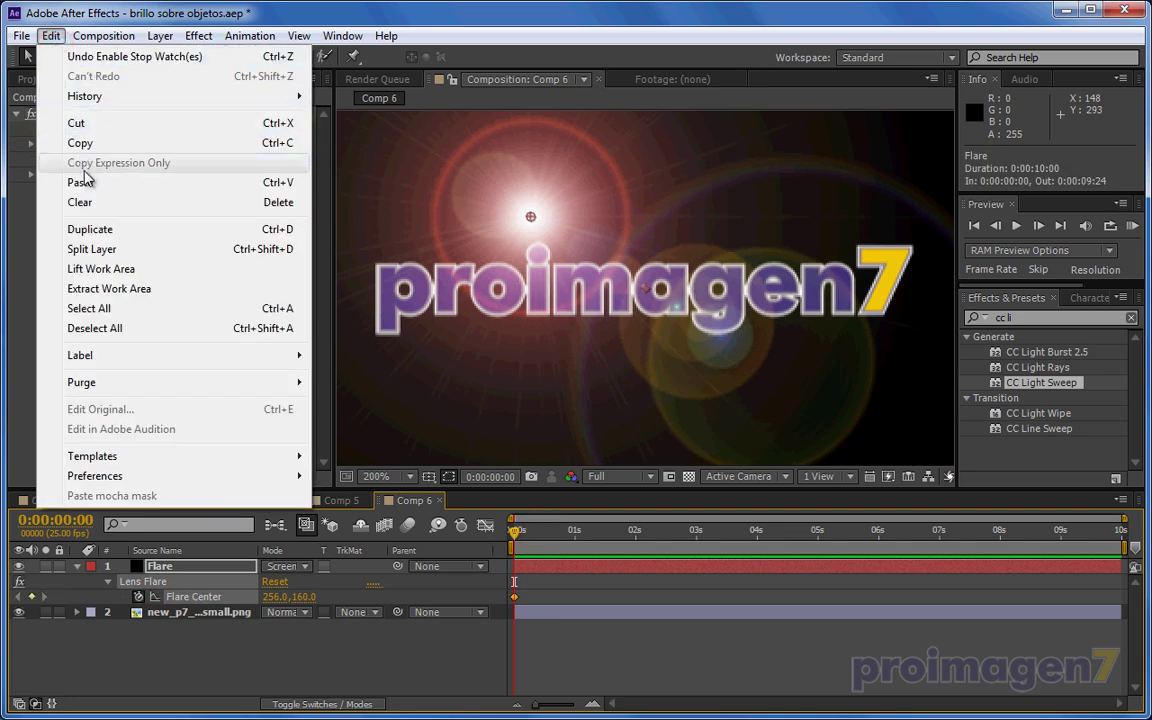
{"action": "left_click", "coordinate": [84, 184]}
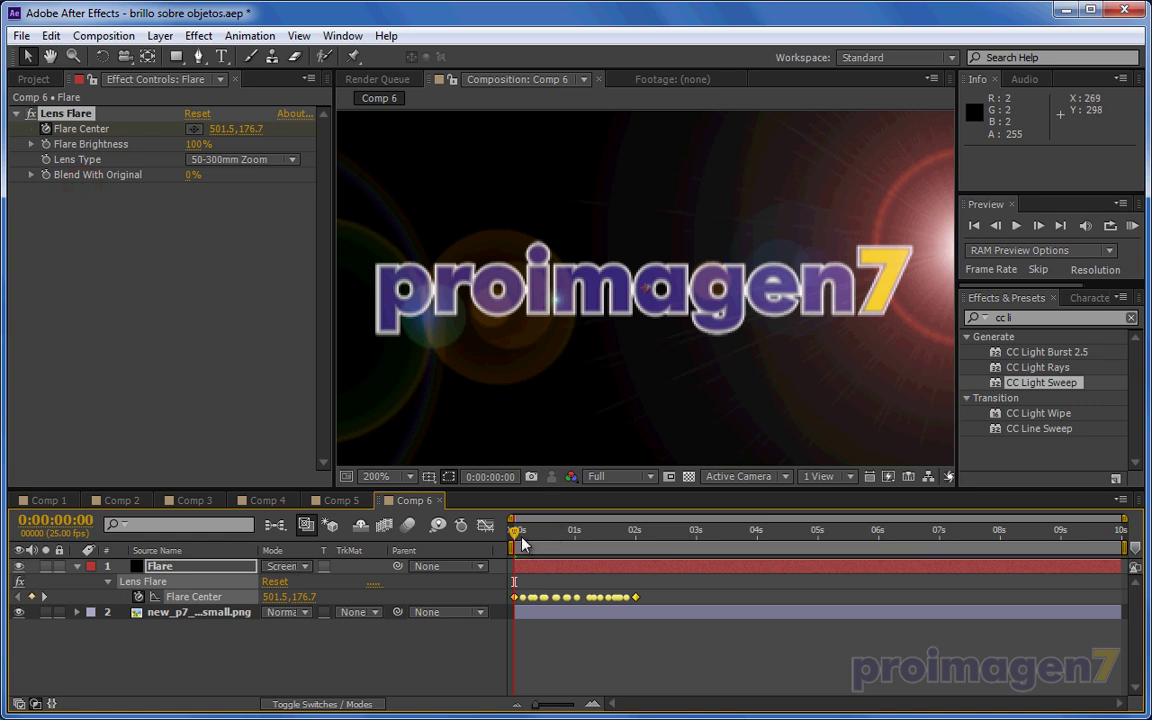
{"action": "right_click", "coordinate": [541, 598]}
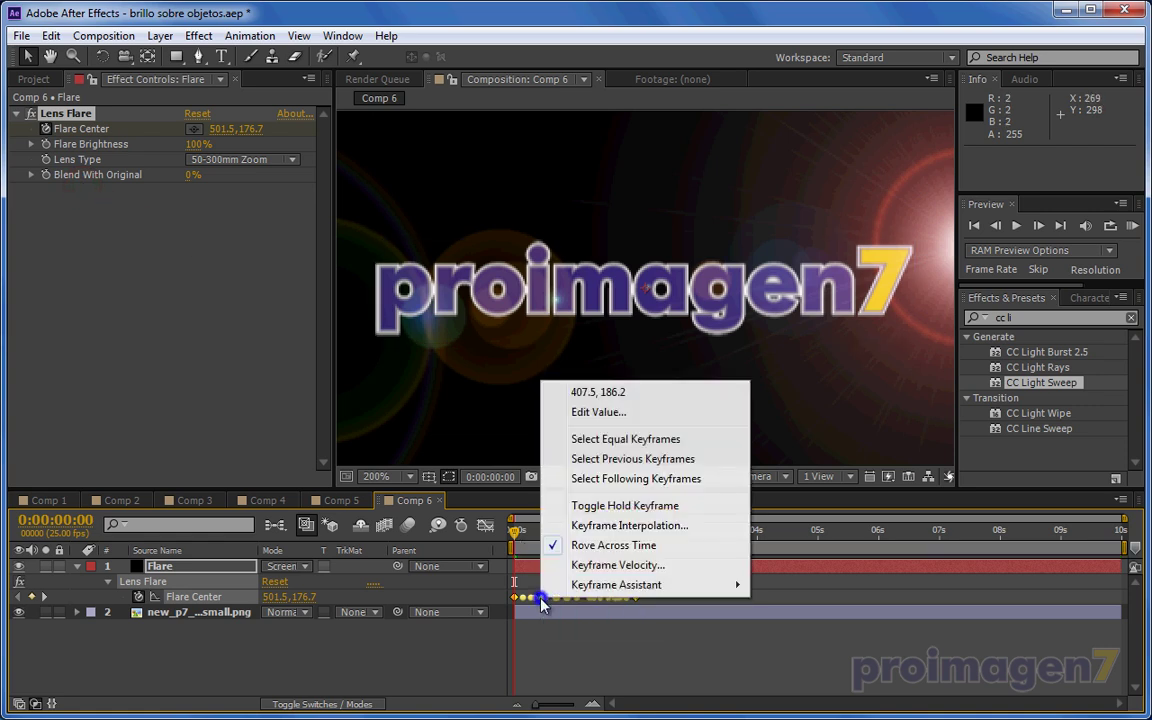
{"action": "mouse_move", "coordinate": [611, 588]}
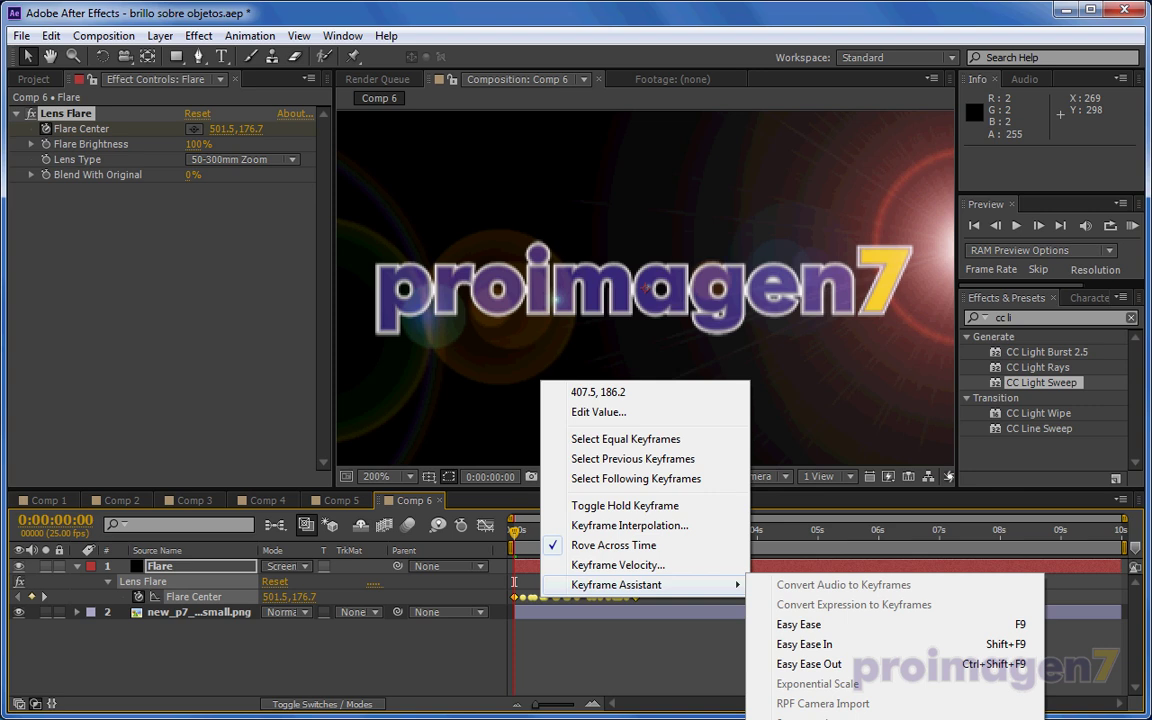
- Apply Easy Ease to the Flare Center keyframes, lower Flare Brightness to 42%, and scrub to check
{"action": "left_click", "coordinate": [799, 624]}
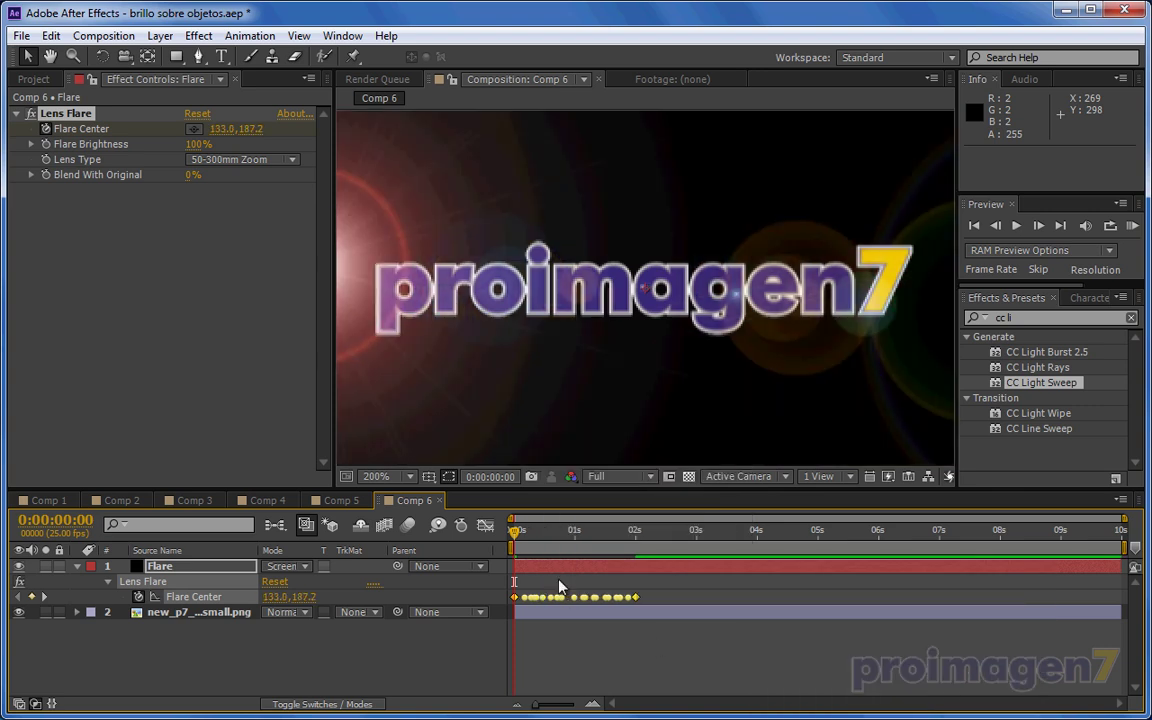
{"action": "key", "text": "space"}
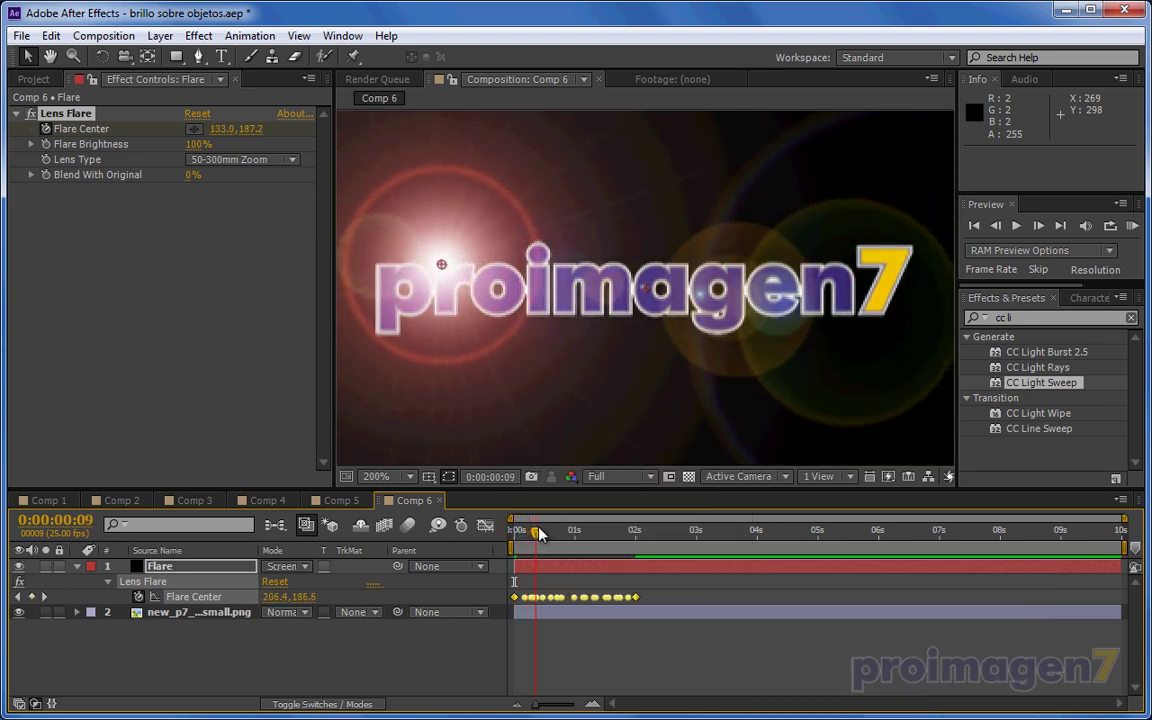
{"action": "left_click_drag", "start_coordinate": [197, 144], "coordinate": [139, 150]}
{"action": "mouse_move", "coordinate": [533, 541]}
{"action": "left_mouse_down"}
{"action": "mouse_move", "coordinate": [615, 566]}
{"action": "mouse_move", "coordinate": [571, 562]}
{"action": "left_mouse_up"}
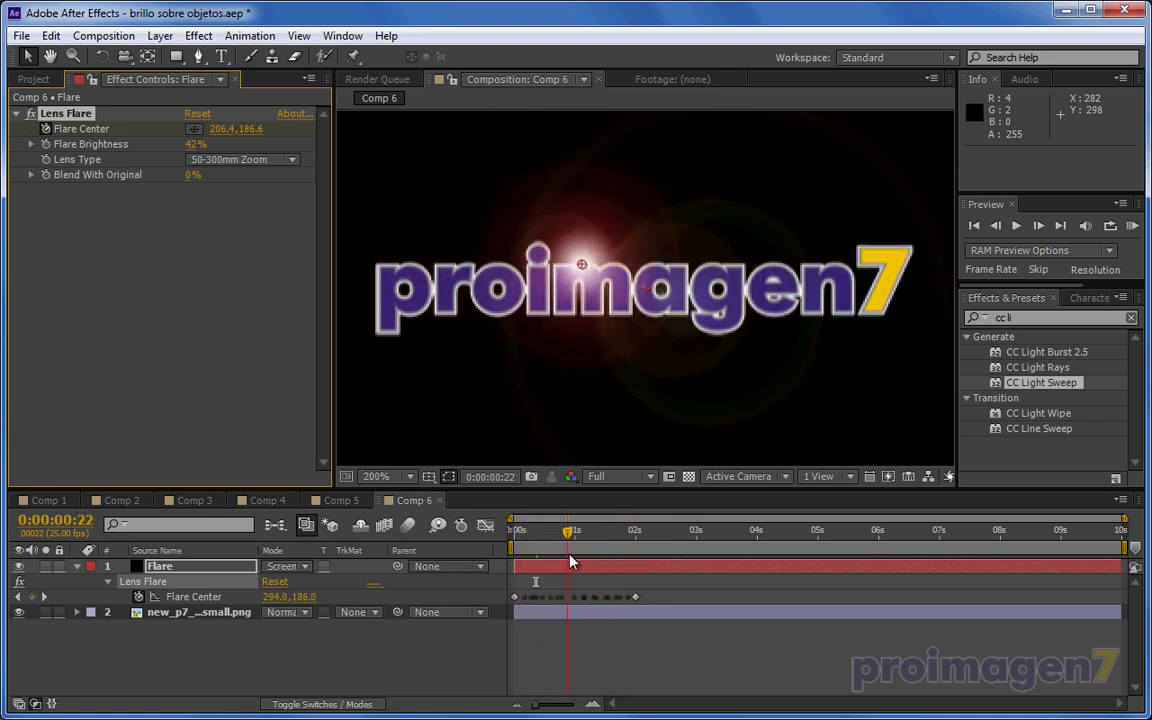
{"action": "left_click_drag", "start_coordinate": [571, 562], "coordinate": [418, 567]}
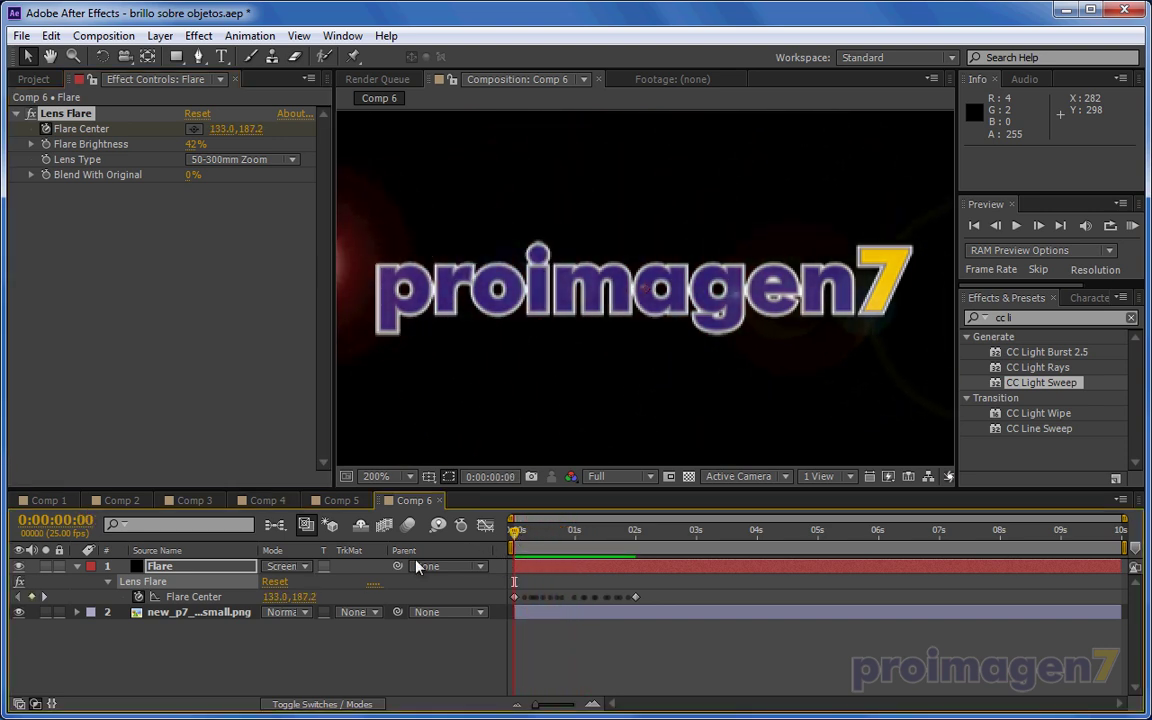
- Keyframe Flare Brightness at 0% at the very start of the composition
{"action": "left_click", "coordinate": [203, 566]}
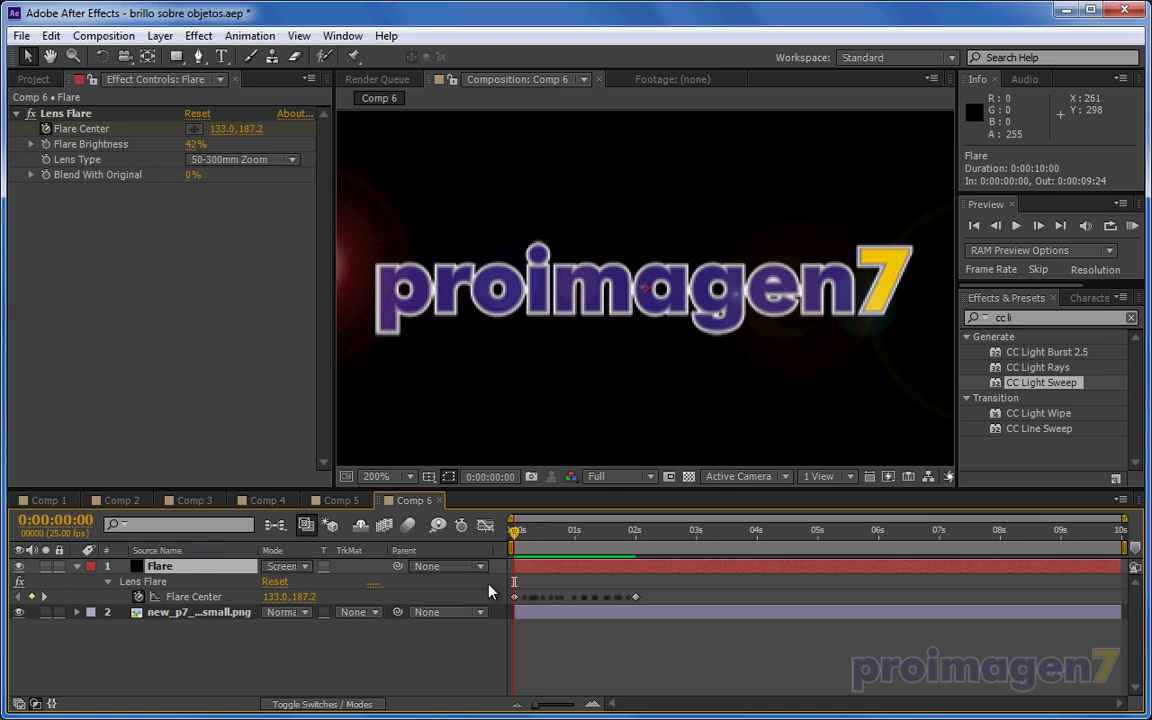
{"action": "left_click", "coordinate": [45, 144]}
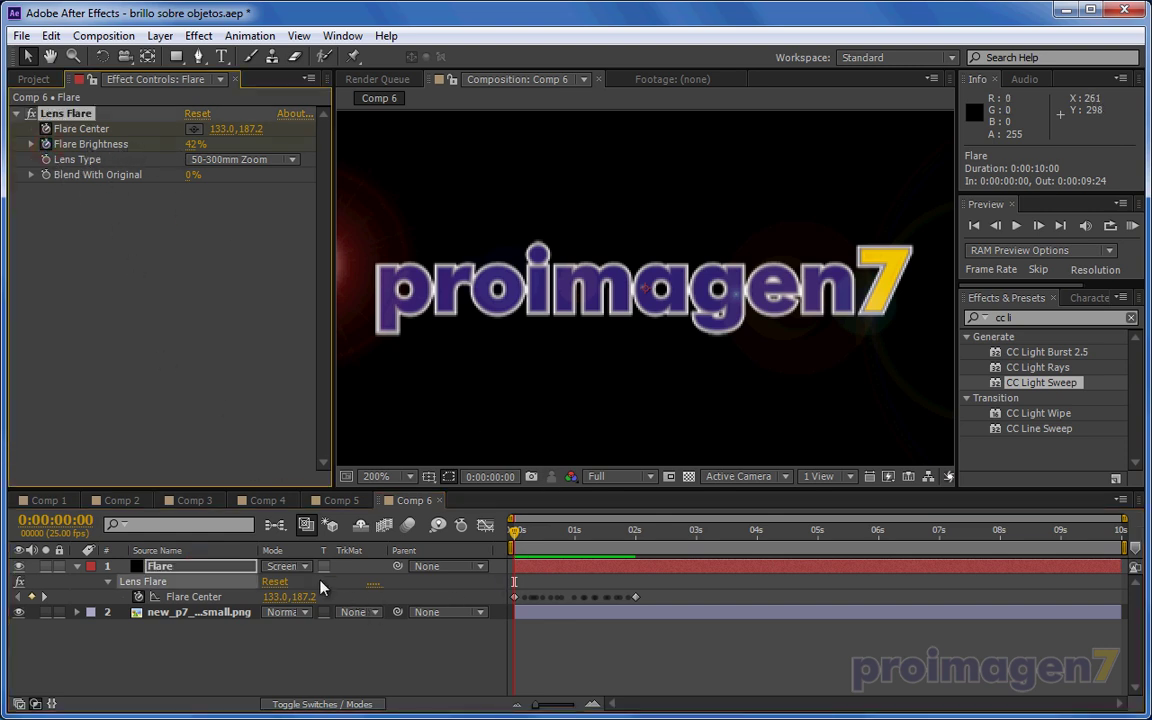
{"action": "left_click", "coordinate": [225, 567]}
{"action": "key", "text": "u"}
{"action": "key", "text": "u"}
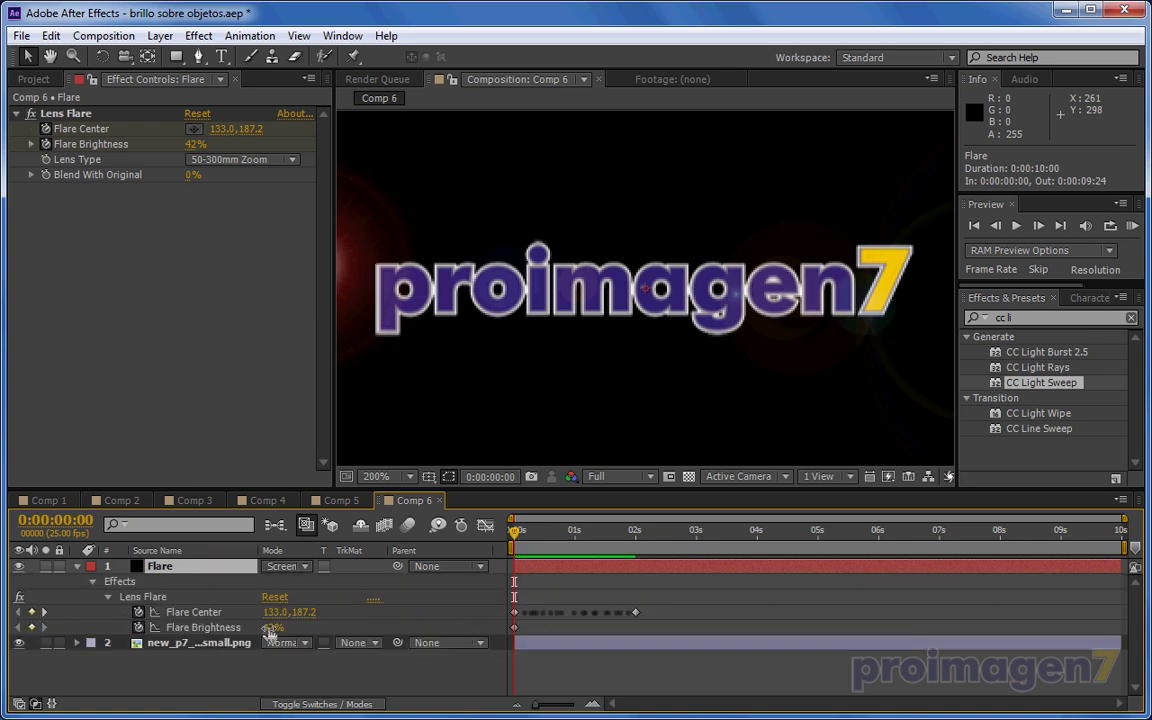
{"action": "left_click_drag", "start_coordinate": [268, 627], "coordinate": [226, 627]}
{"action": "left_click_drag", "start_coordinate": [514, 534], "coordinate": [527, 535]}
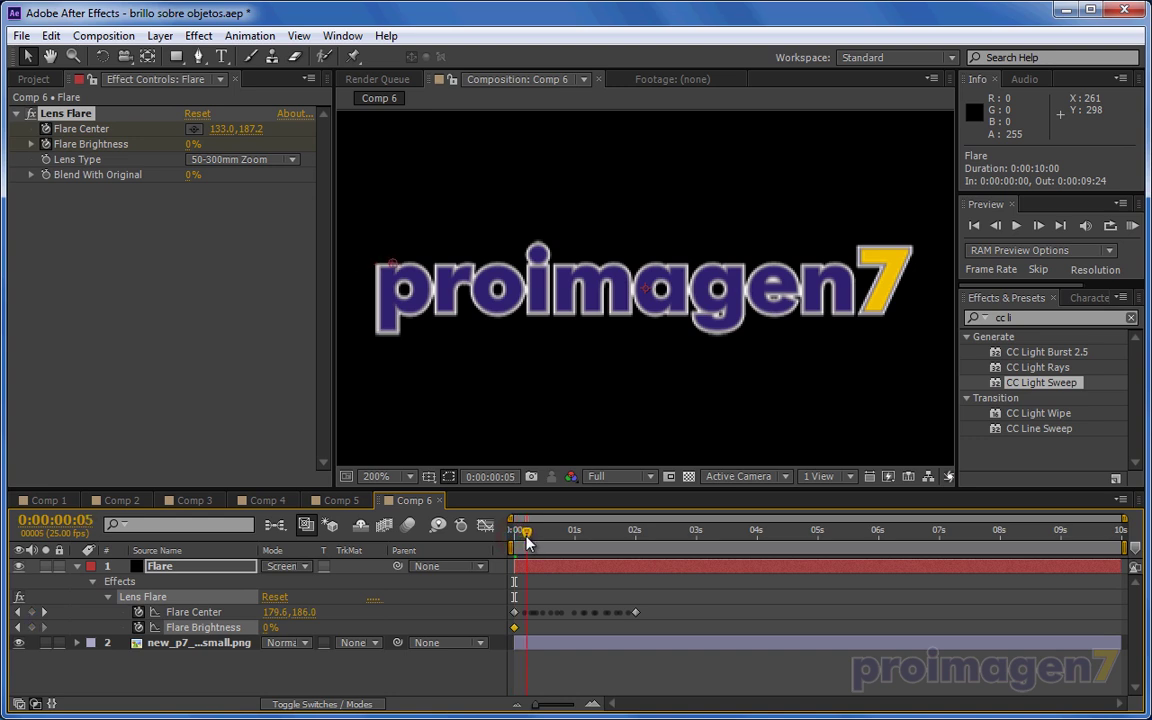
{"action": "key", "text": "Page_Up"}
{"action": "left_click", "coordinate": [515, 625]}
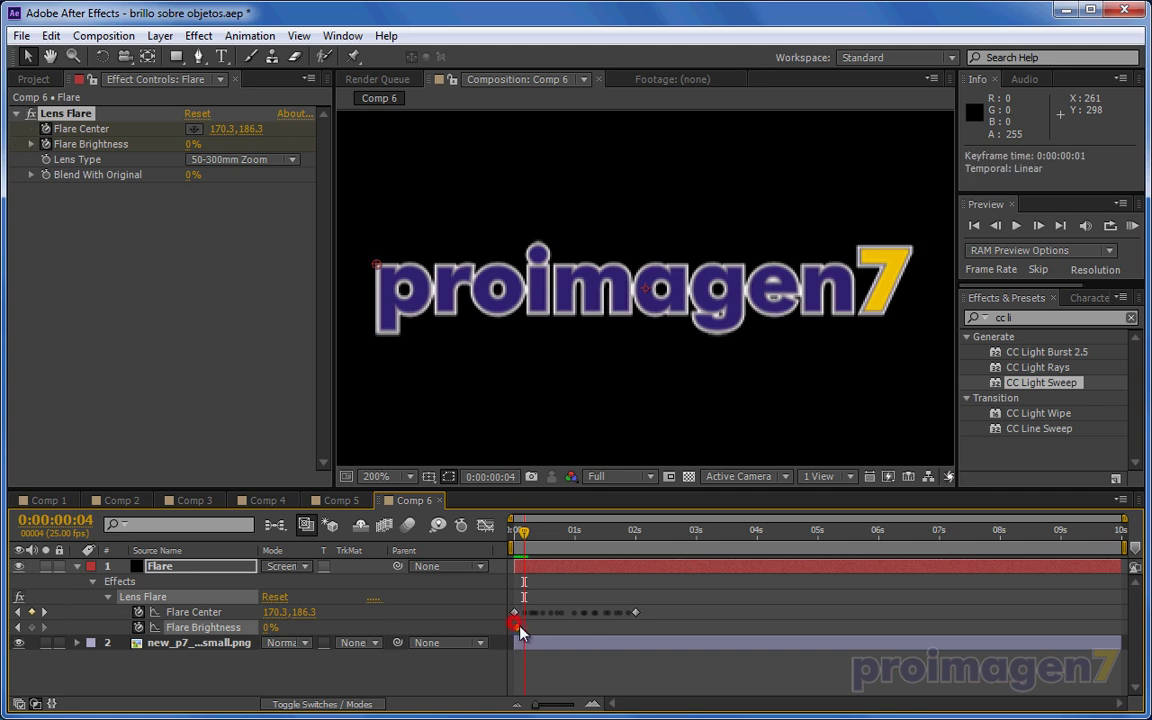
{"action": "left_click_drag", "start_coordinate": [527, 635], "coordinate": [524, 636]}
- Set Flare Brightness to 40% a few frames later so the flare fades in
{"action": "left_click_drag", "start_coordinate": [524, 537], "coordinate": [530, 540]}
{"action": "left_click", "coordinate": [270, 627]}
{"action": "type", "text": "40"}
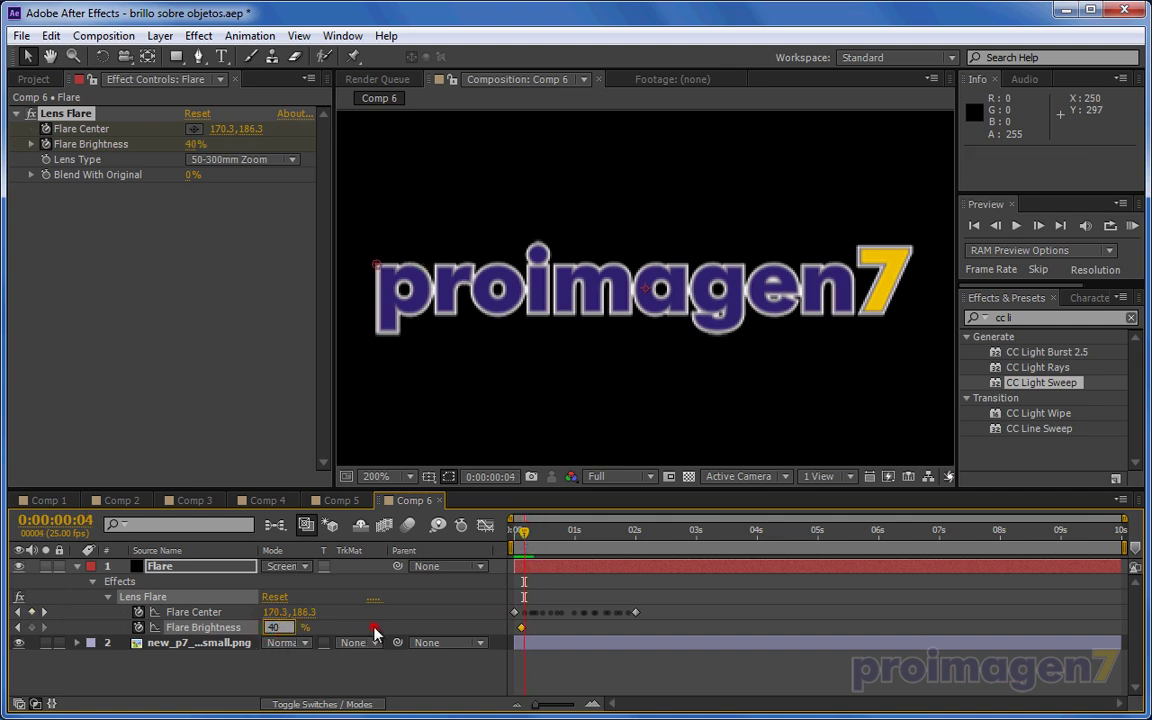
{"action": "key", "text": "Return"}
{"action": "left_click", "coordinate": [519, 541]}
- Add a Flare Brightness keyframe at 0:00:01:21 and set 0% at 0:00:01:23
{"action": "left_click_drag", "start_coordinate": [519, 543], "coordinate": [628, 566]}
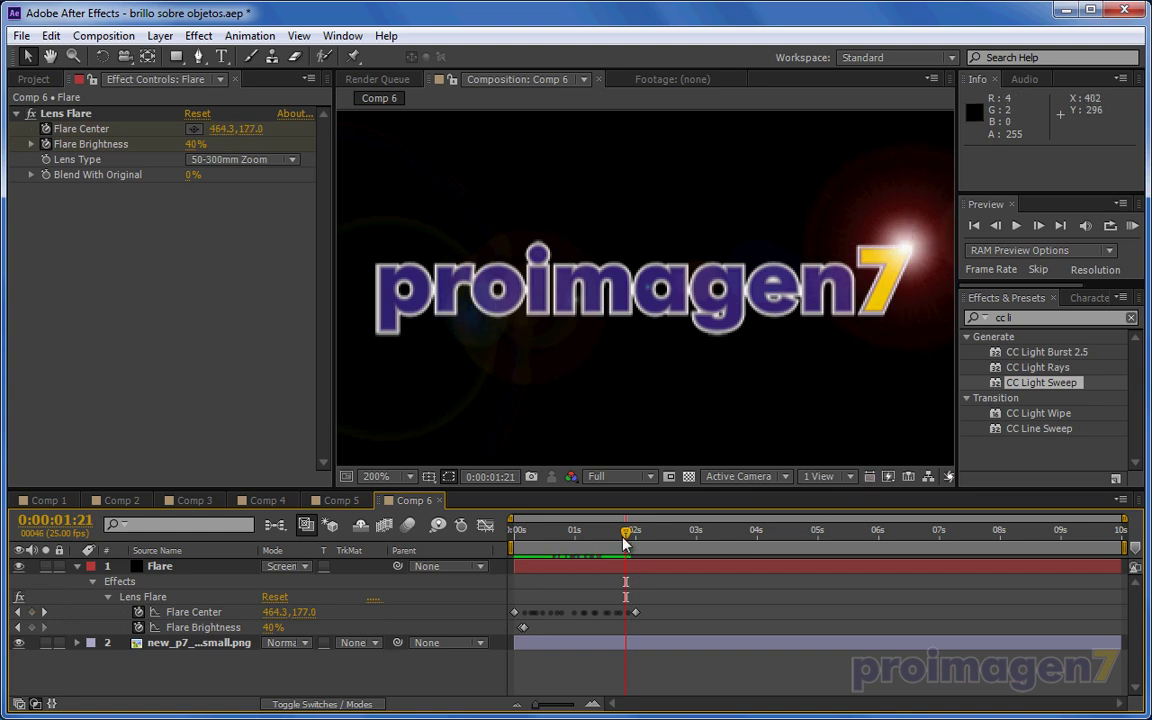
{"action": "left_click_drag", "start_coordinate": [628, 537], "coordinate": [628, 541]}
{"action": "left_click", "coordinate": [31, 627]}
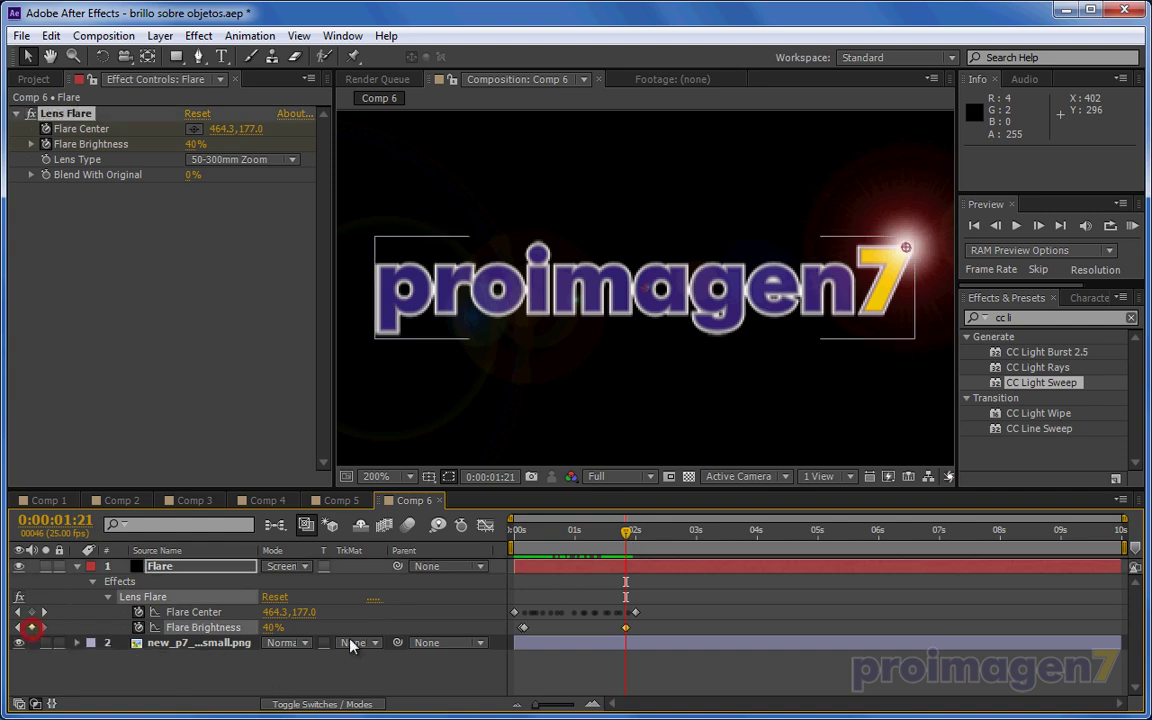
{"action": "left_click_drag", "start_coordinate": [626, 541], "coordinate": [631, 537]}
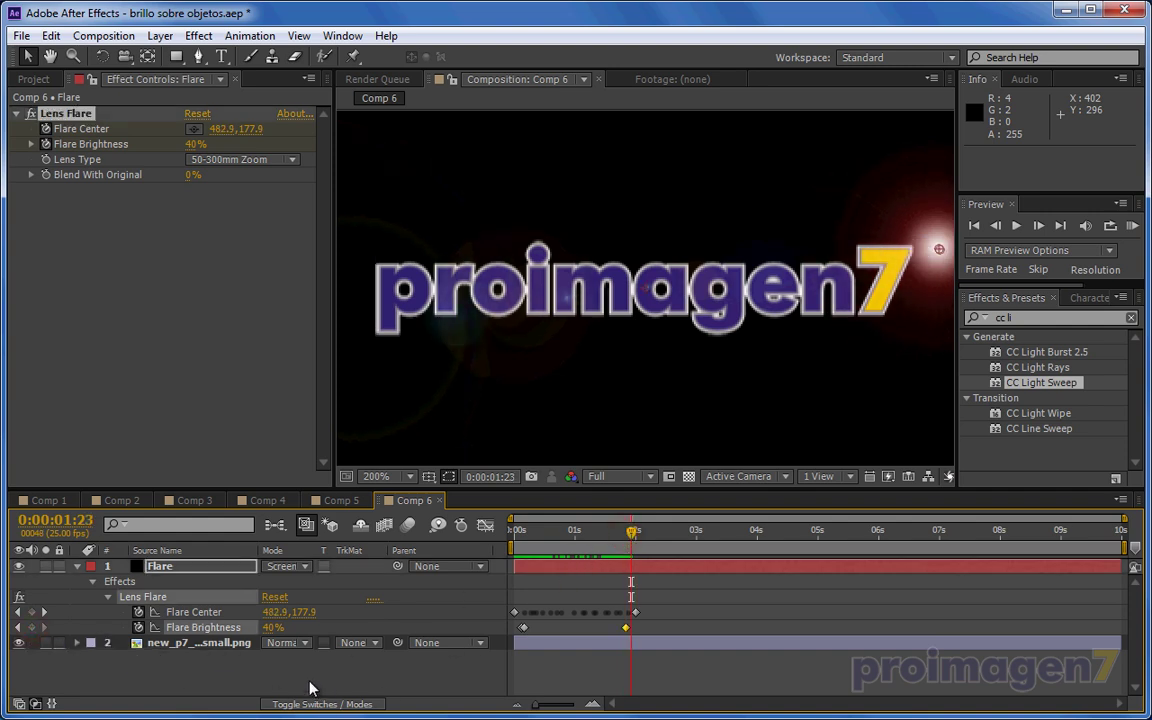
{"action": "left_click", "coordinate": [272, 627]}
{"action": "type", "text": "0"}
{"action": "left_click", "coordinate": [405, 626]}
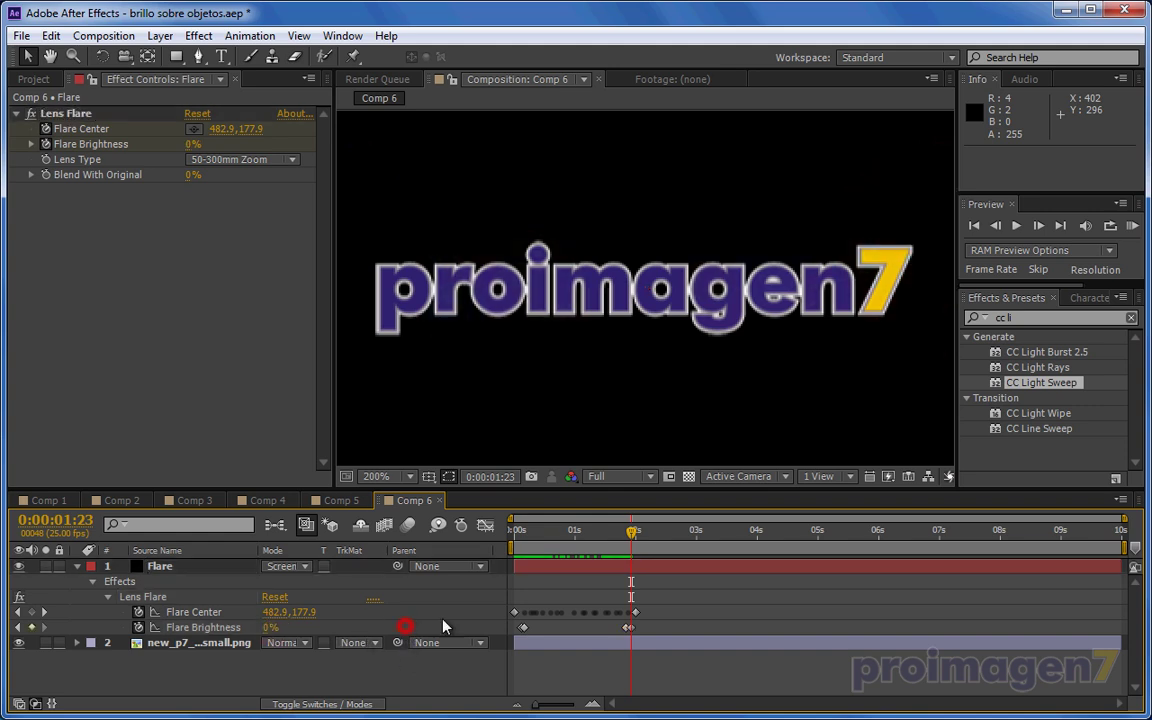
{"action": "mouse_move", "coordinate": [622, 538]}
{"action": "left_mouse_down"}
{"action": "mouse_move", "coordinate": [465, 548]}
{"action": "mouse_move", "coordinate": [613, 566]}
{"action": "mouse_move", "coordinate": [597, 566]}
{"action": "left_mouse_up"}
- Set the Lens Type to 35mm Prime after briefly trying 105mm Prime
{"action": "left_click", "coordinate": [288, 162]}
{"action": "left_click", "coordinate": [262, 198]}
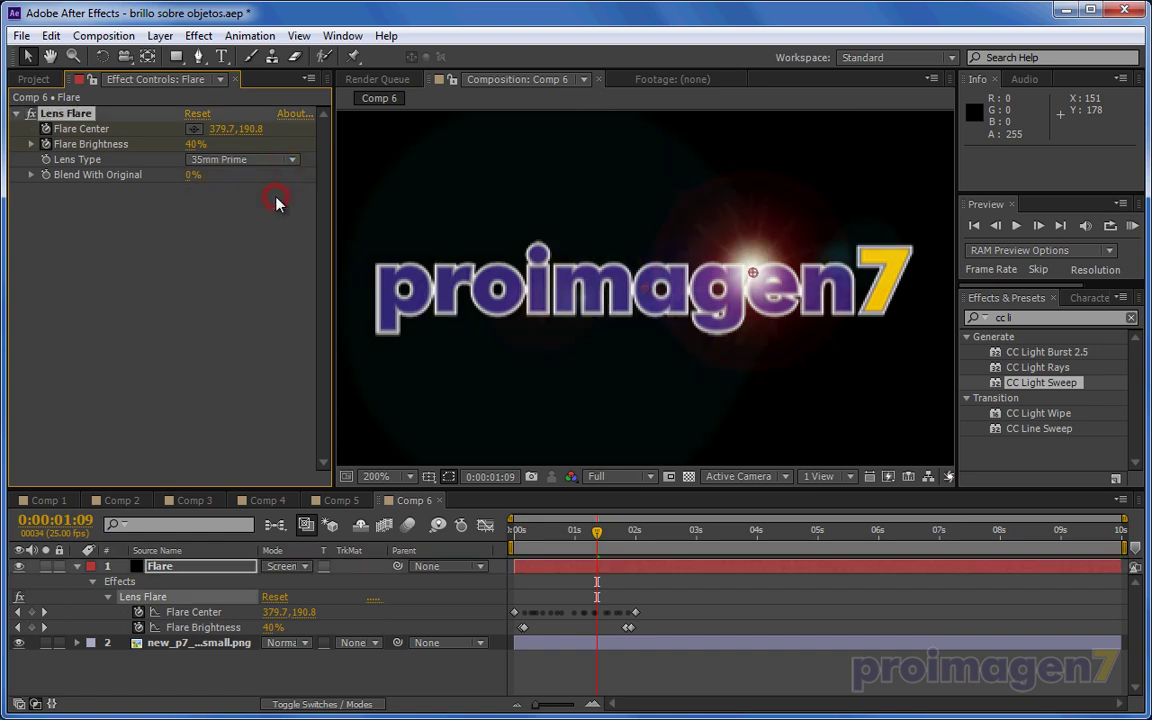
{"action": "left_click", "coordinate": [289, 162]}
{"action": "left_click", "coordinate": [250, 218]}
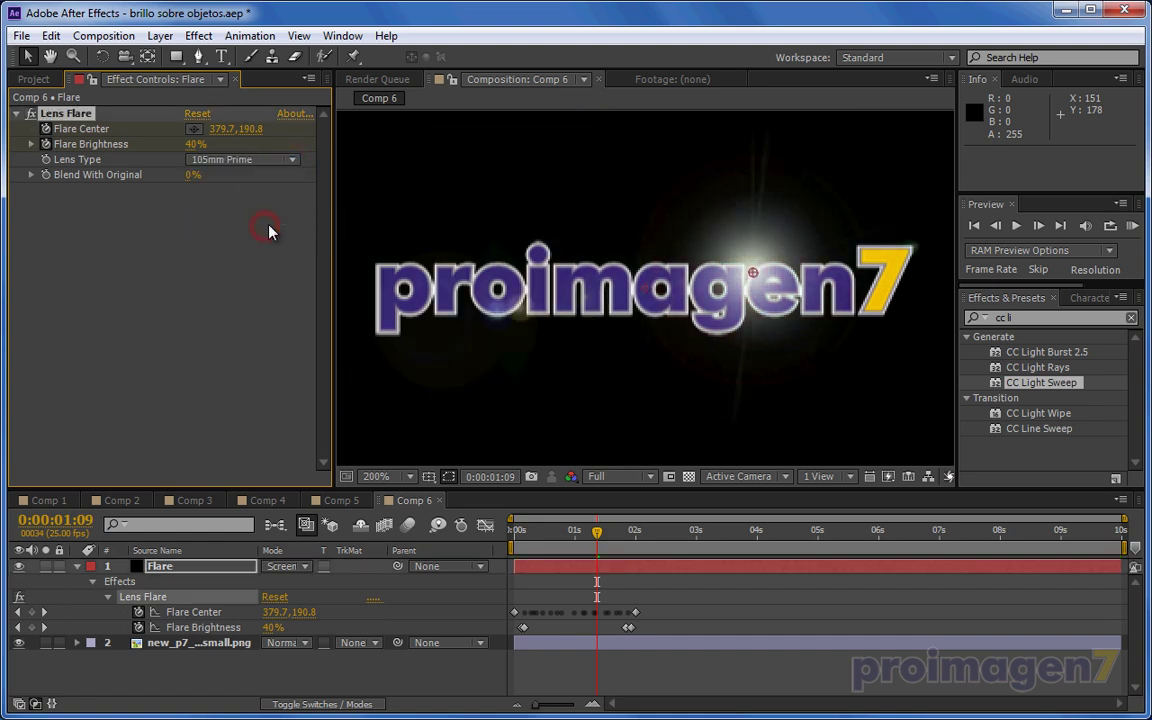
{"action": "left_click", "coordinate": [294, 162]}
{"action": "left_click", "coordinate": [262, 197]}
{"action": "mouse_move", "coordinate": [597, 531]}
{"action": "left_mouse_down"}
{"action": "mouse_move", "coordinate": [541, 535]}
{"action": "mouse_move", "coordinate": [597, 535]}
{"action": "left_mouse_up"}
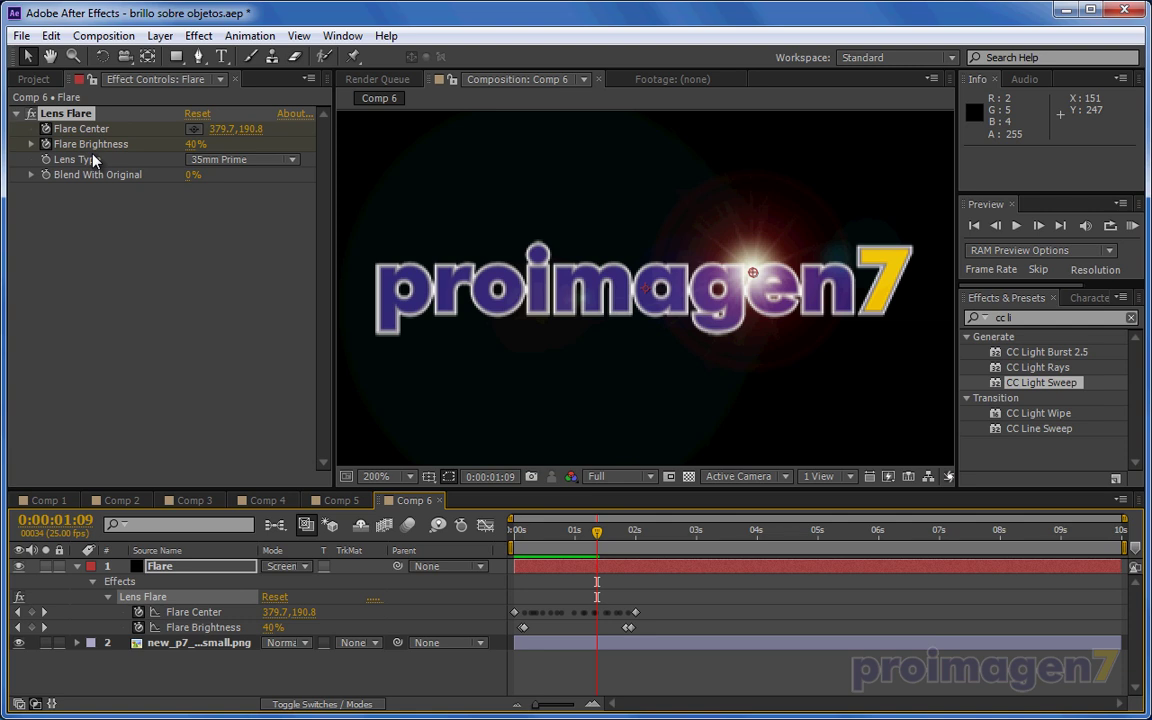
- Scrub the timeline to watch the flare sweep across the logo, then collapse the Flare layer
{"action": "left_click", "coordinate": [198, 36]}
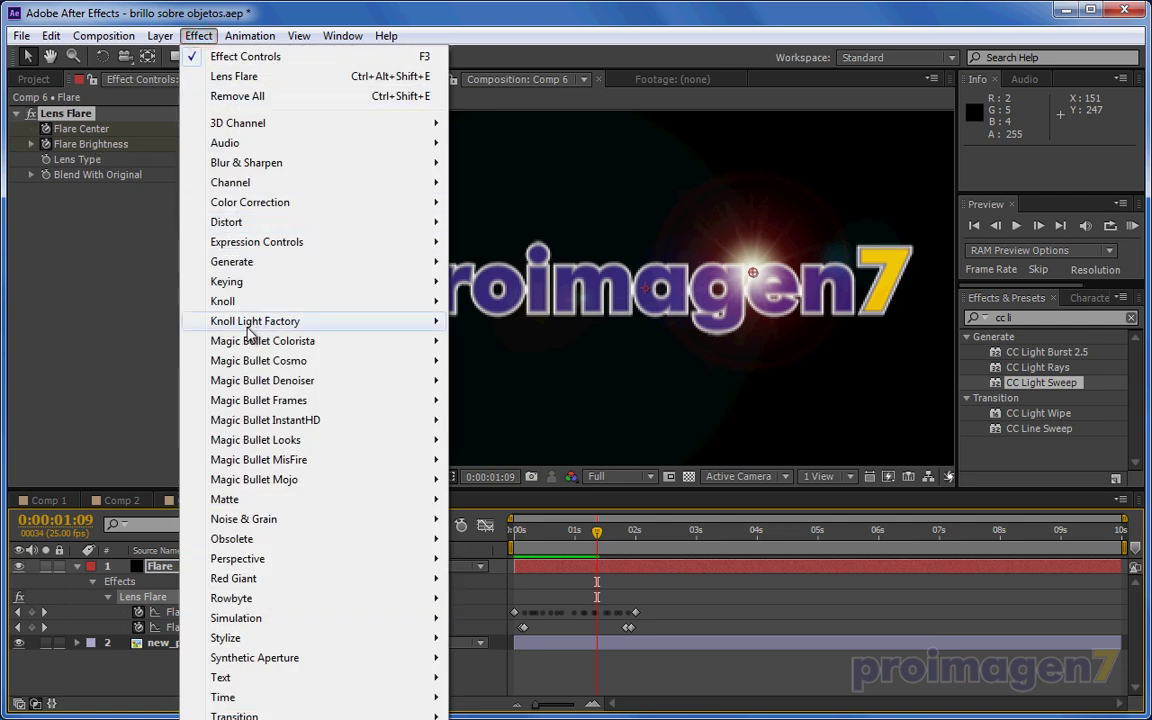
{"action": "mouse_move", "coordinate": [262, 327]}
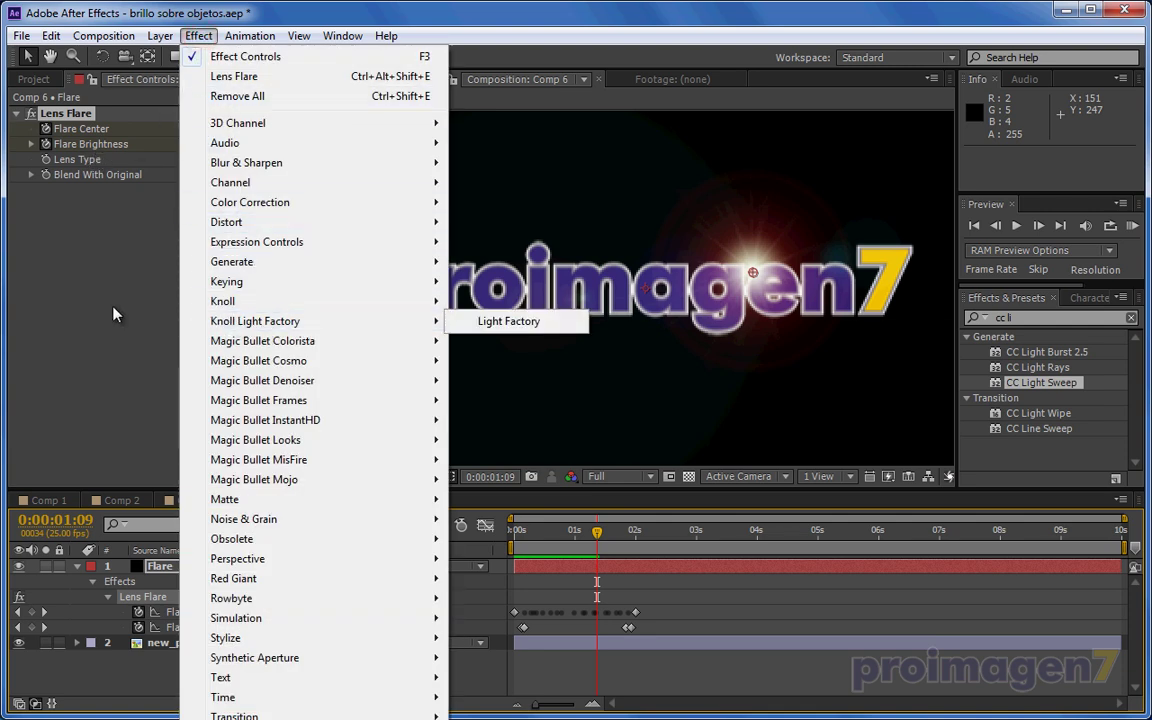
{"action": "left_click", "coordinate": [113, 312]}
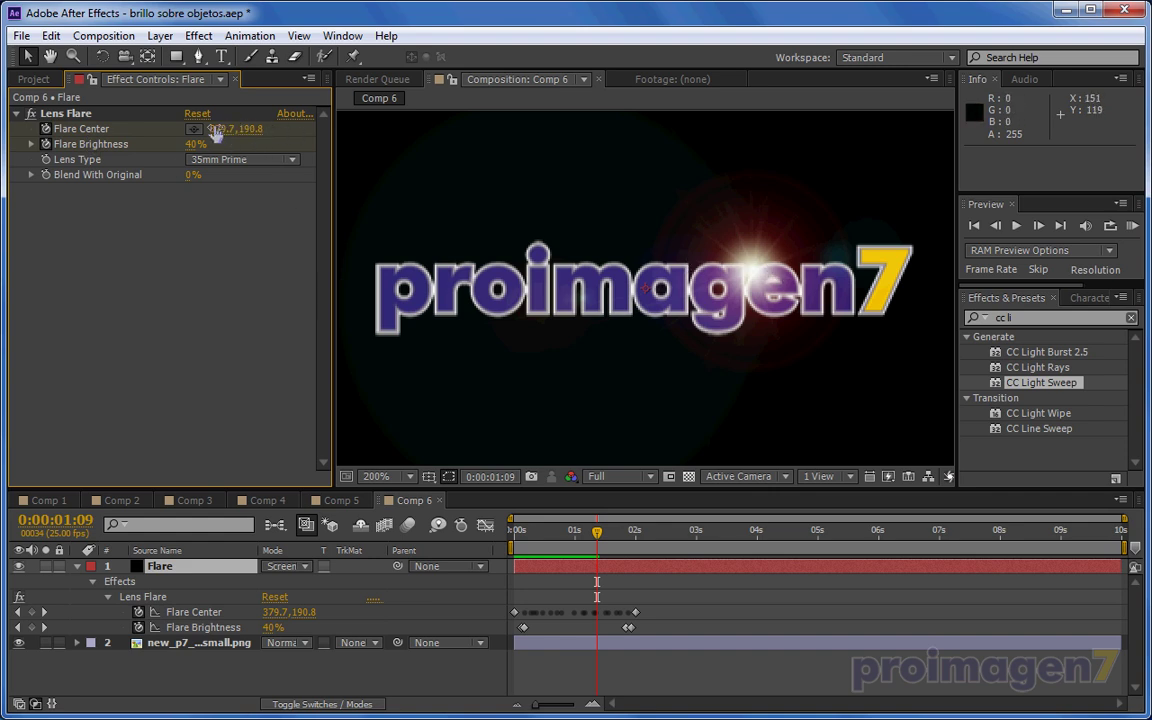
{"action": "left_click", "coordinate": [365, 654]}
{"action": "left_click", "coordinate": [561, 573]}
{"action": "mouse_move", "coordinate": [518, 540]}
{"action": "left_mouse_down"}
{"action": "mouse_move", "coordinate": [640, 555]}
{"action": "mouse_move", "coordinate": [577, 556]}
{"action": "mouse_move", "coordinate": [618, 566]}
{"action": "left_mouse_up"}
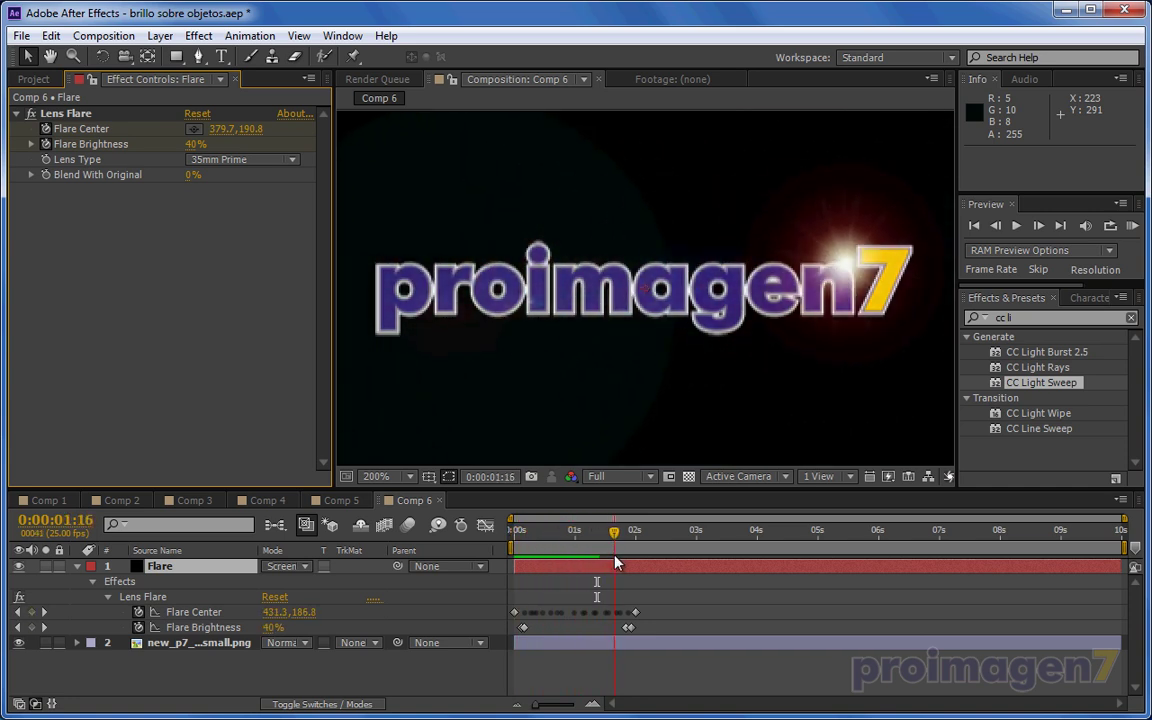
{"action": "left_click", "coordinate": [77, 566]}
{"action": "left_click", "coordinate": [142, 657]}
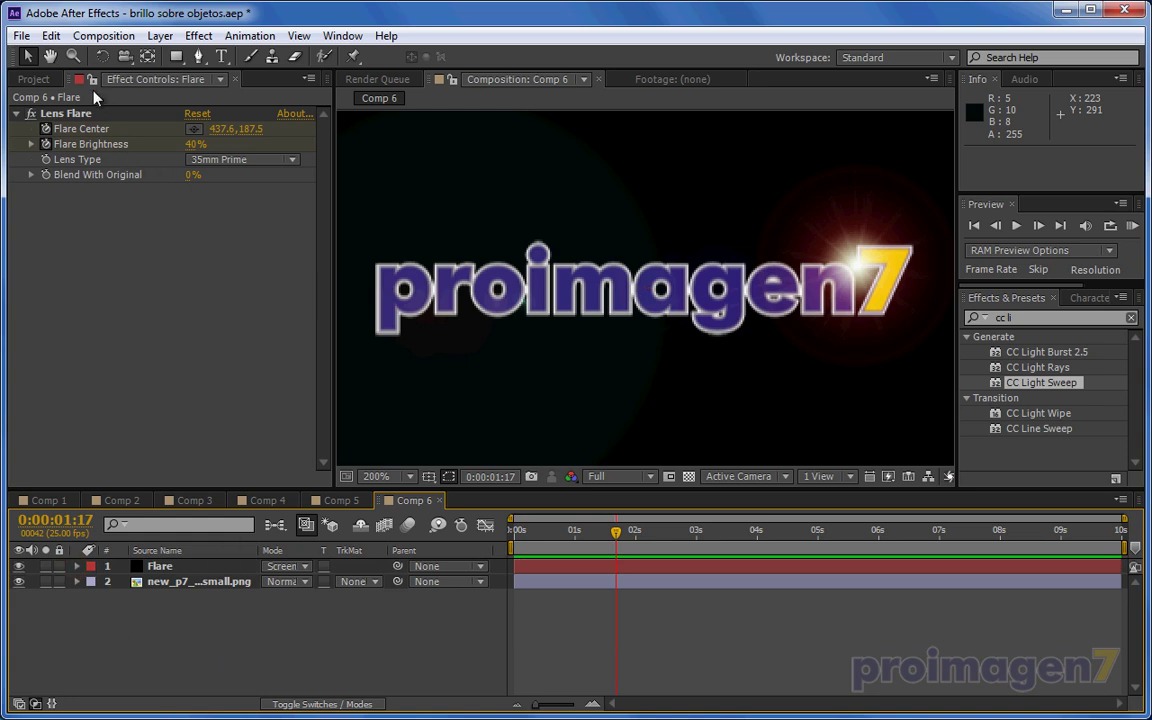
- Create a new composition, Comp 7, with default settings
{"action": "left_click", "coordinate": [104, 37]}
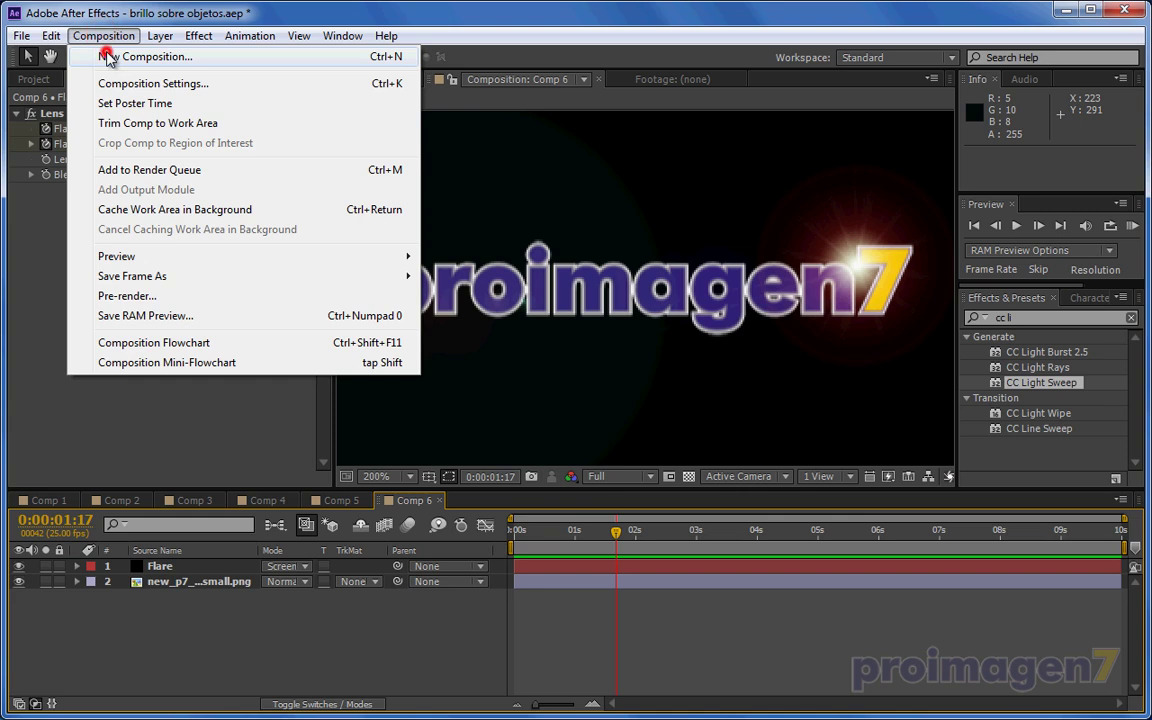
{"action": "left_click", "coordinate": [103, 57]}
{"action": "left_click", "coordinate": [396, 626]}
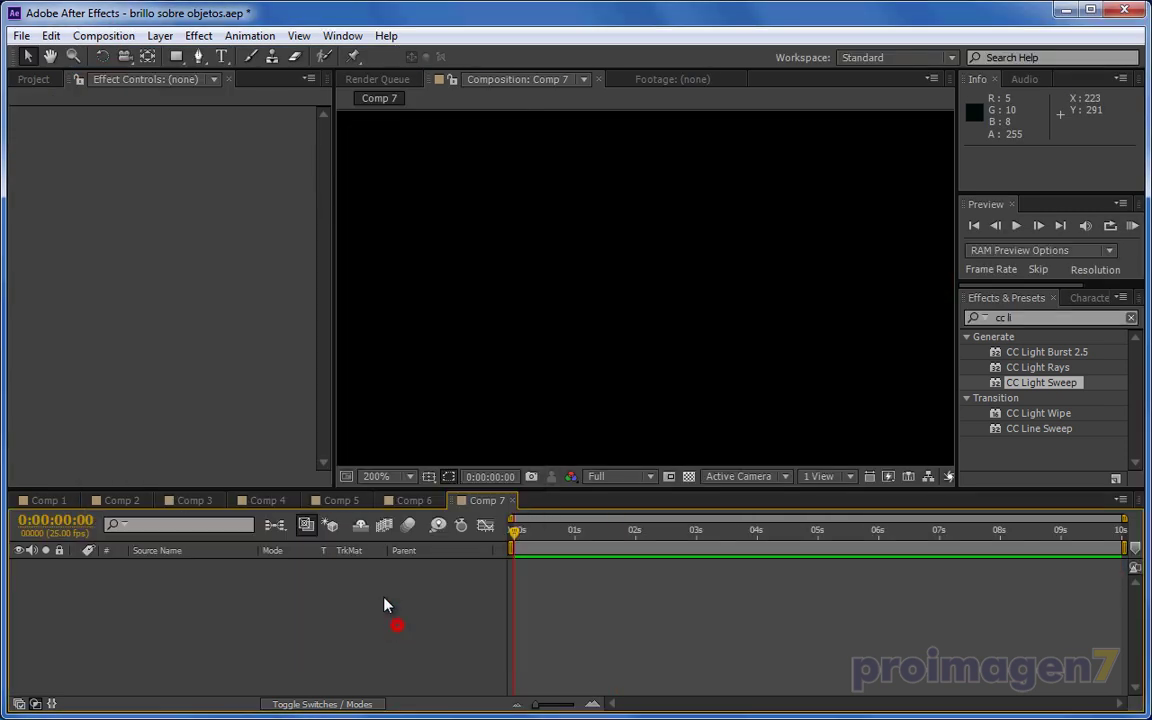
- Add a text layer reading 'TEXTO SEPARADO' and view the composition at 100%
{"action": "left_click", "coordinate": [222, 57]}
{"action": "left_click", "coordinate": [428, 321]}
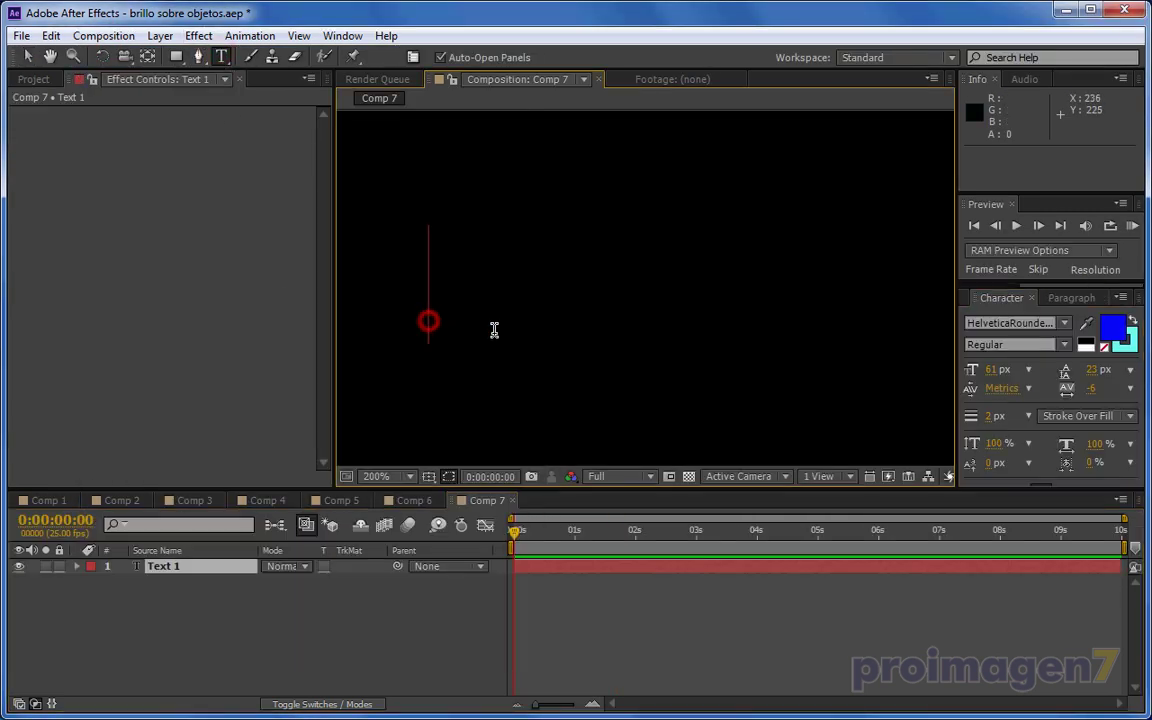
{"action": "type", "text": "TEXT"}
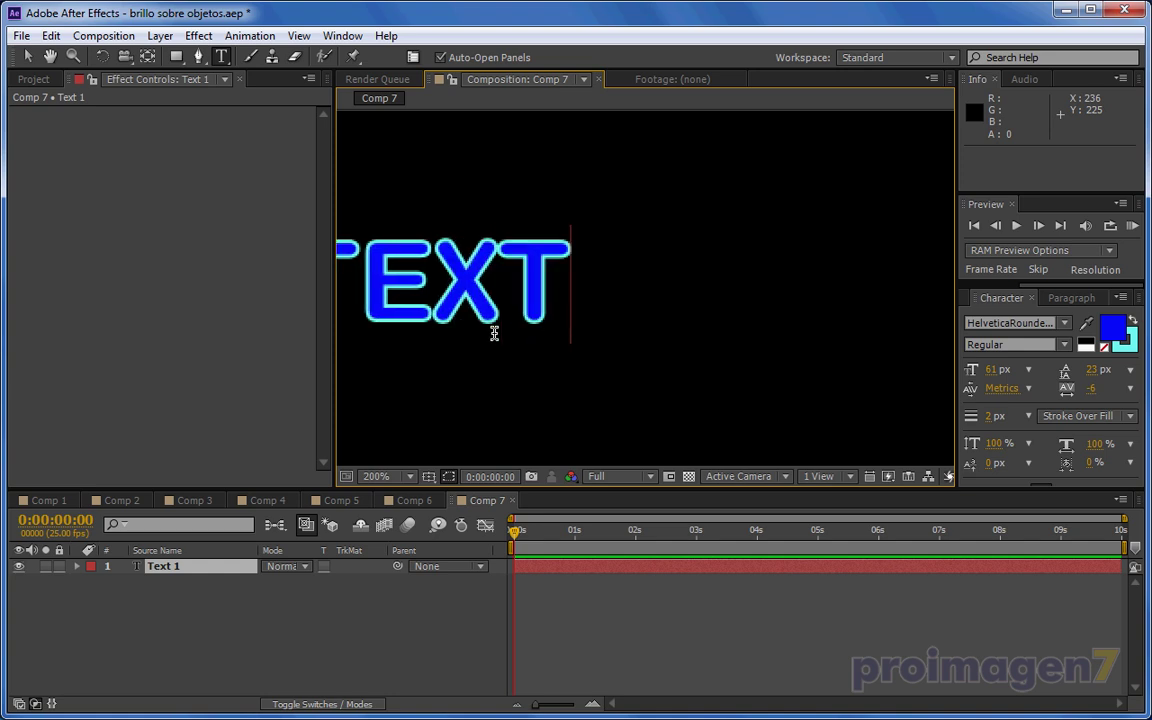
{"action": "type", "text": "O"}
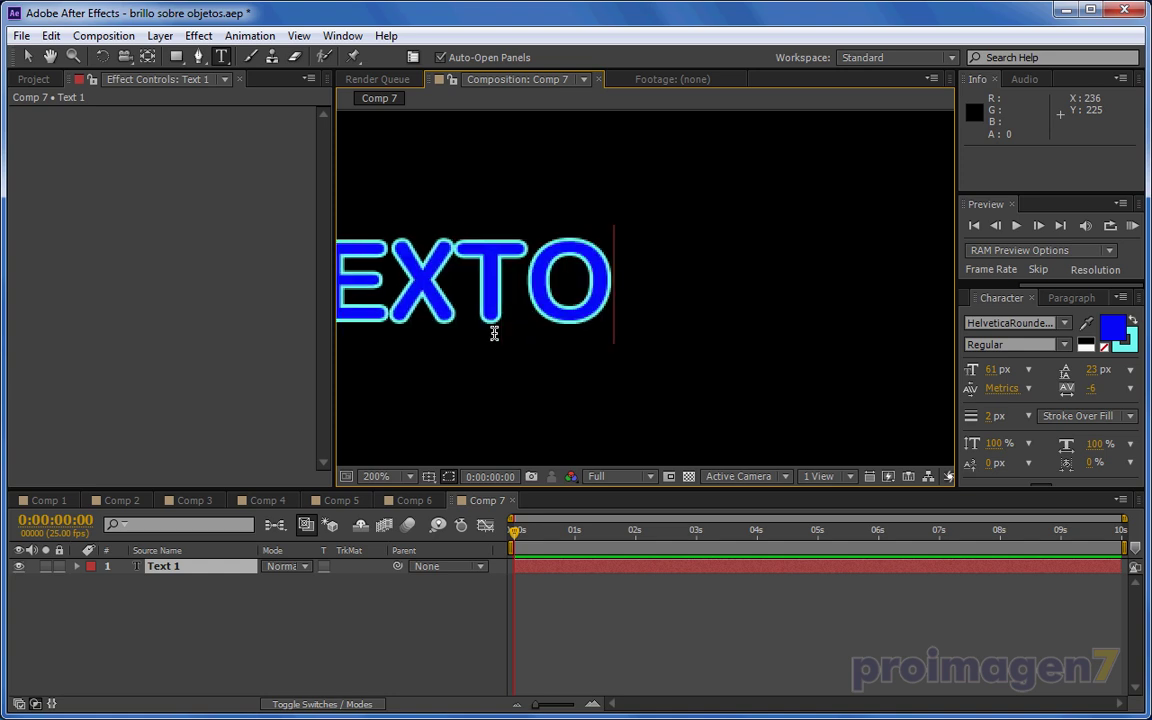
{"action": "type", "text": " SEPARAD"}
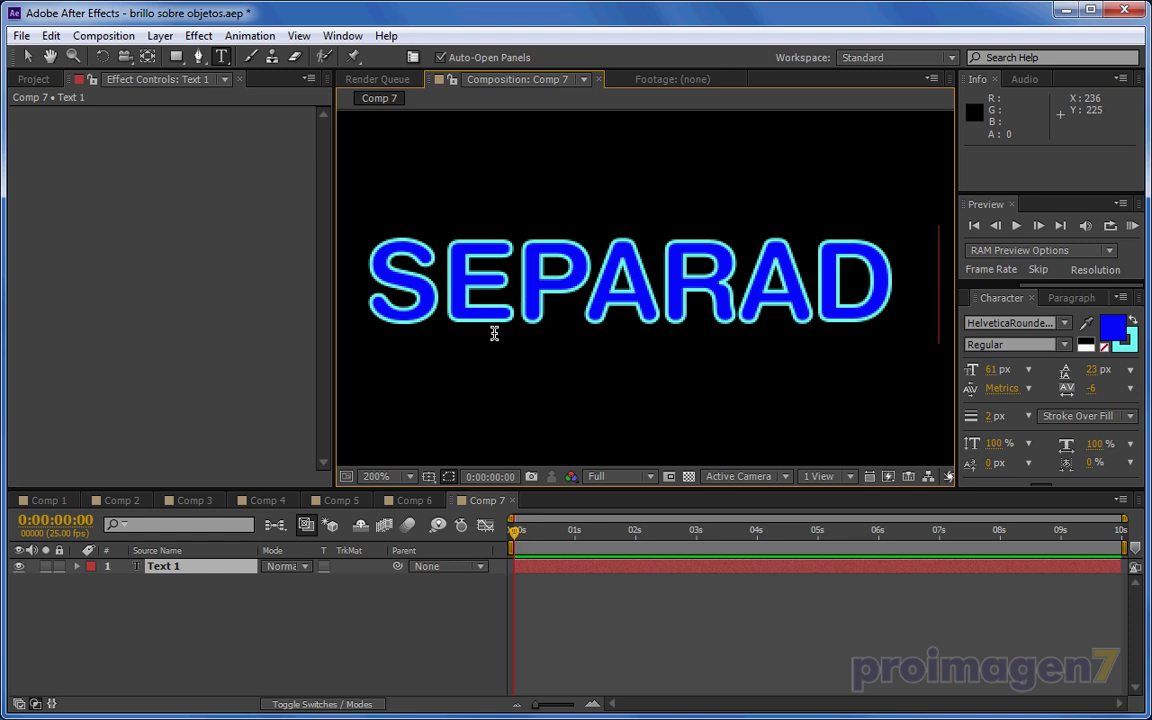
{"action": "type", "text": "O"}
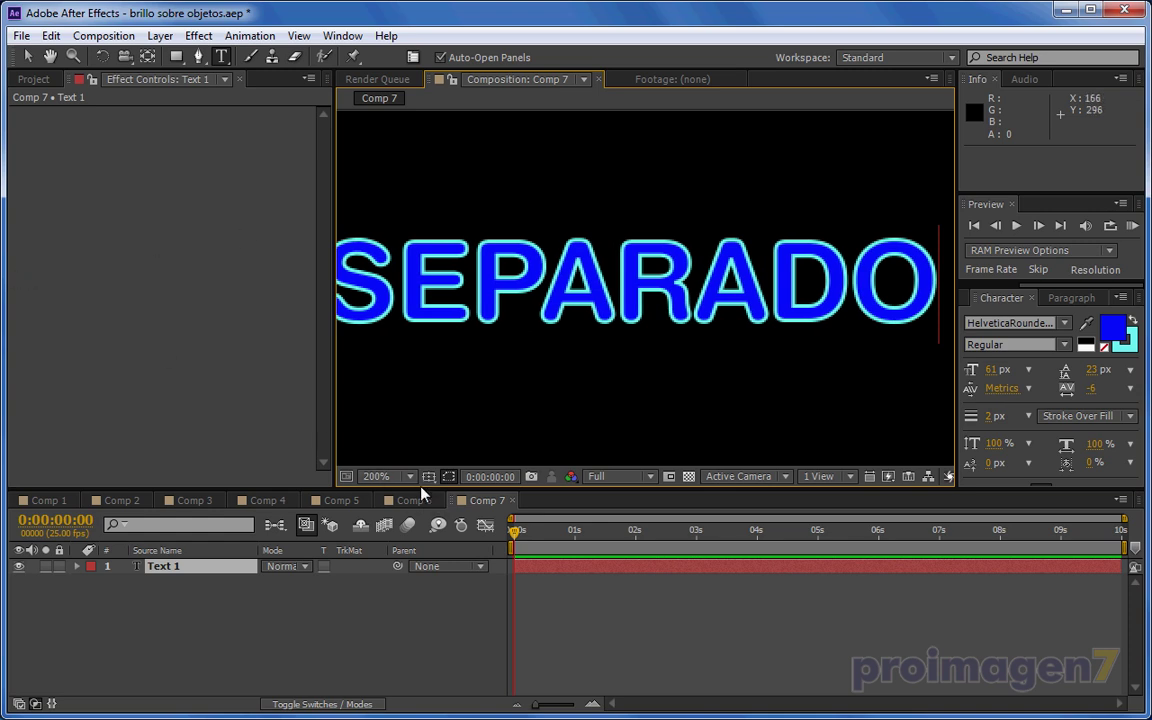
{"action": "left_click", "coordinate": [380, 476]}
{"action": "left_click", "coordinate": [400, 337]}
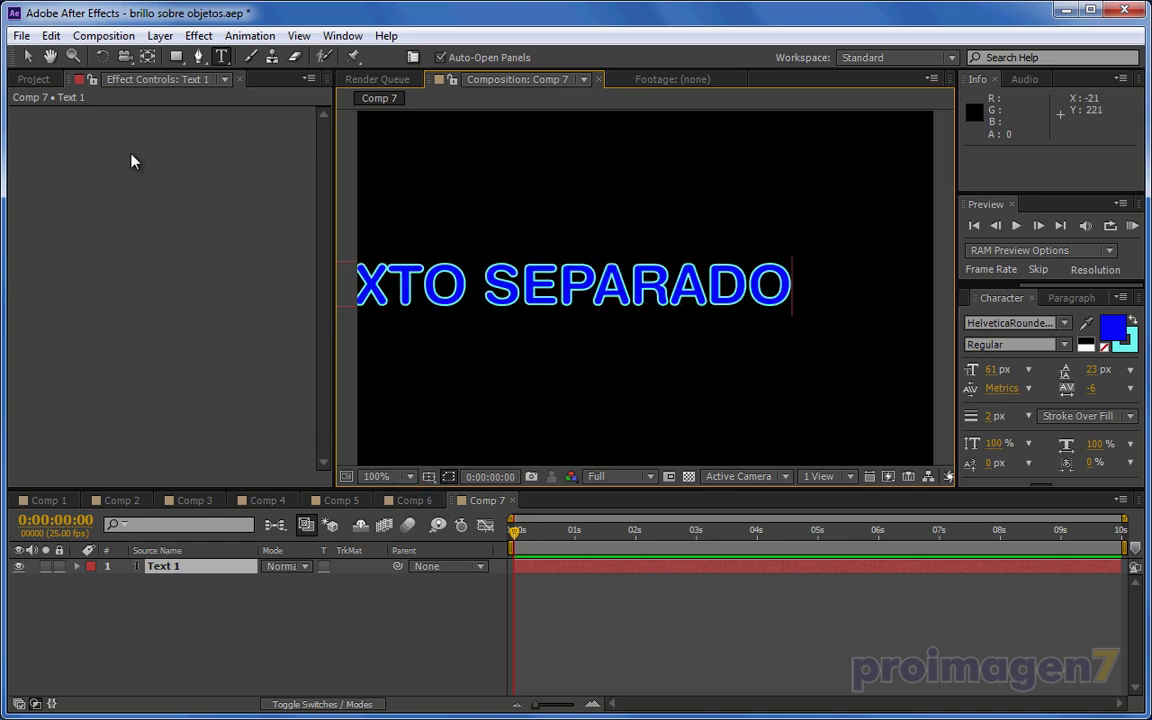
{"action": "left_click", "coordinate": [30, 54]}
- Centre the text, widen tracking to 55, and set the font size to 56 px
{"action": "mouse_move", "coordinate": [485, 293]}
{"action": "left_mouse_down"}
{"action": "mouse_move", "coordinate": [622, 290]}
{"action": "mouse_move", "coordinate": [594, 310]}
{"action": "left_mouse_up"}
{"action": "left_click_drag", "start_coordinate": [1092, 389], "coordinate": [1151, 395]}
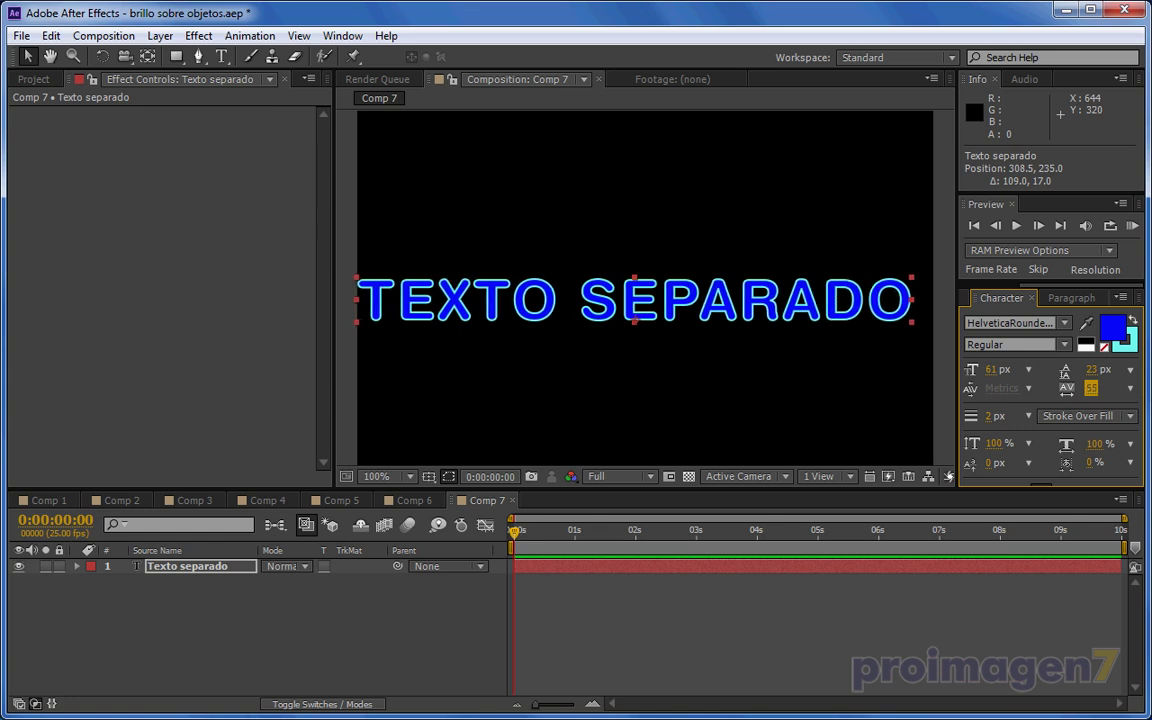
{"action": "left_click_drag", "start_coordinate": [570, 284], "coordinate": [587, 282]}
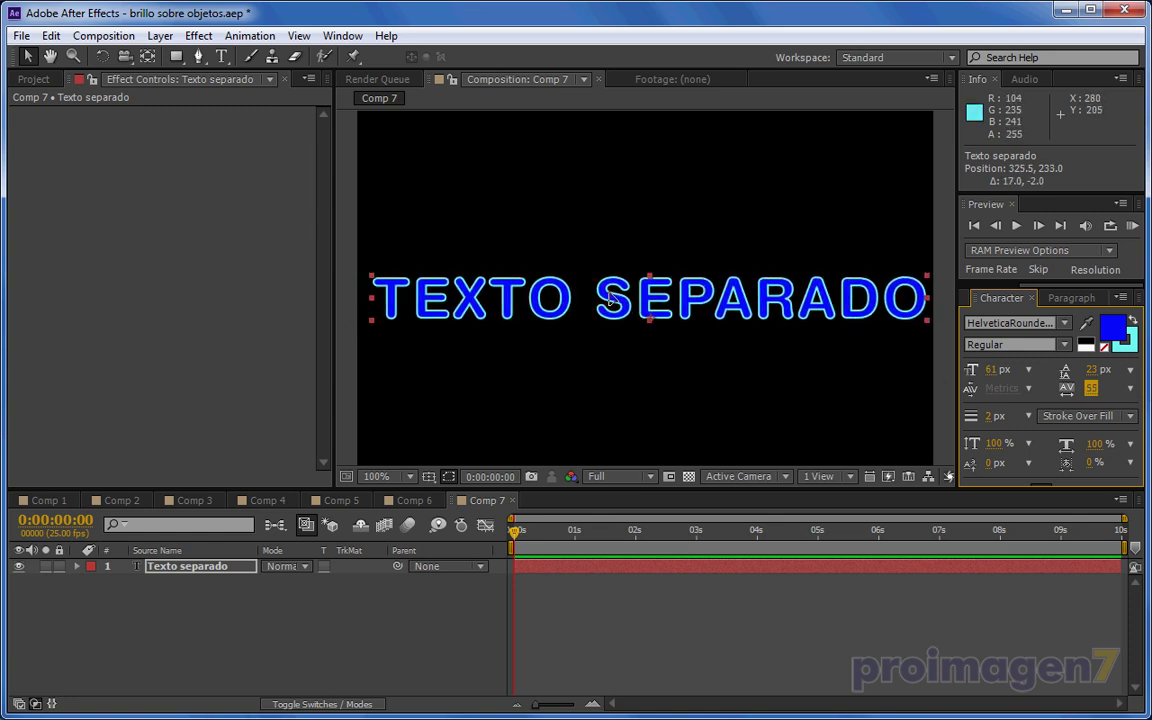
{"action": "left_click", "coordinate": [1092, 372]}
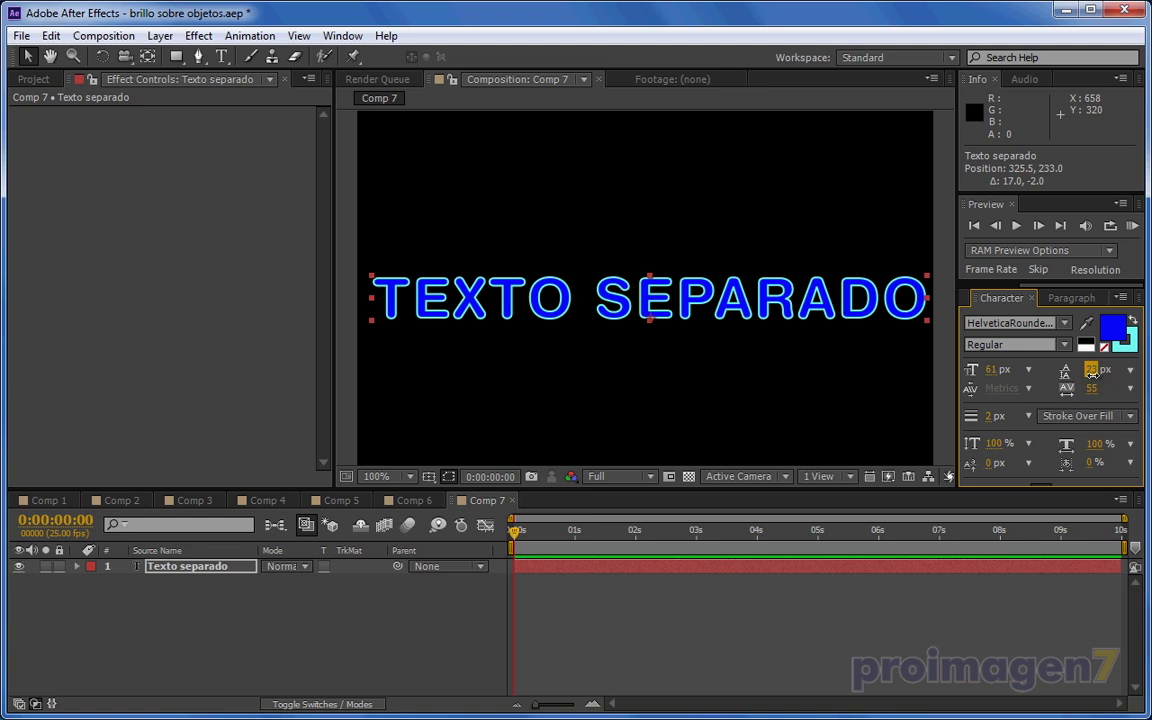
{"action": "left_click", "coordinate": [1092, 372]}
{"action": "left_click_drag", "start_coordinate": [994, 373], "coordinate": [988, 376]}
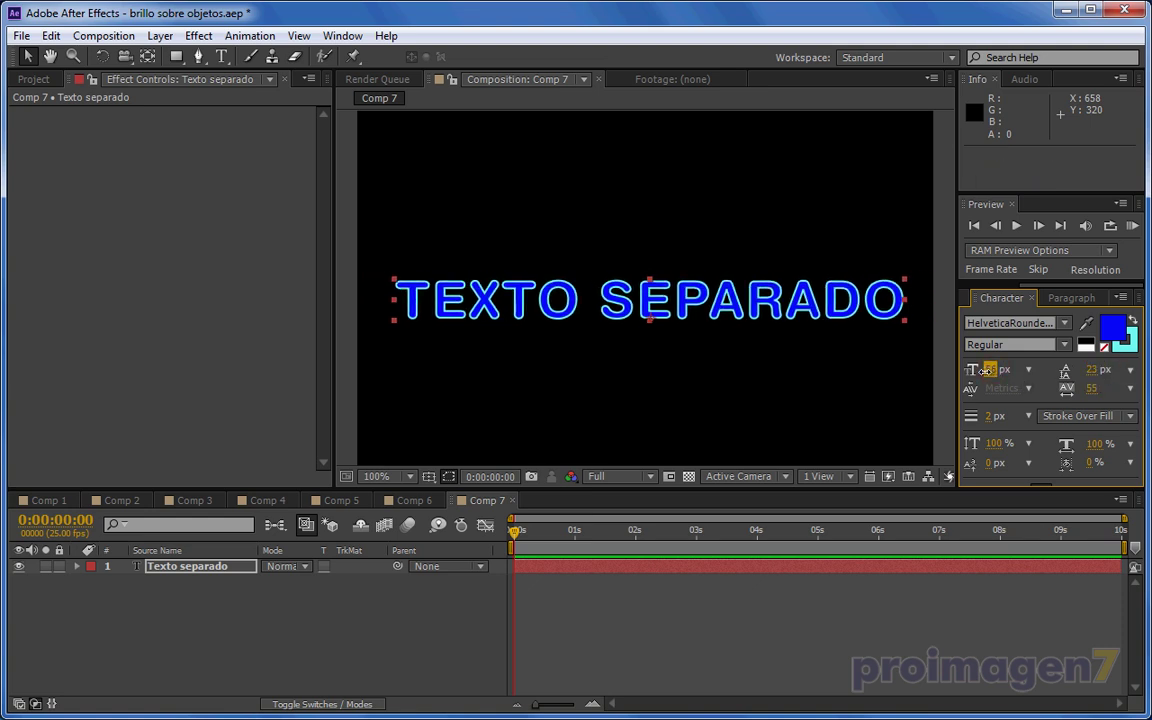
{"action": "left_click_drag", "start_coordinate": [387, 286], "coordinate": [381, 283]}
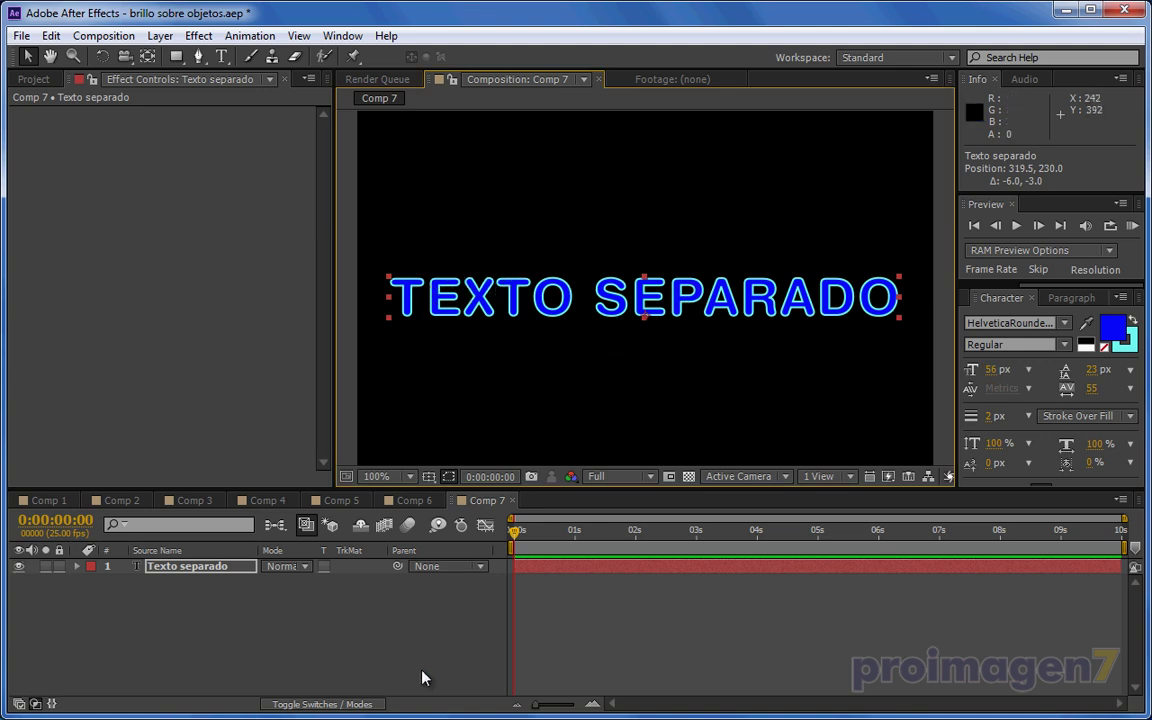
{"action": "left_click", "coordinate": [432, 643]}
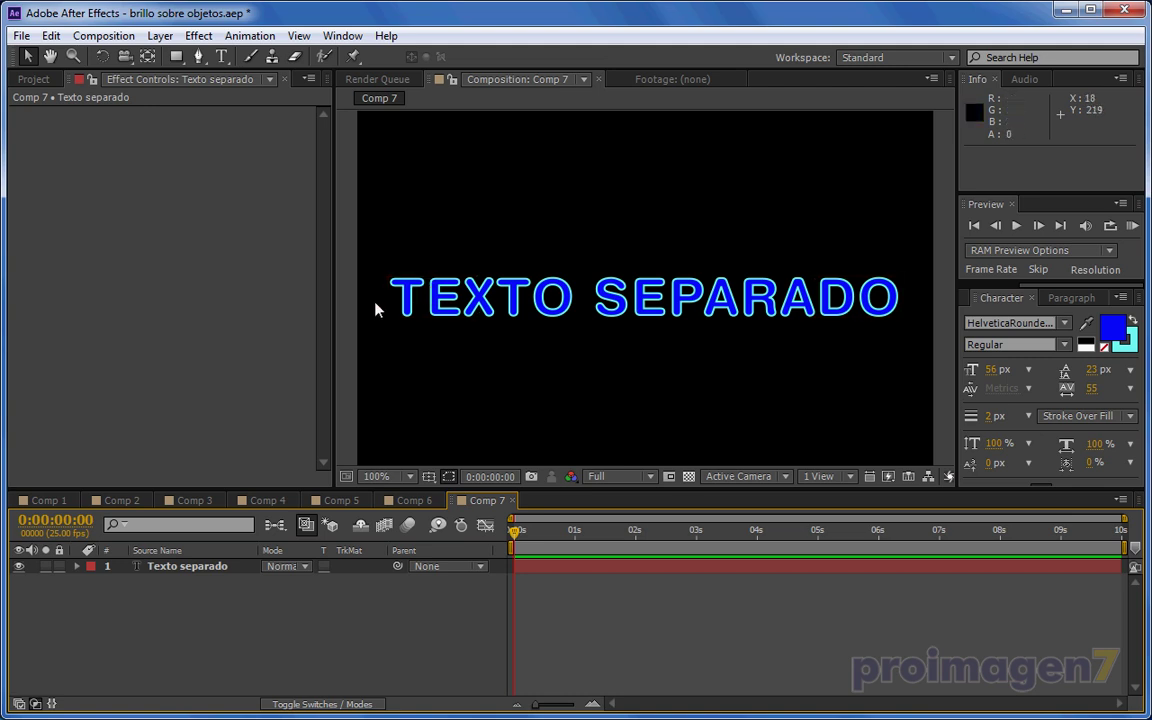
{"action": "left_click", "coordinate": [200, 570]}
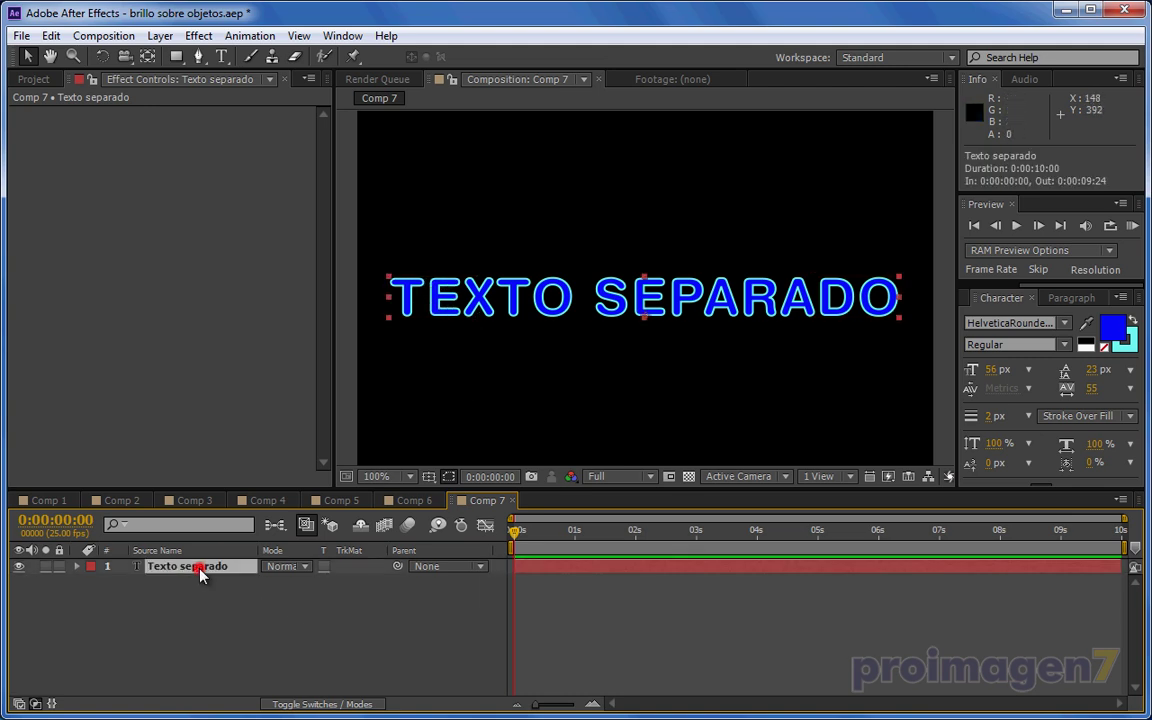
{"action": "left_click", "coordinate": [158, 36]}
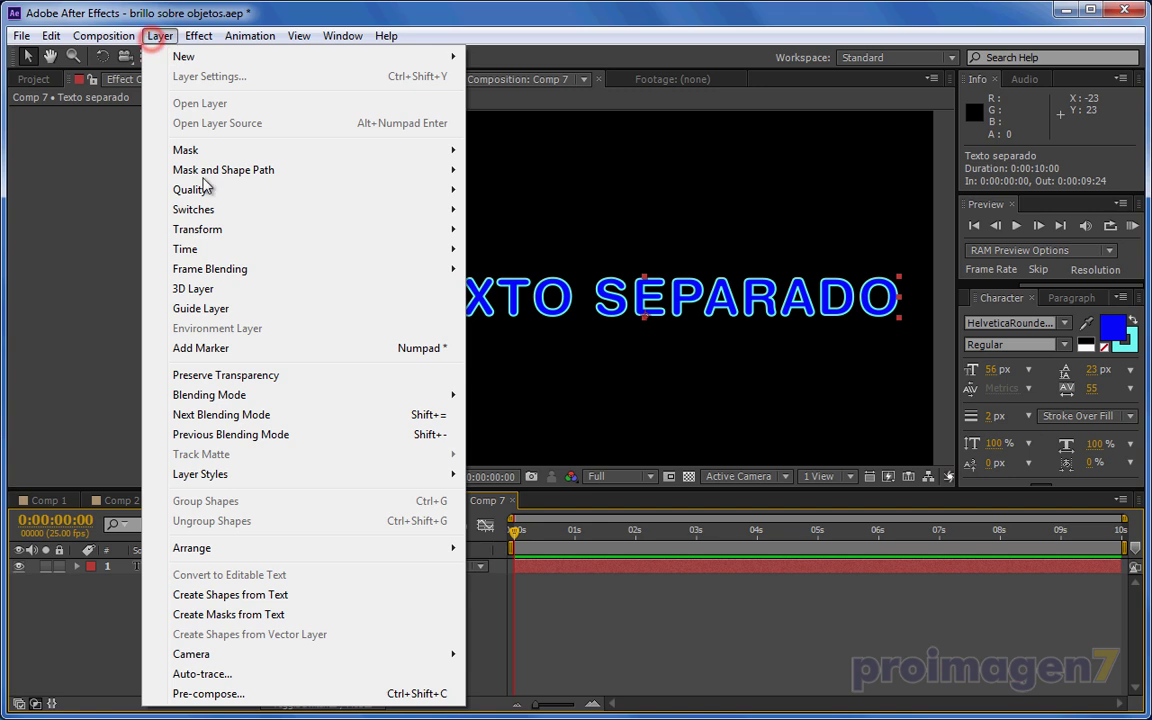
{"action": "left_click", "coordinate": [238, 675]}
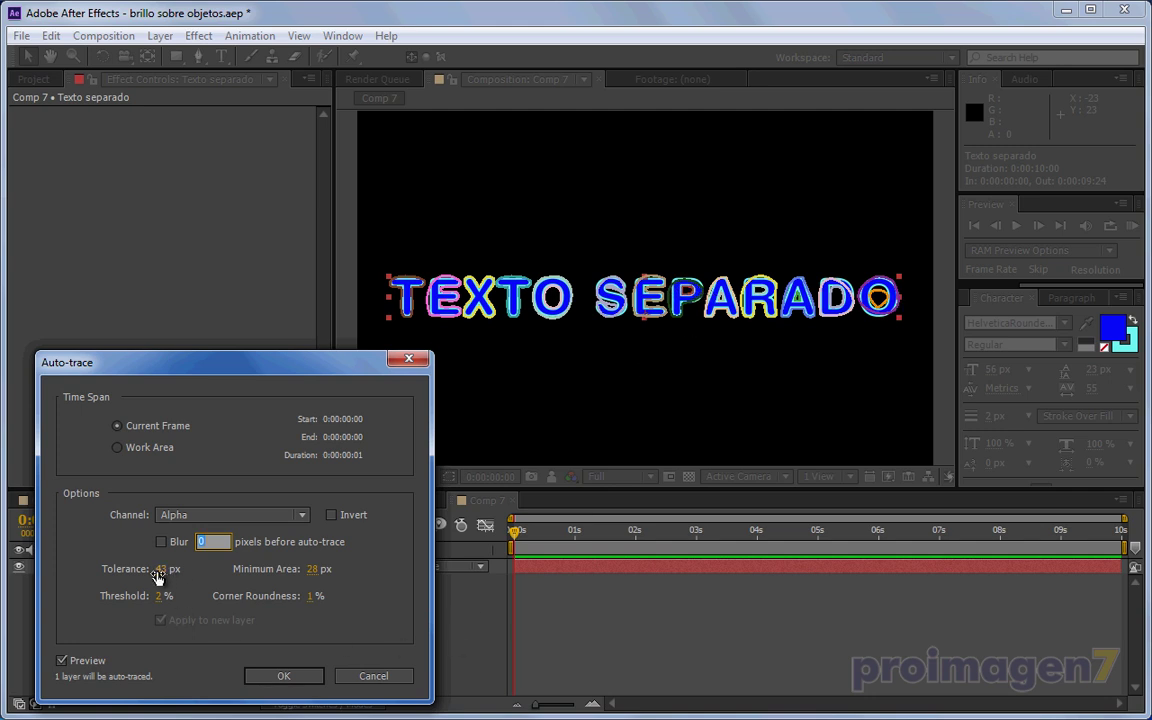
{"action": "left_click_drag", "start_coordinate": [158, 569], "coordinate": [115, 577]}
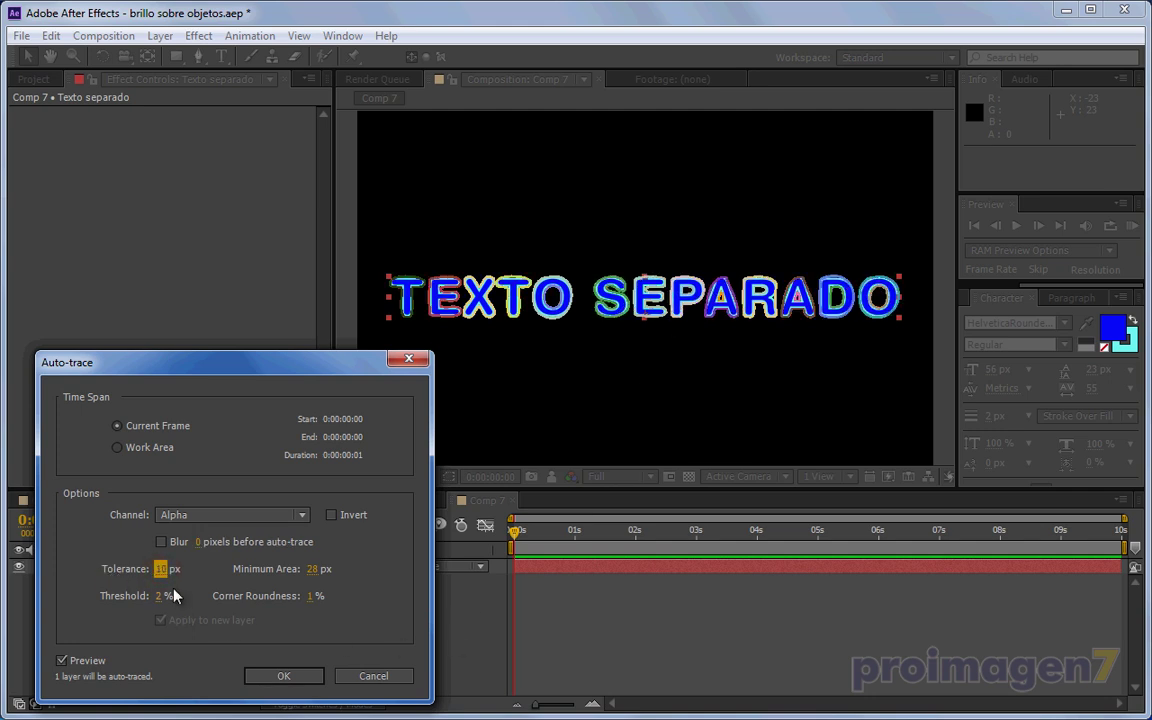
{"action": "left_click_drag", "start_coordinate": [312, 568], "coordinate": [290, 572]}
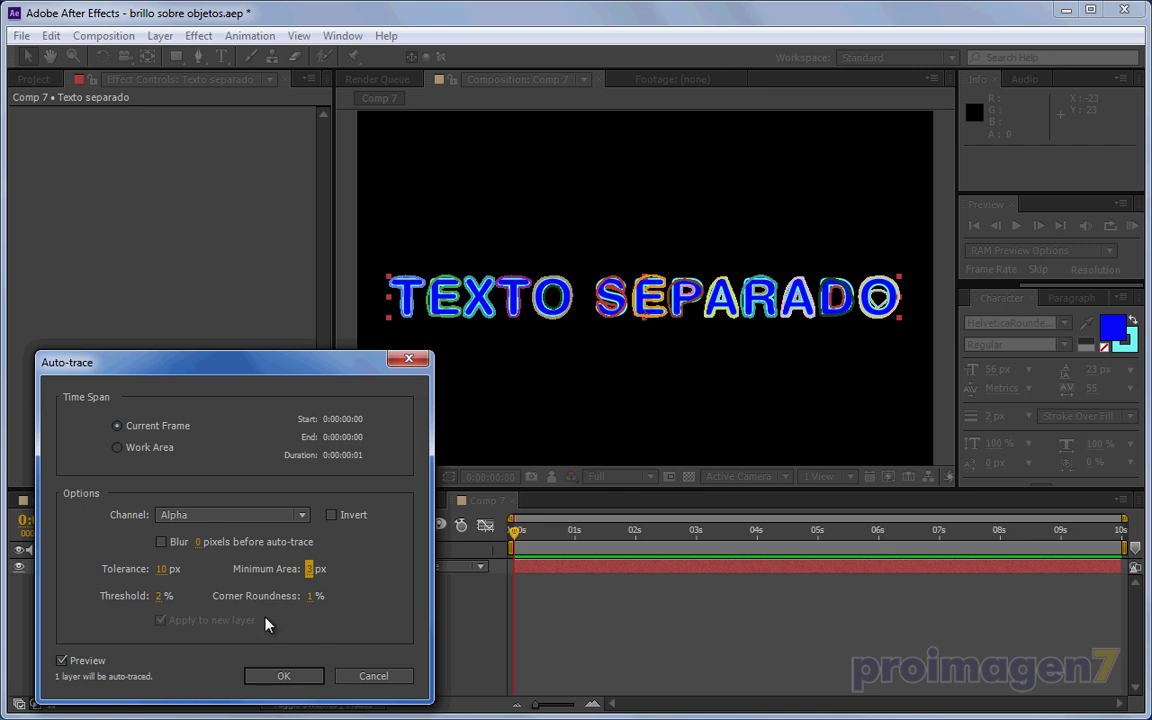
{"action": "left_click_drag", "start_coordinate": [167, 576], "coordinate": [156, 604]}
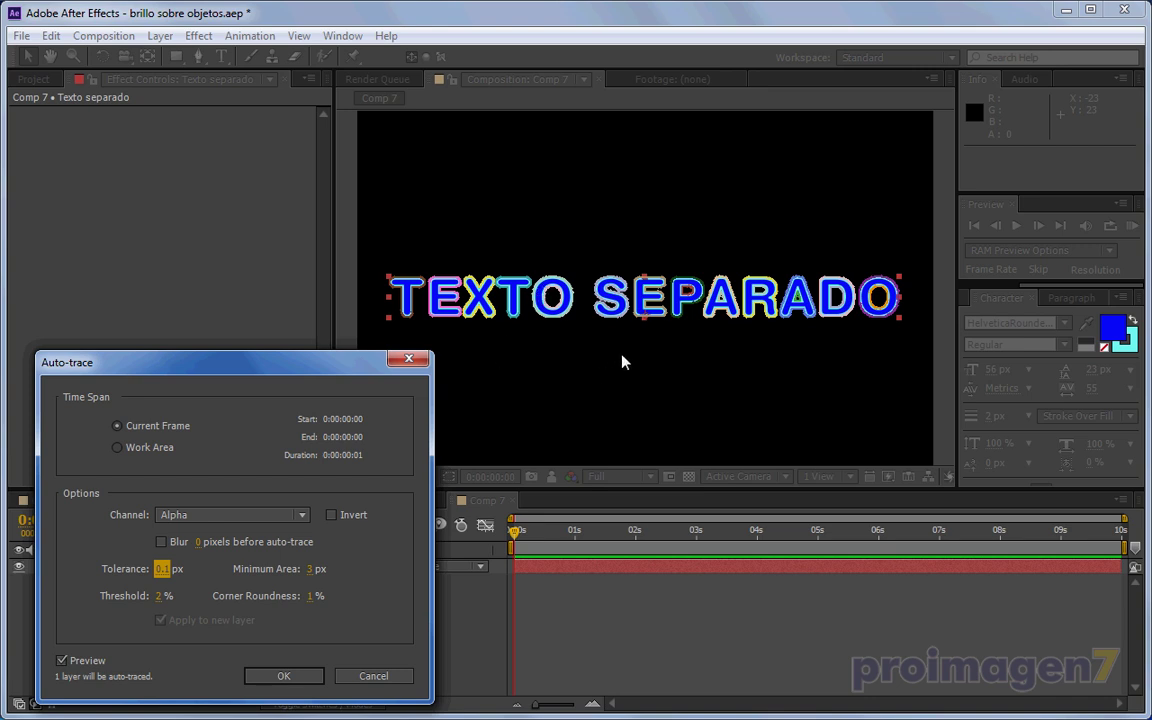
{"action": "left_click", "coordinate": [376, 676]}
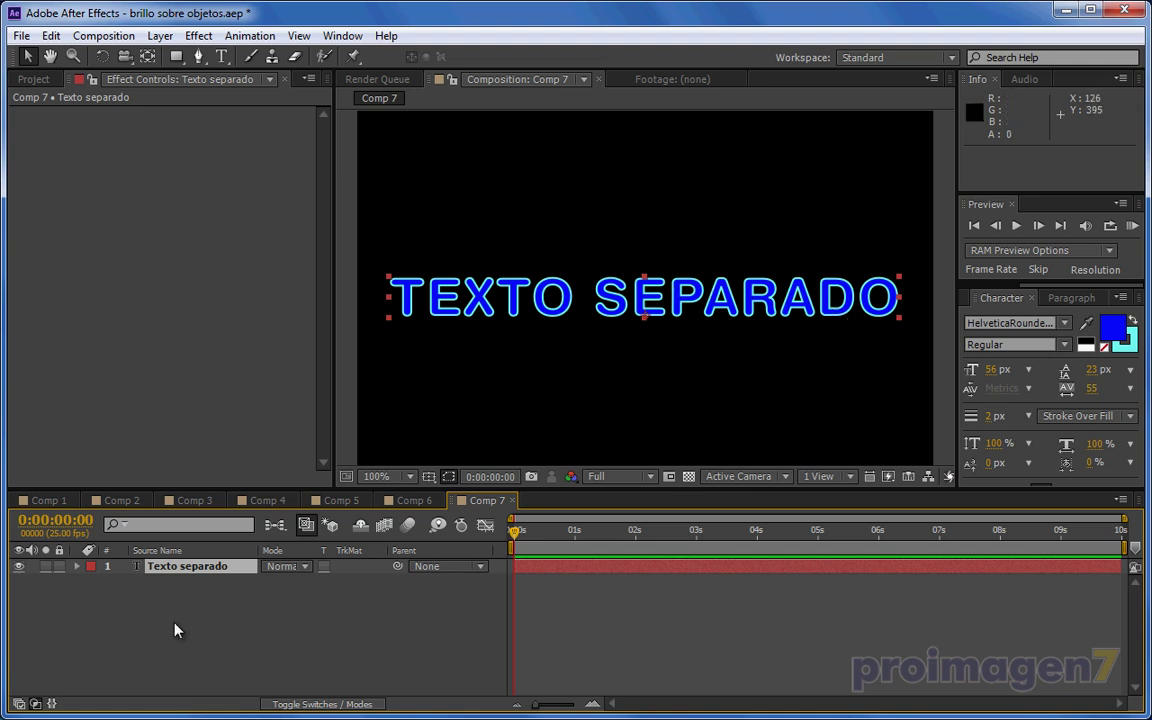
- Apply Fast Blur to the Texto separado layer and raise Blurriness to 13.0
{"action": "left_click", "coordinate": [187, 567]}
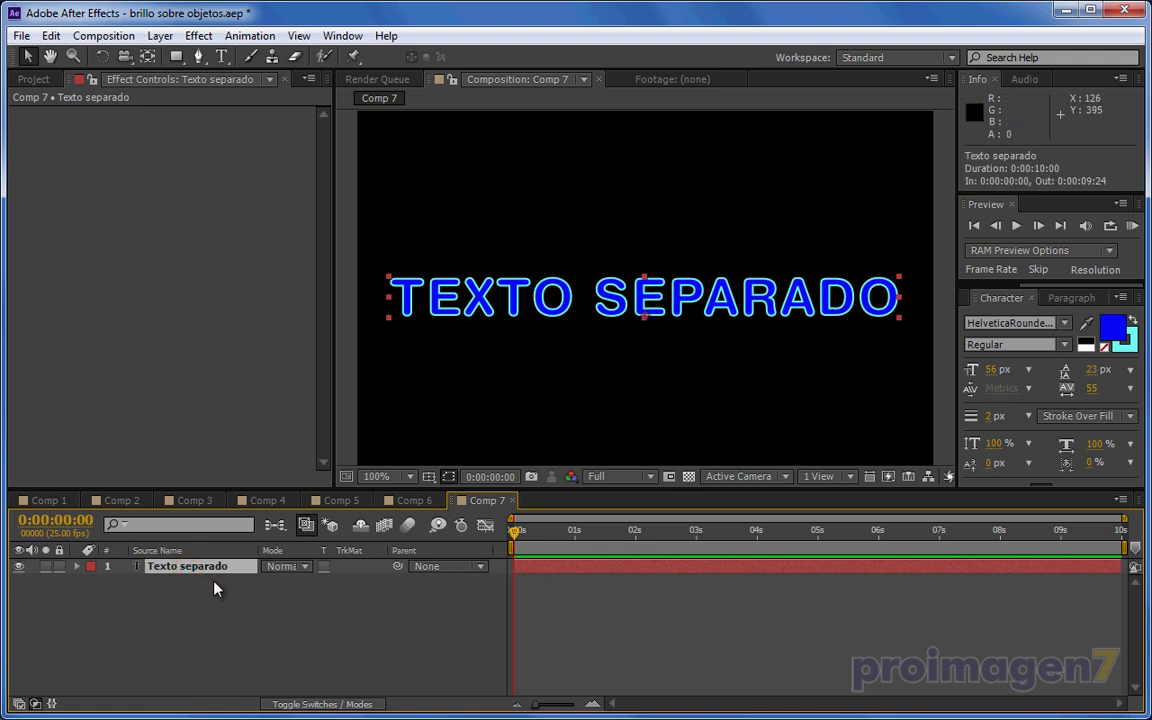
{"action": "left_click", "coordinate": [193, 45]}
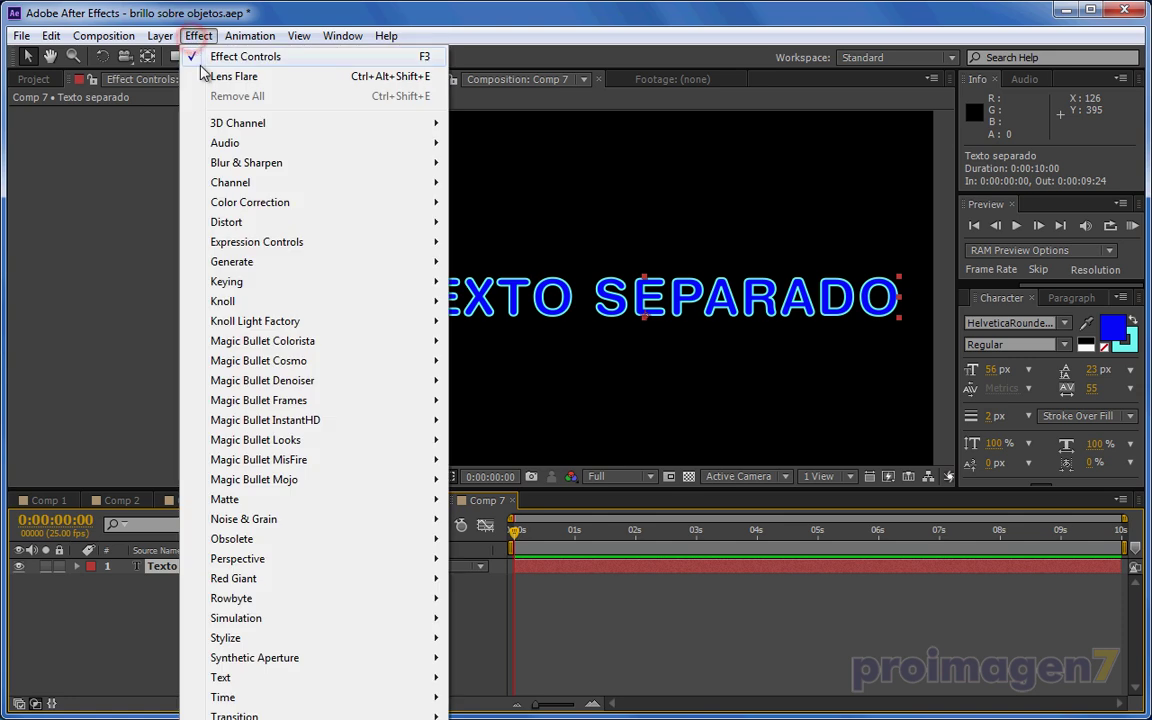
{"action": "mouse_move", "coordinate": [306, 171]}
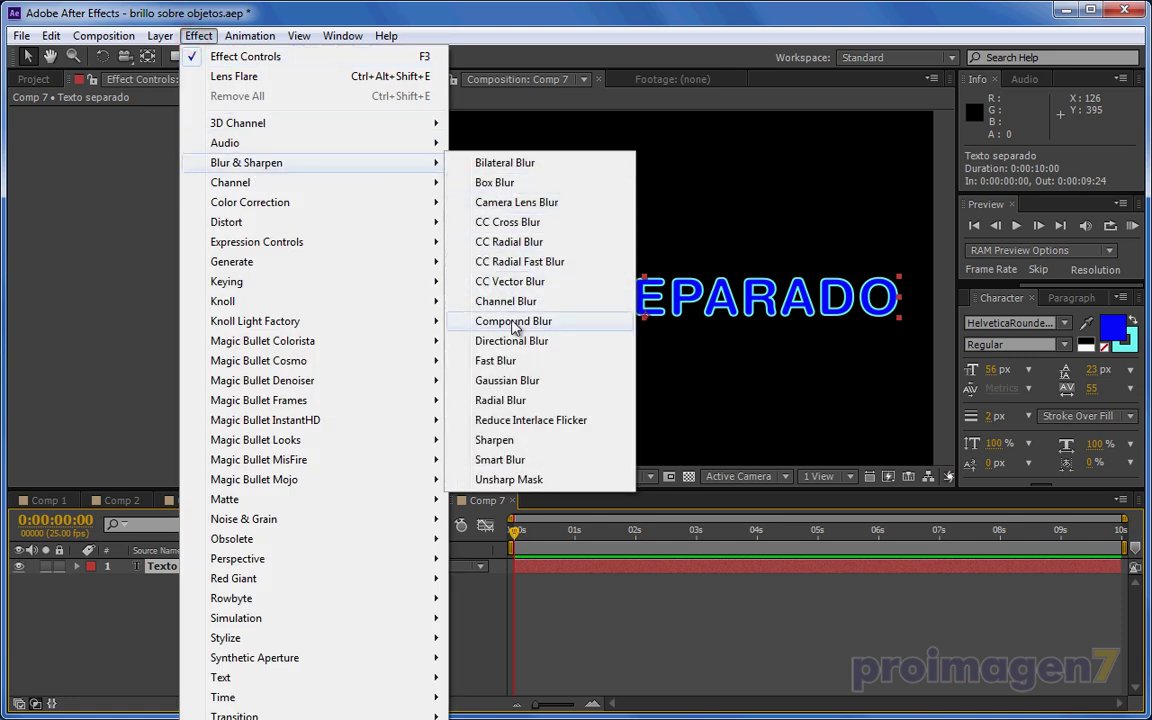
{"action": "left_click", "coordinate": [500, 360]}
{"action": "left_click", "coordinate": [192, 129]}
{"action": "left_click_drag", "start_coordinate": [193, 129], "coordinate": [197, 124]}
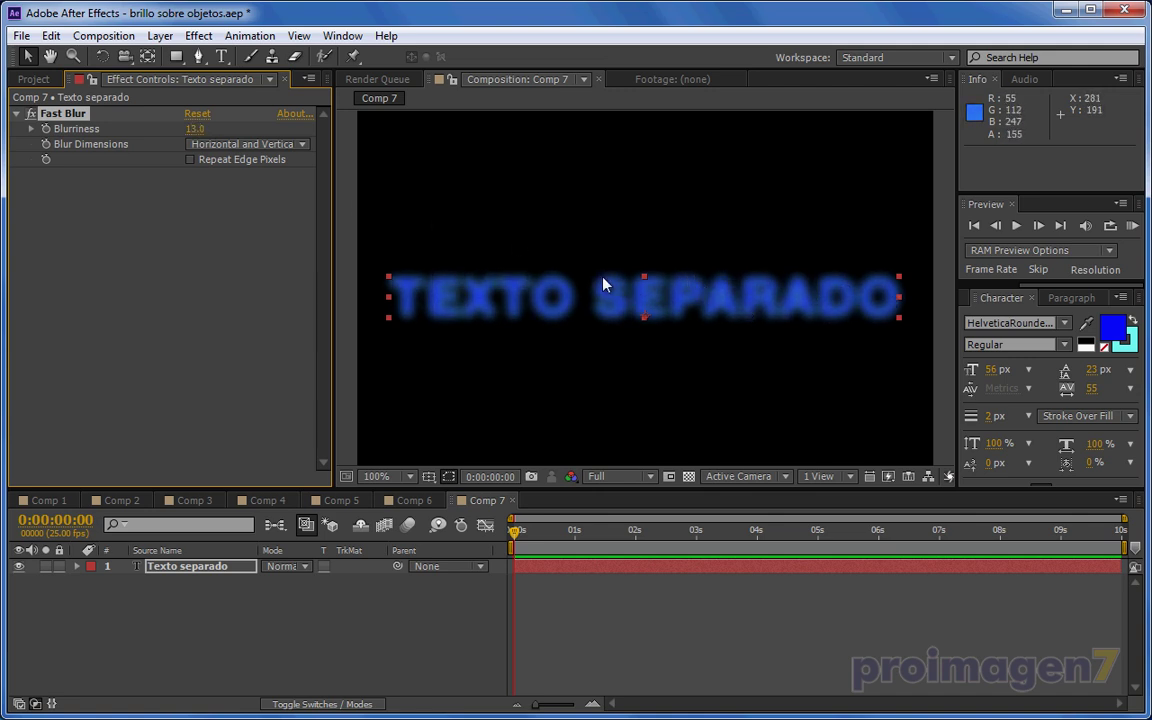
{"action": "left_click", "coordinate": [200, 566]}
- Open Auto-trace for the blurred text, lowering tolerance and setting Minimum Area to 0 px
{"action": "left_click", "coordinate": [158, 37]}
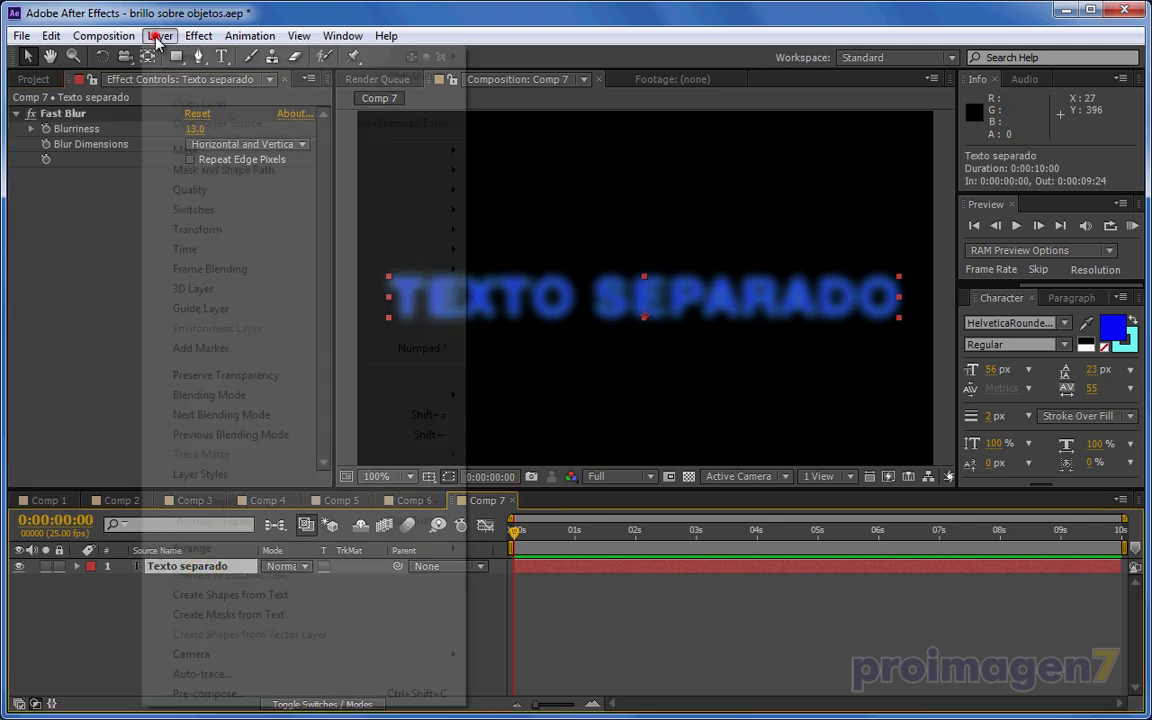
{"action": "left_click", "coordinate": [200, 674]}
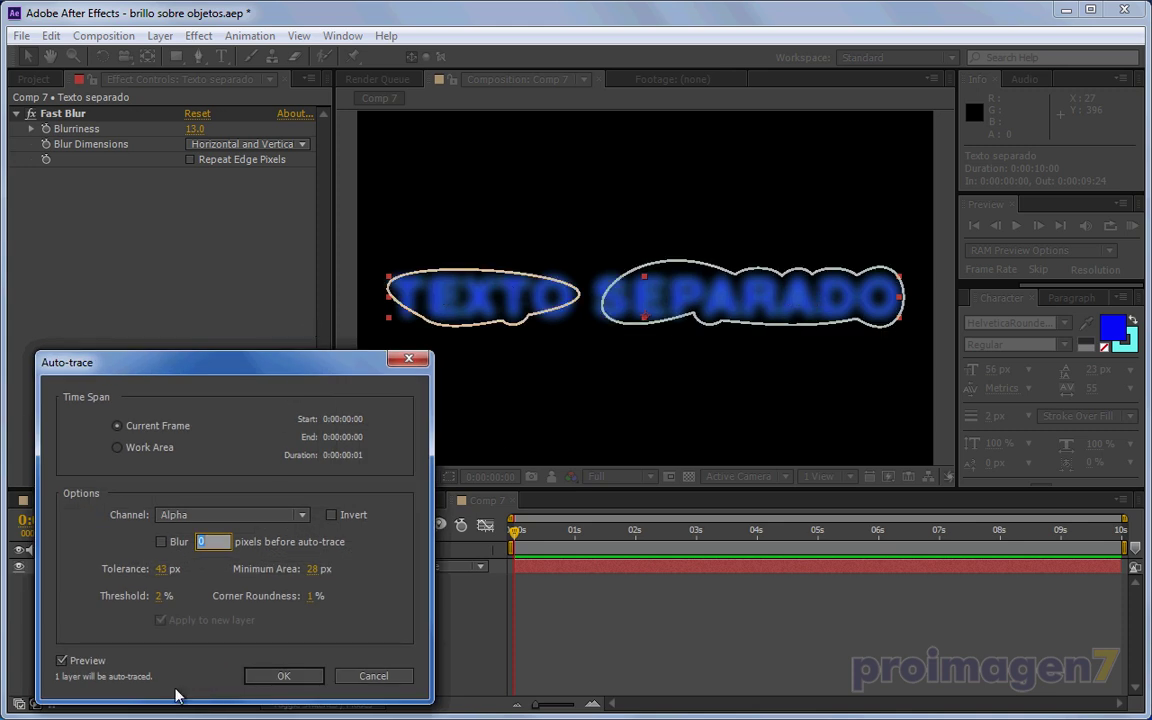
{"action": "left_click_drag", "start_coordinate": [163, 571], "coordinate": [105, 577]}
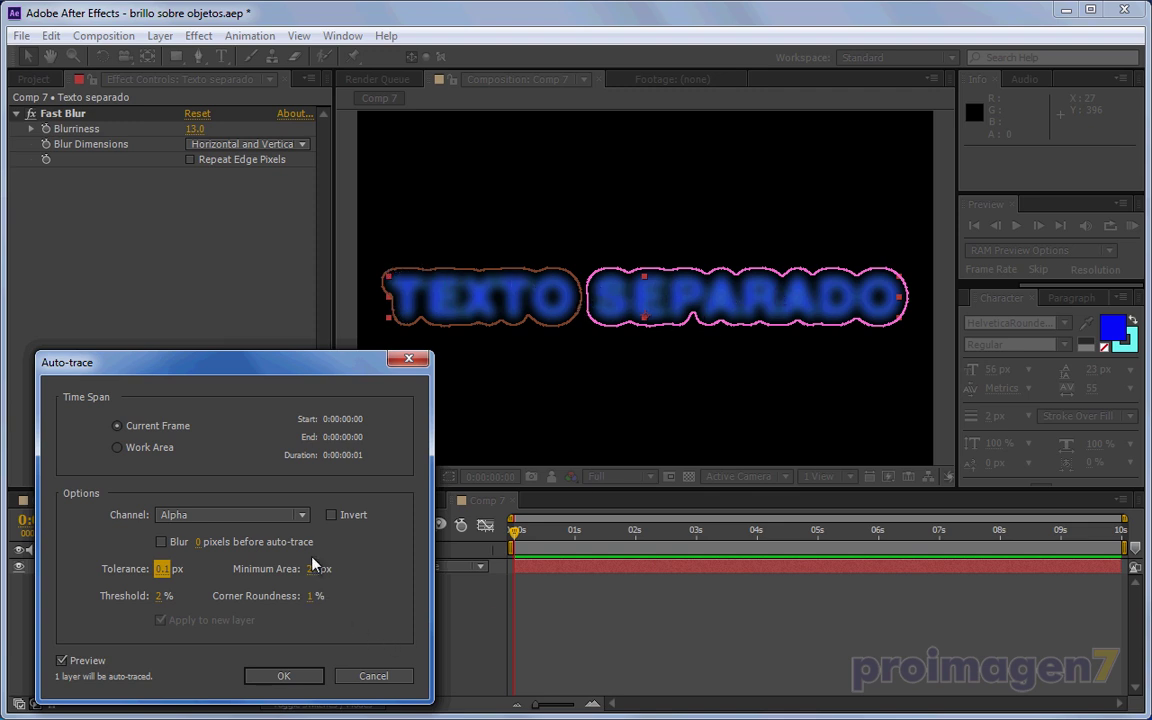
{"action": "left_click_drag", "start_coordinate": [313, 568], "coordinate": [273, 588]}
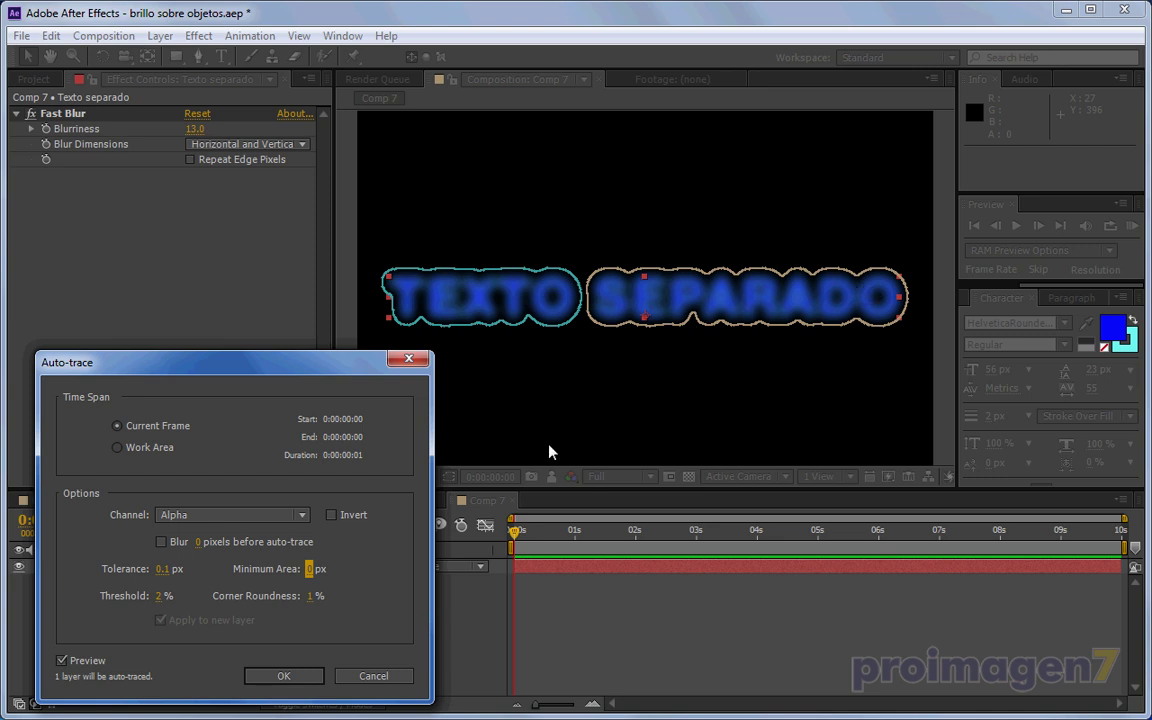
- Tune the Auto-trace Threshold to 27% and apply it to create the traced layer
{"action": "left_click", "coordinate": [158, 598]}
{"action": "type", "text": "0"}
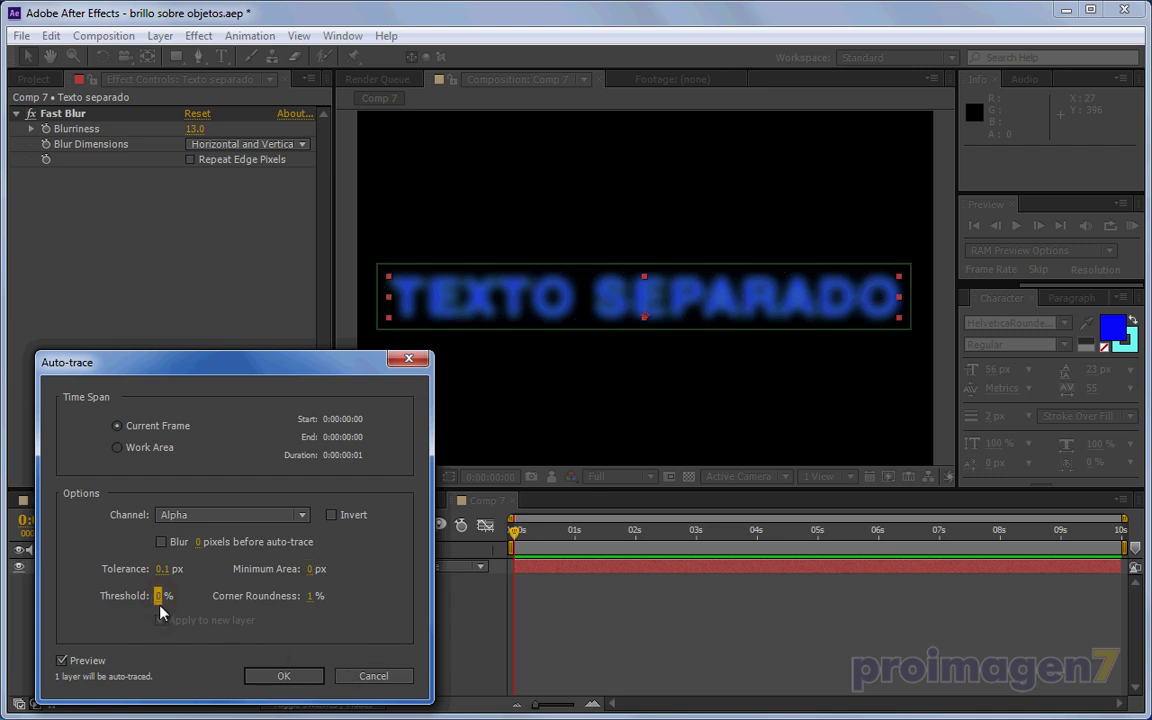
{"action": "type", "text": "1"}
{"action": "left_click", "coordinate": [193, 637]}
{"action": "left_click_drag", "start_coordinate": [157, 598], "coordinate": [200, 598]}
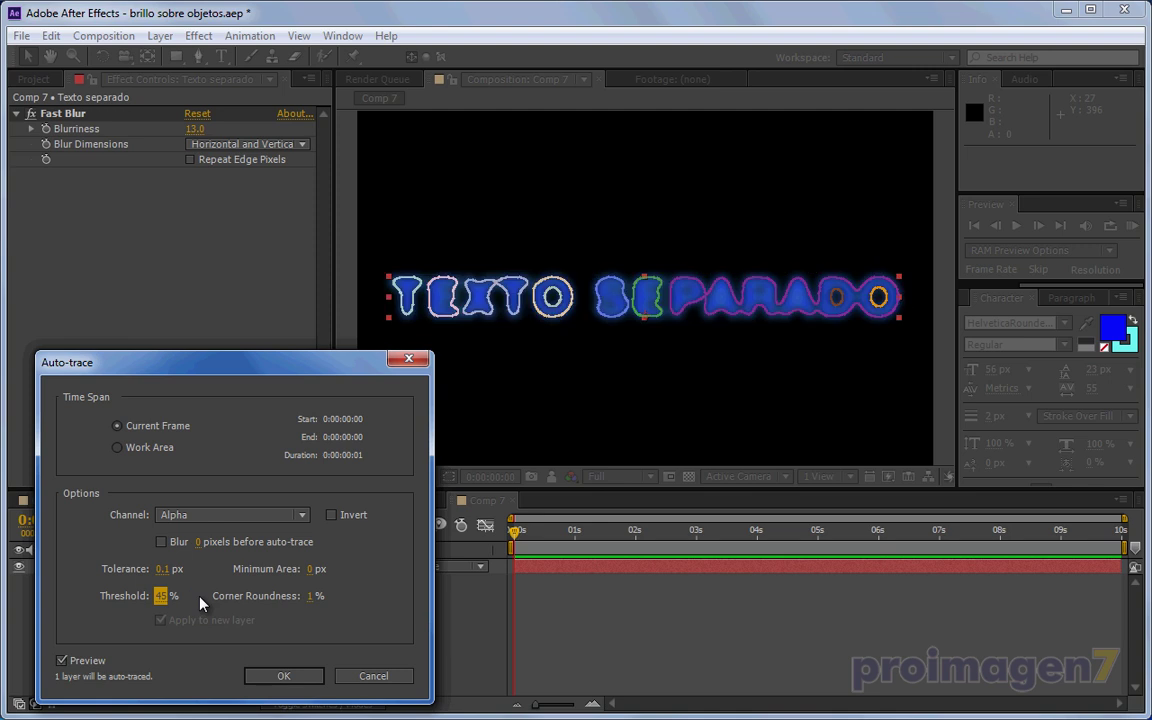
{"action": "left_click_drag", "start_coordinate": [150, 604], "coordinate": [142, 598]}
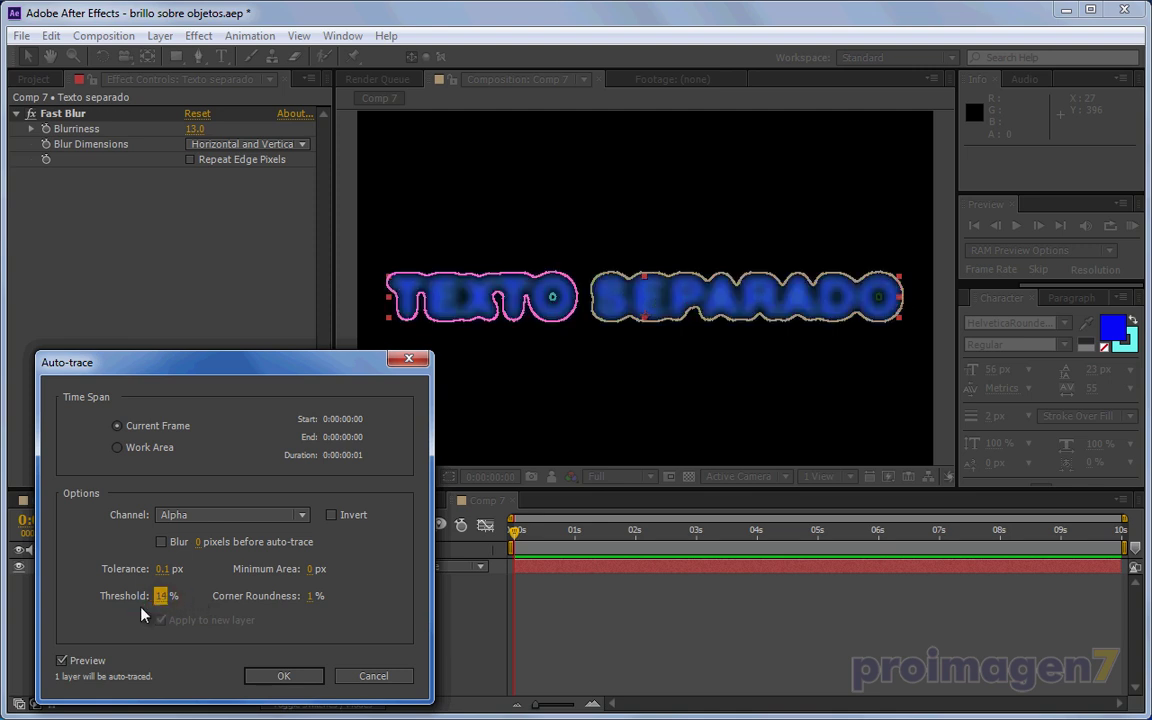
{"action": "left_click_drag", "start_coordinate": [165, 604], "coordinate": [170, 597]}
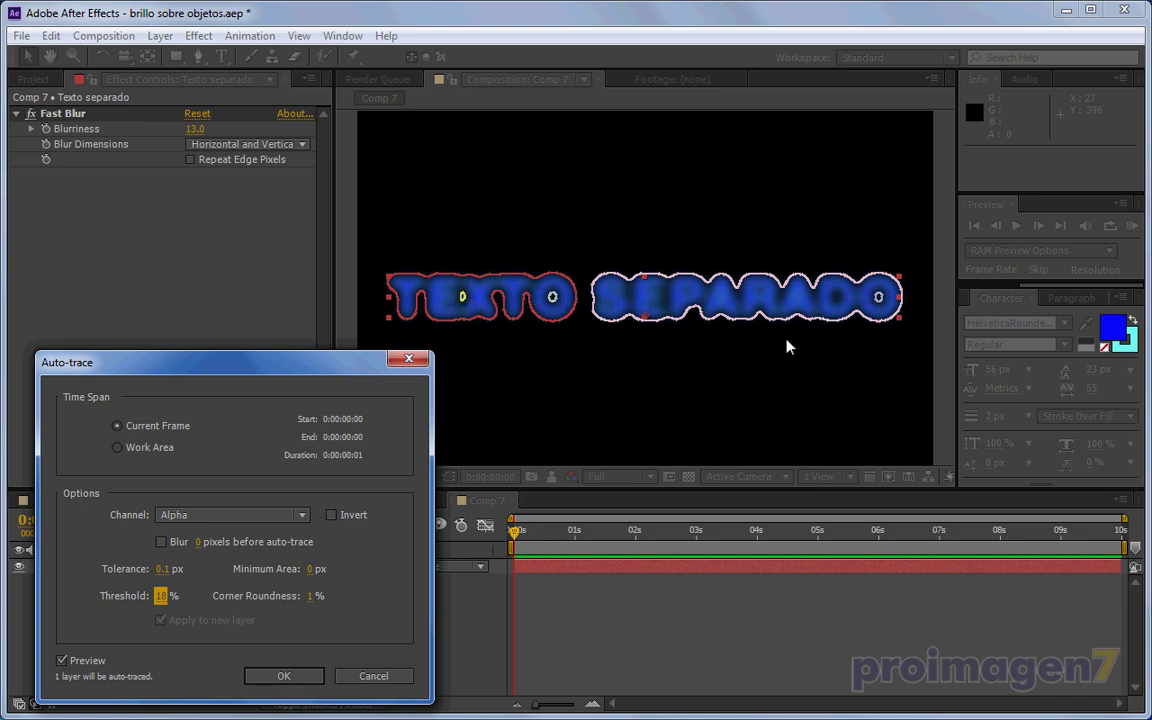
{"action": "left_click", "coordinate": [163, 596]}
{"action": "left_click_drag", "start_coordinate": [168, 597], "coordinate": [173, 598]}
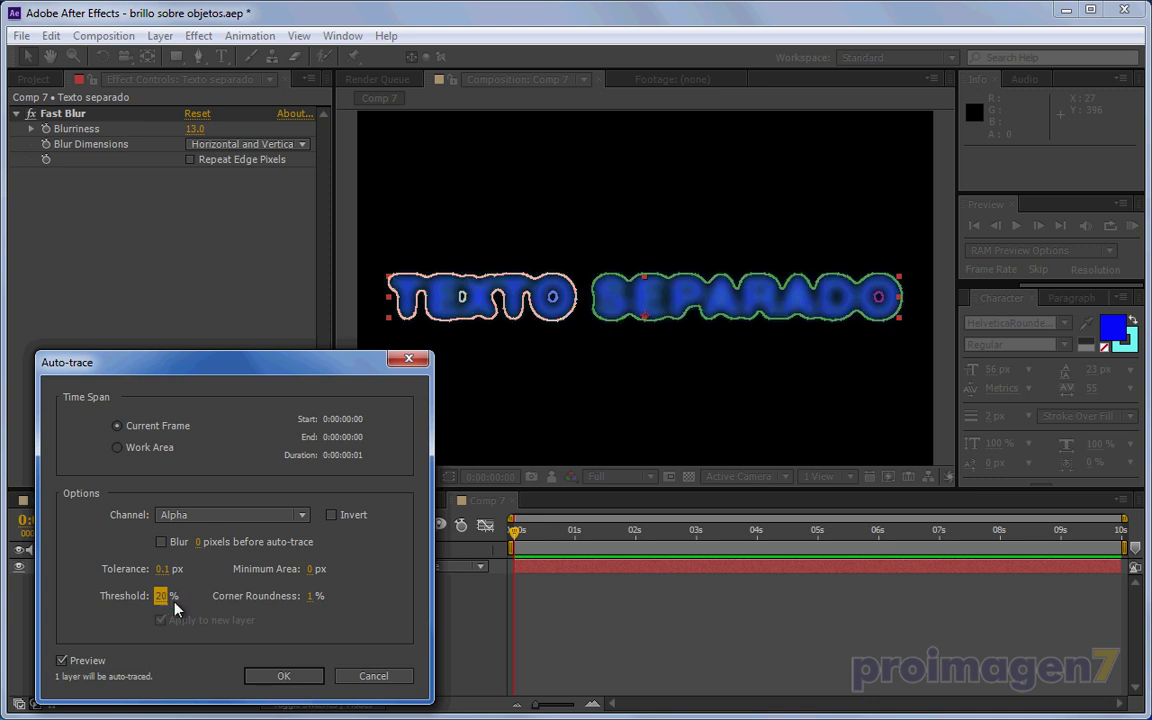
{"action": "left_click_drag", "start_coordinate": [163, 598], "coordinate": [172, 598]}
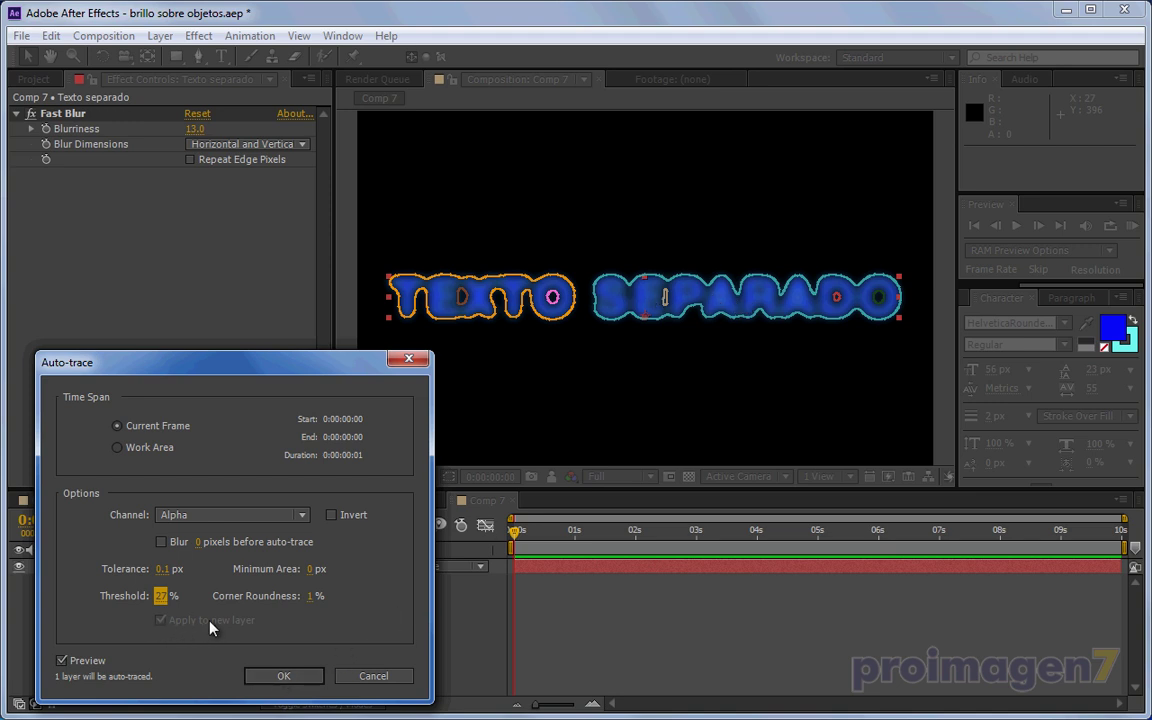
{"action": "left_click", "coordinate": [281, 676]}
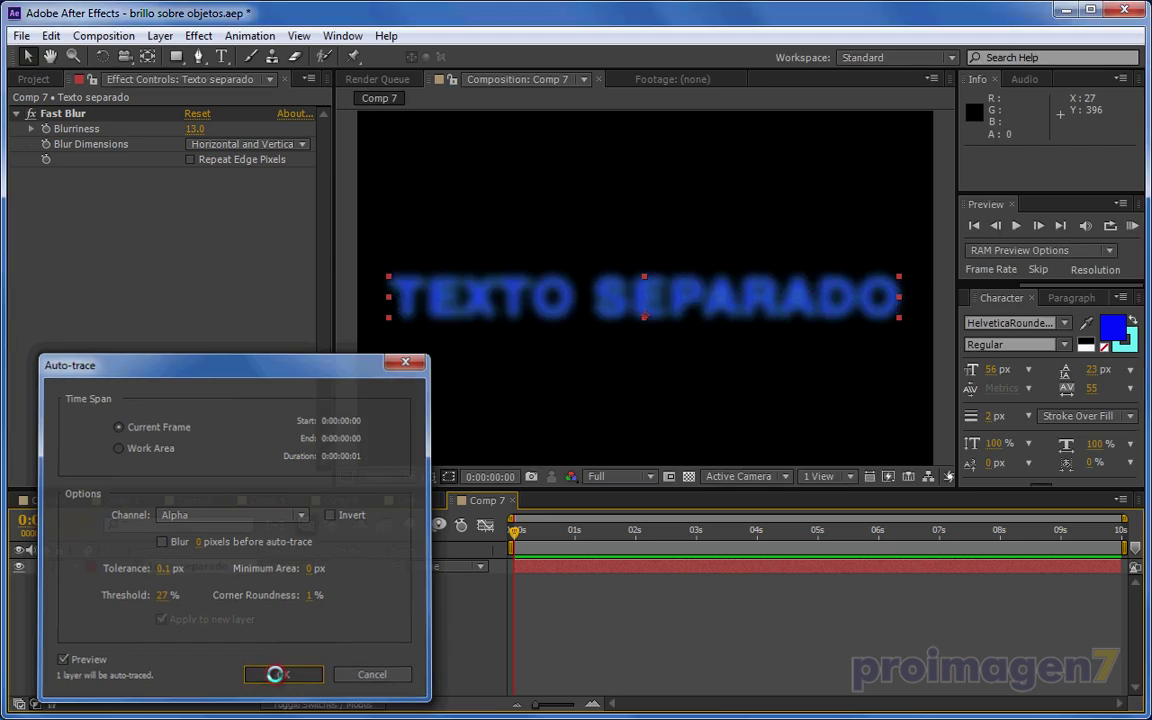
- Reveal the traced layer's masks and delete Mask 2 and Mask 3
{"action": "left_click", "coordinate": [158, 566]}
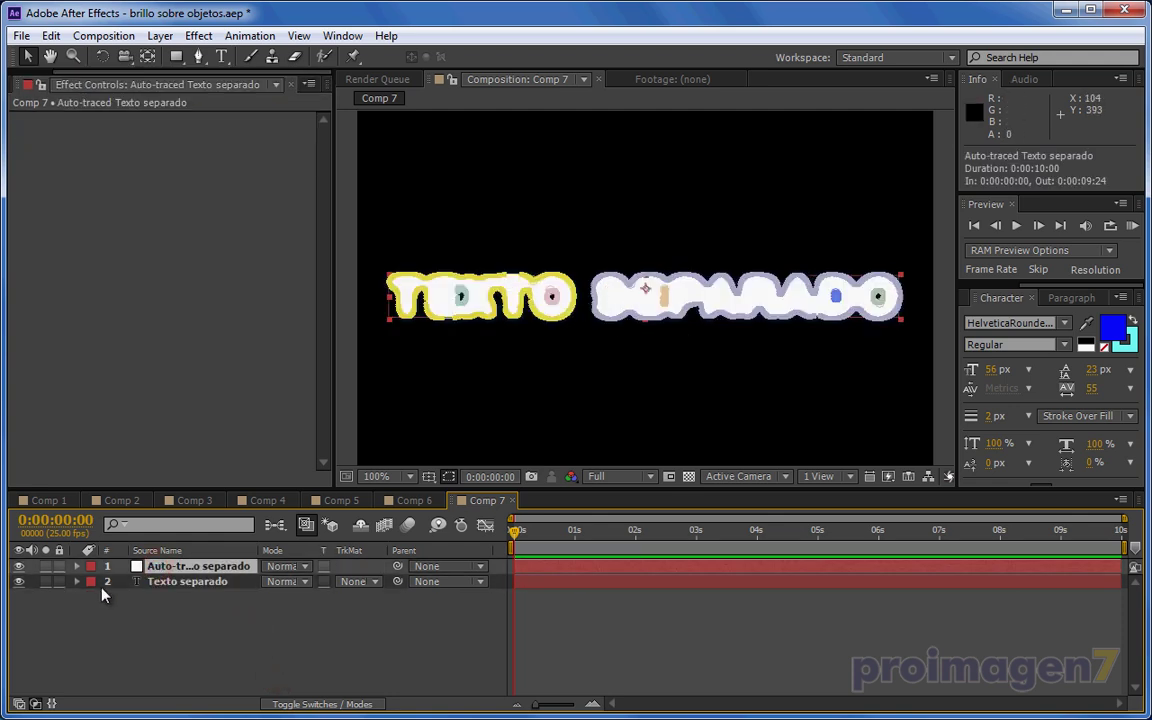
{"action": "key", "text": "m"}
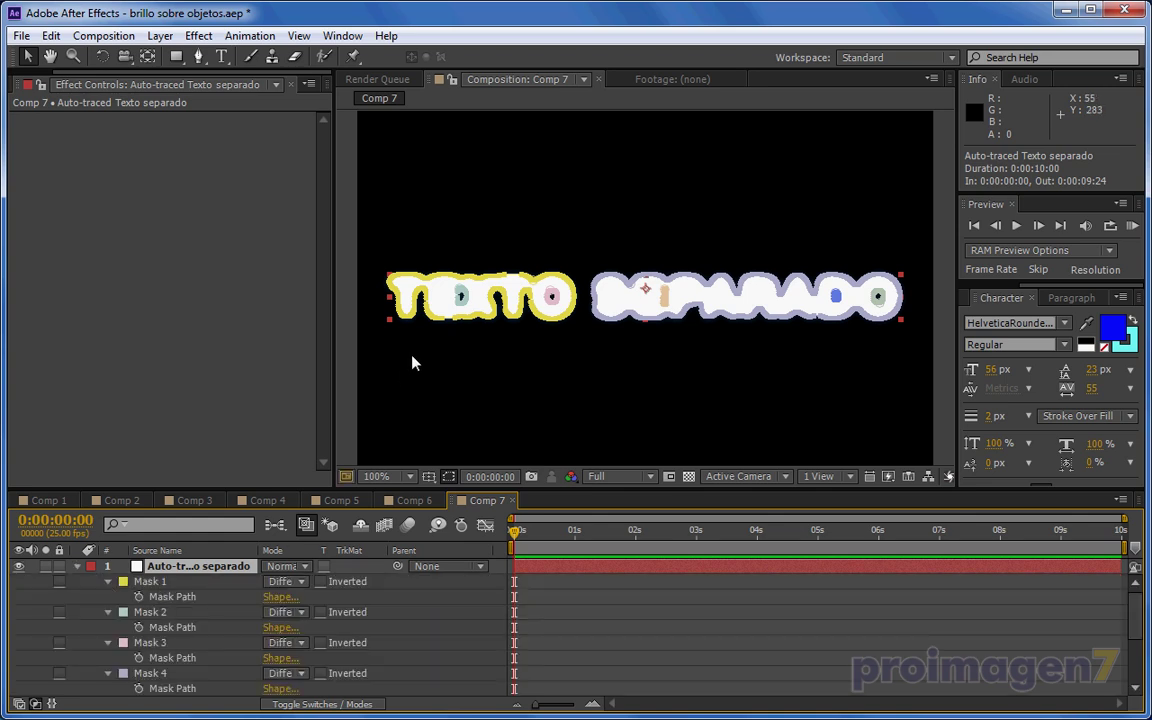
{"action": "left_click", "coordinate": [462, 298]}
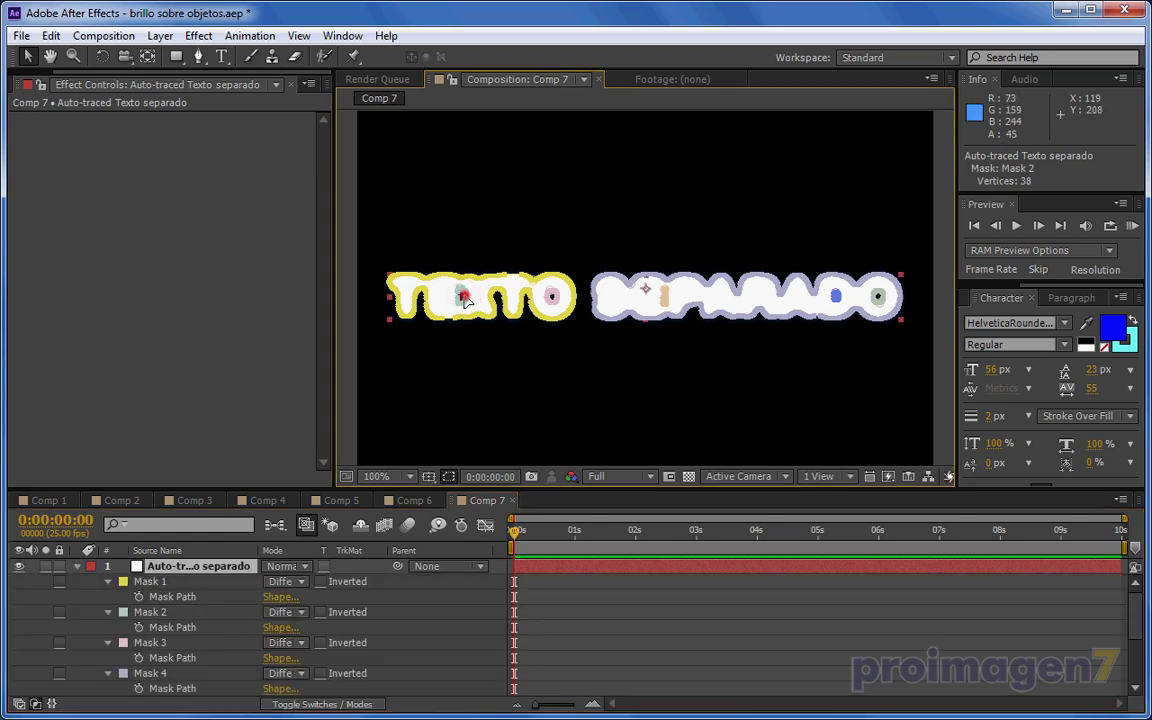
{"action": "left_click", "coordinate": [165, 627]}
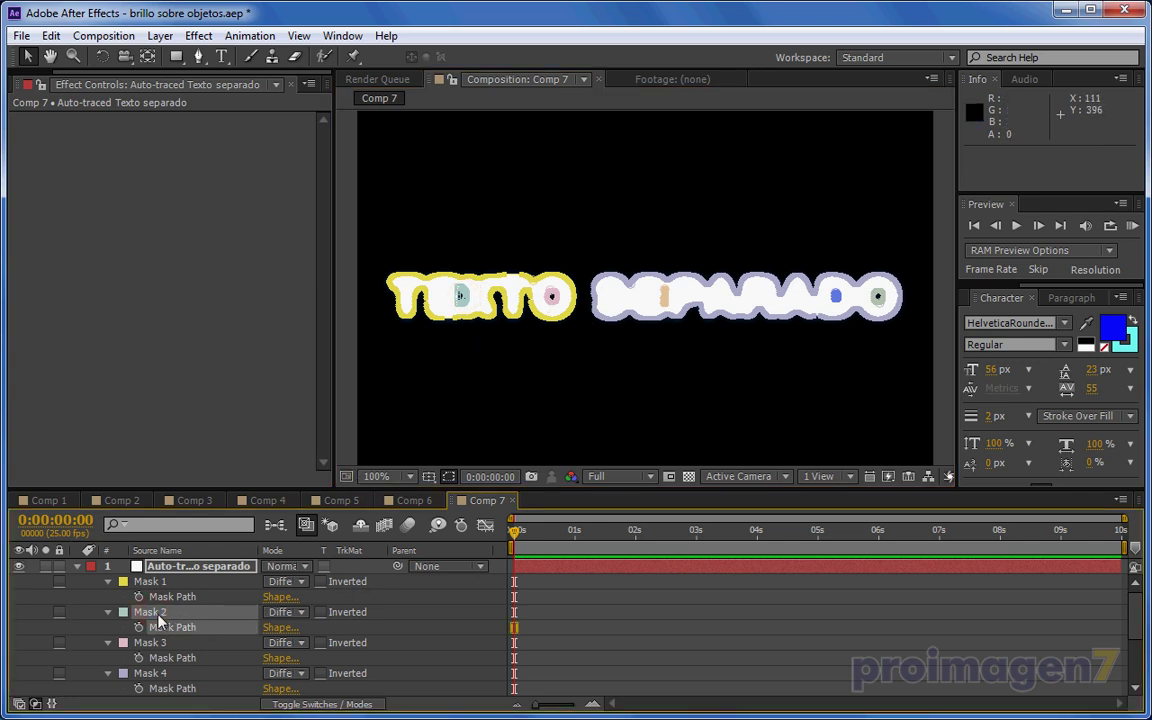
{"action": "key", "text": "Delete"}
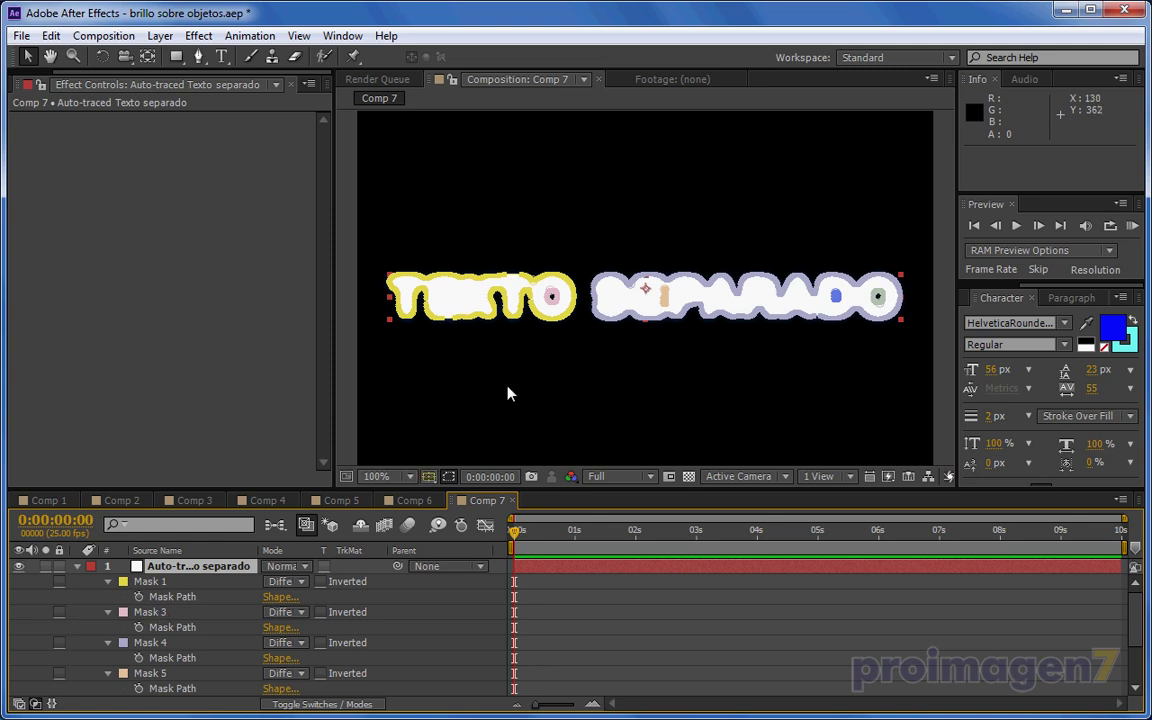
{"action": "left_click", "coordinate": [551, 296]}
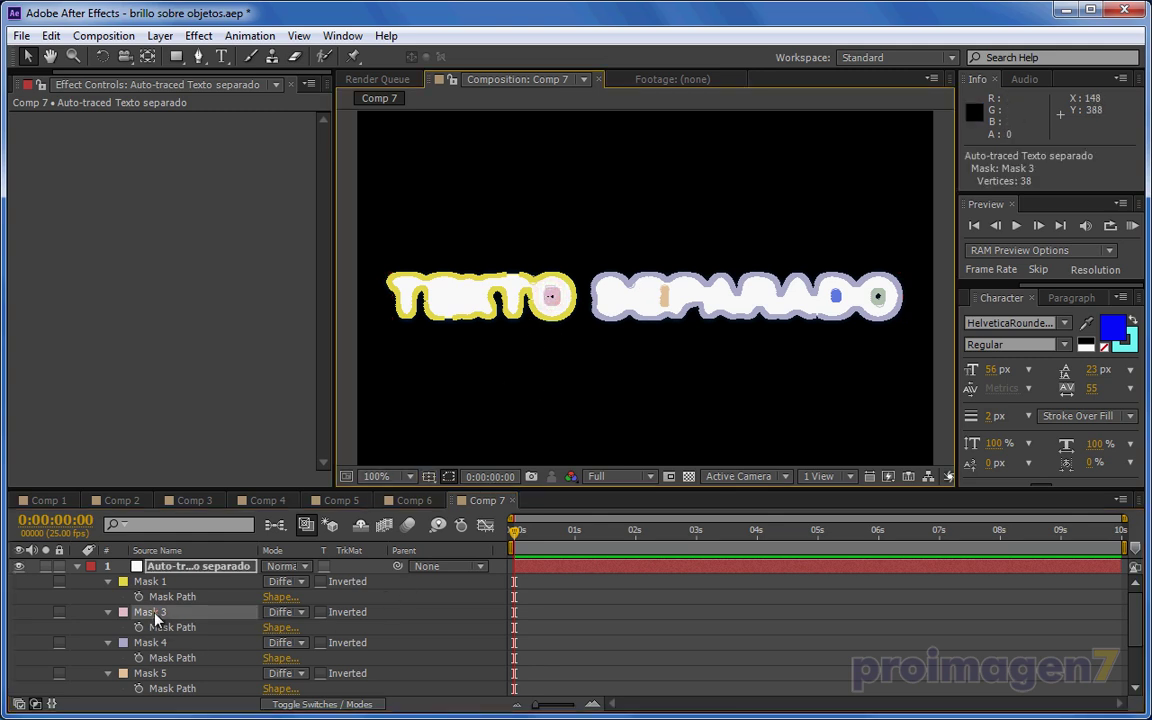
{"action": "key", "text": "Delete"}
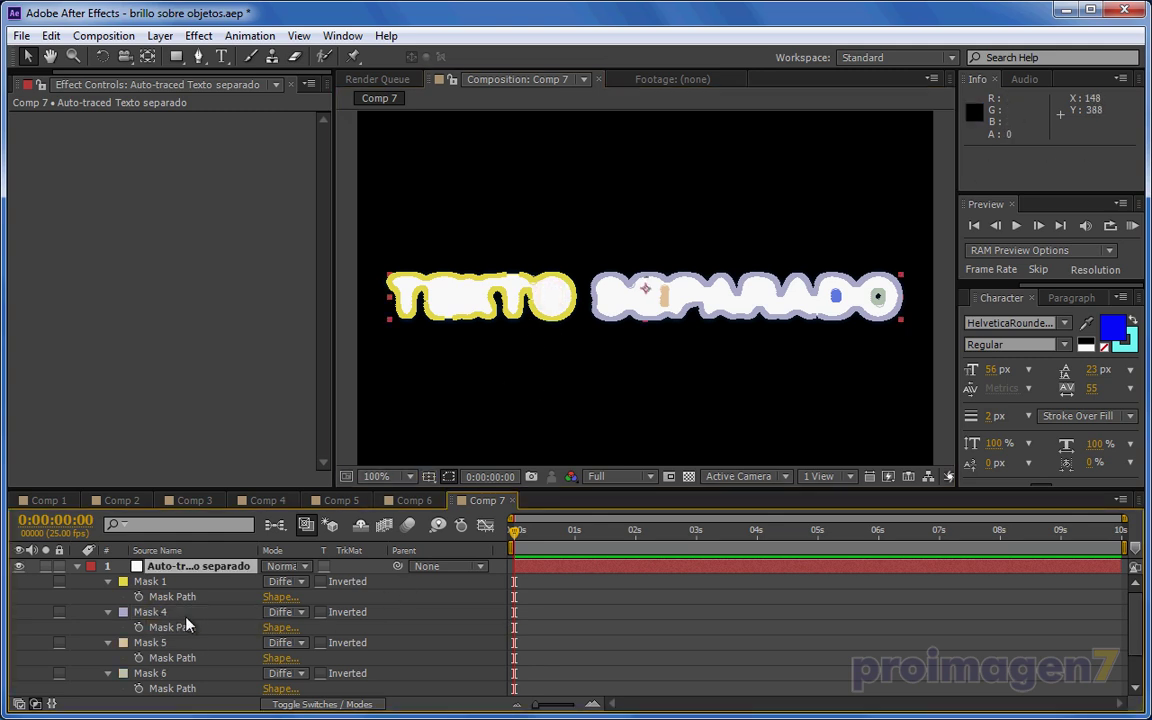
- Delete Masks 7, 6 and 5 inside SEPARADO, then select Mask 1
{"action": "left_click", "coordinate": [838, 318]}
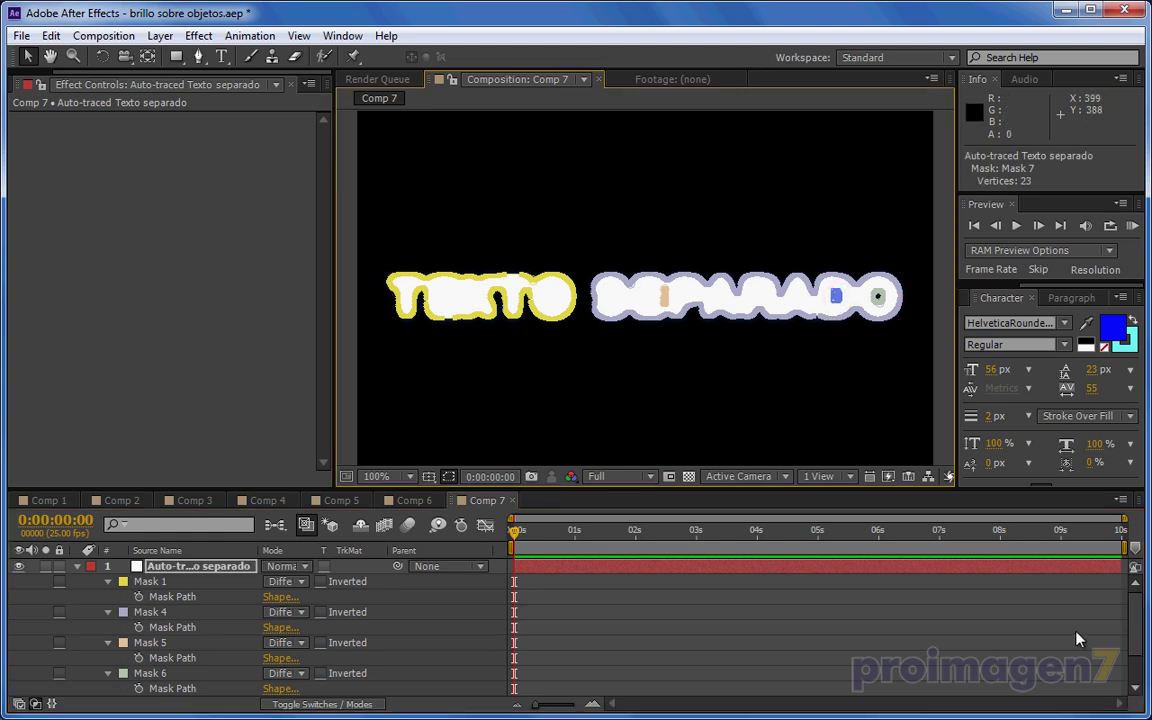
{"action": "scroll", "coordinate": [1136, 625], "scroll_direction": "down", "scroll_amount": 2}
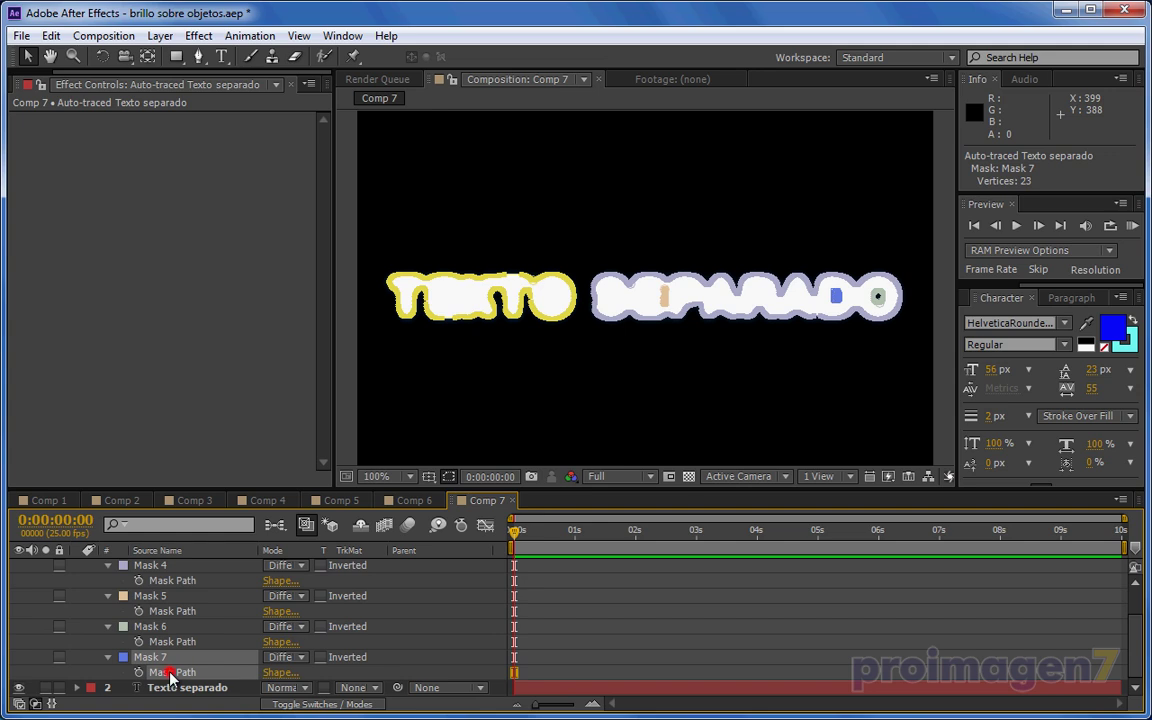
{"action": "key", "text": "Delete"}
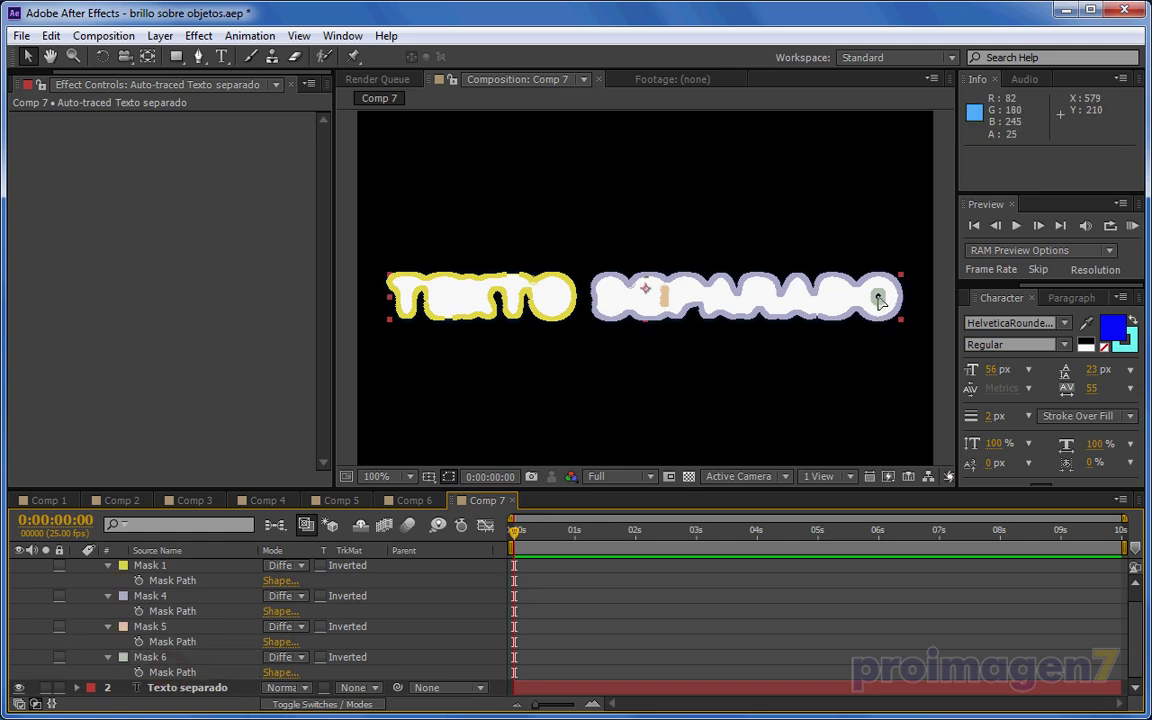
{"action": "left_click", "coordinate": [874, 306]}
{"action": "key", "text": "Delete"}
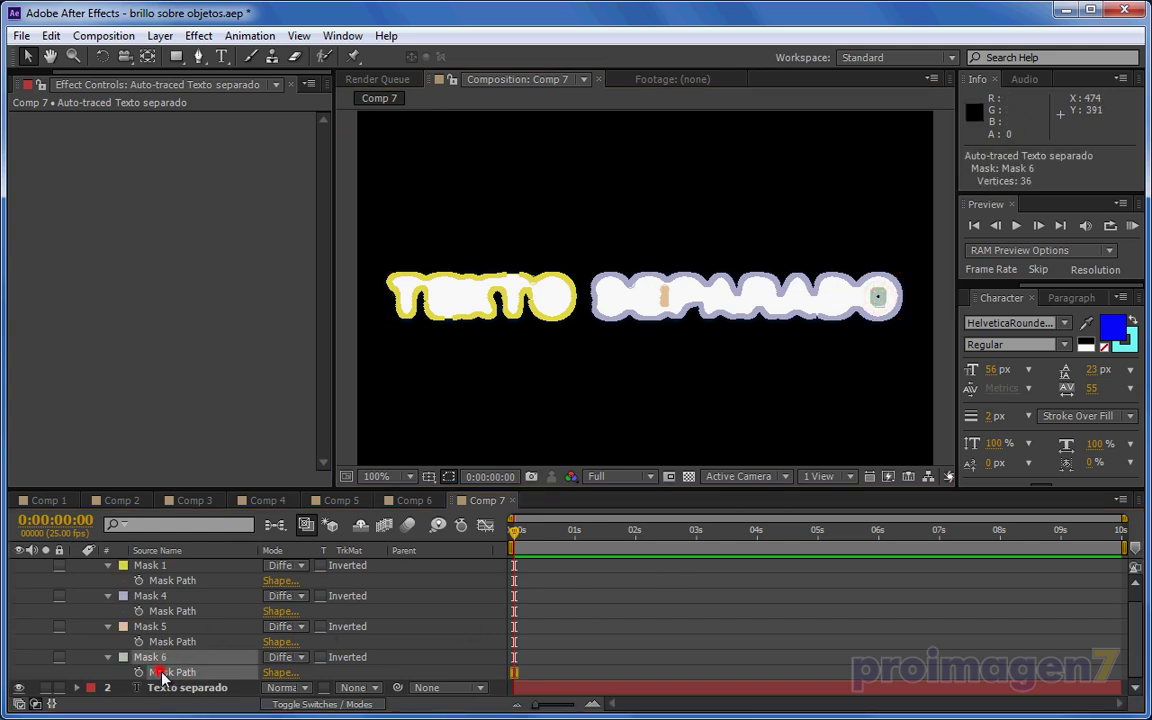
{"action": "left_click", "coordinate": [660, 296]}
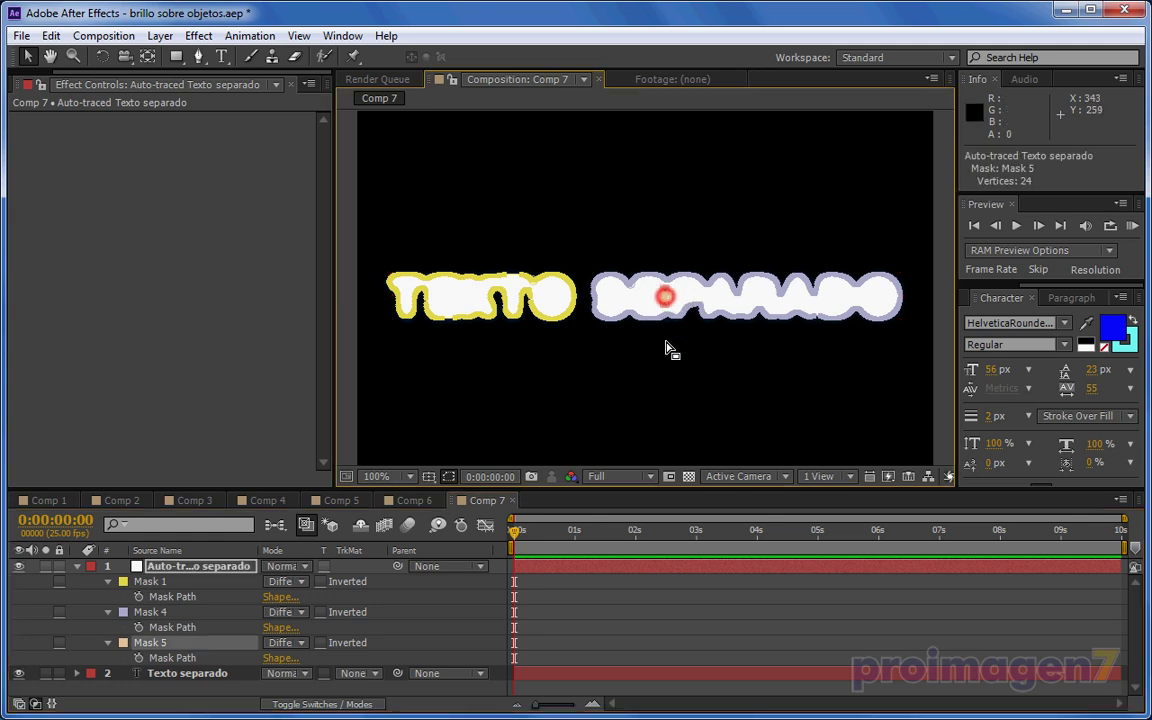
{"action": "key", "text": "Delete"}
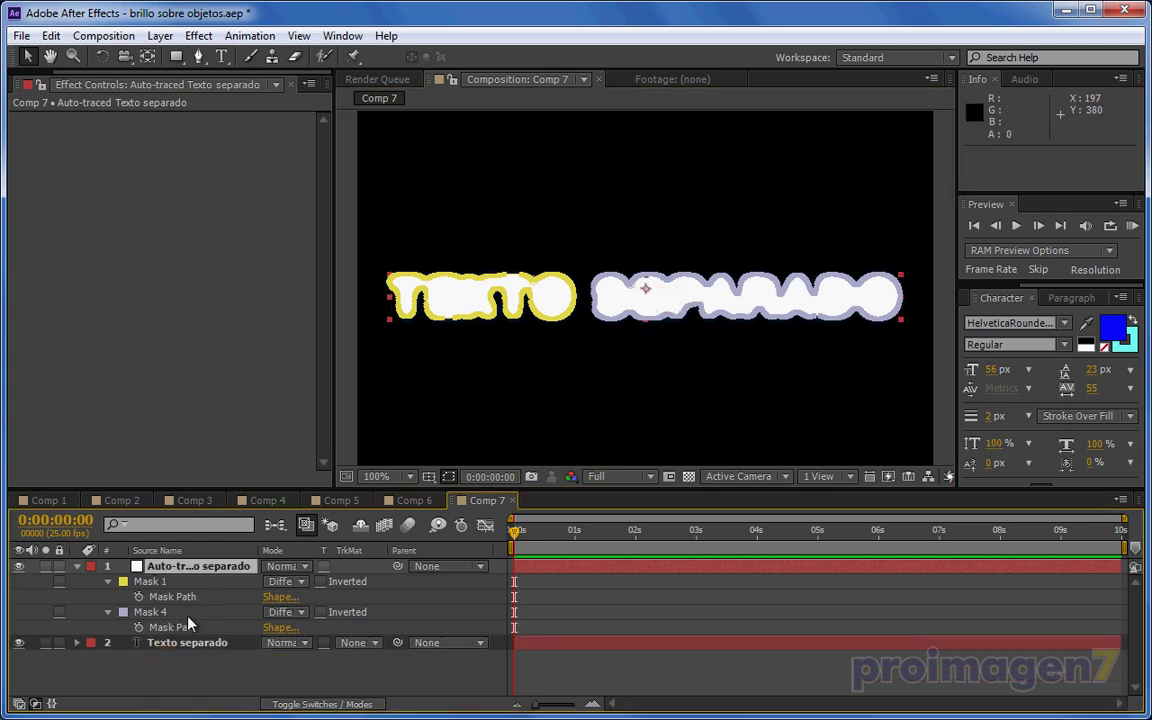
{"action": "left_click", "coordinate": [146, 582]}
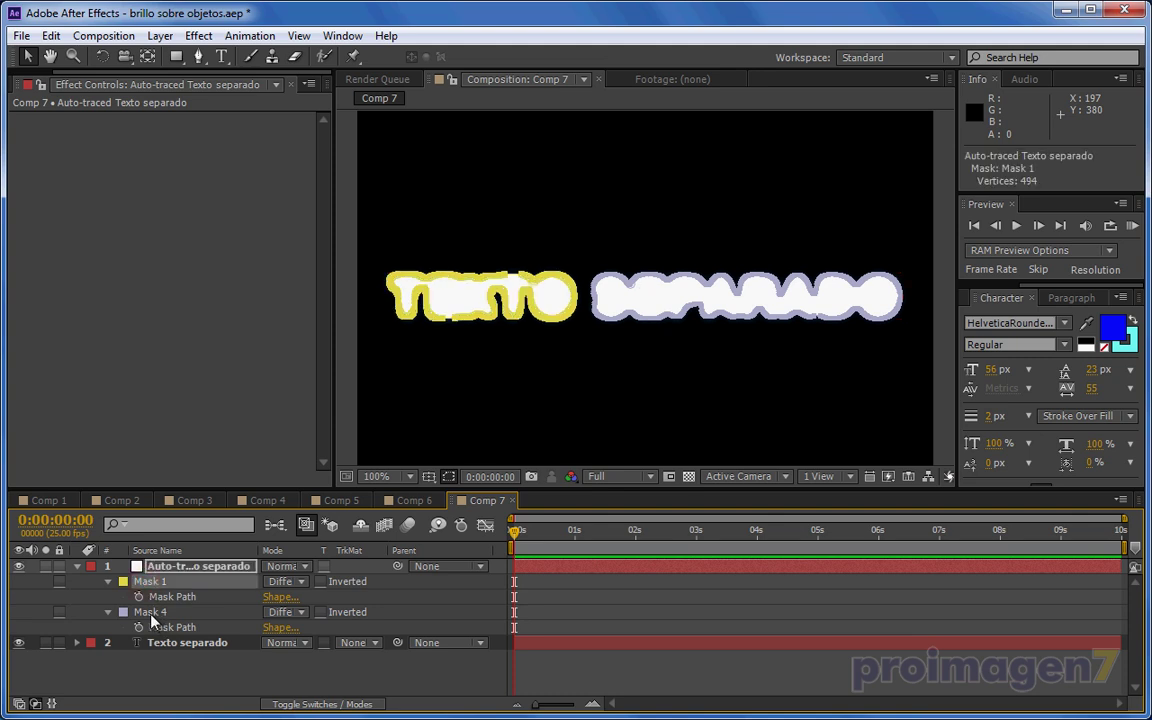
- Copy Mask 1 and Mask 4 together and switch to the Illustrator document
{"action": "left_click", "coordinate": [150, 612], "text": "shift"}
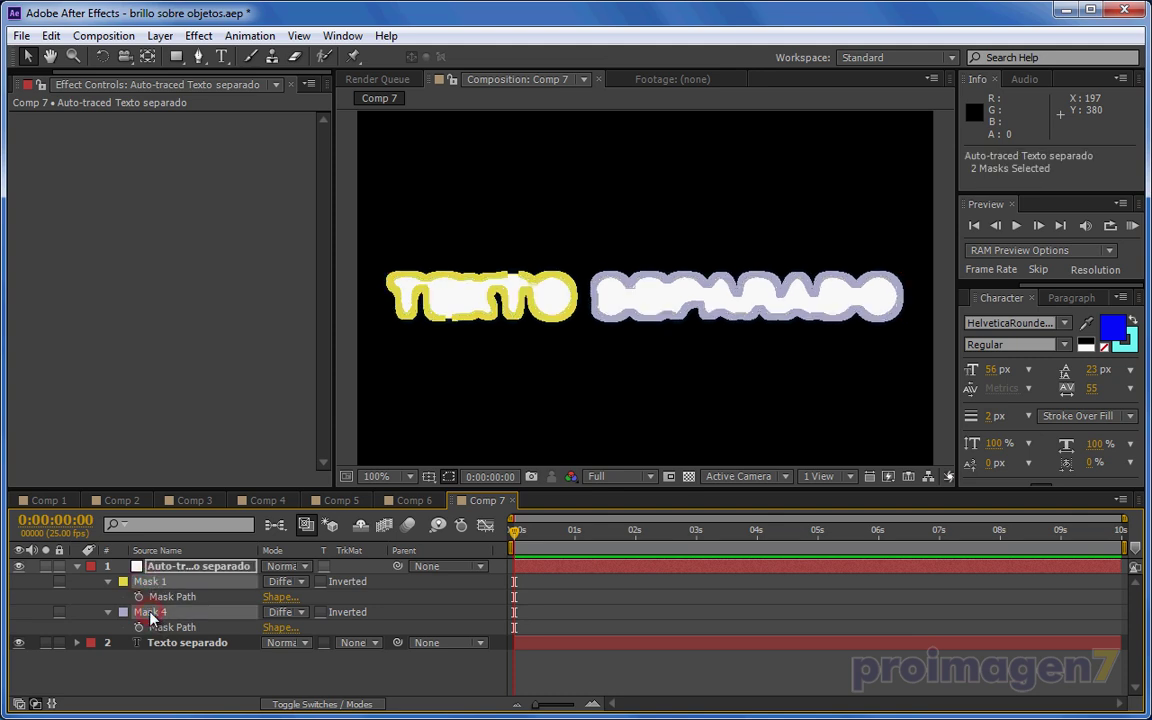
{"action": "left_click", "coordinate": [50, 36]}
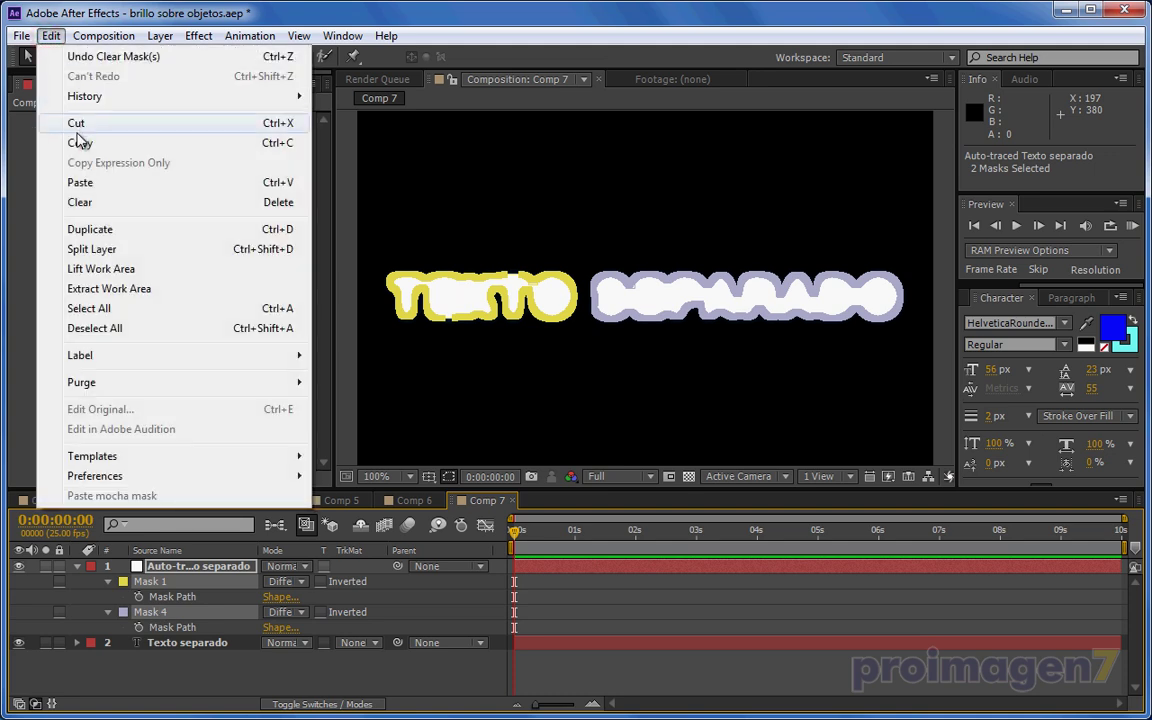
{"action": "left_click", "coordinate": [73, 142]}
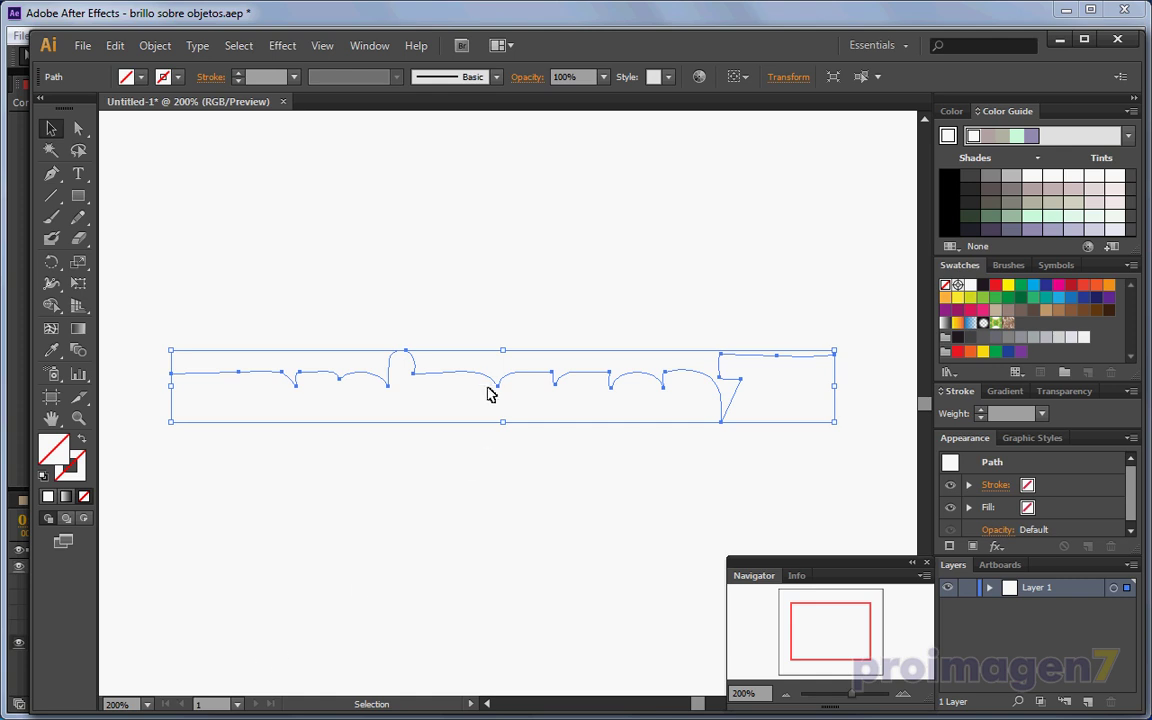
{"action": "left_click", "coordinate": [489, 385]}
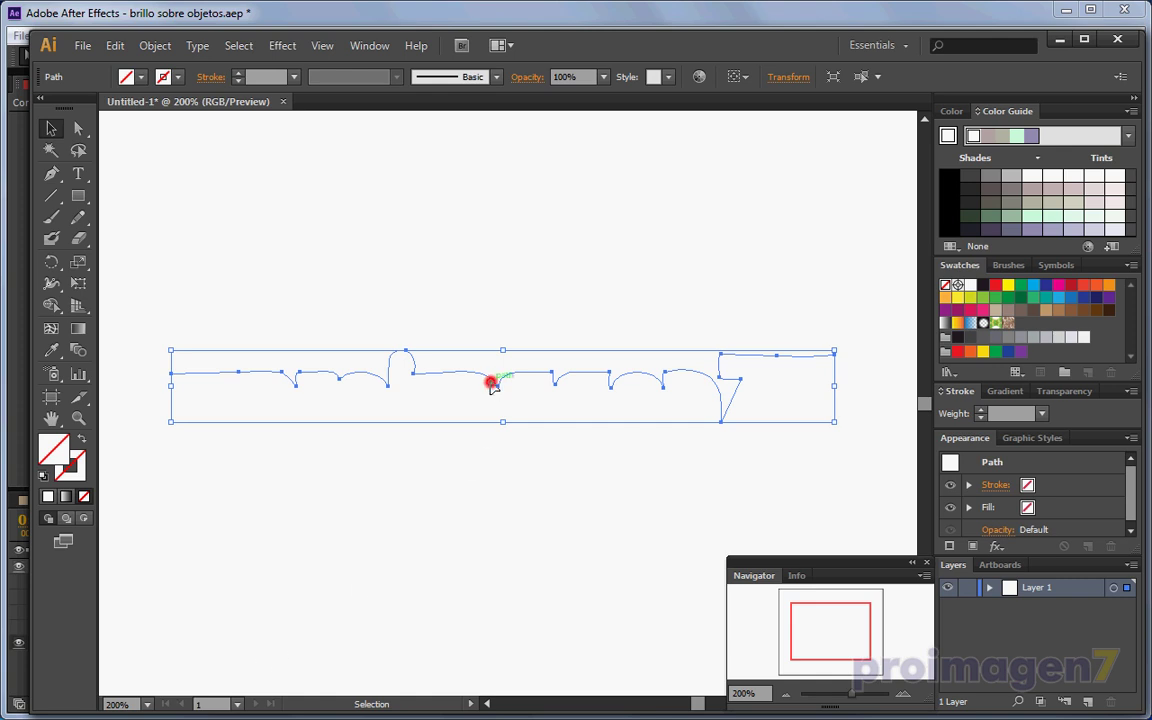
- Paste the word outlines into Untitled-1, zoom out to 150%, and deselect the path
{"action": "left_click", "coordinate": [115, 45]}
{"action": "left_click", "coordinate": [148, 153]}
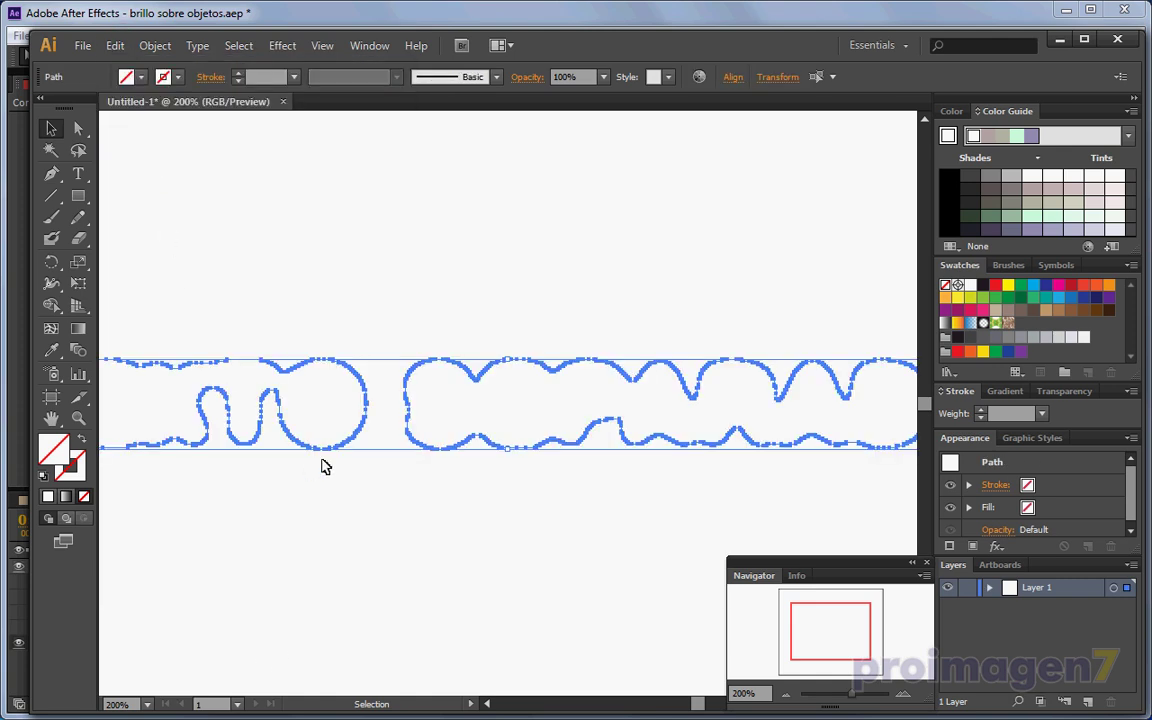
{"action": "left_click", "coordinate": [788, 694]}
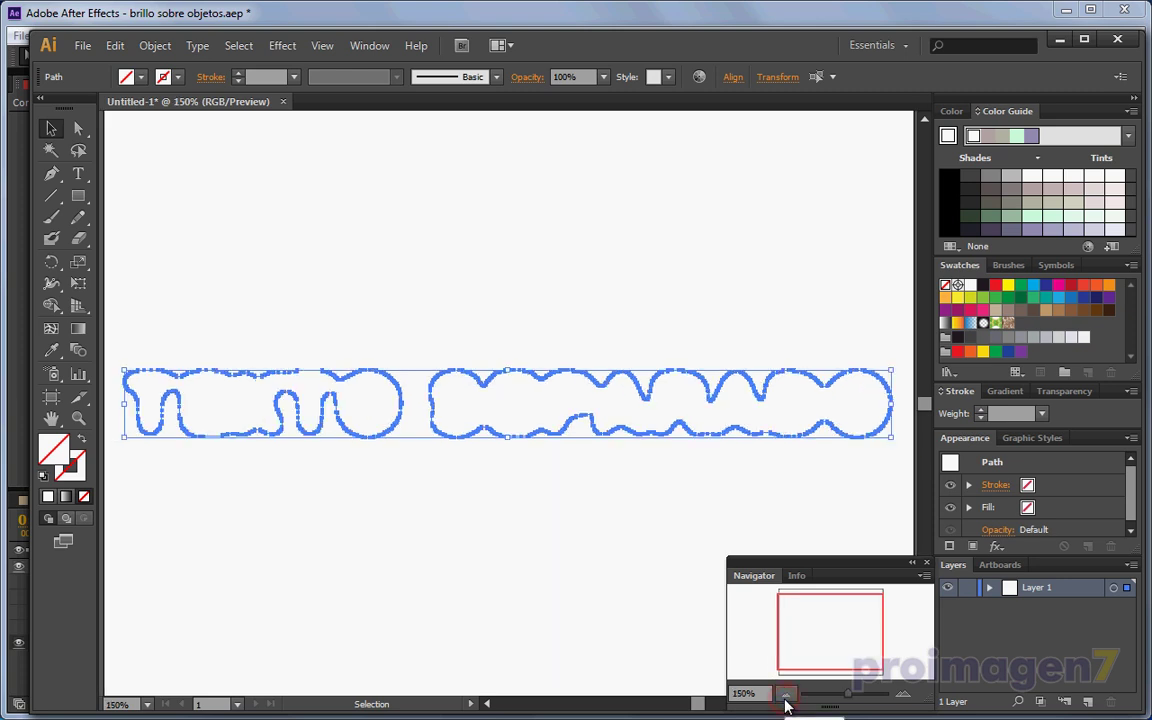
{"action": "left_click", "coordinate": [385, 492]}
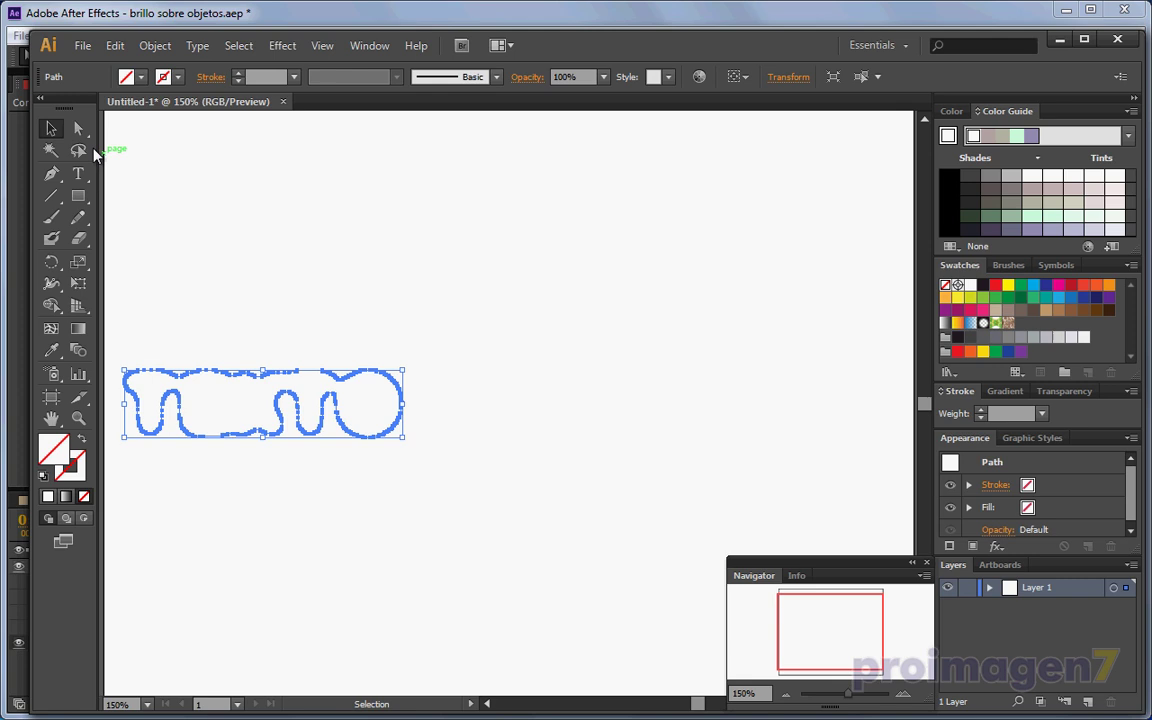
- Delete the lower anchor points, the lower wavy path and the stray fragment
{"action": "left_click", "coordinate": [79, 129]}
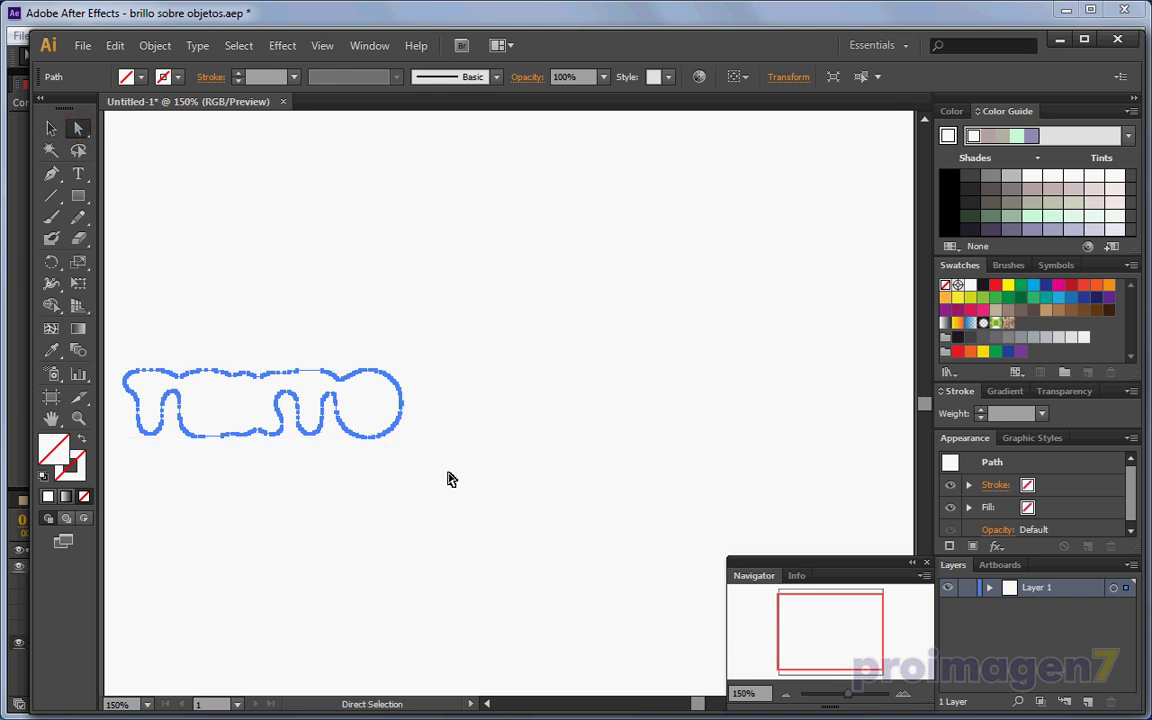
{"action": "mouse_move", "coordinate": [441, 458]}
{"action": "left_mouse_down"}
{"action": "mouse_move", "coordinate": [128, 401]}
{"action": "mouse_move", "coordinate": [137, 403]}
{"action": "left_mouse_up"}
{"action": "key", "text": "Delete"}
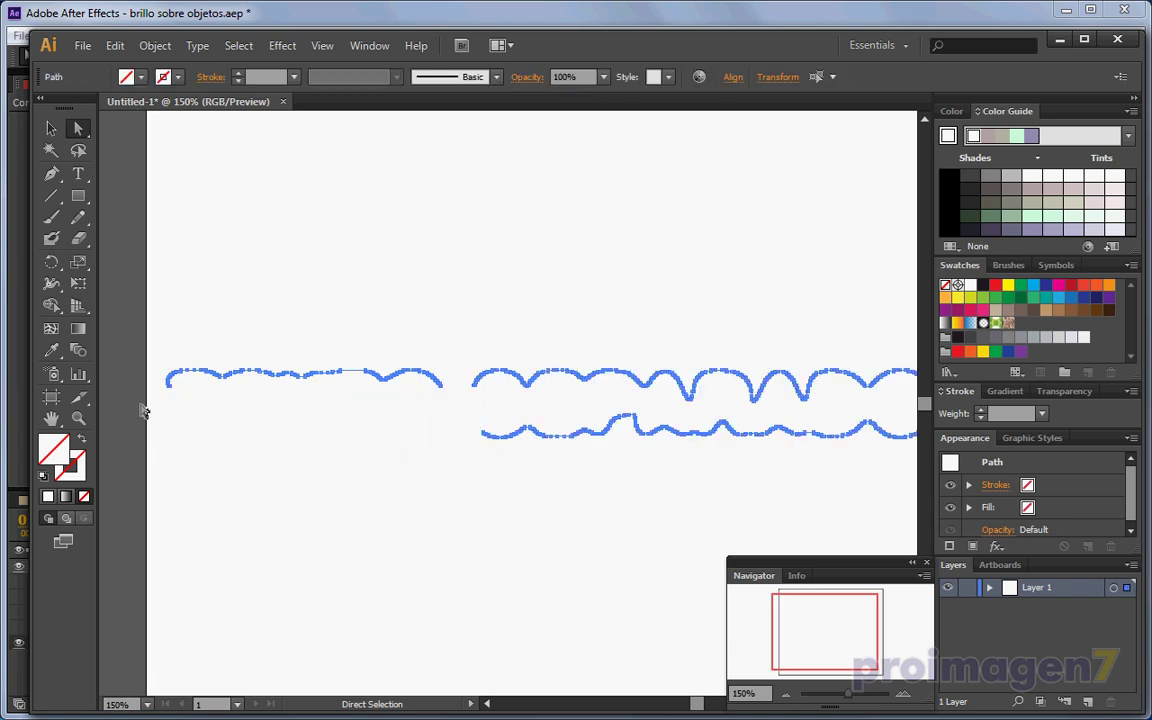
{"action": "left_click_drag", "start_coordinate": [468, 453], "coordinate": [816, 408]}
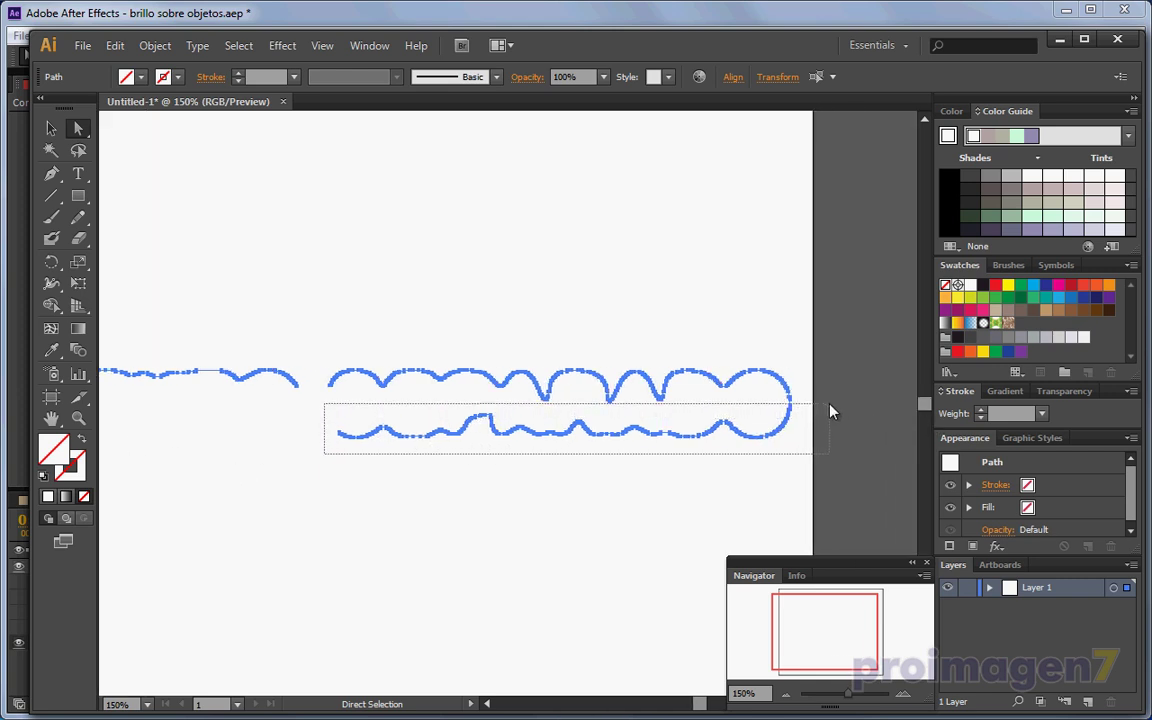
{"action": "left_click_drag", "start_coordinate": [816, 413], "coordinate": [830, 406]}
{"action": "key", "text": "Delete"}
- Zoom to 300% and join the two end points across the gap in the wavy line
{"action": "left_click_drag", "start_coordinate": [331, 383], "coordinate": [308, 392]}
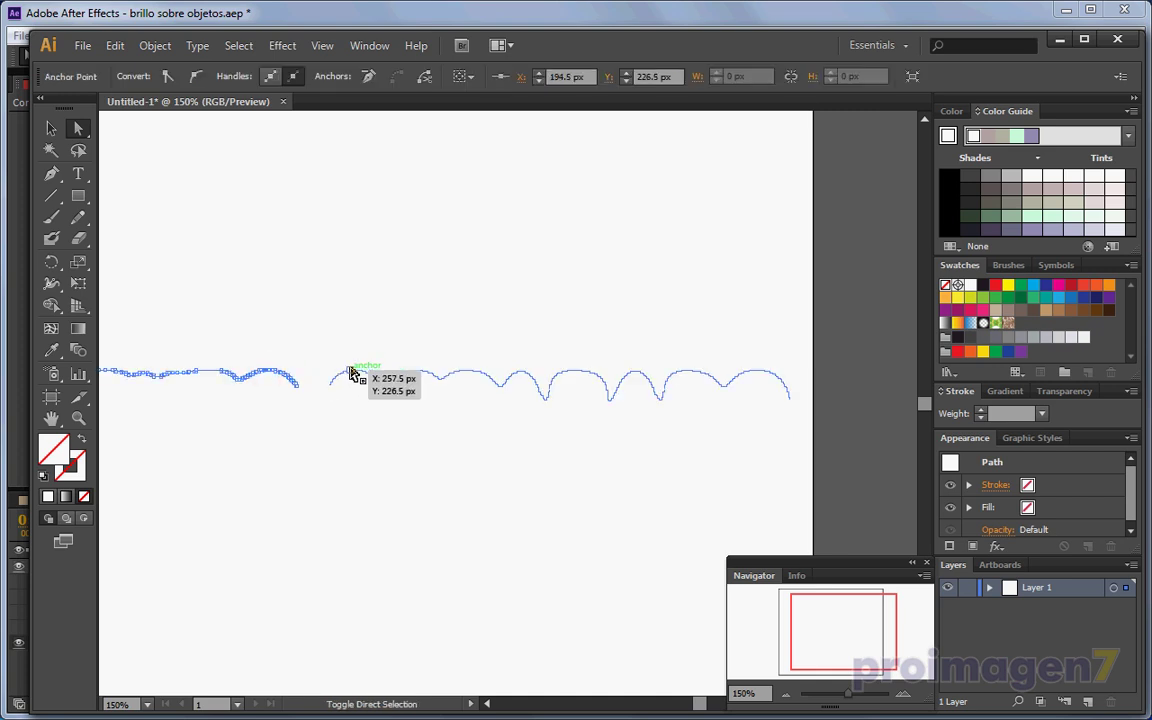
{"action": "left_click", "coordinate": [333, 384]}
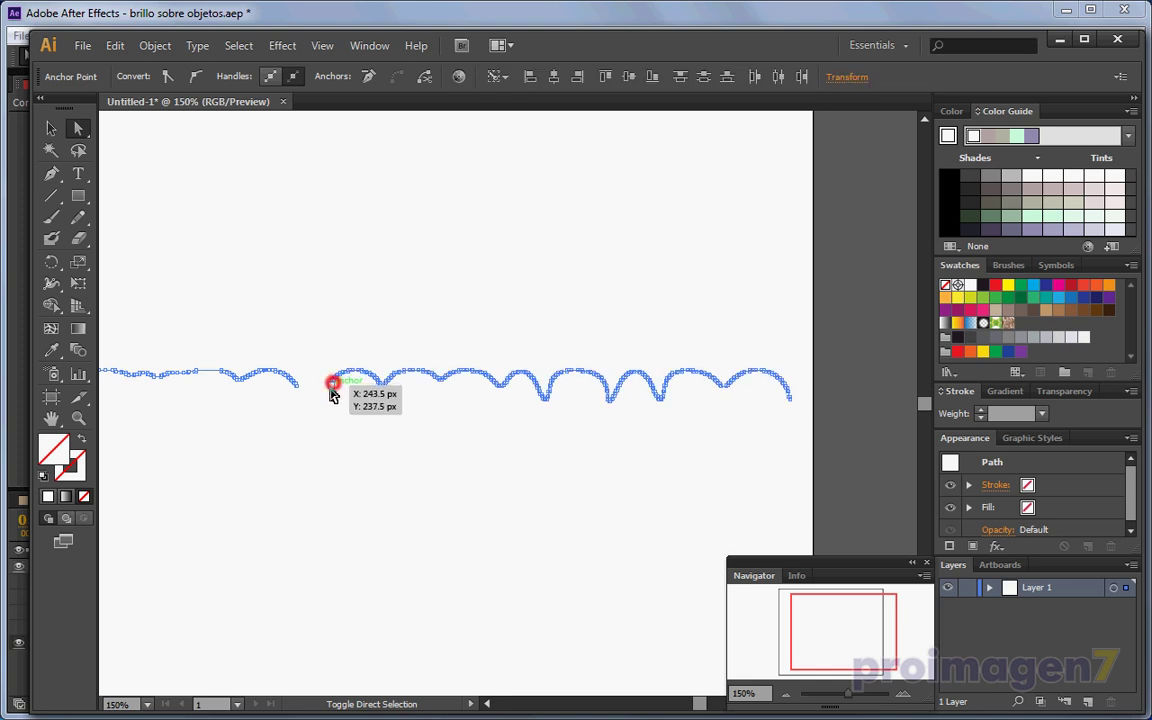
{"action": "left_click", "coordinate": [906, 695]}
{"action": "left_click", "coordinate": [905, 696]}
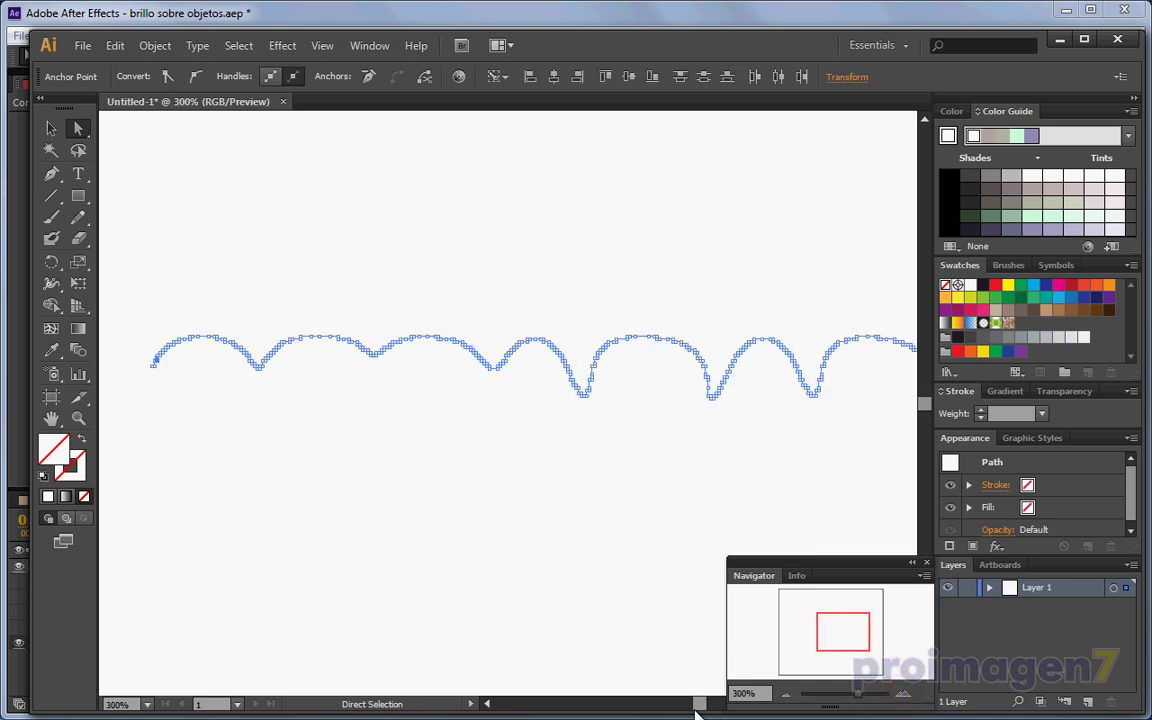
{"action": "left_click", "coordinate": [489, 705]}
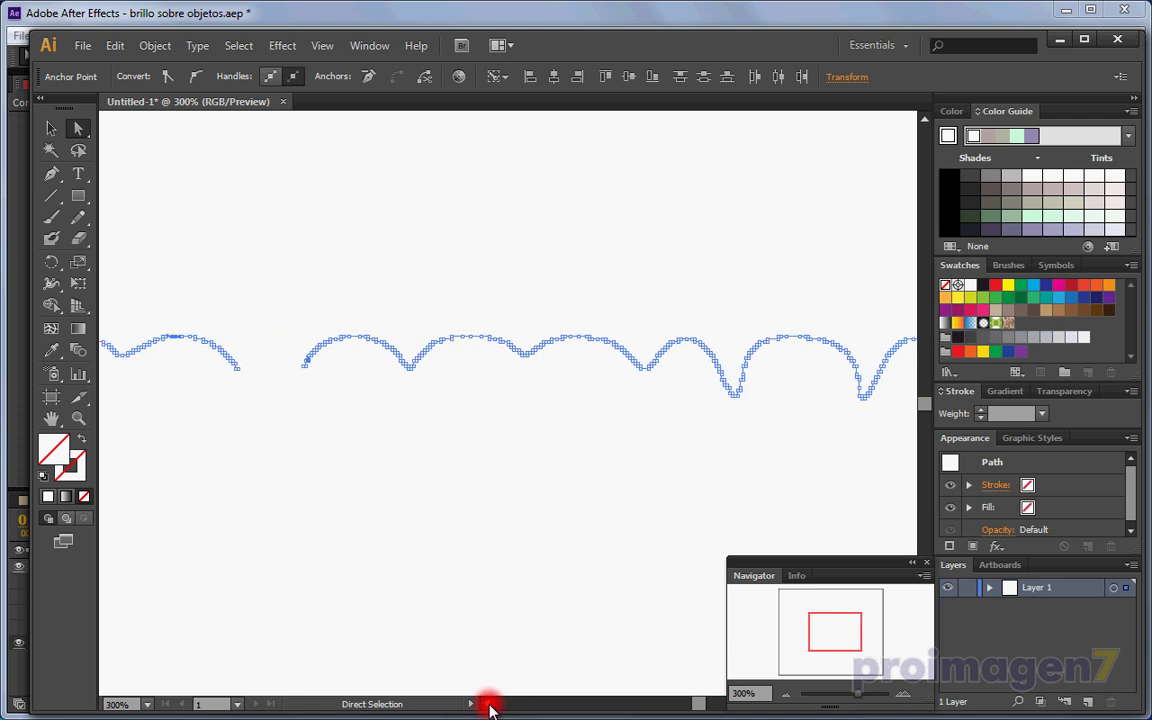
{"action": "left_click", "coordinate": [489, 705]}
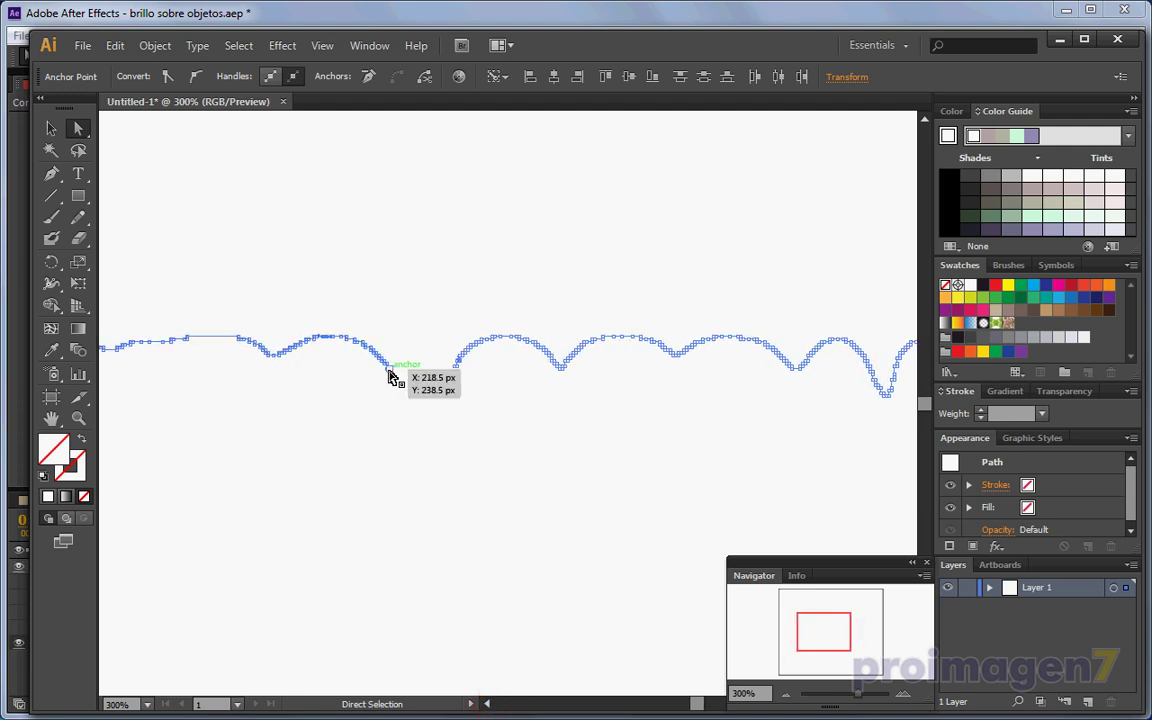
{"action": "mouse_move", "coordinate": [389, 371]}
{"action": "left_mouse_down"}
{"action": "mouse_move", "coordinate": [455, 369]}
{"action": "mouse_move", "coordinate": [431, 371]}
{"action": "left_mouse_up"}
{"action": "left_click", "coordinate": [427, 379]}
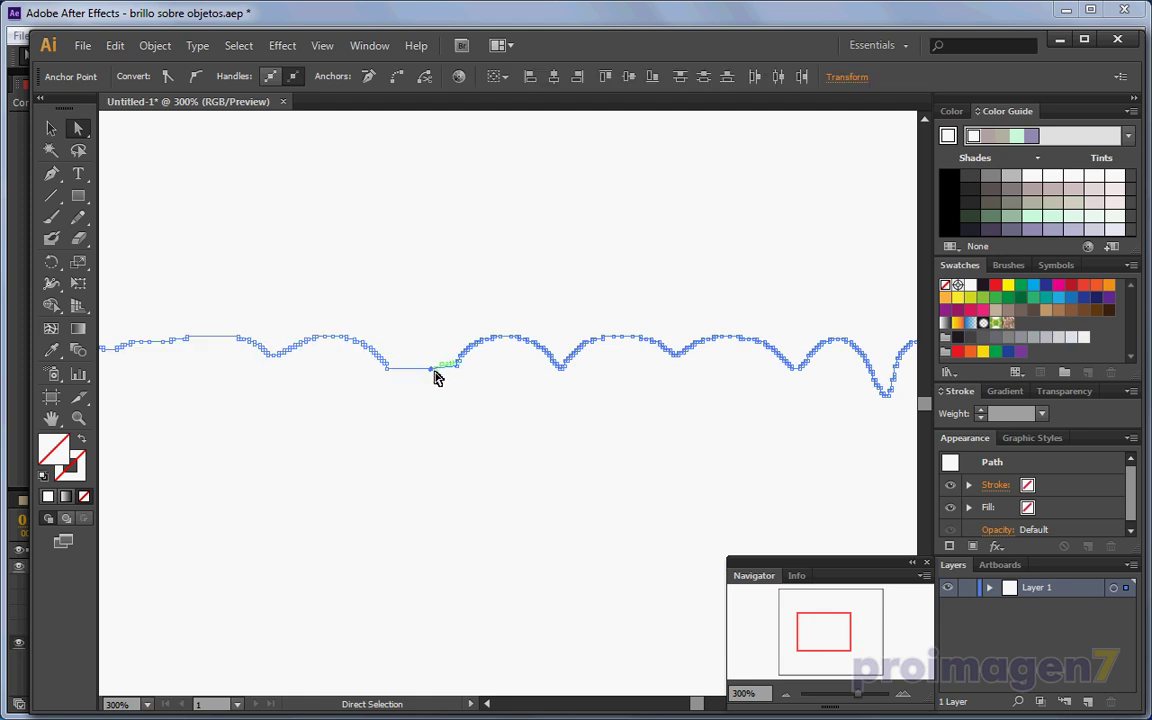
{"action": "left_click", "coordinate": [398, 80]}
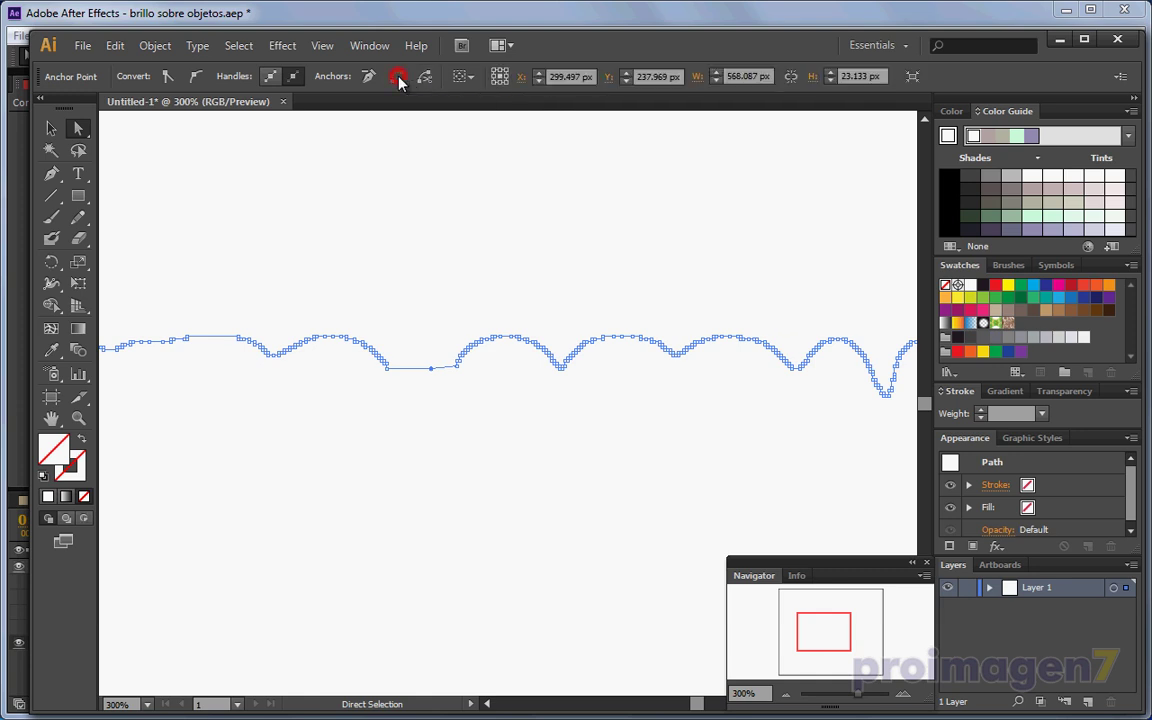
{"action": "left_click", "coordinate": [387, 455]}
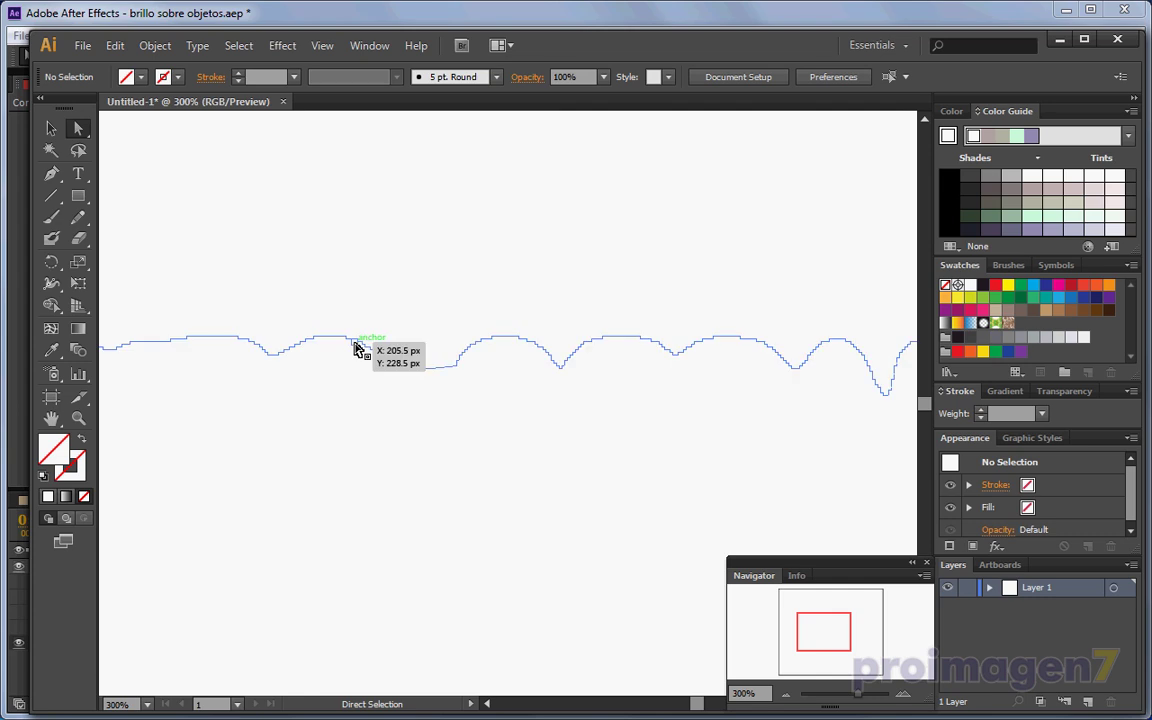
- Zoom back out, select the whole wavy path, and copy it
{"action": "left_click", "coordinate": [356, 340]}
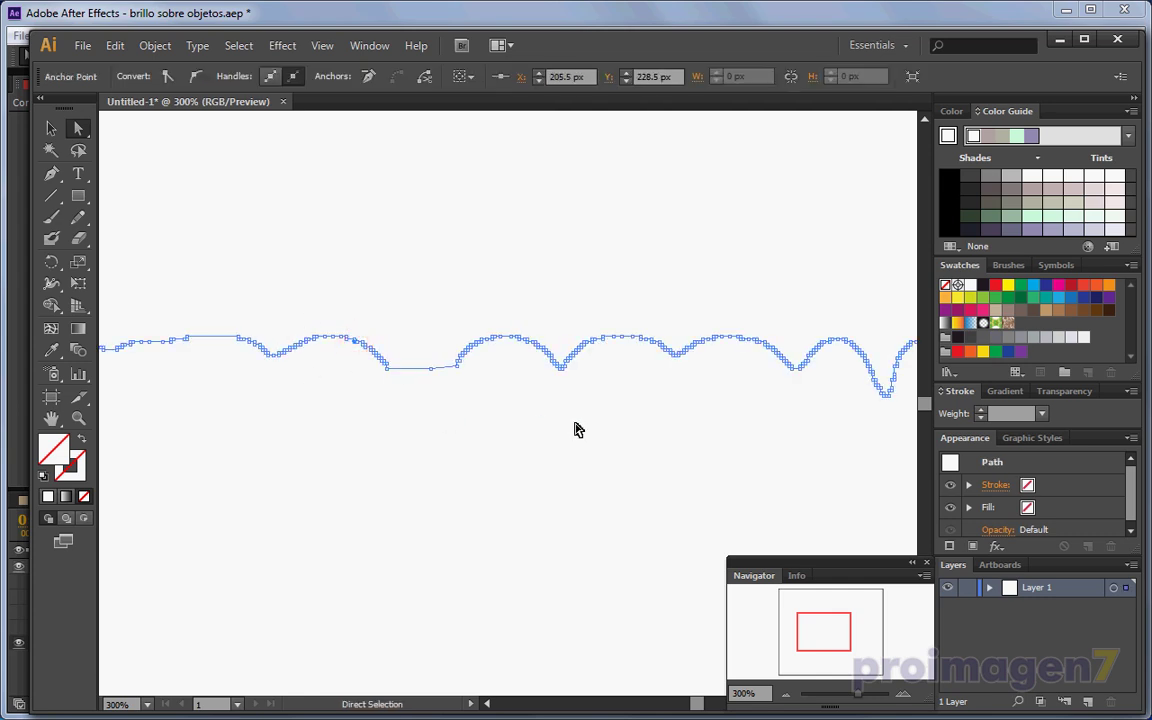
{"action": "left_click", "coordinate": [787, 693]}
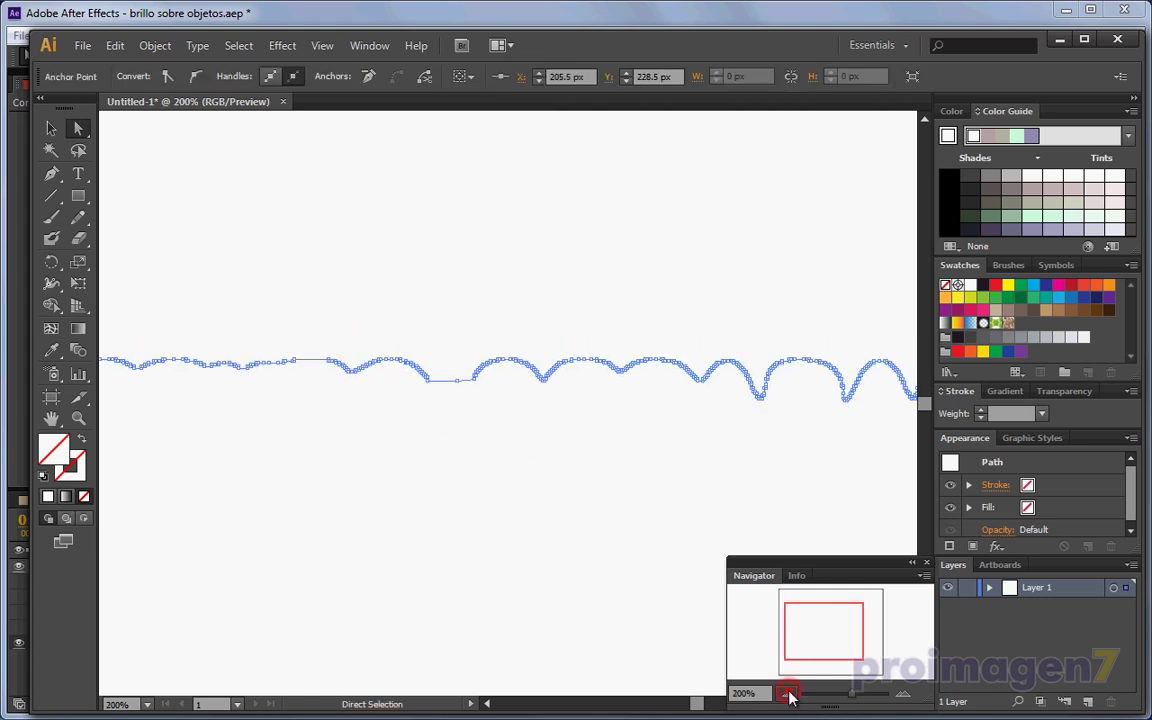
{"action": "left_click", "coordinate": [787, 693]}
{"action": "left_click", "coordinate": [51, 128]}
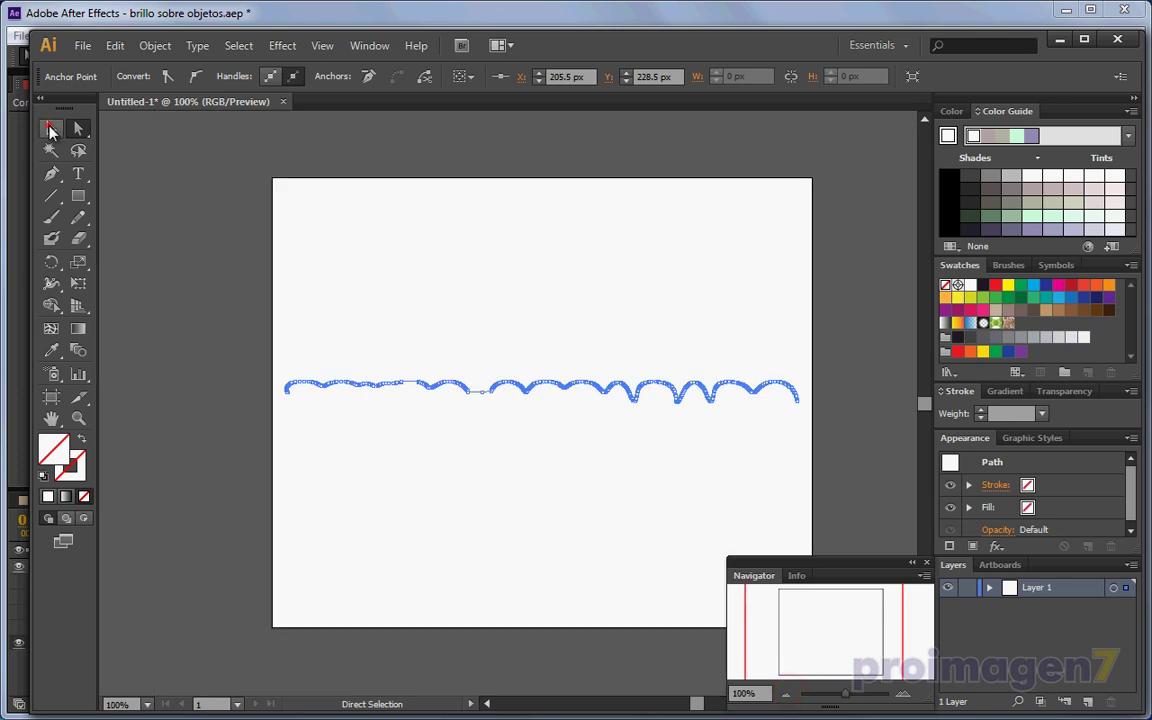
{"action": "left_click", "coordinate": [382, 383]}
{"action": "key", "text": "ctrl"}
{"action": "left_click", "coordinate": [115, 45]}
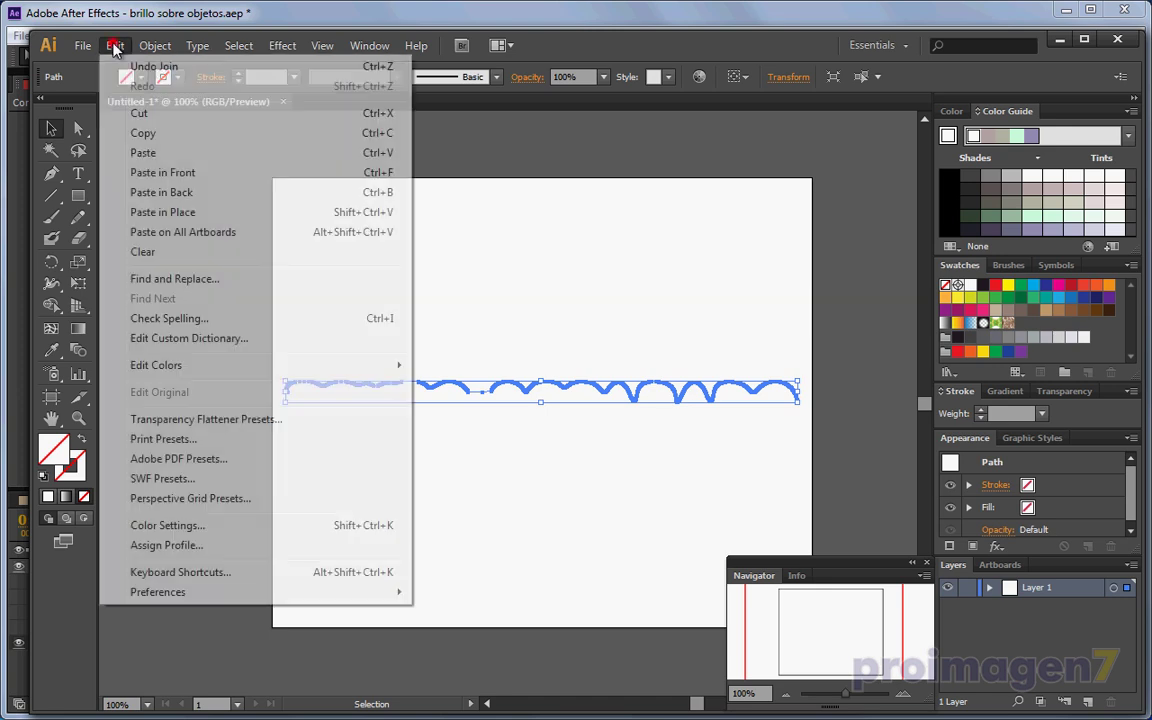
{"action": "left_click", "coordinate": [146, 133]}
- Back in After Effects, delete the auto-traced layer and remove Fast Blur from Texto separado
{"action": "key", "text": "alt+Tab"}
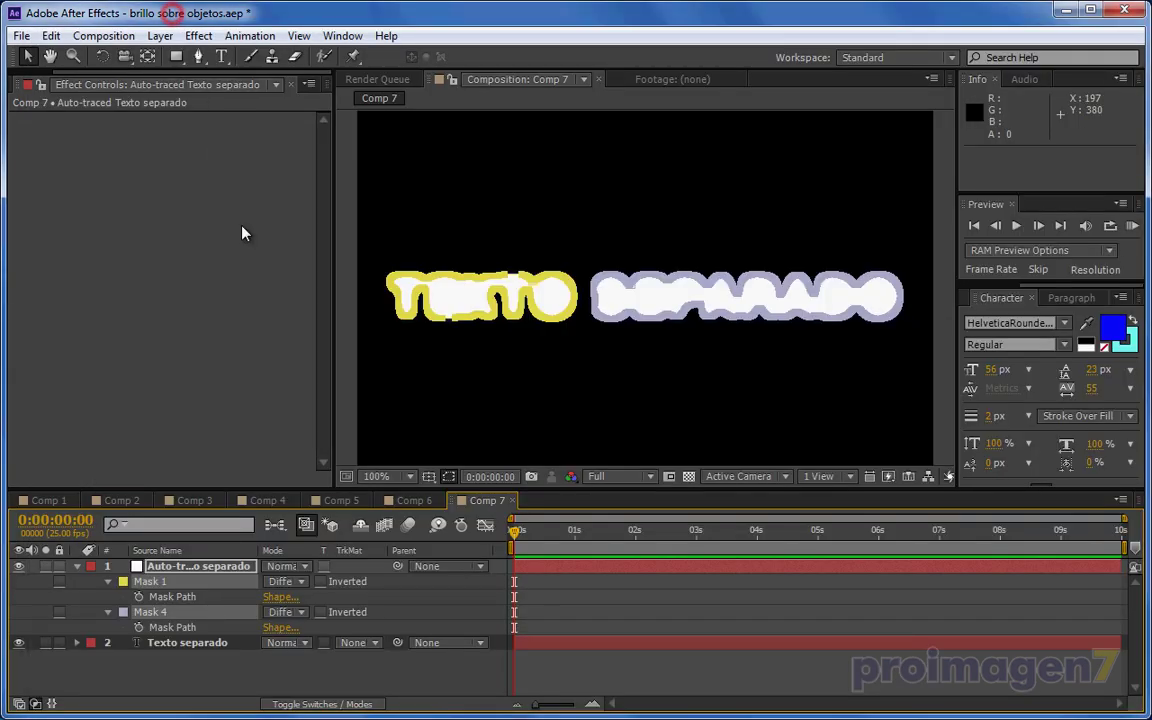
{"action": "key", "text": "Delete"}
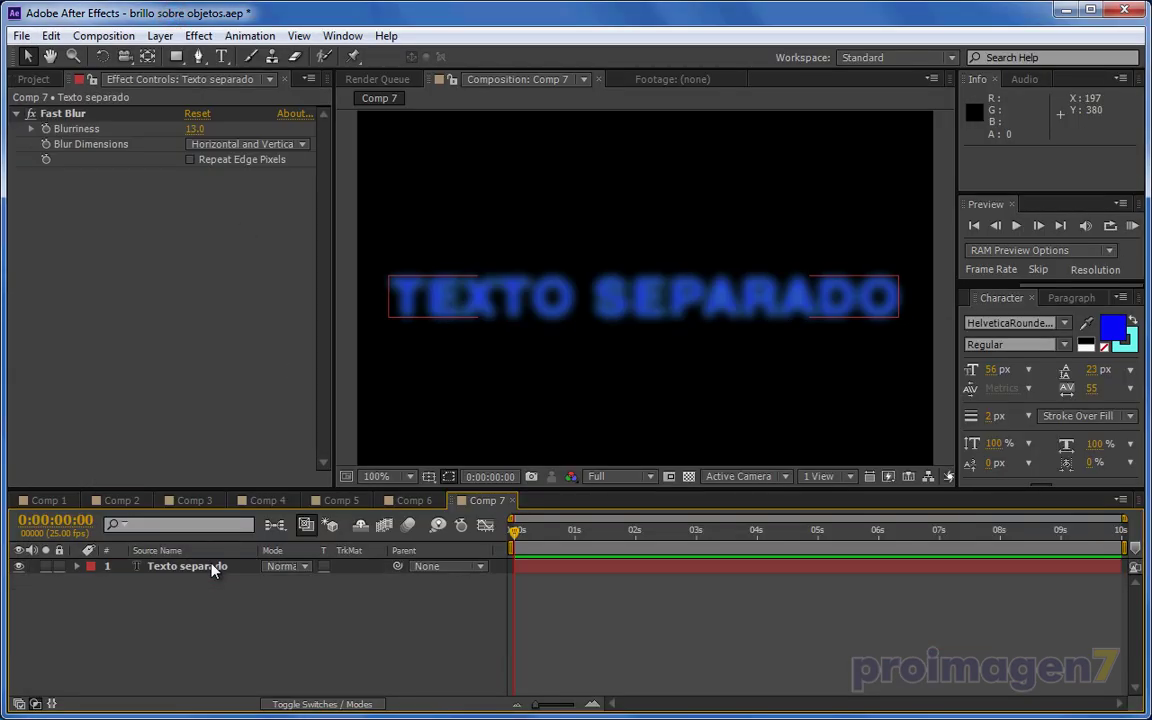
{"action": "left_click", "coordinate": [210, 566]}
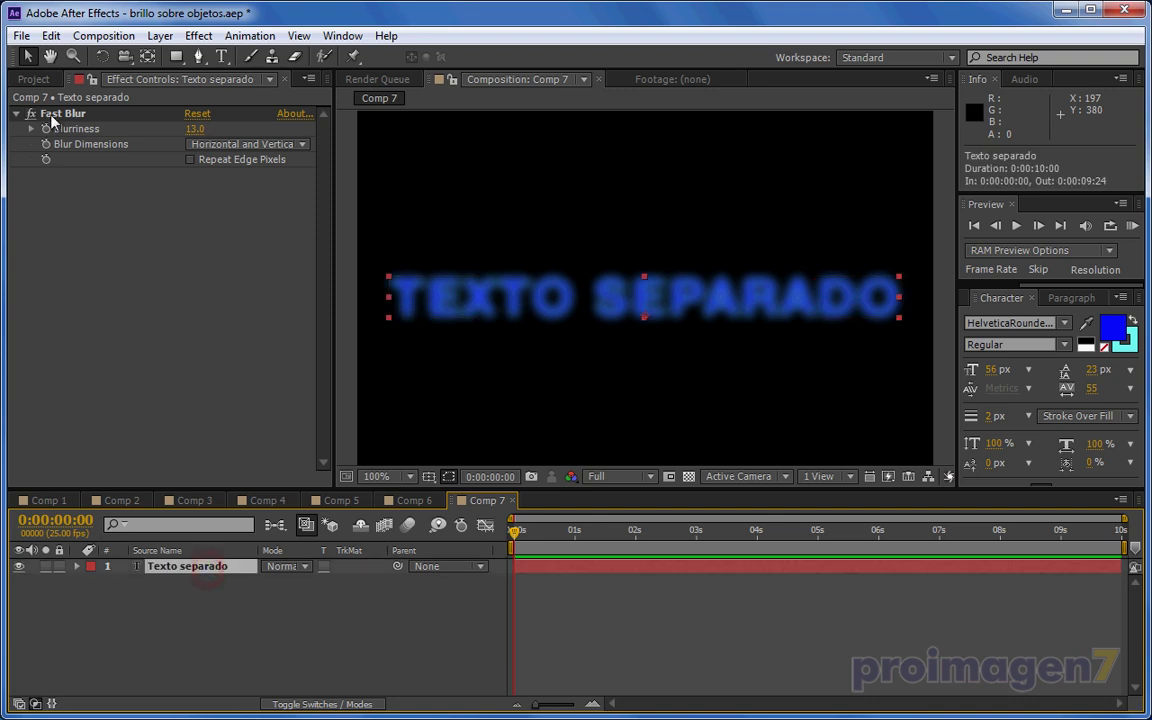
{"action": "left_click", "coordinate": [52, 116]}
{"action": "key", "text": "Delete"}
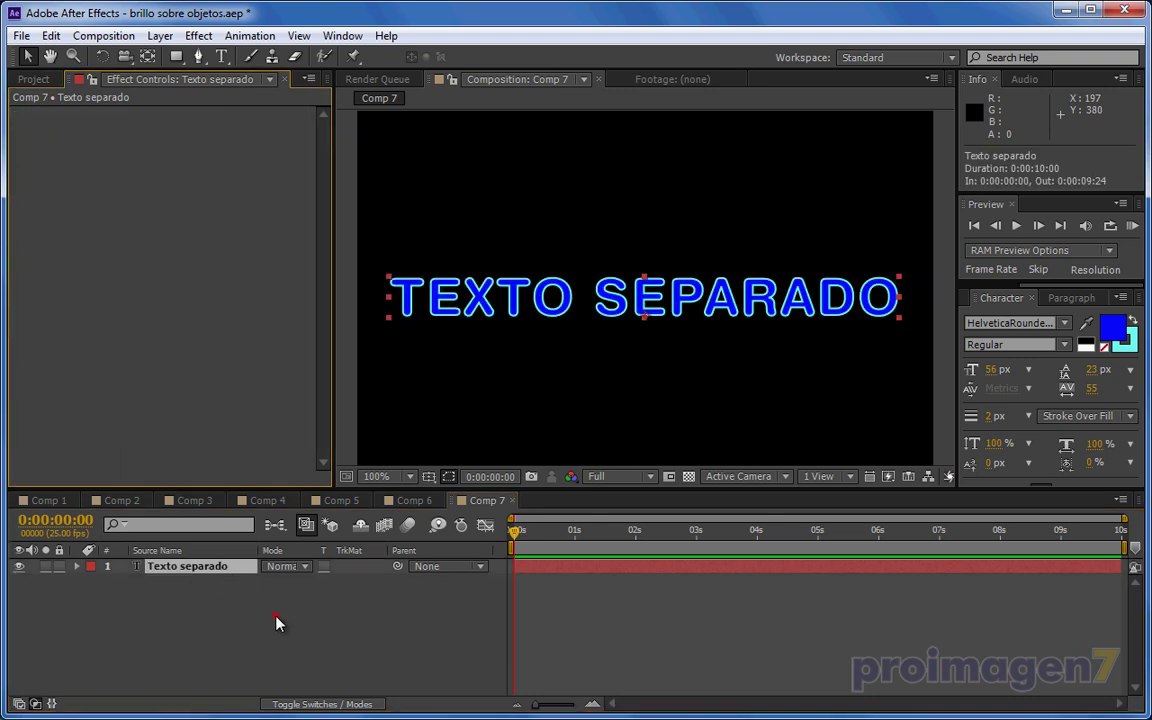
- Create a new solid layer named 'flare 2'
{"action": "right_click", "coordinate": [278, 622]}
{"action": "mouse_move", "coordinate": [380, 425]}
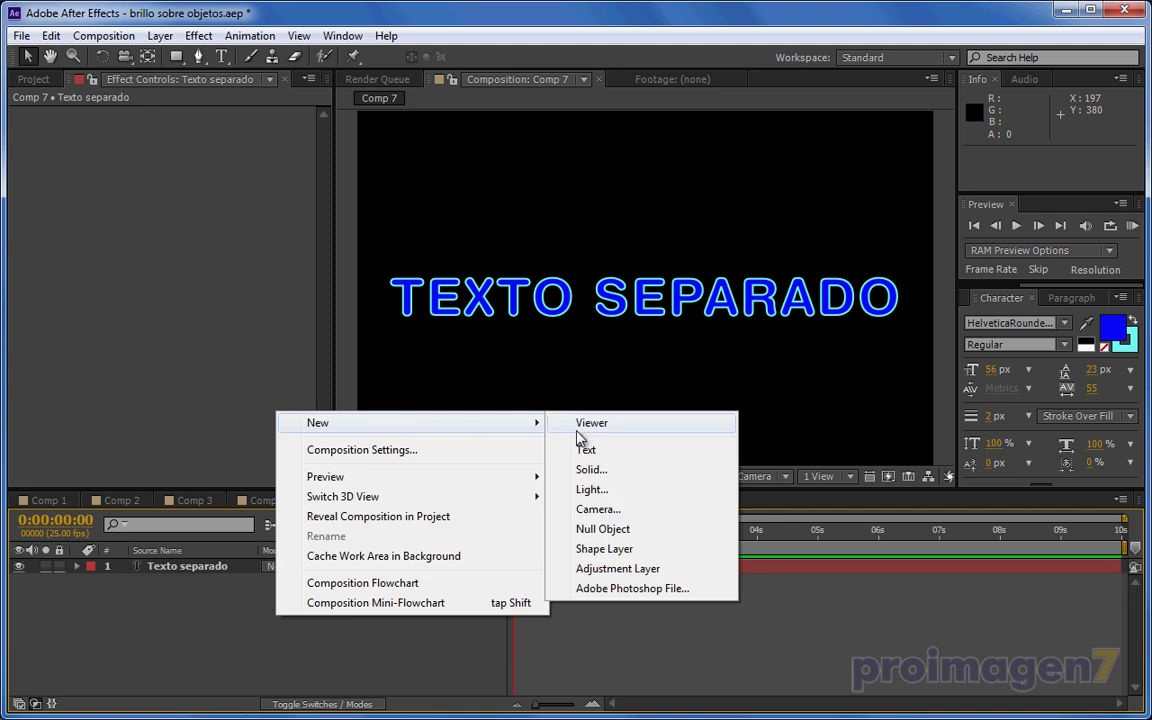
{"action": "left_click", "coordinate": [591, 469]}
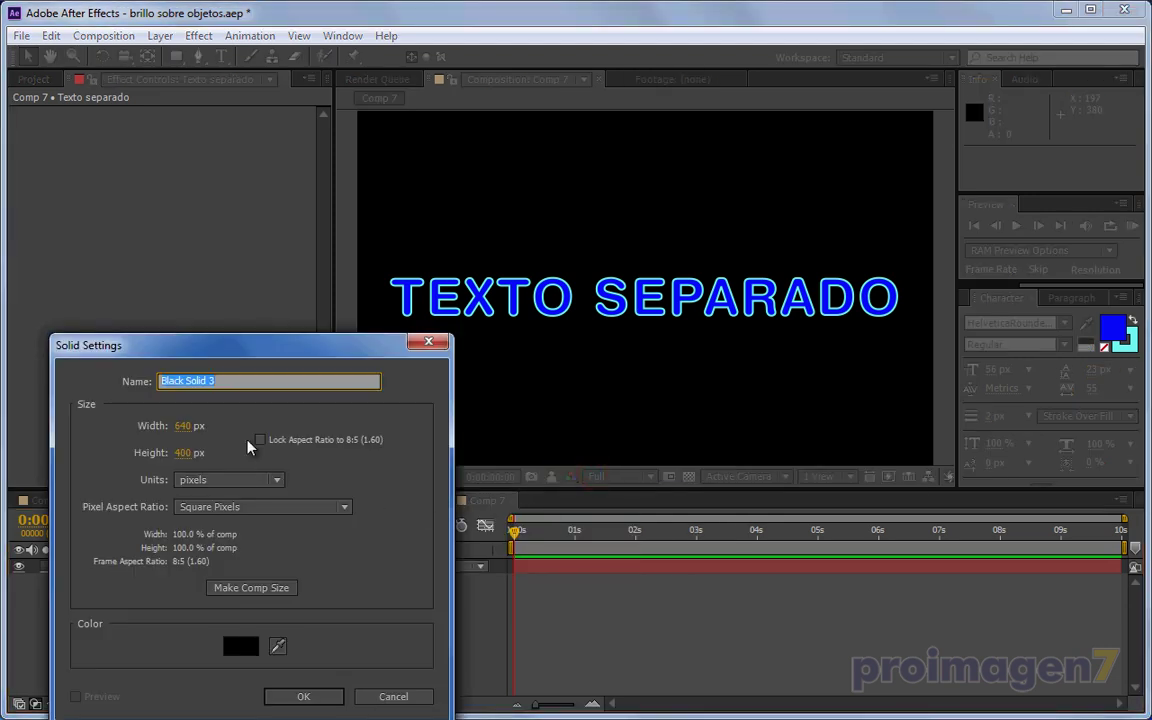
{"action": "type", "text": "flare 2"}
{"action": "left_click", "coordinate": [303, 696]}
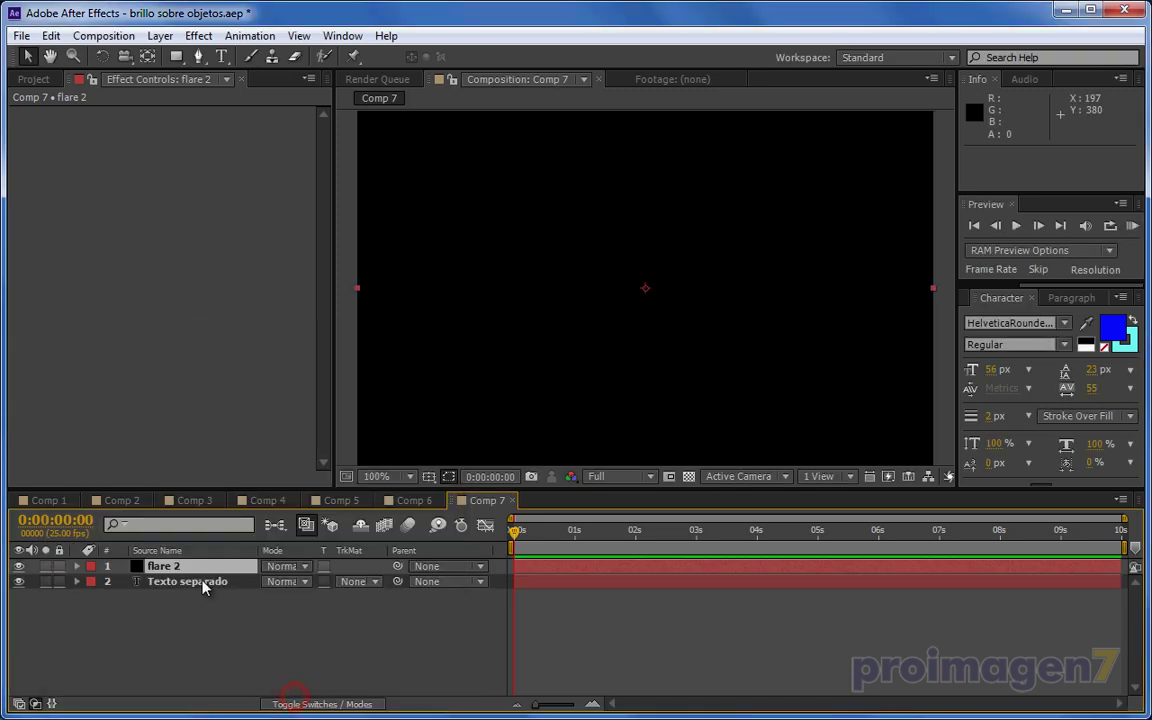
{"action": "left_click", "coordinate": [50, 35]}
- Paste the wavy path as a mask on flare 2 and set its blend mode to Screen
{"action": "left_click", "coordinate": [92, 186]}
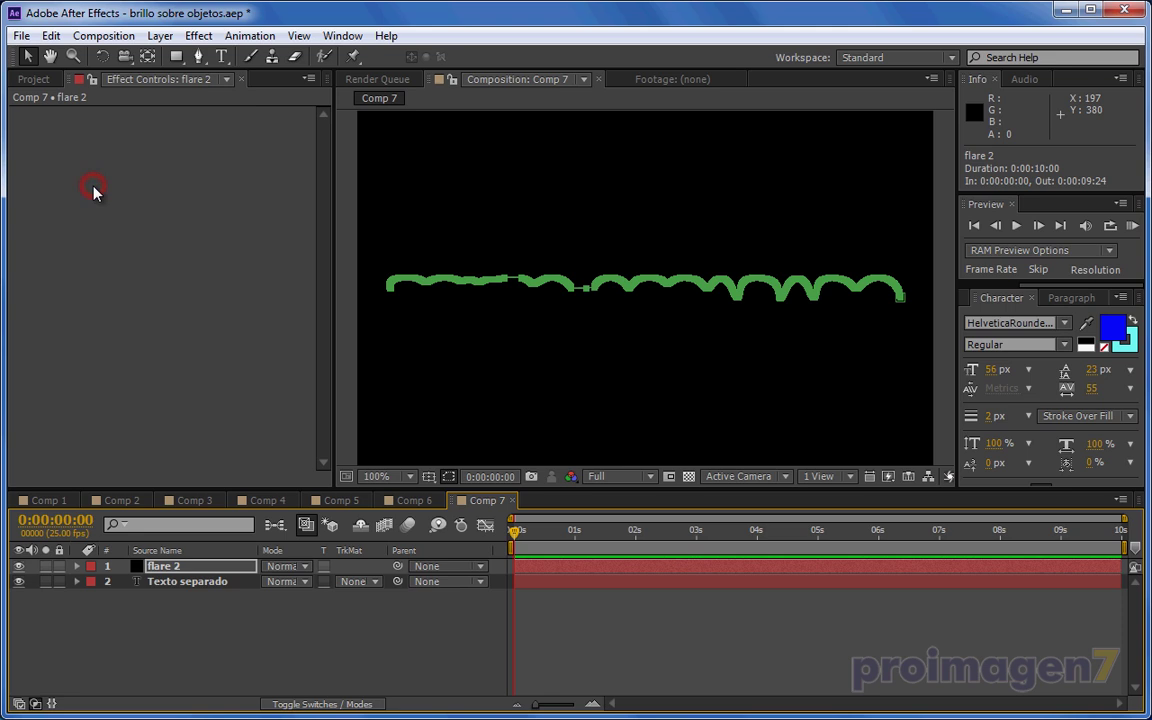
{"action": "left_click", "coordinate": [224, 650]}
{"action": "left_click", "coordinate": [290, 566]}
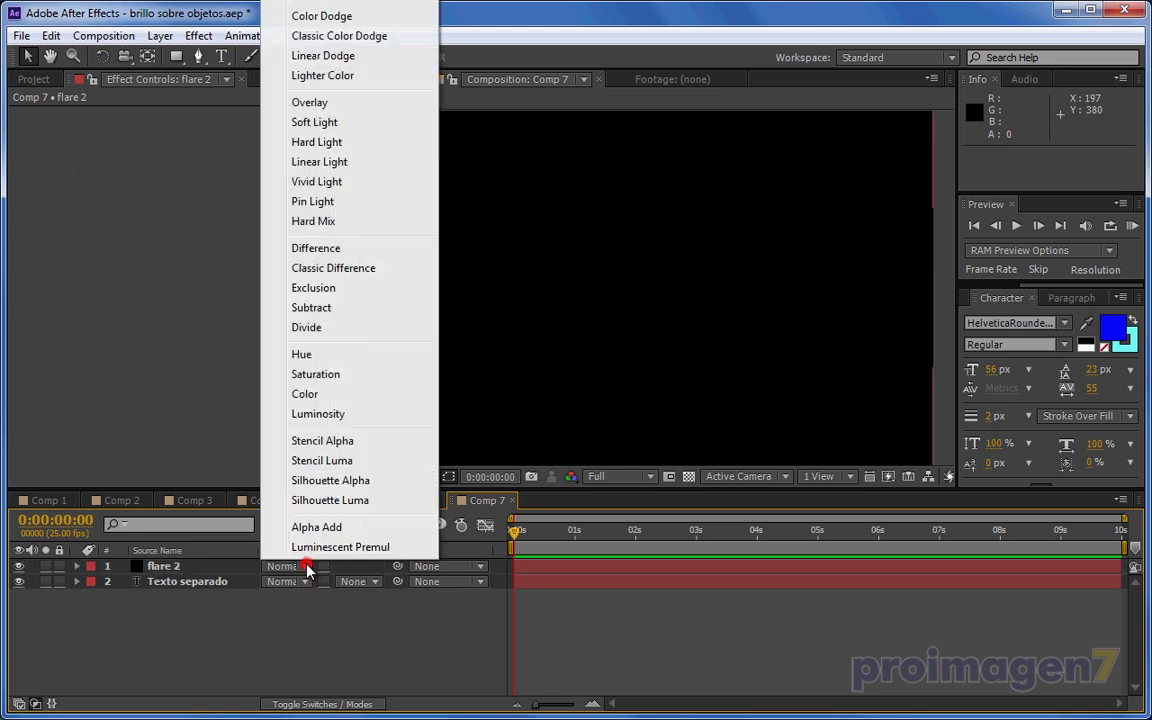
{"action": "left_click", "coordinate": [318, 16]}
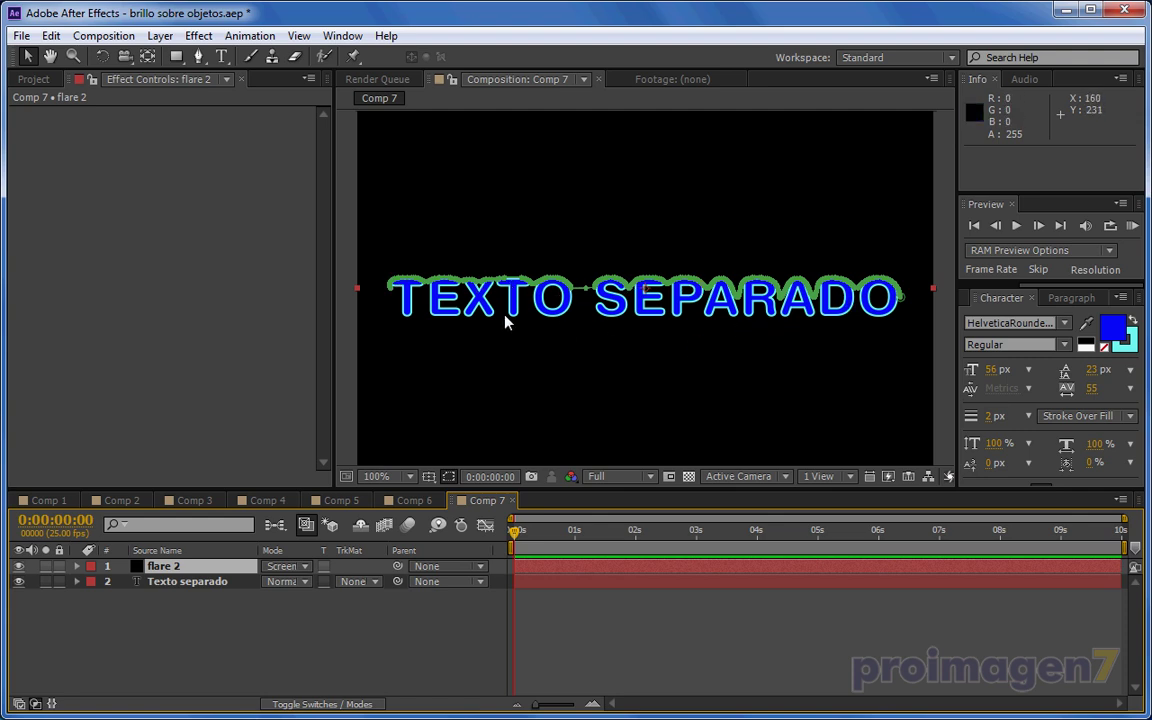
- Zoom and pan across TEXTO SEPARADO to inspect the mask, then return to 100%
{"action": "scroll", "coordinate": [510, 318], "scroll_direction": "up", "scroll_amount": 1}
{"action": "left_click_drag", "start_coordinate": [540, 314], "coordinate": [825, 335]}
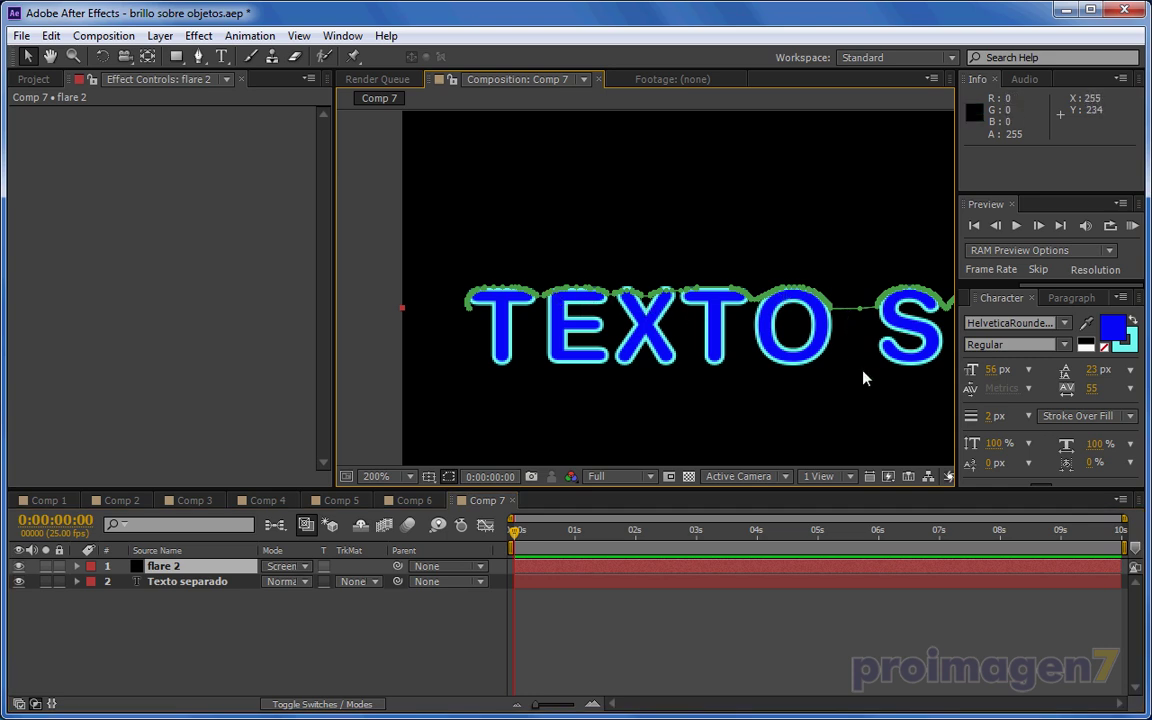
{"action": "left_click_drag", "start_coordinate": [865, 378], "coordinate": [386, 368]}
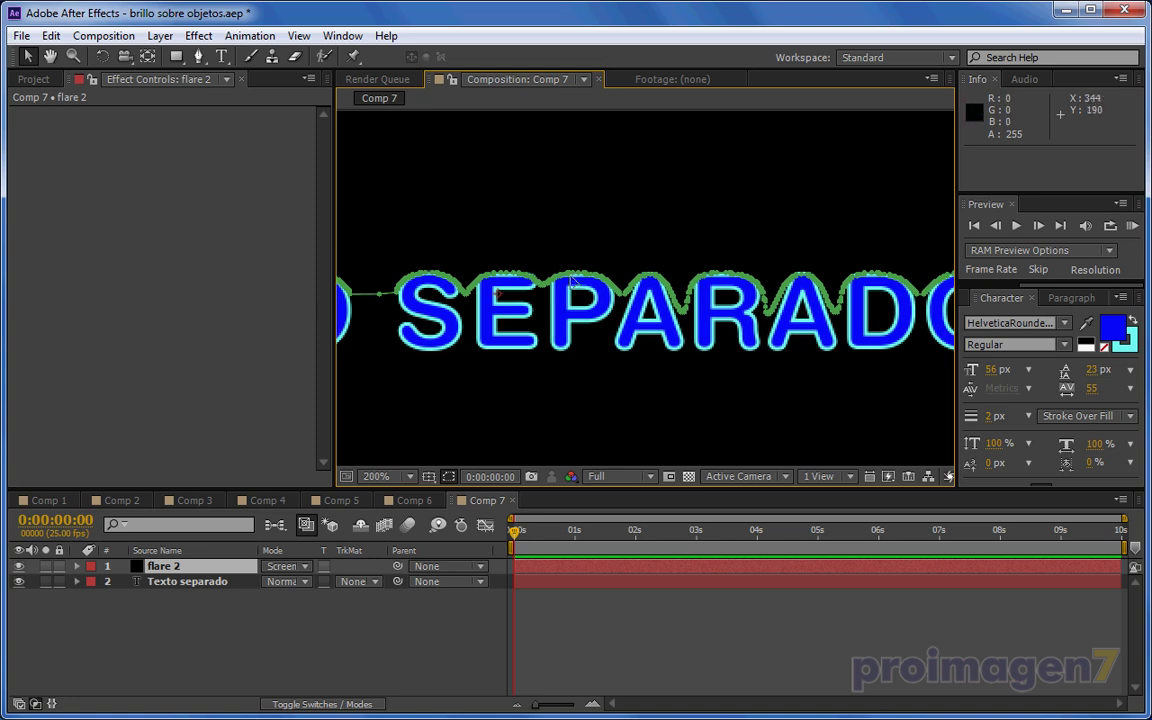
{"action": "left_click_drag", "start_coordinate": [825, 380], "coordinate": [746, 360]}
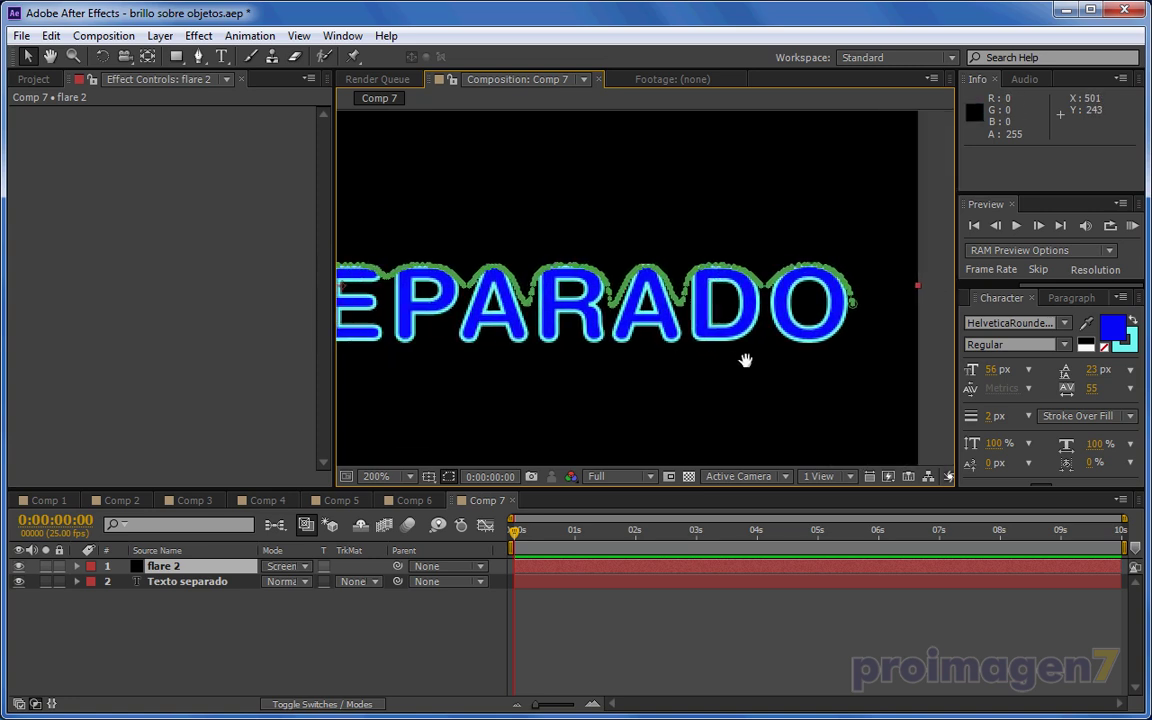
{"action": "left_click_drag", "start_coordinate": [568, 372], "coordinate": [728, 372]}
{"action": "mouse_move", "coordinate": [501, 347]}
{"action": "left_mouse_down"}
{"action": "mouse_move", "coordinate": [676, 319]}
{"action": "mouse_move", "coordinate": [620, 350]}
{"action": "left_mouse_up"}
{"action": "key", "text": "comma"}
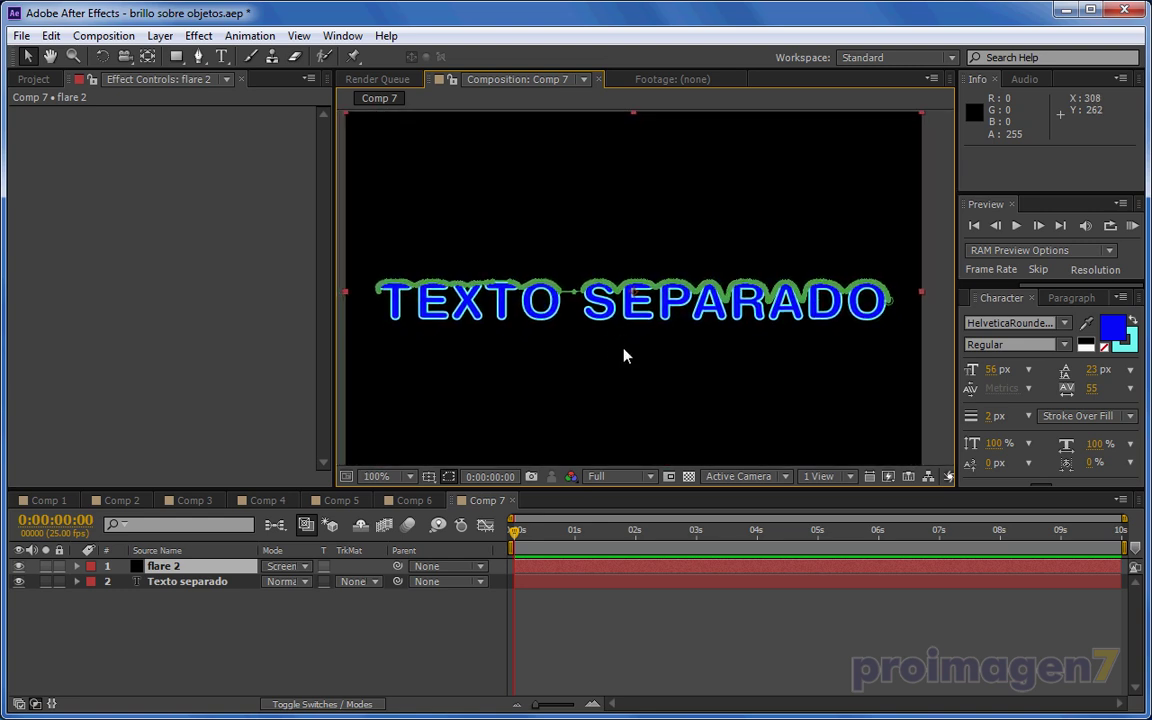
{"action": "left_click_drag", "start_coordinate": [620, 348], "coordinate": [643, 347]}
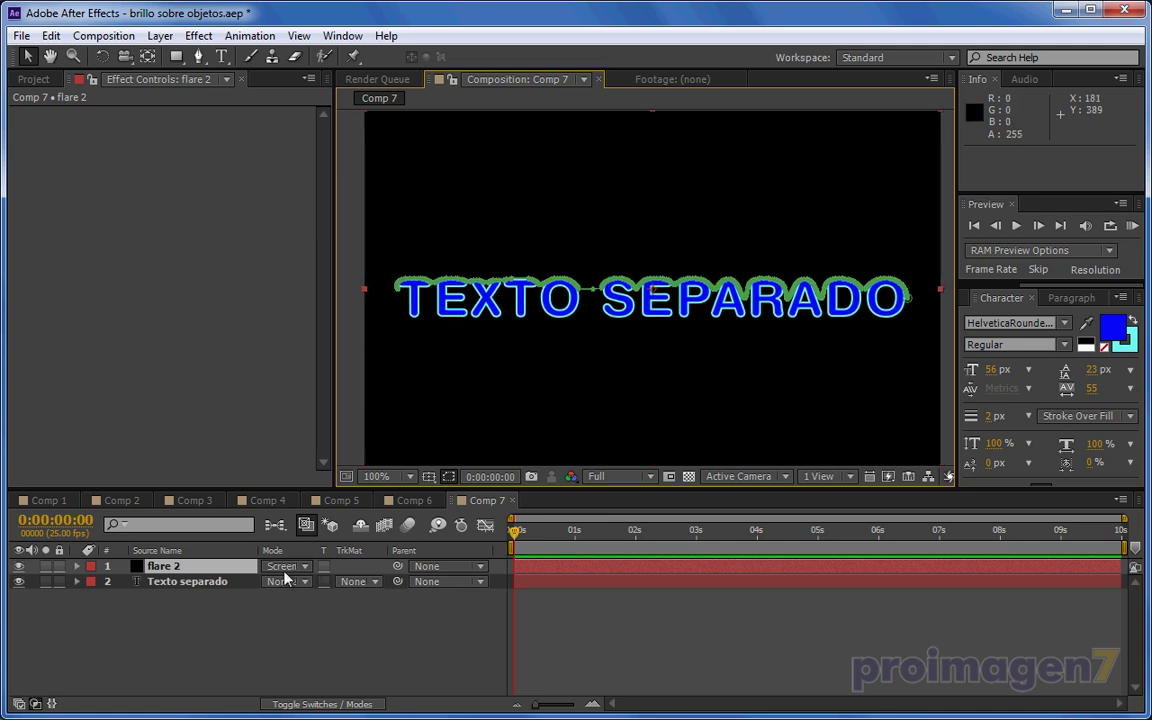
- Cut Mask 1's path out of the flare 2 layer
{"action": "key", "text": "m"}
{"action": "left_click", "coordinate": [148, 582]}
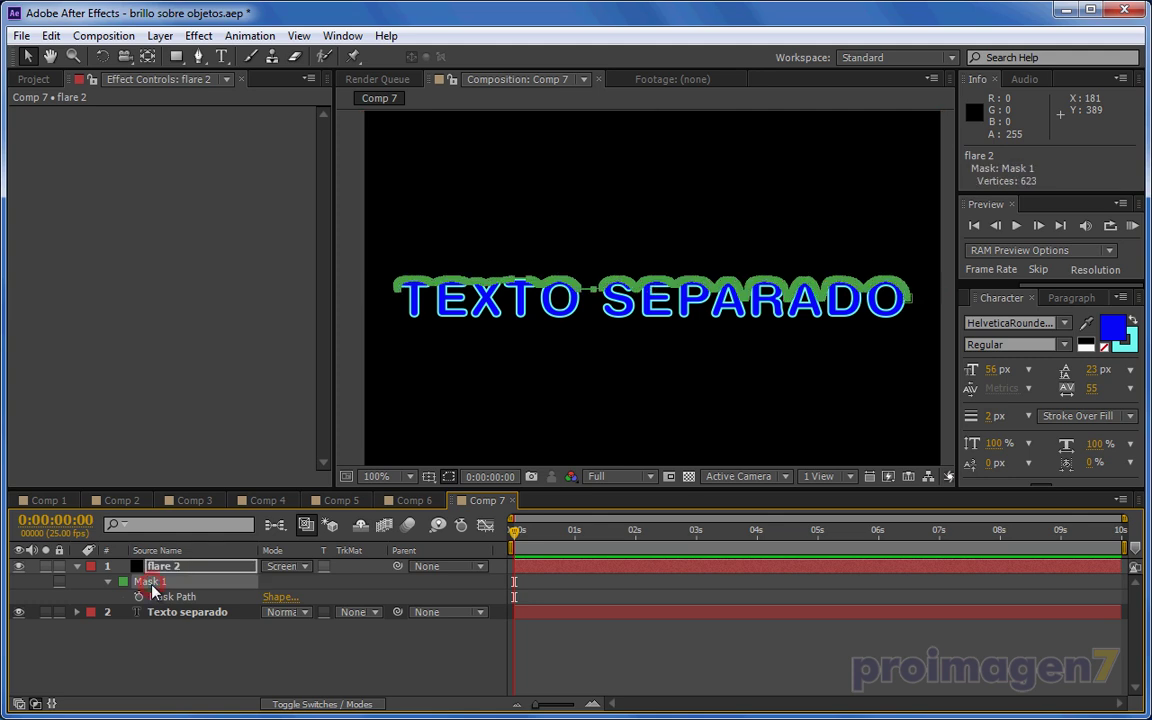
{"action": "left_click", "coordinate": [157, 597]}
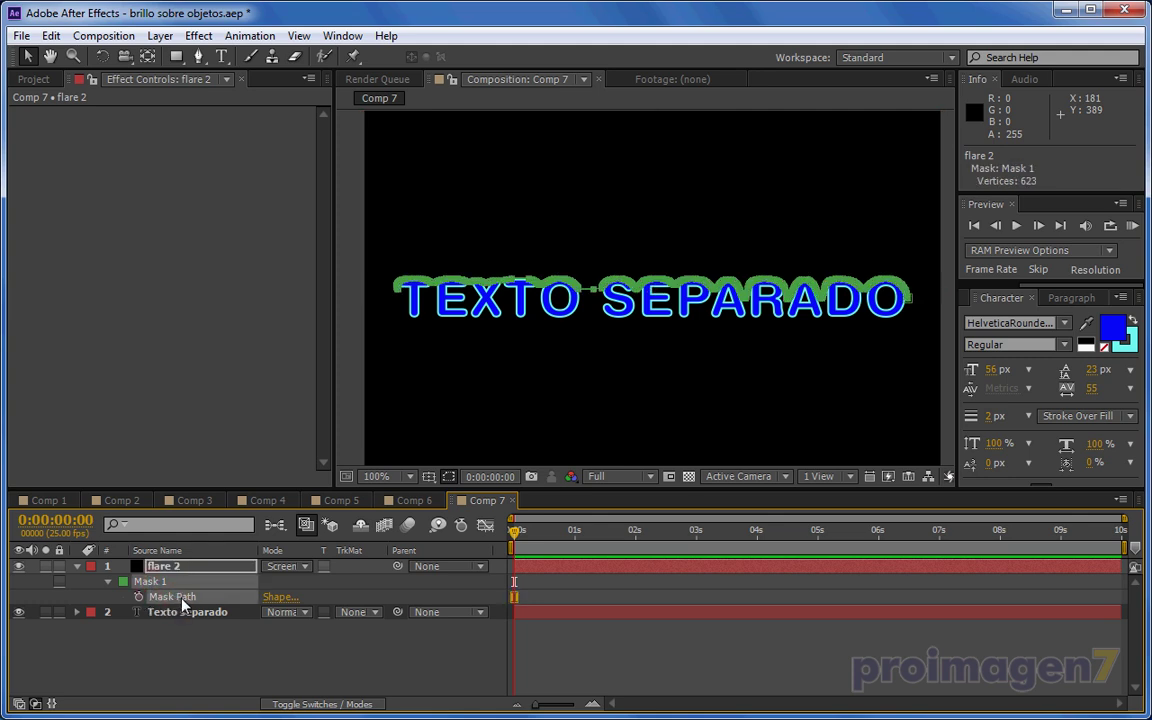
{"action": "left_click", "coordinate": [51, 36]}
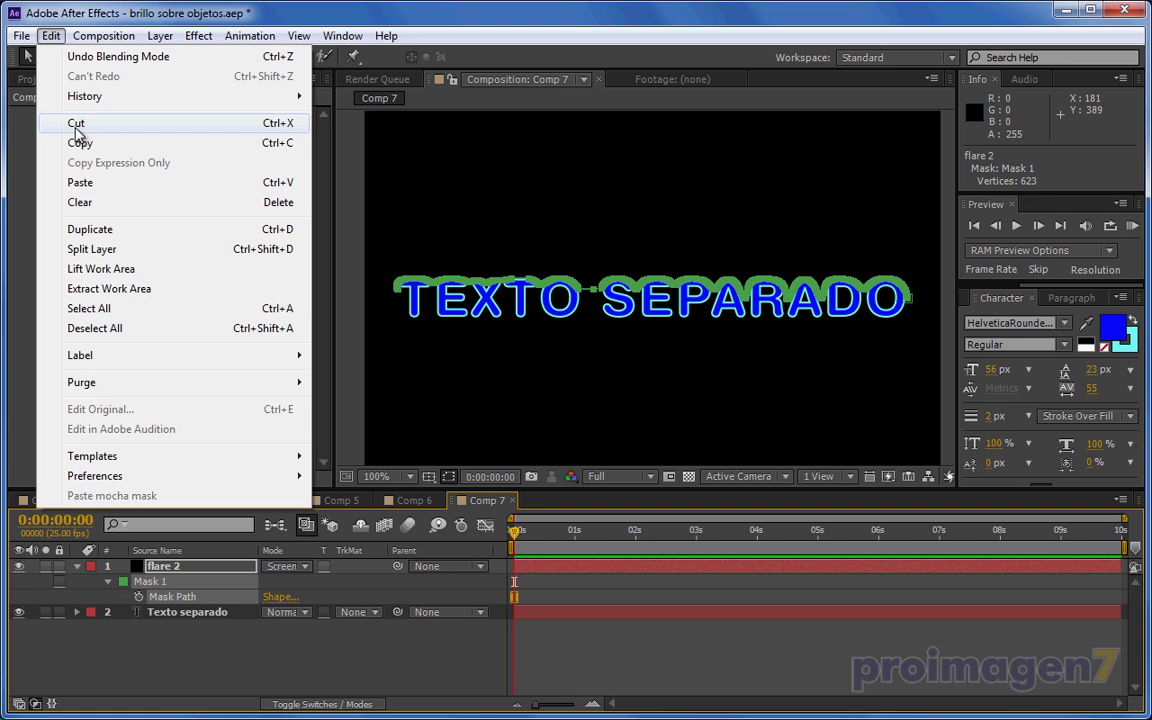
{"action": "left_click", "coordinate": [75, 126]}
- Apply a Lens Flare effect to flare 2 and select its Flare Center property
{"action": "left_click", "coordinate": [190, 568]}
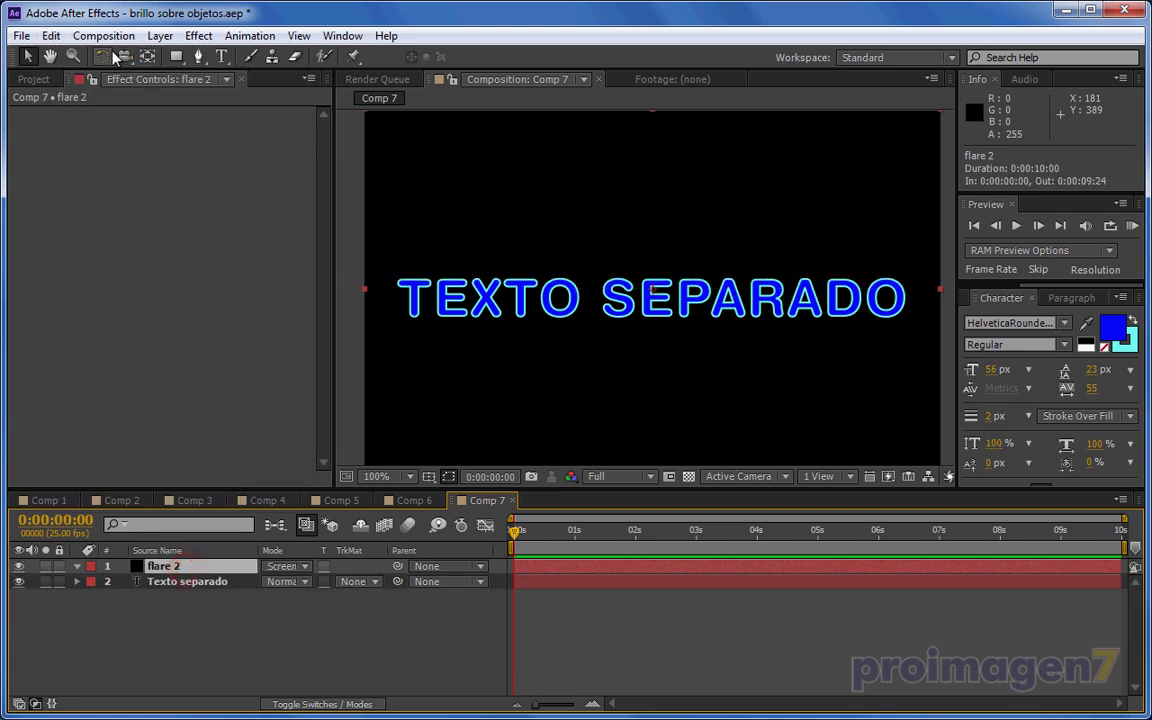
{"action": "left_click", "coordinate": [196, 38]}
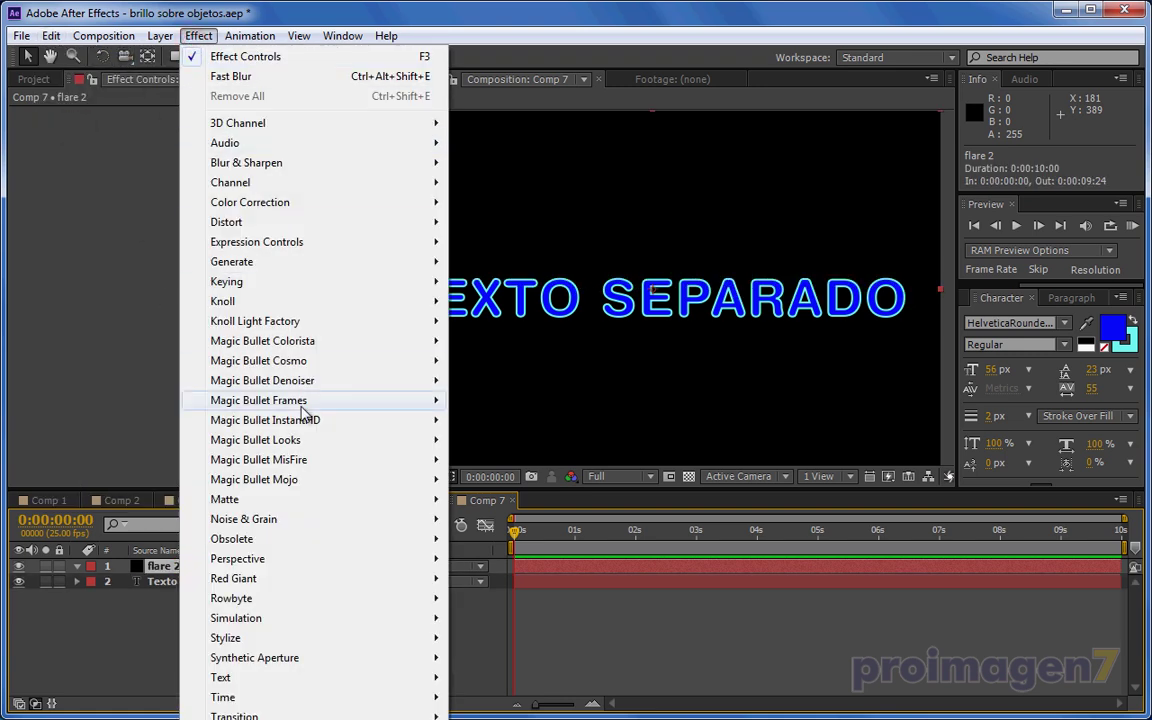
{"action": "mouse_move", "coordinate": [314, 263]}
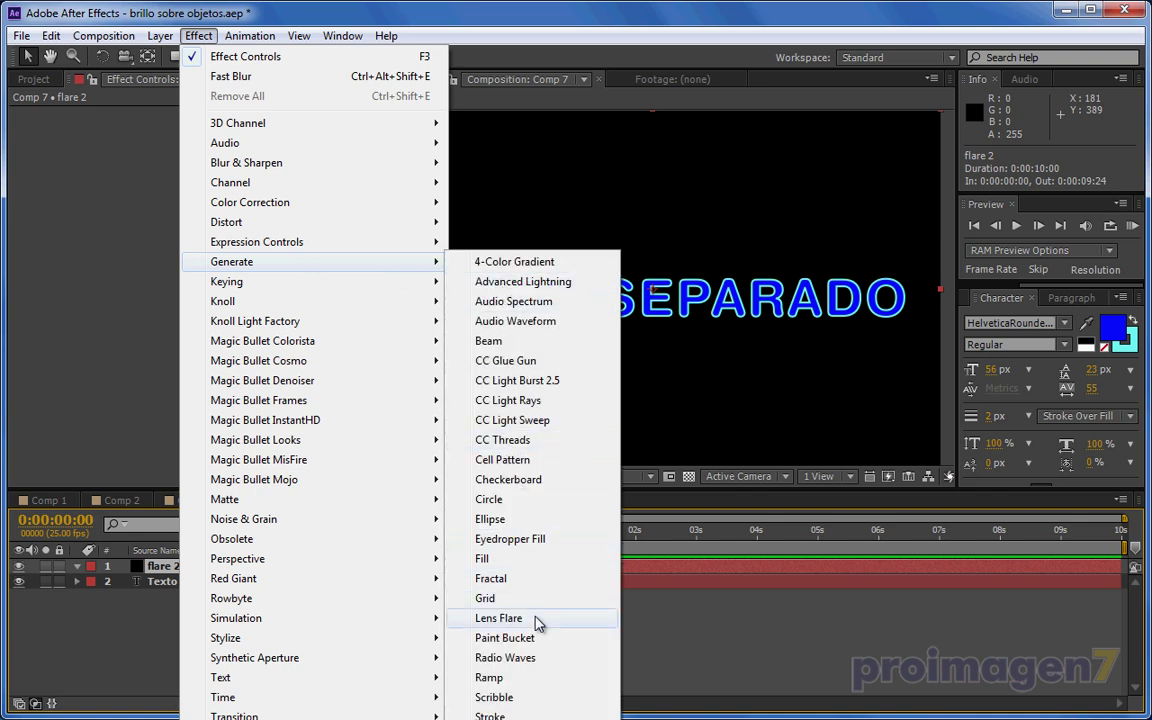
{"action": "left_click", "coordinate": [524, 620]}
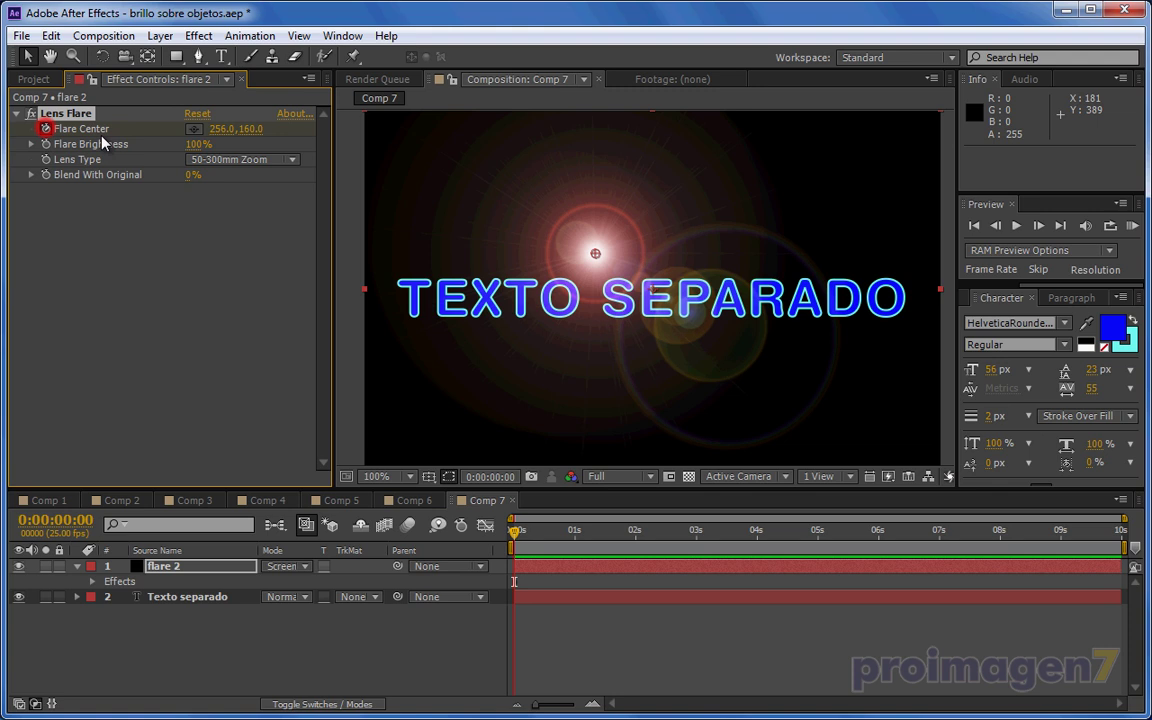
{"action": "left_click", "coordinate": [193, 567]}
{"action": "key", "text": "u"}
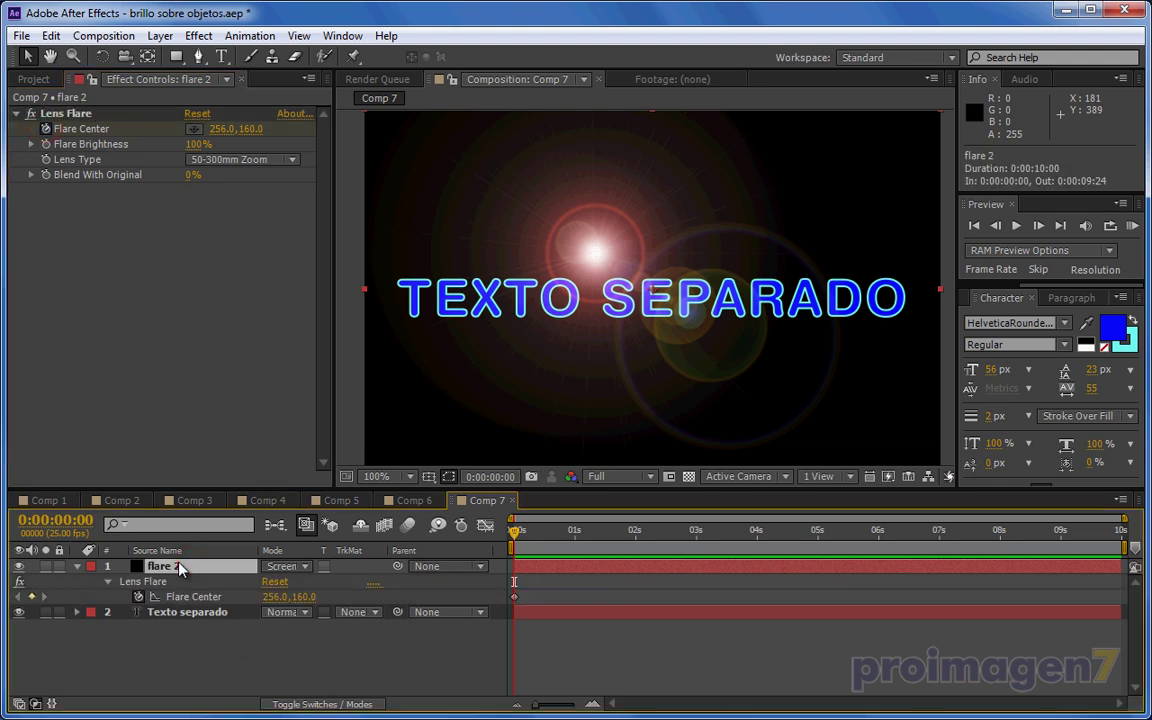
{"action": "left_click", "coordinate": [185, 598]}
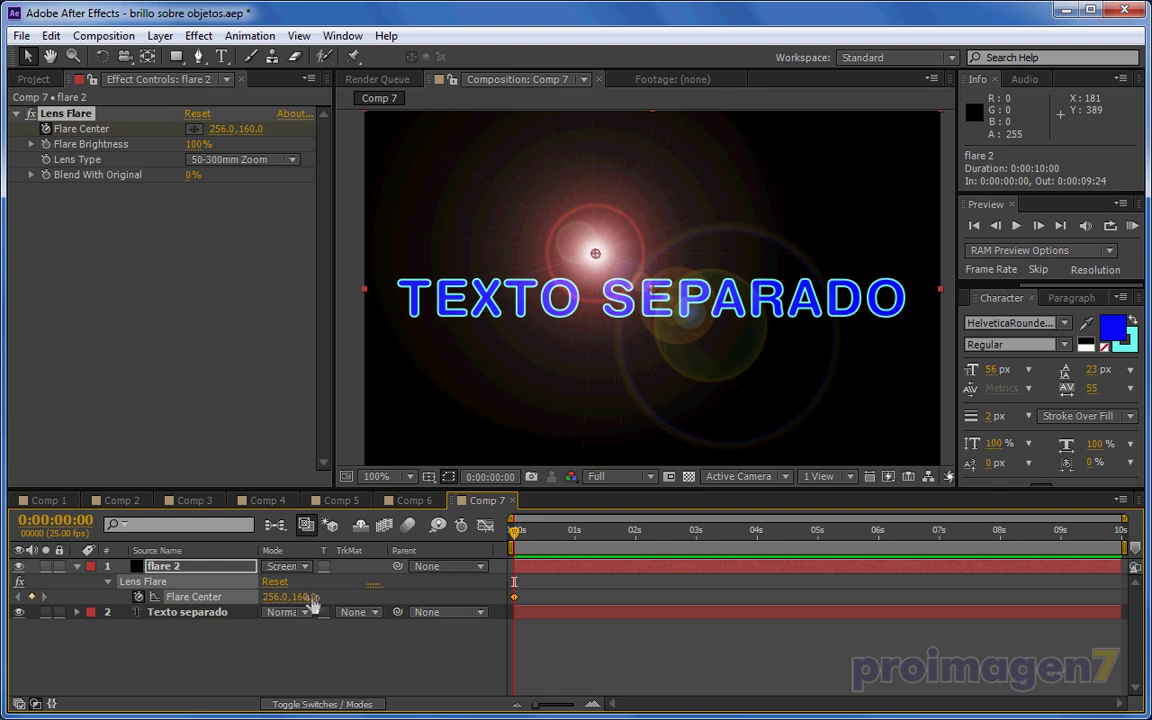
- Paste the mask path as Flare Center keyframes and play back the animation
{"action": "left_click", "coordinate": [51, 35]}
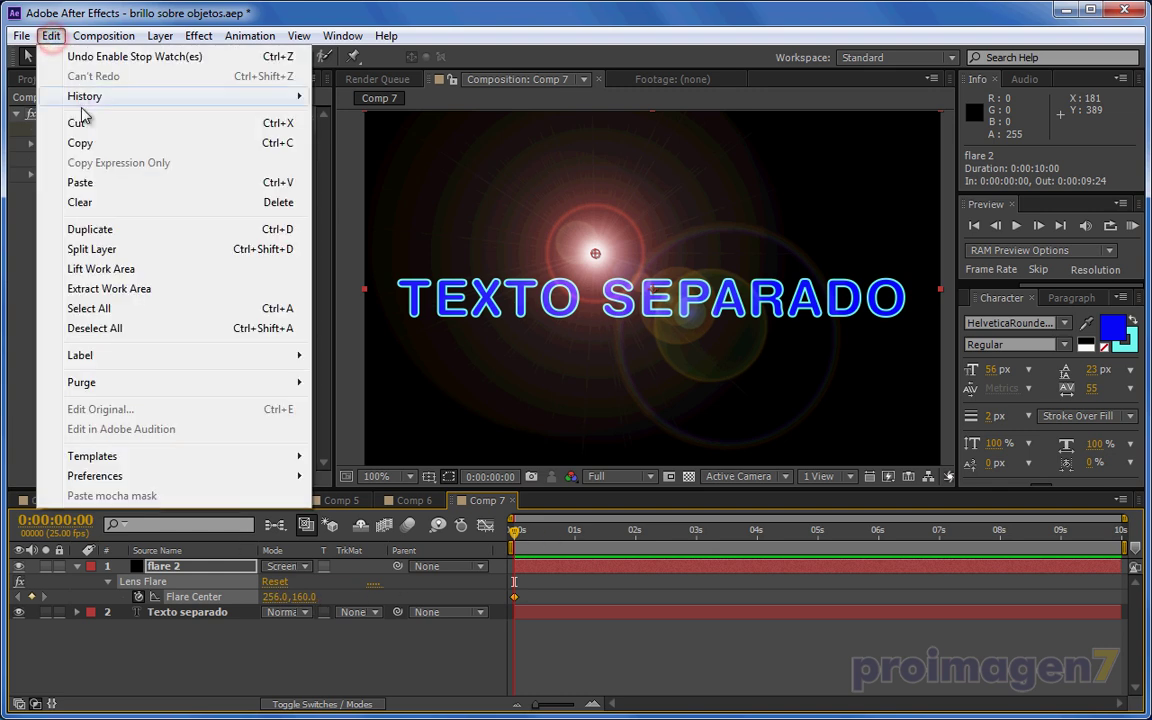
{"action": "left_click", "coordinate": [85, 180]}
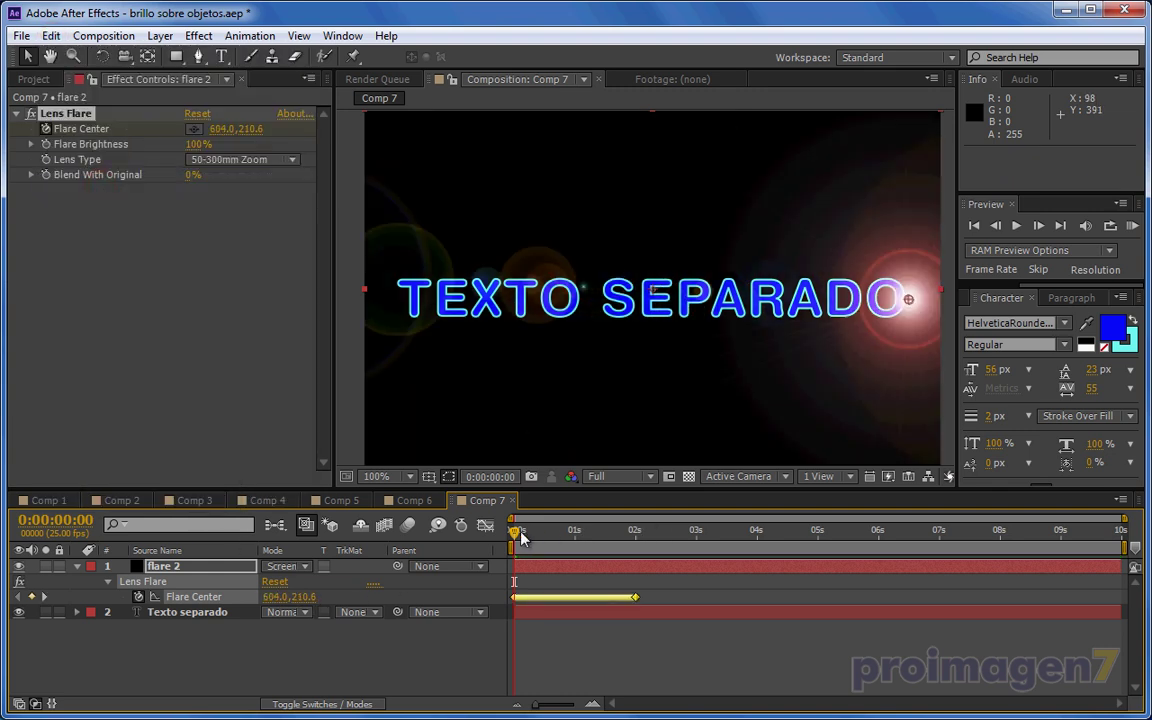
{"action": "left_click_drag", "start_coordinate": [516, 533], "coordinate": [547, 540]}
{"action": "key", "text": "space"}
{"action": "key", "text": "space"}
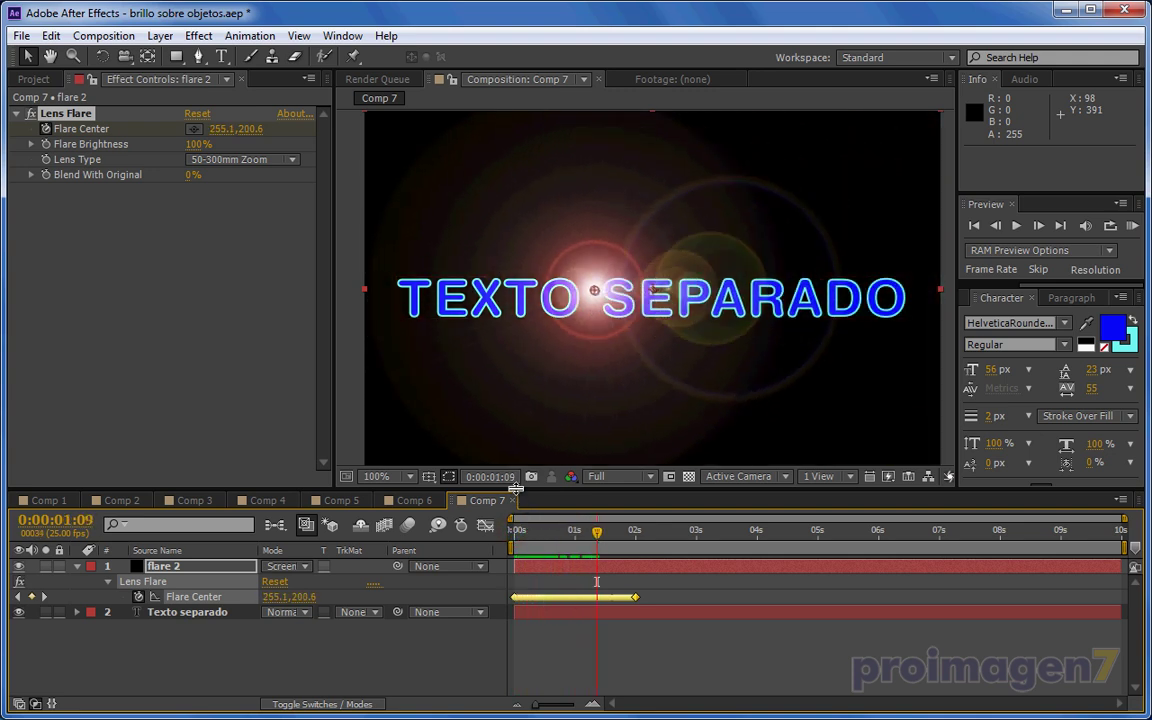
{"action": "left_click_drag", "start_coordinate": [515, 488], "coordinate": [515, 408]}
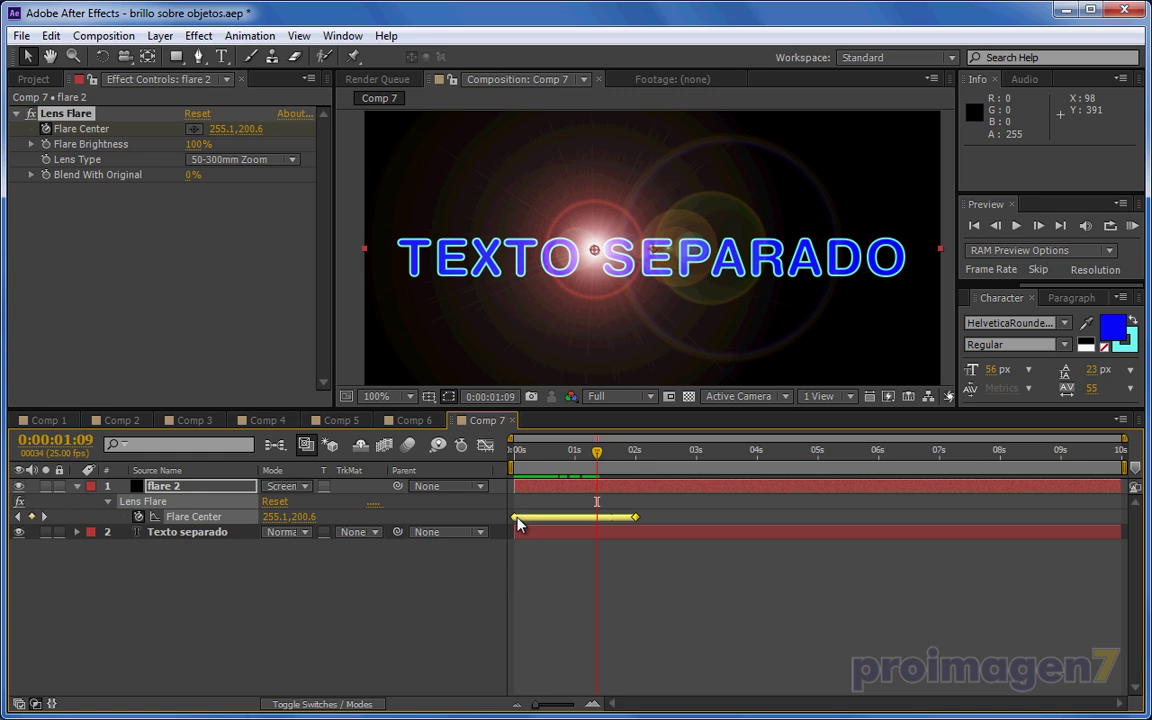
- Time-reverse the two Flare Center keyframes so the flare sweeps left to right
{"action": "right_click", "coordinate": [518, 522]}
{"action": "mouse_move", "coordinate": [600, 717]}
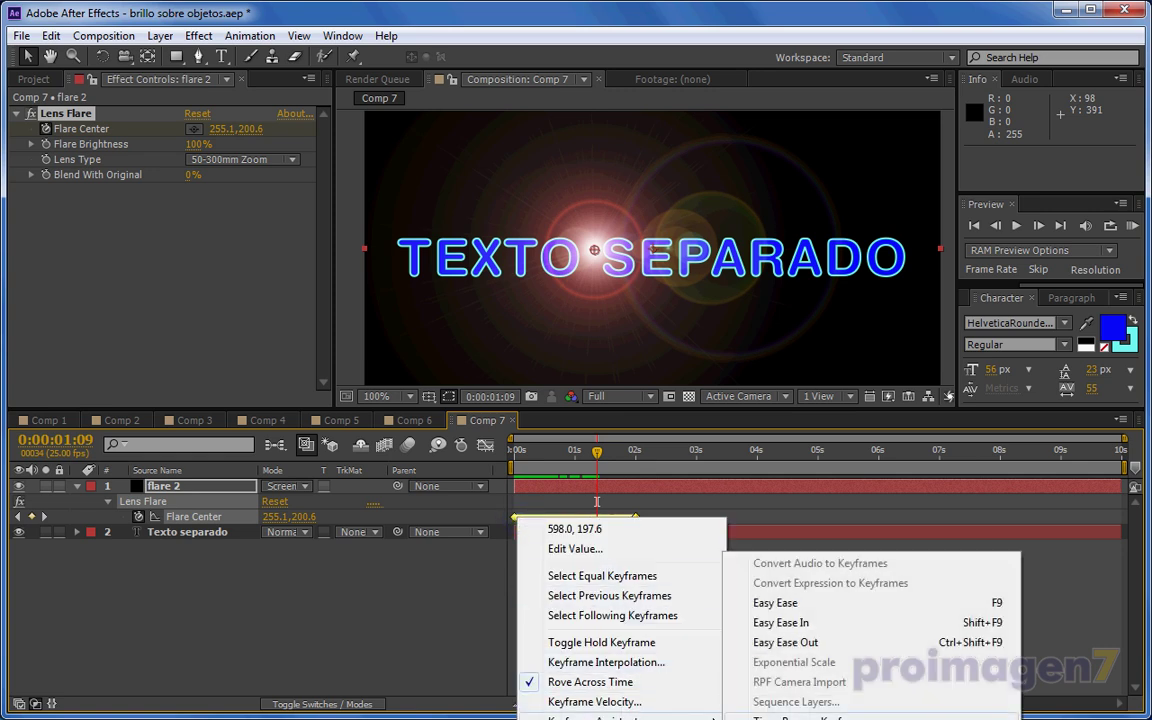
{"action": "left_click", "coordinate": [442, 622]}
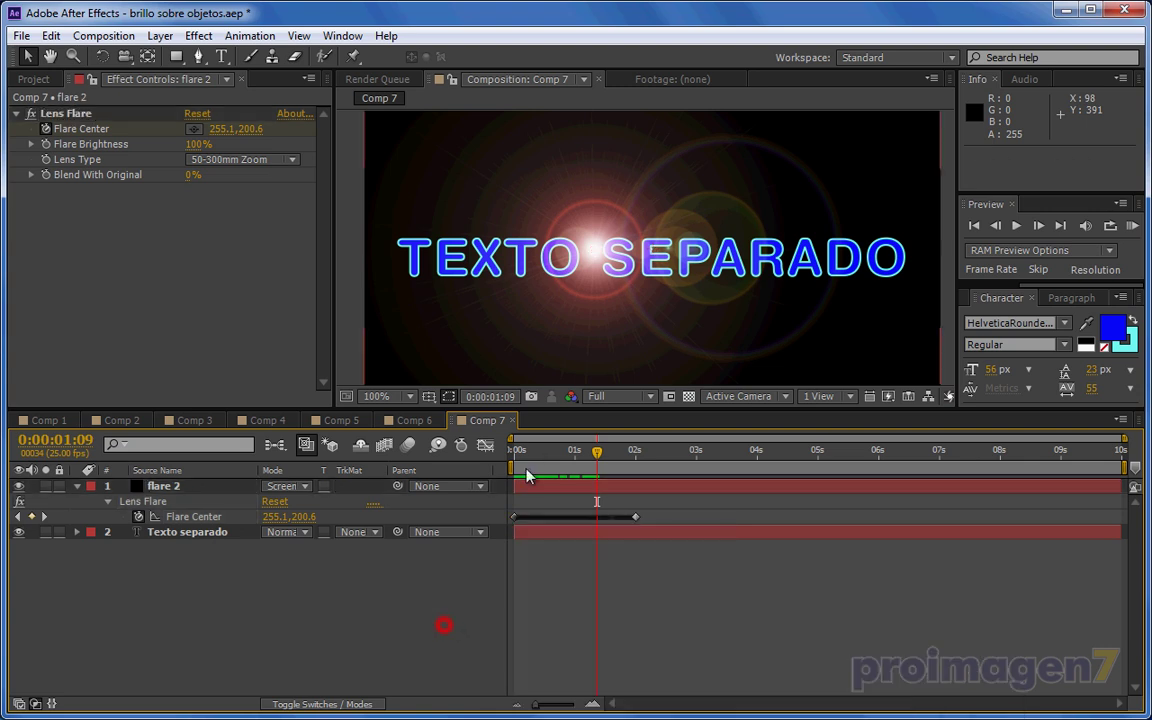
{"action": "left_click_drag", "start_coordinate": [533, 408], "coordinate": [536, 357]}
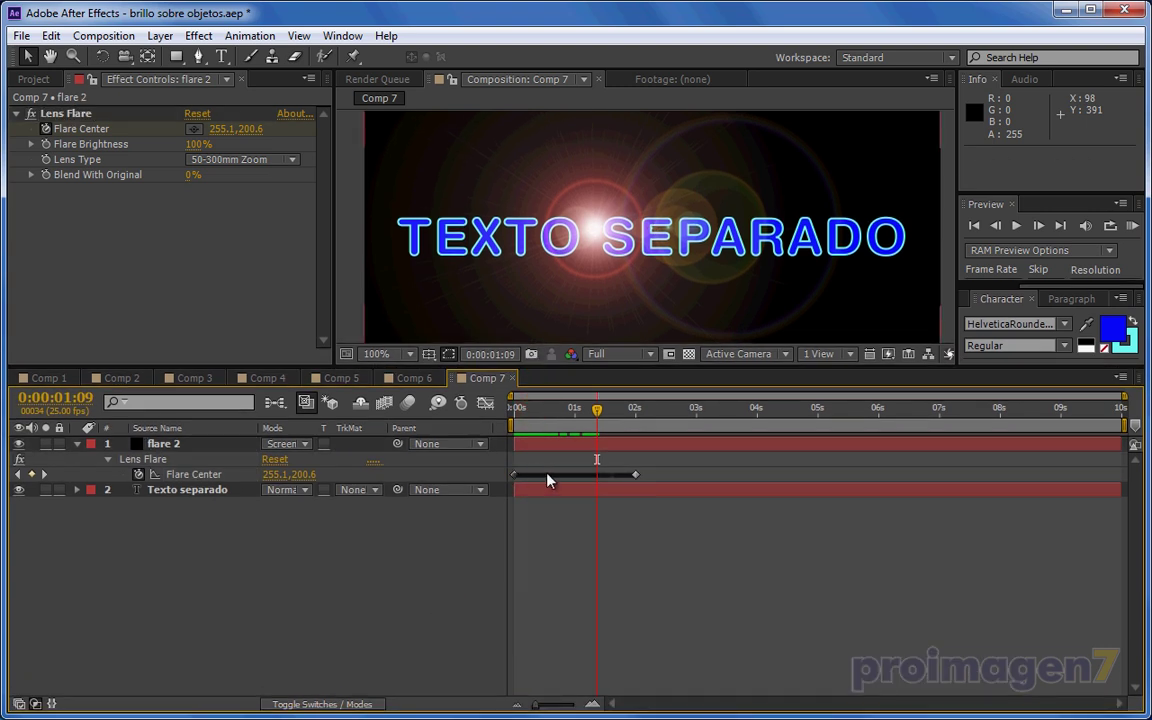
{"action": "left_click_drag", "start_coordinate": [657, 480], "coordinate": [505, 478]}
{"action": "right_click", "coordinate": [538, 476]}
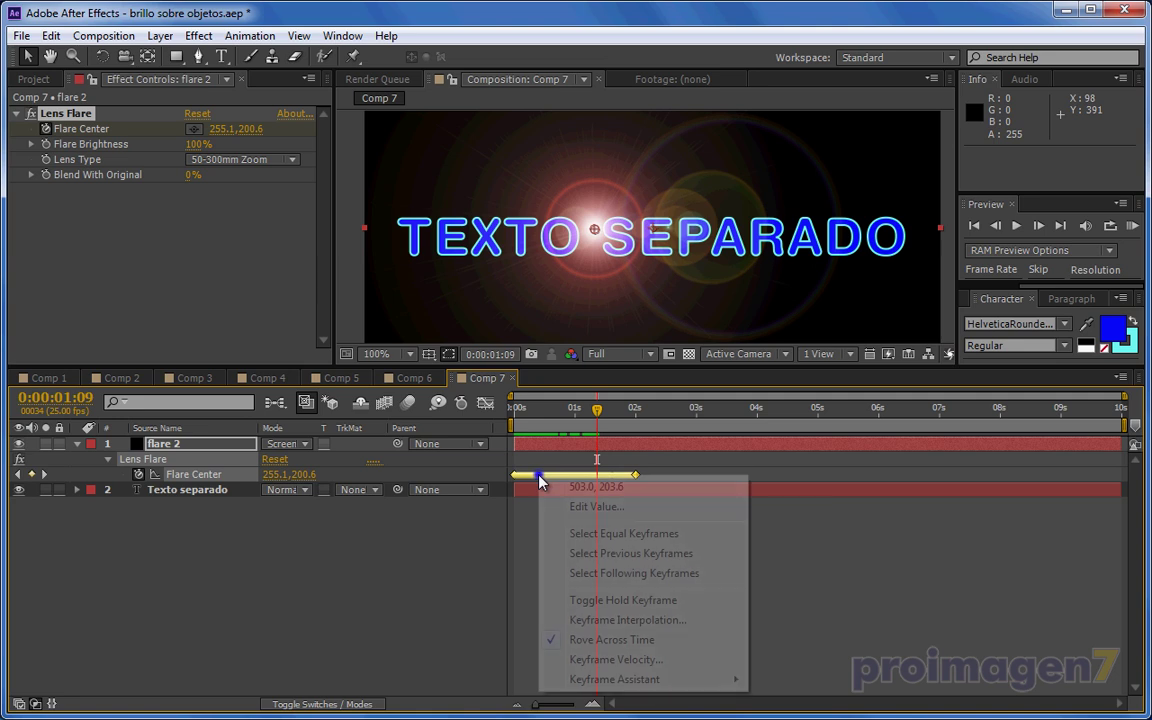
{"action": "mouse_move", "coordinate": [663, 679]}
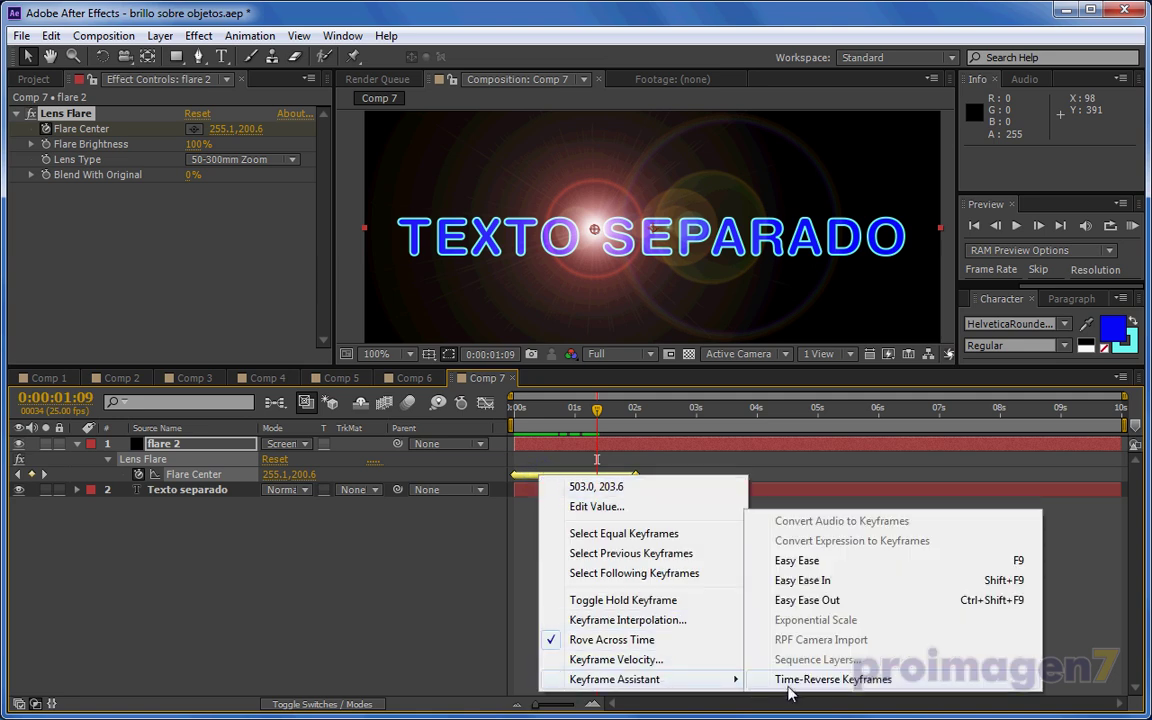
{"action": "left_click", "coordinate": [788, 690]}
{"action": "left_click", "coordinate": [697, 588]}
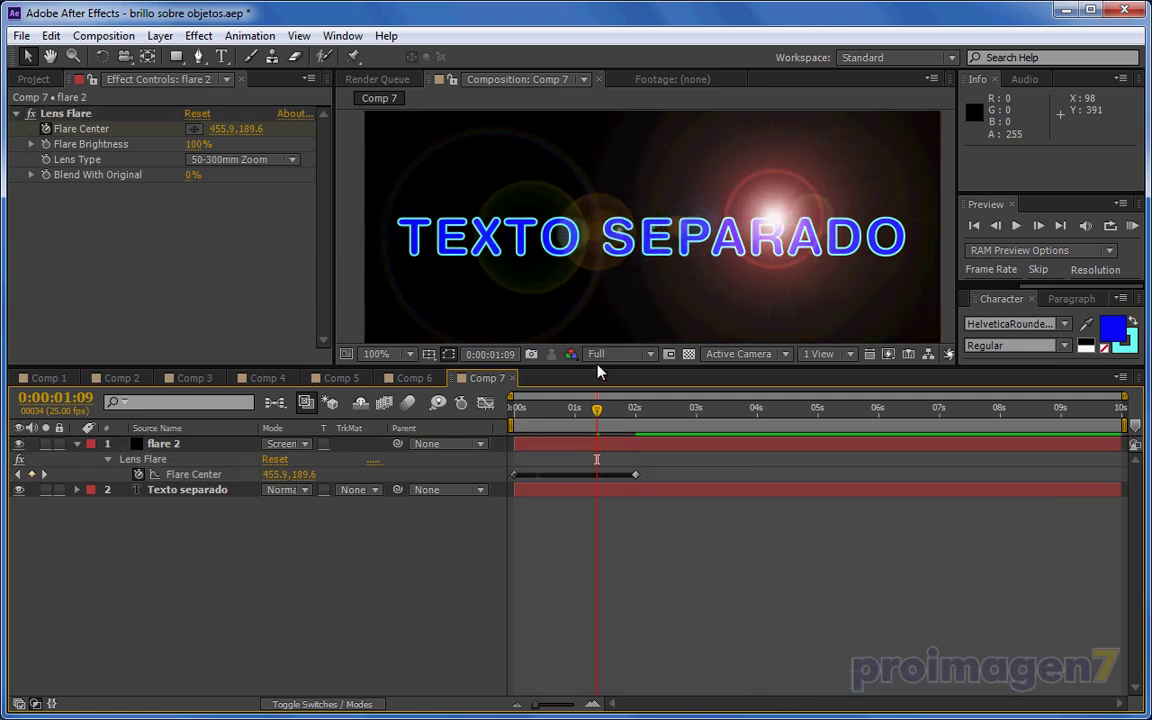
- Move the flare's starting position left to 9.0, 195.6 and preview the sweep
{"action": "left_click_drag", "start_coordinate": [596, 367], "coordinate": [604, 500]}
{"action": "mouse_move", "coordinate": [601, 563]}
{"action": "left_mouse_down"}
{"action": "mouse_move", "coordinate": [530, 554]}
{"action": "mouse_move", "coordinate": [650, 556]}
{"action": "mouse_move", "coordinate": [637, 555]}
{"action": "left_mouse_up"}
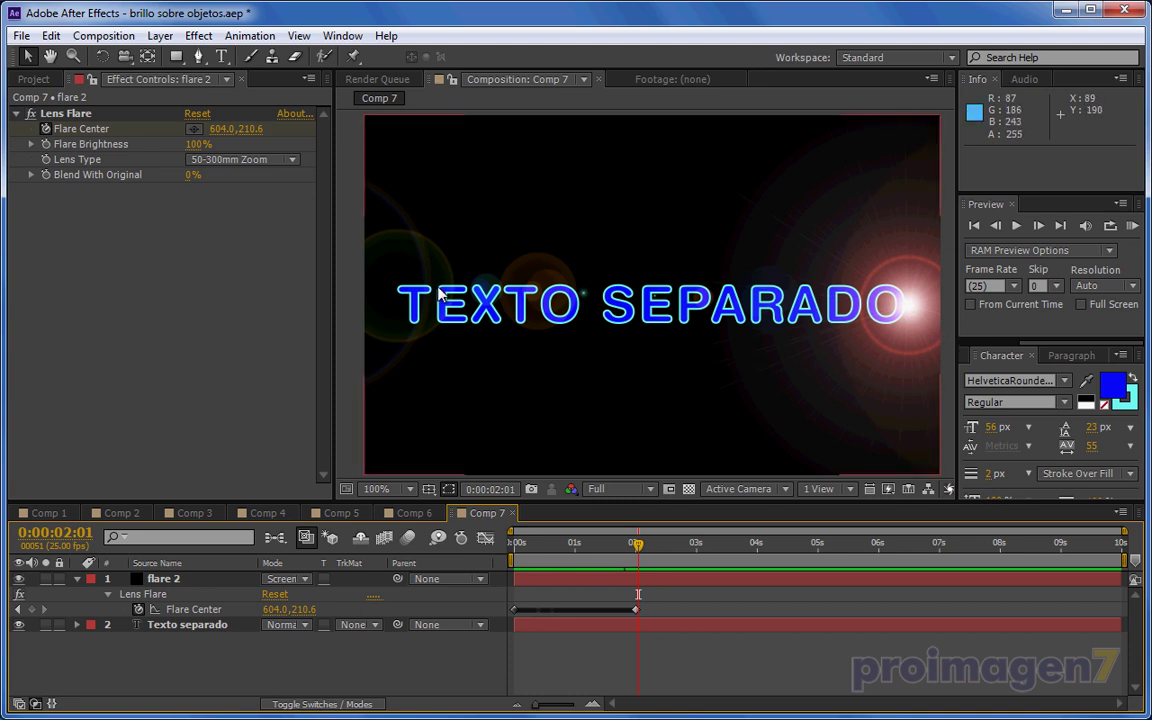
{"action": "left_click_drag", "start_coordinate": [542, 537], "coordinate": [505, 545]}
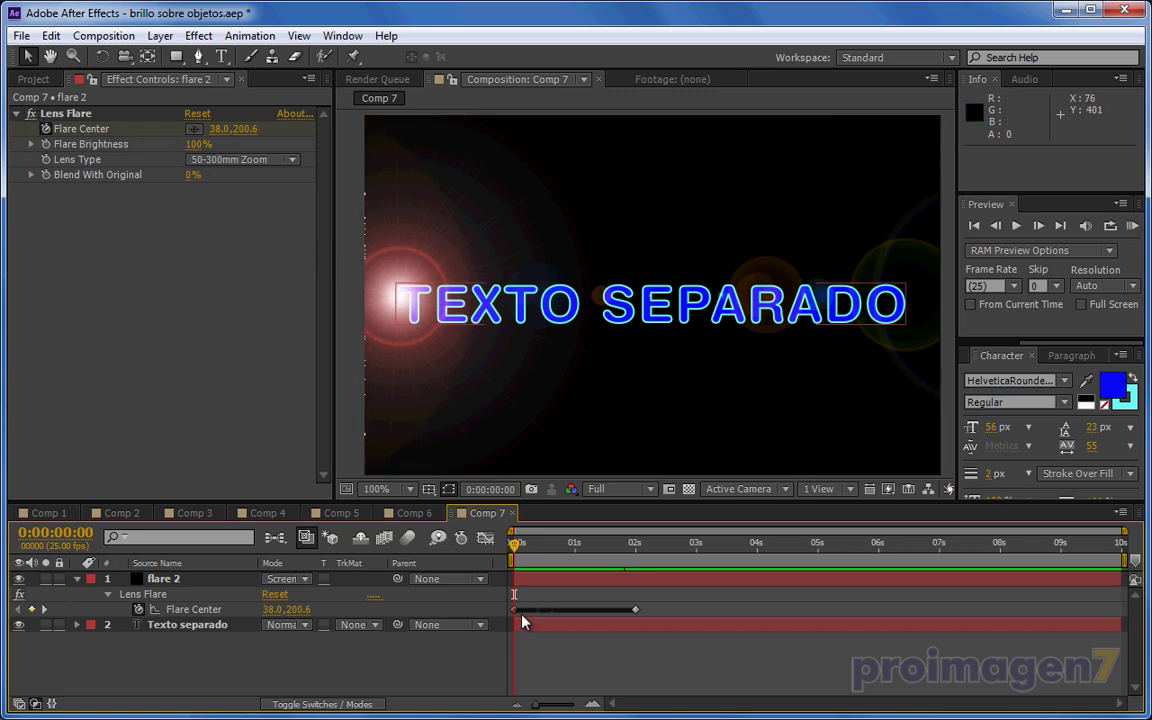
{"action": "mouse_move", "coordinate": [216, 129]}
{"action": "left_mouse_down"}
{"action": "mouse_move", "coordinate": [203, 140]}
{"action": "mouse_move", "coordinate": [227, 132]}
{"action": "left_mouse_up"}
{"action": "left_click_drag", "start_coordinate": [517, 547], "coordinate": [600, 546]}
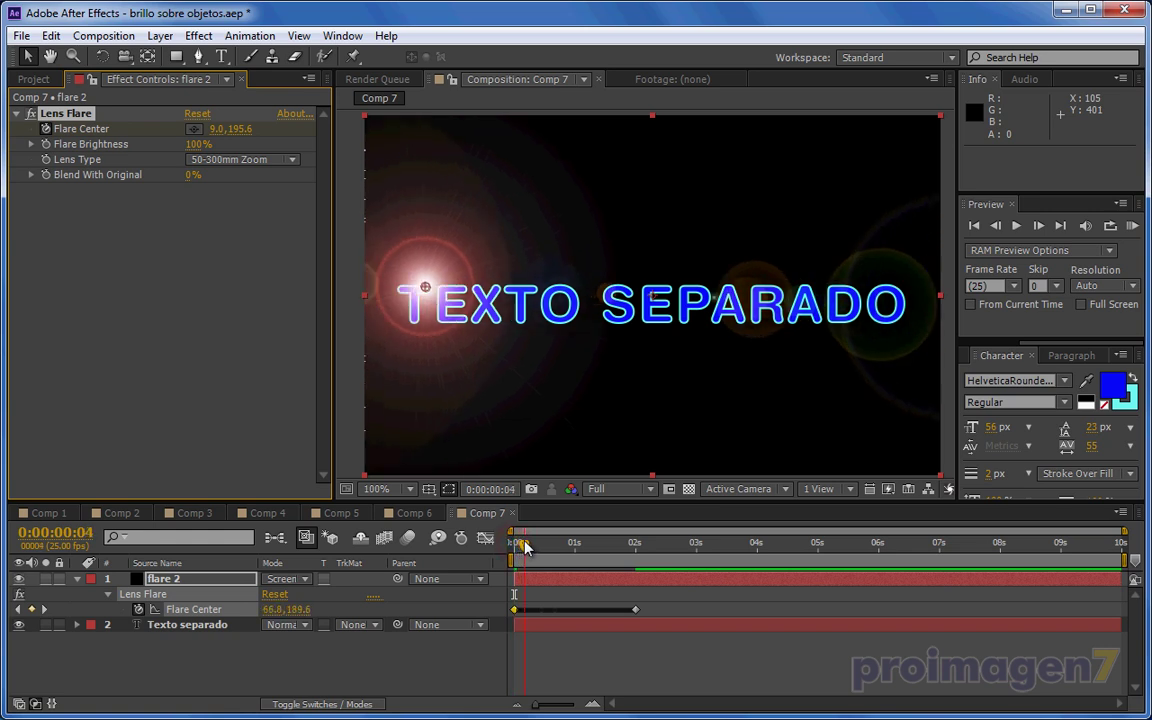
{"action": "left_click", "coordinate": [515, 545]}
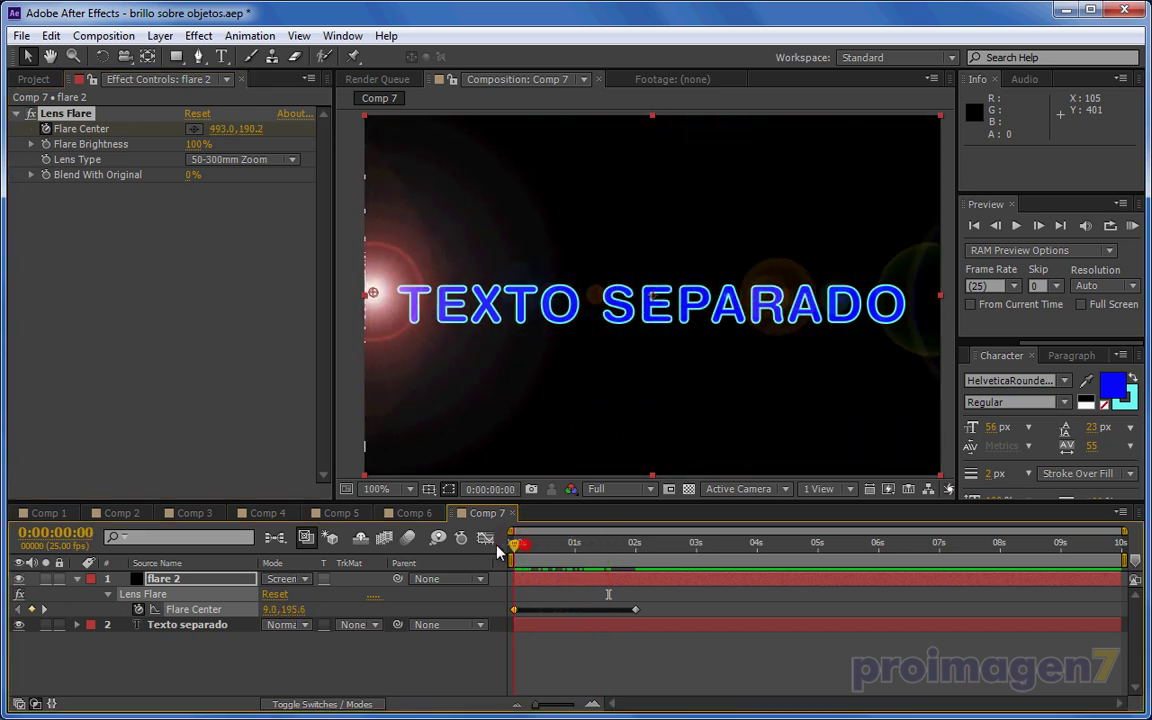
{"action": "left_click_drag", "start_coordinate": [515, 598], "coordinate": [545, 600]}
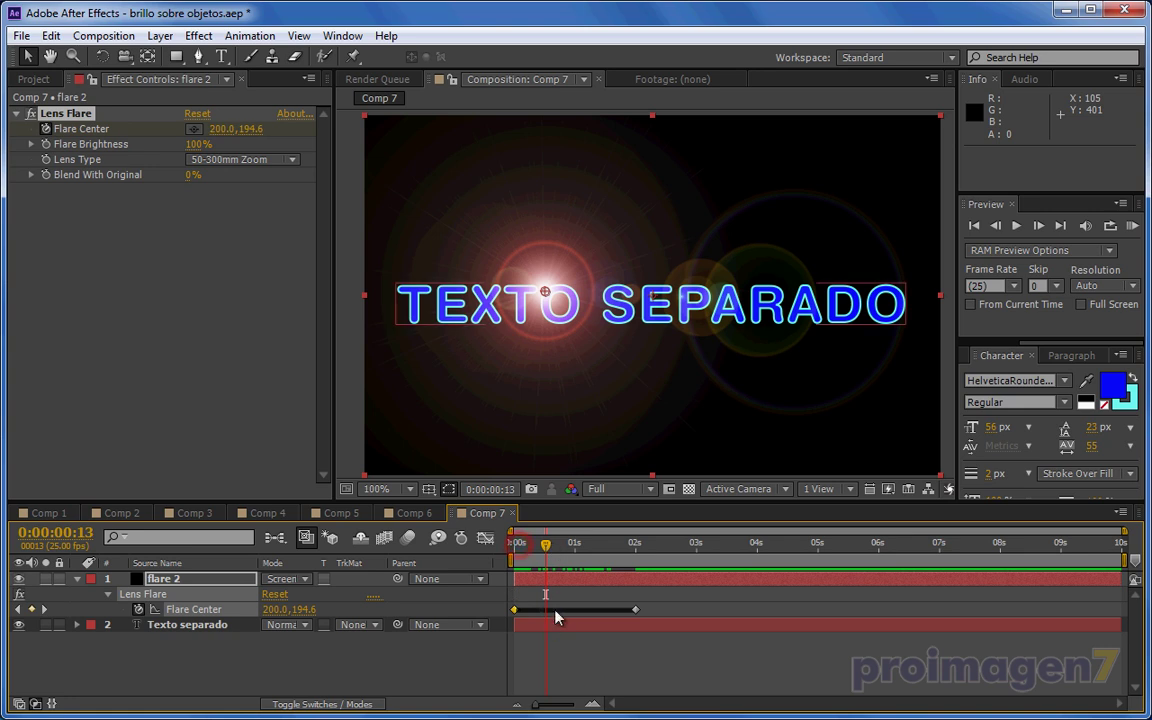
{"action": "left_click", "coordinate": [515, 545]}
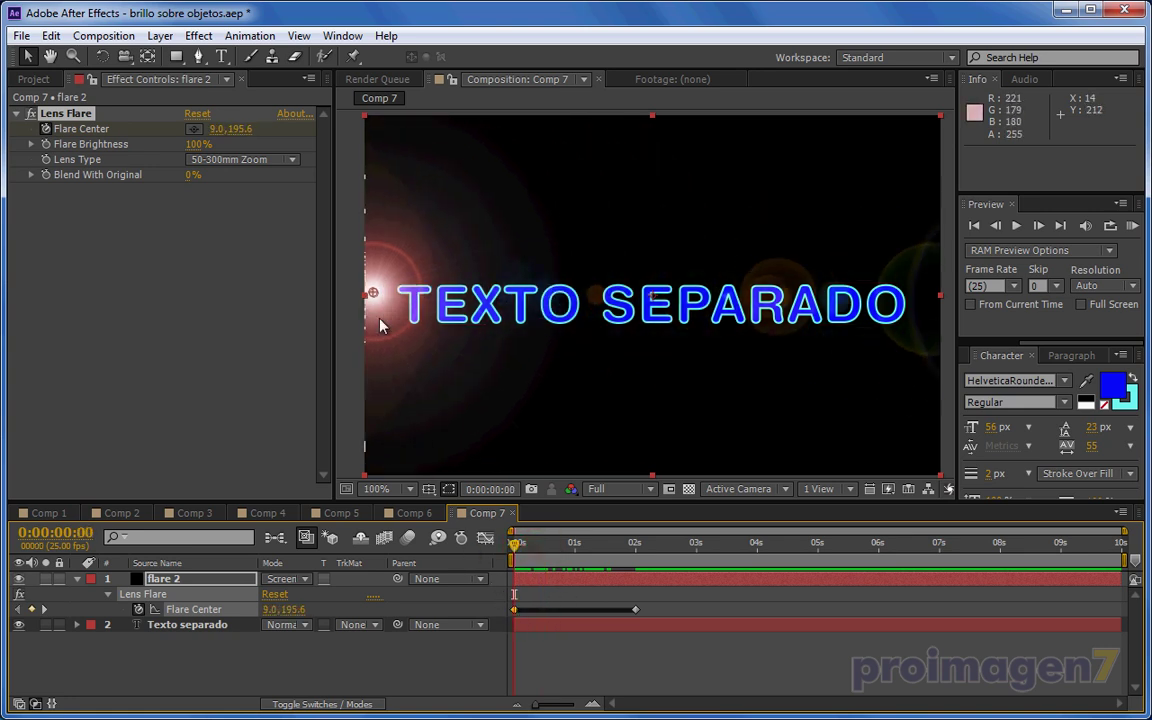
{"action": "left_click_drag", "start_coordinate": [515, 545], "coordinate": [635, 548]}
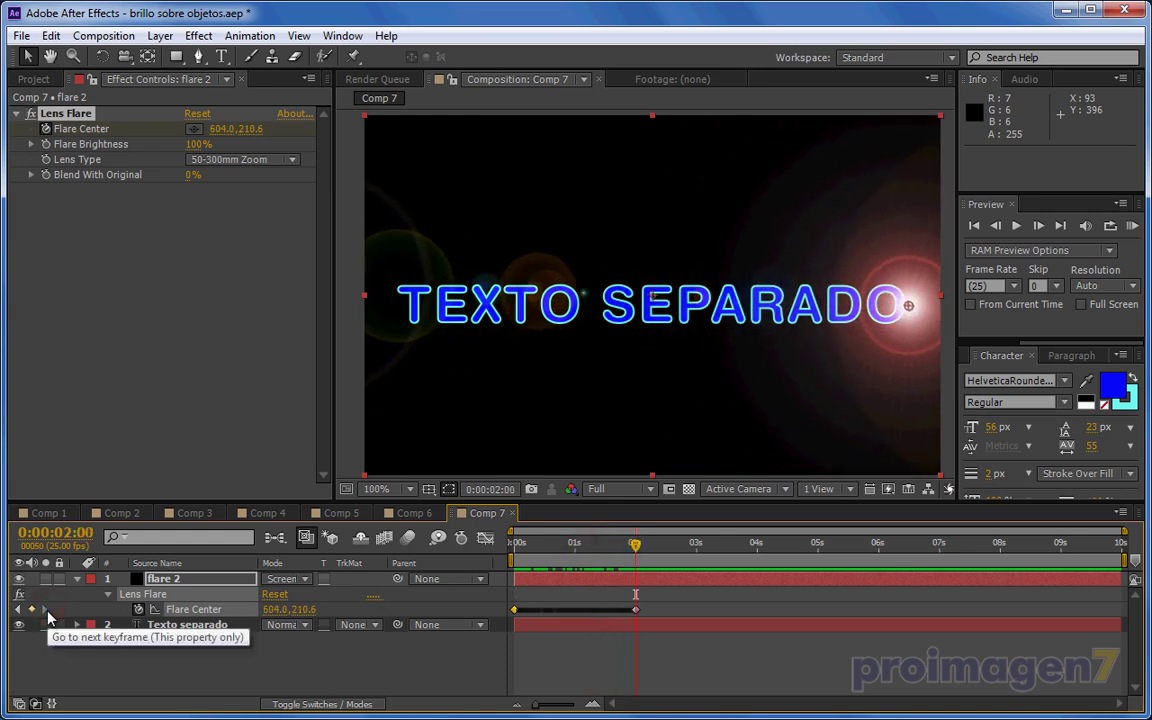
- Set the final Flare Center keyframe to 620.0, 225.6, past SEPARADO
{"action": "left_click", "coordinate": [17, 608]}
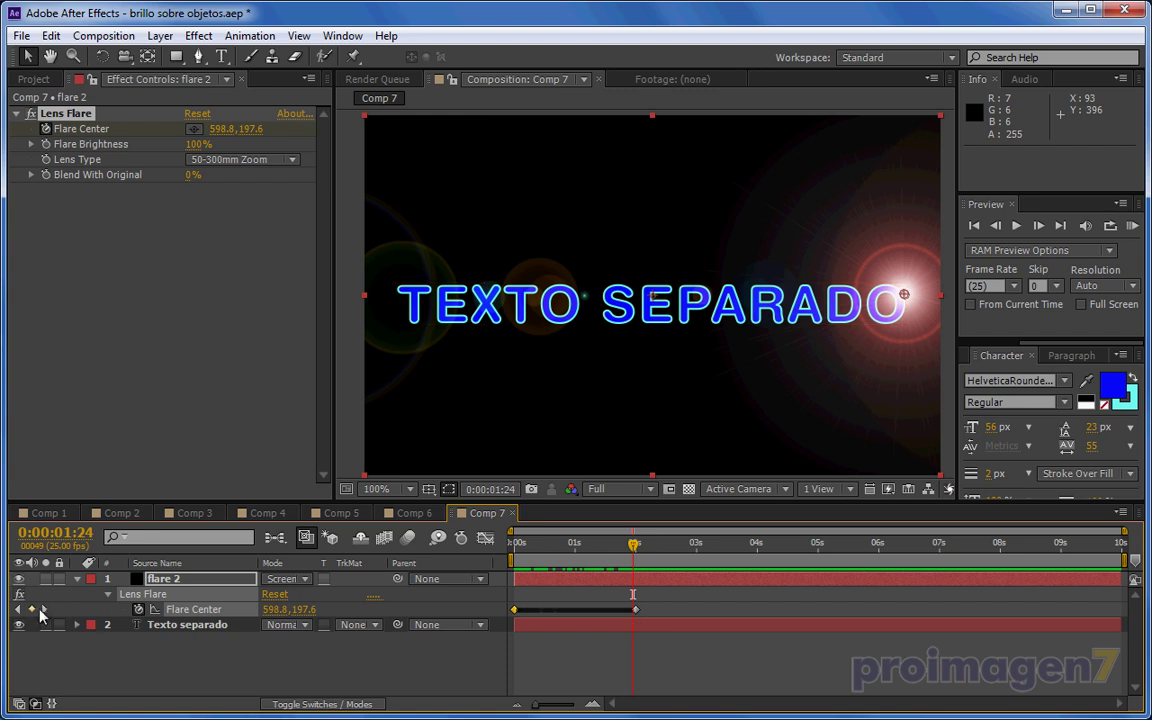
{"action": "left_click", "coordinate": [44, 608]}
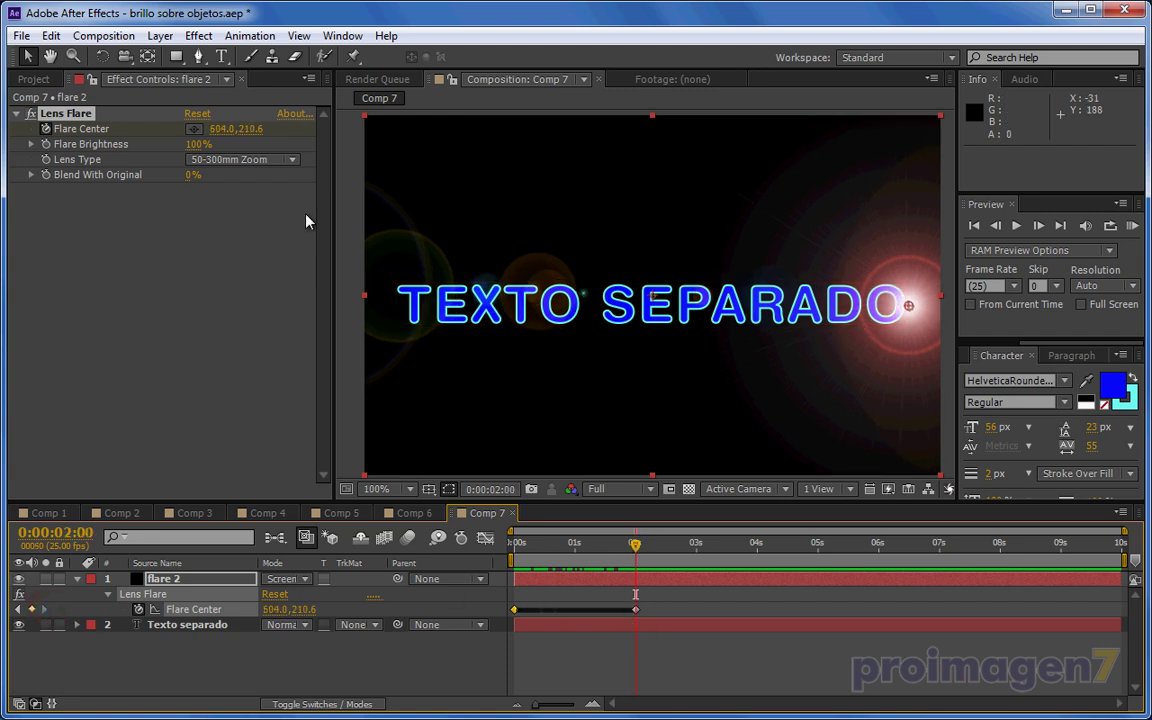
{"action": "mouse_move", "coordinate": [240, 129]}
{"action": "left_mouse_down"}
{"action": "mouse_move", "coordinate": [227, 131]}
{"action": "mouse_move", "coordinate": [230, 147]}
{"action": "mouse_move", "coordinate": [236, 138]}
{"action": "left_mouse_up"}
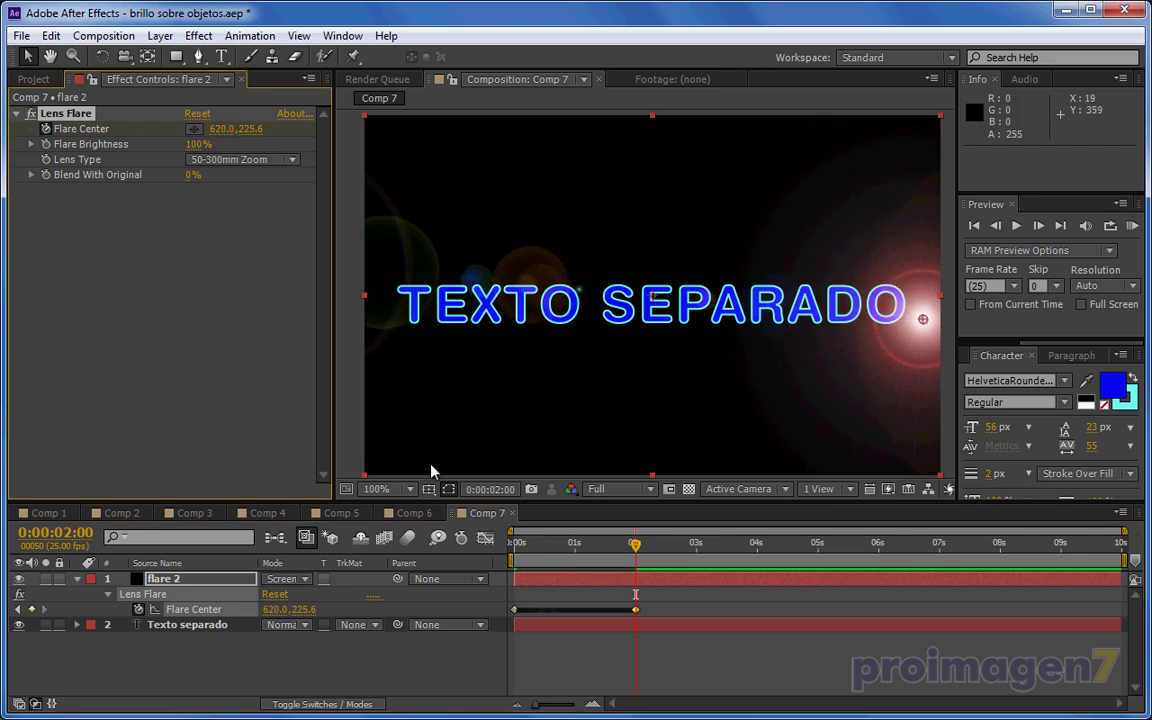
{"action": "mouse_move", "coordinate": [636, 556]}
{"action": "left_mouse_down"}
{"action": "mouse_move", "coordinate": [645, 545]}
{"action": "mouse_move", "coordinate": [631, 545]}
{"action": "left_mouse_up"}
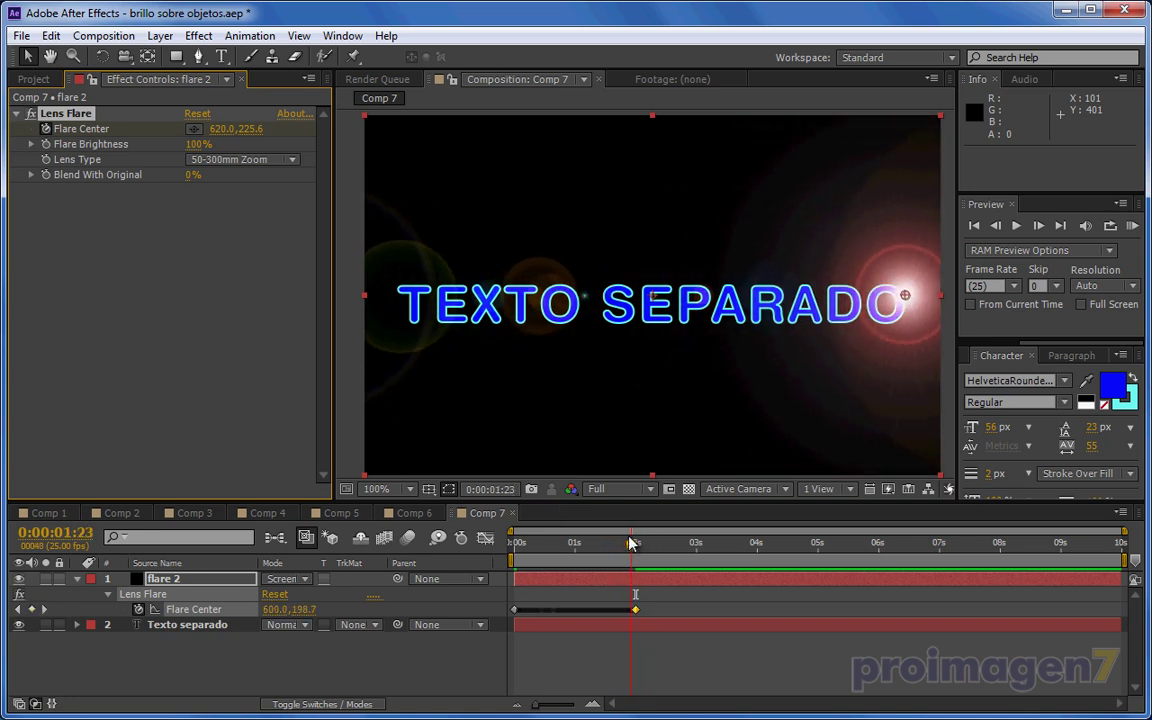
{"action": "left_click", "coordinate": [47, 148]}
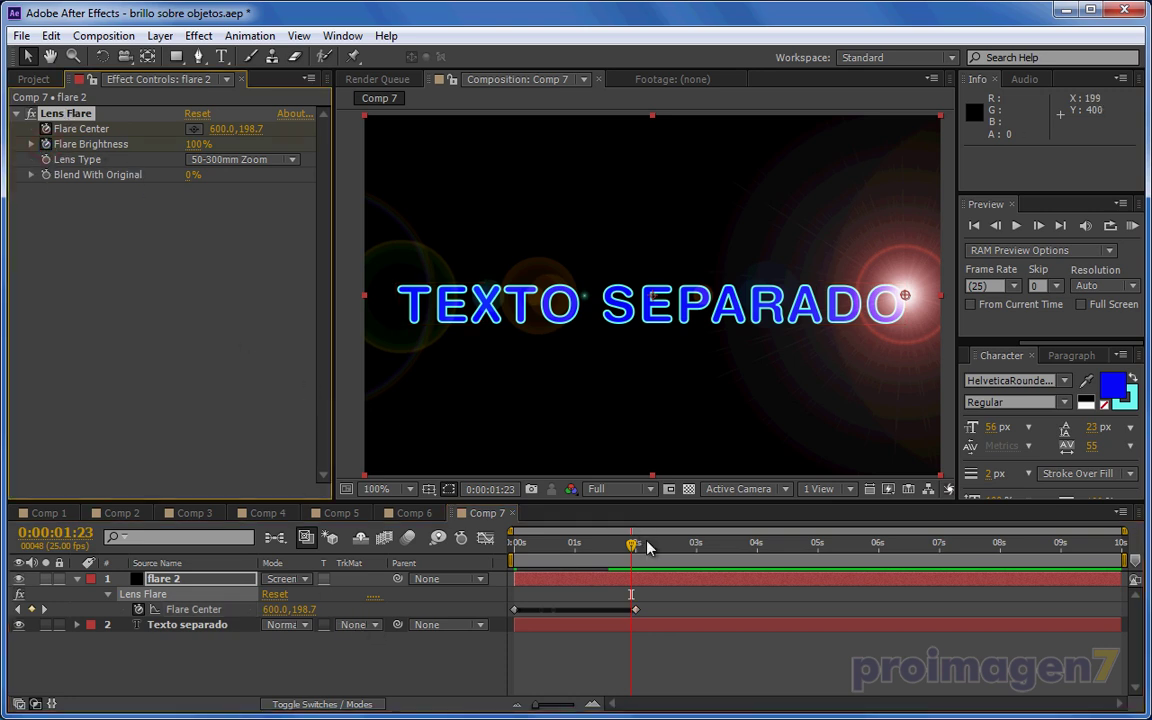
{"action": "left_click_drag", "start_coordinate": [631, 550], "coordinate": [635, 550]}
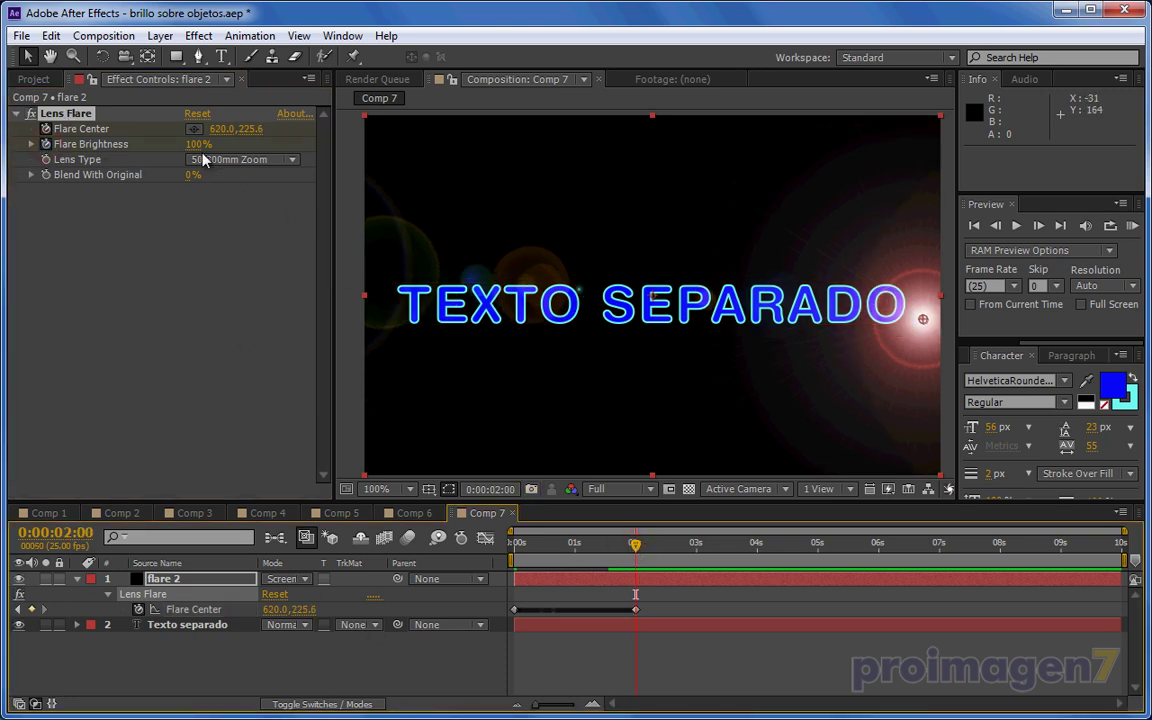
- Turn Flare Brightness down to 0% and reveal flare 2's keyframed properties
{"action": "left_click_drag", "start_coordinate": [198, 144], "coordinate": [154, 141]}
{"action": "left_click", "coordinate": [626, 546]}
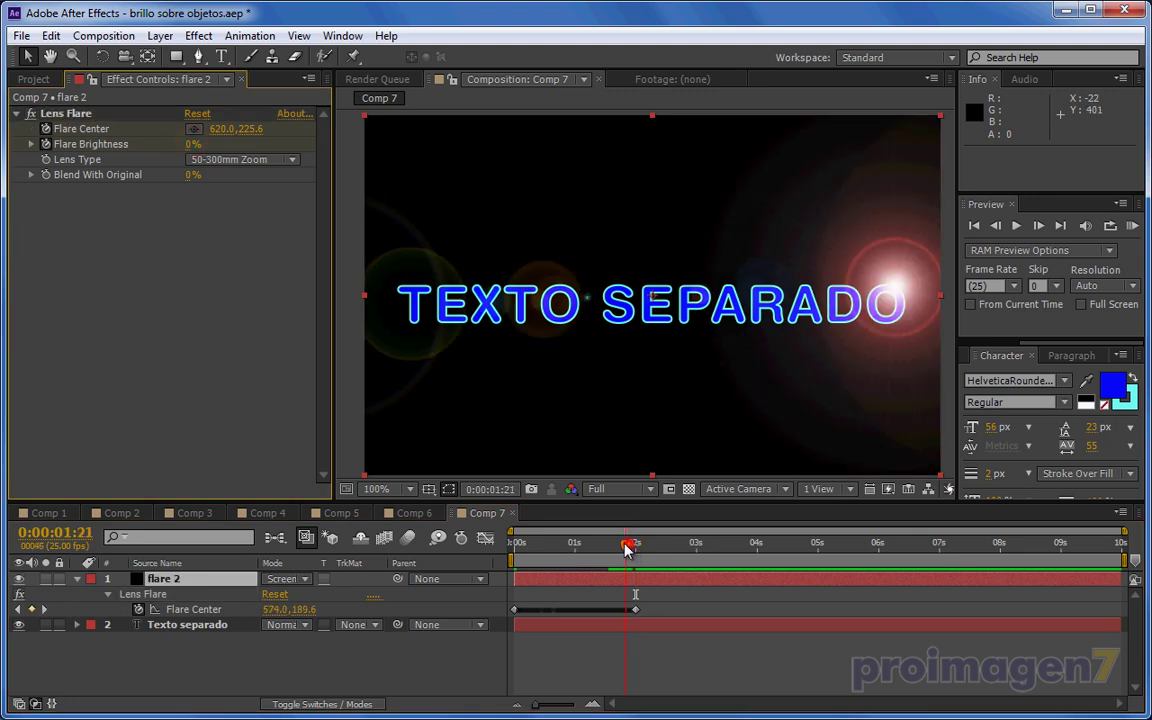
{"action": "left_click_drag", "start_coordinate": [626, 548], "coordinate": [490, 546]}
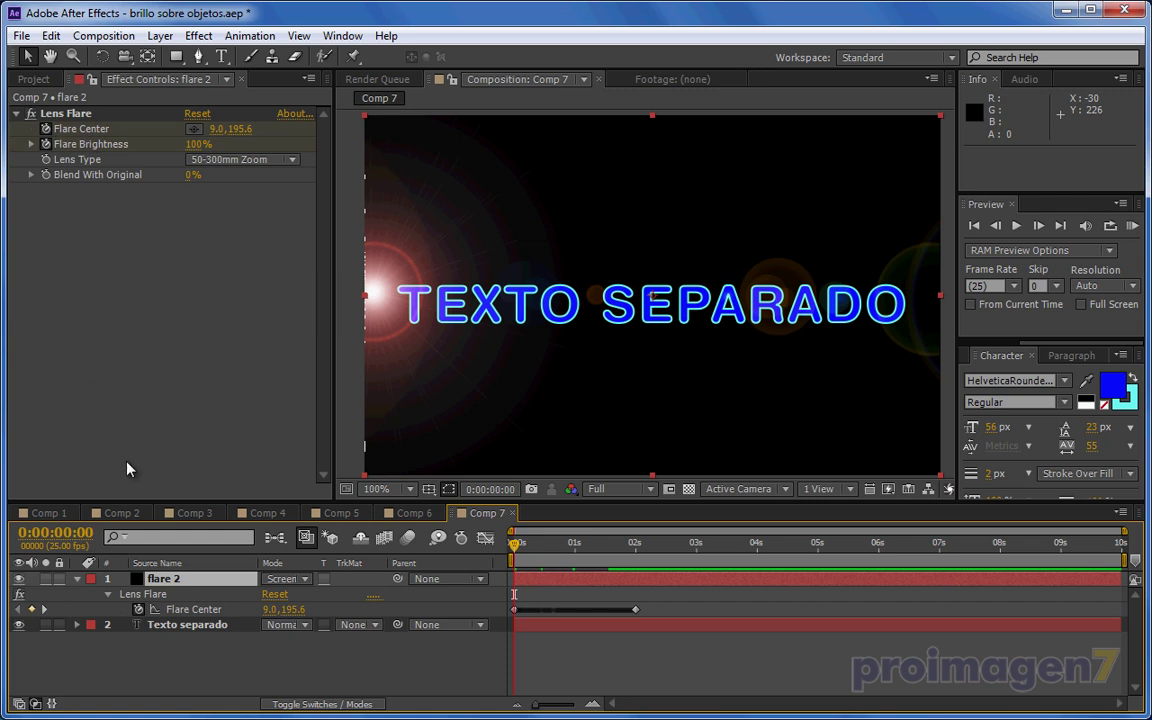
{"action": "left_click", "coordinate": [203, 583]}
{"action": "key", "text": "u"}
{"action": "key", "text": "u"}
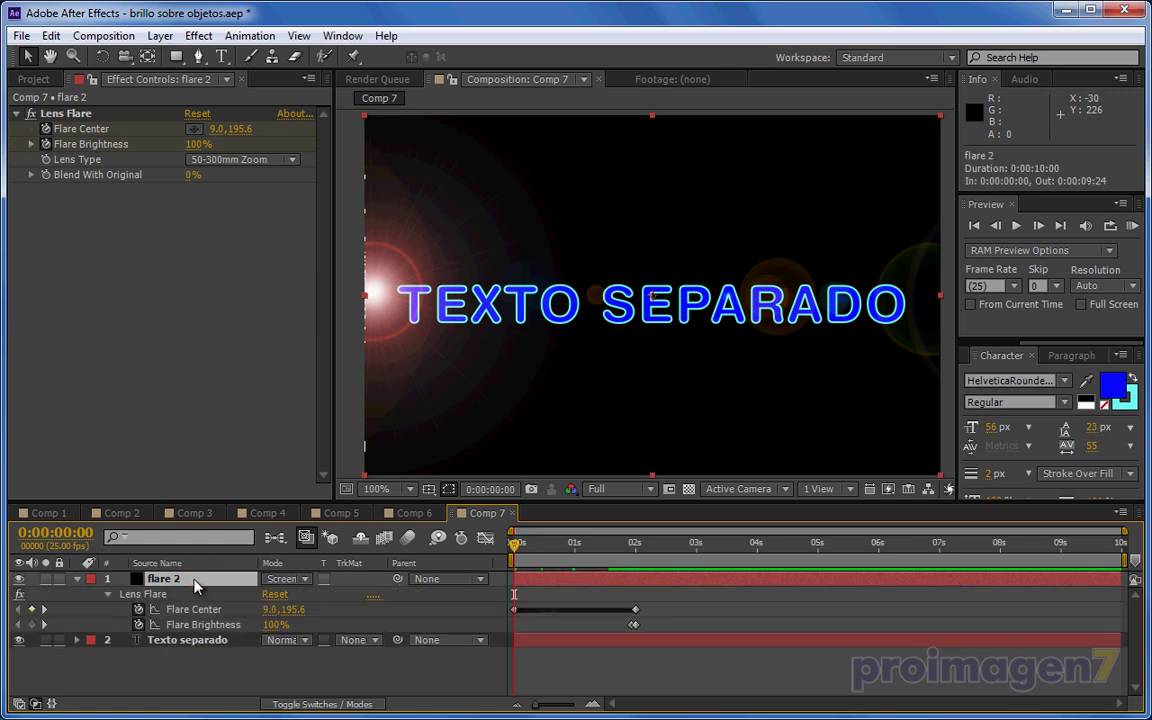
- Keyframe Flare Brightness at 0% on the first frame, then check the flare at frame 14
{"action": "left_click", "coordinate": [31, 624]}
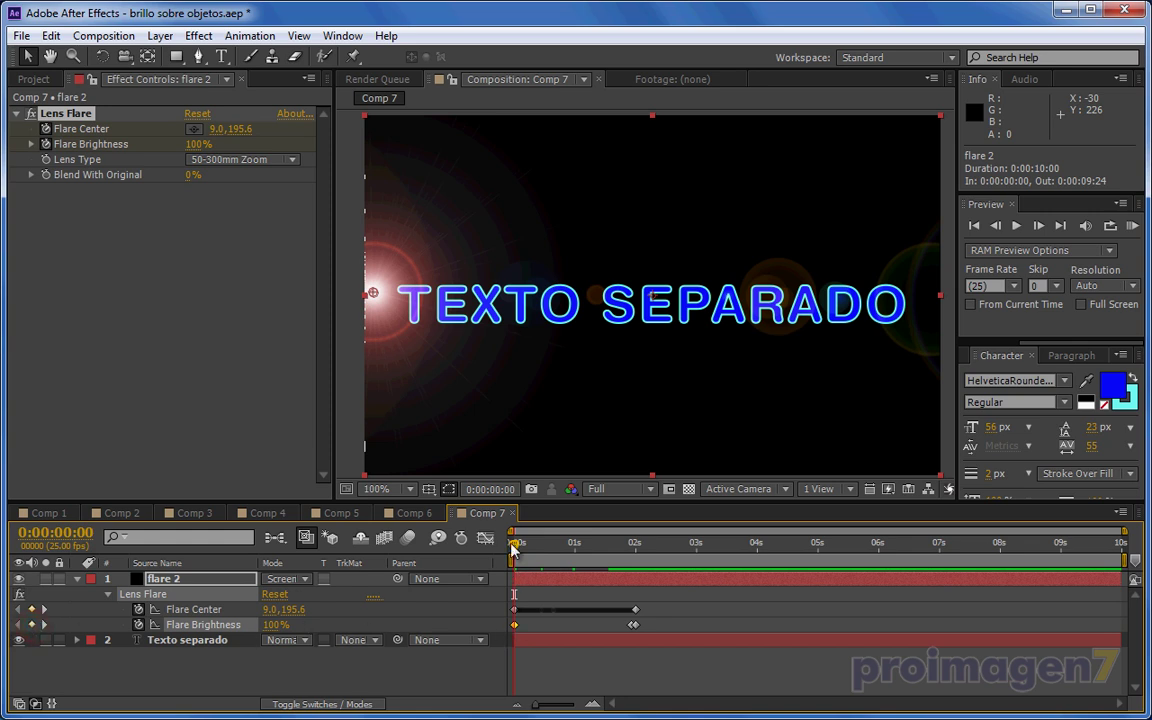
{"action": "key", "text": "Page_Down"}
{"action": "key", "text": "Page_Down"}
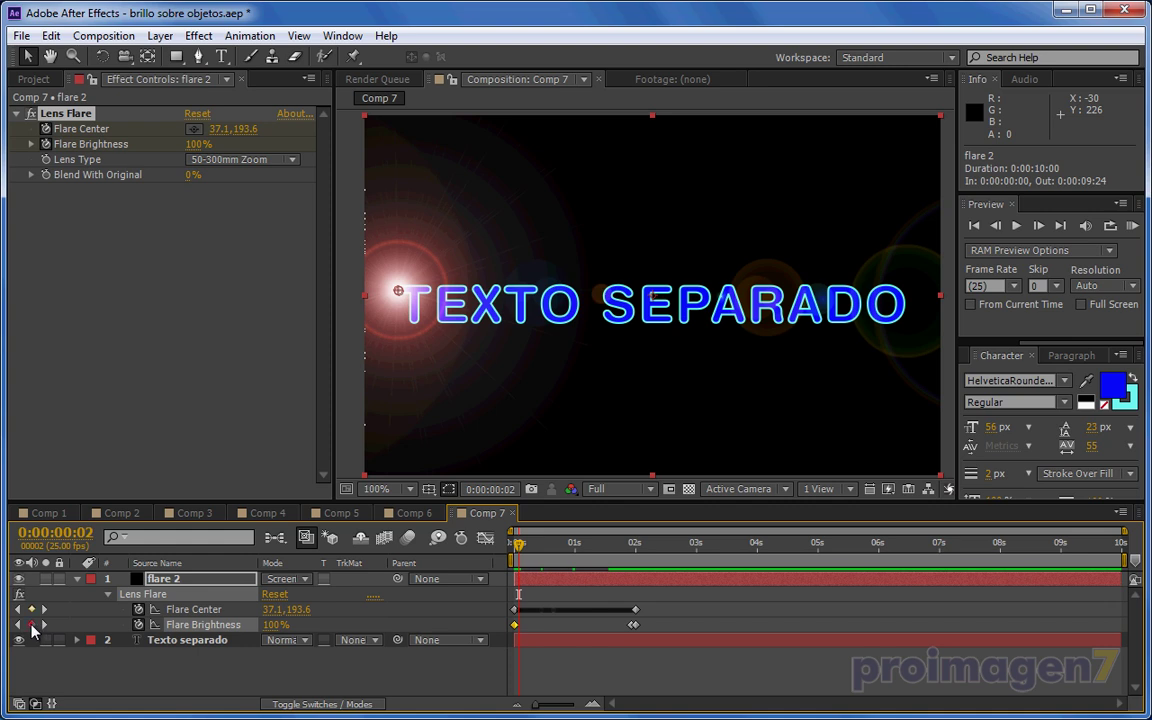
{"action": "key", "text": "Home"}
{"action": "left_click", "coordinate": [276, 624]}
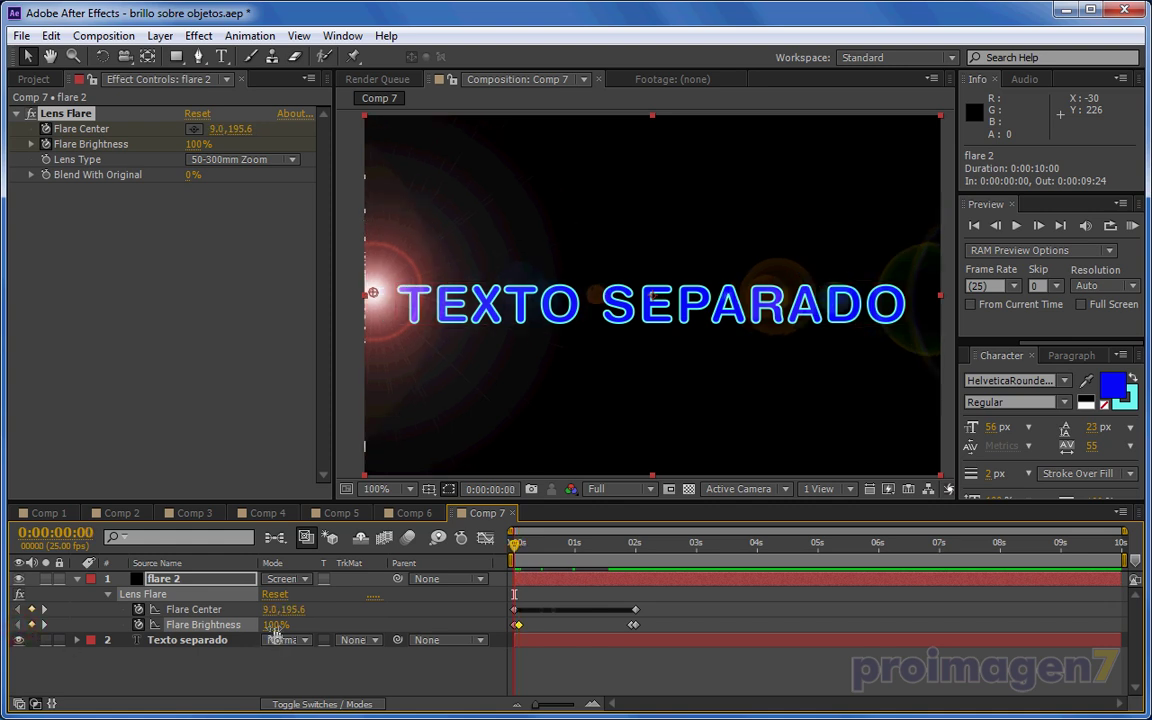
{"action": "type", "text": "0"}
{"action": "key", "text": "Return"}
{"action": "left_click", "coordinate": [295, 660]}
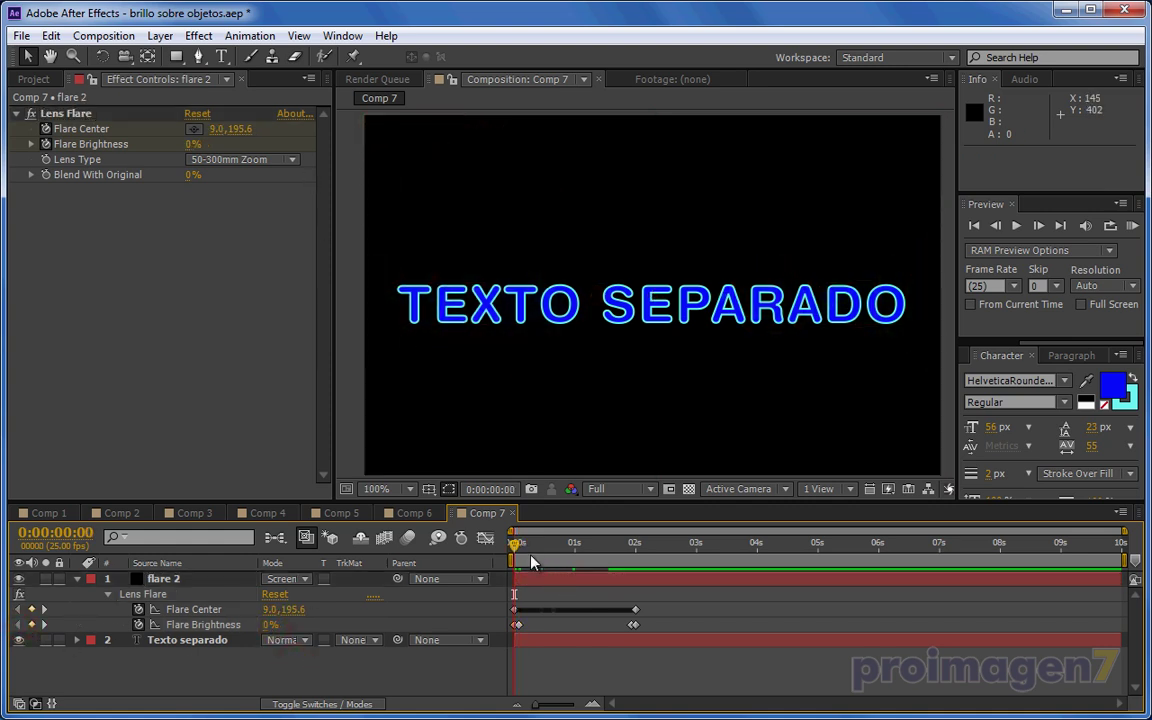
{"action": "left_click_drag", "start_coordinate": [477, 499], "coordinate": [493, 493]}
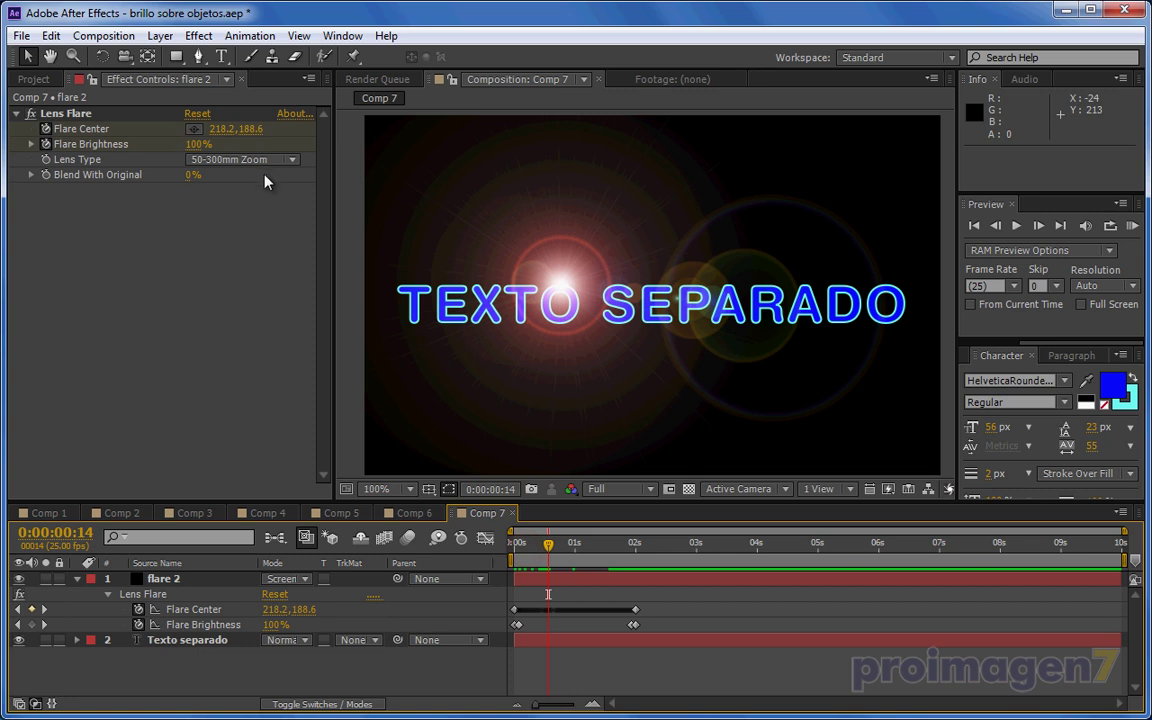
- Change the lens flare's Lens Type to 35mm Prime and scrub to check the sweep
{"action": "left_click", "coordinate": [288, 159]}
{"action": "left_click", "coordinate": [265, 200]}
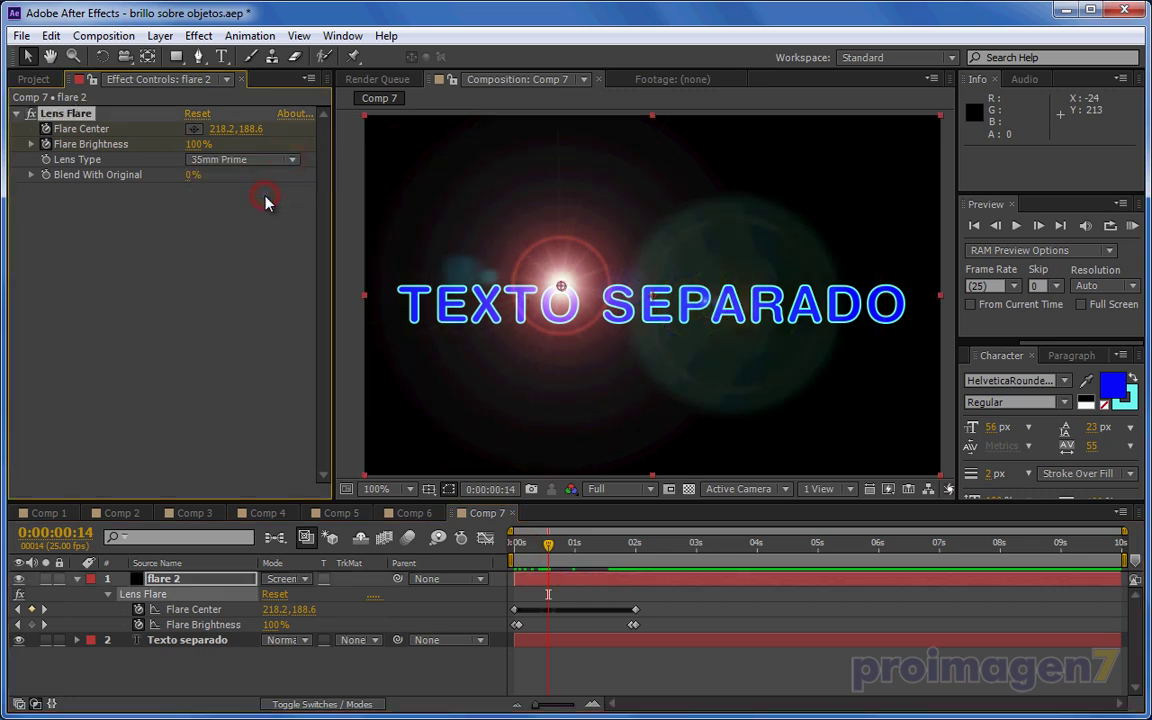
{"action": "mouse_move", "coordinate": [548, 545]}
{"action": "left_mouse_down"}
{"action": "mouse_move", "coordinate": [628, 558]}
{"action": "mouse_move", "coordinate": [541, 545]}
{"action": "left_mouse_up"}
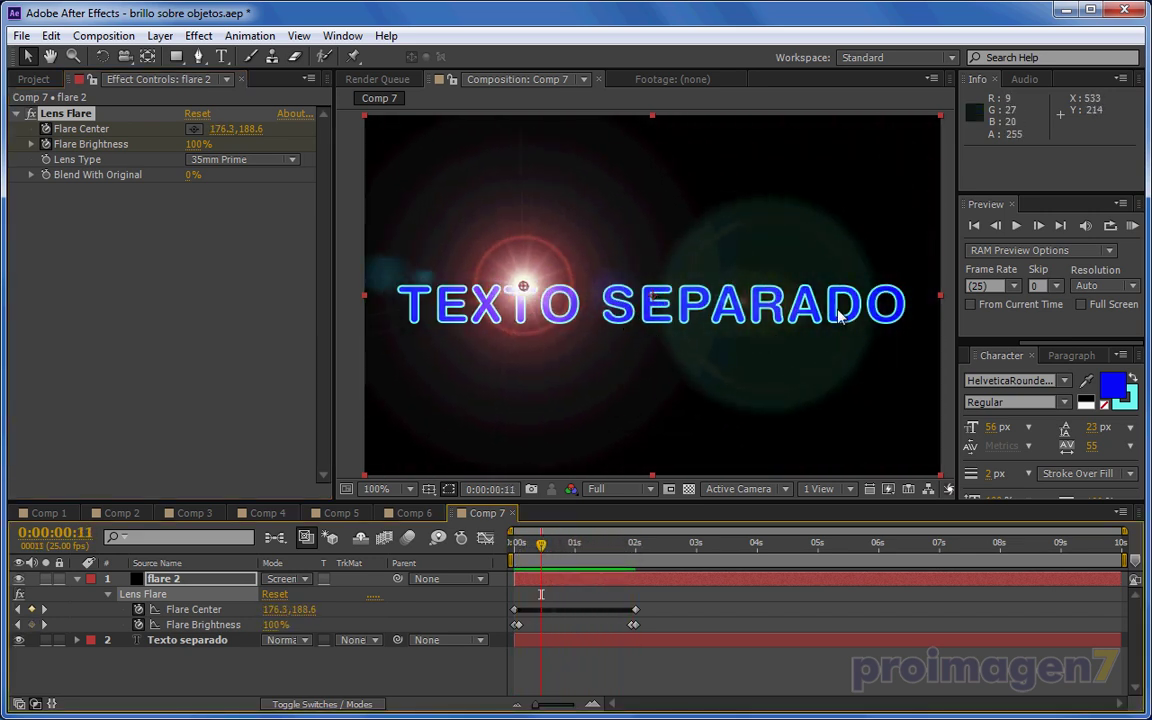
- Play the flare animation from the composition start in real time, then view Comp 6
{"action": "left_click_drag", "start_coordinate": [541, 545], "coordinate": [516, 548]}
{"action": "key", "text": "space"}
{"action": "key", "text": "space"}
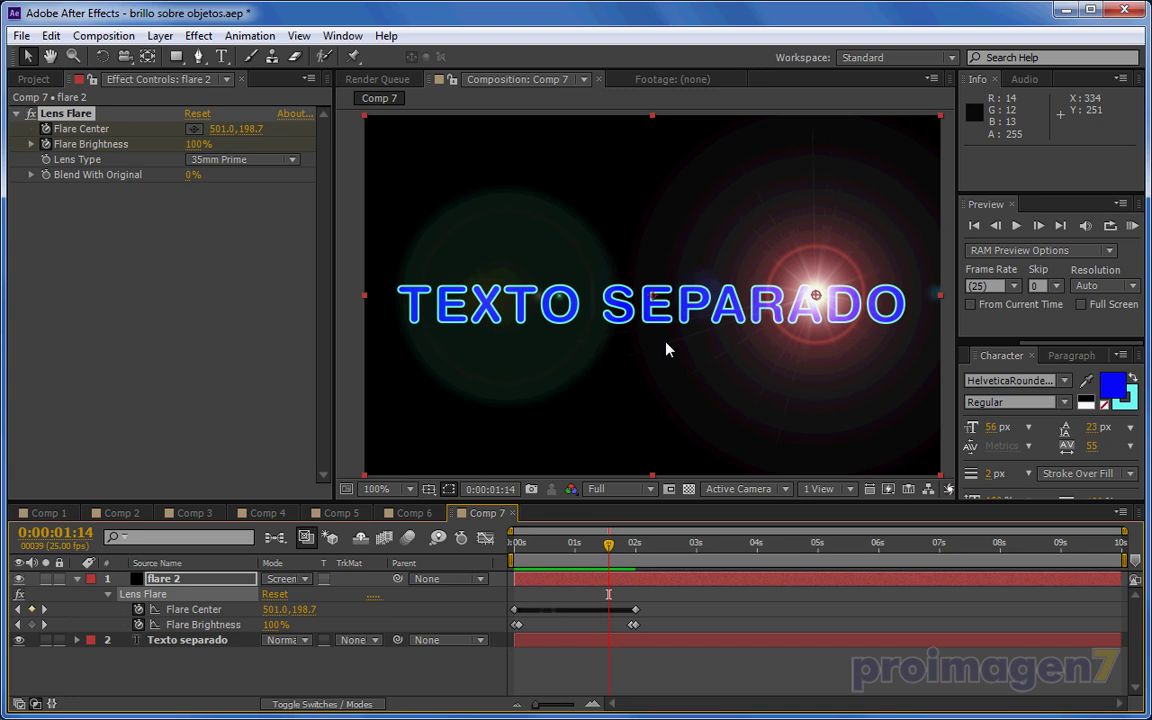
{"action": "left_click", "coordinate": [414, 513]}
- Review Comp 5 and Comp 1, scrubbing Comp 1's light sweep across the letters
{"action": "left_click", "coordinate": [341, 513]}
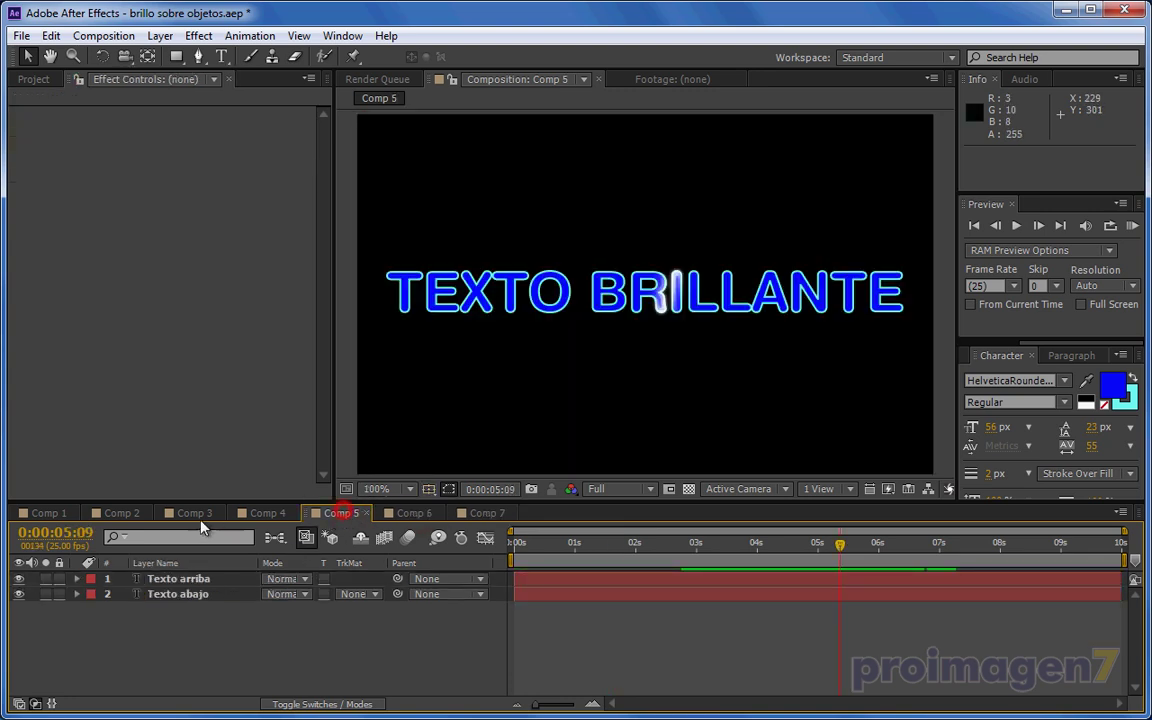
{"action": "left_click", "coordinate": [48, 513]}
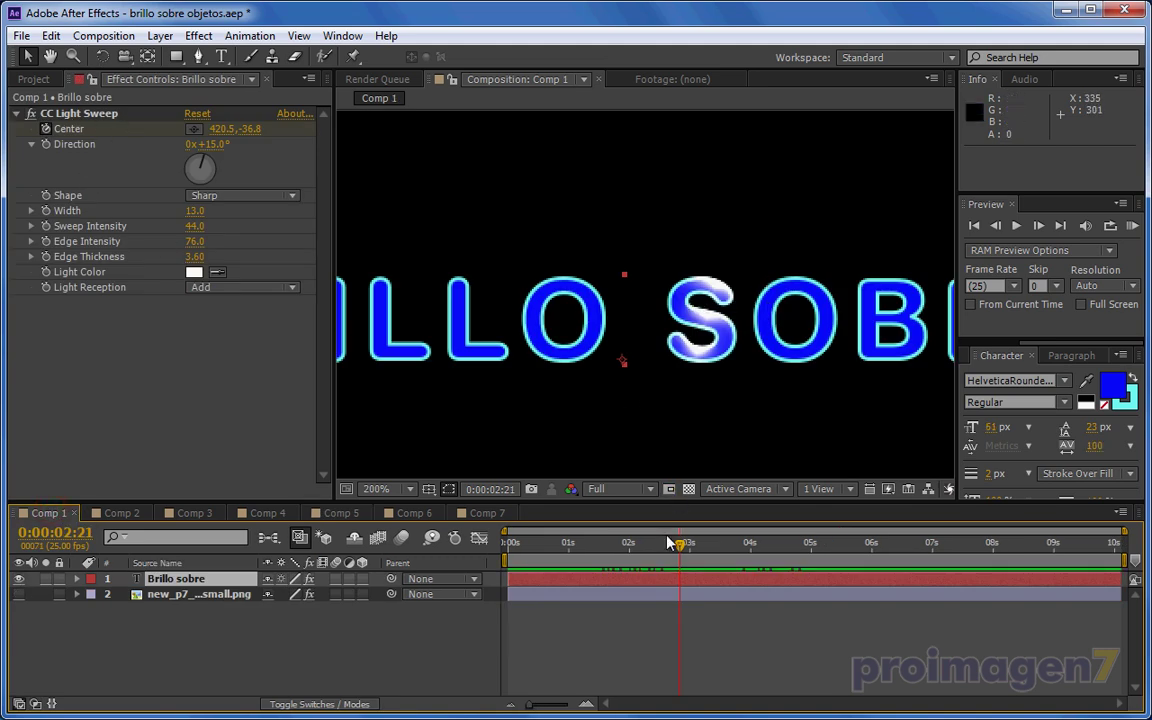
{"action": "left_click_drag", "start_coordinate": [617, 545], "coordinate": [664, 568]}
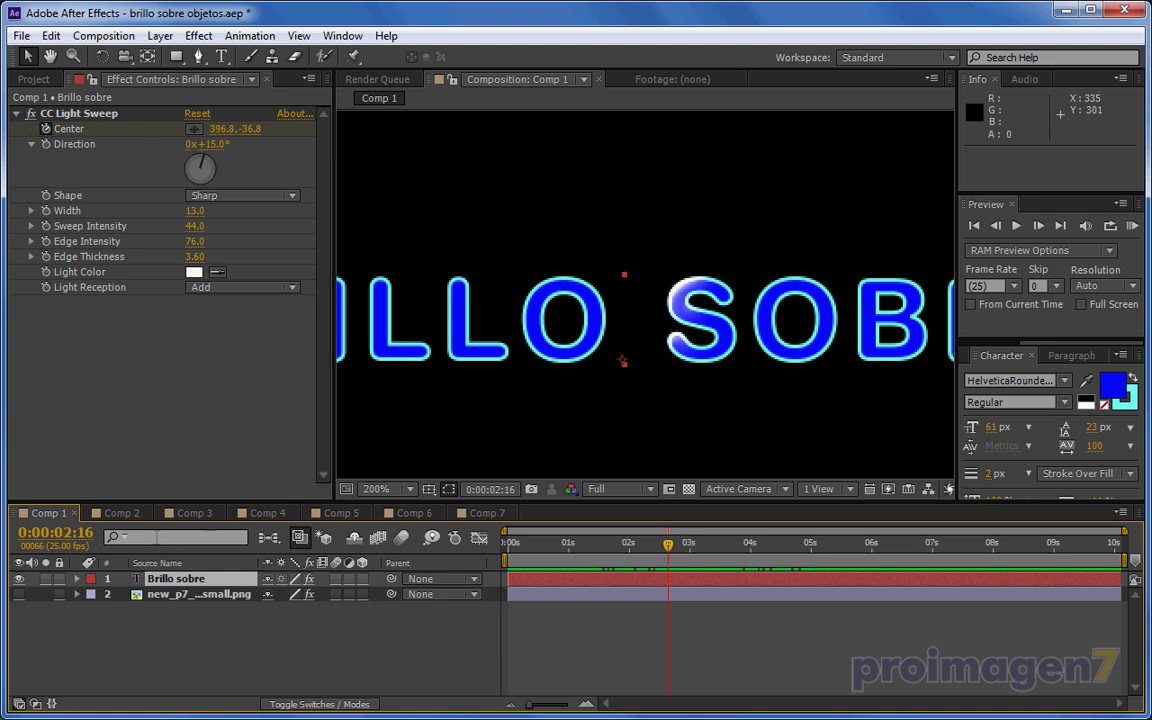
{"action": "left_click", "coordinate": [121, 513]}
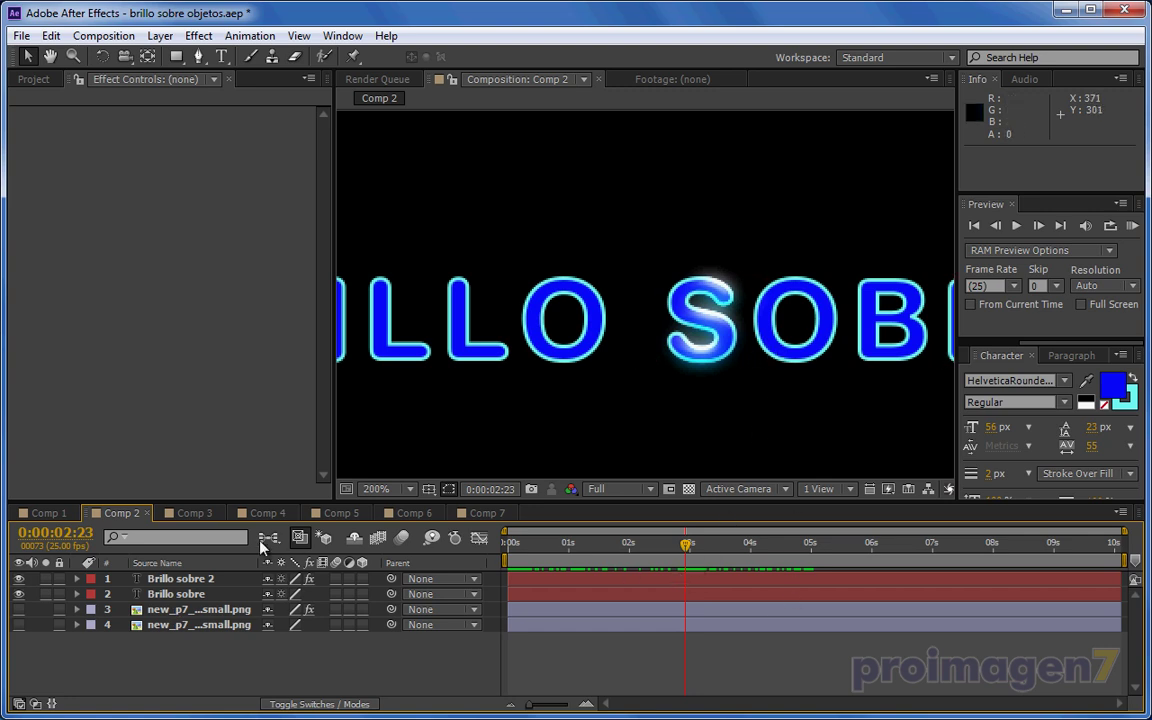
- Scrub through Comp 3's particle flare animation, then return to Comp 7
{"action": "left_click", "coordinate": [194, 513]}
{"action": "mouse_move", "coordinate": [614, 549]}
{"action": "left_mouse_down"}
{"action": "mouse_move", "coordinate": [545, 550]}
{"action": "mouse_move", "coordinate": [701, 548]}
{"action": "left_mouse_up"}
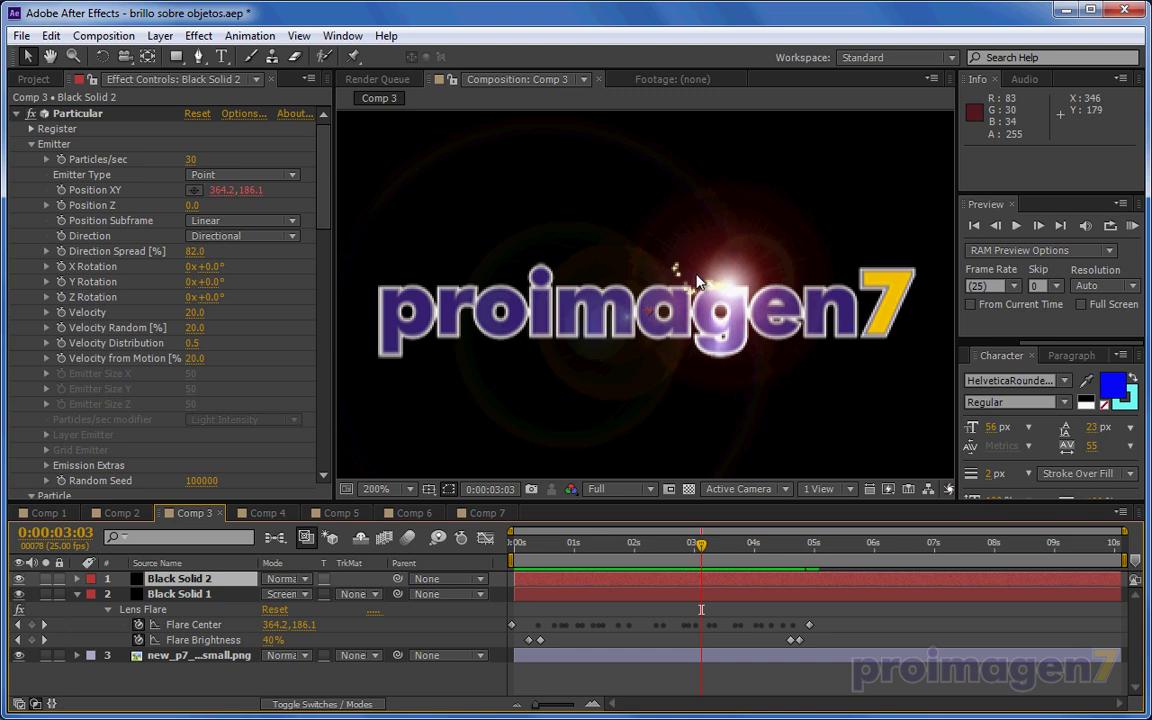
{"action": "left_click_drag", "start_coordinate": [703, 549], "coordinate": [697, 548]}
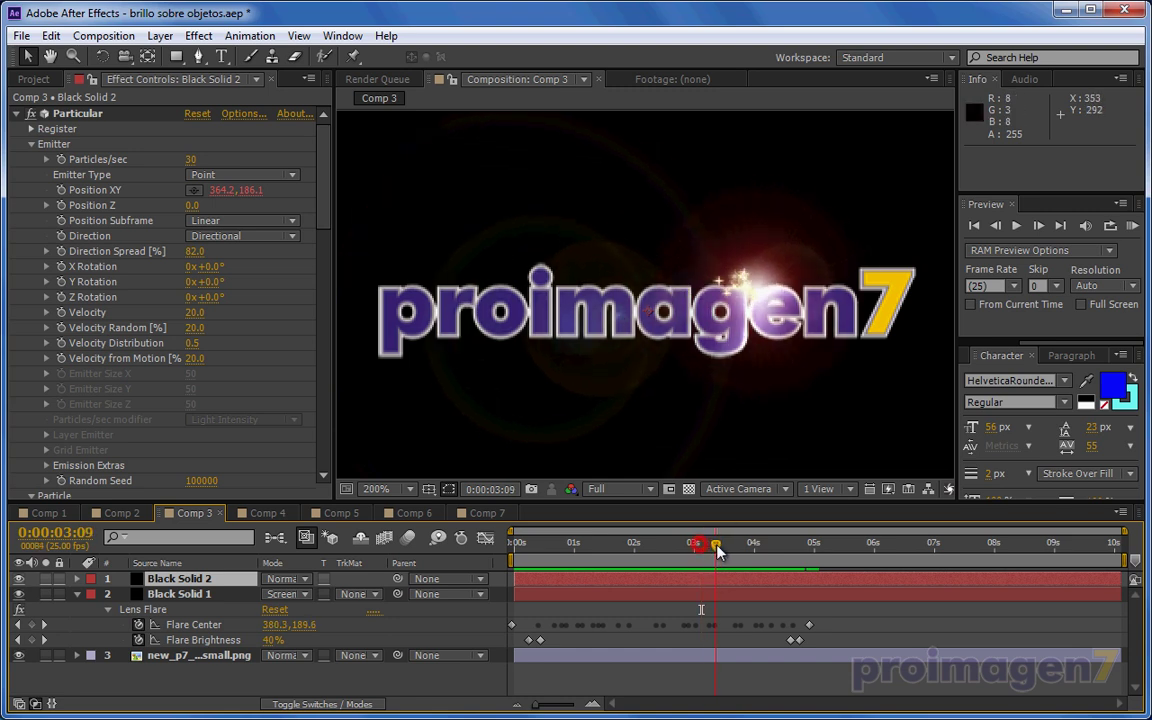
{"action": "left_click", "coordinate": [479, 515]}
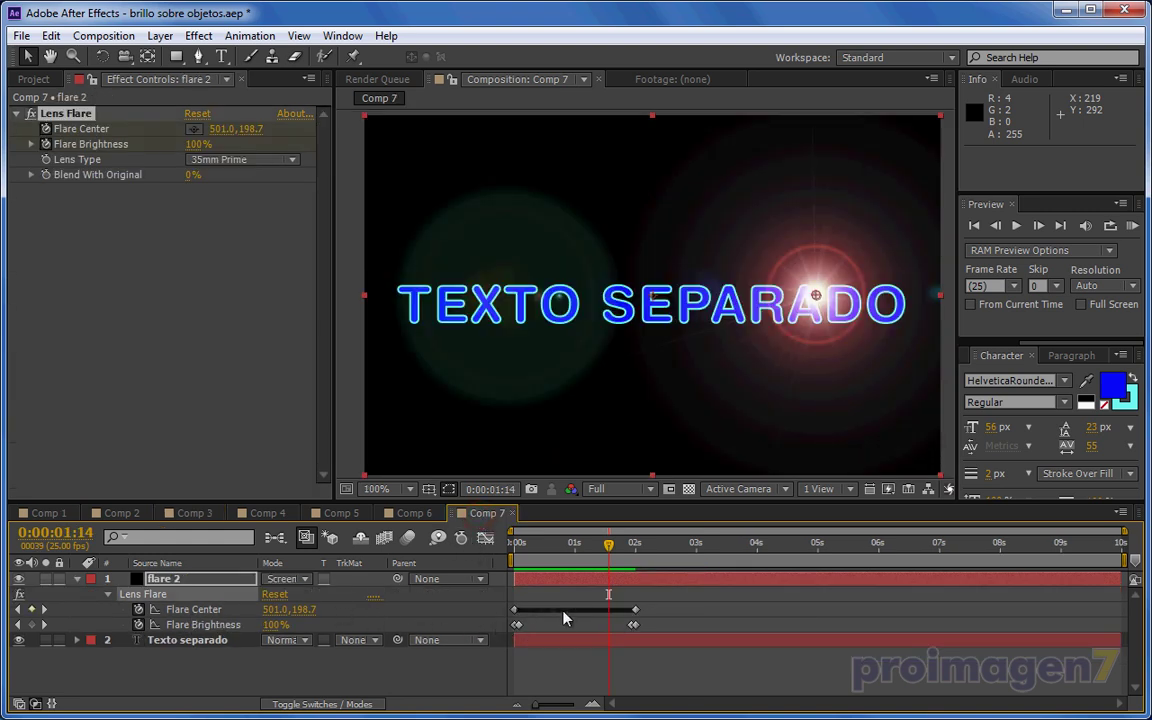
- Scrub Comp 7's time ruler to check the flare position over SEPARADO, then view Comp 3
{"action": "mouse_move", "coordinate": [520, 623]}
{"action": "left_click_drag", "start_coordinate": [609, 548], "coordinate": [603, 548]}
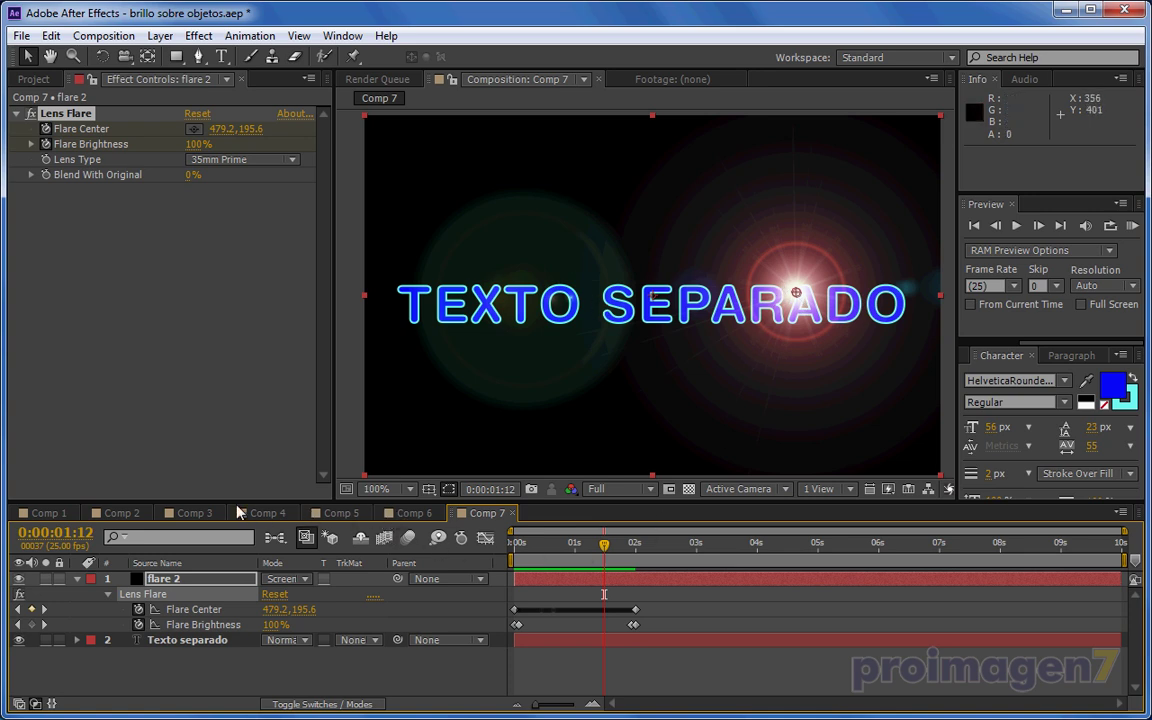
{"action": "left_click", "coordinate": [200, 512]}
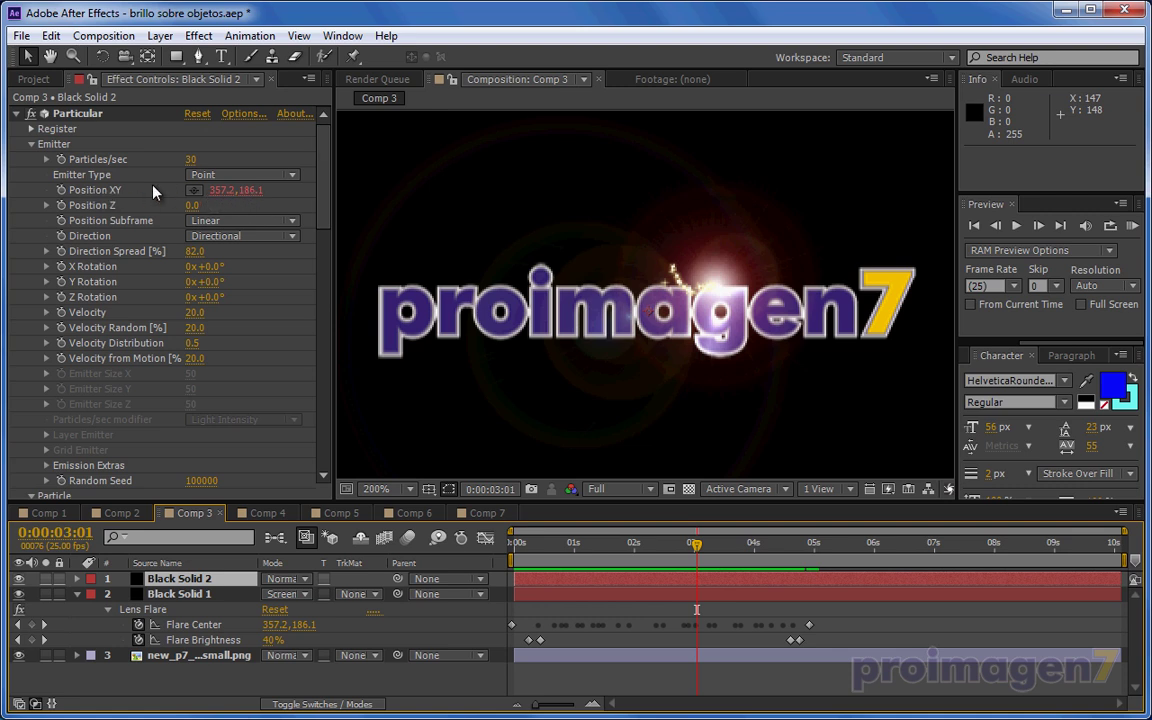
- Inspect Comp 3's Particular effect, scrubbing its flare forward and back, then view Comp 2
{"action": "left_click", "coordinate": [112, 192]}
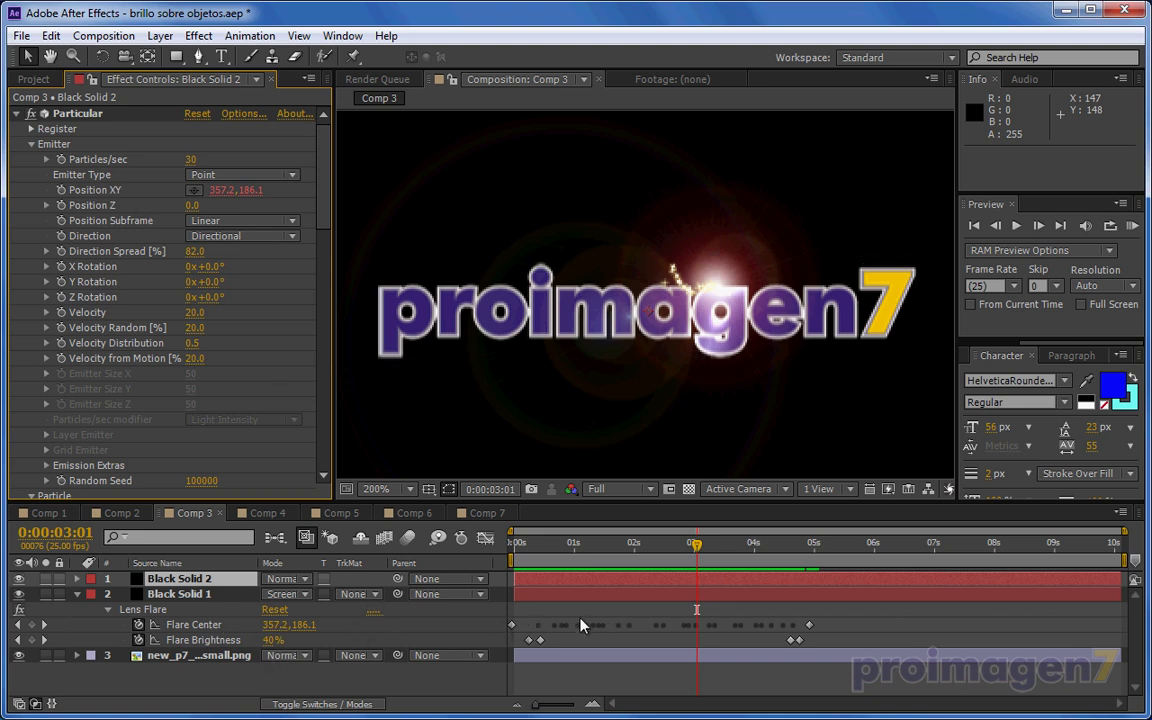
{"action": "mouse_move", "coordinate": [582, 625]}
{"action": "mouse_move", "coordinate": [700, 553]}
{"action": "left_mouse_down"}
{"action": "mouse_move", "coordinate": [742, 550]}
{"action": "mouse_move", "coordinate": [617, 540]}
{"action": "mouse_move", "coordinate": [754, 543]}
{"action": "left_mouse_up"}
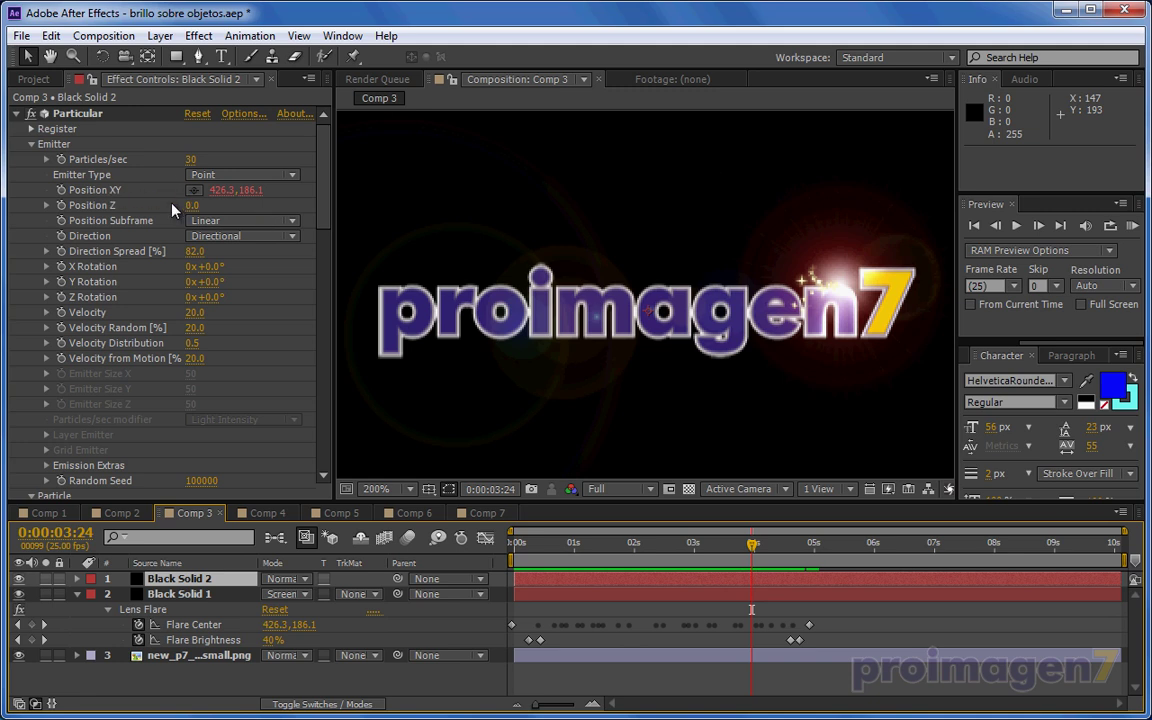
{"action": "left_click_drag", "start_coordinate": [647, 554], "coordinate": [516, 548]}
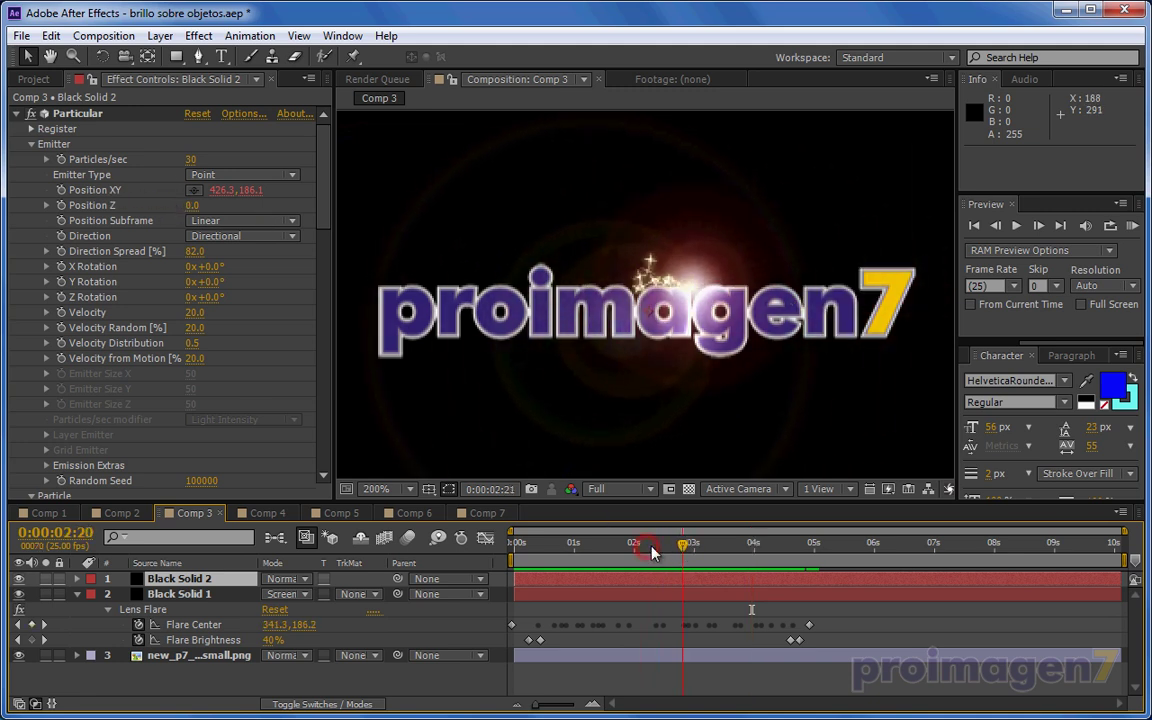
{"action": "left_click", "coordinate": [120, 513]}
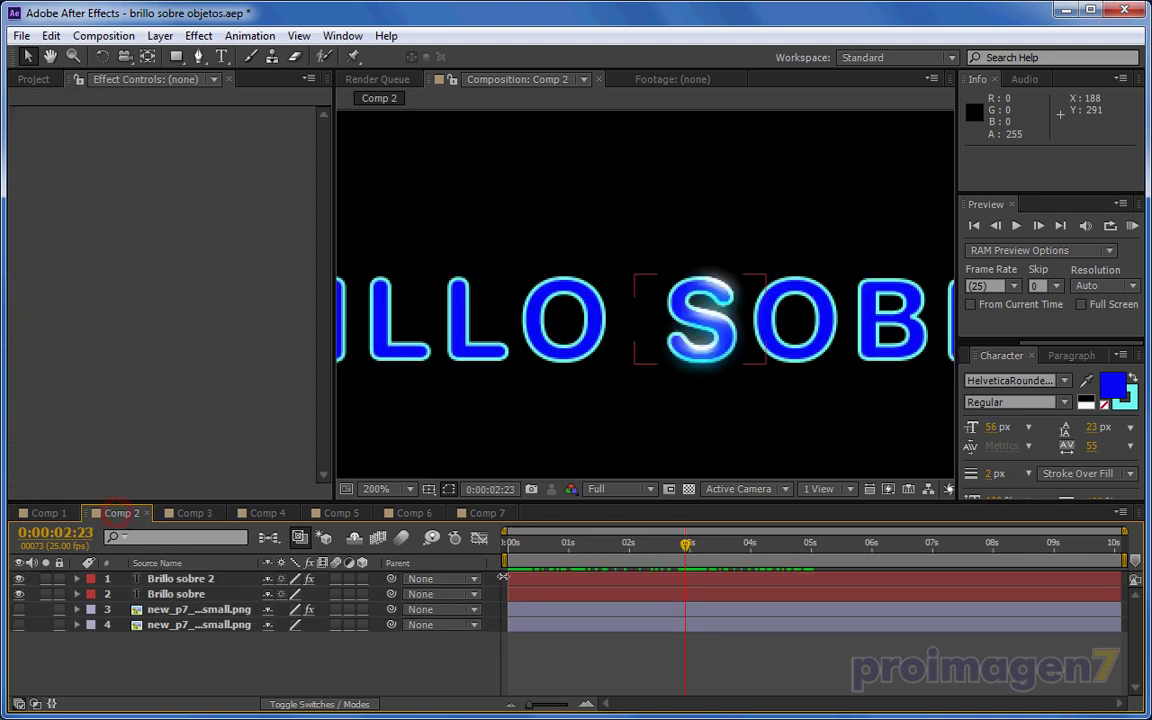
- Scrub the glow across Comp 2's letters and the light sweep in Comp 1
{"action": "left_click_drag", "start_coordinate": [609, 565], "coordinate": [680, 567]}
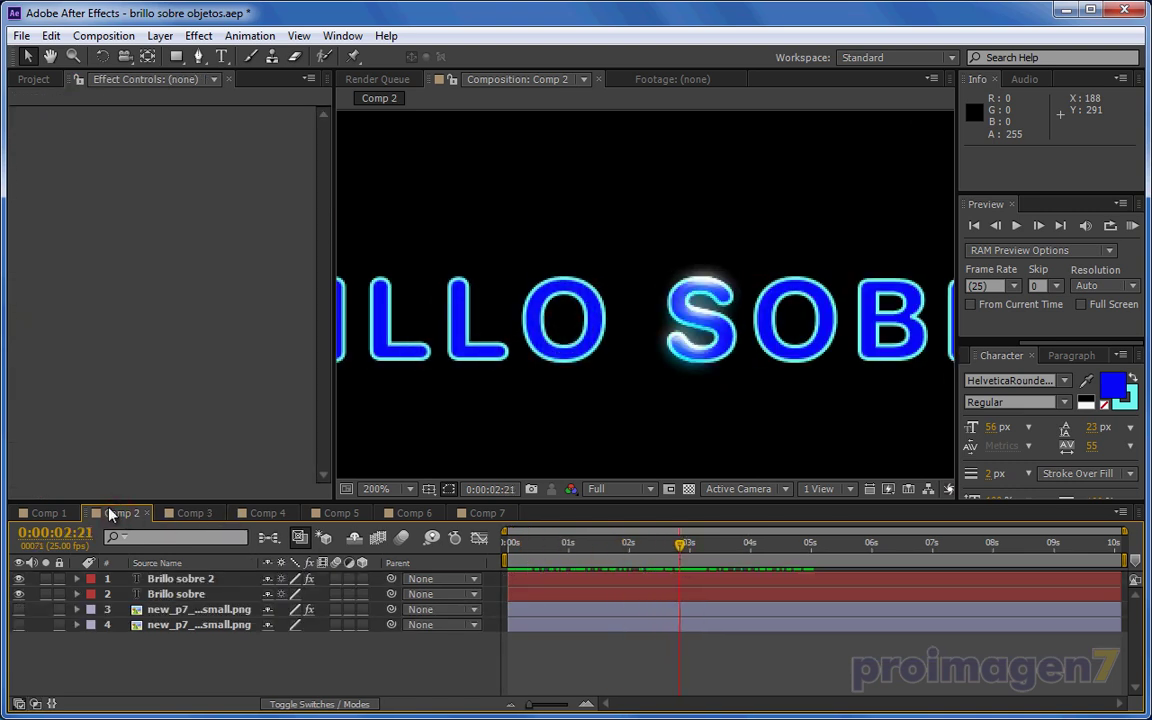
{"action": "left_click", "coordinate": [50, 513]}
{"action": "left_click_drag", "start_coordinate": [598, 566], "coordinate": [687, 548]}
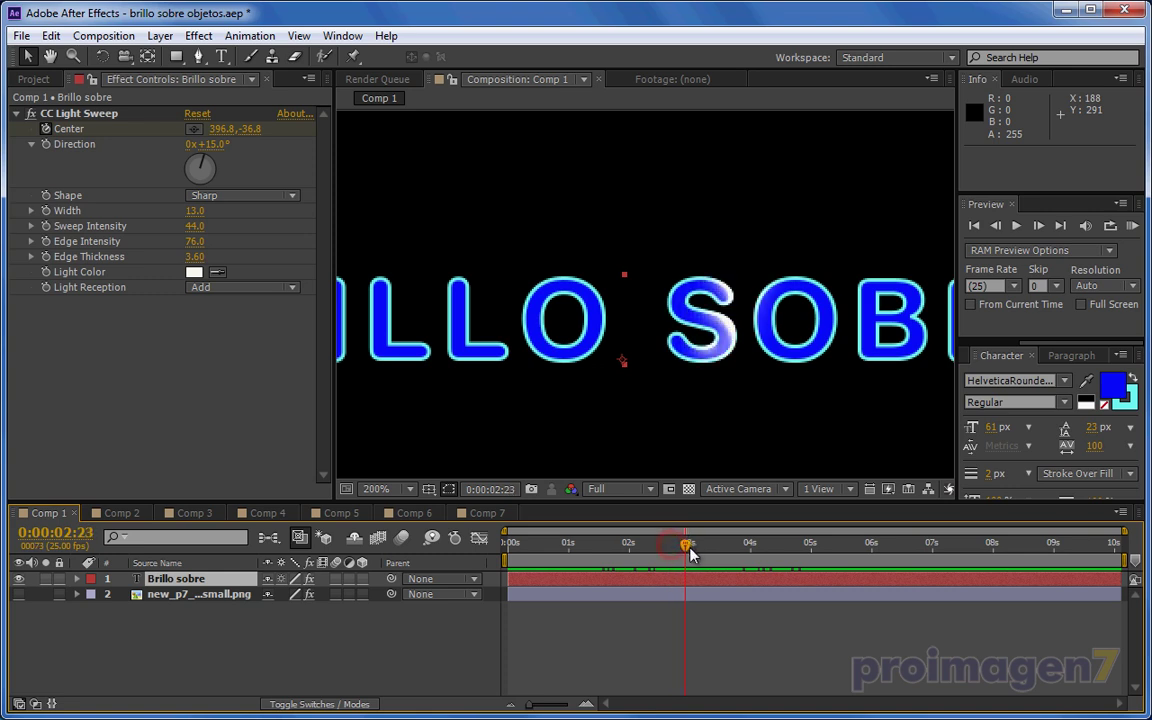
- Set Comp 7's flare back on the O of TEXTO, then scrub Comp 5's glow onto the B
{"action": "left_click", "coordinate": [478, 513]}
{"action": "mouse_move", "coordinate": [604, 545]}
{"action": "left_mouse_down"}
{"action": "mouse_move", "coordinate": [546, 555]}
{"action": "mouse_move", "coordinate": [594, 548]}
{"action": "left_mouse_up"}
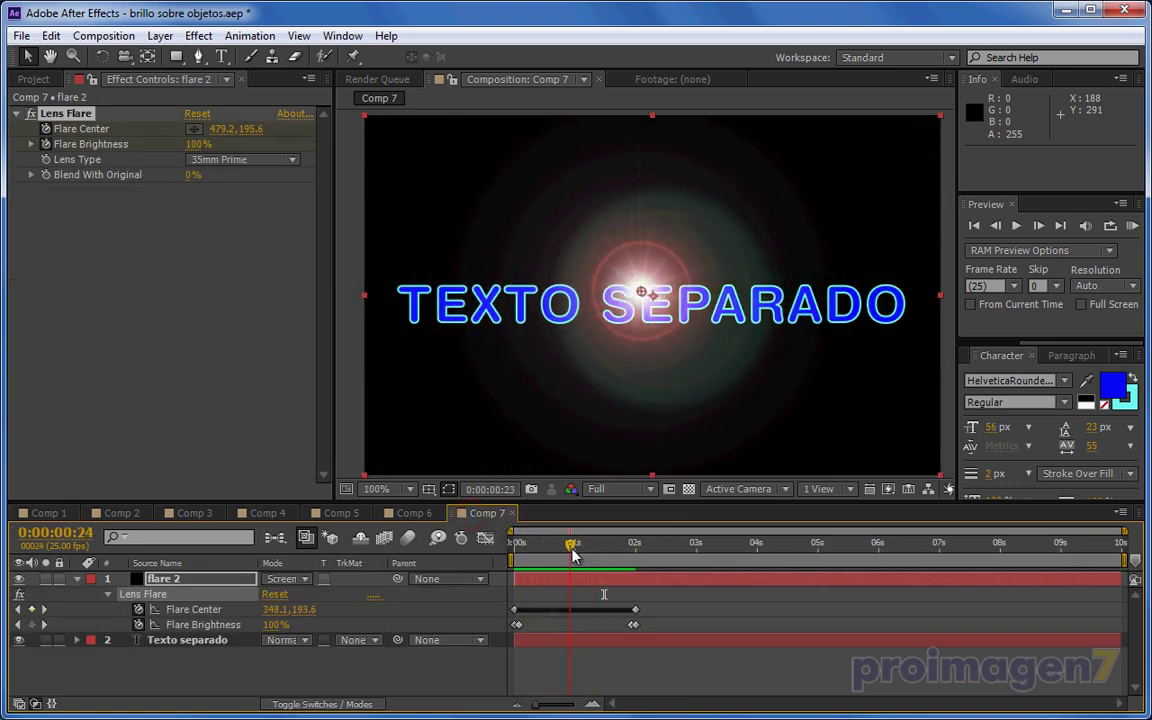
{"action": "left_click", "coordinate": [414, 514]}
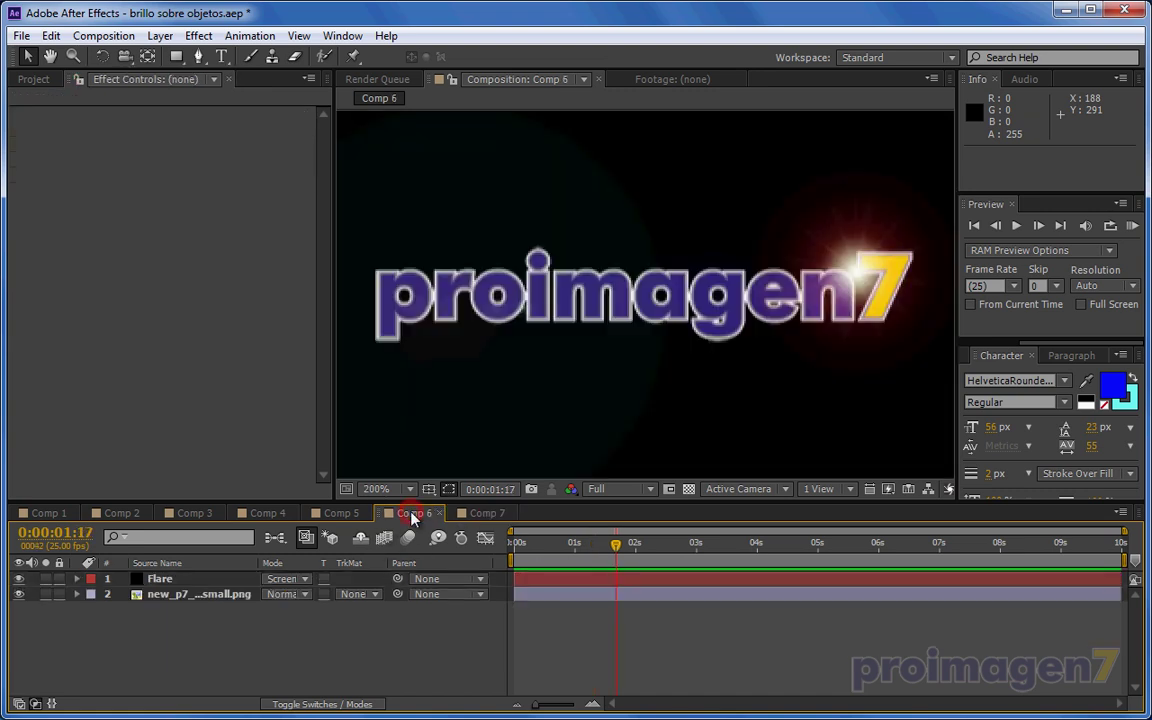
{"action": "left_click", "coordinate": [345, 513]}
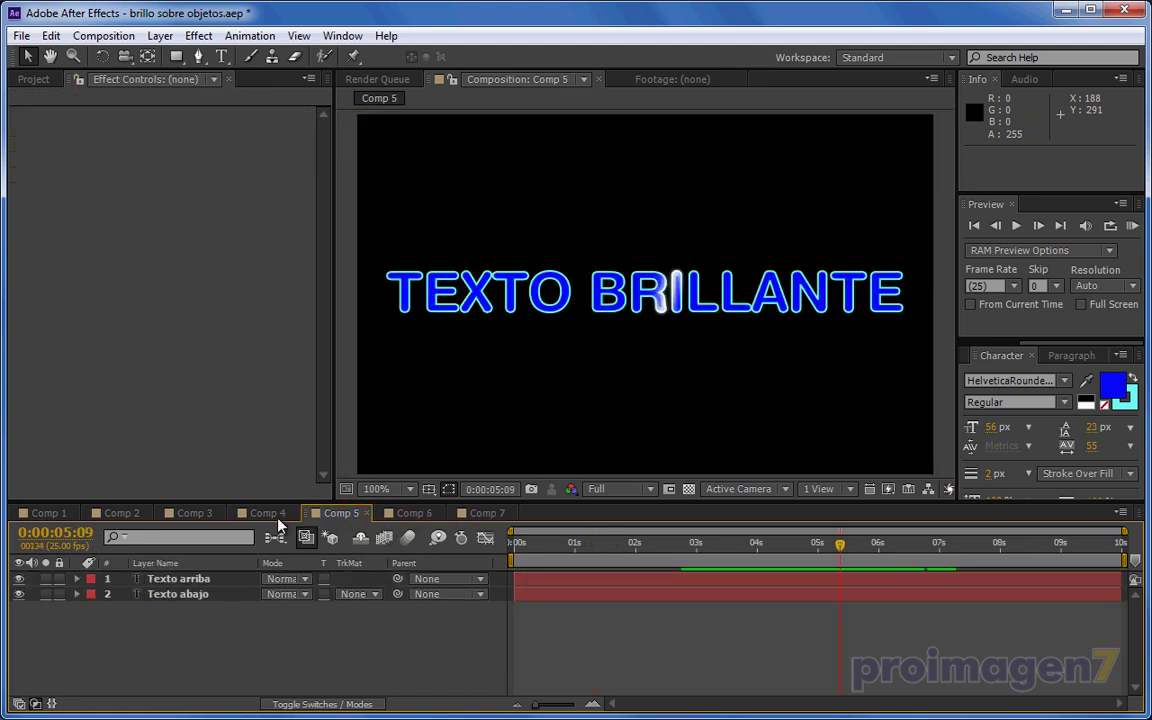
{"action": "left_click_drag", "start_coordinate": [700, 545], "coordinate": [775, 545]}
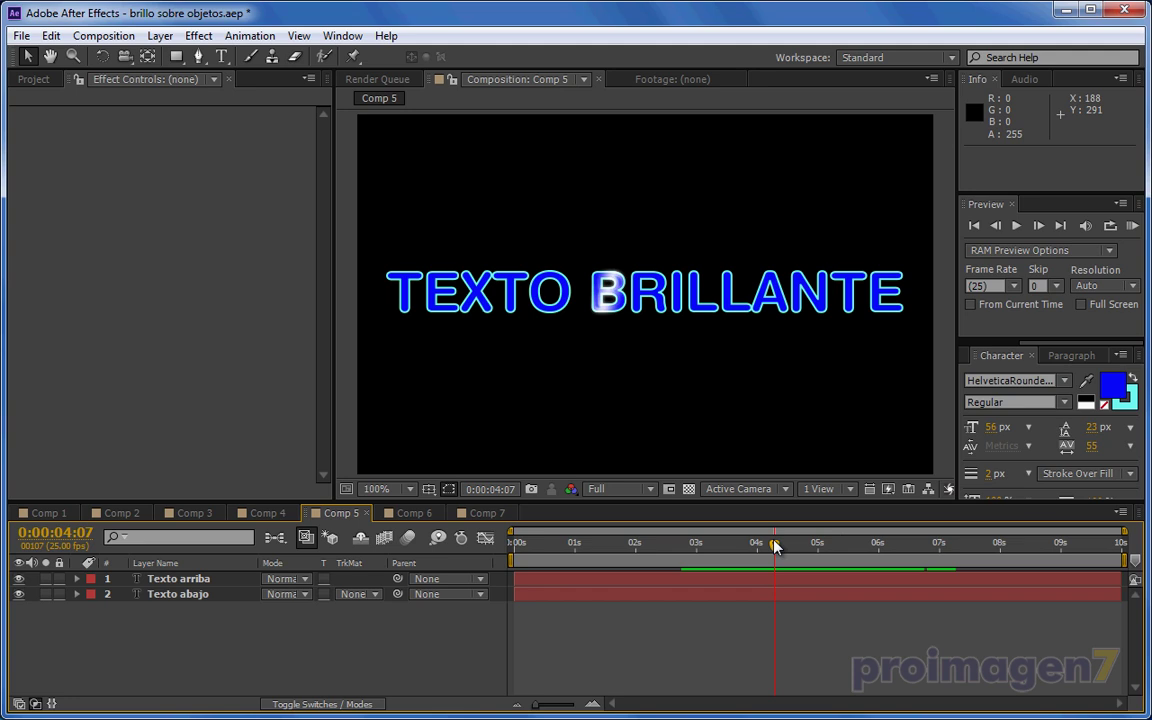